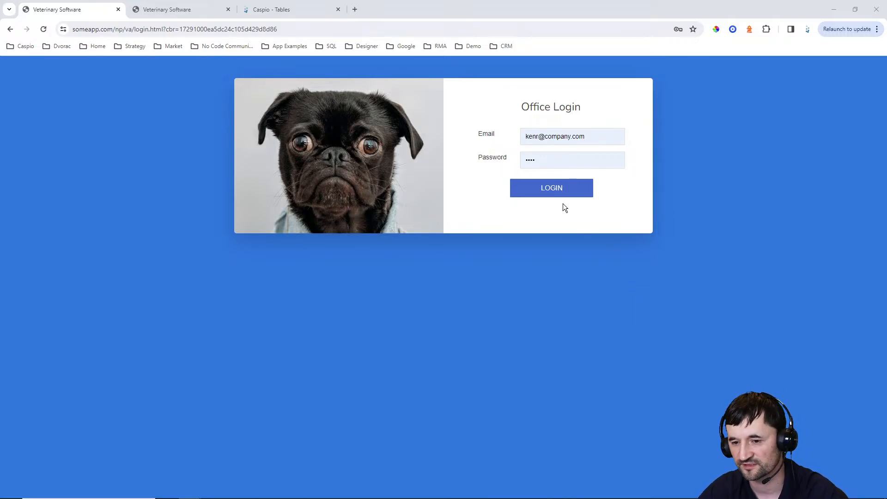
Try signing in to Office Login with another staff email and retyped password; it fails with 'Authentication failed'
drag(596, 135, 496, 135)
text(n)
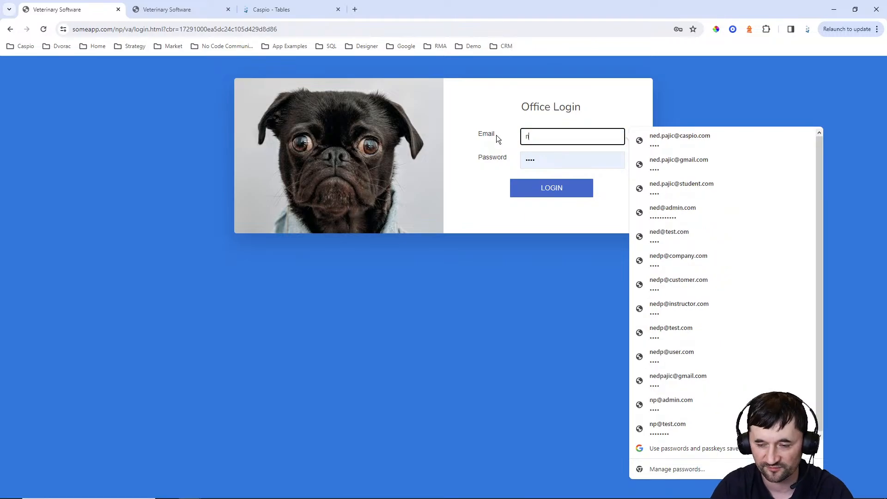
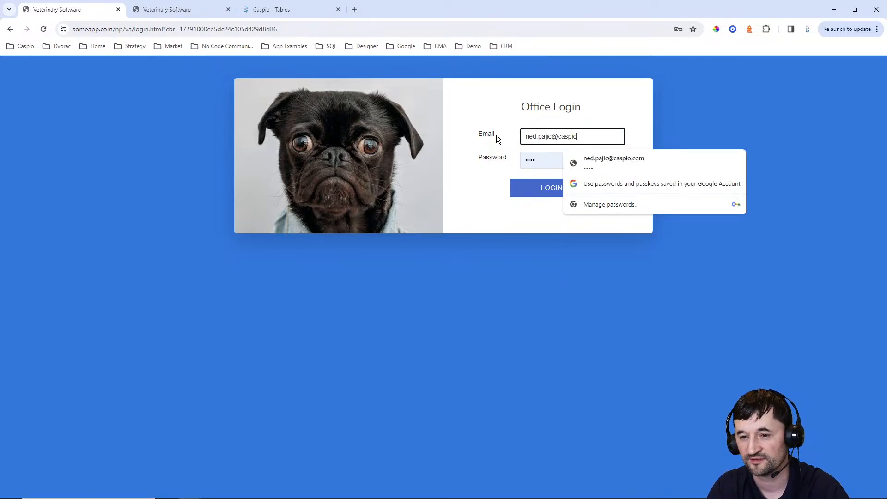
key(Tab)
key(Return)
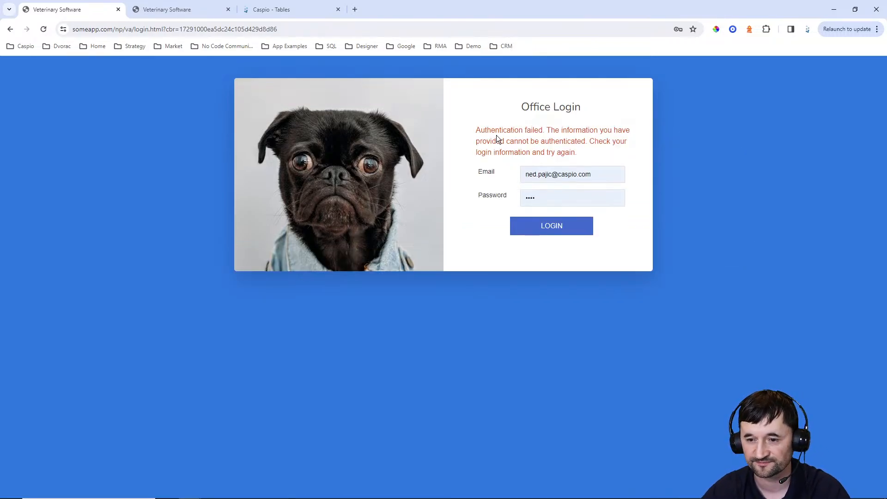
drag(553, 198, 496, 202)
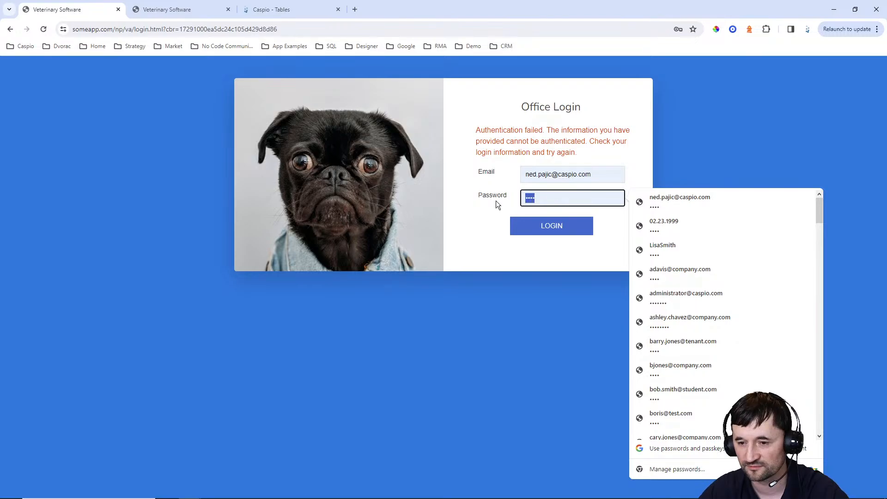
text(••••)
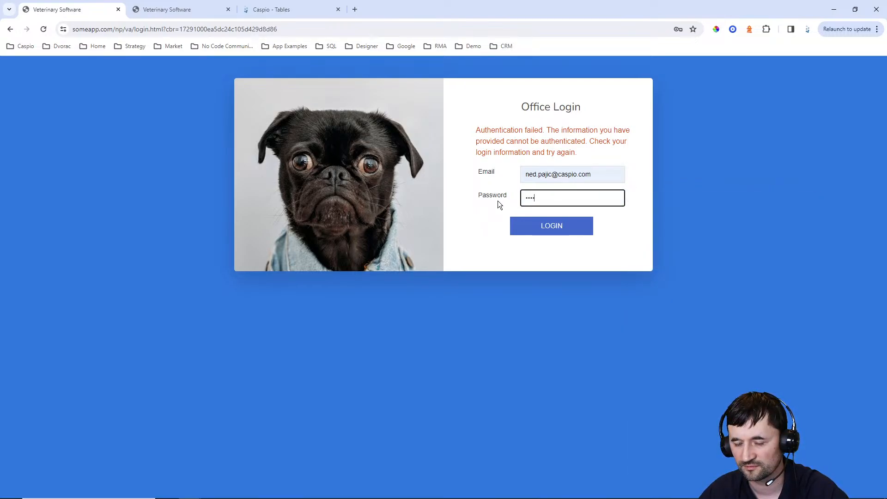
key(Return)
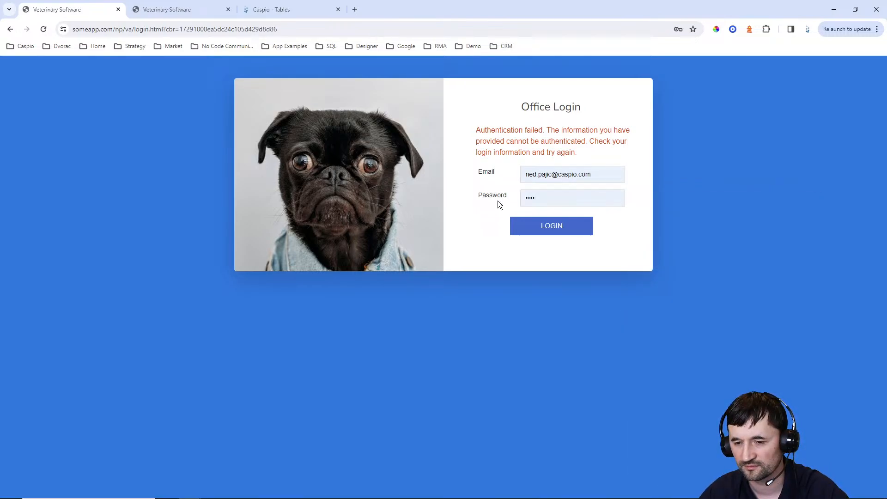
In Caspio, go to the applications list and open Veterinary App
click(286, 10)
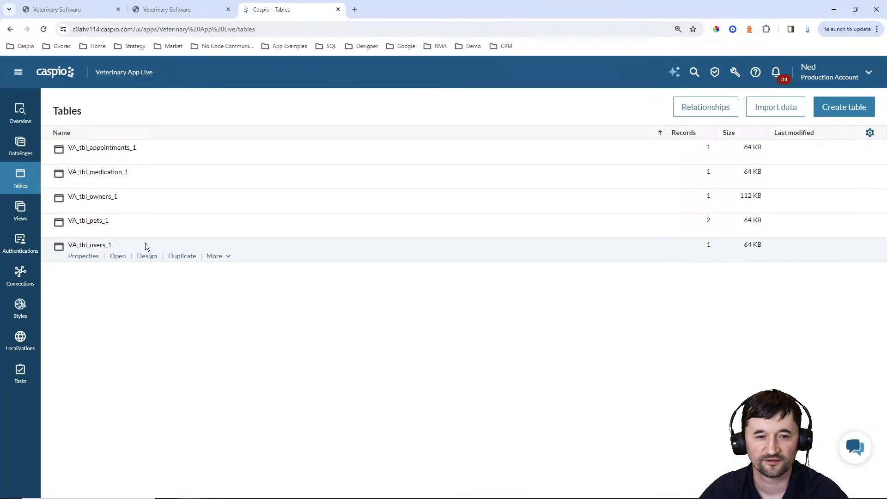
click(58, 78)
scroll(298, 236, down, 5)
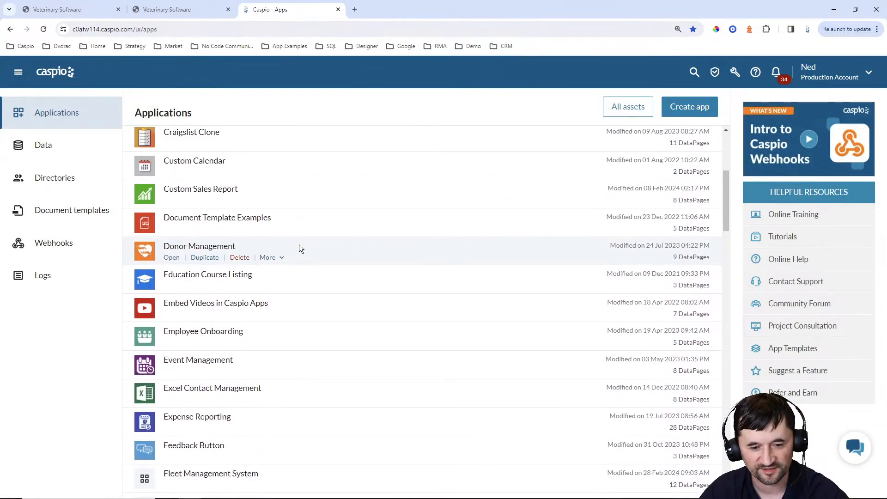
scroll(299, 246, down, 20)
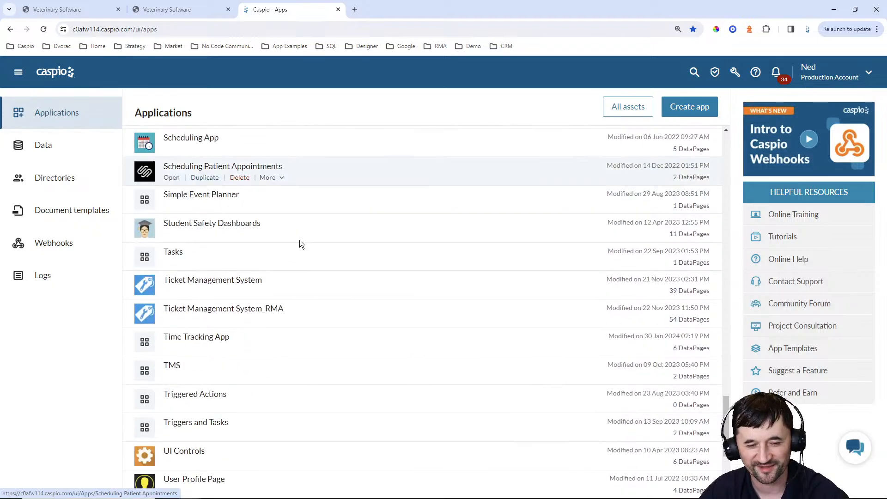
scroll(299, 240, down, 5)
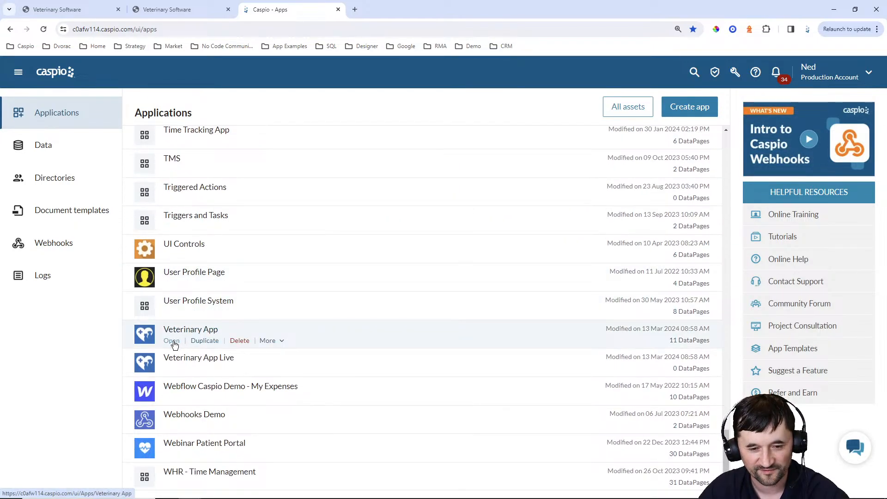
click(171, 342)
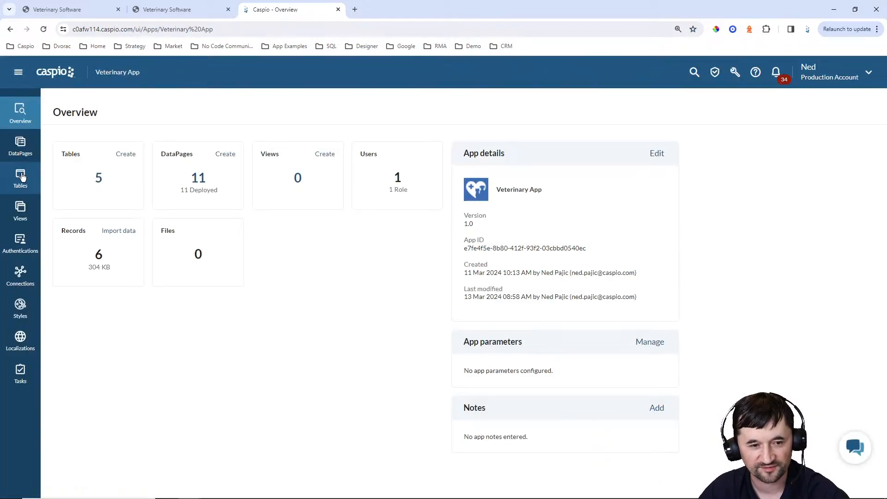
Review the VA_tbl_owners and VA_tbl_users table records
click(88, 196)
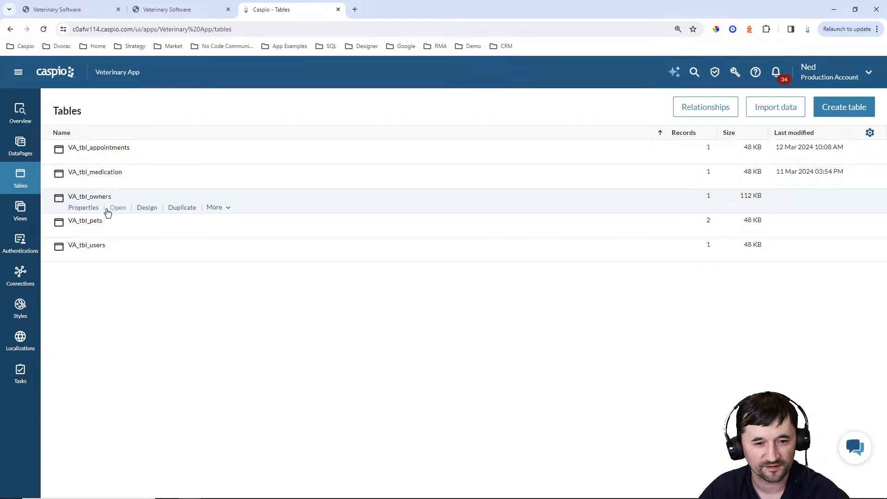
click(116, 207)
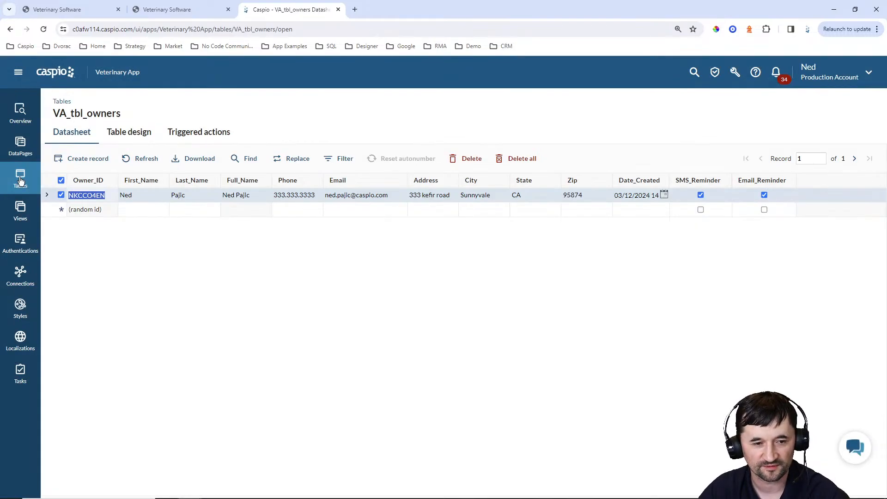
click(20, 180)
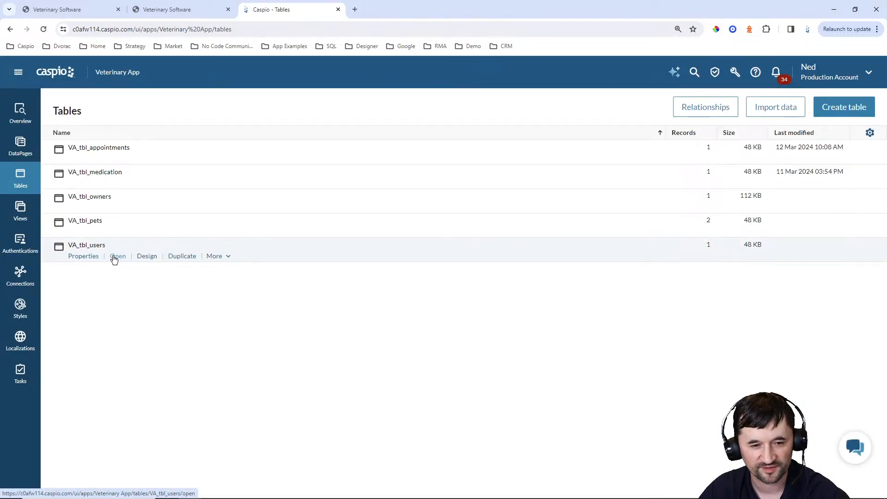
click(115, 257)
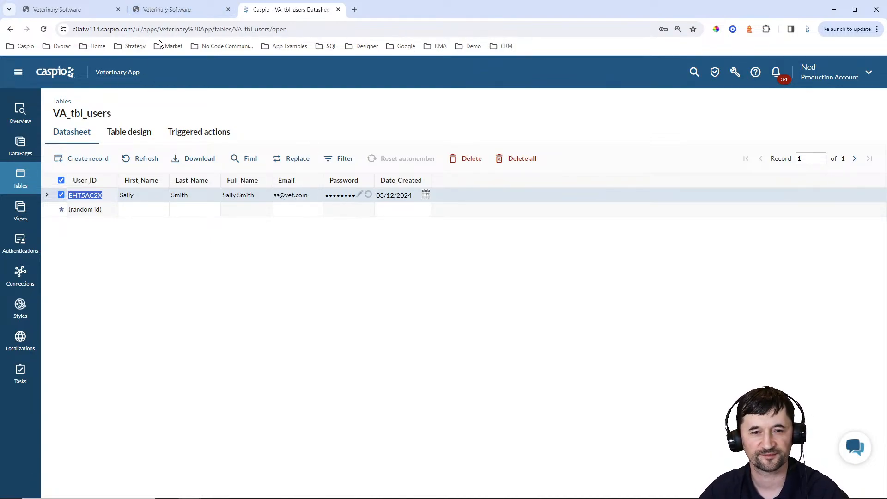
Return to the applications list and open the Veterinary App Live overview
click(50, 75)
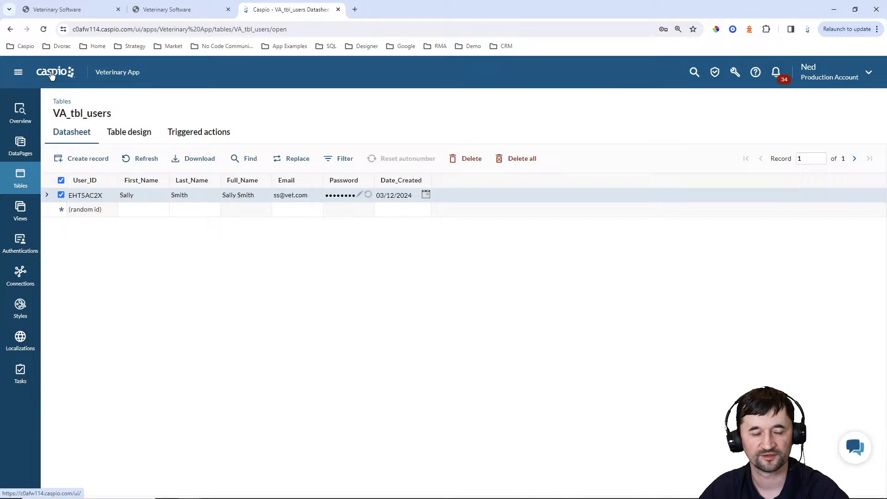
scroll(208, 207, down, 20)
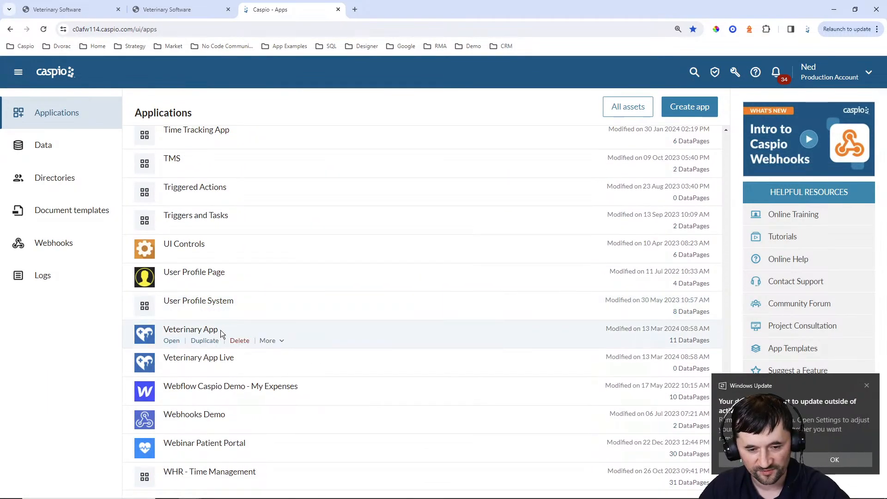
click(169, 369)
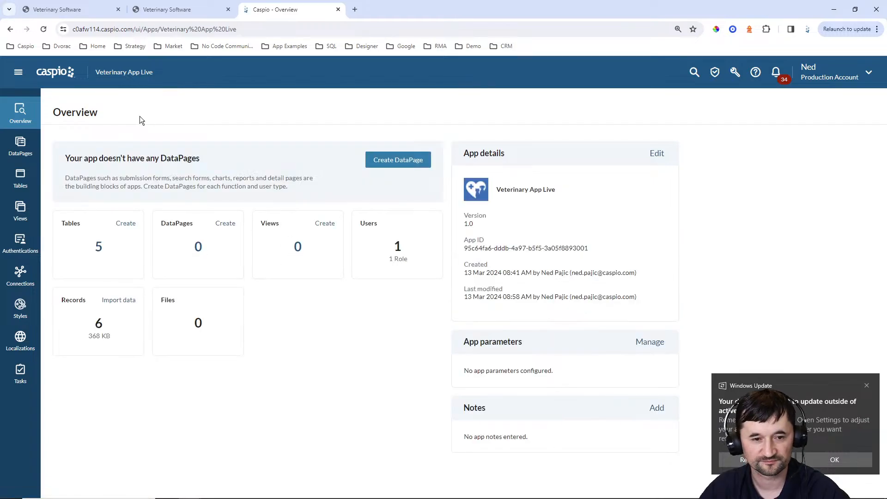
Sign in to the Office Login with the vet office staff email and saved password
click(60, 9)
triple_click(596, 175)
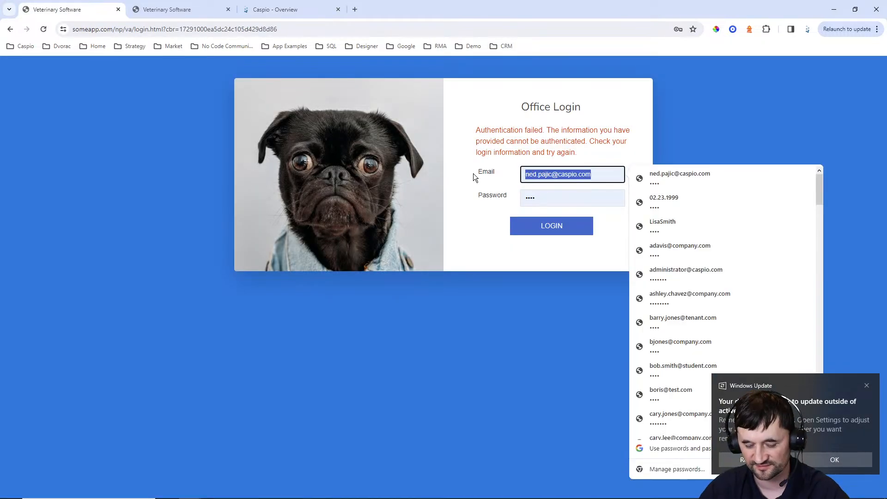
key(Tab)
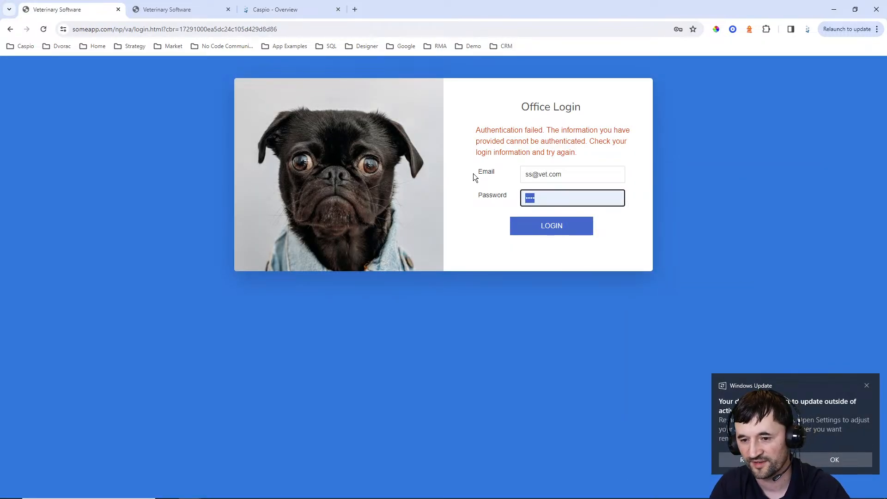
key(Return)
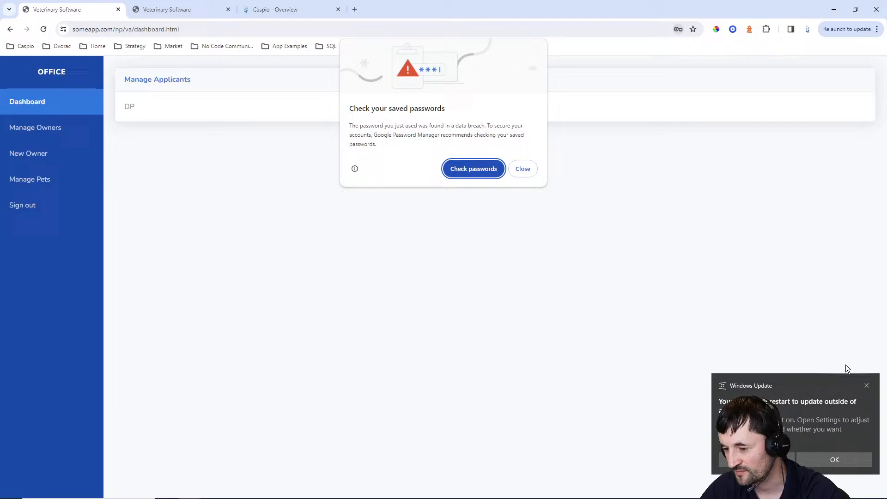
Dismiss the update and password warnings, save the credentials, and show the Manage Owners list
click(867, 385)
click(531, 169)
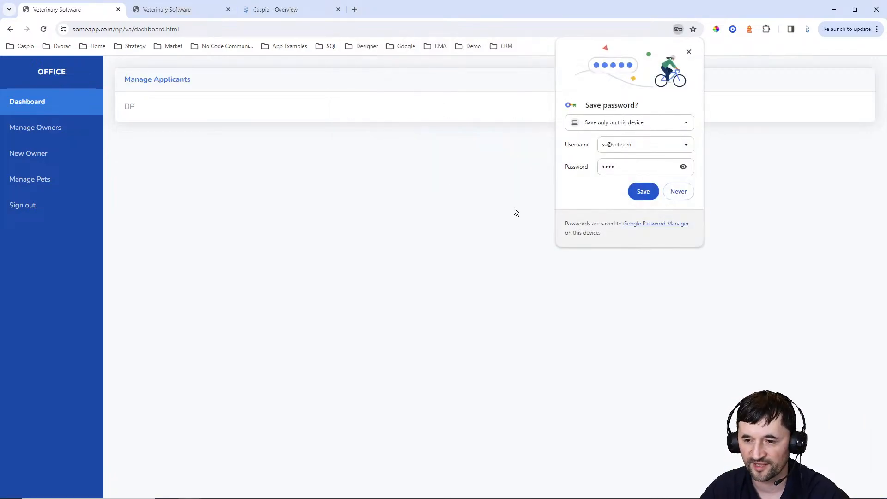
click(641, 190)
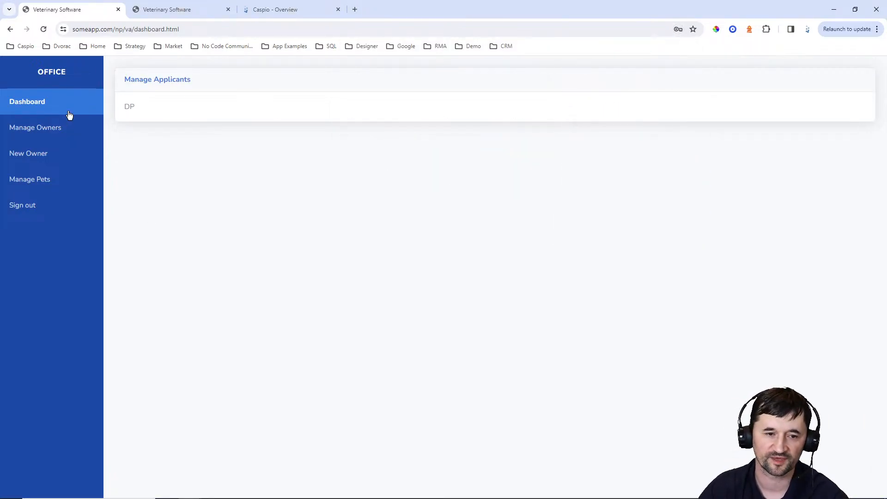
click(43, 127)
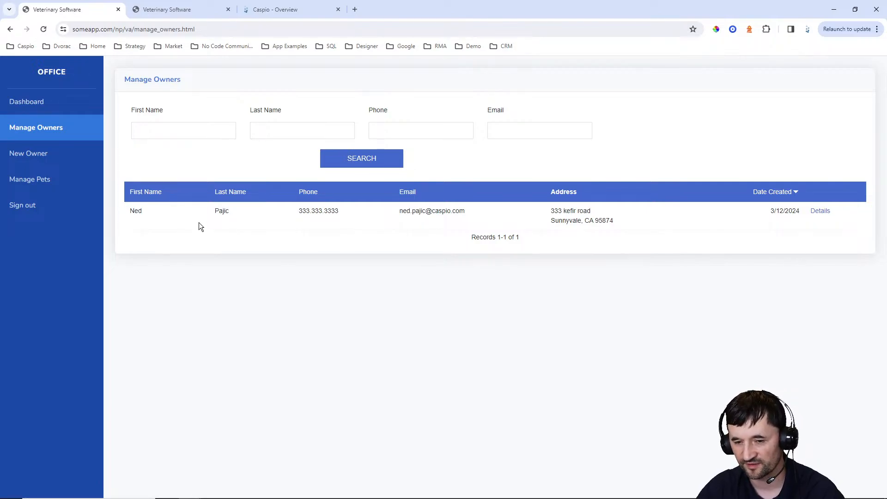
Open the owner's details, preview the Add Pet form, and go back to the details page
click(817, 211)
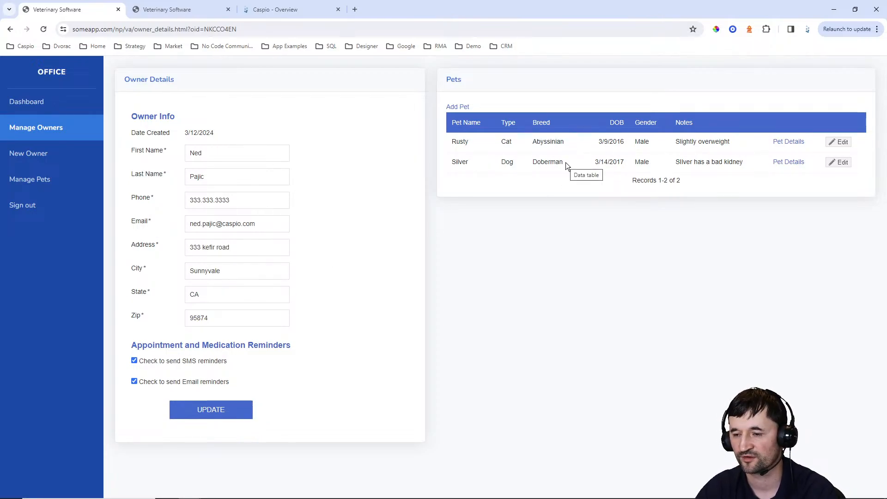
click(462, 109)
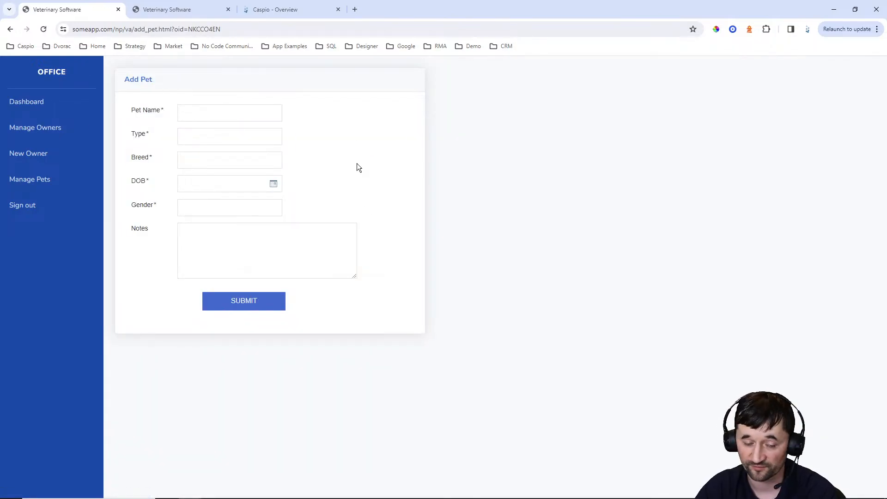
click(10, 29)
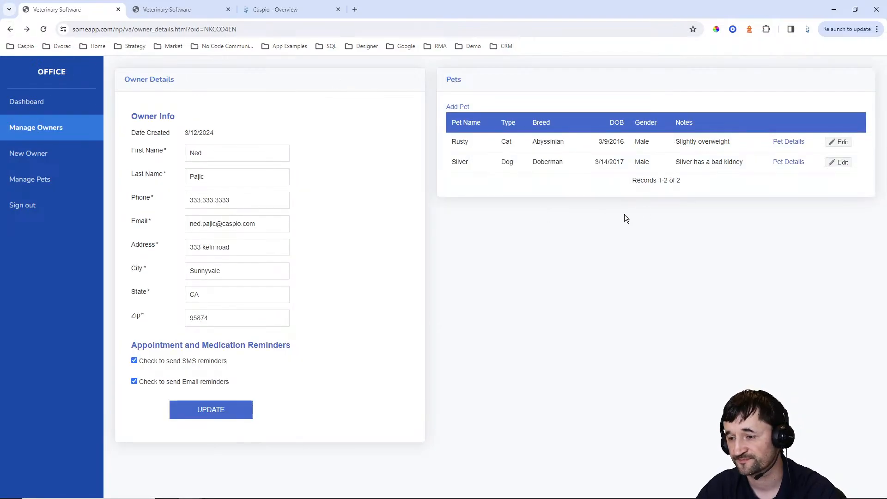
Review Rusty's appointments and medication, then bring up the blank New Owner form
click(792, 147)
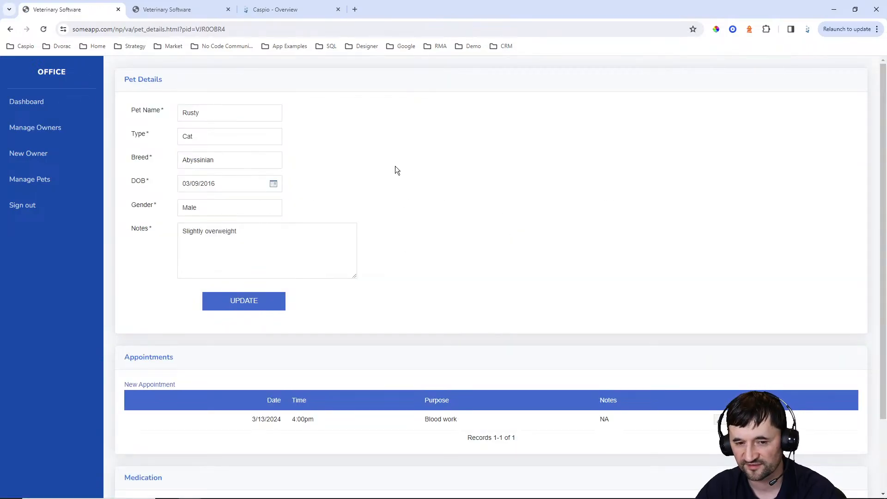
scroll(397, 164, down, 2)
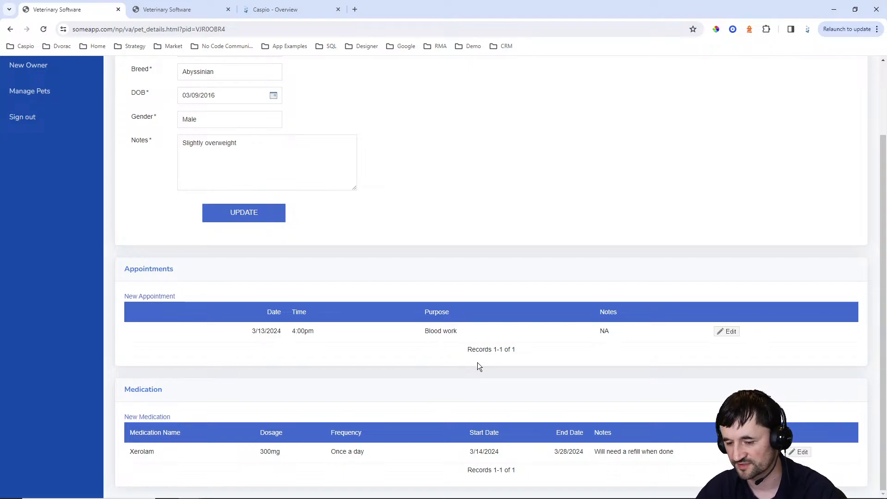
scroll(669, 240, up, 2)
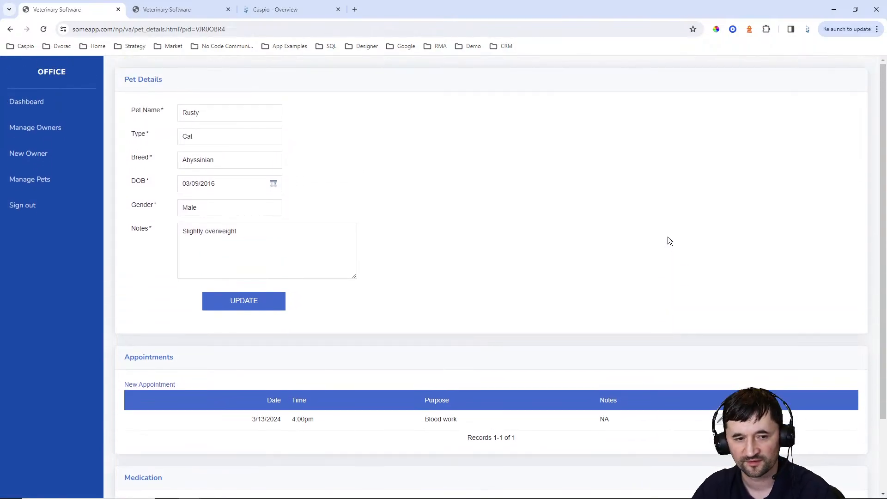
click(35, 155)
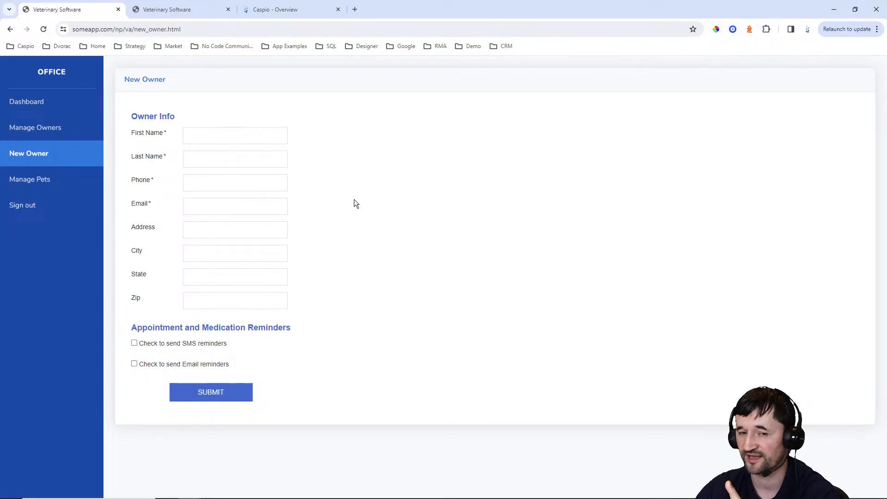
Switch to the Caspio tab showing the Veterinary App Live overview
click(295, 8)
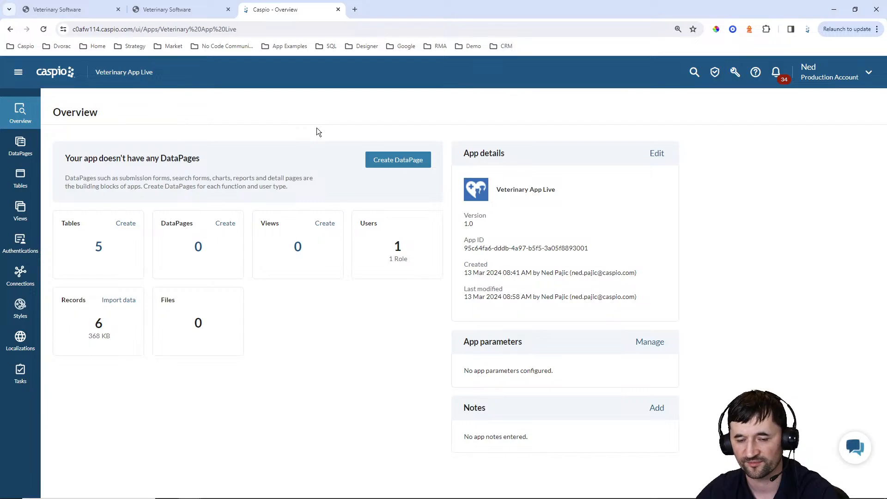
List the app's tables, then check login.html's 'DP' placeholder on the live Office Login page
click(20, 177)
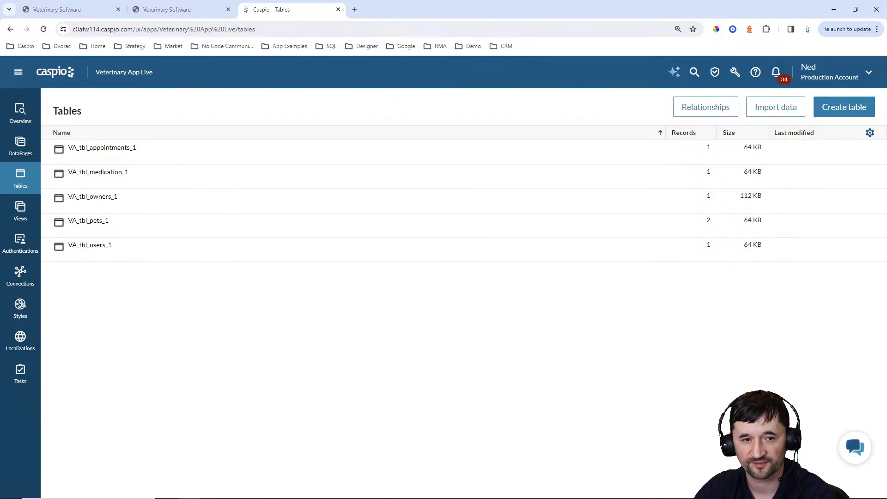
click(93, 11)
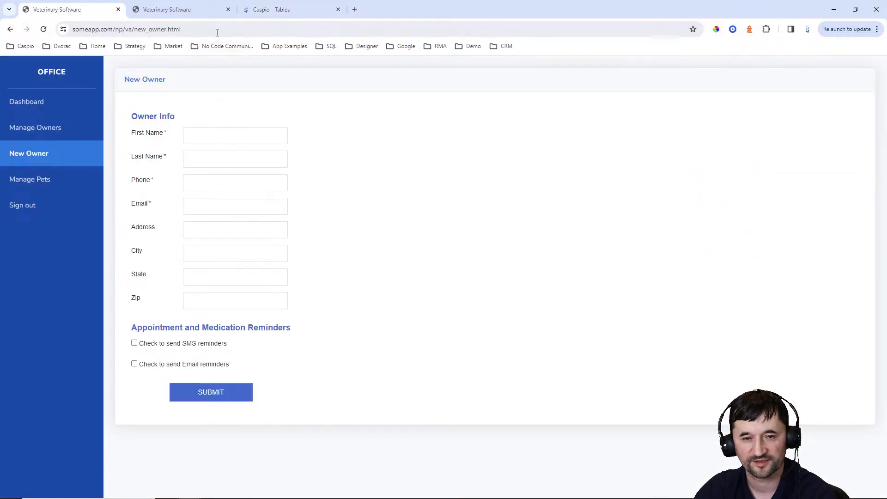
click(189, 12)
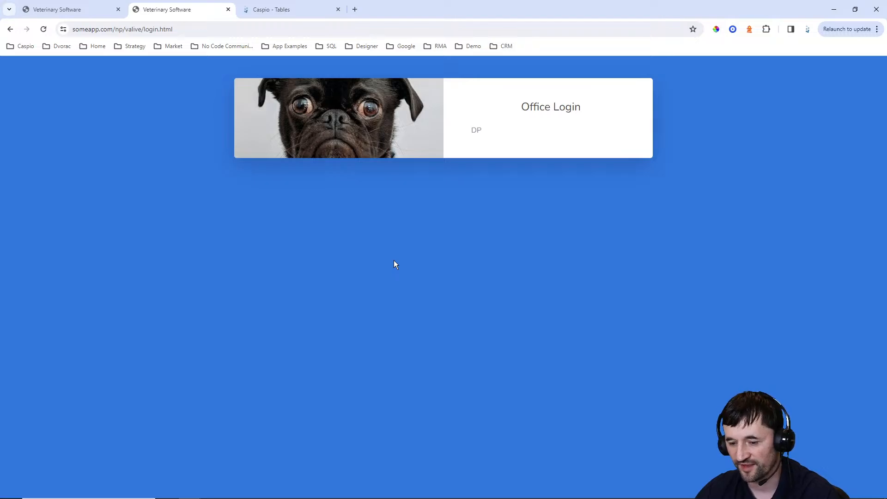
click(551, 489)
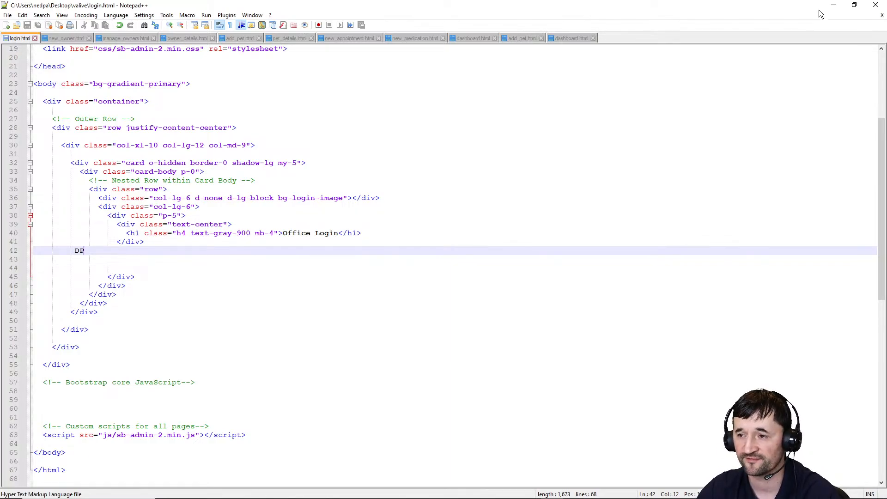
click(832, 5)
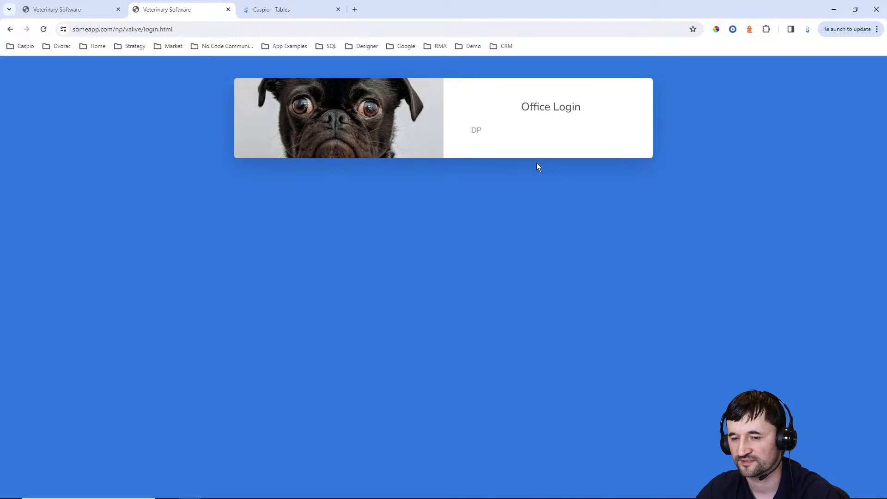
Switch to the Caspio - Tables tab listing Veterinary App Live's five tables
click(305, 17)
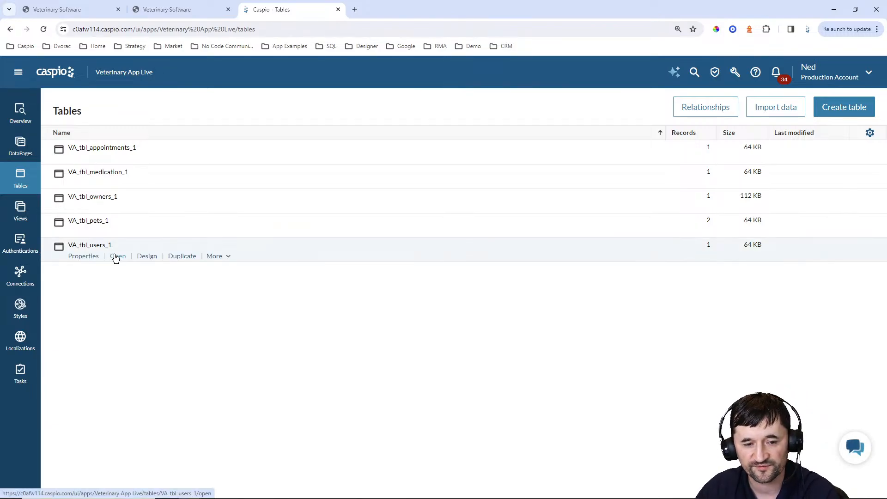
click(119, 255)
click(130, 133)
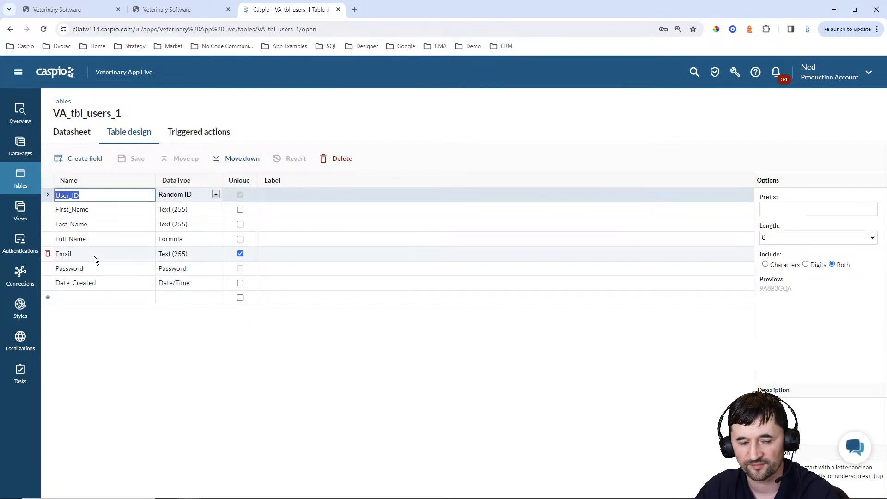
click(21, 178)
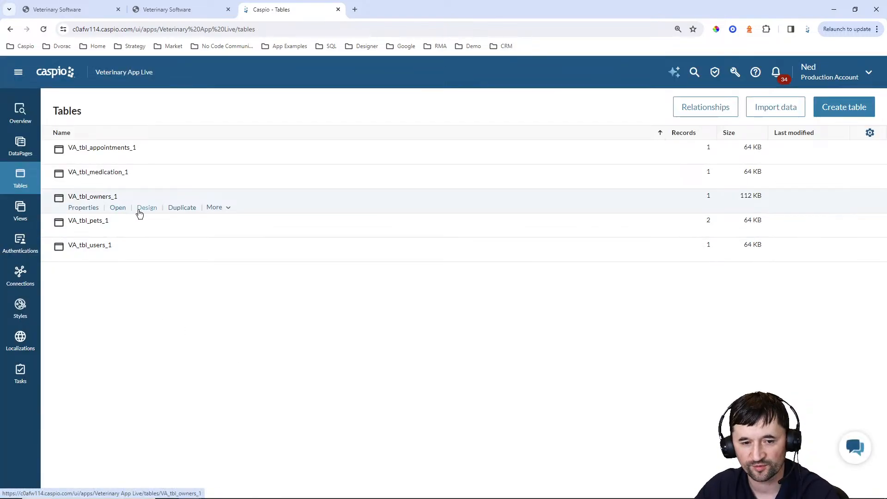
click(140, 211)
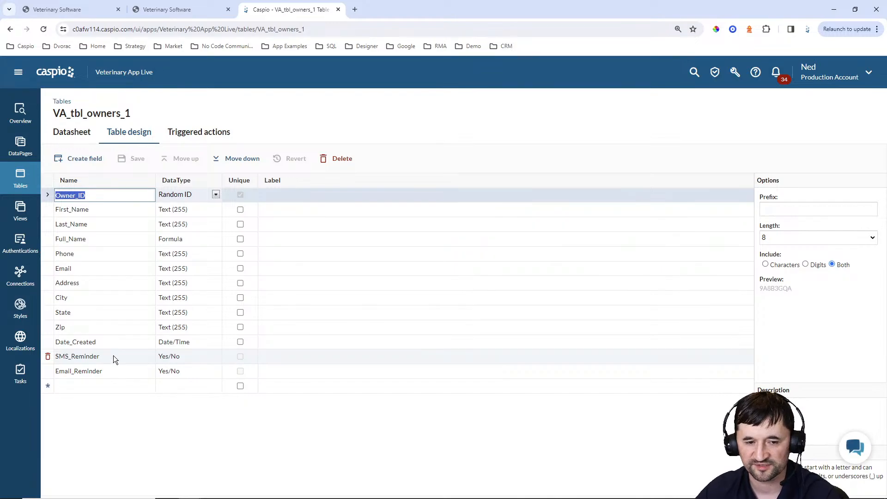
click(20, 180)
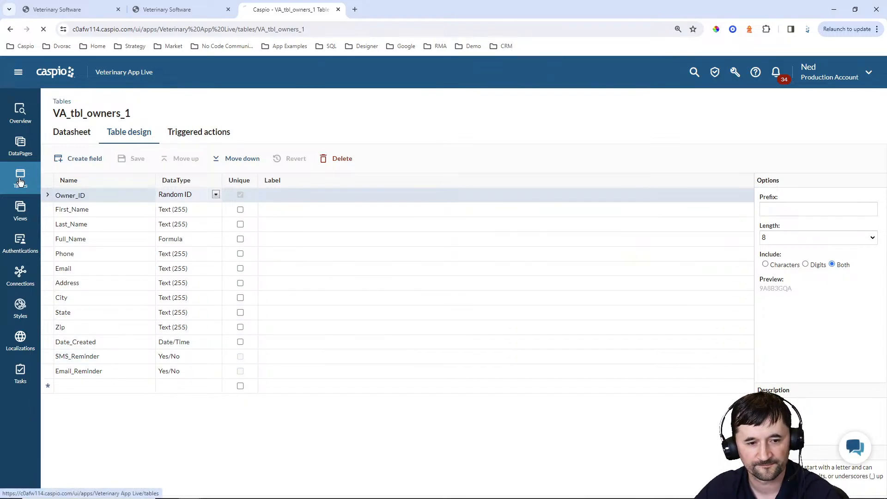
mouse_move(112, 229)
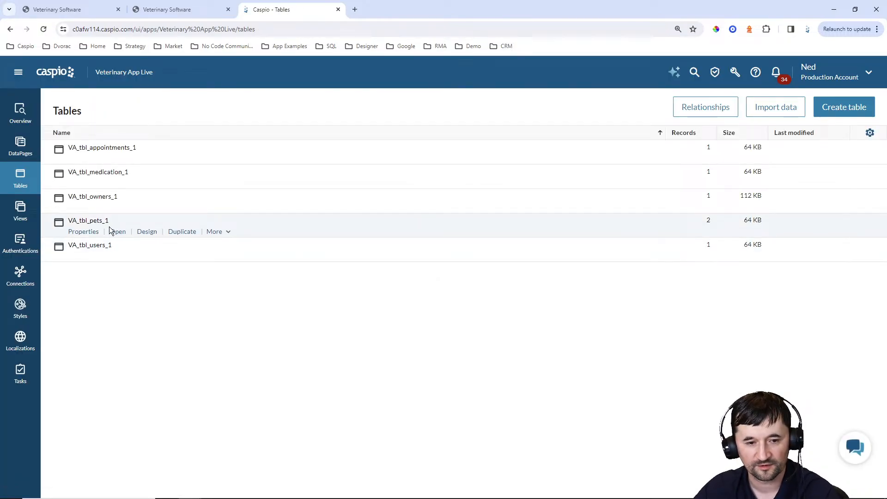
click(146, 233)
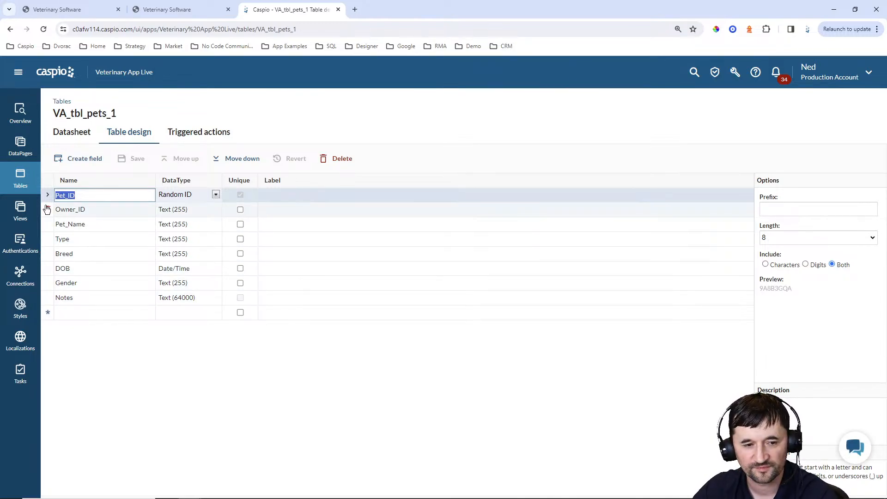
click(19, 183)
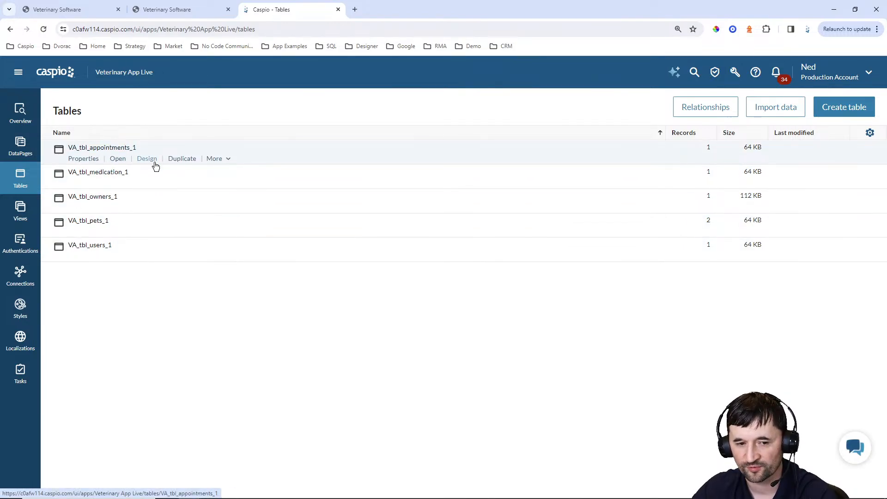
click(146, 183)
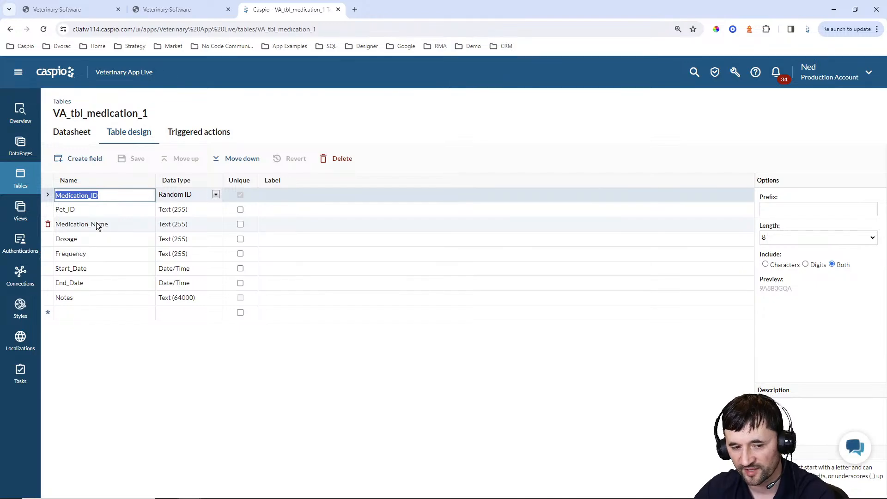
click(22, 178)
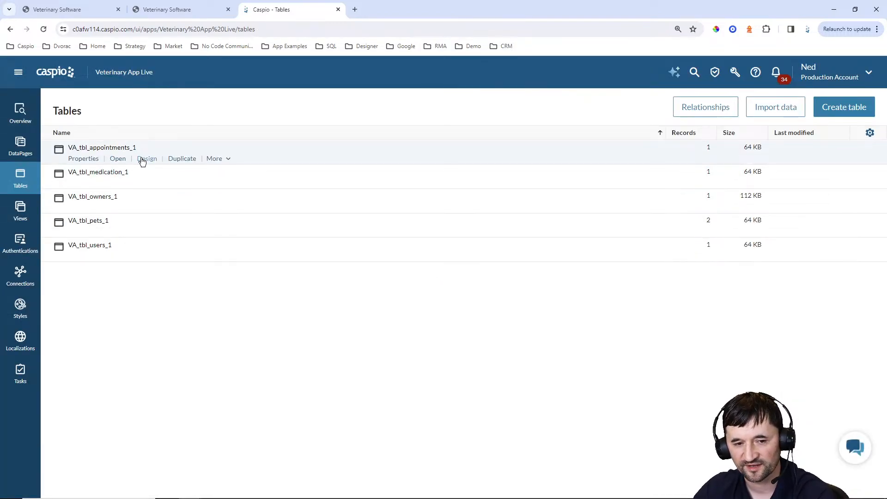
Look at the VA_tbl_appointments_1 field design, then go back to the tables list
click(143, 159)
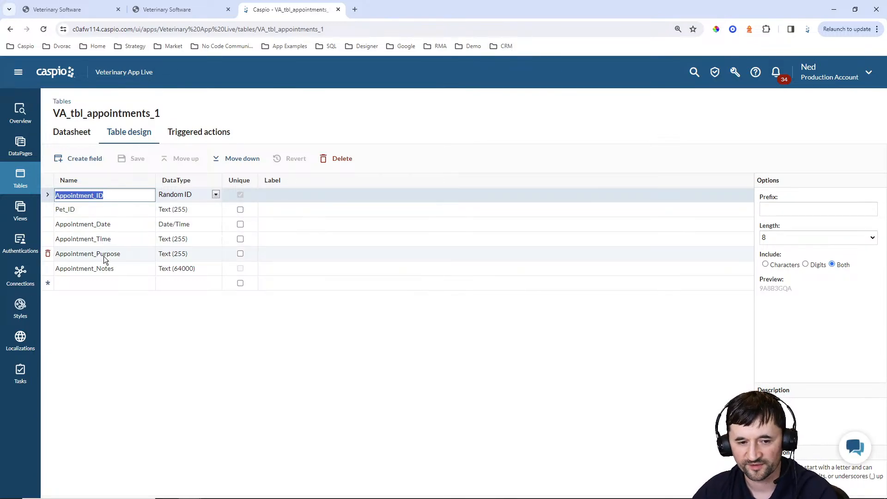
click(61, 101)
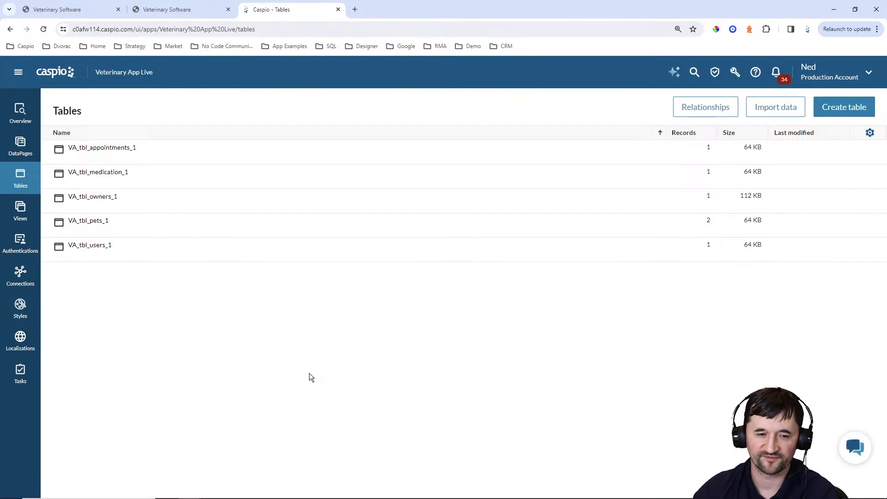
Check the VA vet login_1 authentication, then show the empty Veterinary App Live DataPages list
click(20, 147)
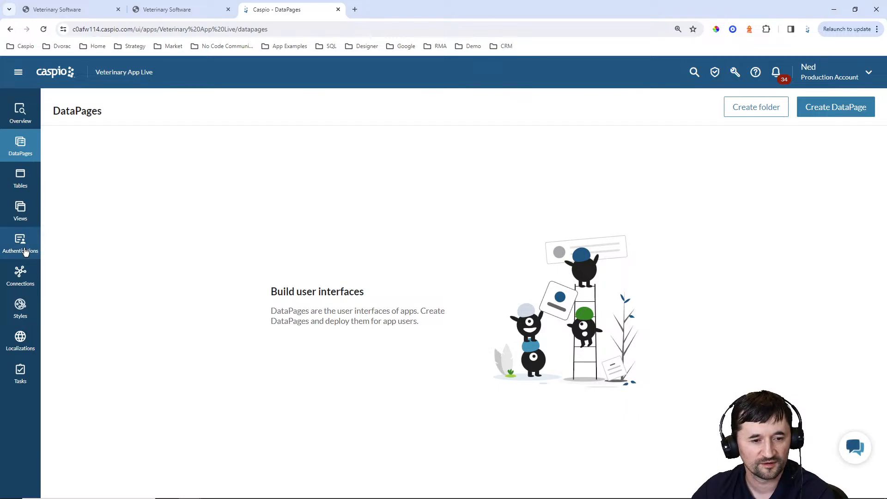
click(19, 180)
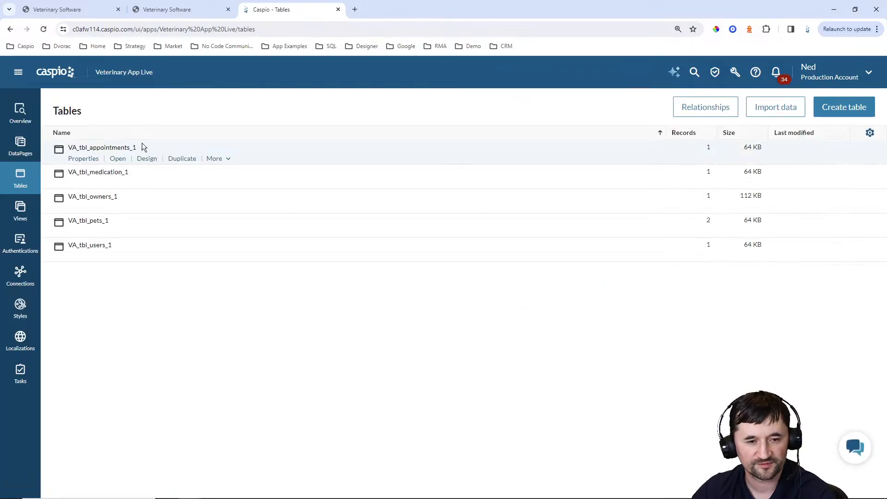
click(25, 252)
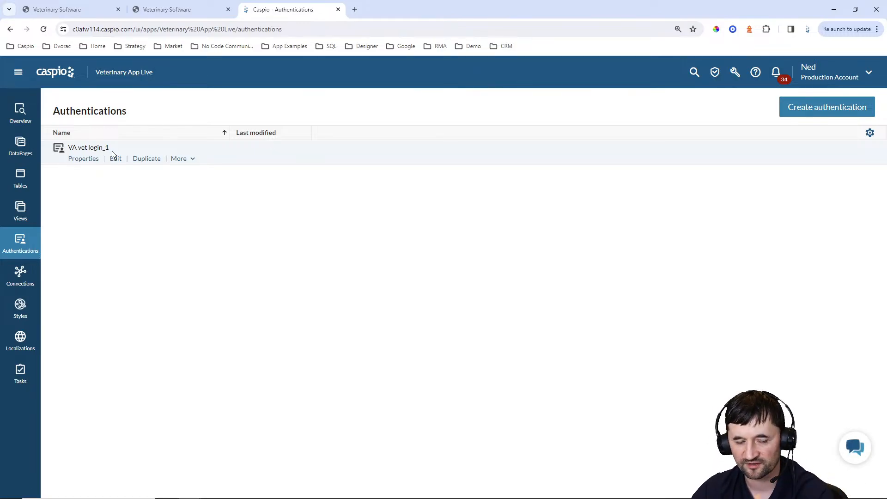
click(23, 148)
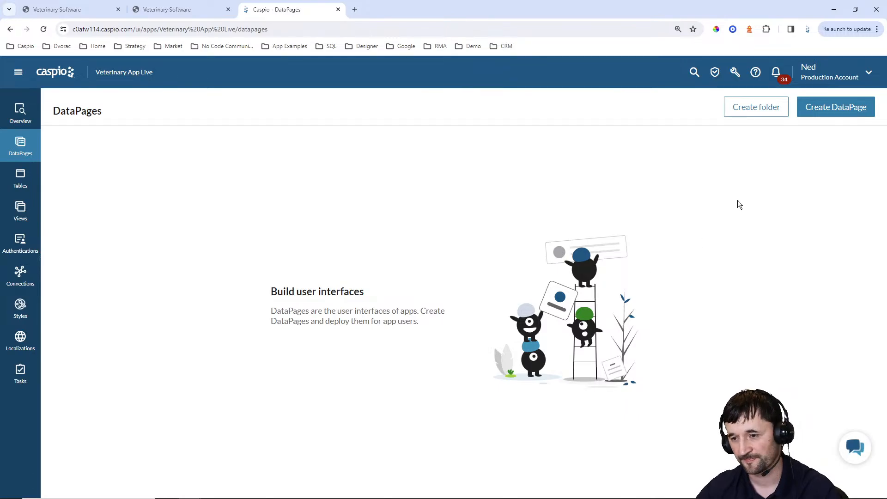
Start a new DataPage of type HTML Page
click(819, 109)
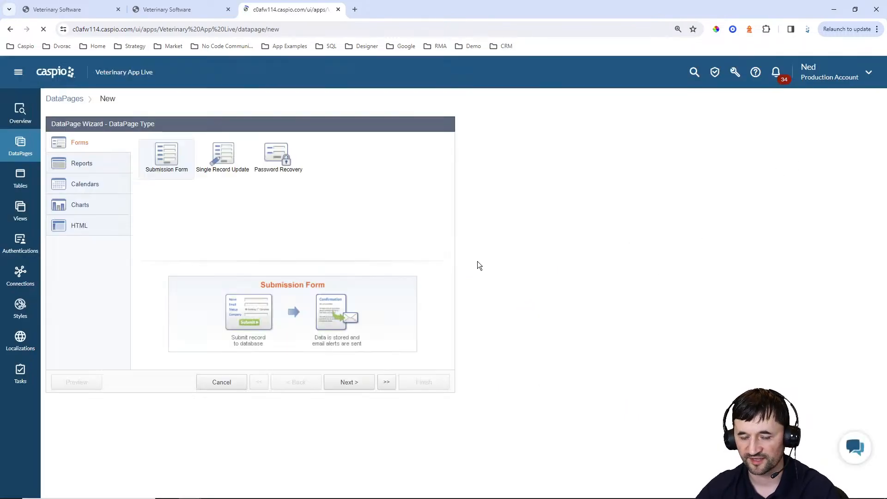
click(90, 224)
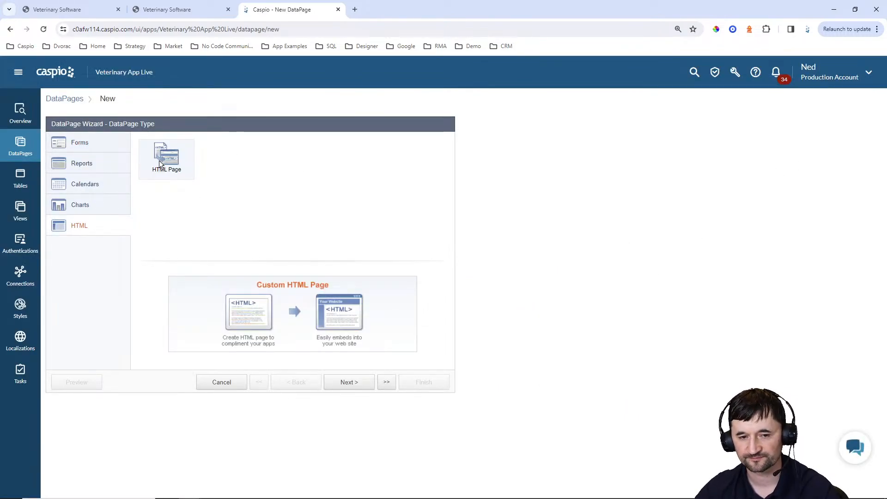
click(340, 382)
Name the DataPage 'Login' with Blue style and English localization
click(235, 171)
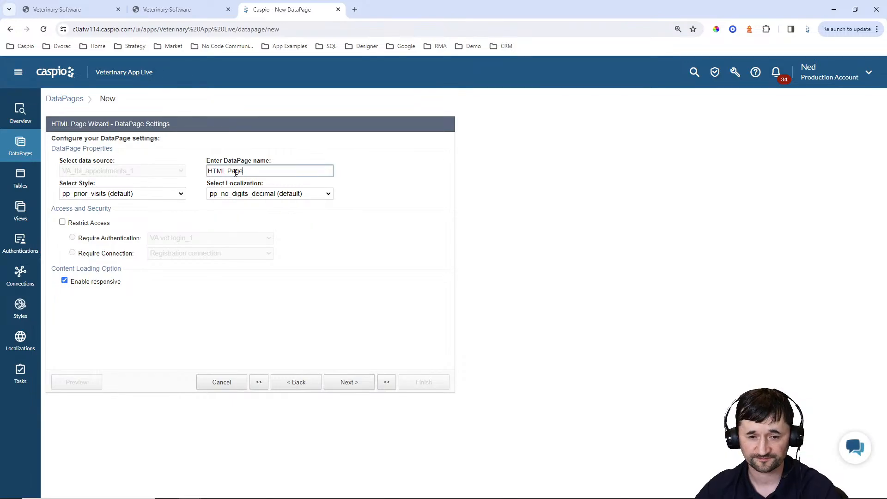
key(ctrl+a)
text(Login)
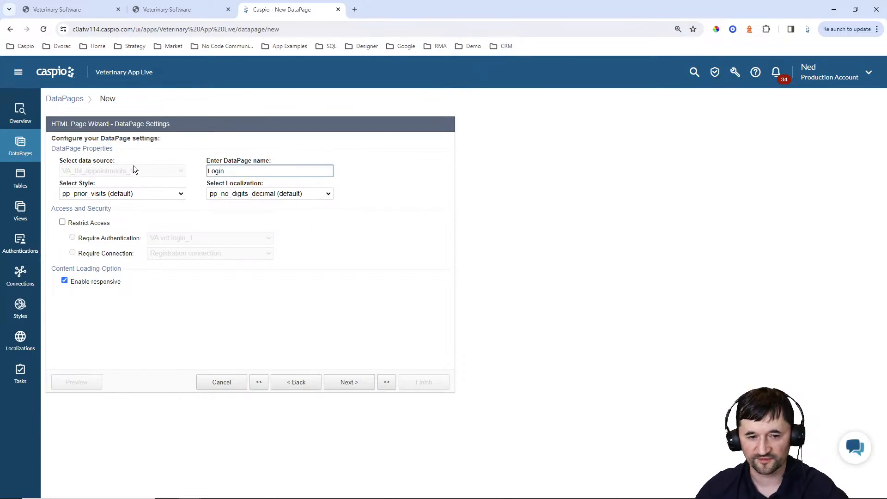
click(131, 194)
scroll(148, 229, up, 10)
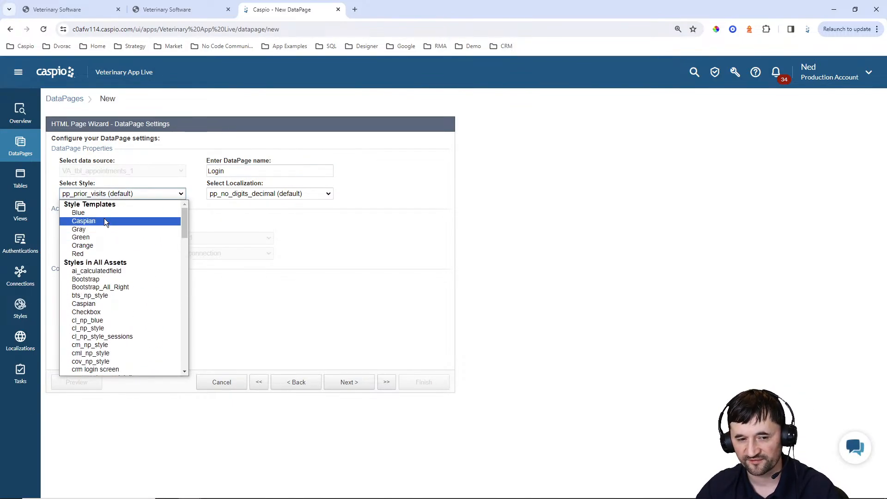
click(78, 213)
click(254, 194)
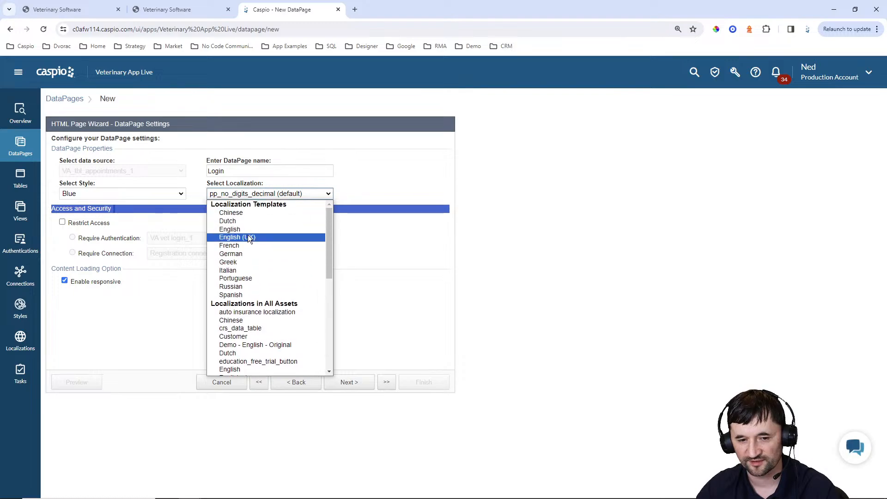
click(242, 228)
click(322, 296)
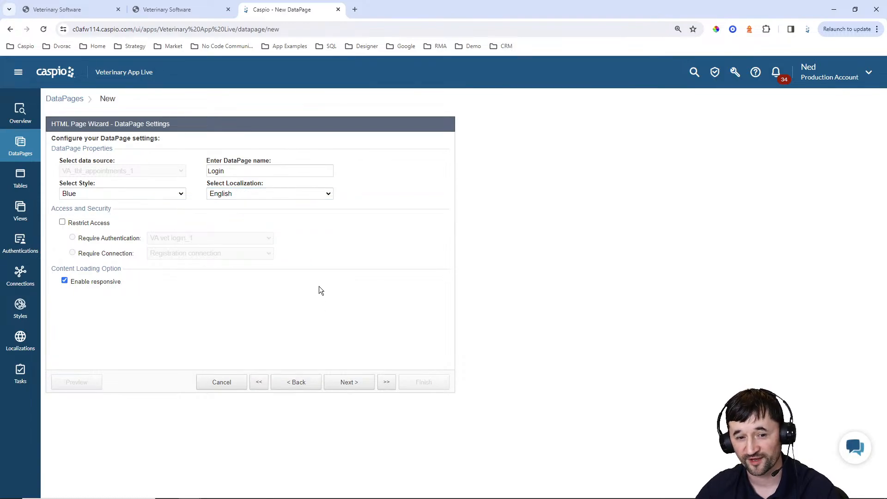
Restrict access to the page using the VA vet login_1 authentication
click(87, 224)
click(168, 238)
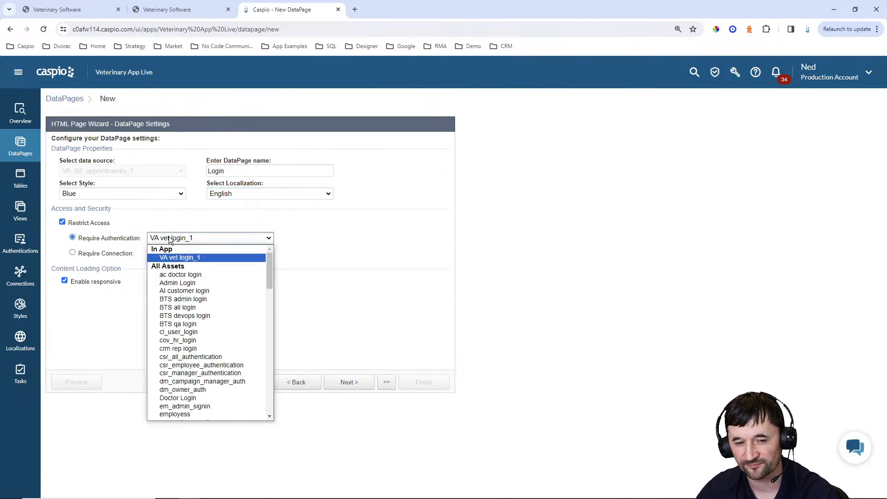
click(179, 258)
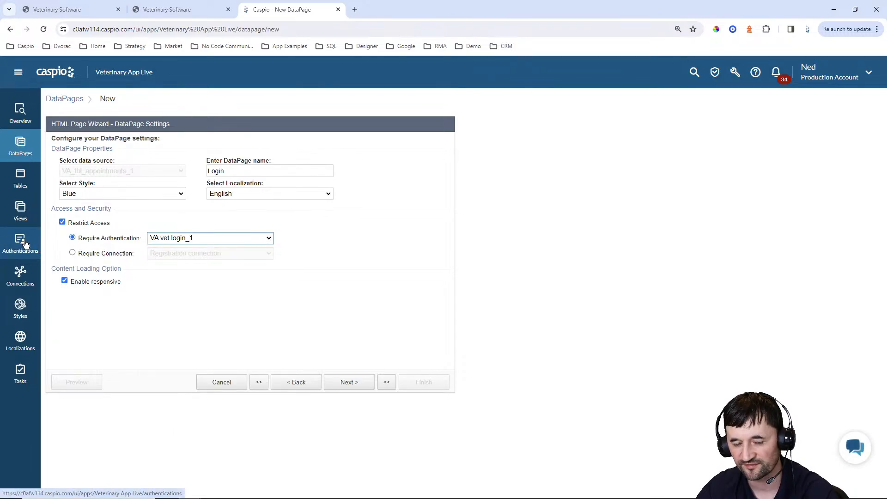
click(349, 383)
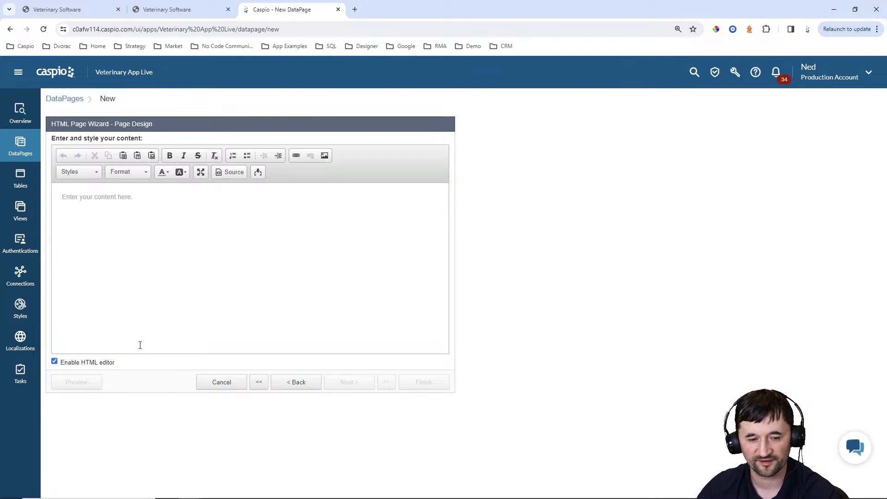
Disable the HTML editor and begin typing '<script>window.' into the page content
click(98, 362)
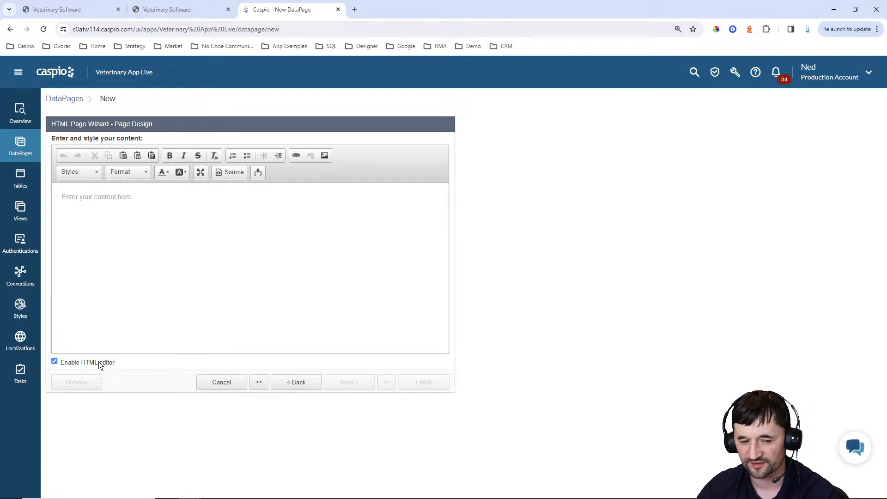
click(231, 260)
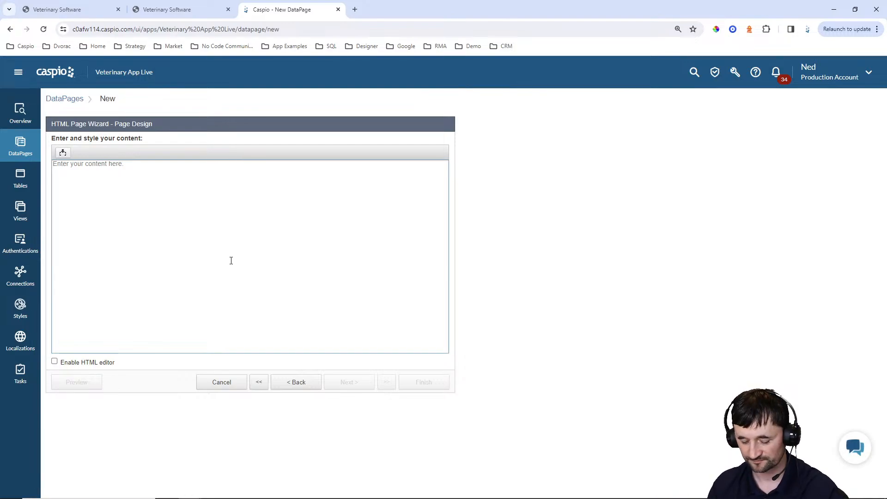
text(<scruio)
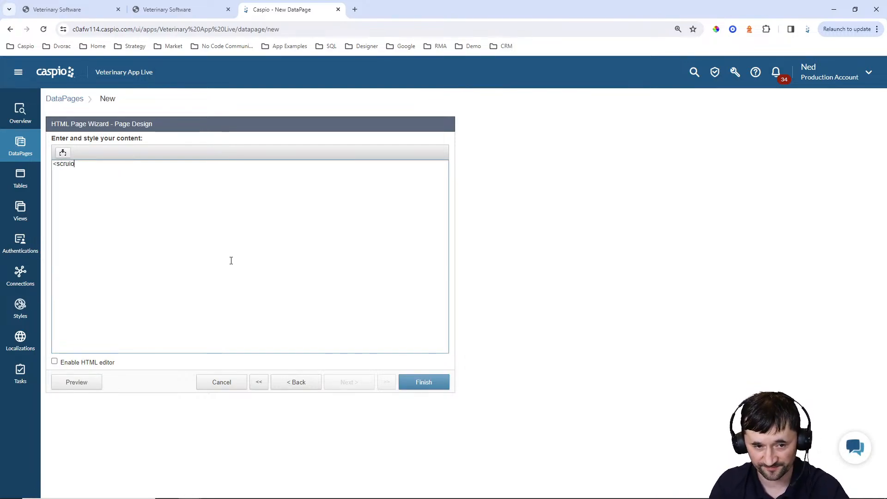
key(BackSpace)
key(BackSpace)
key(BackSpace)
text(itp)
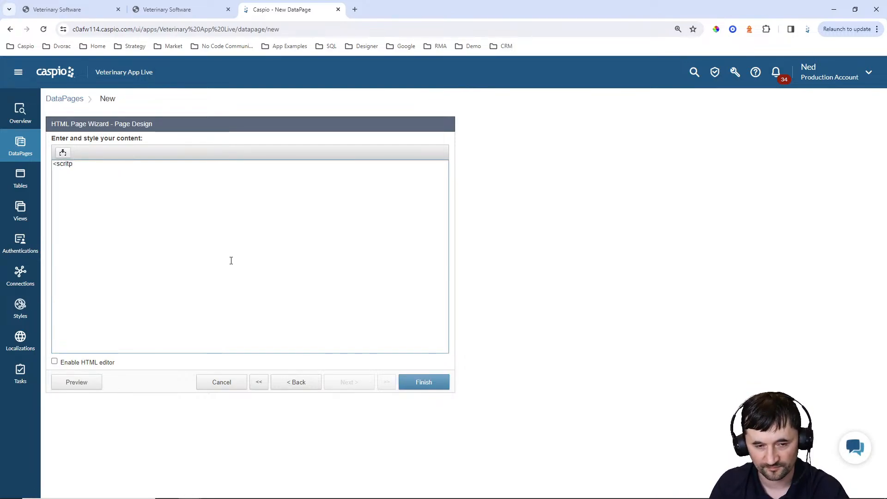
key(BackSpace)
key(BackSpace)
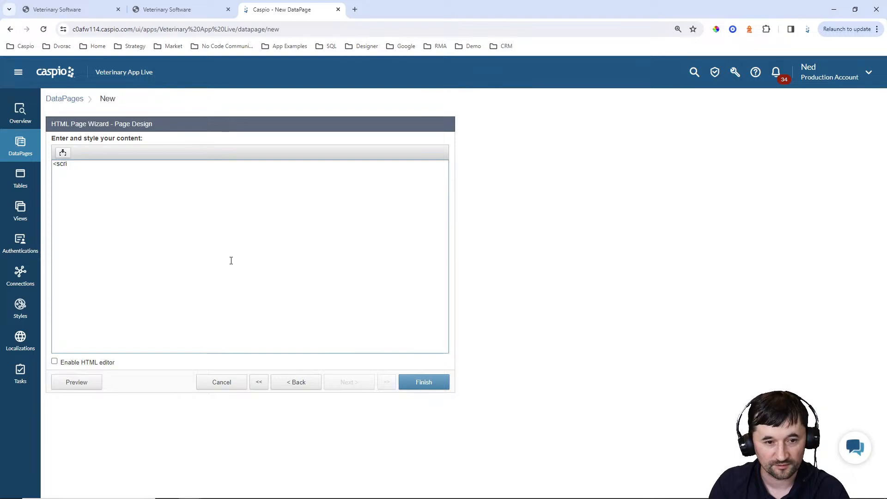
text(pt>)
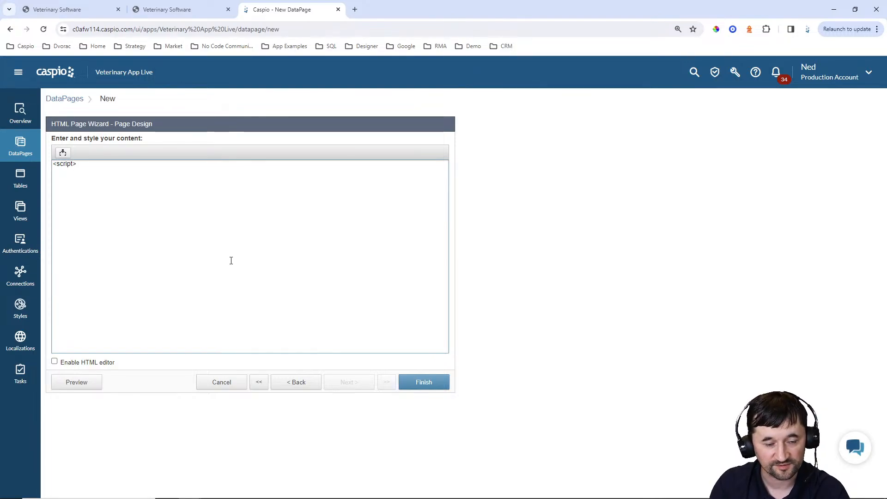
text(window.location="dashboard.html";</script>)
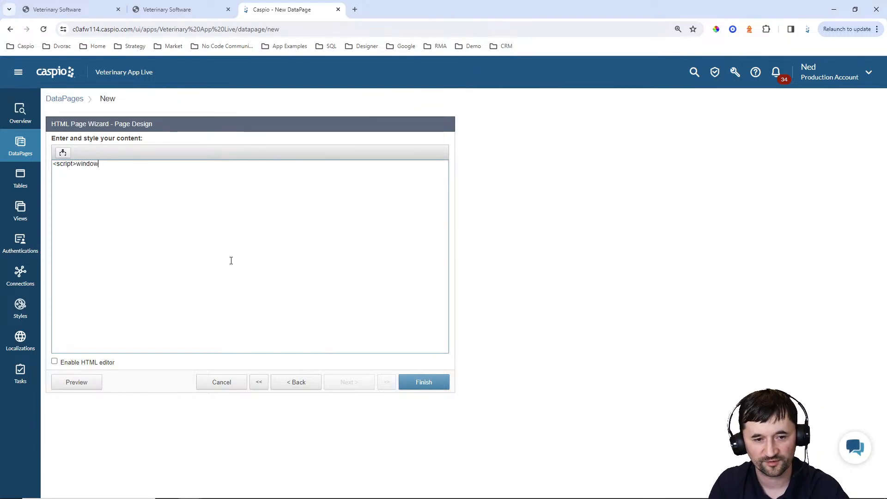
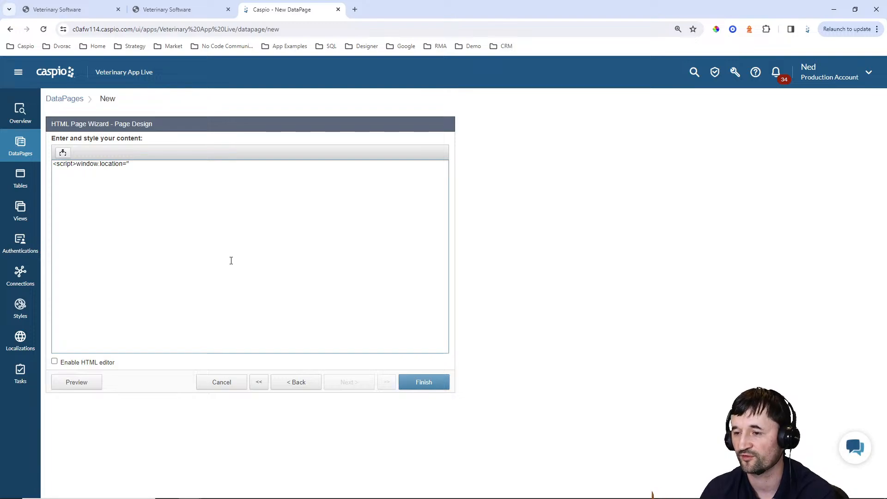
Complete the script so the page redirects to dashboard.html: <script>window.location="dashboard.html";</script>
text(da)
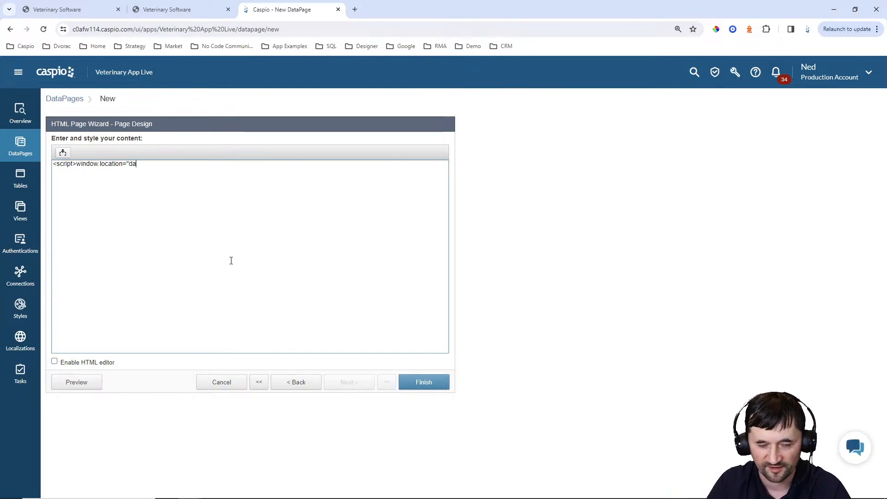
text(shboard.html)
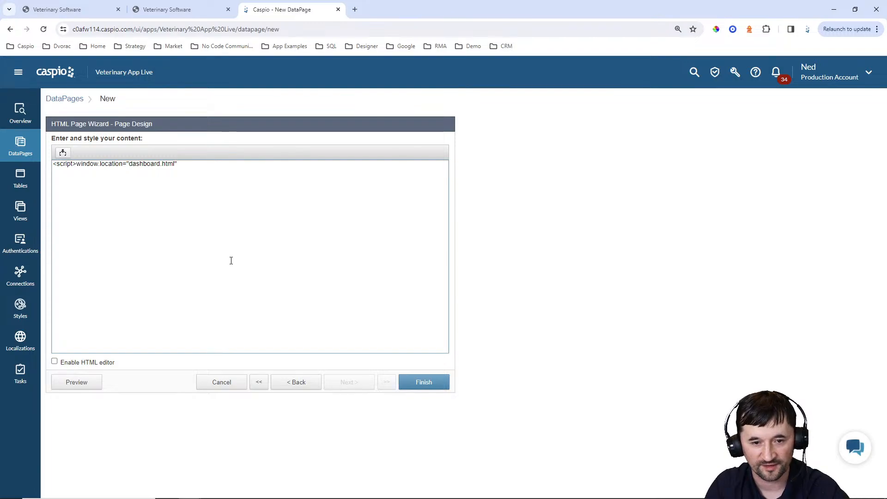
text(";)
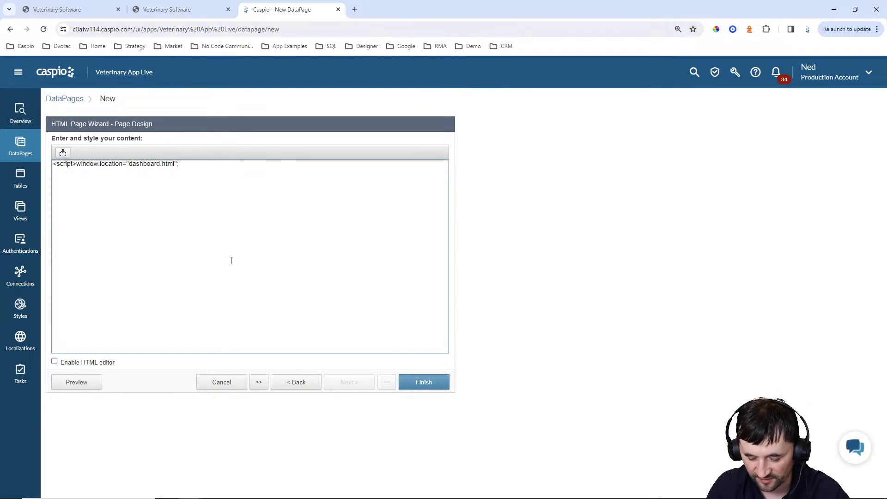
text(<)
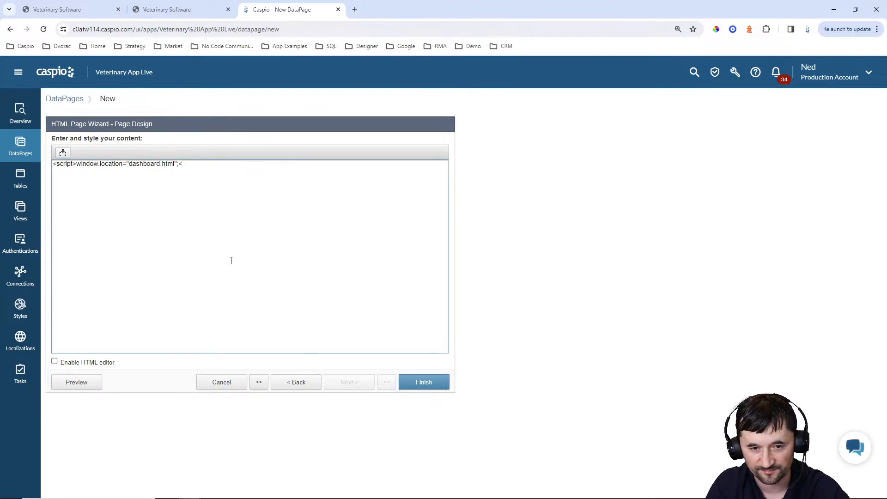
text(/script>)
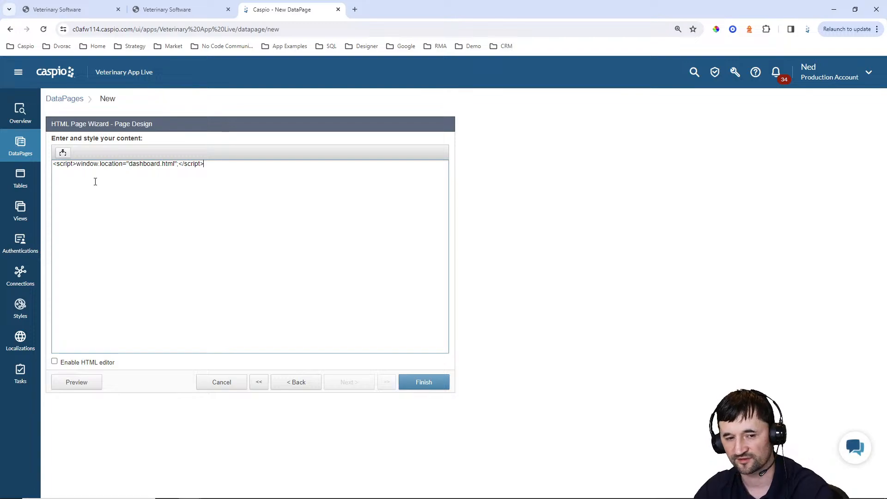
Finish the Login DataPage, set its deployment to Enabled and copy the embed code
click(425, 382)
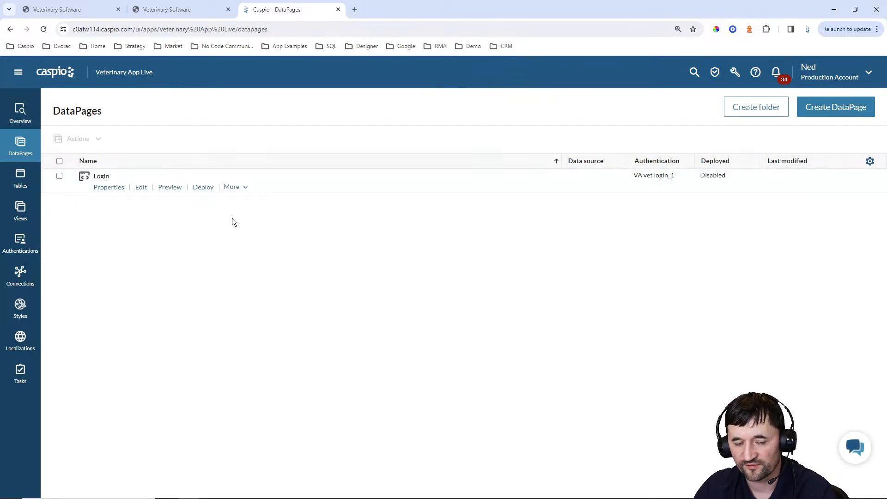
click(205, 188)
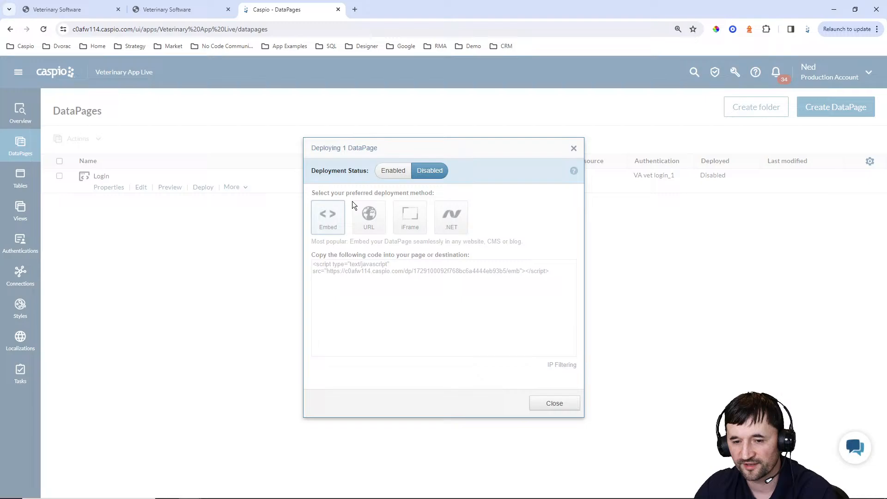
click(393, 171)
click(373, 264)
key(ctrl+c)
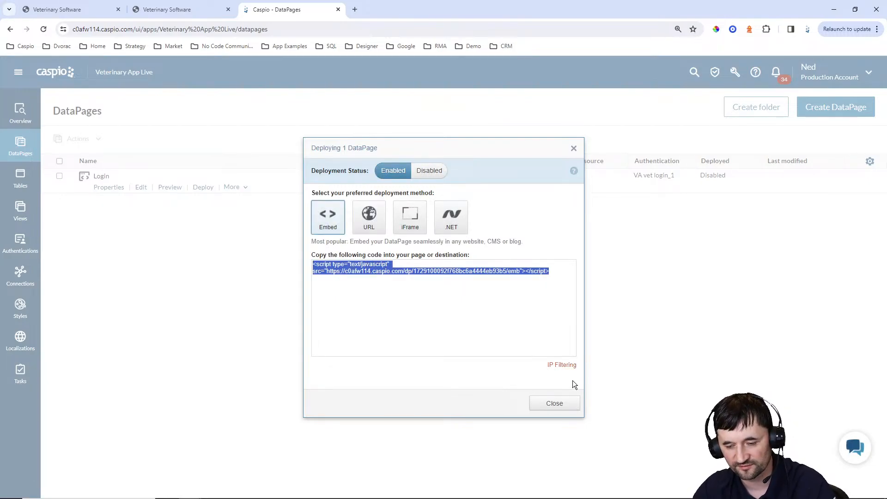
click(556, 403)
Replace the DP placeholder in login.html with the embed code and save the file
click(553, 491)
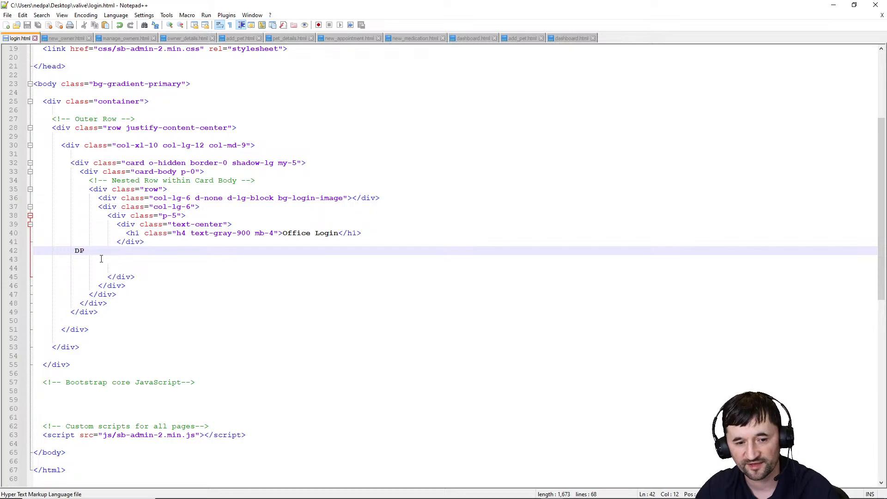
key(shift+Left)
key(shift+Left)
key(shift+Left)
key(shift+Left)
key(shift+Left)
key(shift+Left)
key(ctrl+v)
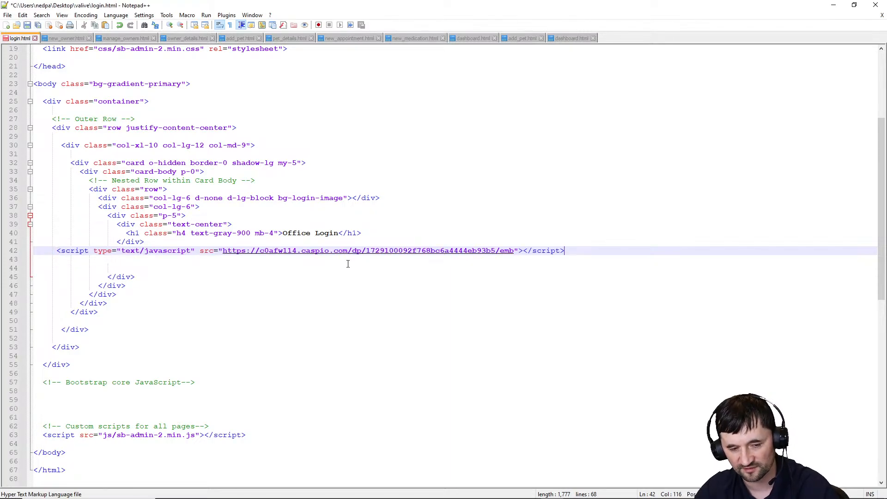
key(ctrl+s)
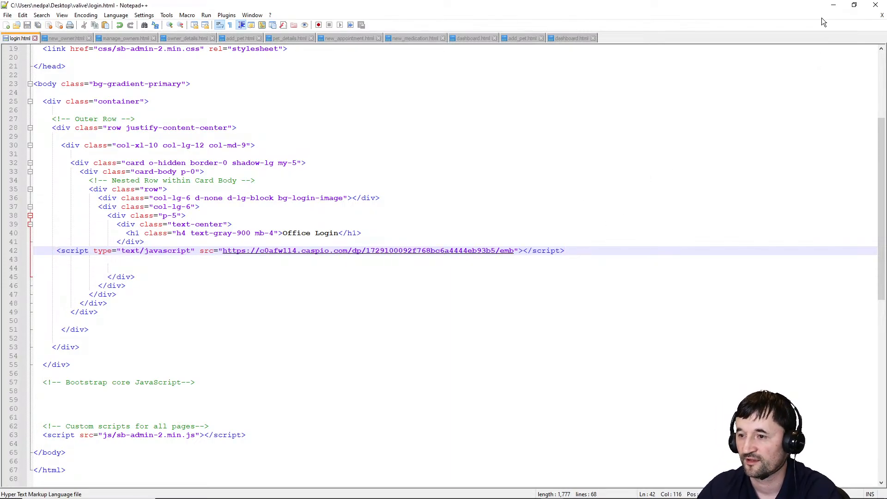
Upload the updated login.html to the server with WinSCP
click(348, 490)
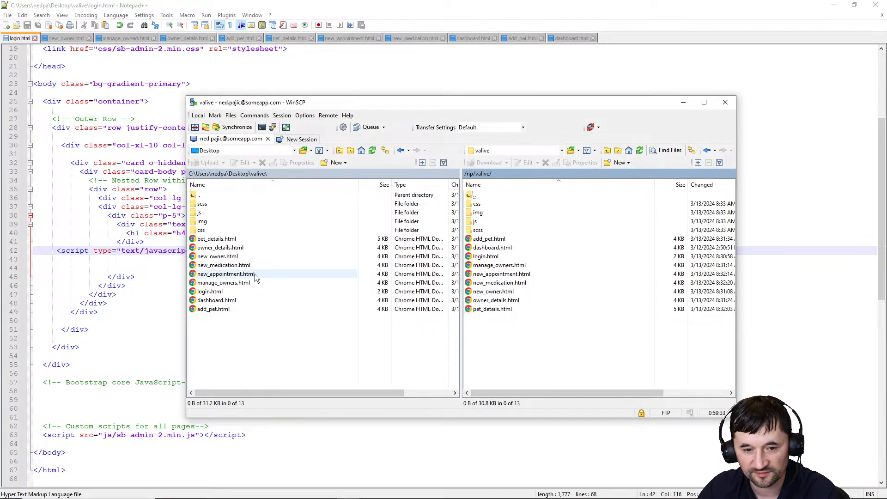
click(210, 291)
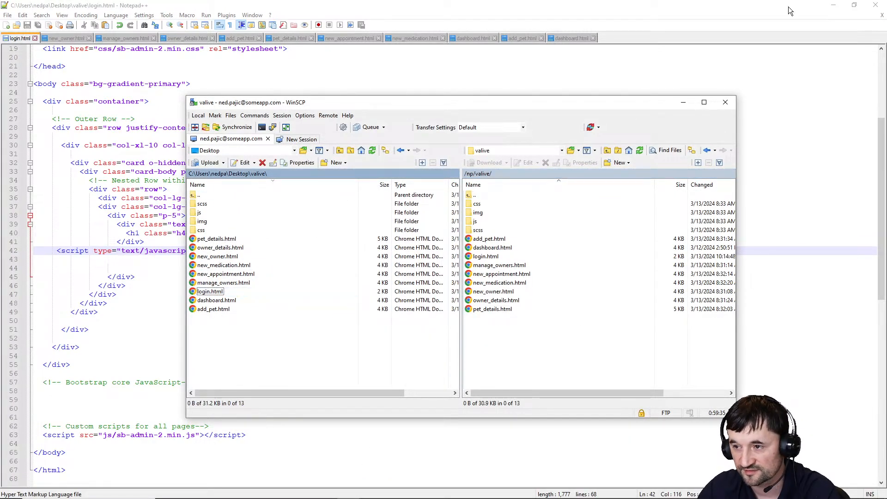
click(833, 5)
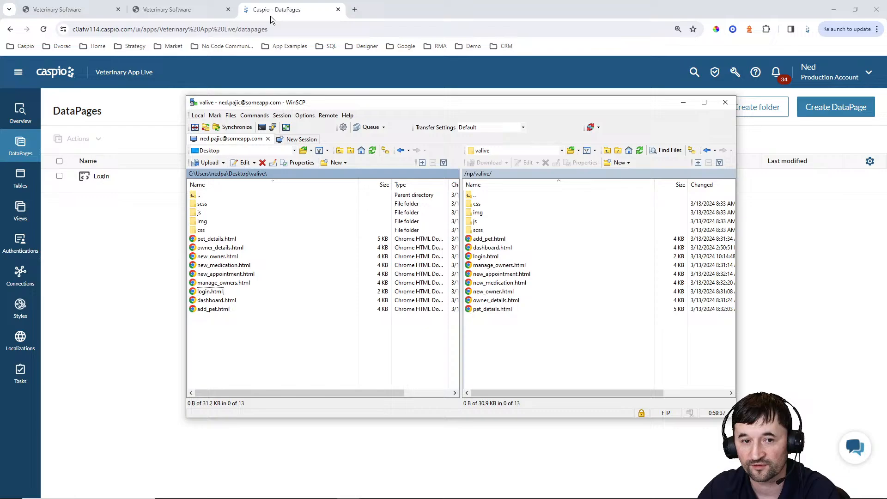
click(211, 17)
Reload the live login page, log in to the office dashboard and go to New Owner
click(45, 29)
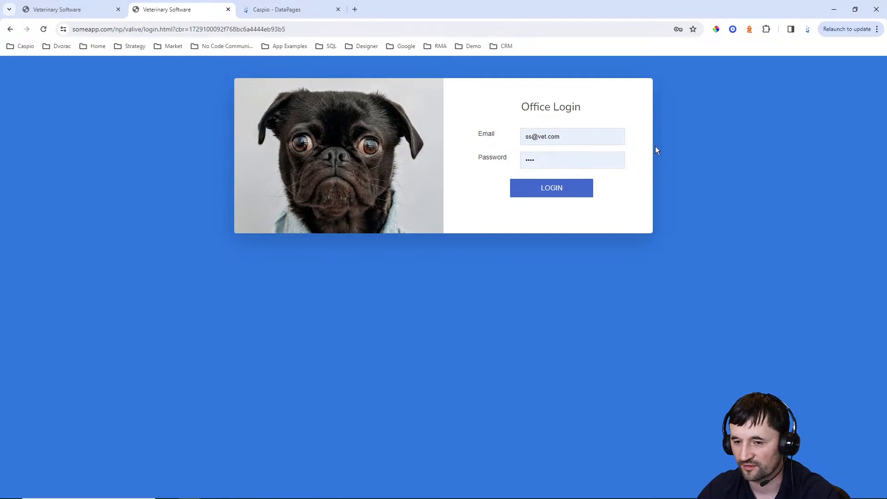
click(545, 188)
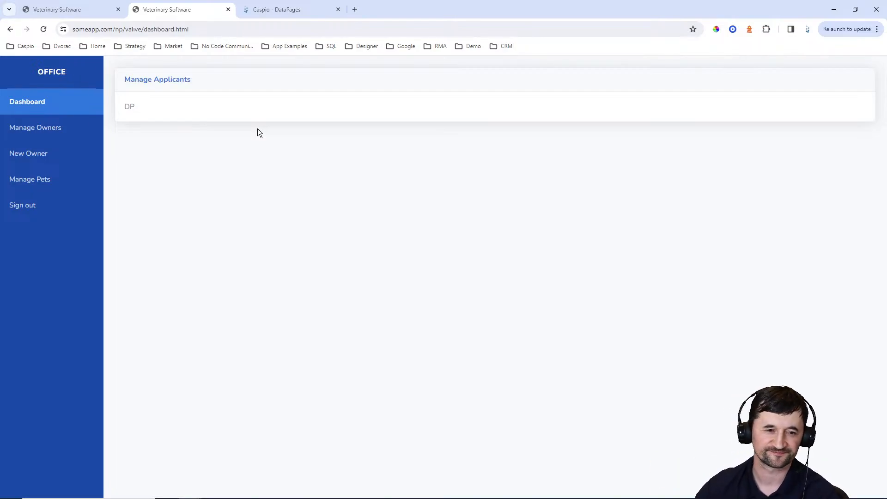
click(39, 156)
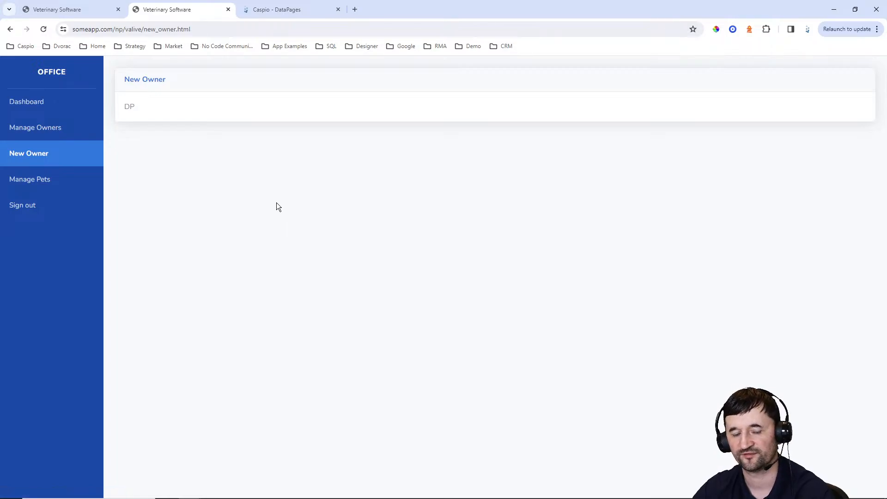
Create a DataPage folder named 'Office'
click(289, 10)
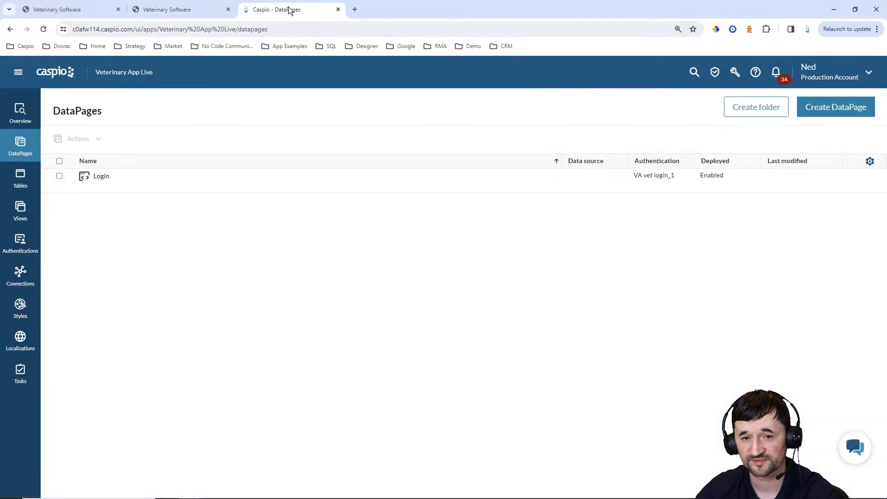
click(755, 109)
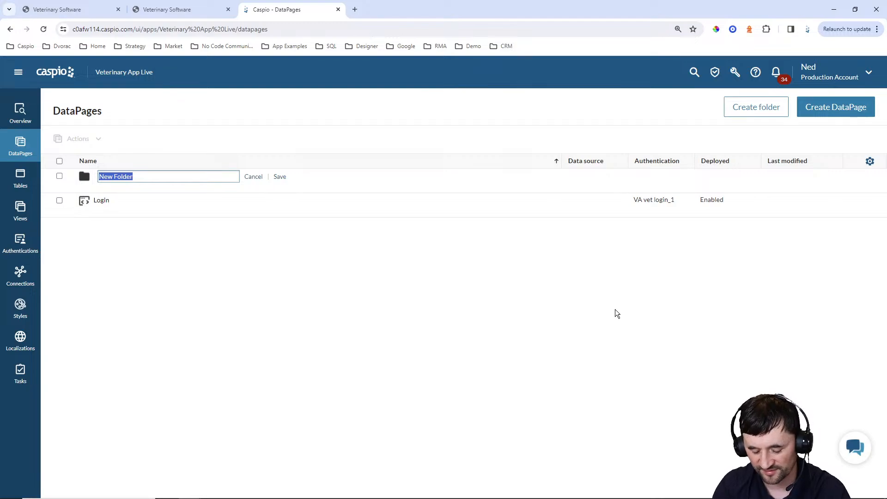
text(Office)
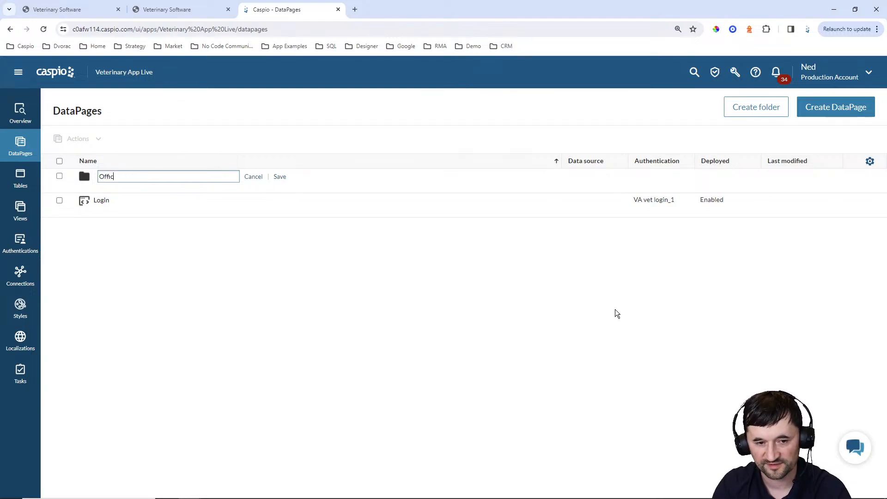
key(Return)
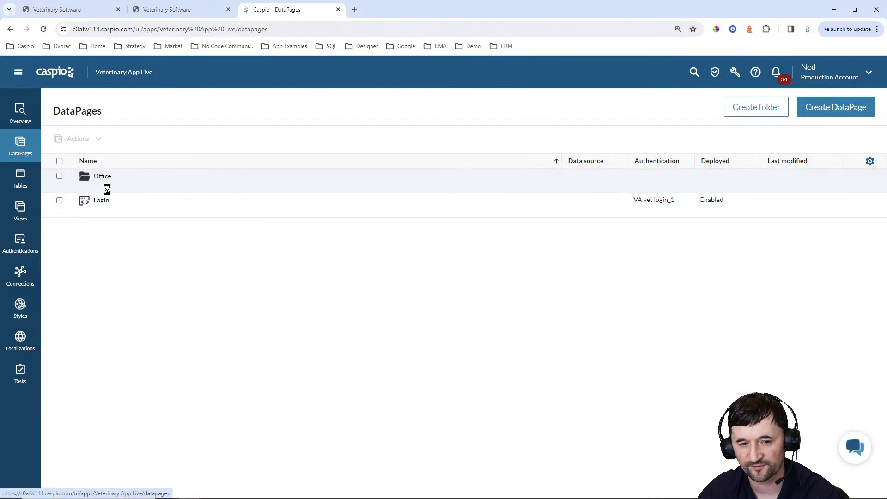
Start a Submission Form DataPage on VA_tbl_owners_1 named 'Add New Owner'
click(819, 113)
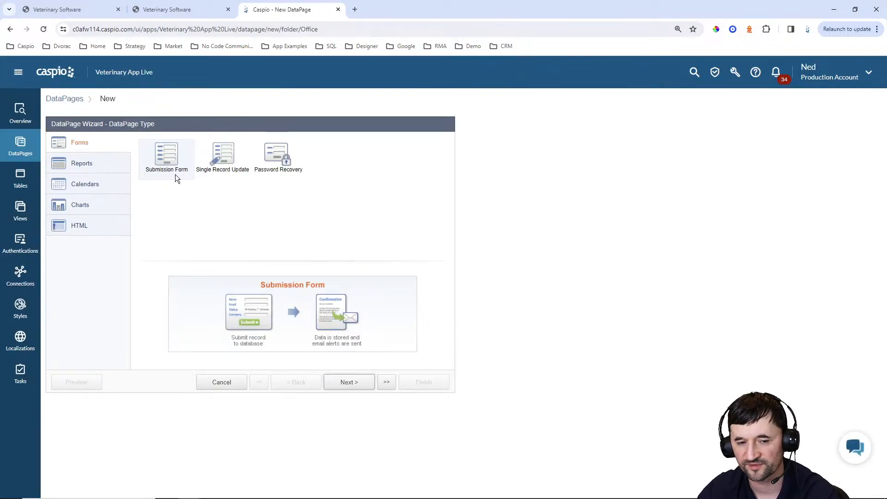
click(342, 381)
click(147, 173)
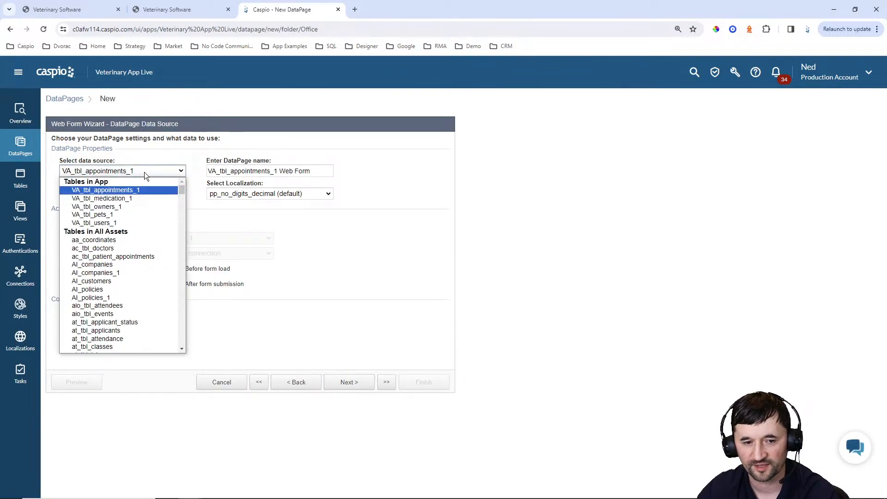
click(127, 199)
drag(302, 172, 154, 167)
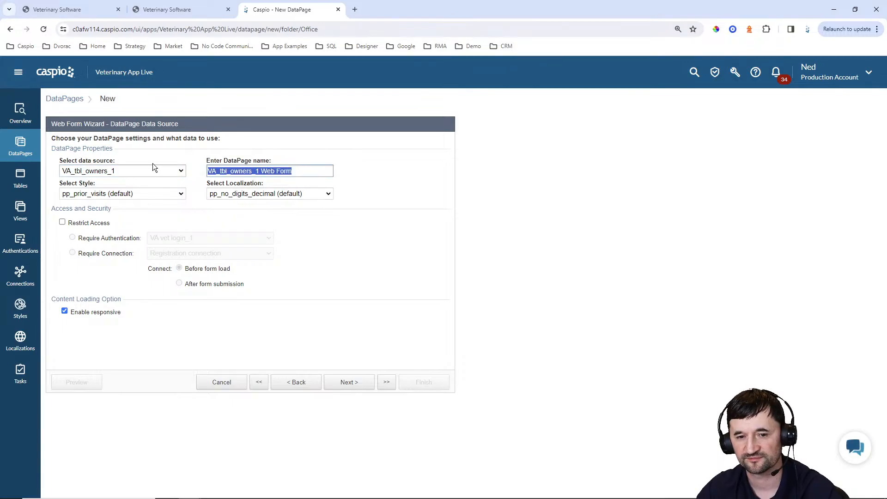
text(Add New Owner)
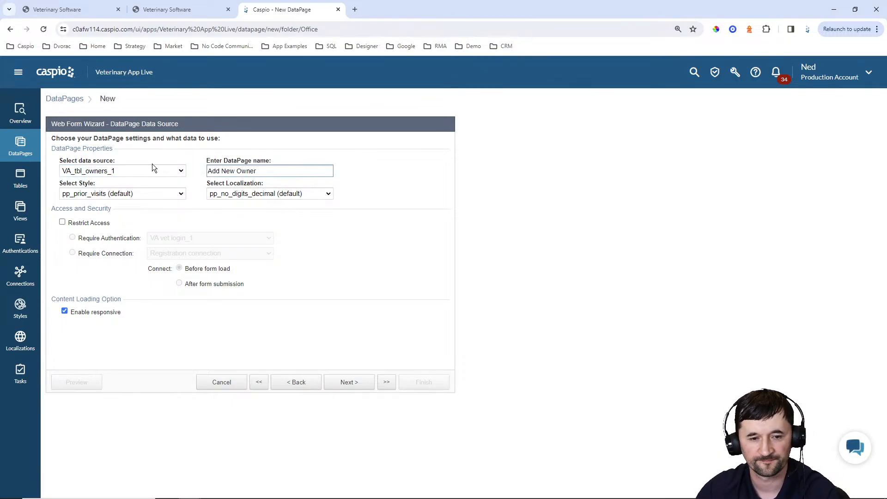
Give the form Blue style and English localization, and restrict access to logged-in users
click(154, 194)
scroll(107, 227, up, 15)
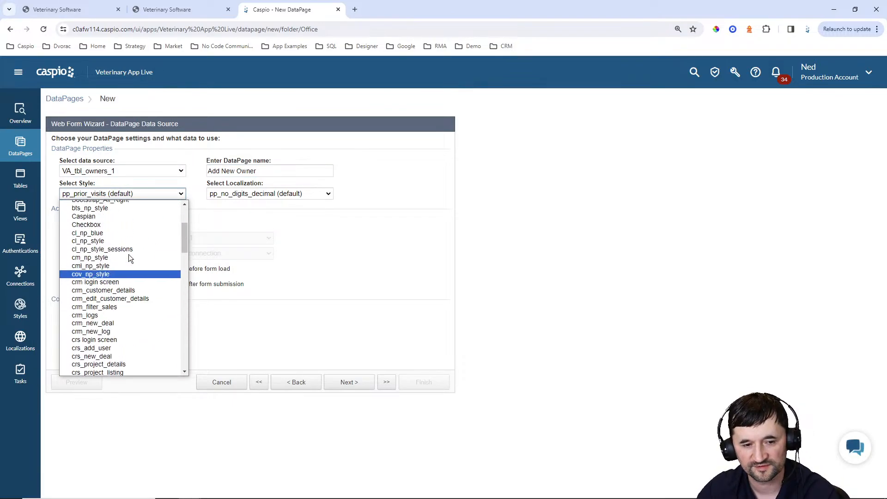
click(81, 212)
click(268, 193)
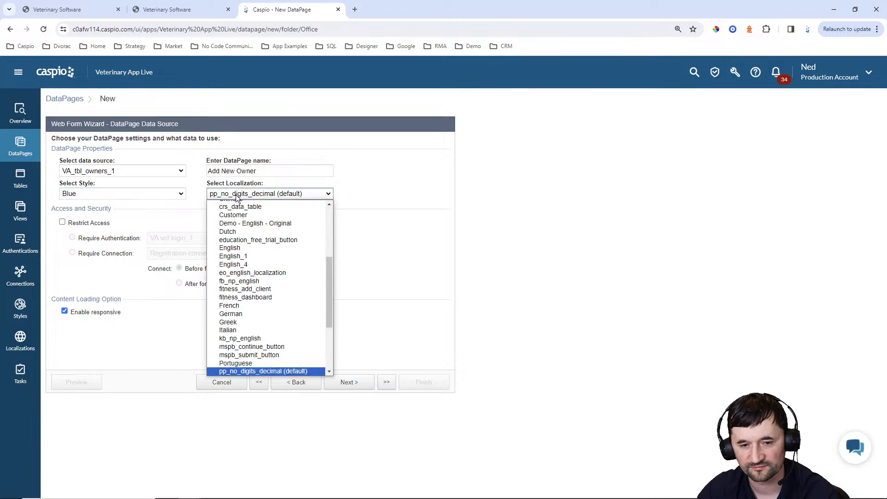
scroll(259, 244, up, 10)
click(229, 229)
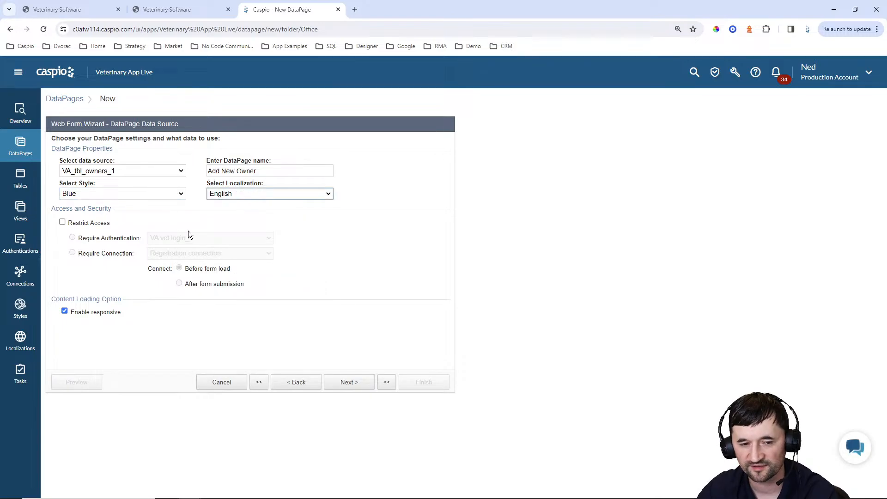
click(101, 222)
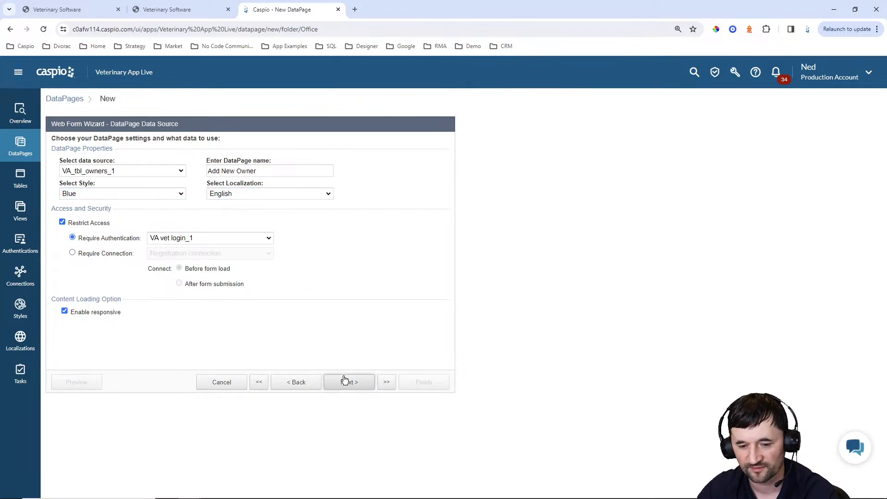
click(344, 382)
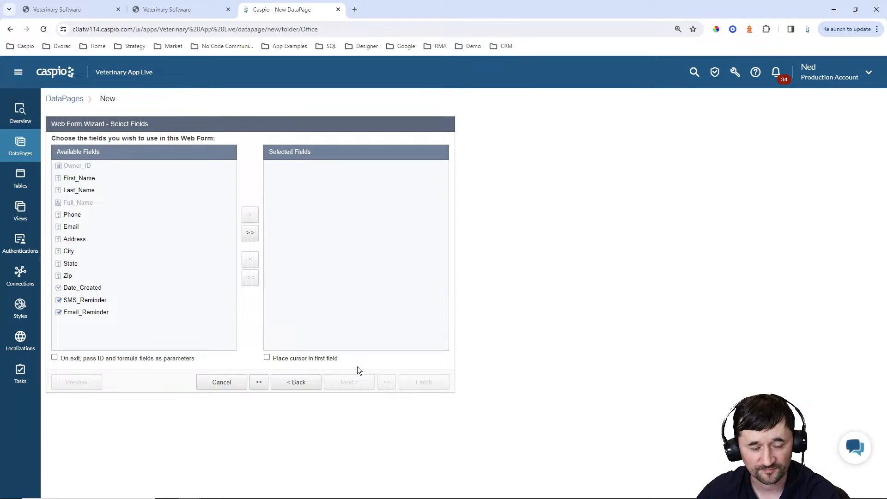
Add all owner fields and make First_Name, Last_Name, Phone and Email required
click(253, 234)
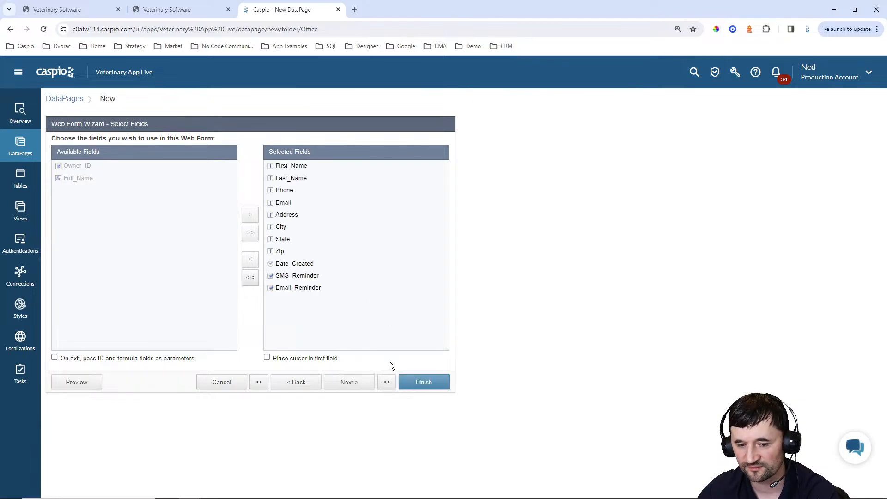
click(355, 383)
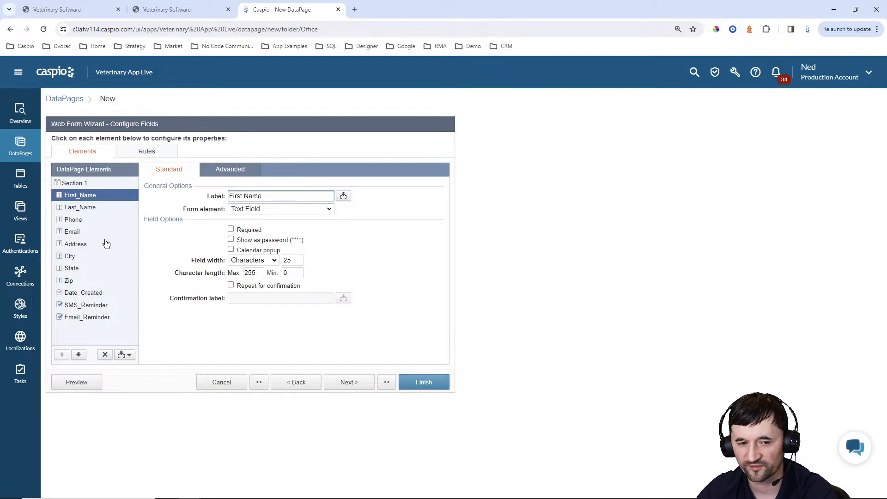
click(231, 229)
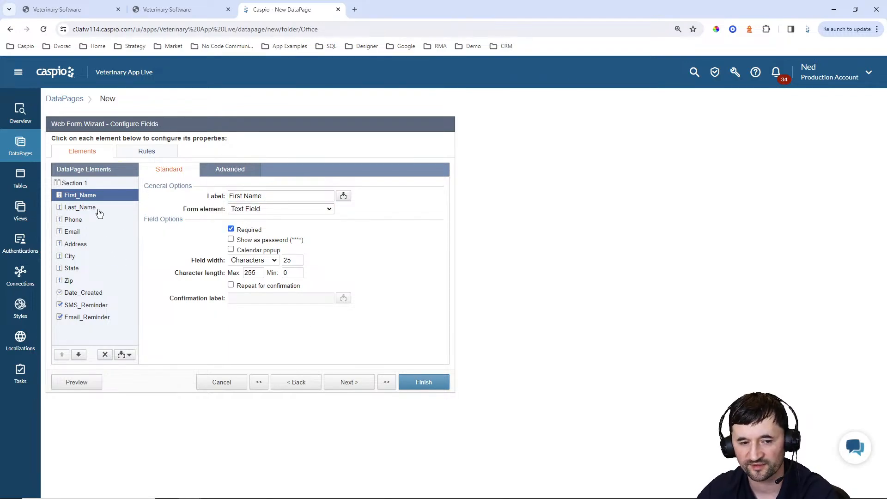
click(98, 213)
click(248, 231)
click(90, 221)
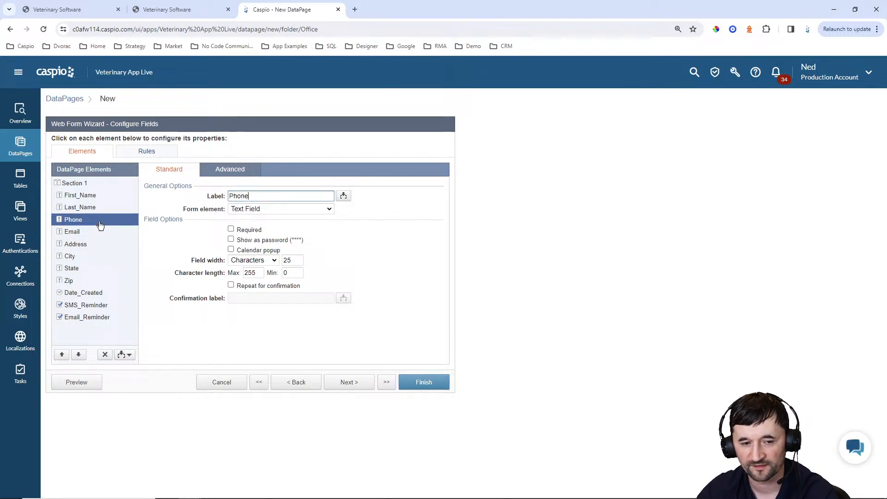
click(238, 231)
click(70, 233)
click(245, 231)
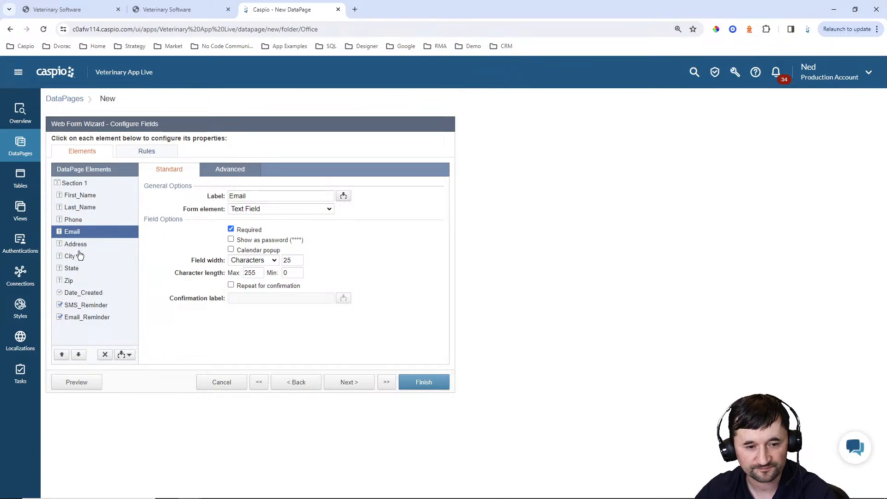
Review the address fields and make Date_Created a hidden timestamp
click(77, 244)
click(75, 256)
click(77, 267)
click(76, 281)
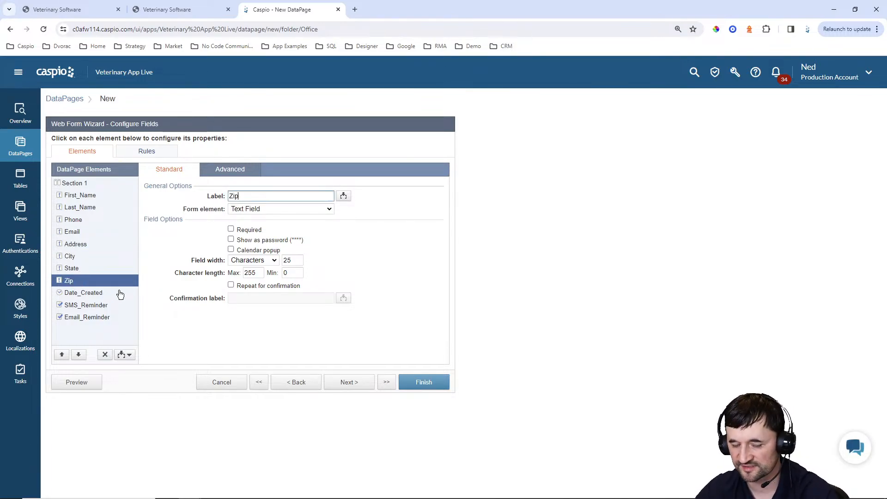
click(89, 294)
click(284, 208)
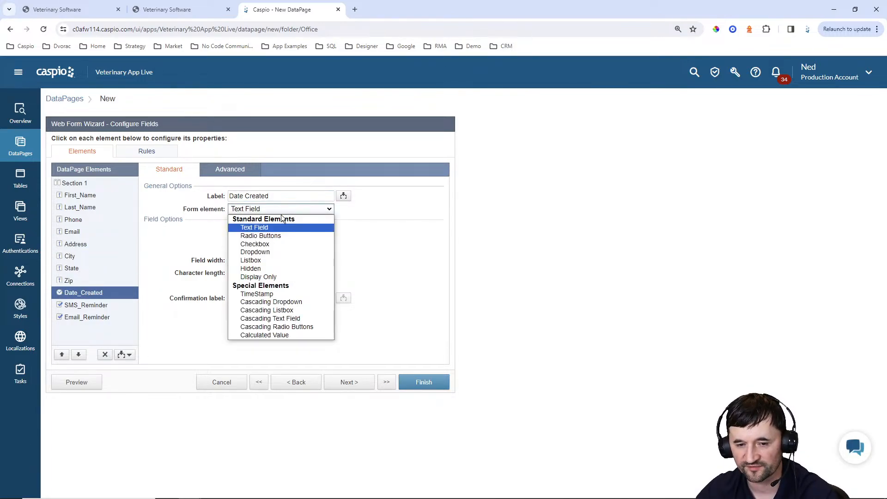
click(269, 295)
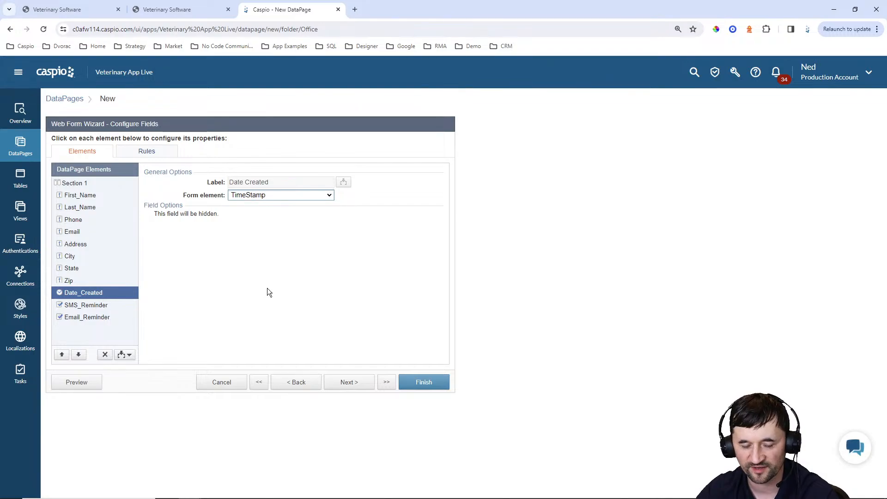
Give SMS_Reminder the display text 'Check to send an SMS reminder…' and no label
click(108, 307)
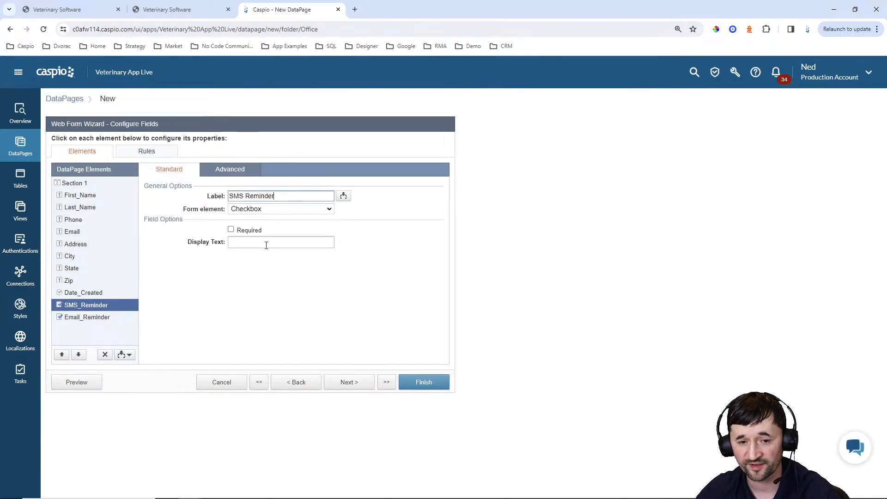
click(264, 243)
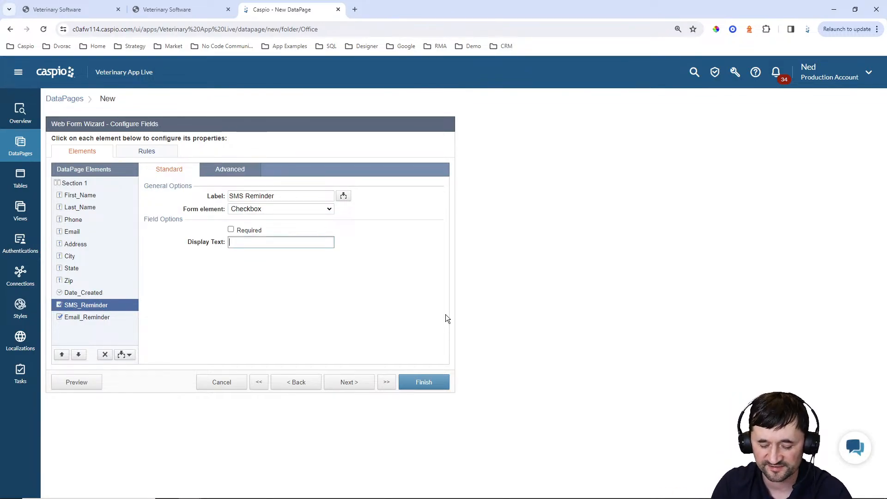
text(Check to sen)
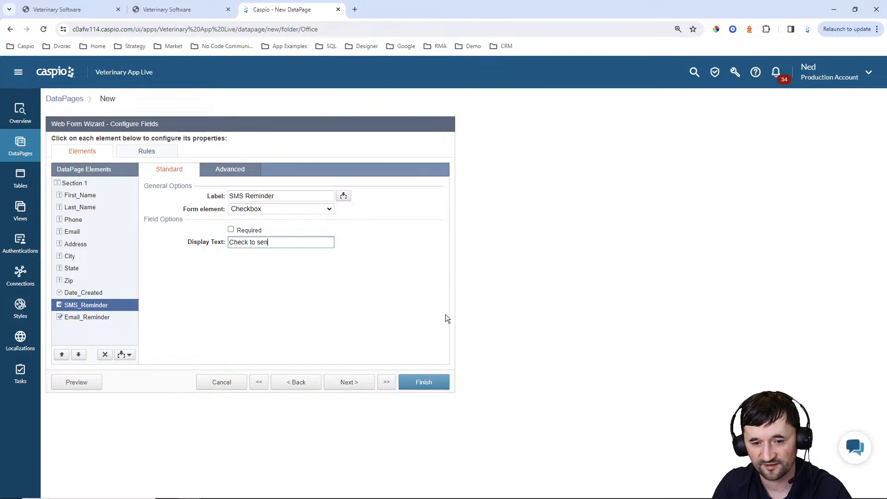
text(d an SMS reminder)
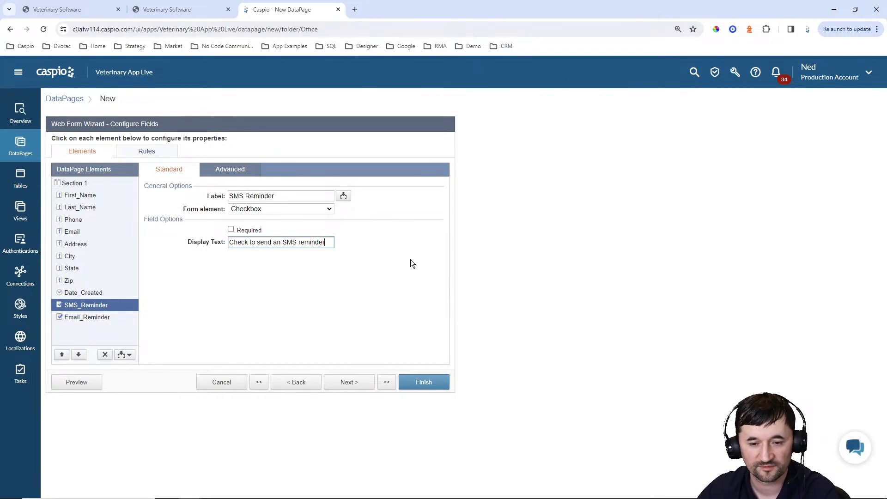
click(224, 170)
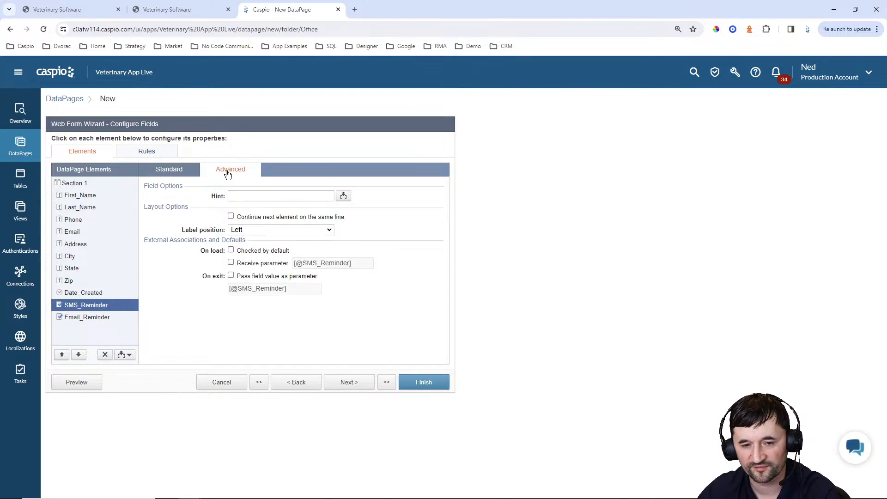
click(256, 232)
click(251, 258)
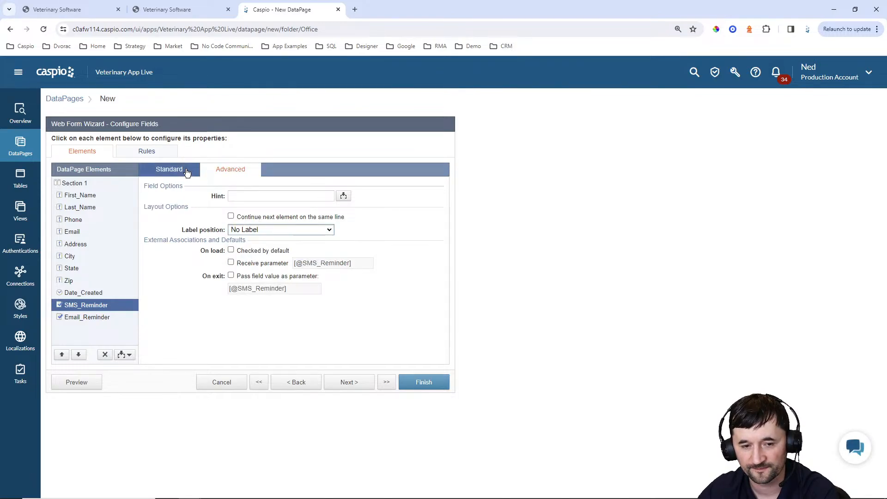
click(169, 170)
drag(326, 243, 281, 257)
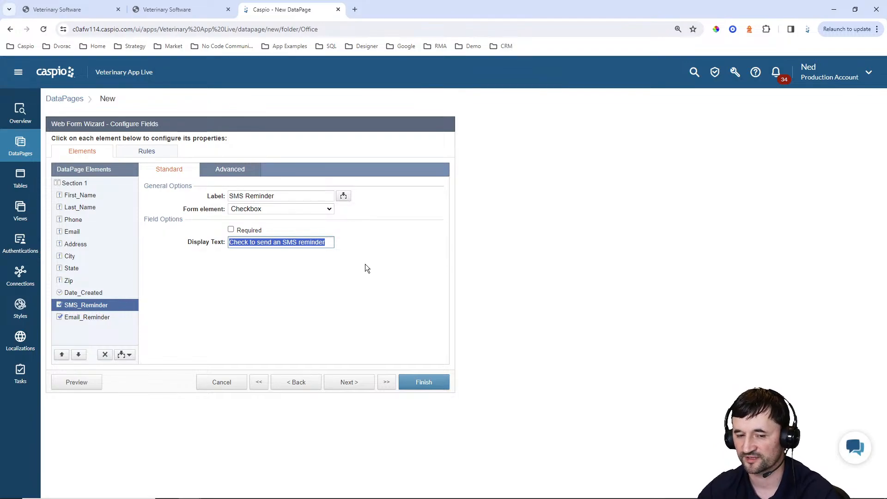
Reuse the reminder text for Email_Reminder with 'SMS' changed to 'Email', and hide its label
click(112, 316)
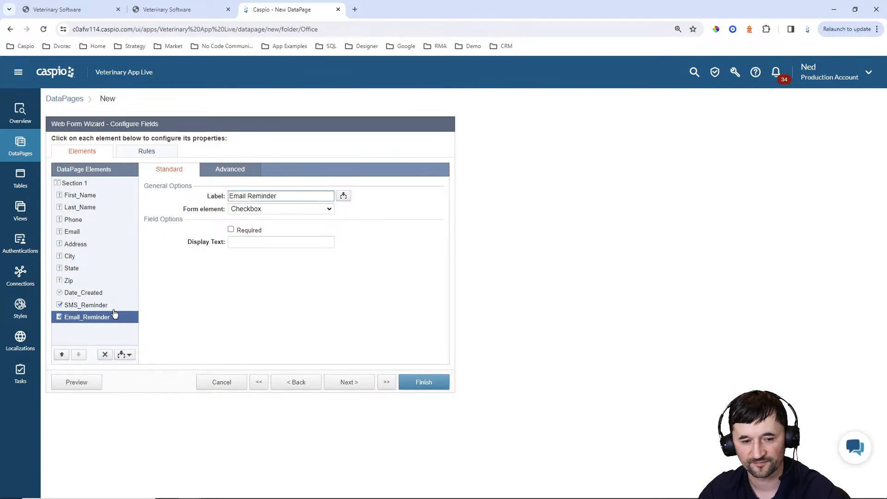
click(111, 305)
drag(325, 242, 229, 242)
key(ctrl+c)
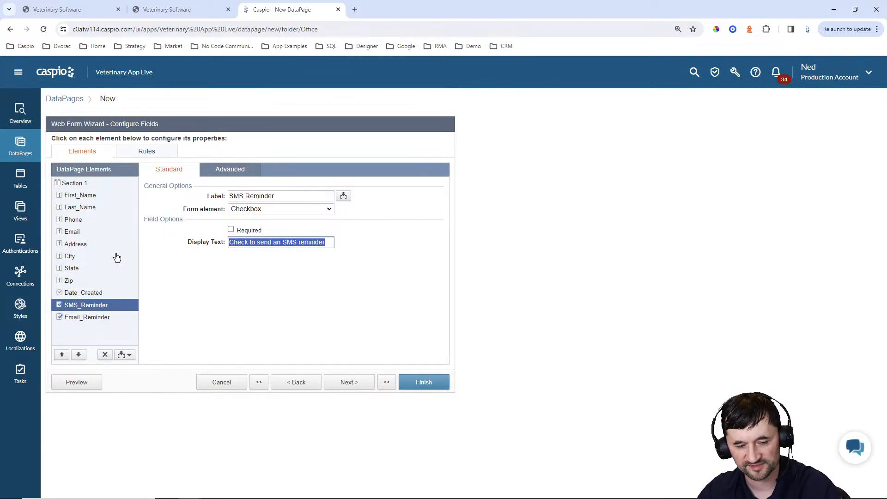
click(92, 318)
key(ctrl+v)
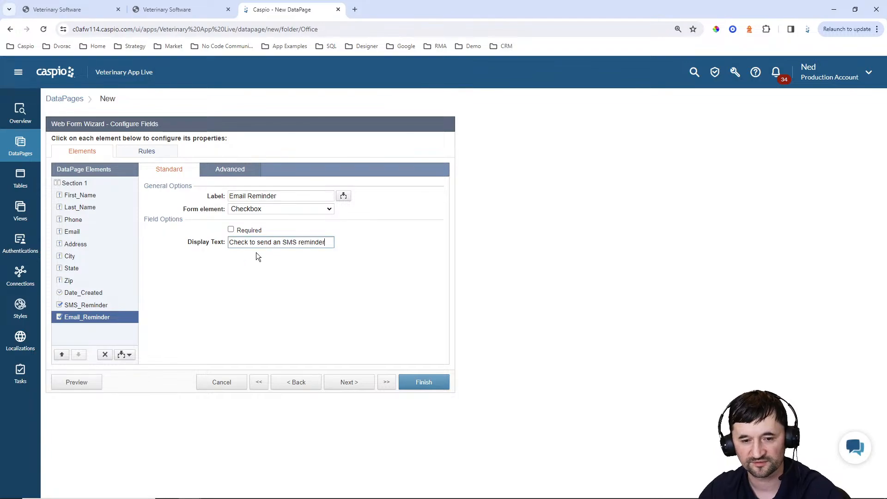
drag(278, 243, 297, 243)
click(297, 244)
key(BackSpace)
key(BackSpace)
key(BackSpace)
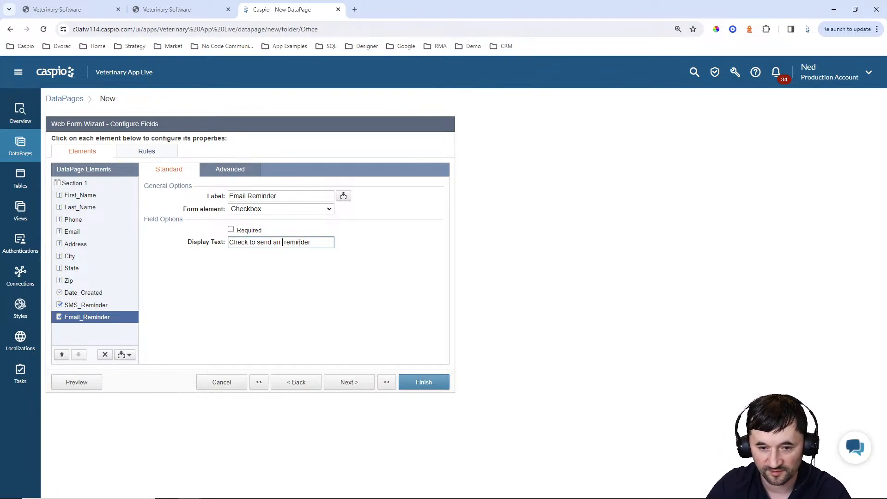
text(Email)
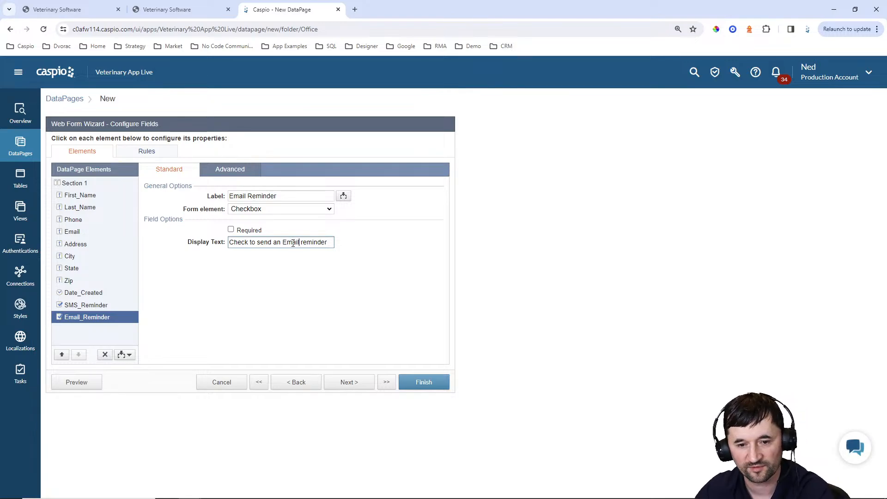
click(226, 171)
click(252, 229)
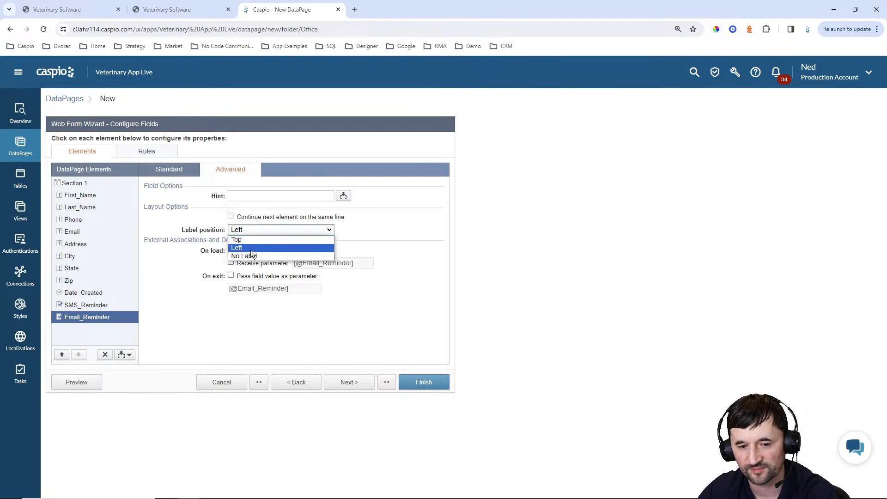
click(251, 255)
click(107, 307)
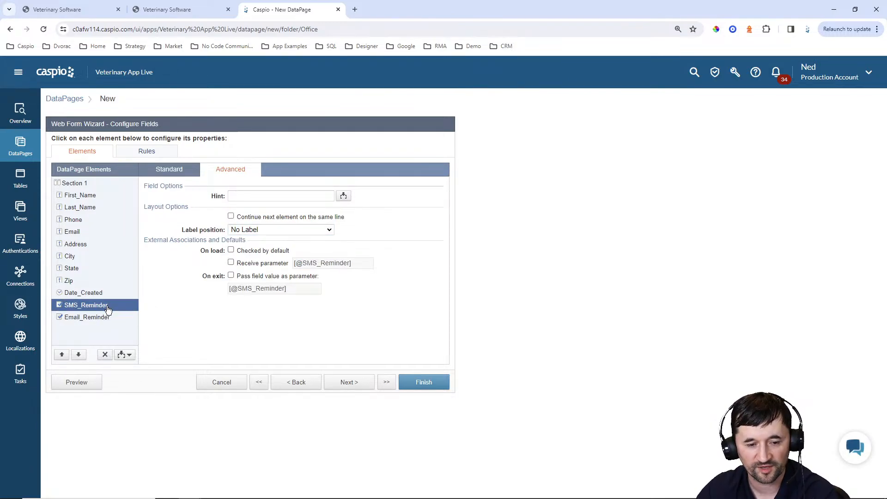
click(124, 354)
Add an HTML block above the reminders containing a bold Heading 3 reminder heading
click(111, 380)
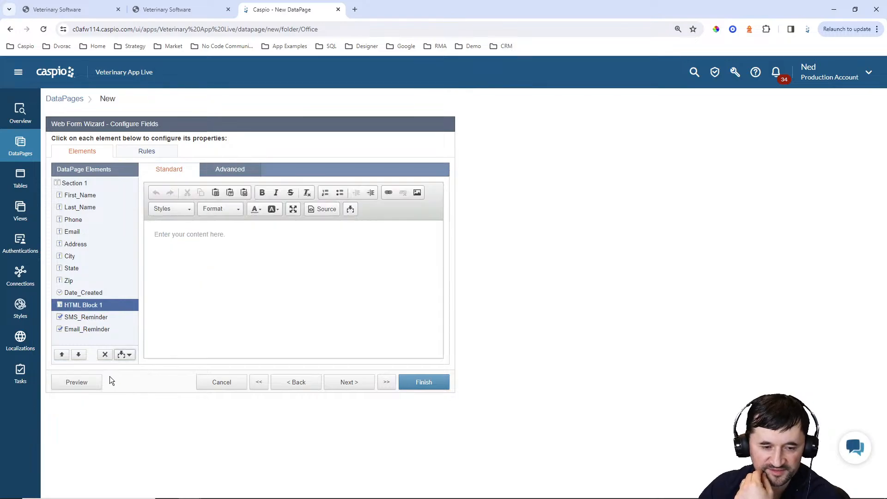
click(254, 250)
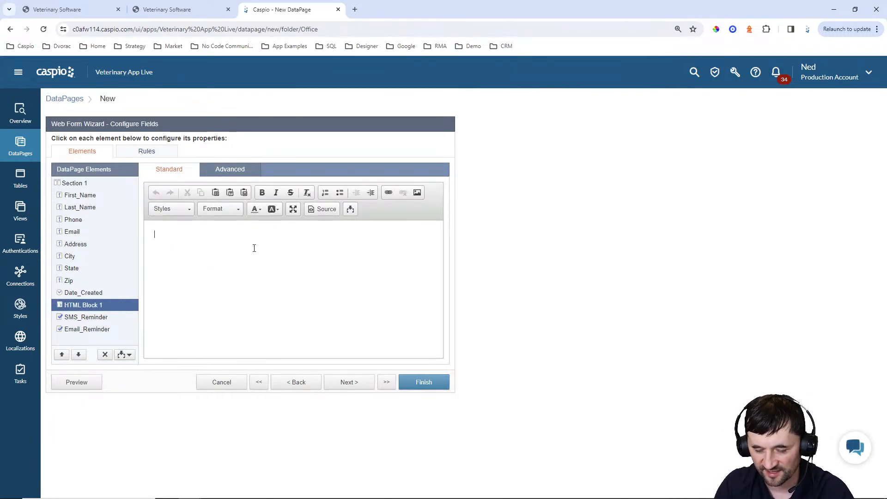
text(Manage SMS and Email reminders)
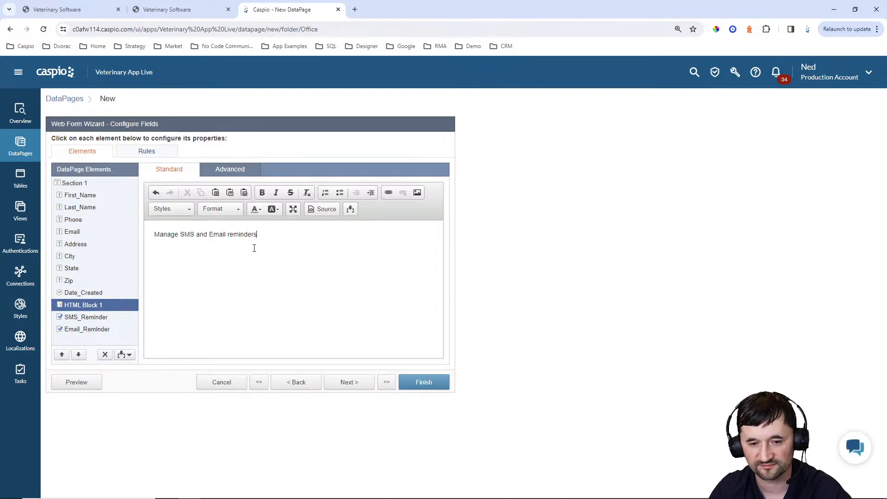
key(ctrl+a)
click(262, 192)
click(223, 210)
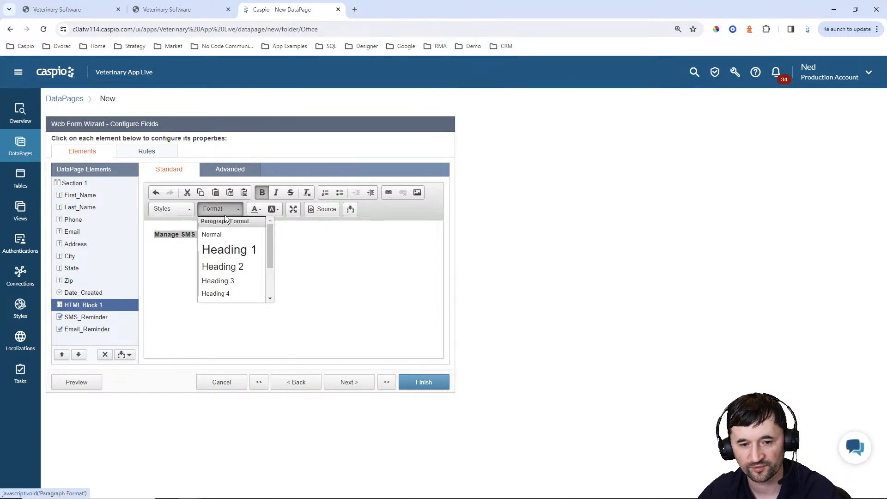
click(228, 279)
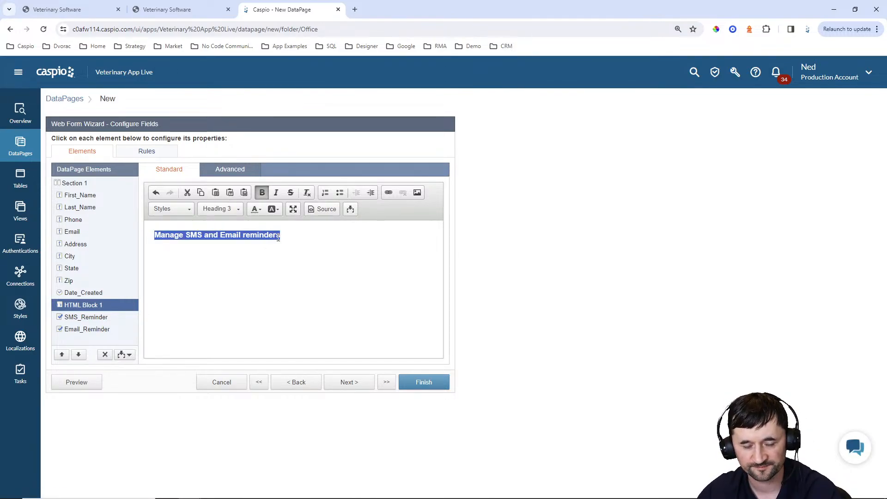
Insert an HTML block at the top of the form with 'Owner Info' as a bold Heading 3
click(92, 196)
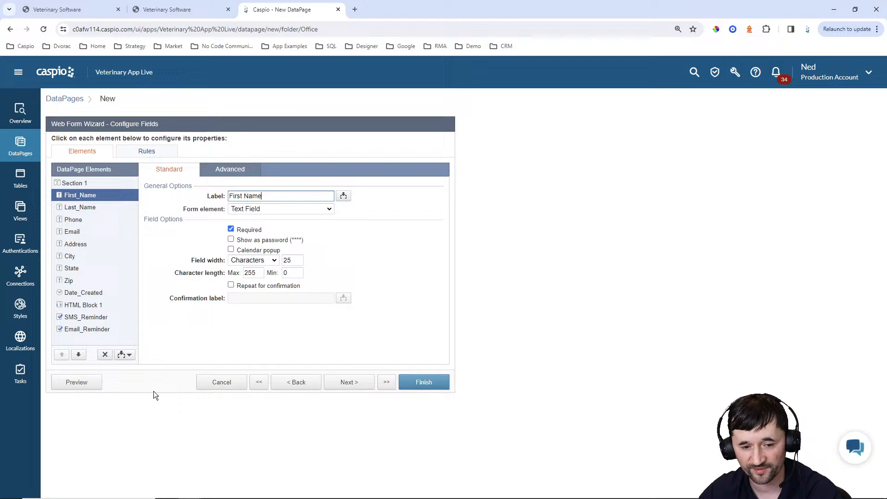
click(125, 354)
click(99, 379)
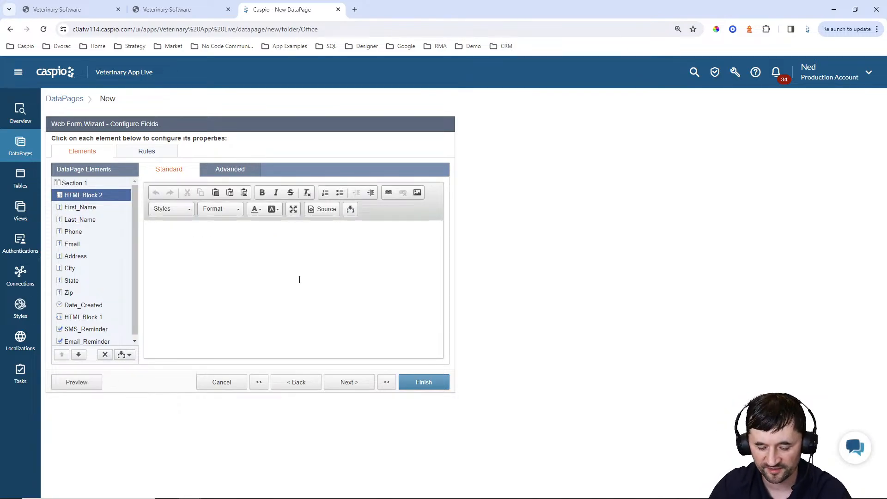
text(Owner Info)
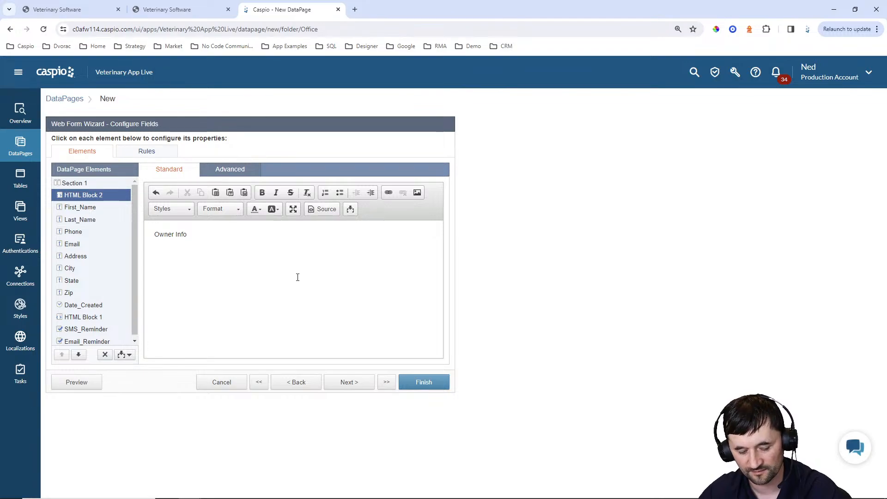
key(ctrl+a)
click(262, 193)
click(223, 209)
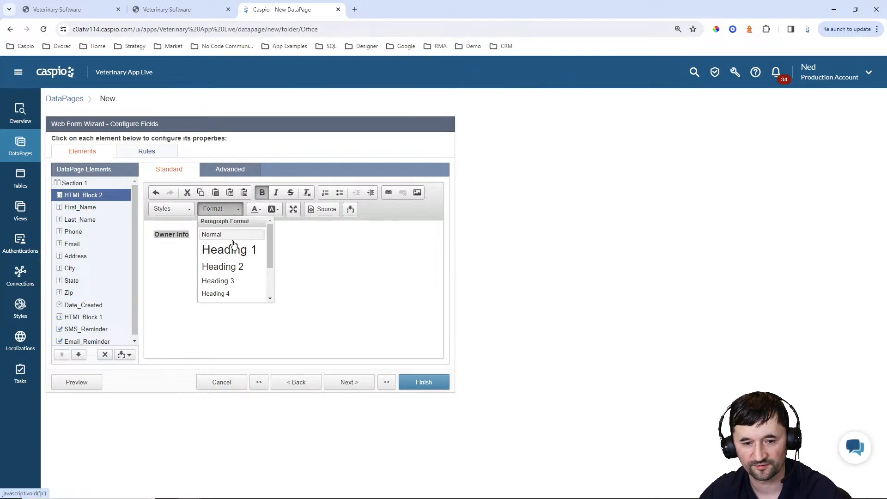
click(226, 281)
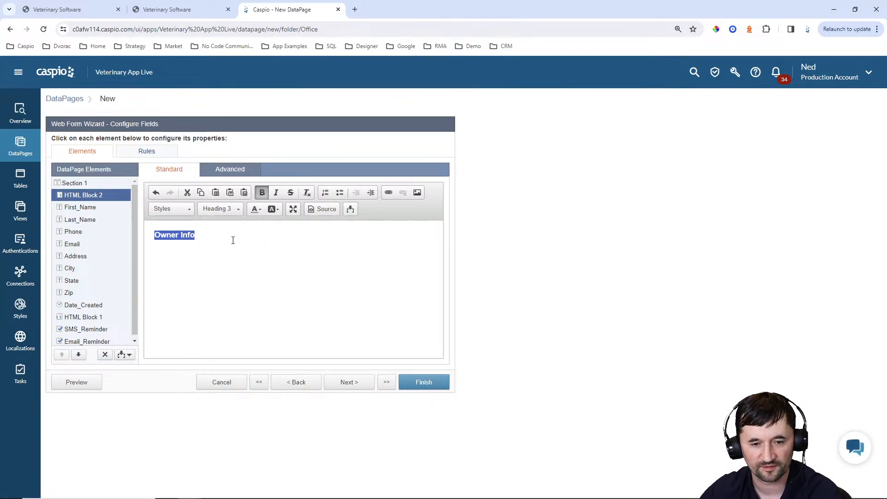
click(230, 239)
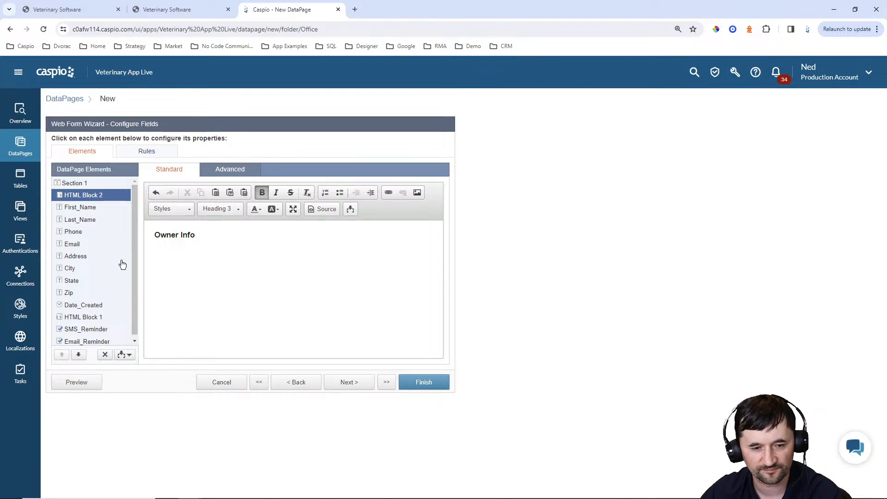
scroll(111, 264, down, 1)
scroll(109, 265, up, 1)
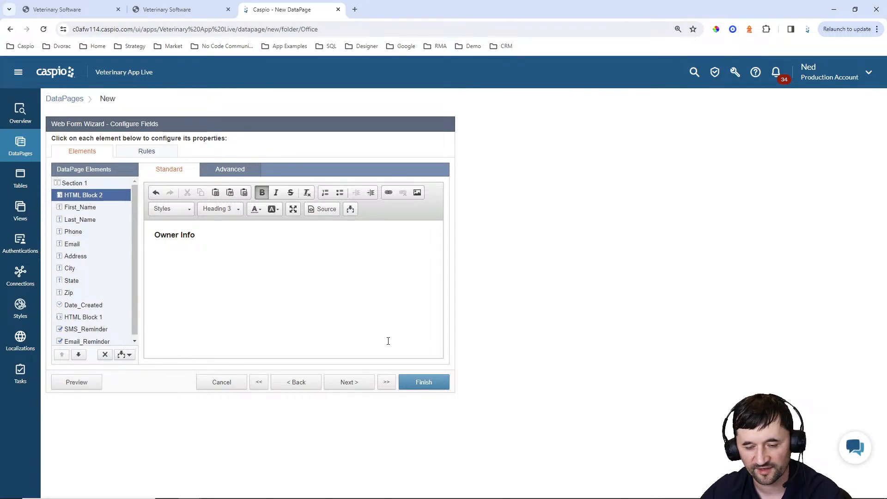
Finish the Add New Owner DataPage, set deployment to Enabled and copy its embed code
click(433, 386)
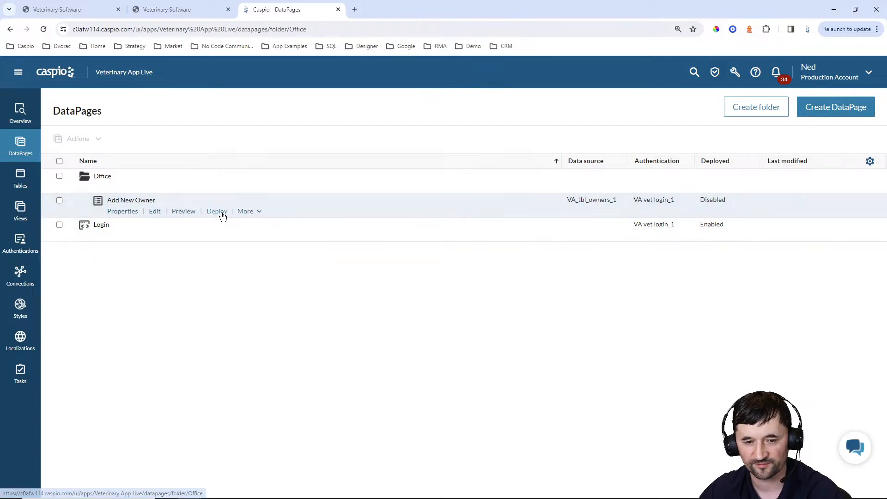
click(216, 212)
click(393, 170)
click(411, 266)
key(ctrl+c)
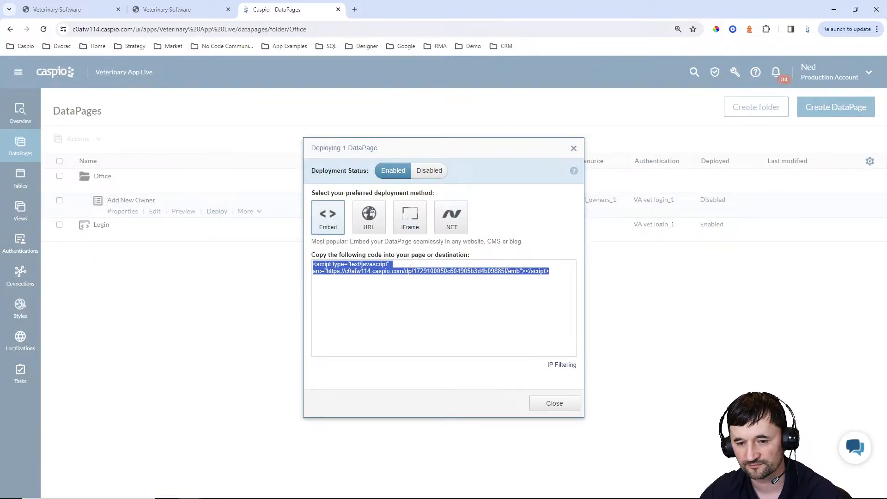
click(538, 400)
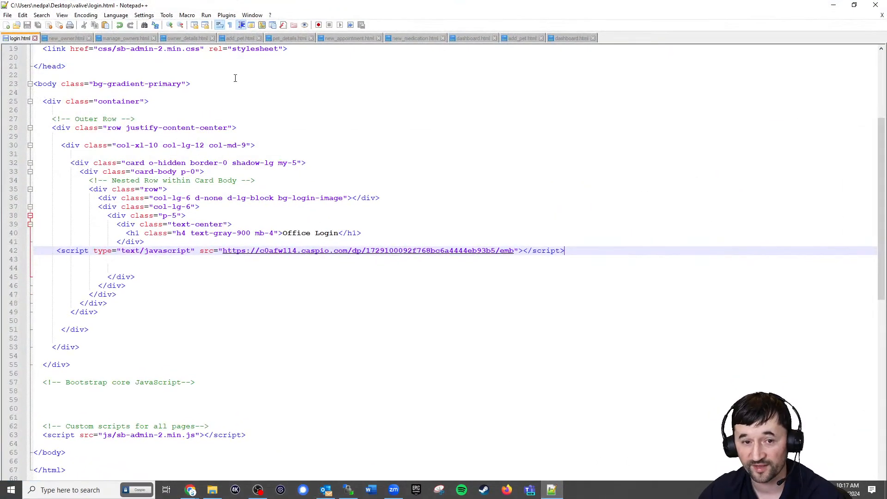
Replace DP on line 127 of new_owner.html with the embed script and save
click(69, 39)
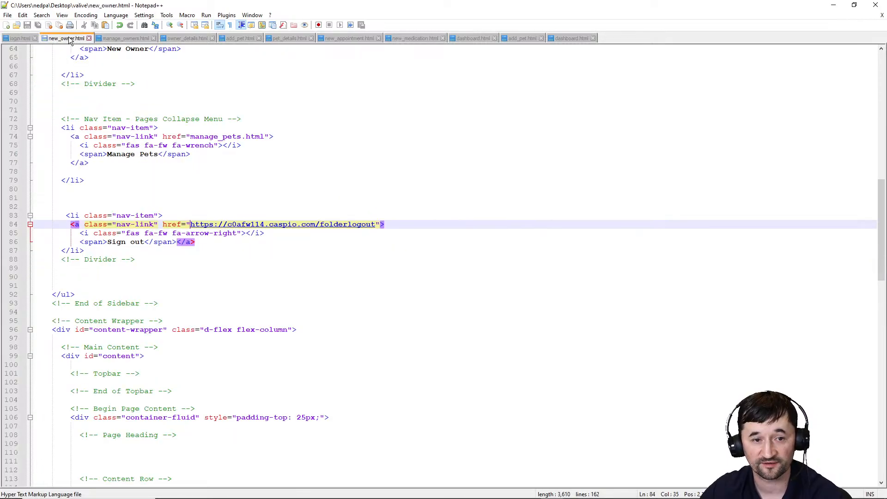
scroll(232, 250, down, 13)
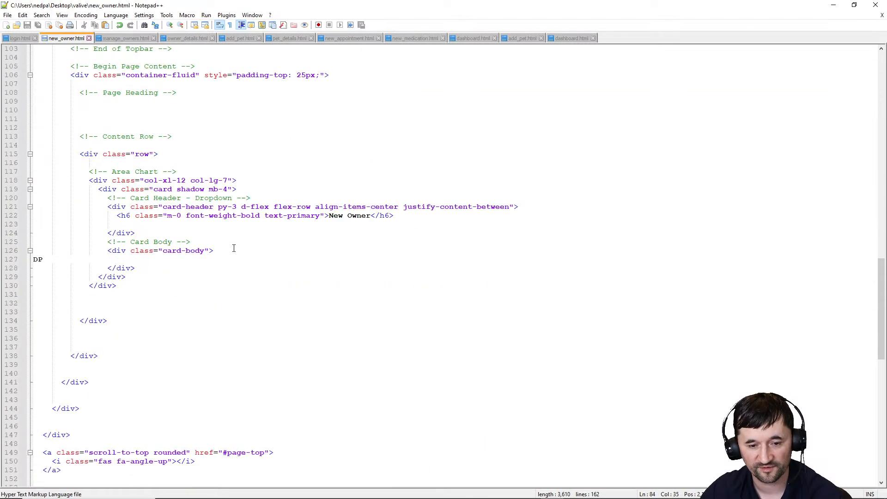
click(85, 262)
key(shift+Home)
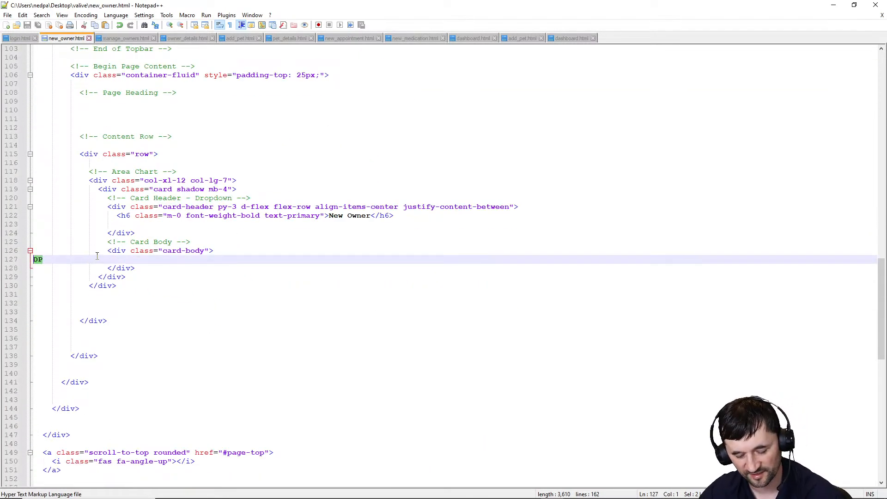
key(ctrl+v)
key(ctrl+s)
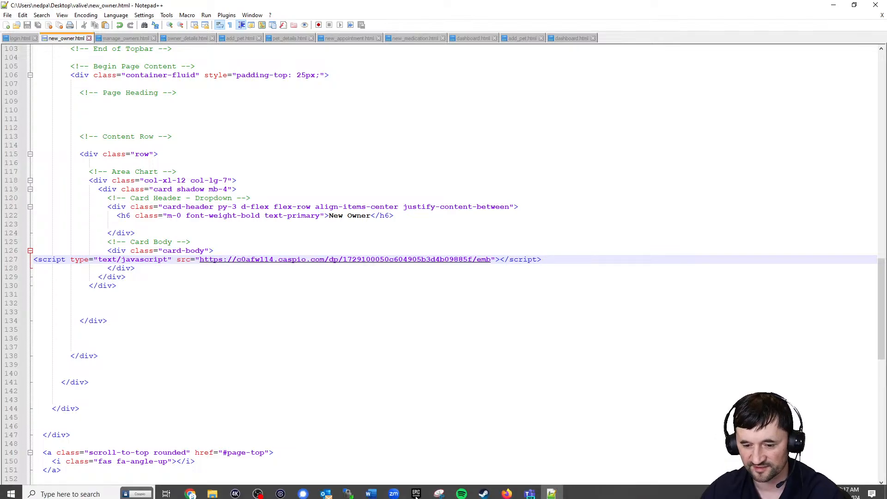
Upload new_owner.html to the server with WinSCP
click(347, 491)
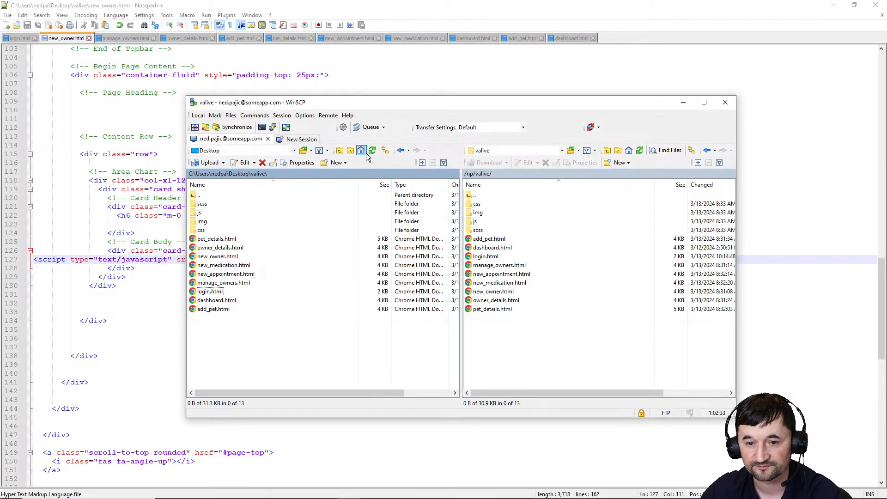
click(219, 256)
click(833, 5)
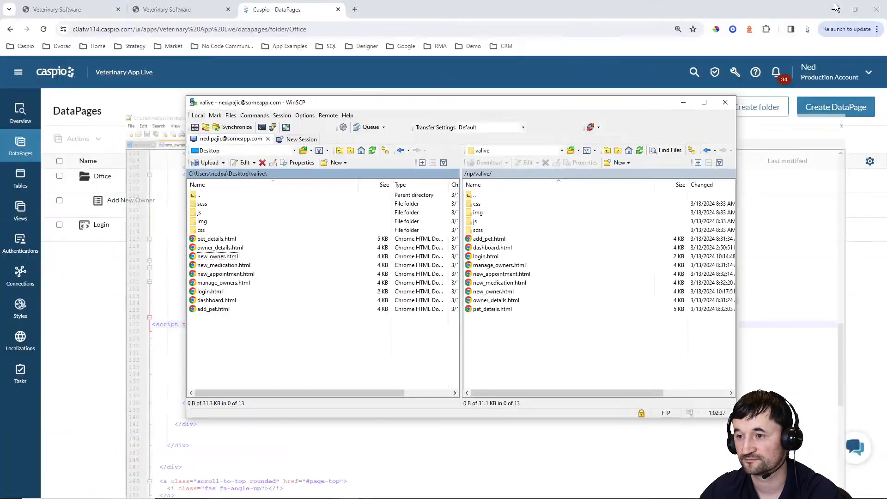
click(183, 11)
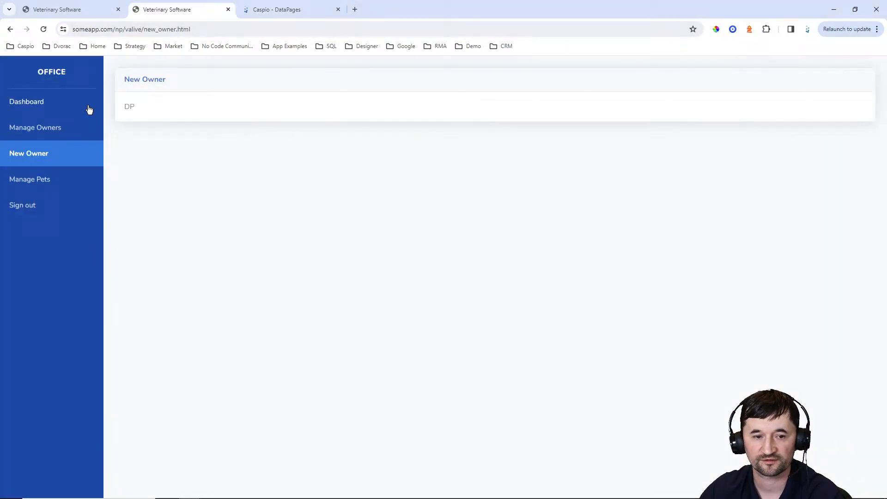
On the New Owner page, enter the test owner's first and last name, phone and e-mail
click(44, 157)
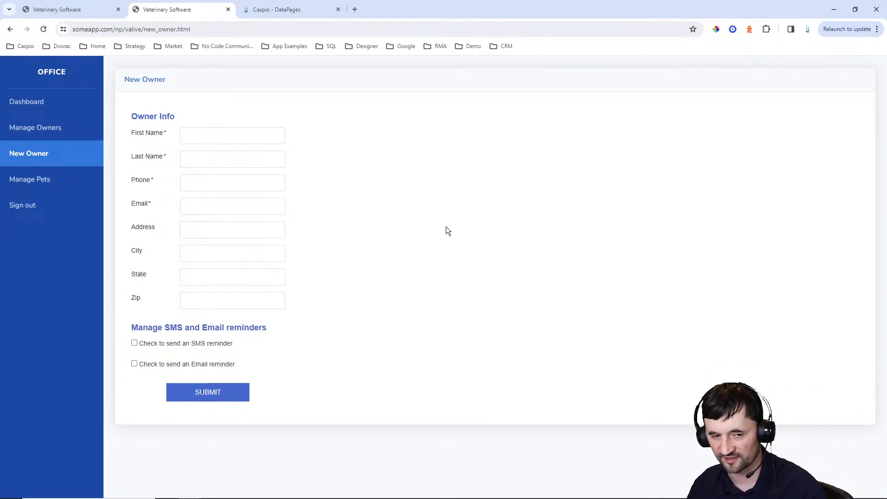
click(277, 135)
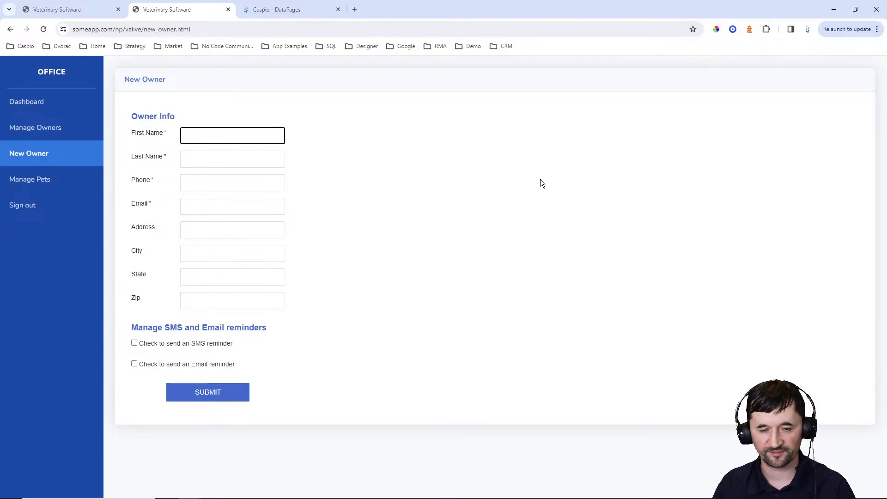
key(Tab)
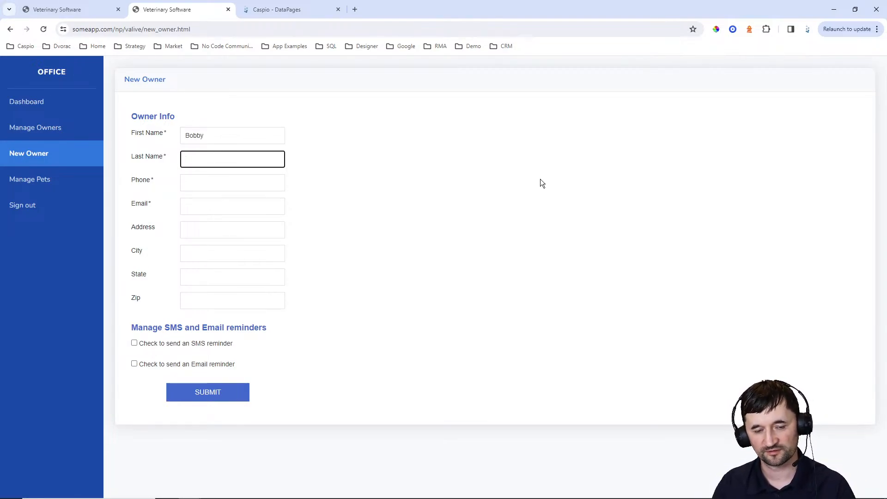
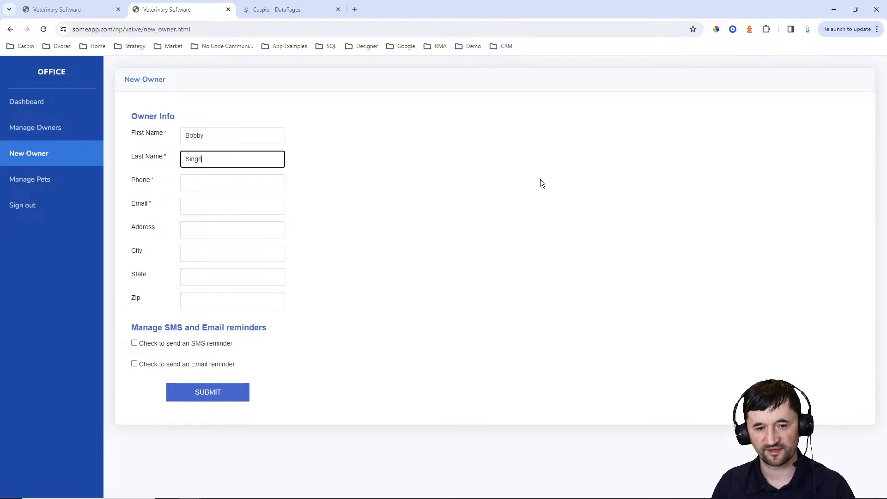
key(Tab)
text(333.33)
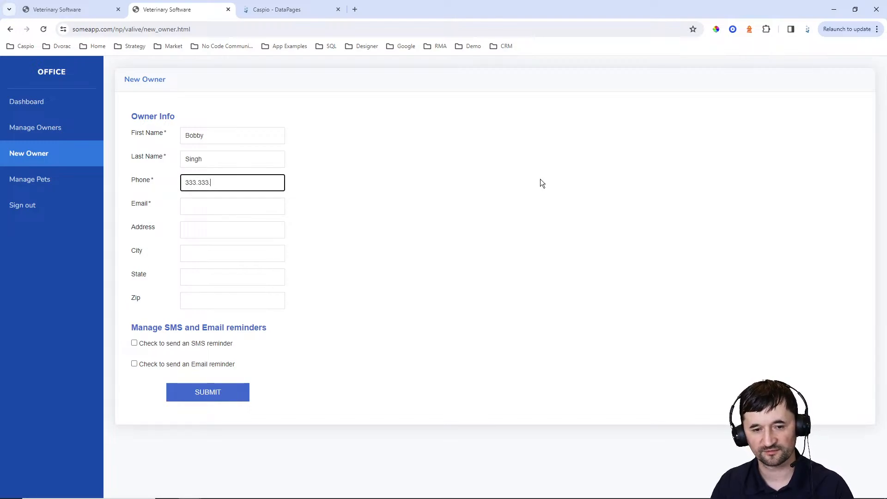
text(3.4444)
key(Tab)
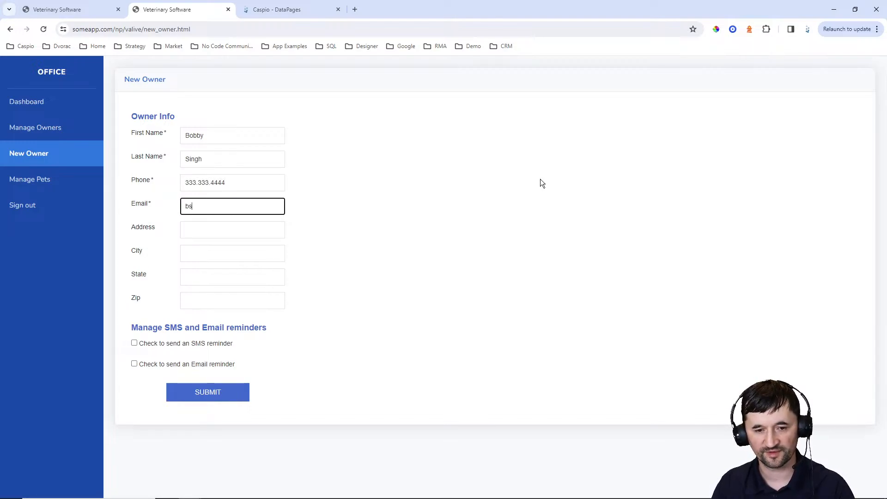
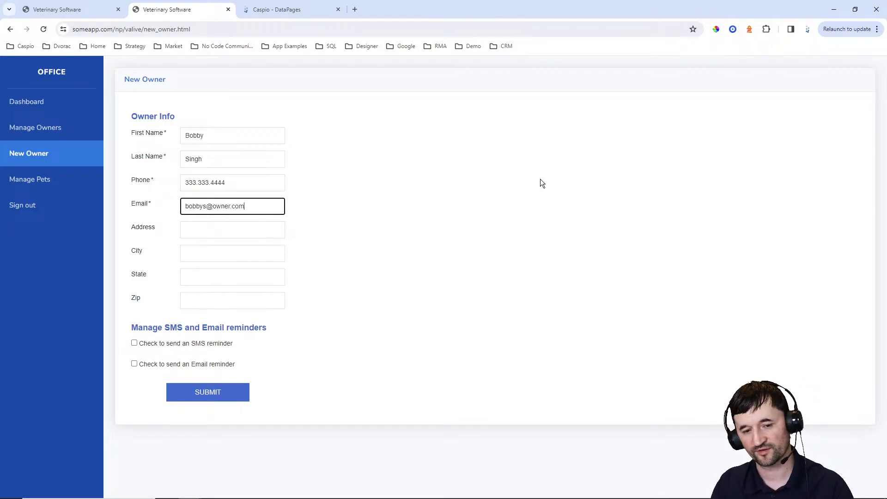
Fill in the test owner's street address, city, state and zip code
key(Tab)
text(123 )
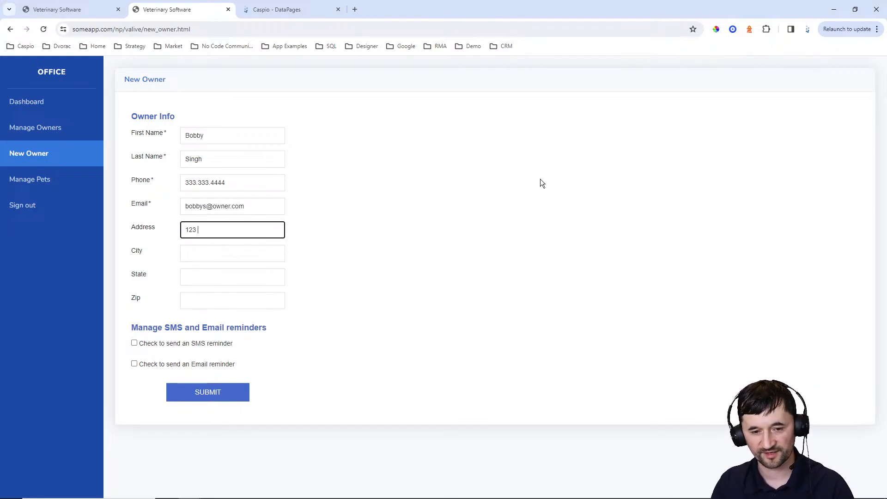
text(simple road)
key(Tab)
text(s)
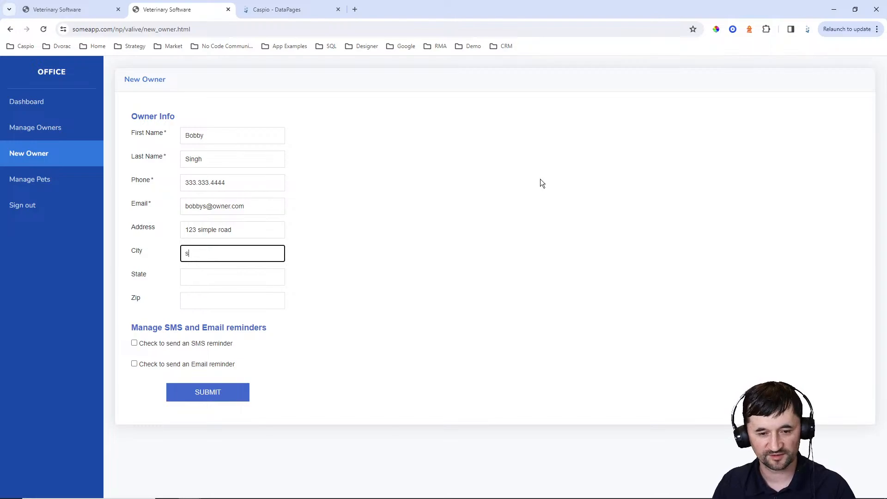
key(Tab)
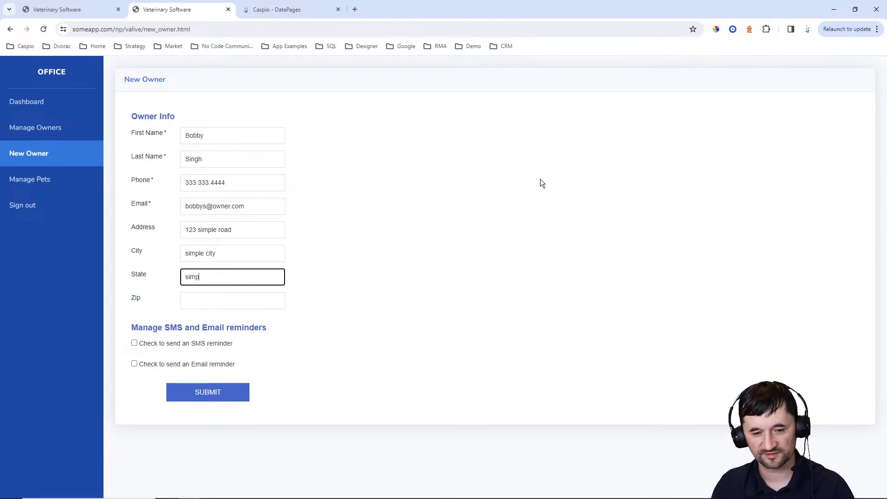
text(simple state)
key(Tab)
text(98)
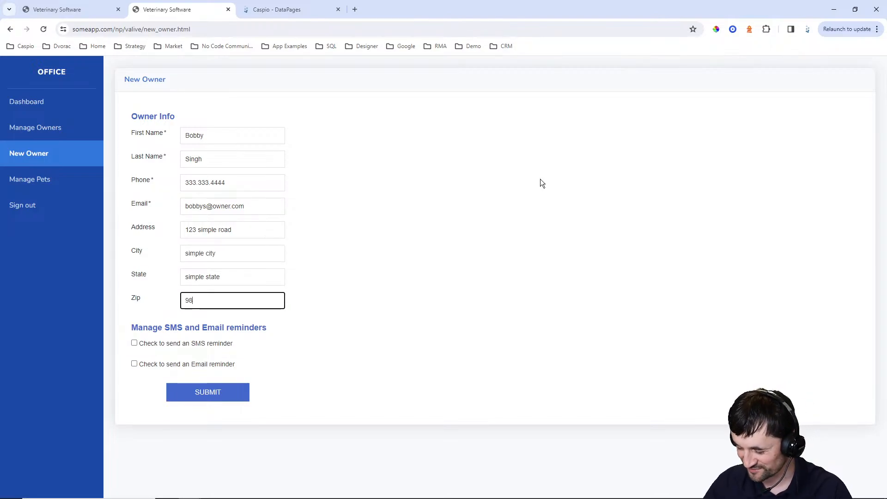
text(654)
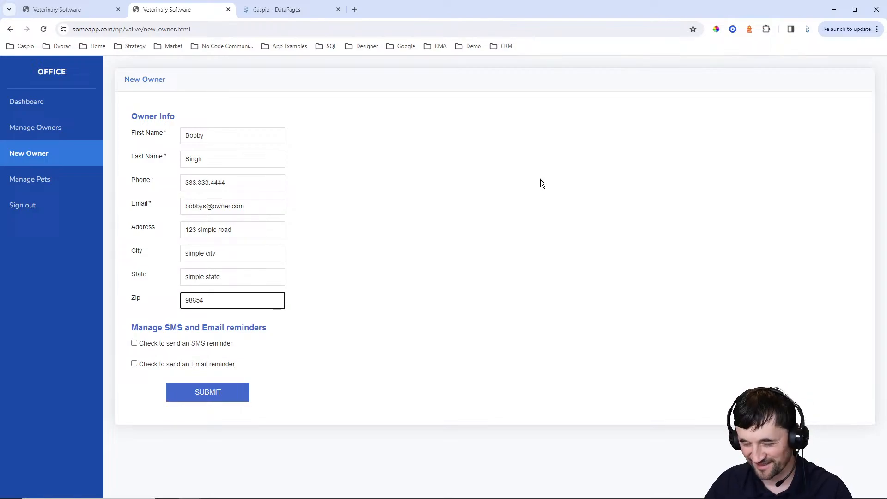
Turn on the SMS reminder, submit the new owner and go to Manage Owners
click(169, 344)
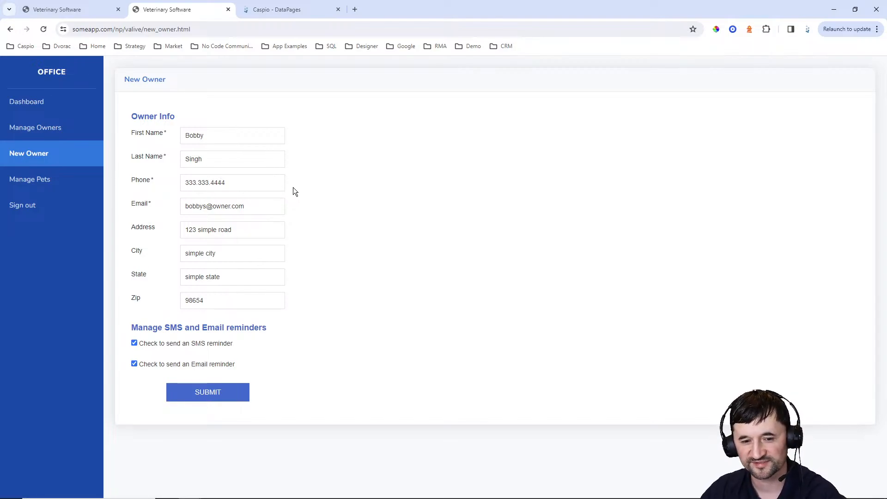
click(212, 395)
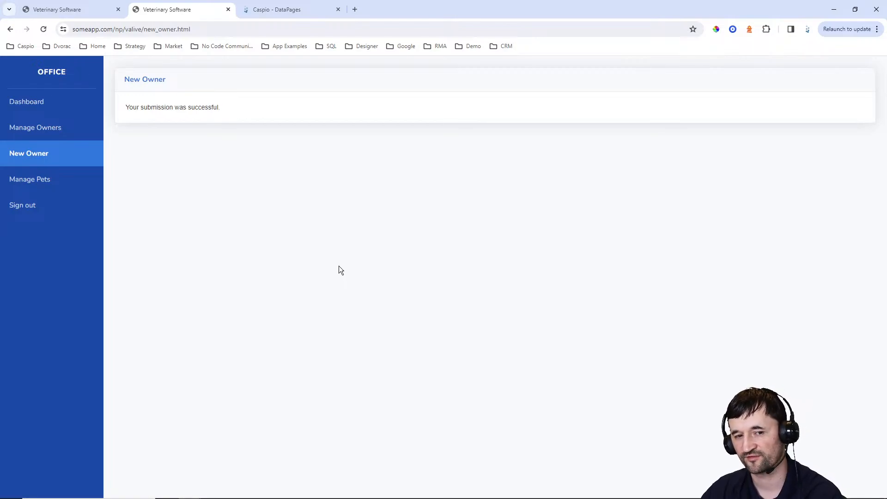
click(36, 135)
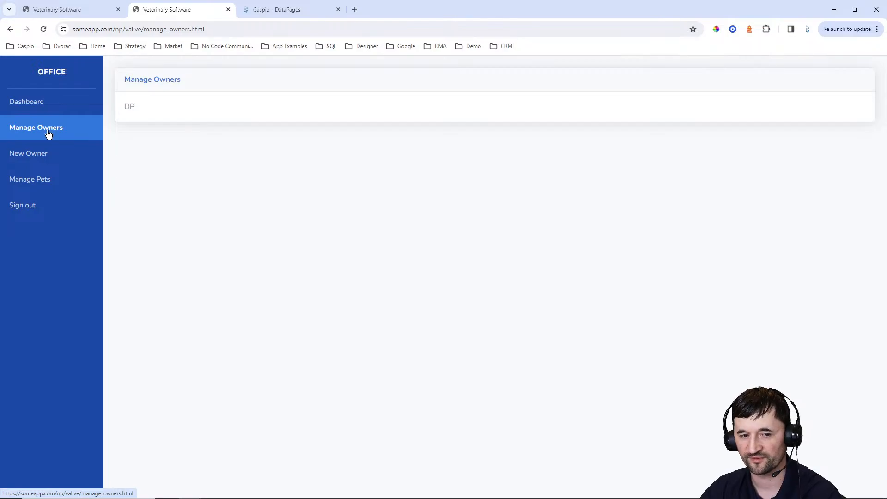
Start a new Reports DataPage using VA_tbl_owners_1 as its data source
click(295, 10)
click(827, 114)
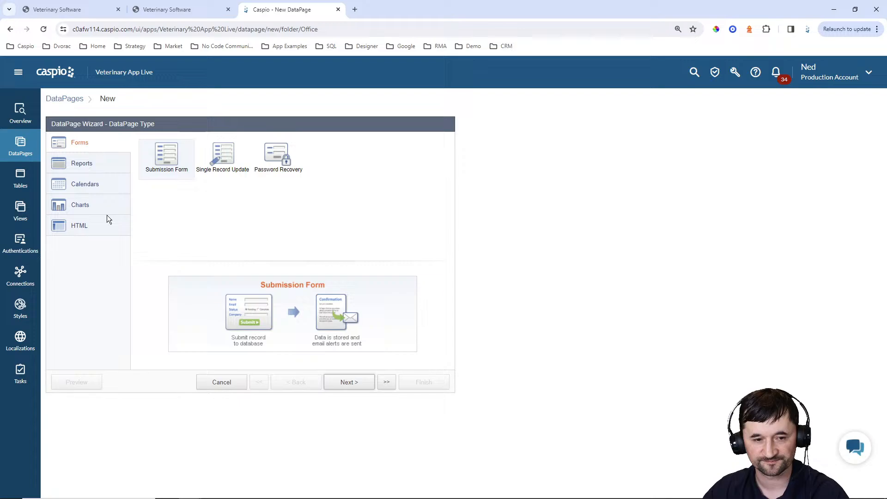
click(79, 165)
click(350, 384)
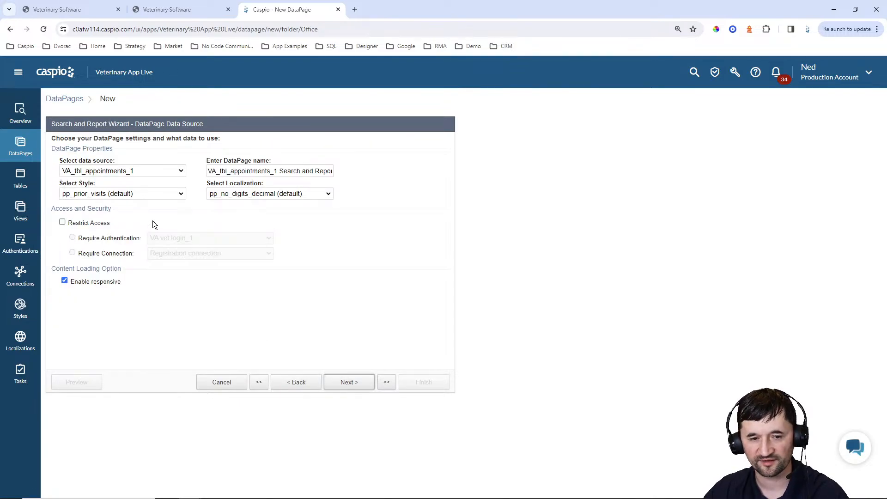
click(131, 171)
click(119, 206)
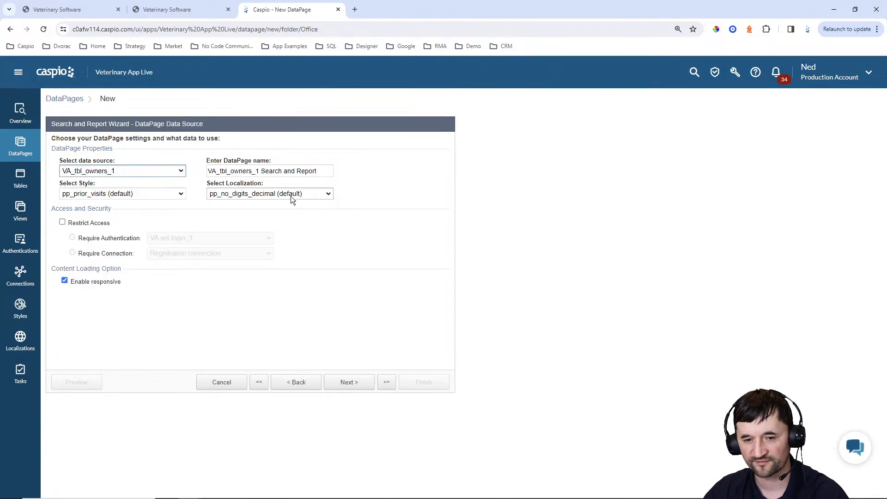
Name the DataPage Manage Owners with Blue style, English localization and restricted access
click(325, 171)
key(ctrl+a)
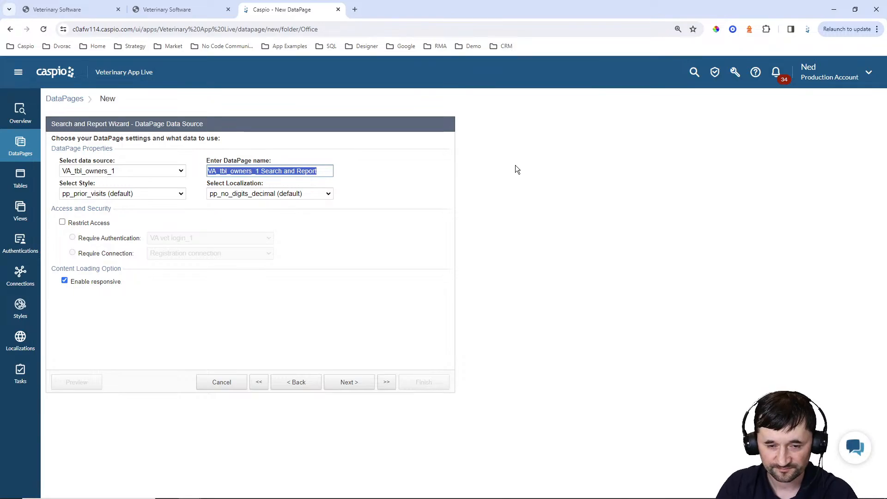
text(Manage Owners)
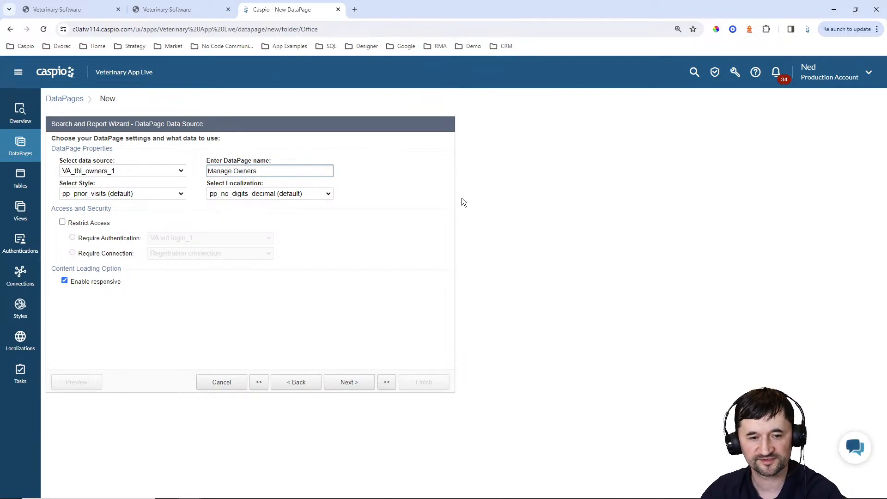
click(154, 192)
scroll(115, 240, up, 10)
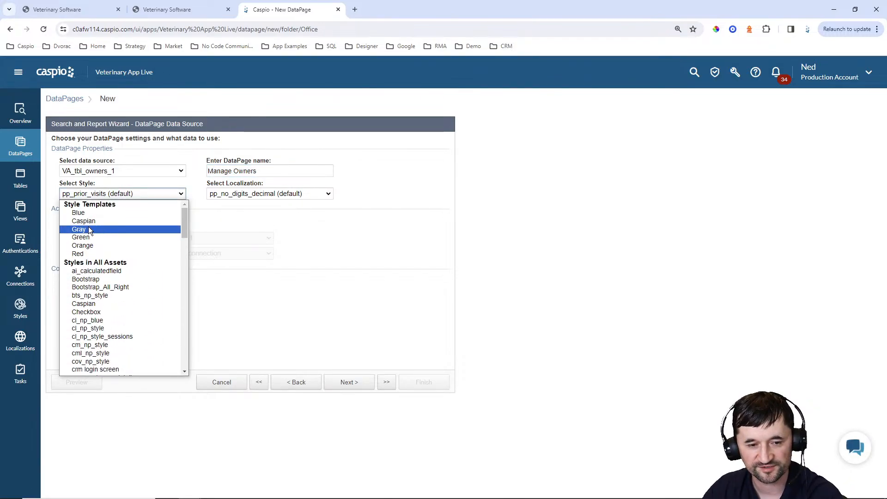
click(85, 214)
click(232, 196)
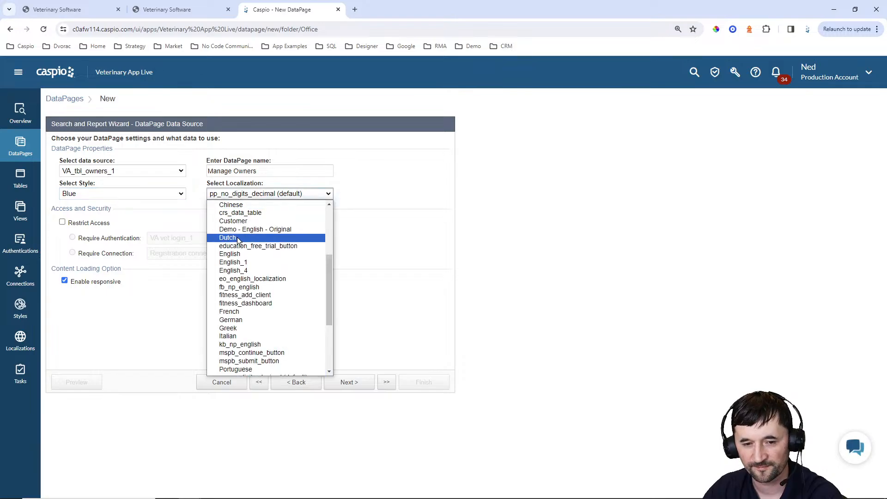
scroll(239, 241, up, 5)
click(238, 231)
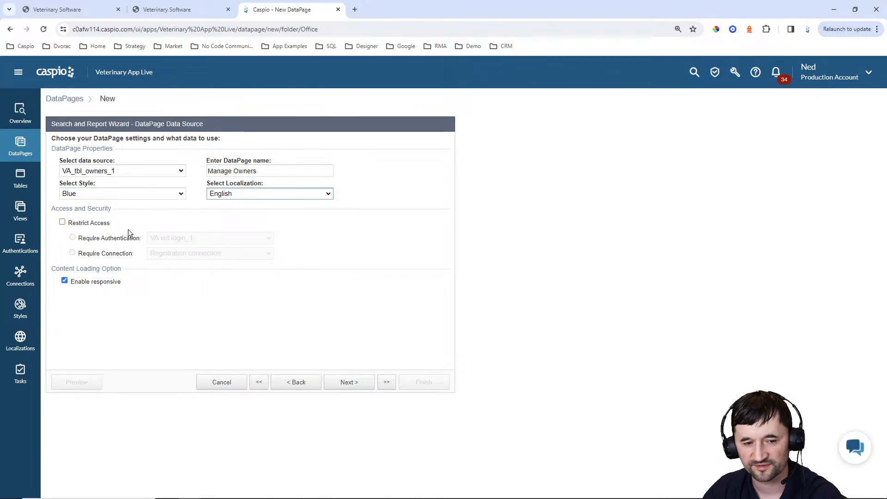
click(95, 224)
click(354, 383)
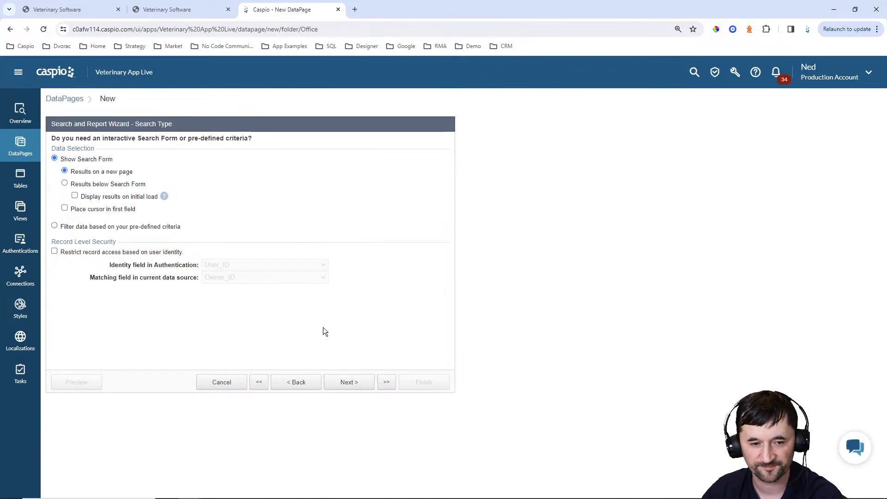
Choose Results below Search Form and display results on initial load
click(103, 186)
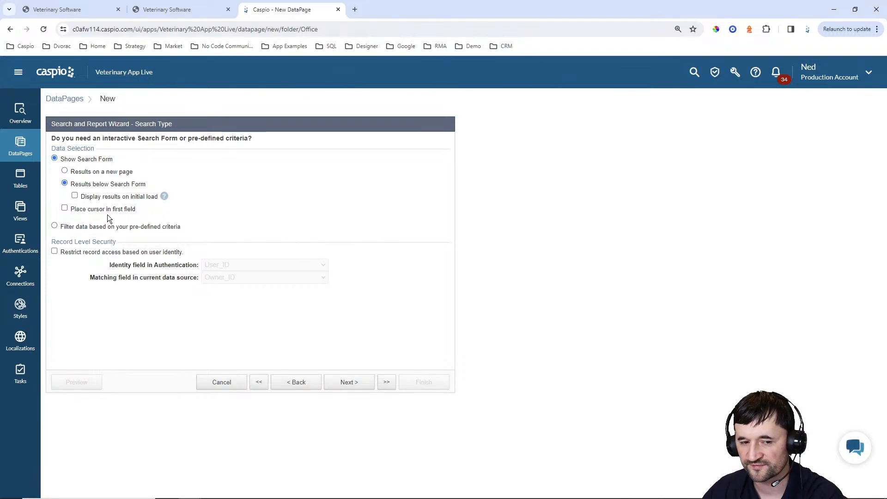
click(107, 198)
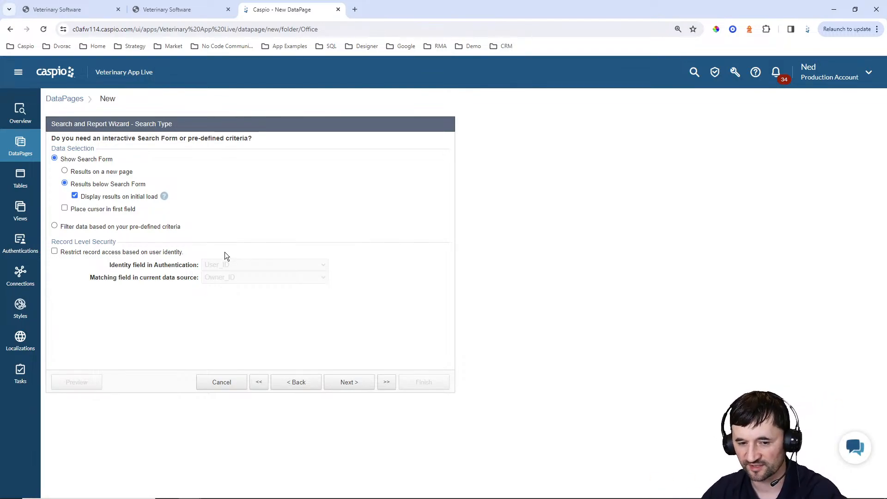
click(356, 383)
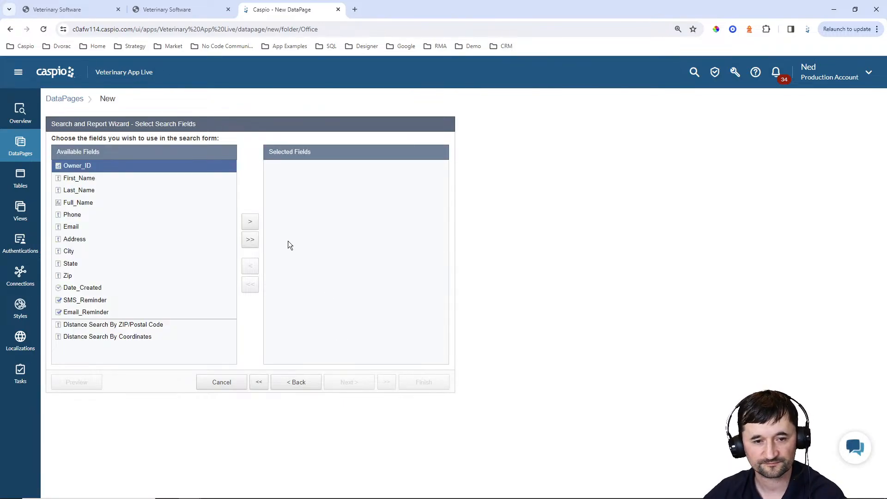
Add First_Name, Last_Name, Phone and Email as the search fields
click(131, 179)
shift+click(134, 190)
click(248, 222)
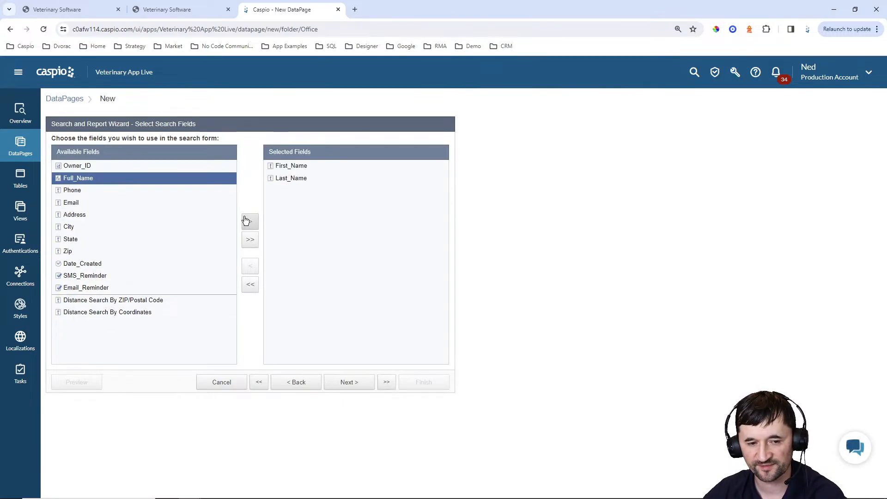
click(122, 191)
shift+click(159, 203)
click(250, 223)
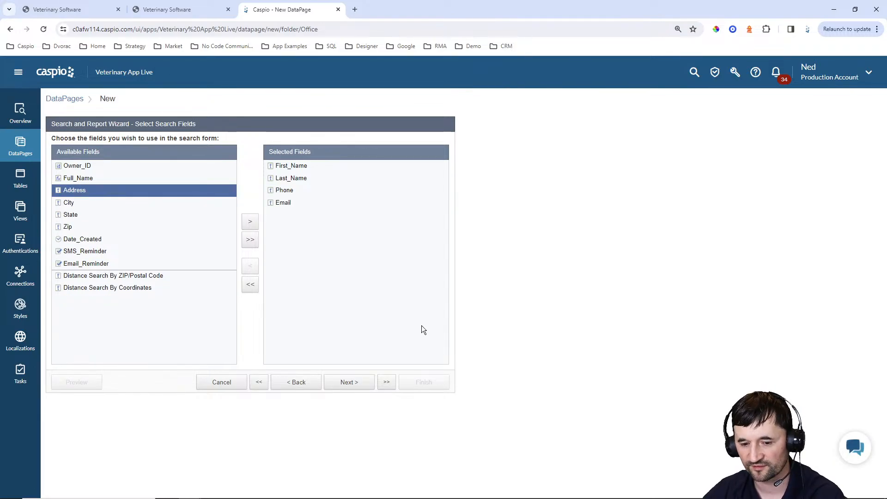
click(352, 386)
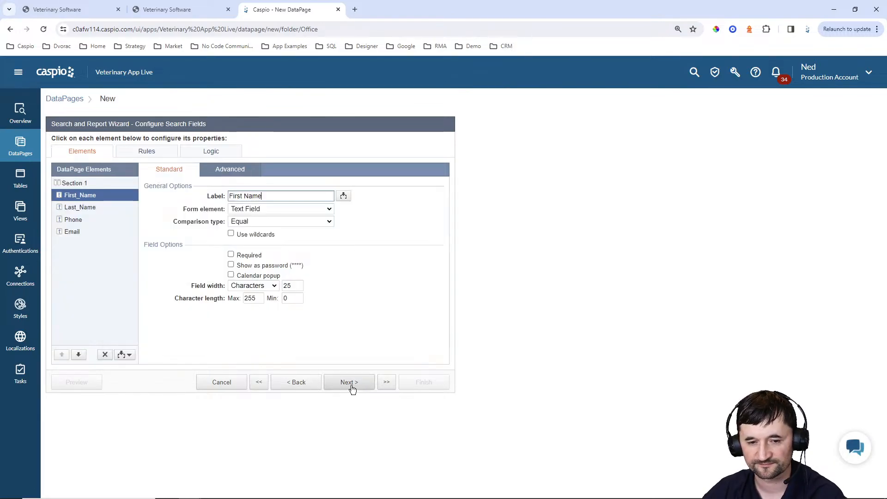
Set the comparison type of First Name, Last Name, Phone and Email to Contains
click(250, 221)
click(250, 248)
click(79, 207)
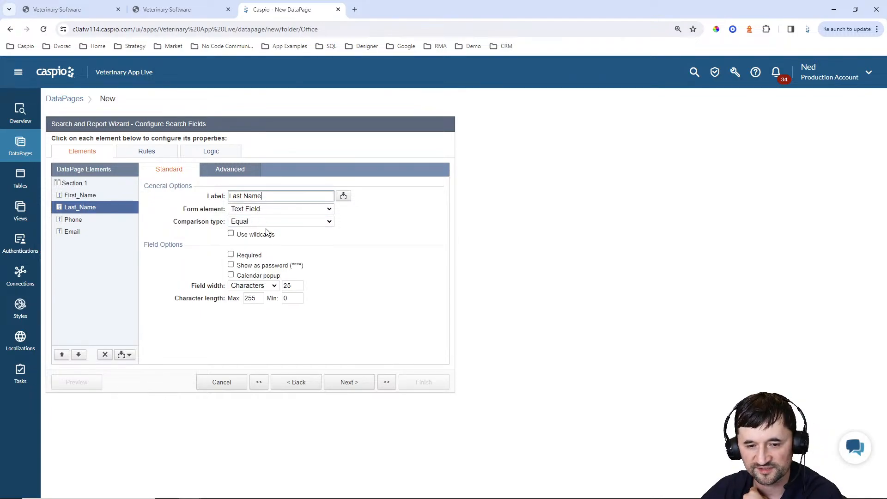
click(264, 222)
click(258, 240)
click(73, 220)
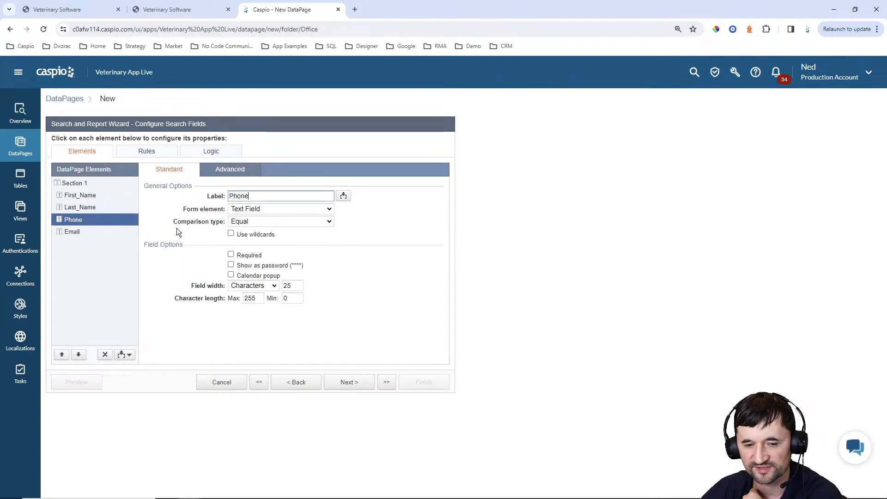
click(245, 221)
click(246, 248)
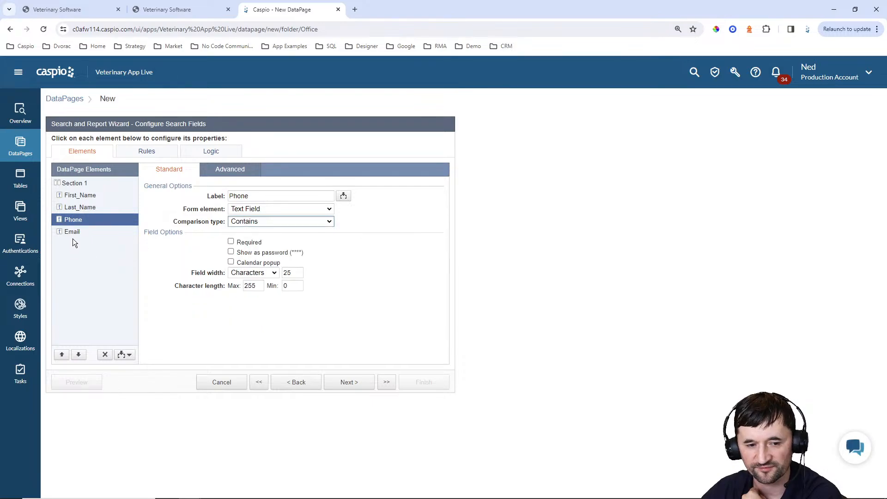
click(73, 233)
click(263, 224)
click(257, 244)
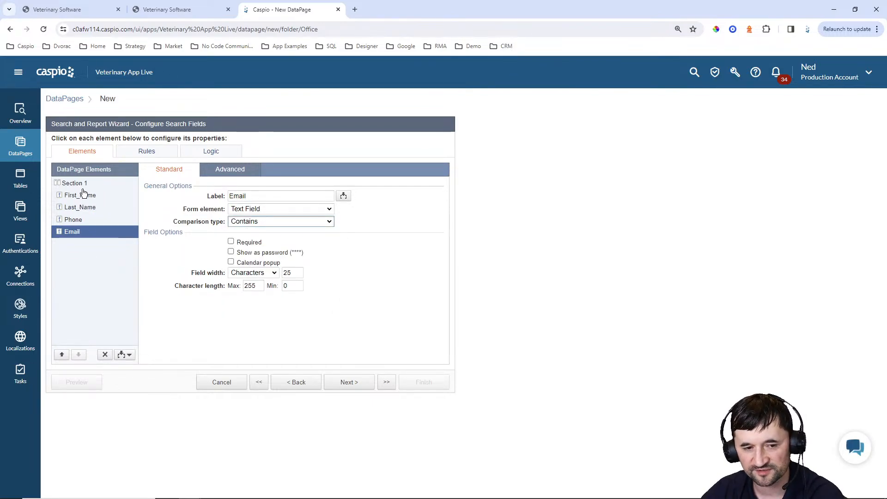
Lay out Section 1 with labels on Top in 4 columns
click(78, 185)
click(255, 224)
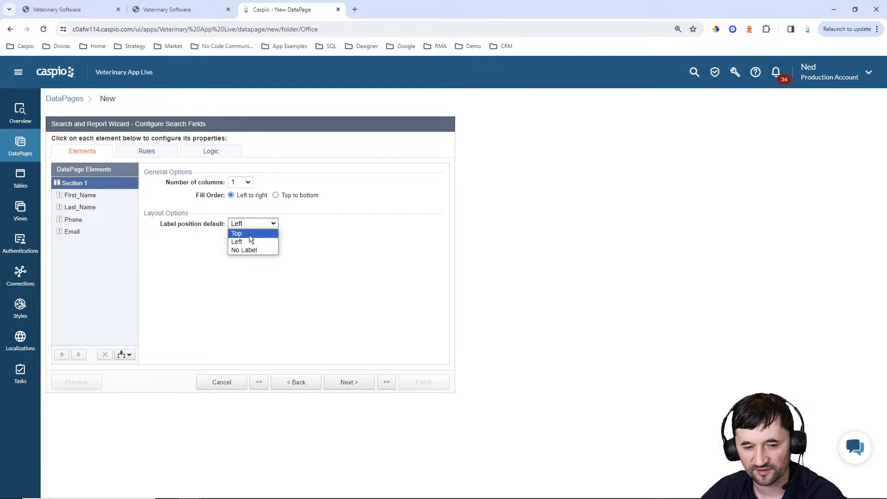
click(246, 240)
click(241, 182)
click(238, 217)
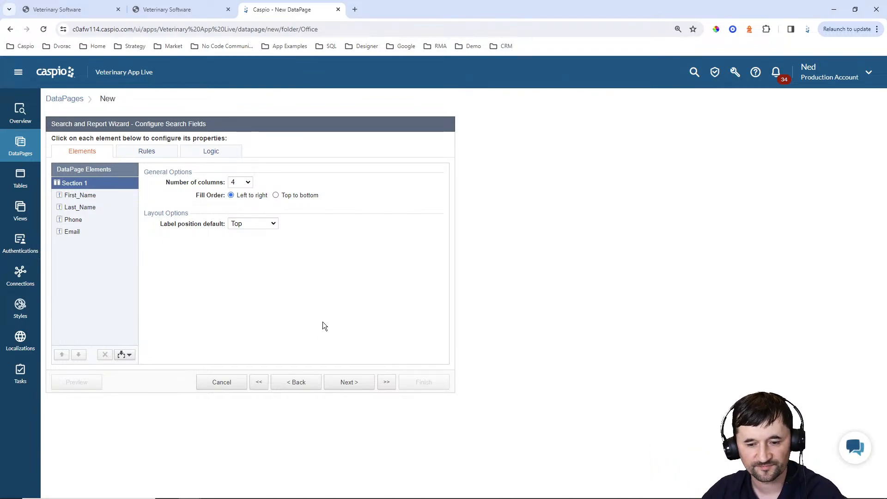
click(354, 386)
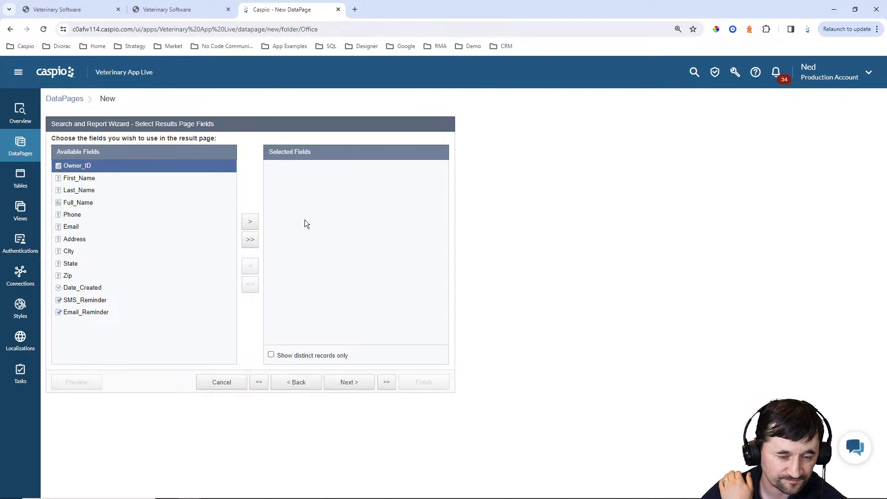
Add First_Name, Last_Name, Phone, Email and Date_Created as the results page fields
click(67, 179)
shift+click(88, 190)
click(250, 221)
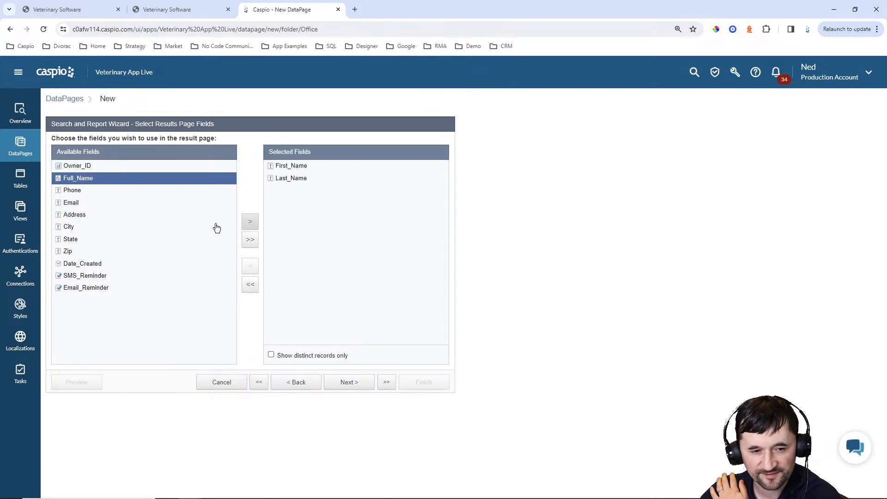
click(106, 190)
click(250, 222)
click(249, 222)
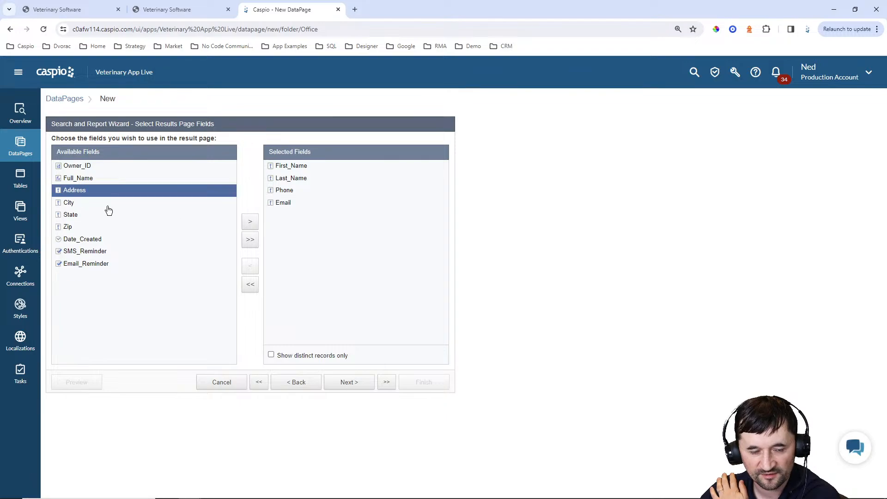
click(81, 204)
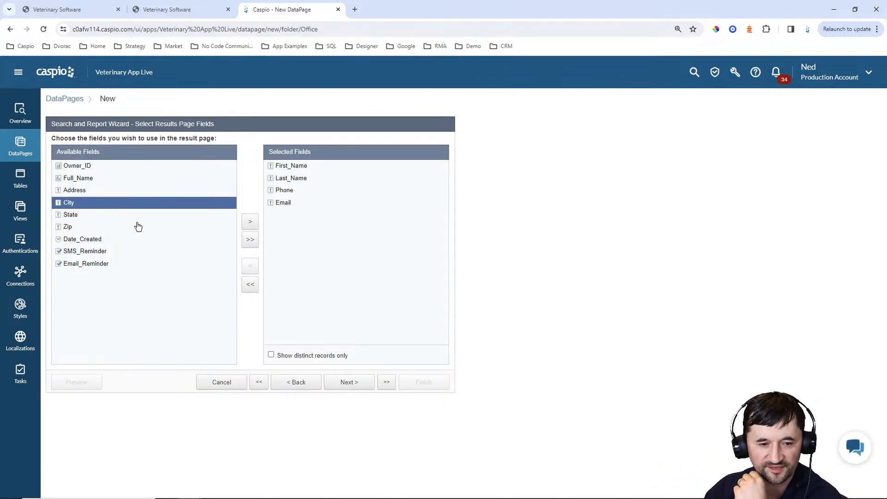
click(88, 241)
click(250, 222)
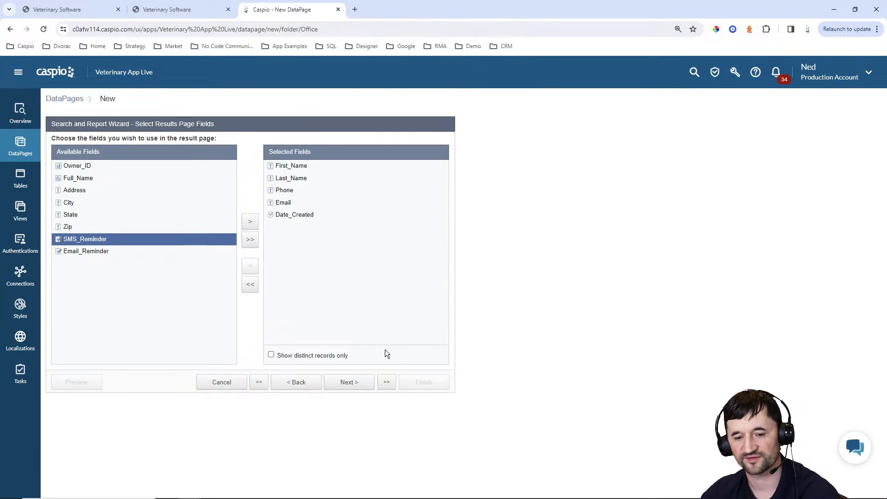
click(349, 389)
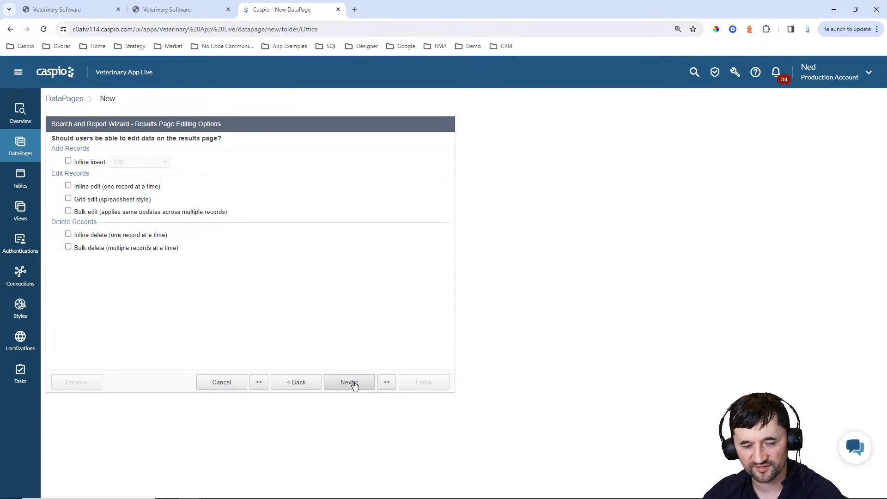
Add an HTML block at the bottom of the results fields reading 'Owner Details'
click(353, 384)
click(124, 355)
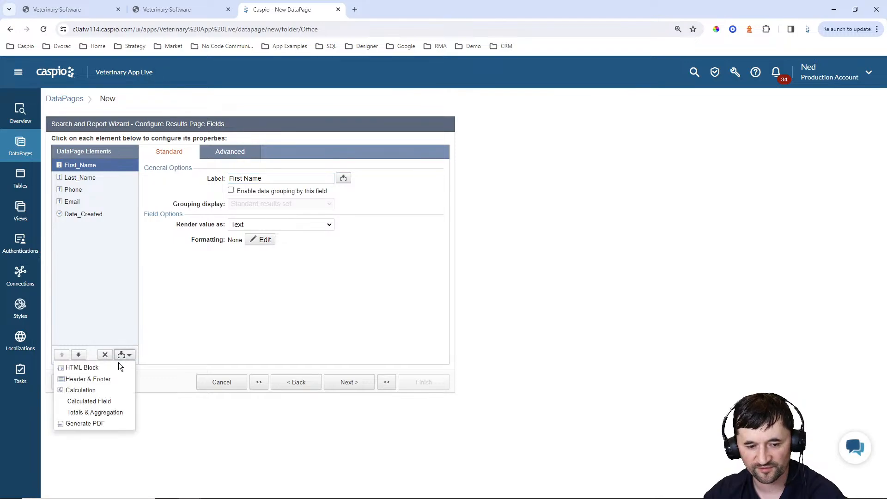
click(98, 366)
click(78, 355)
click(78, 354)
click(77, 354)
click(77, 354)
click(78, 355)
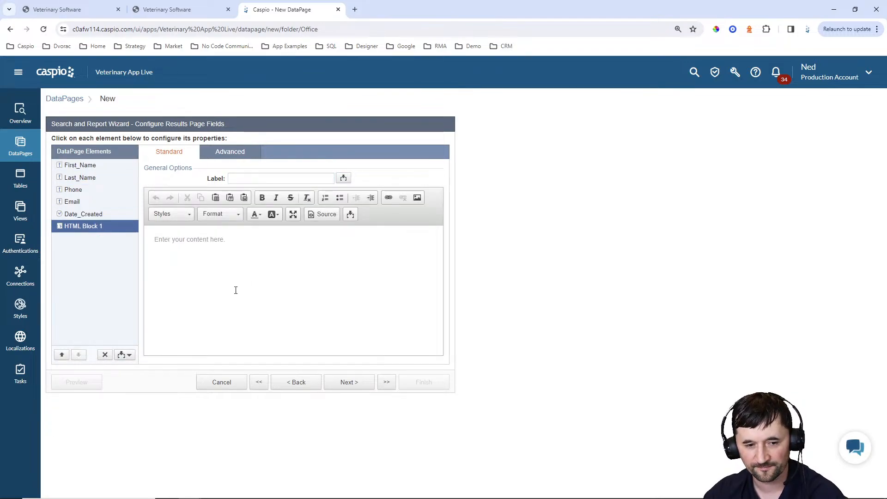
click(257, 280)
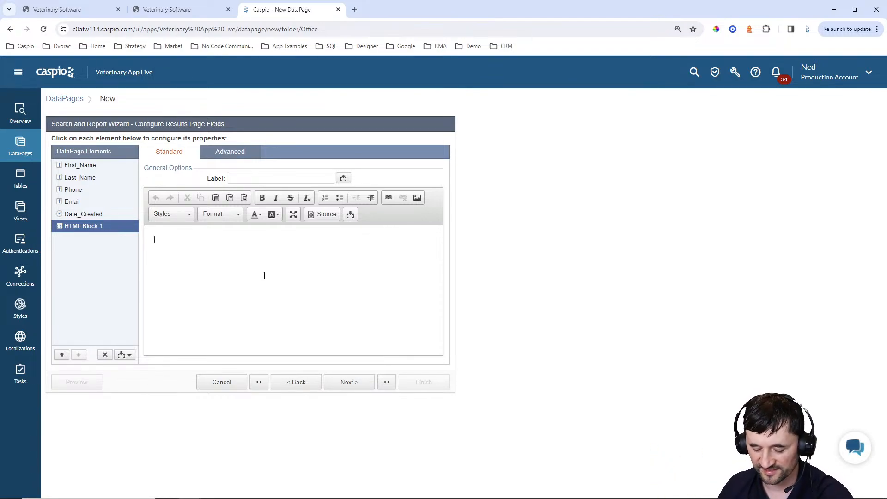
text(Details)
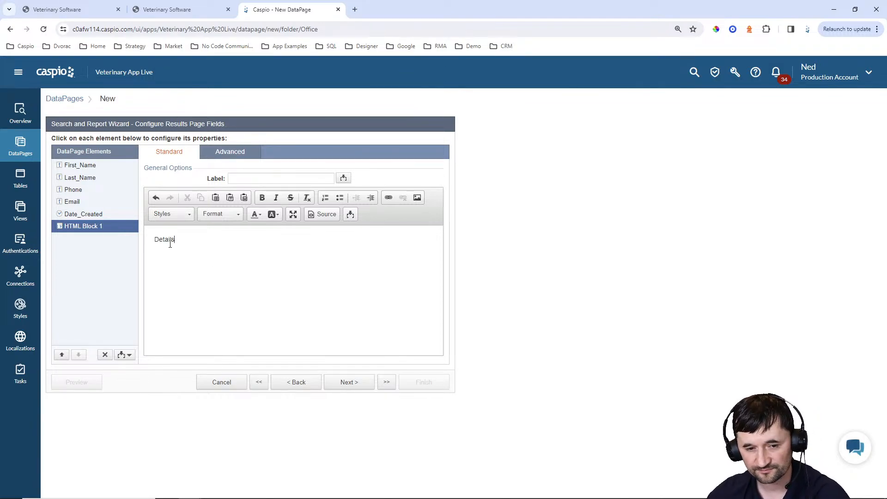
click(156, 240)
text(Owner)
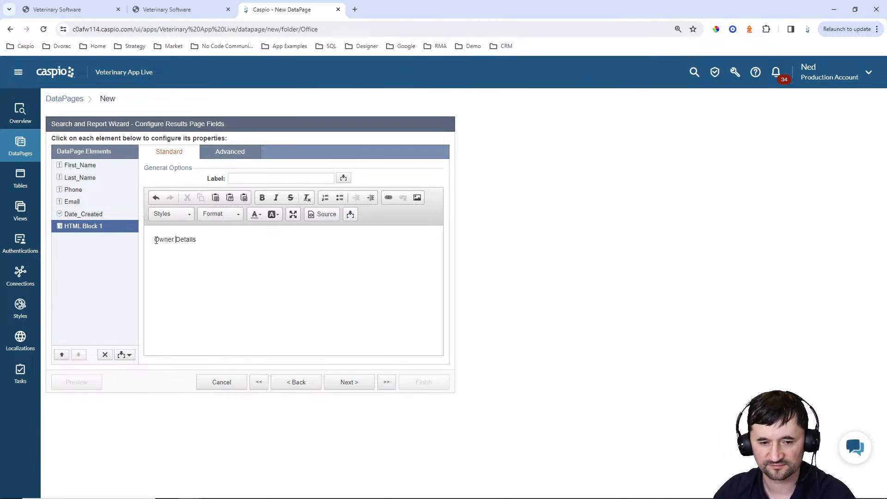
Link the Owner Details text to owner_details.html, verifying the file name in Notepad++
drag(197, 241, 146, 236)
click(388, 197)
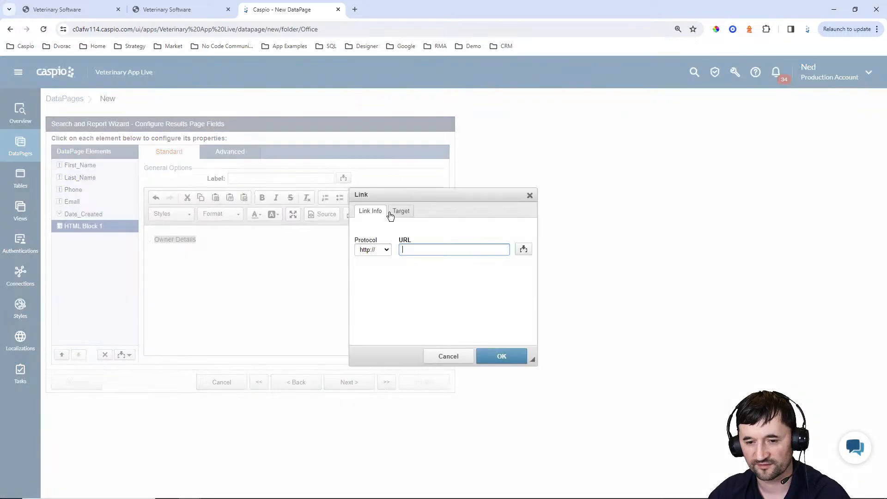
click(450, 356)
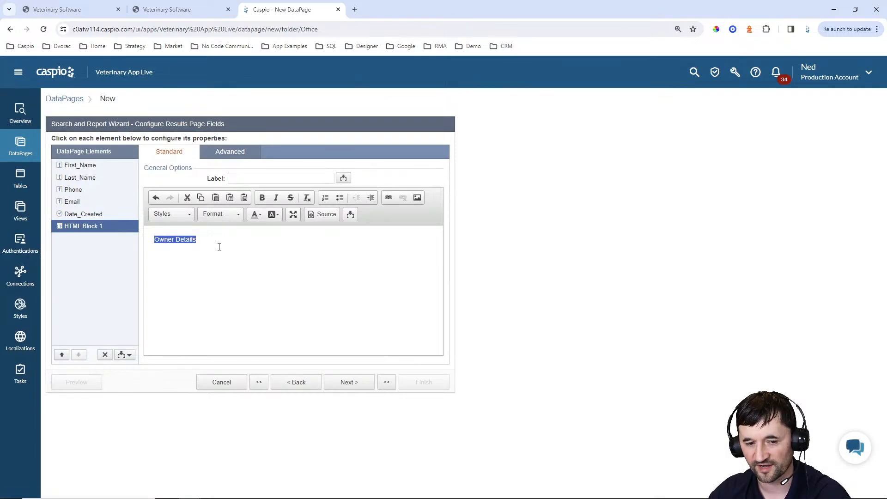
click(388, 197)
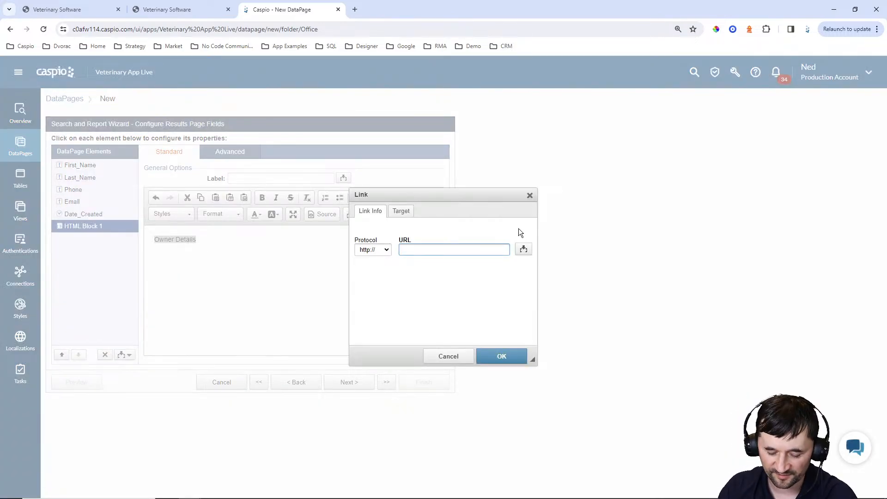
text(owner)
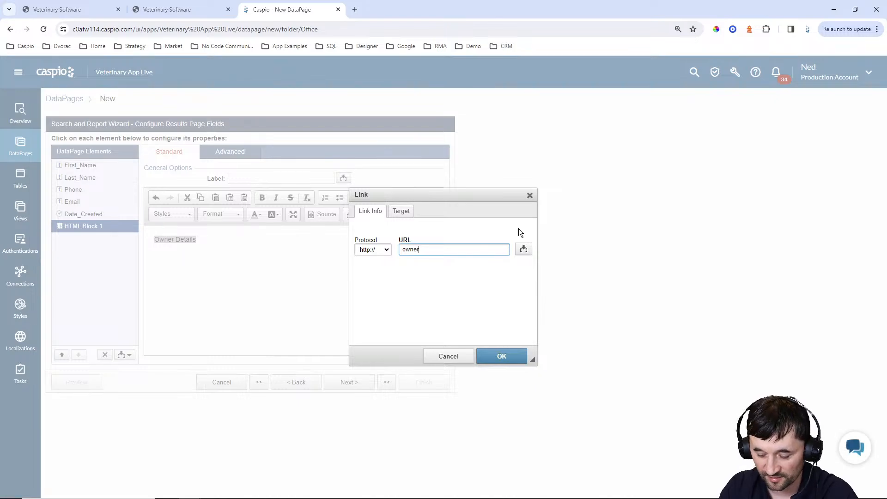
text(_details.html)
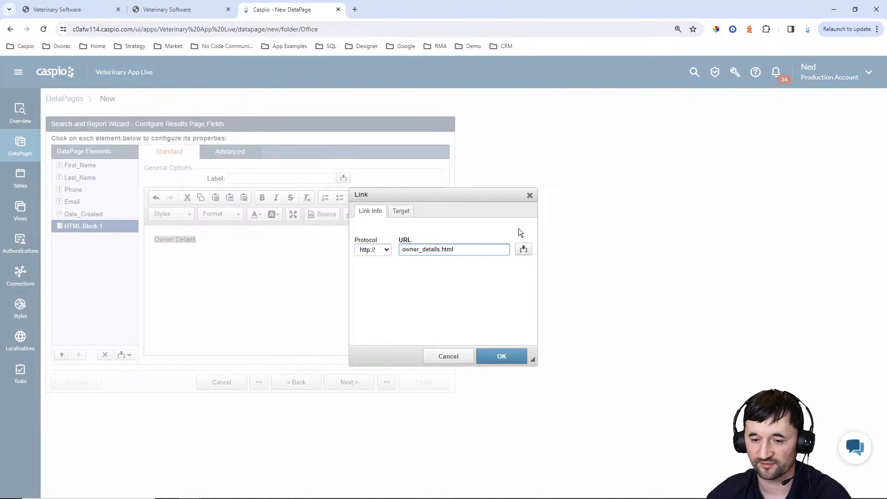
click(551, 495)
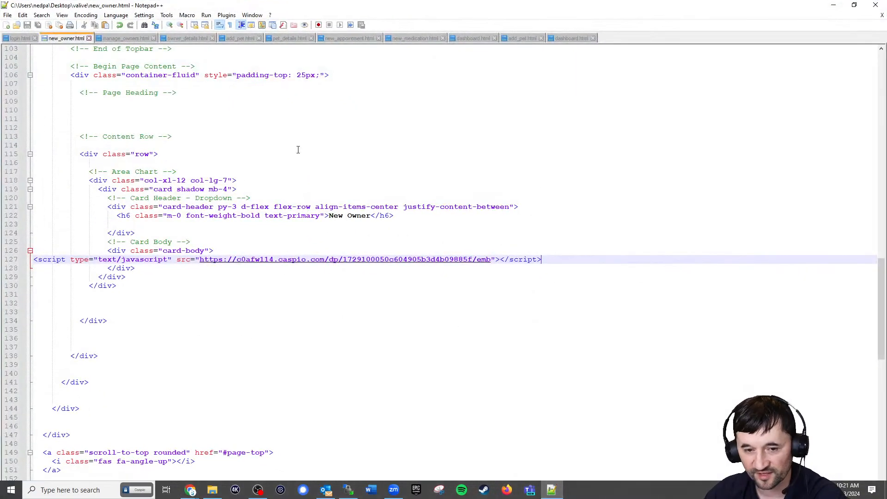
click(164, 39)
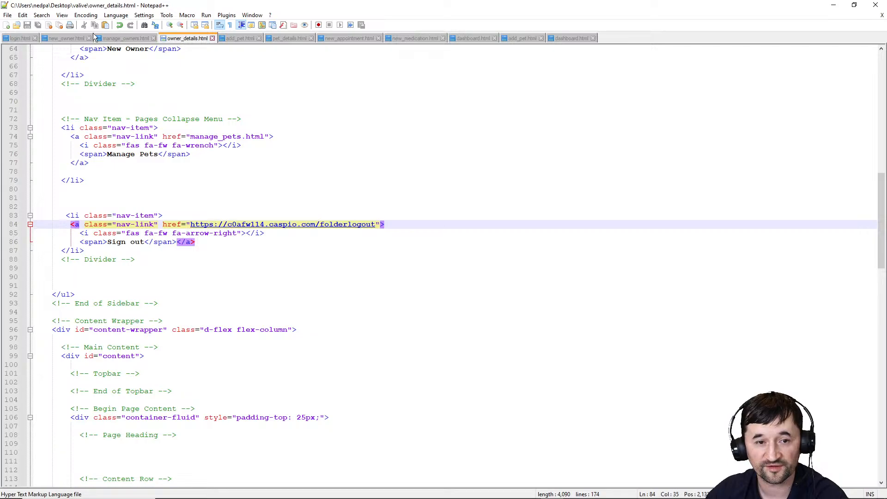
click(74, 38)
click(833, 5)
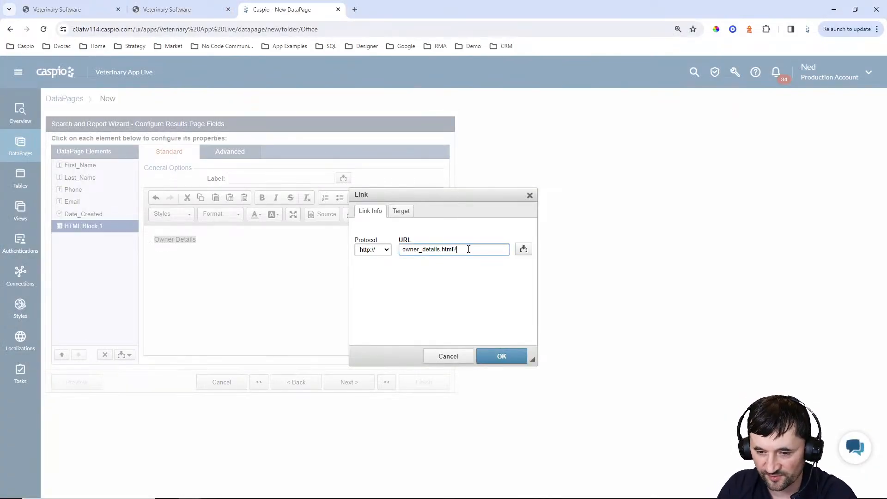
Complete the link URL with the oid parameter set to the Owner_ID field
text(id)
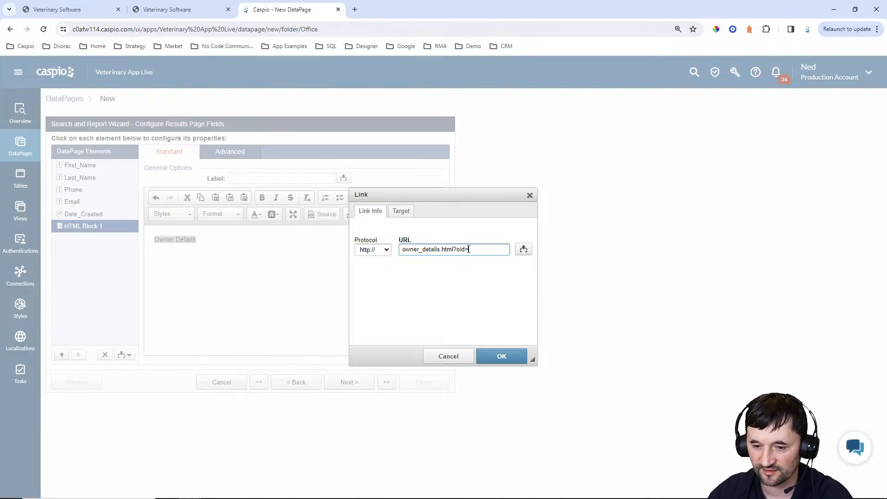
text(=)
click(523, 250)
click(521, 266)
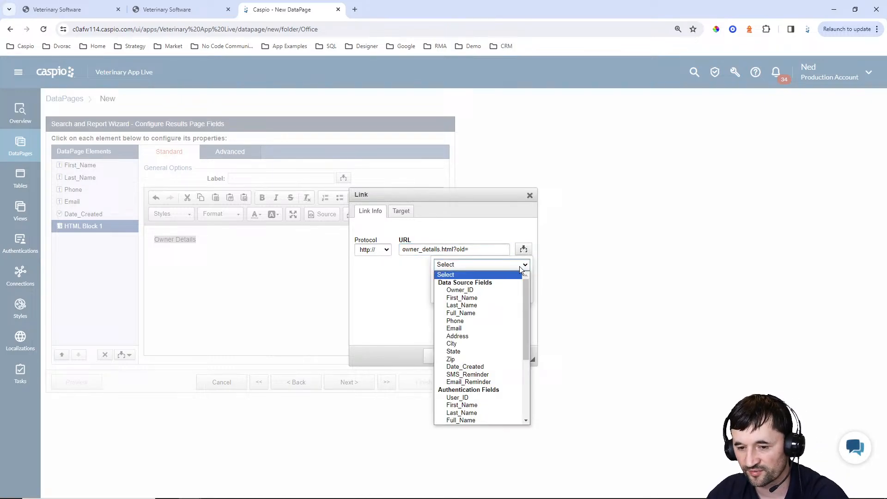
click(495, 290)
click(483, 297)
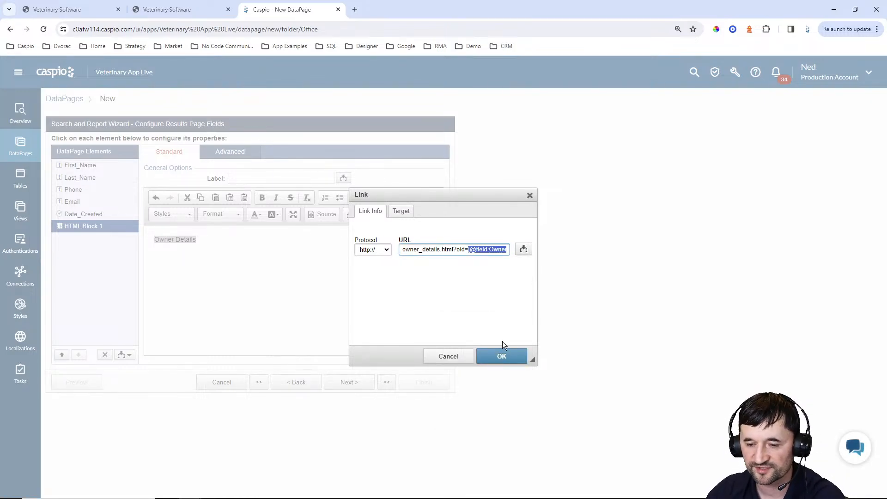
click(503, 356)
click(324, 249)
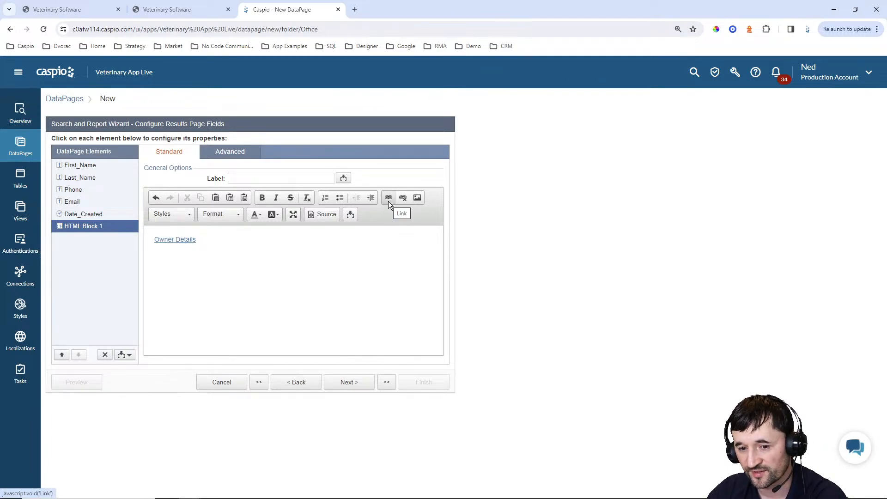
click(322, 214)
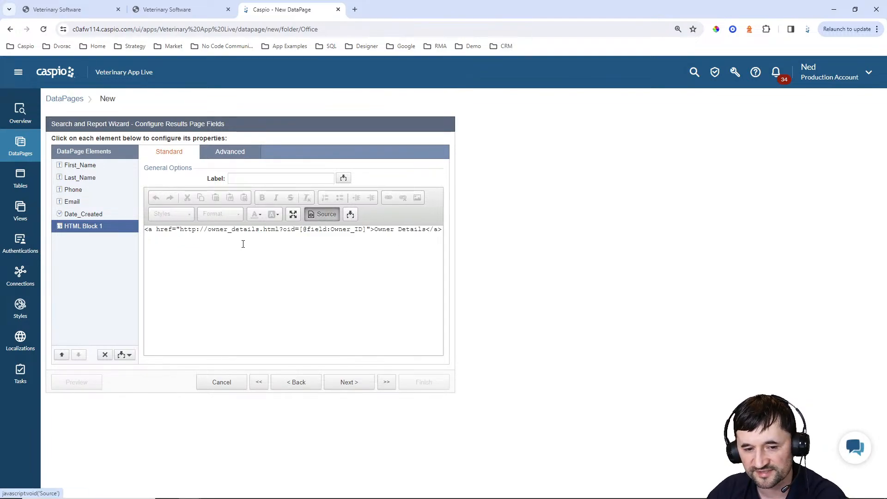
click(208, 230)
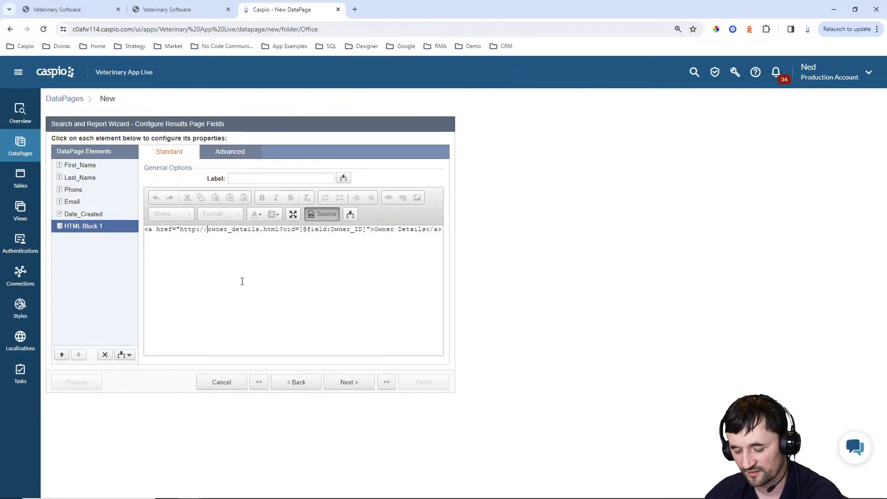
key(BackSpace)
key(BackSpace)
key(BackSpace)
key(BackSpace)
key(BackSpace)
key(BackSpace)
key(BackSpace)
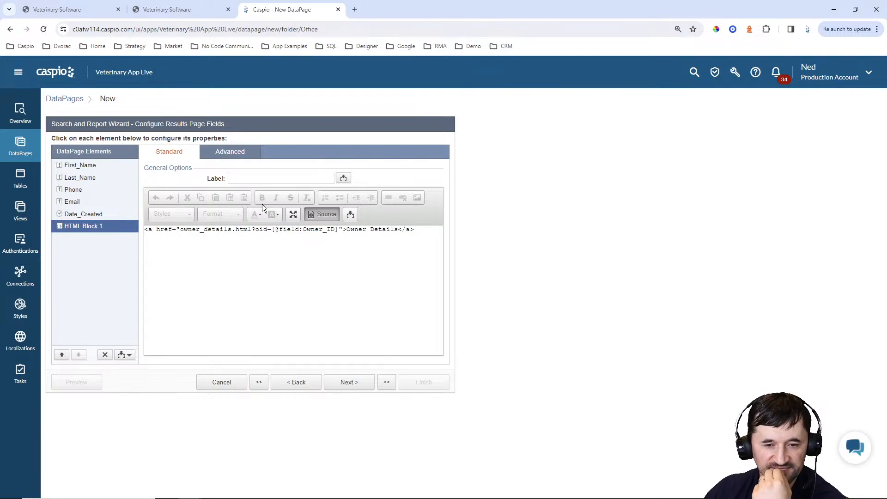
Add a new HTML block labelled Address after Date_Created
click(82, 214)
click(128, 354)
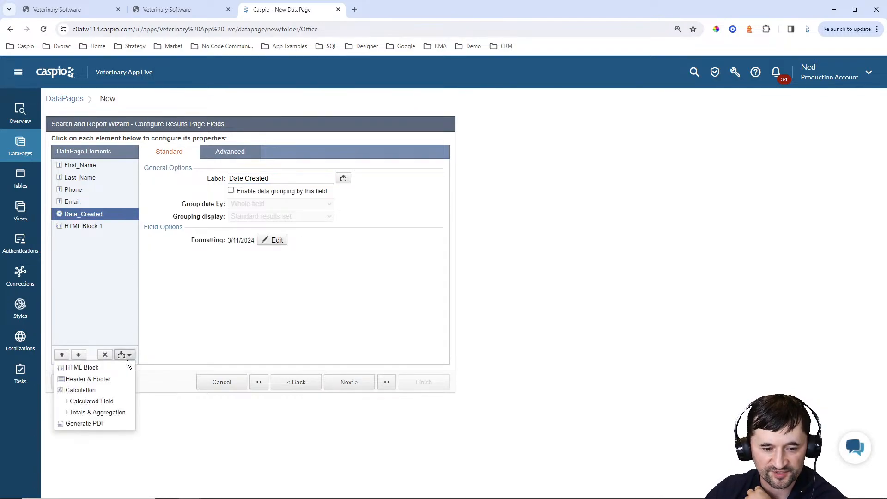
click(112, 367)
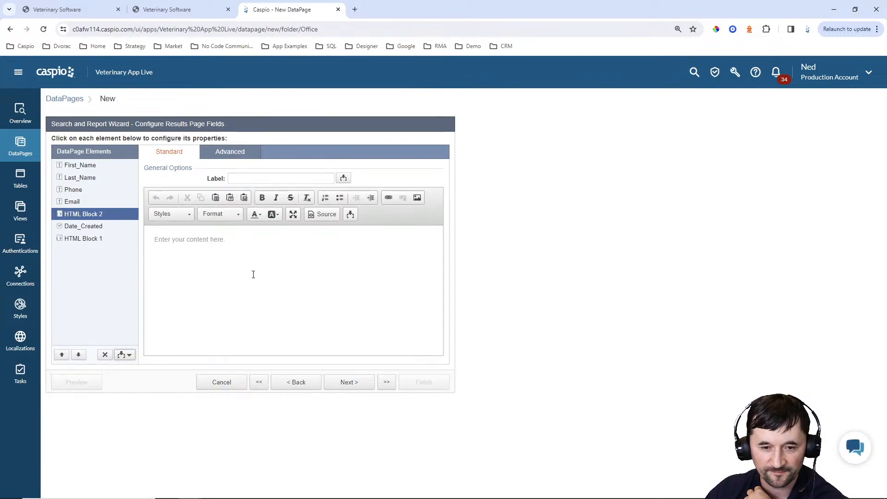
click(249, 181)
text(Address)
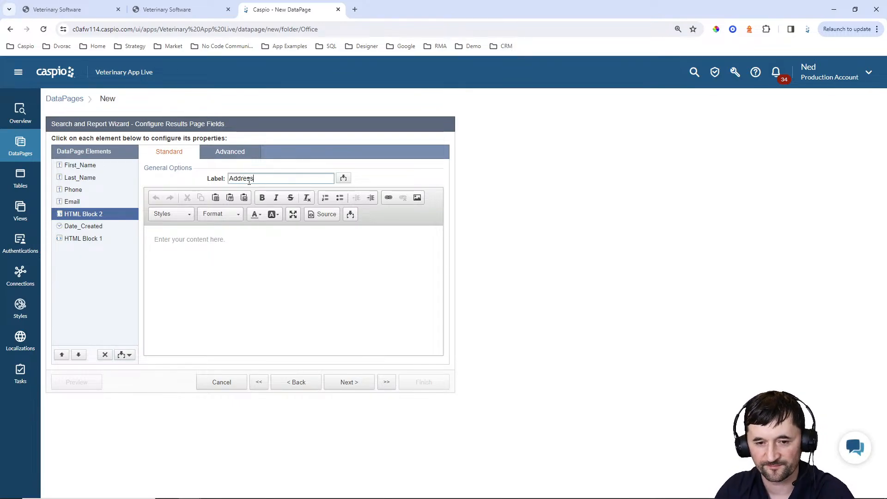
Insert the Address, City and State fields into the Address block
click(267, 229)
click(350, 214)
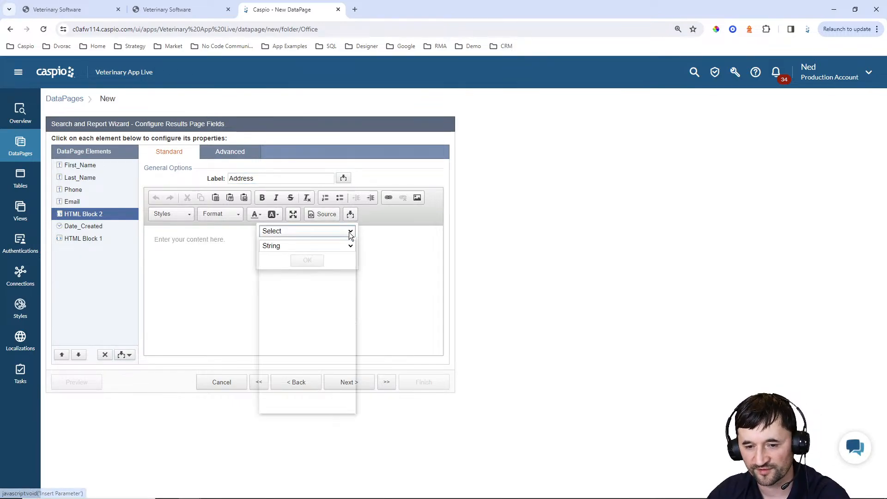
click(349, 231)
click(300, 307)
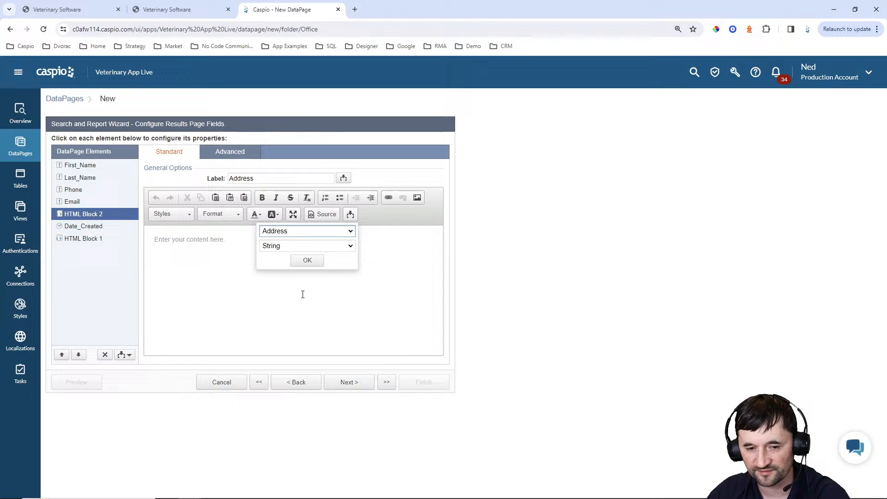
click(303, 259)
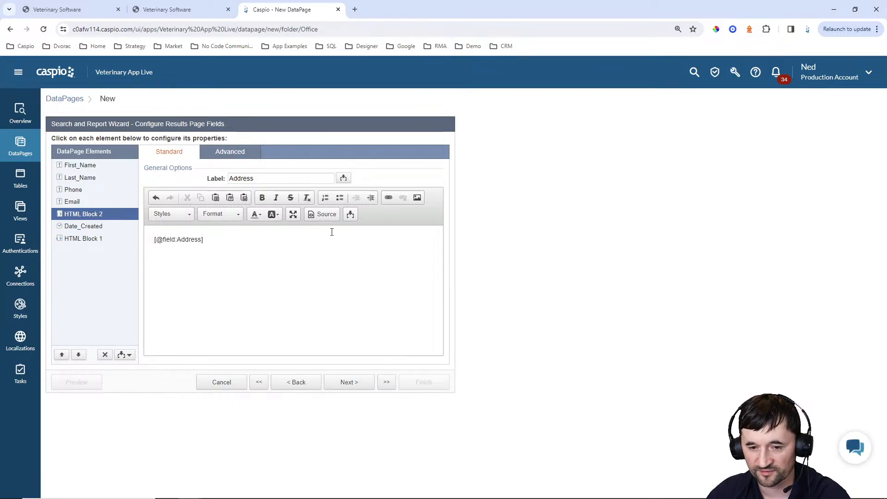
click(350, 214)
click(347, 230)
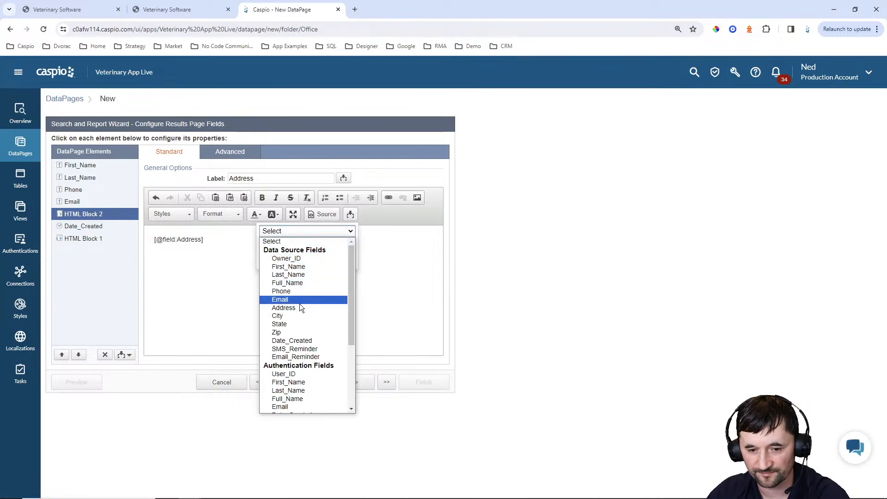
click(286, 317)
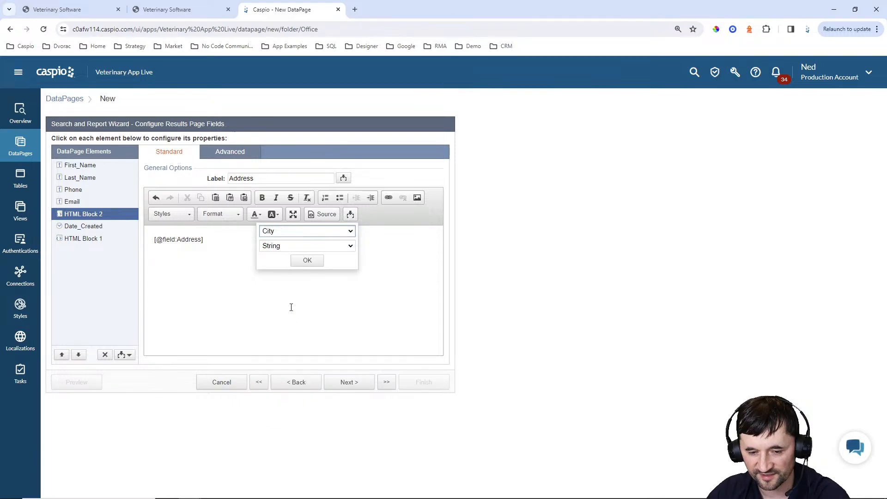
click(307, 261)
click(350, 214)
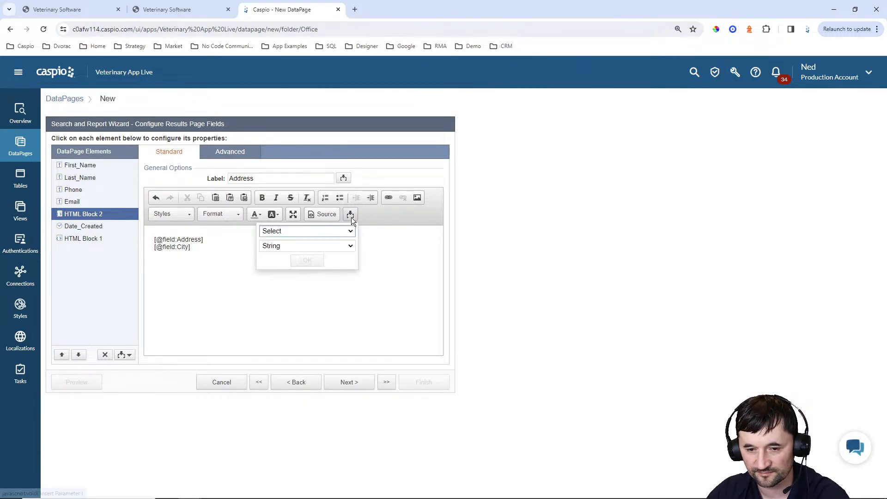
click(348, 231)
click(289, 323)
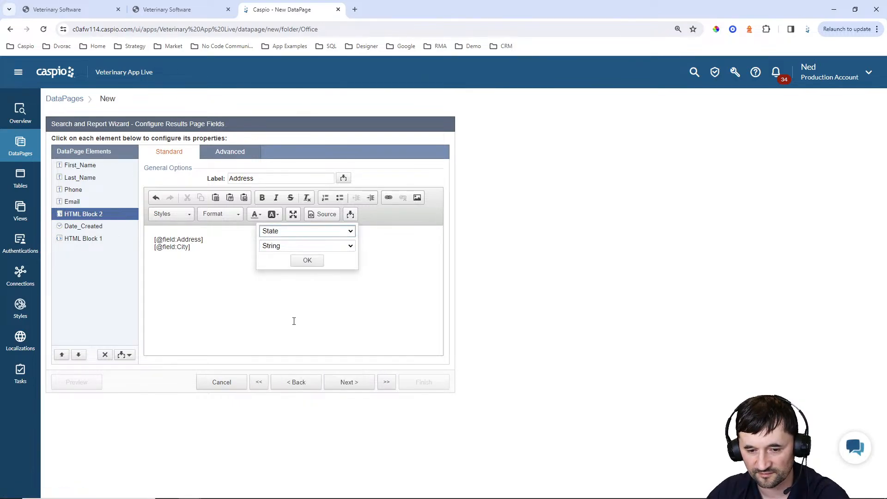
click(306, 261)
Insert the Zip field after State, then view the live Manage Owners page
click(350, 214)
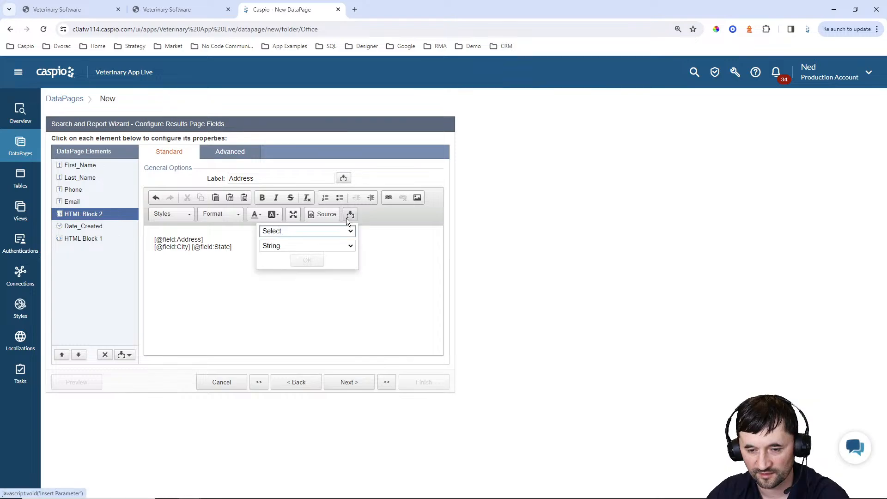
click(348, 231)
click(293, 336)
click(293, 335)
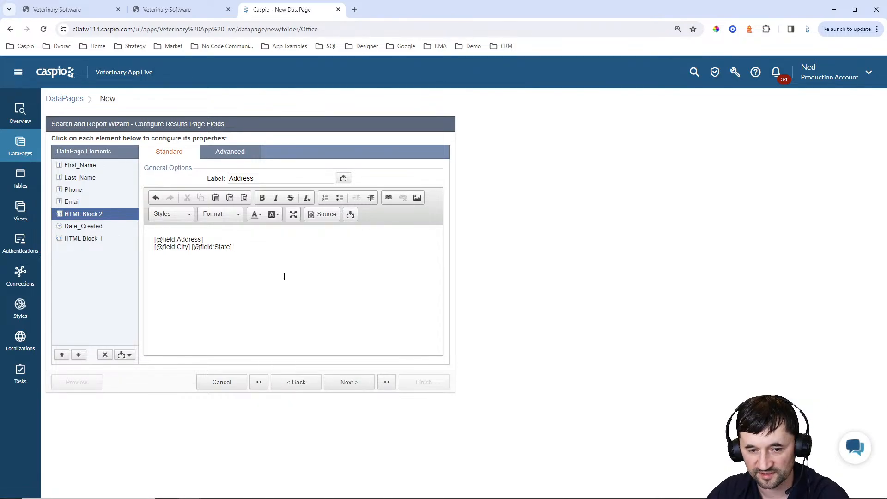
click(350, 214)
click(349, 230)
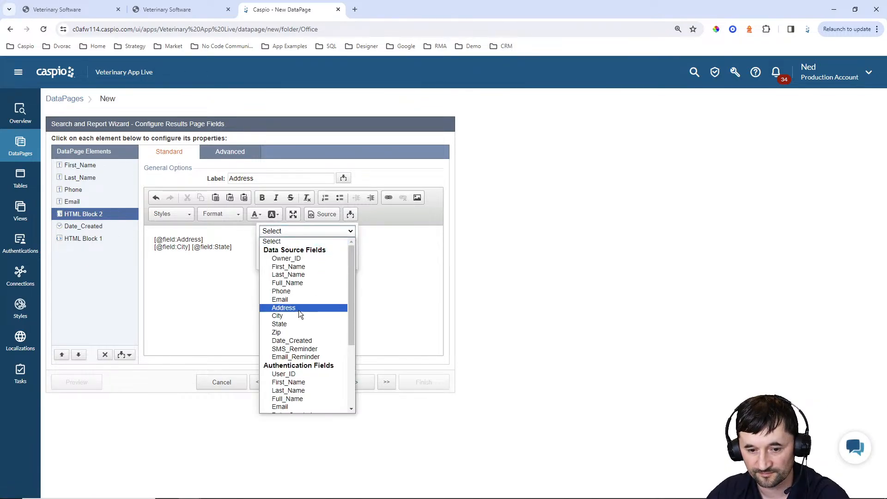
click(288, 333)
click(306, 261)
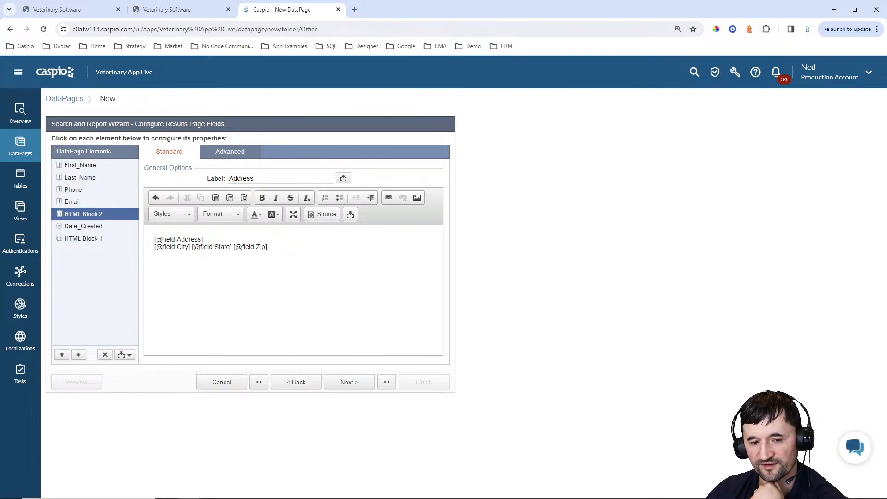
click(69, 9)
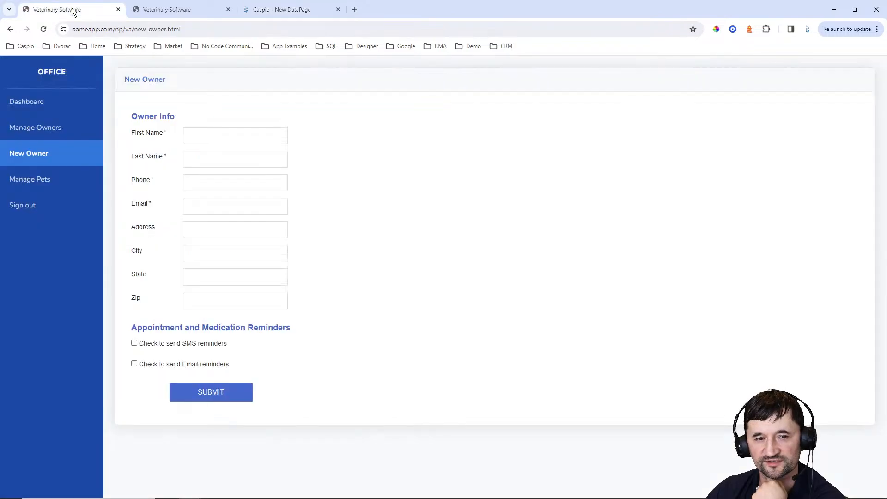
click(65, 132)
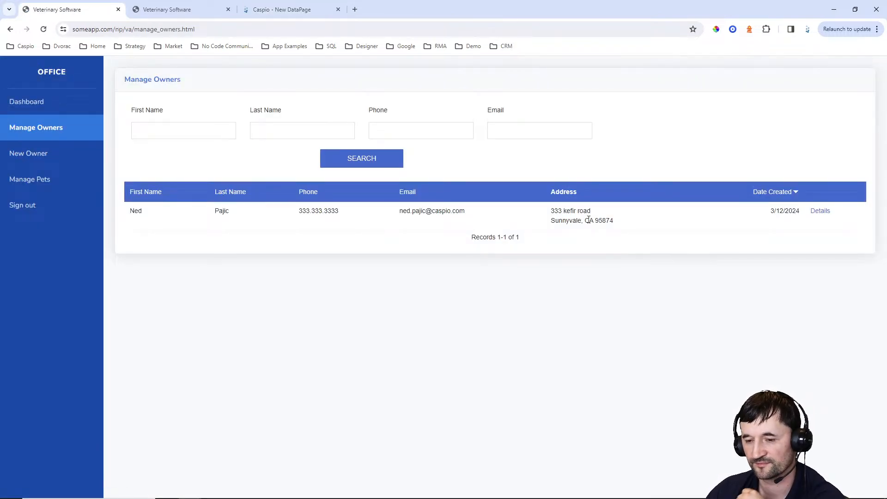
Add a comma after City in the address block and choose No Details Page
click(282, 8)
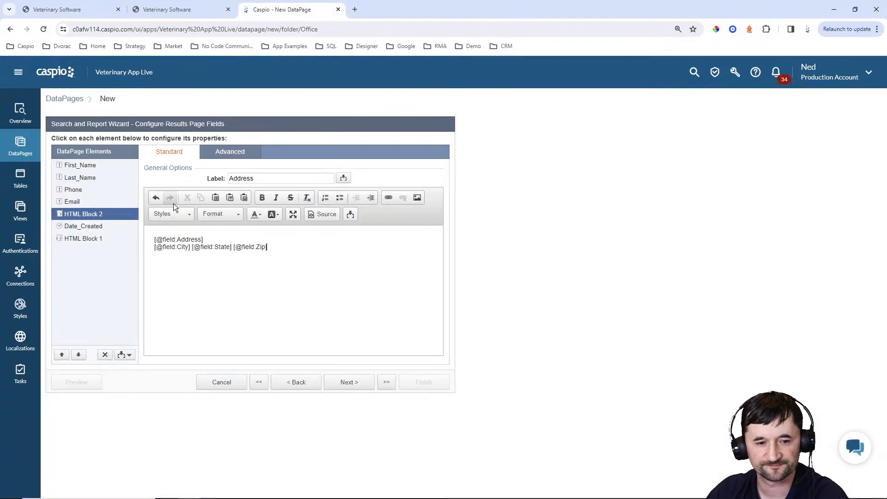
click(190, 248)
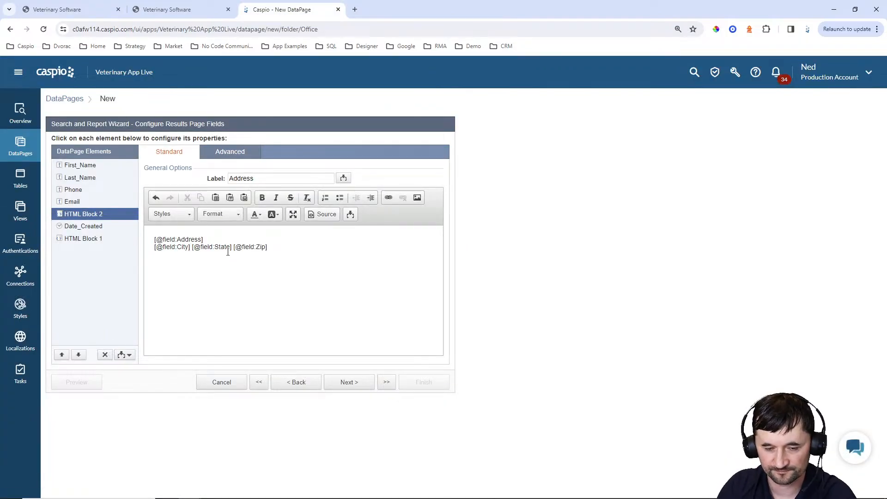
text(,)
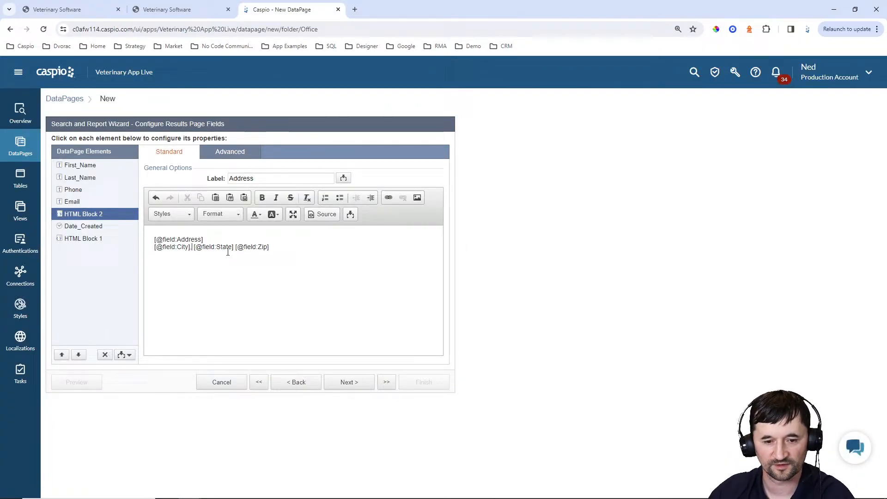
click(339, 384)
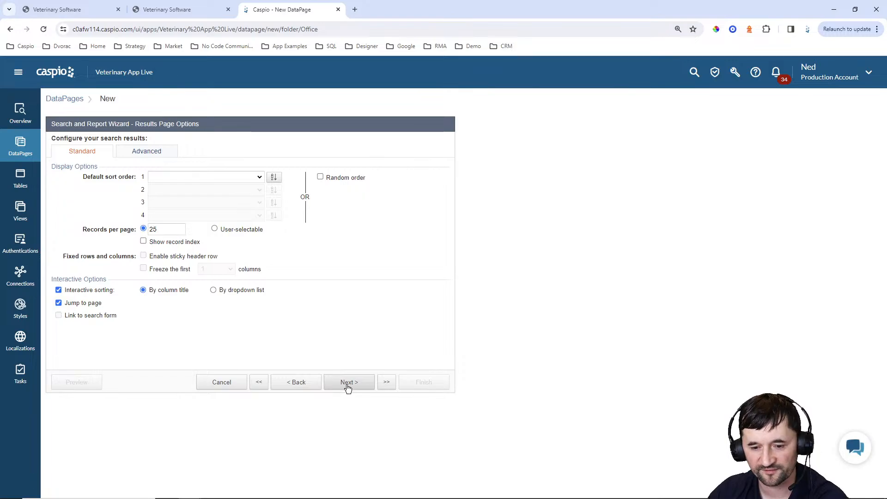
click(348, 383)
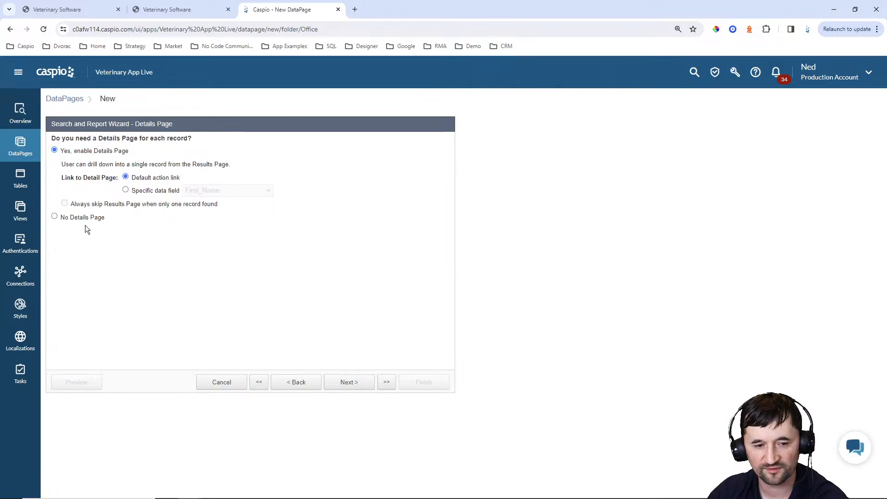
click(82, 218)
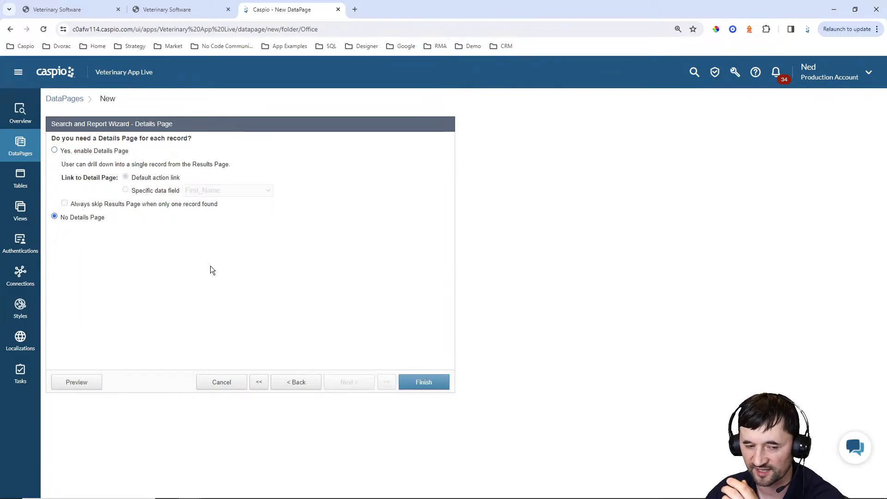
Finish Manage Owners, enable its deployment and copy the embed code
click(426, 382)
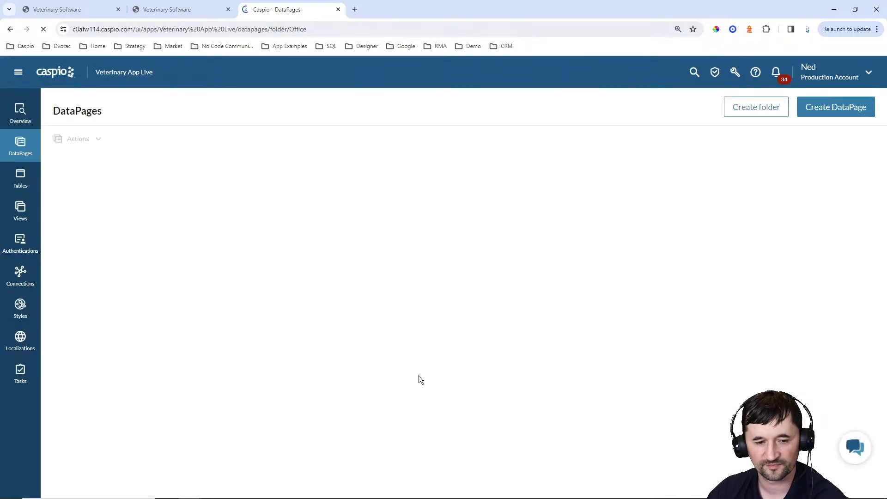
click(214, 236)
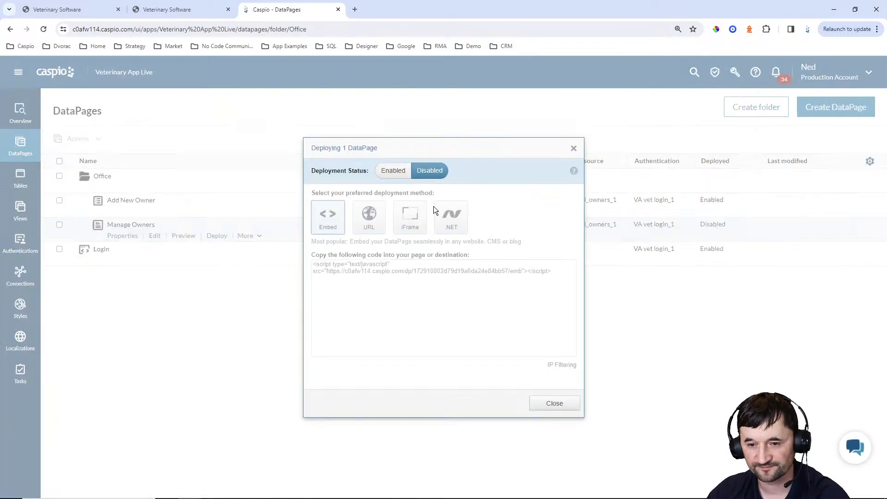
click(393, 170)
click(415, 277)
key(ctrl+c)
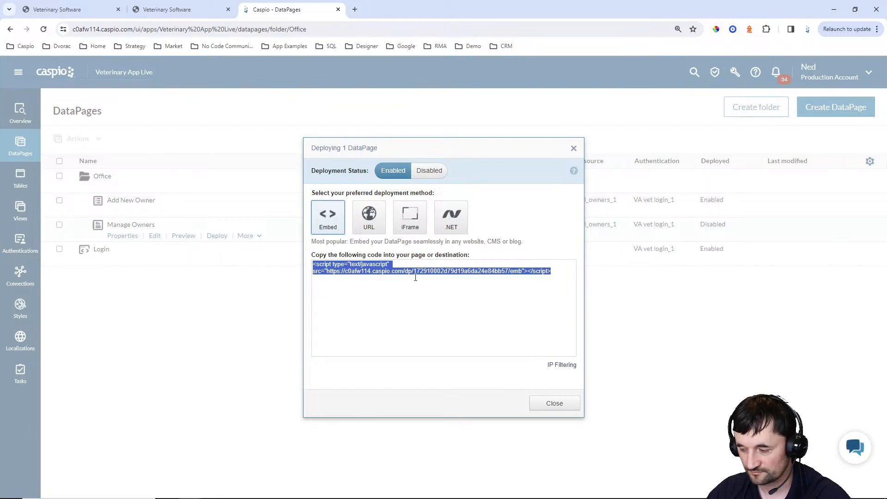
click(573, 402)
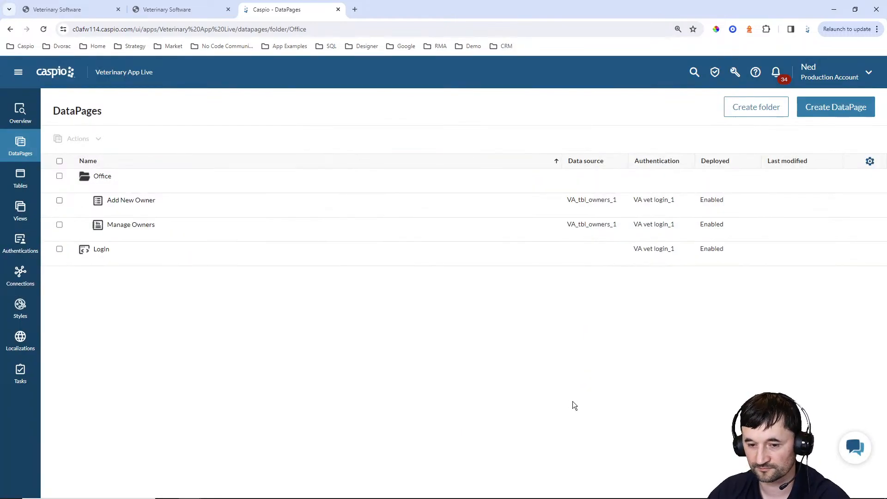
Replace the DP placeholder on line 127 of manage_owners.html with the embed script and save
mouse_move(483, 498)
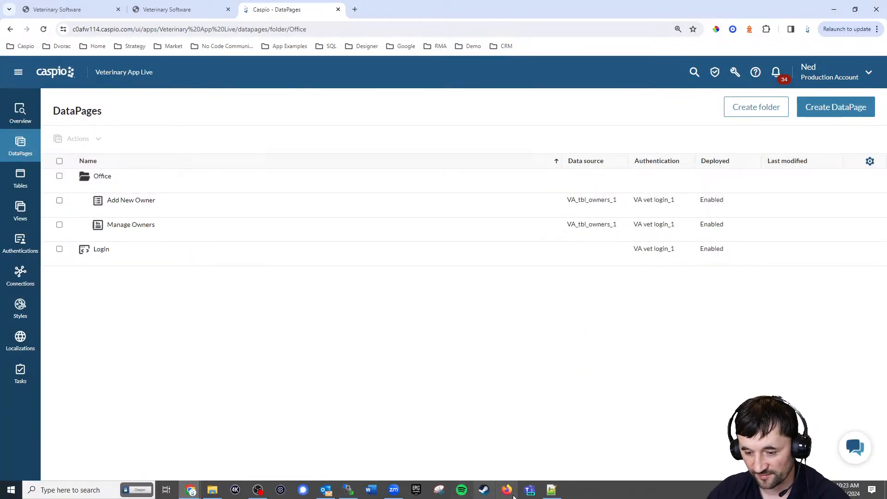
click(551, 491)
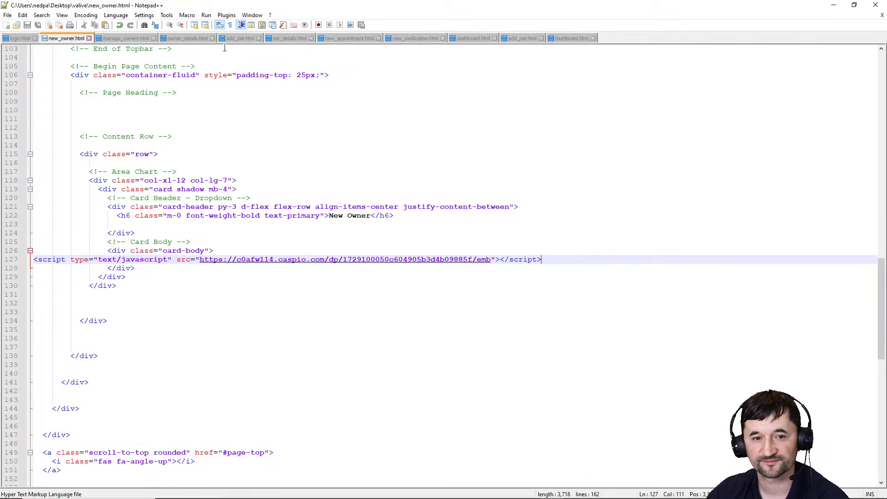
click(123, 39)
scroll(167, 288, down, 17)
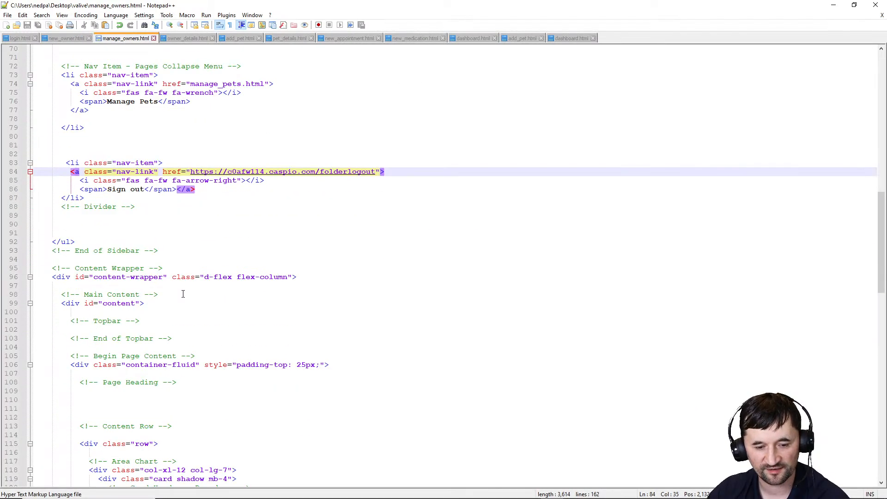
double_click(60, 263)
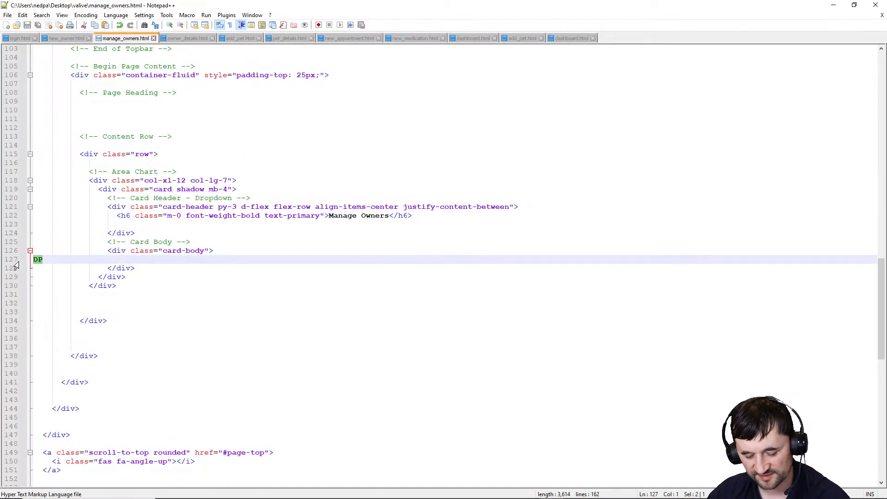
key(ctrl+v)
key(ctrl+s)
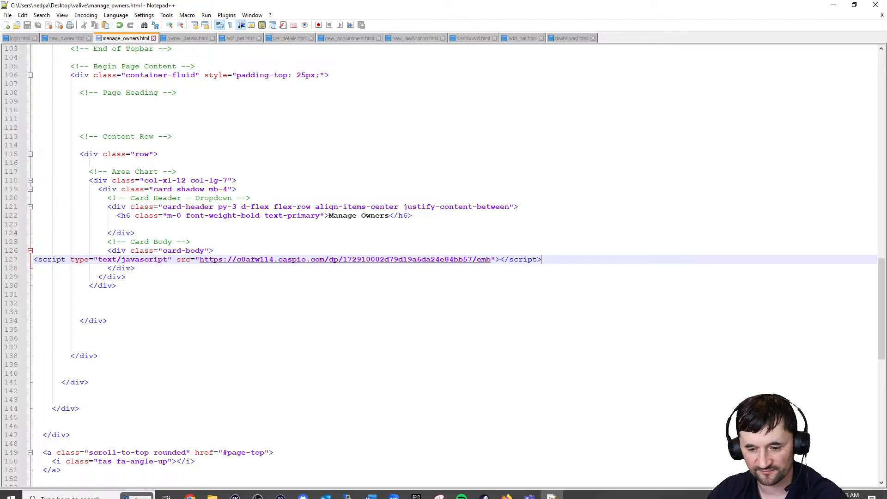
Upload manage_owners.html to the server's valive folder and reload the live page
click(359, 493)
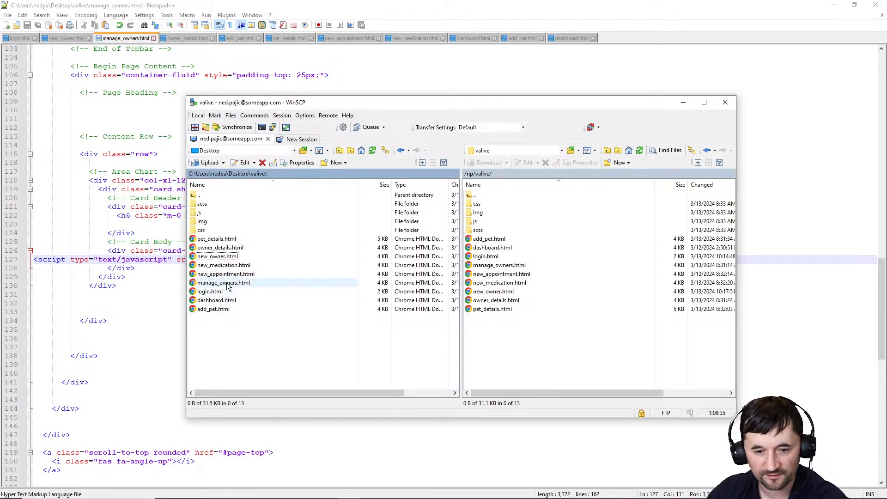
drag(227, 284, 486, 333)
click(833, 5)
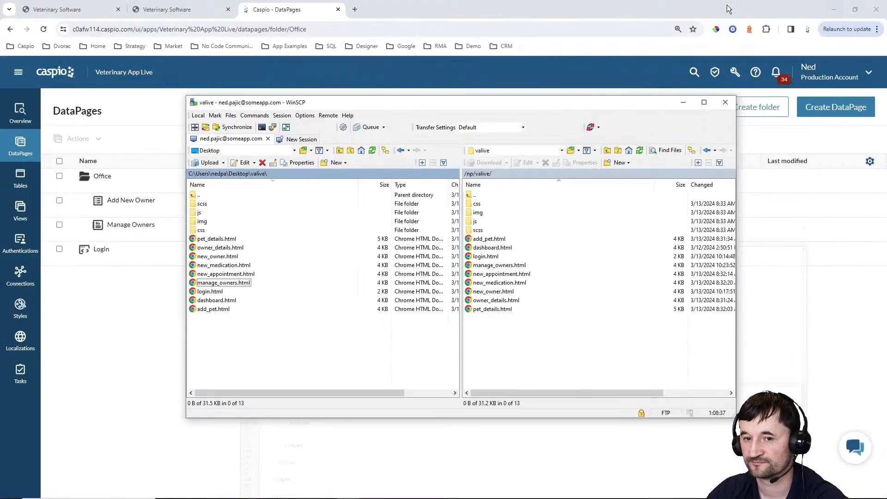
click(166, 9)
click(43, 28)
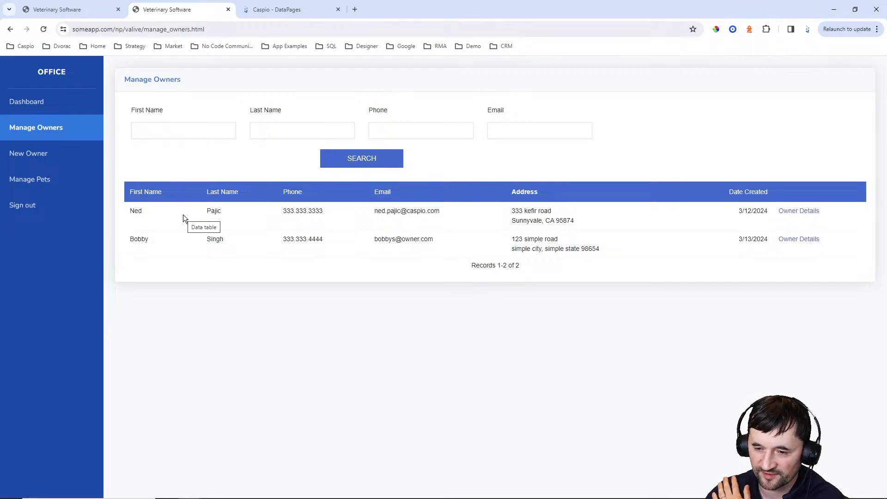
Check the live New Owner, Manage Owners and owner details pages, then start a new DataPage
click(40, 161)
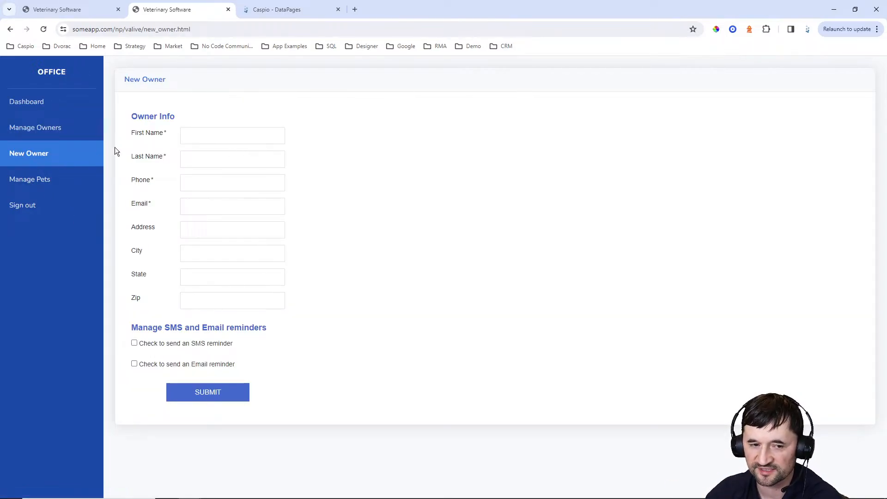
click(45, 128)
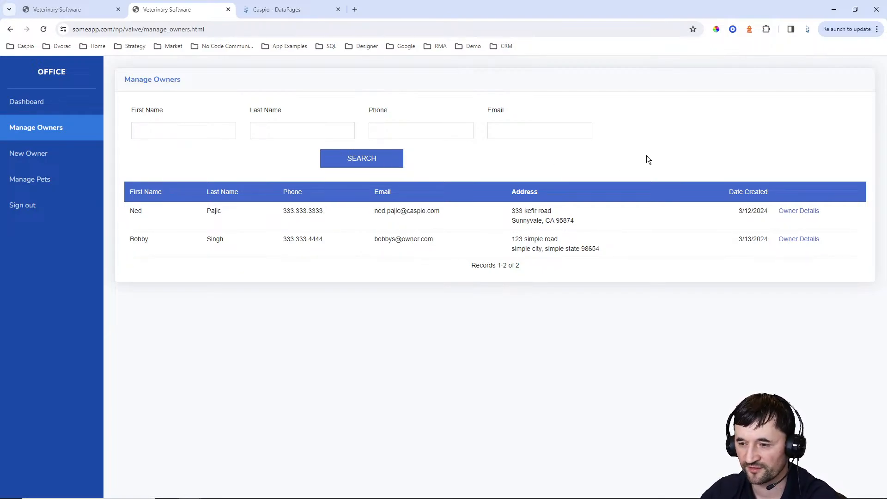
click(796, 212)
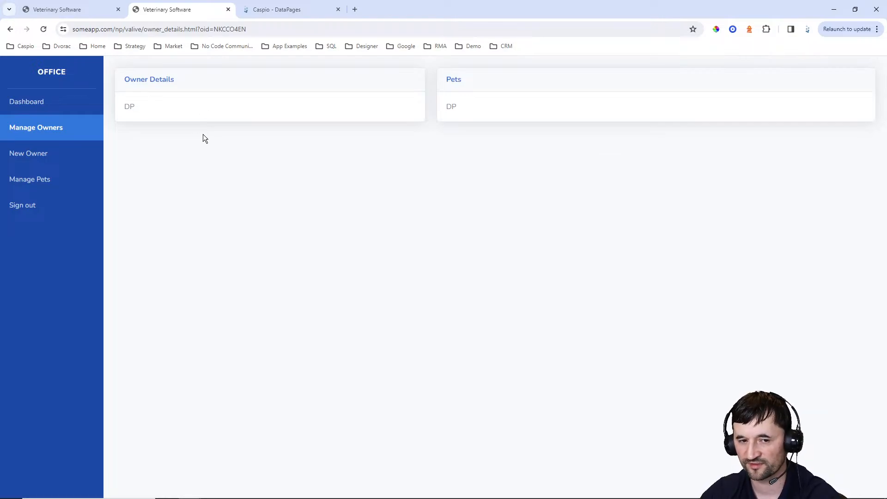
click(265, 10)
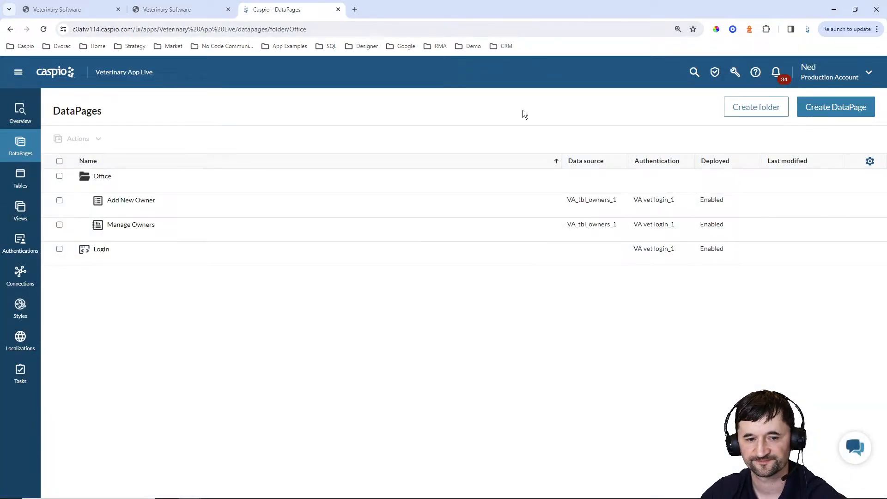
click(804, 106)
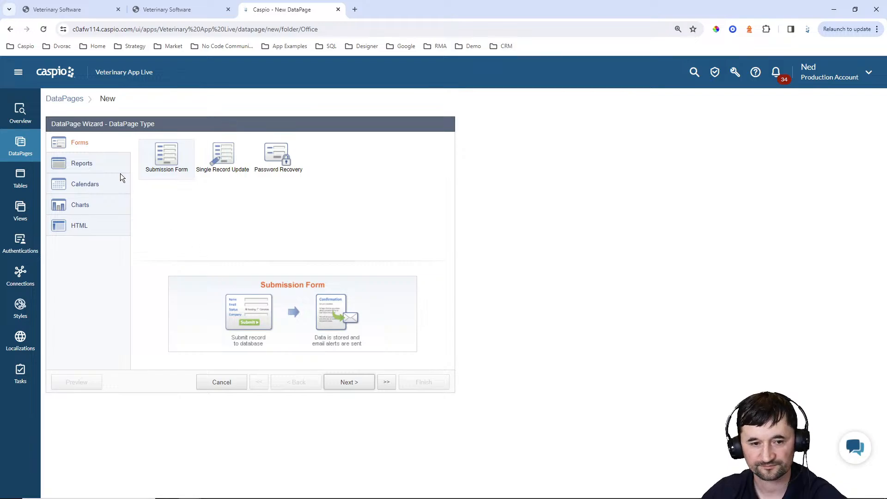
Choose a Details report DataPage with VA_tbl_owners_1 as its data source
click(109, 163)
click(333, 162)
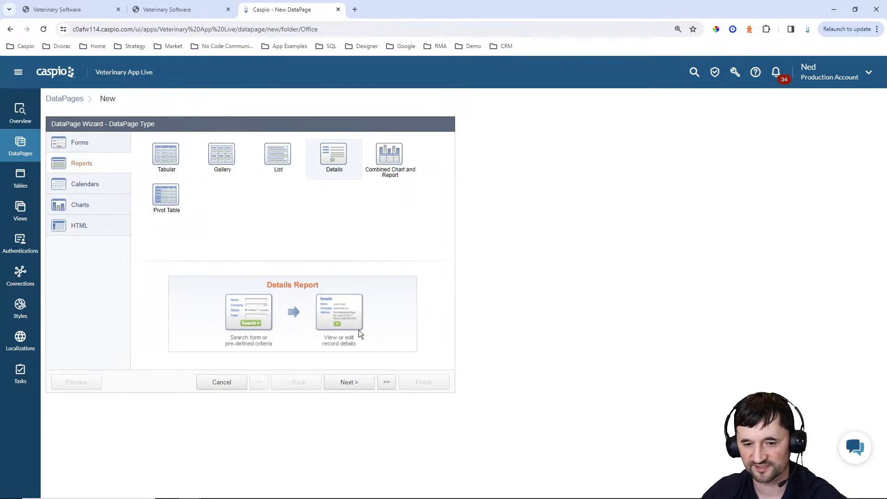
click(360, 383)
click(134, 173)
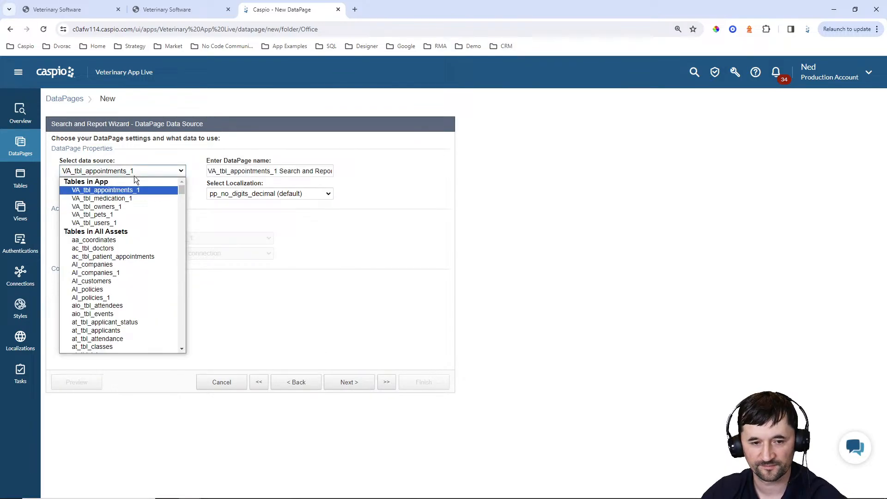
click(119, 206)
Name the DataPage 'Owner Details' with Blue style and English localization
key(Tab)
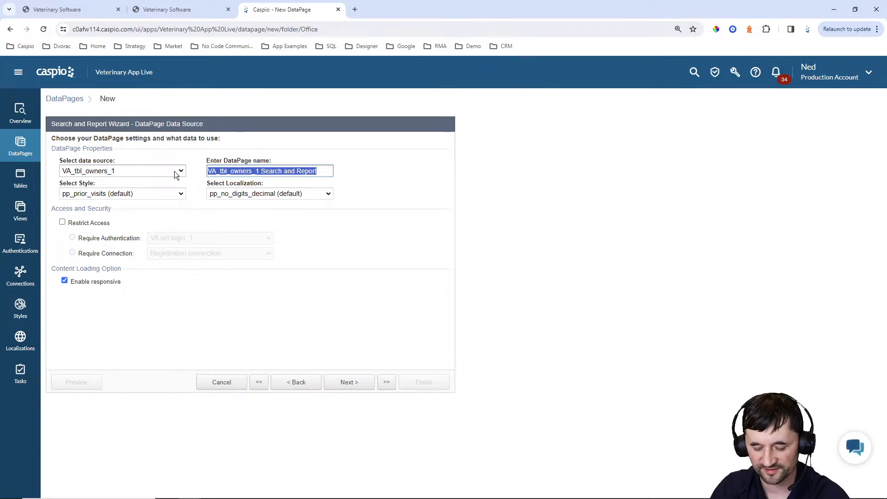
text(Owner Detail)
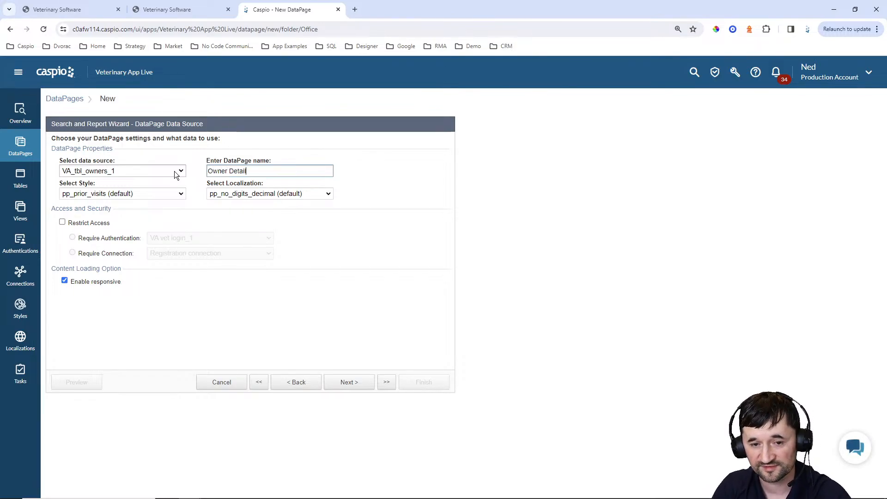
text(s)
click(162, 194)
scroll(147, 245, up, 10)
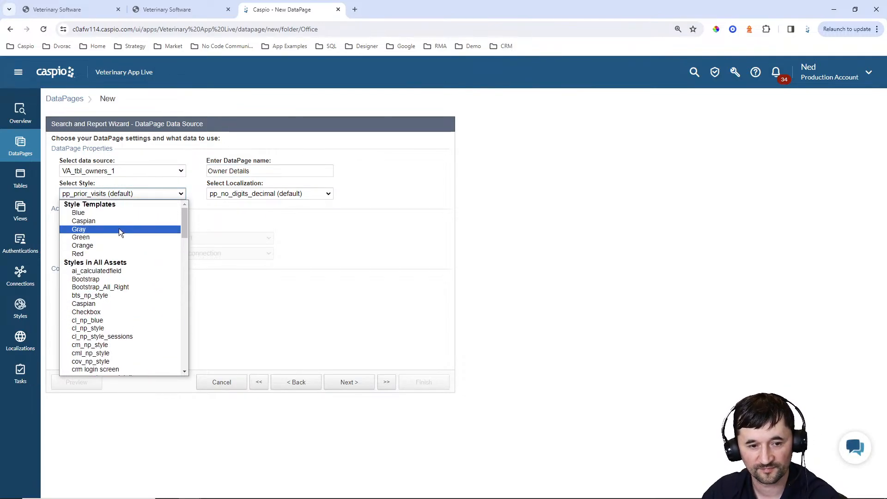
click(107, 213)
click(248, 194)
scroll(243, 232, up, 6)
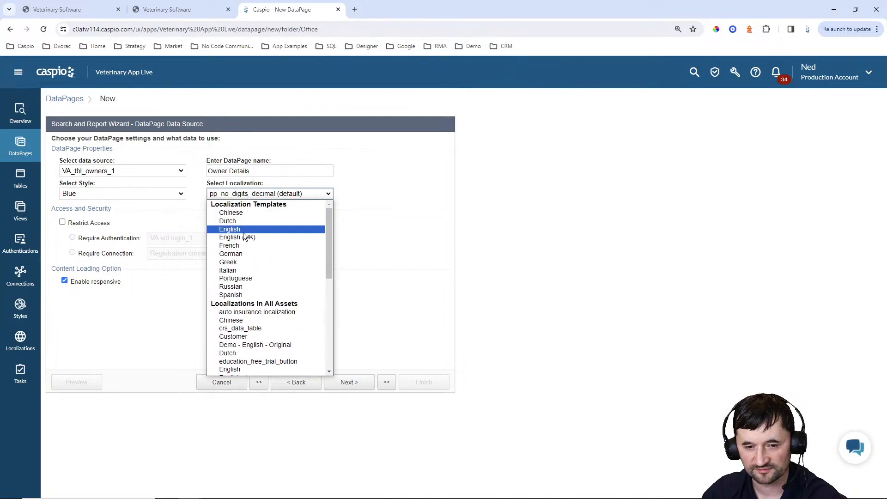
click(242, 228)
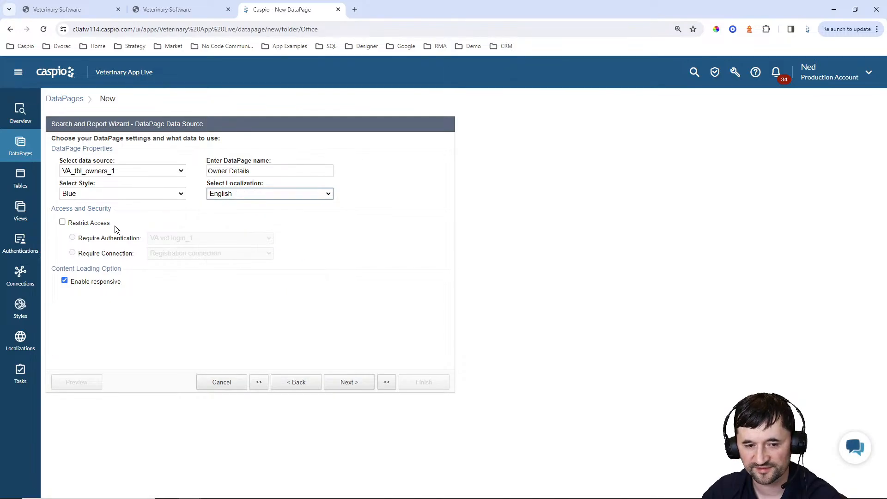
click(360, 384)
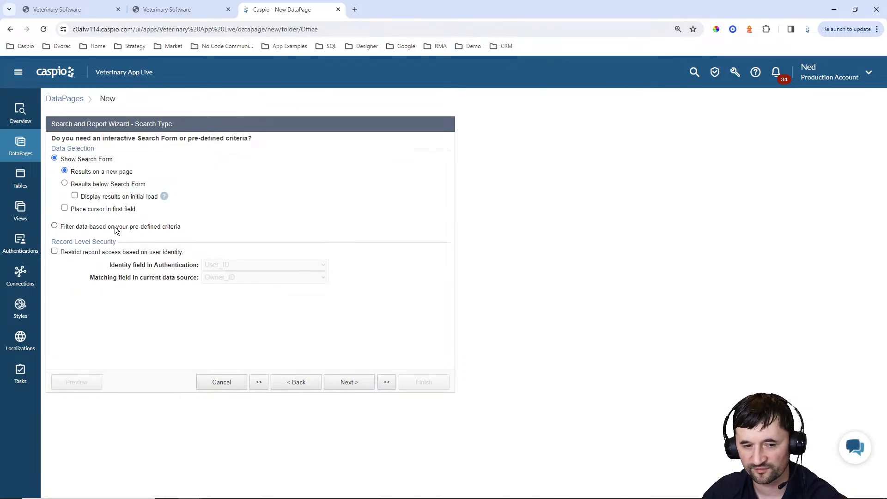
Filter data by pre-defined criteria instead of a search form, then view the live app
click(116, 226)
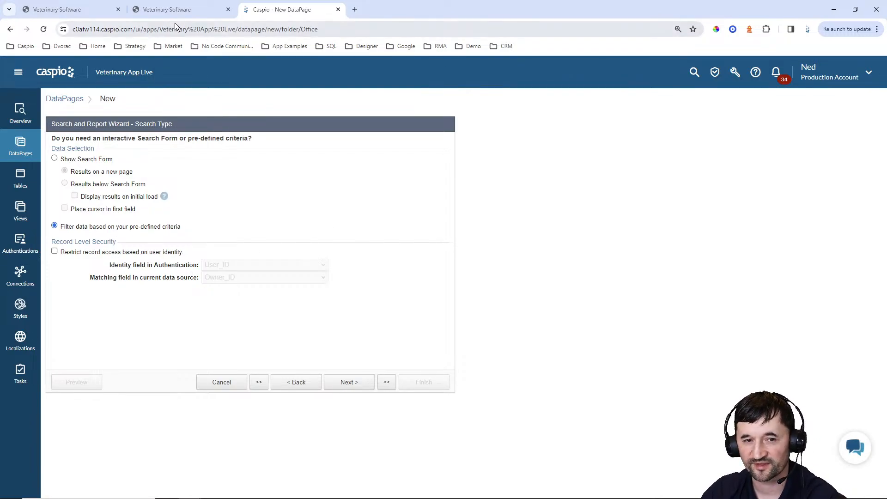
click(169, 10)
Open the first owner's live details page and select the oid value in its address
click(10, 29)
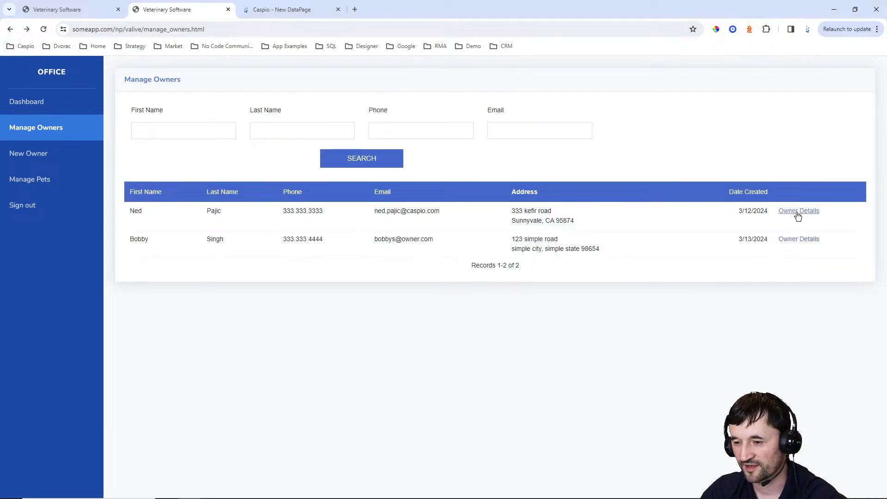
click(797, 212)
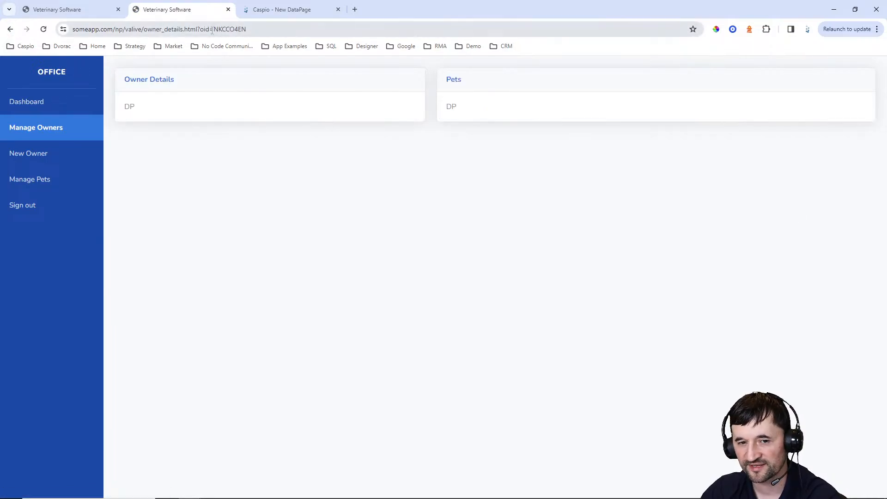
drag(212, 30, 273, 31)
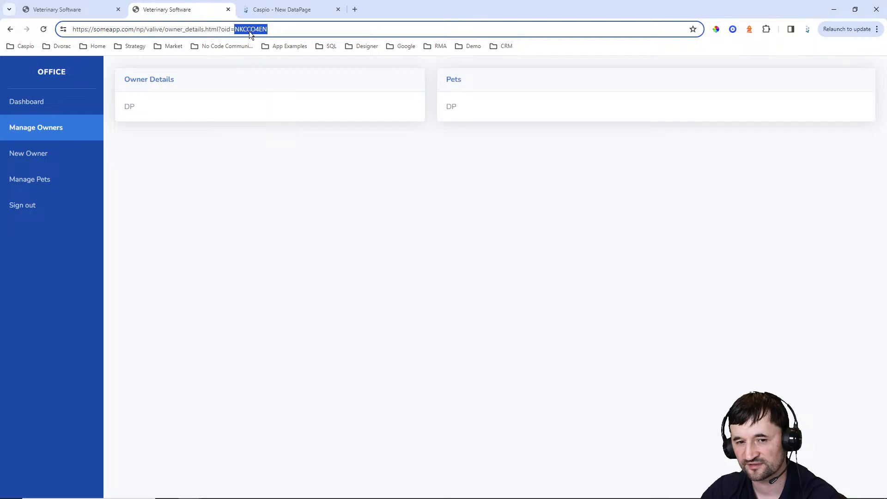
click(271, 12)
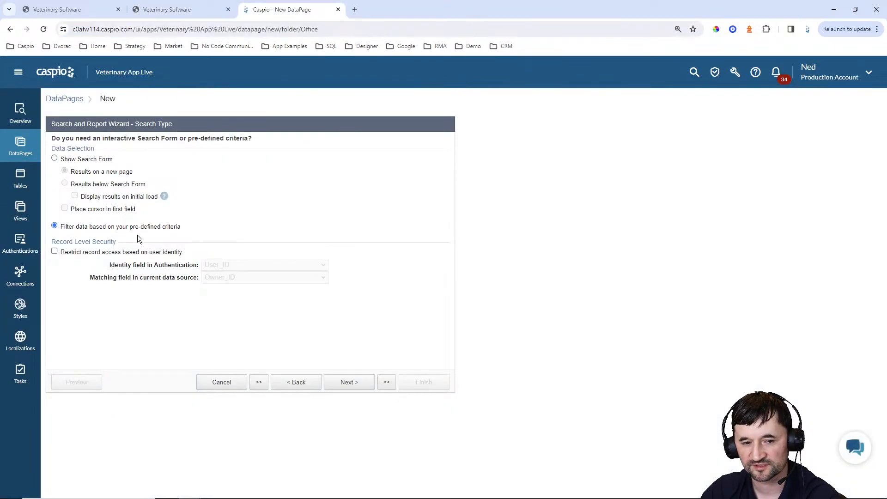
Add Owner_ID as the filter field, receiving its value from an external parameter
click(351, 382)
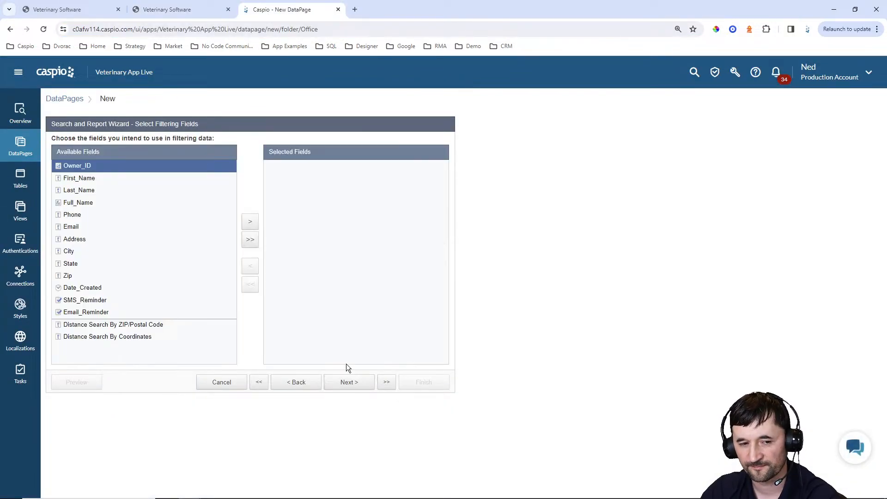
click(251, 222)
click(349, 382)
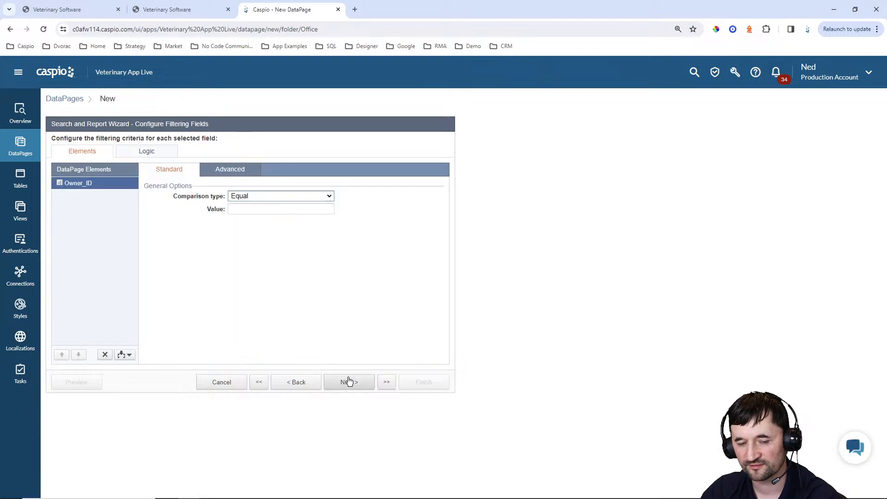
click(229, 170)
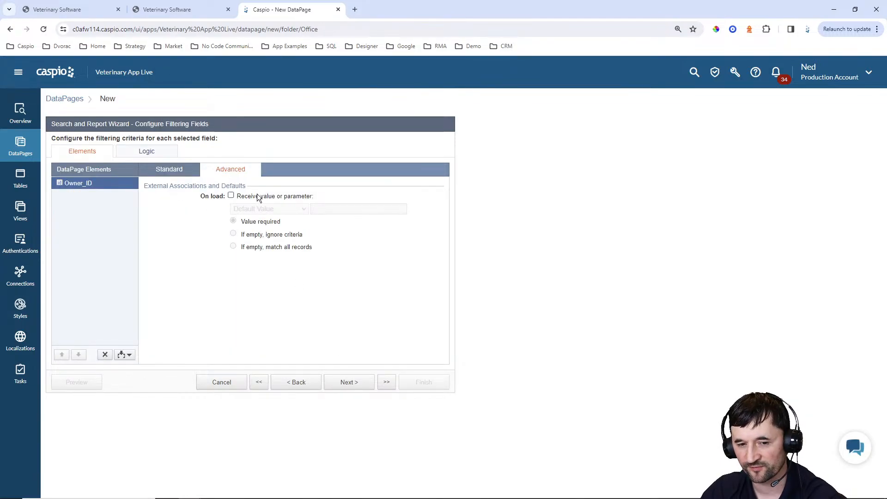
click(231, 196)
click(260, 208)
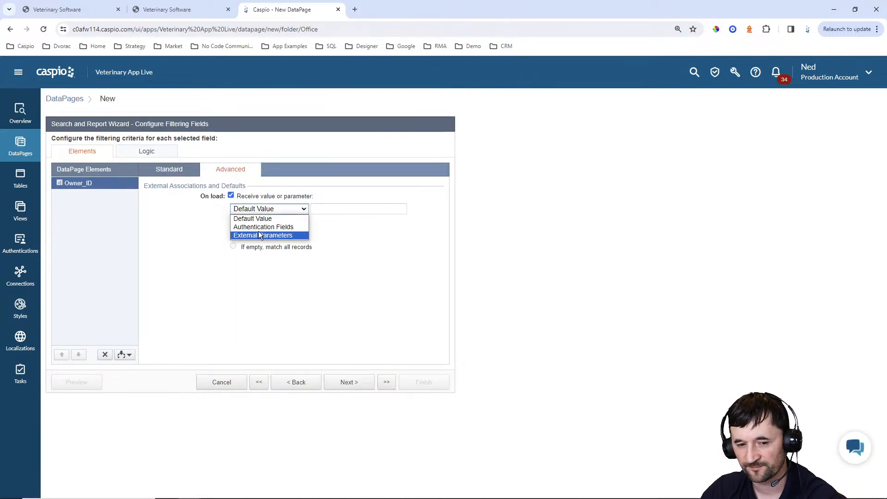
click(259, 230)
click(260, 209)
click(262, 235)
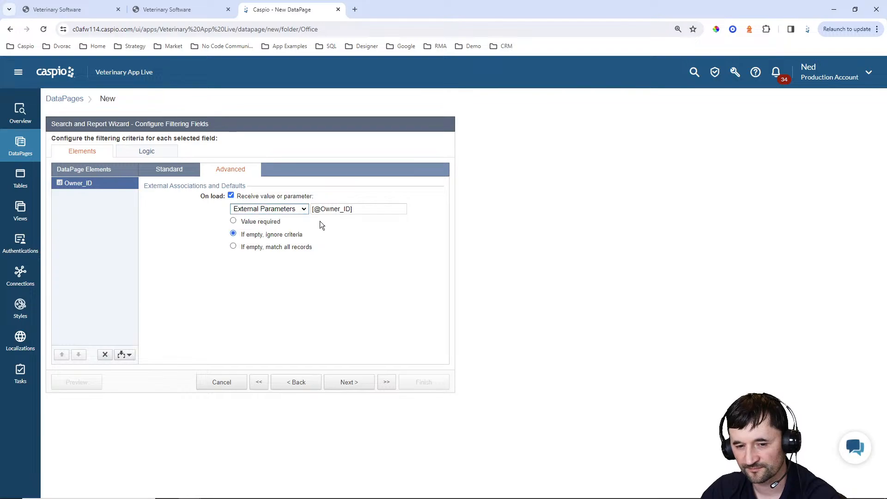
drag(320, 208, 348, 212)
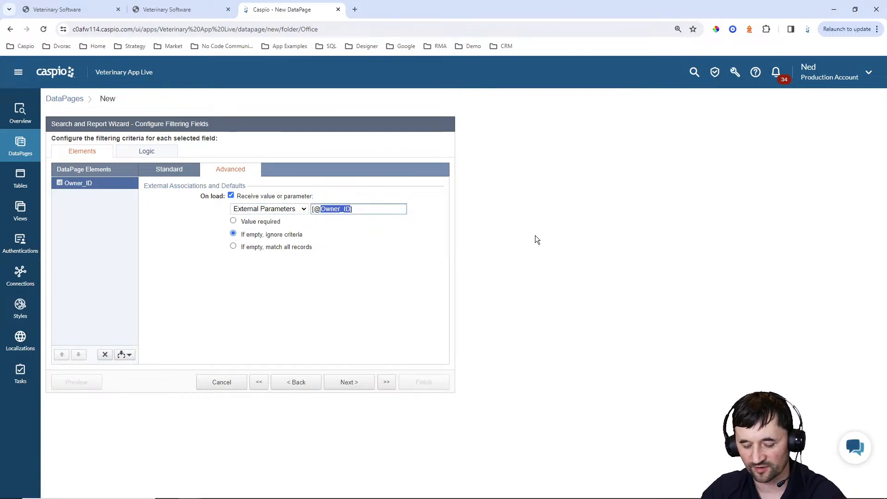
text(oid)
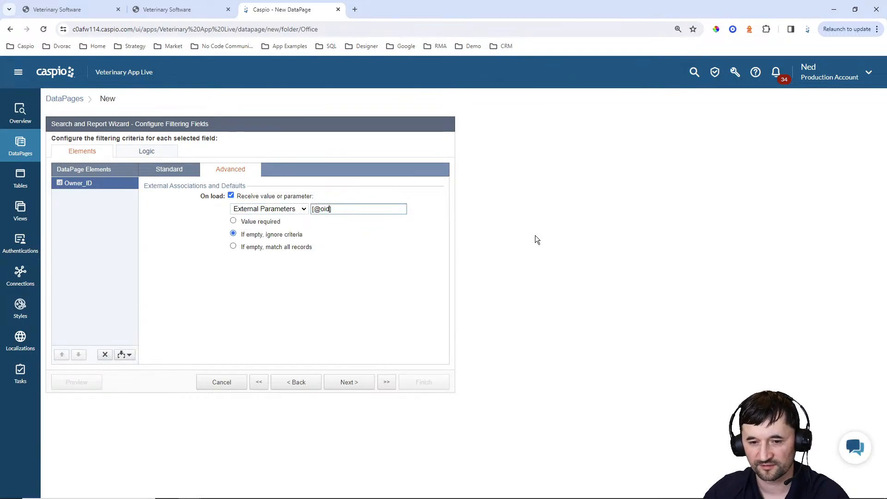
click(266, 222)
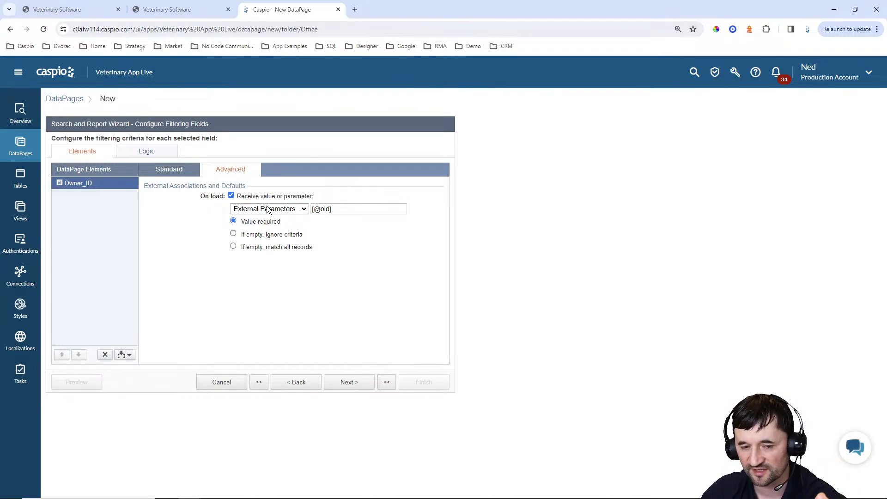
drag(260, 197, 278, 198)
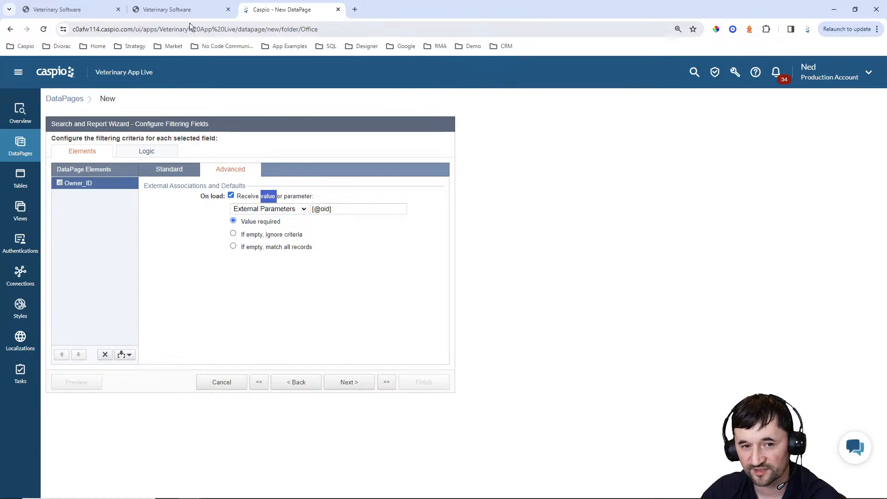
click(184, 9)
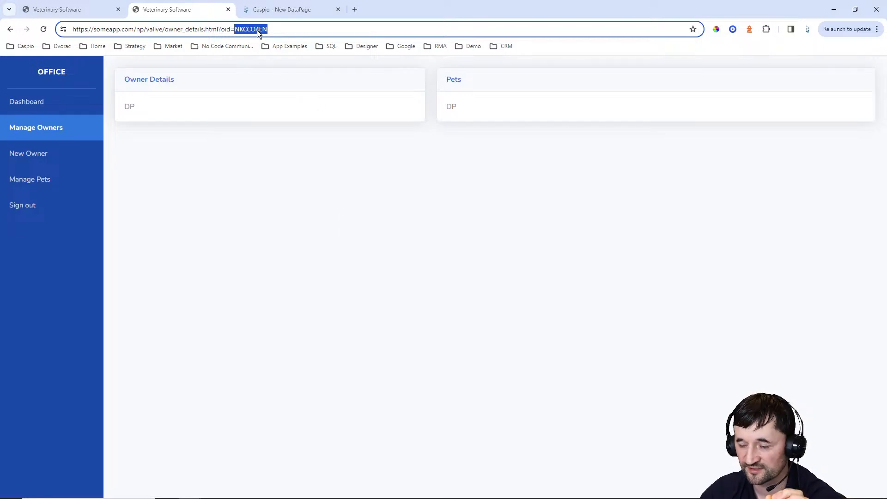
click(280, 9)
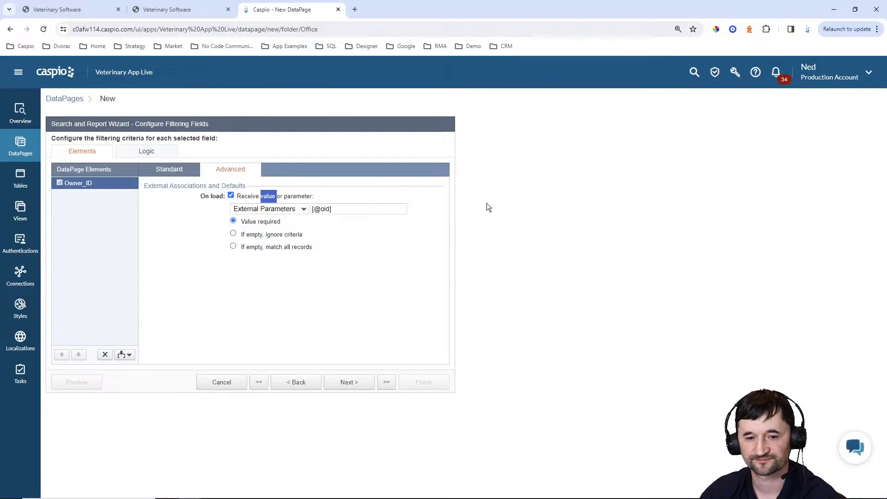
click(349, 386)
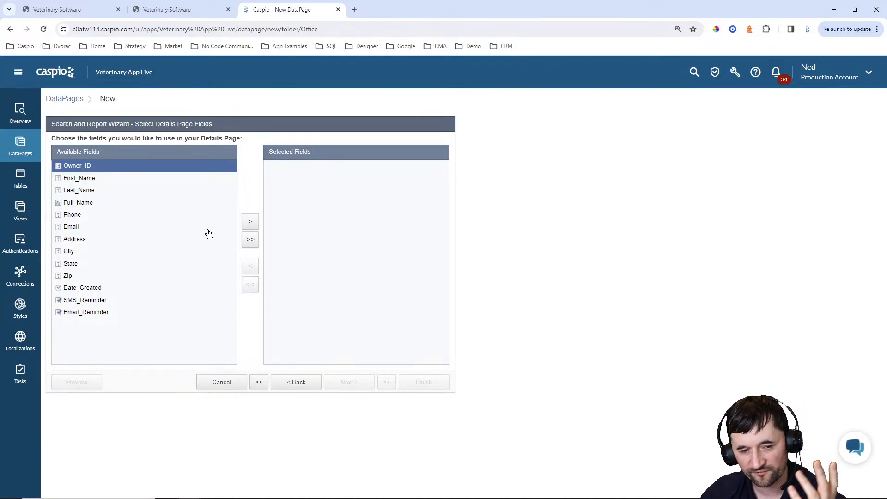
Add First_Name through Zip, Date_Created and both reminder fields to the details page
click(94, 179)
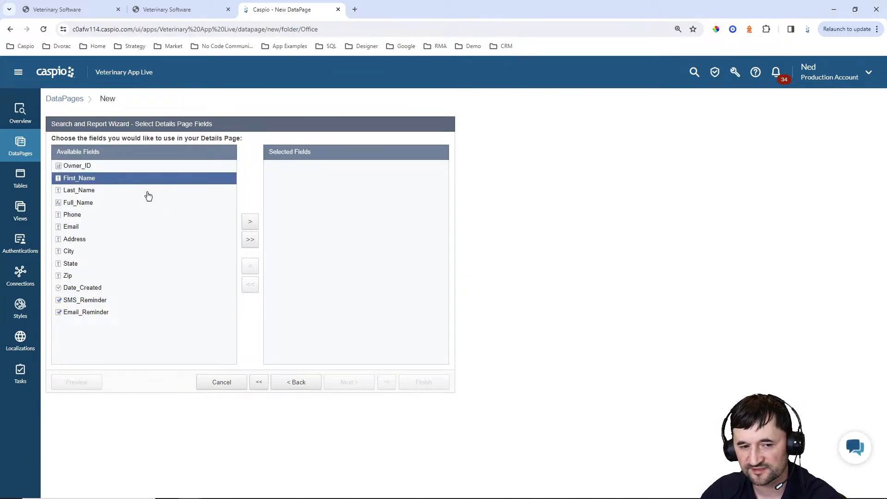
click(249, 223)
click(249, 223)
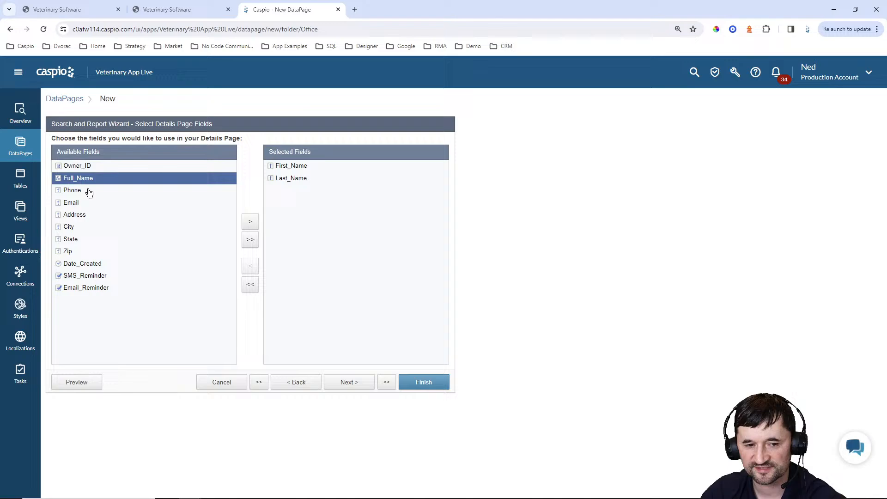
click(250, 223)
click(250, 224)
click(250, 224)
click(250, 223)
click(249, 225)
click(249, 225)
click(249, 224)
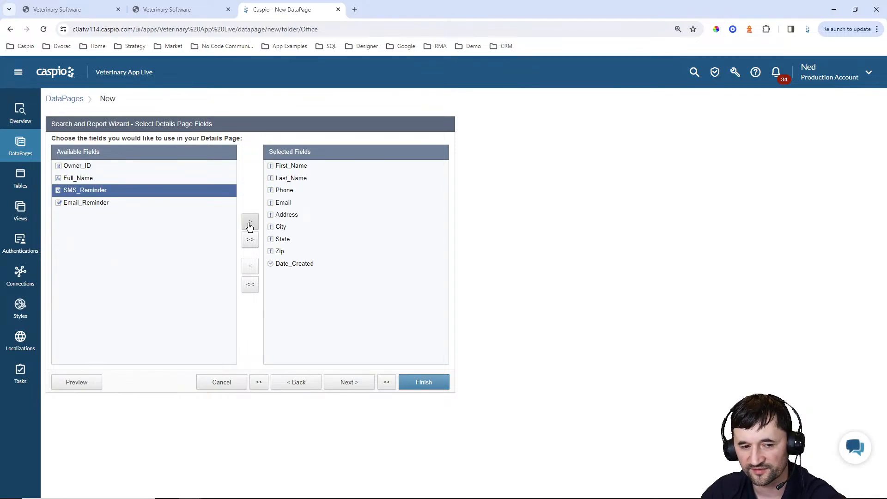
click(250, 225)
click(250, 224)
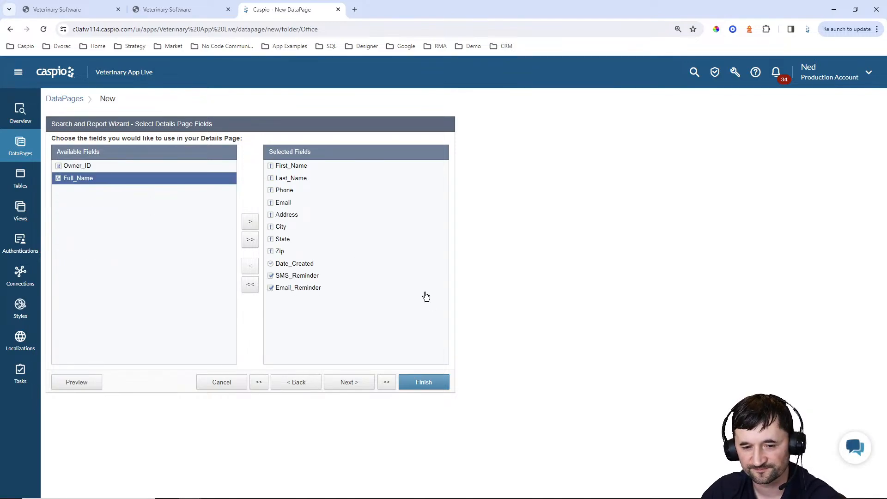
click(357, 383)
Move Date_Created to the top of the field list, above First_Name
click(91, 298)
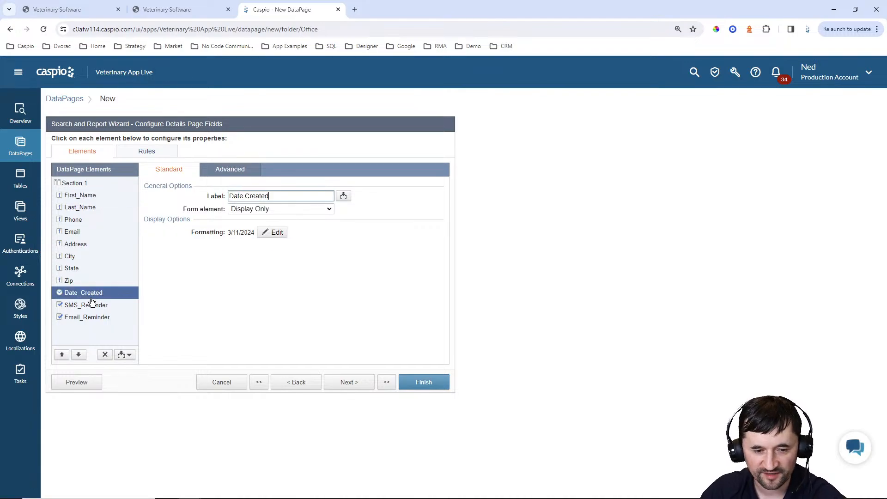
click(66, 354)
click(66, 354)
click(67, 354)
click(67, 353)
click(66, 354)
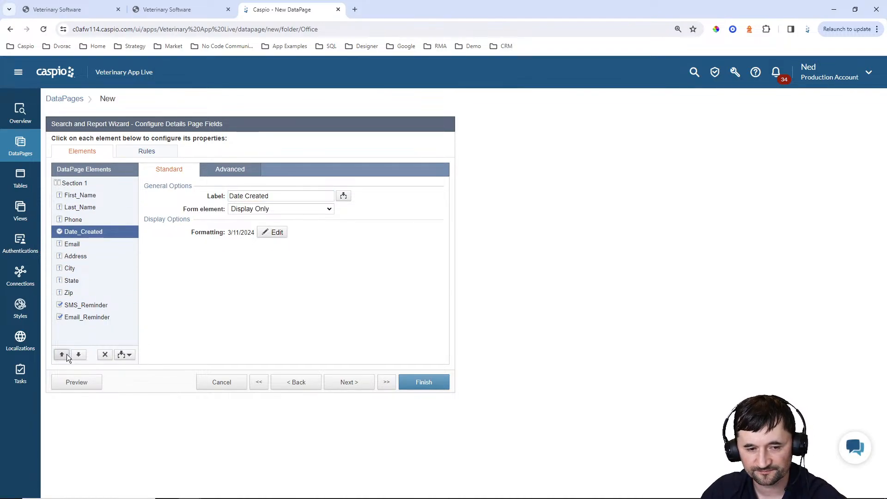
click(67, 354)
click(66, 354)
click(67, 354)
Make First_Name and Last_Name required editable text fields
click(81, 207)
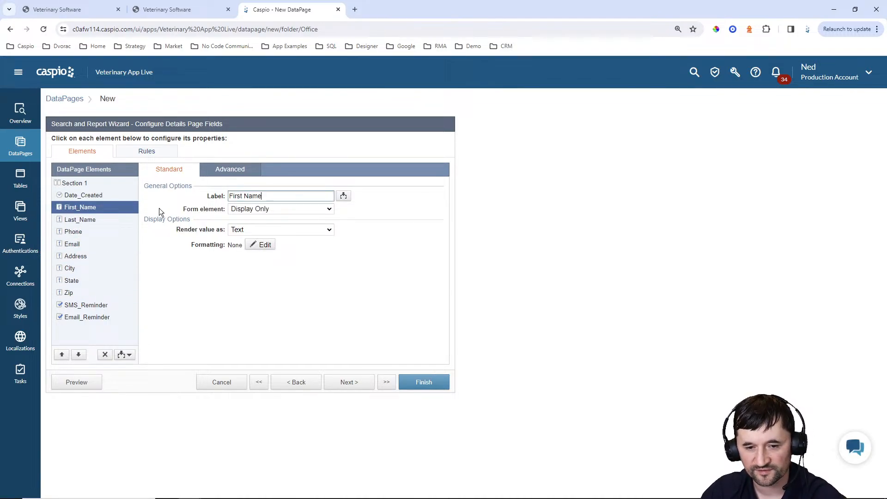
click(256, 209)
click(257, 228)
click(231, 228)
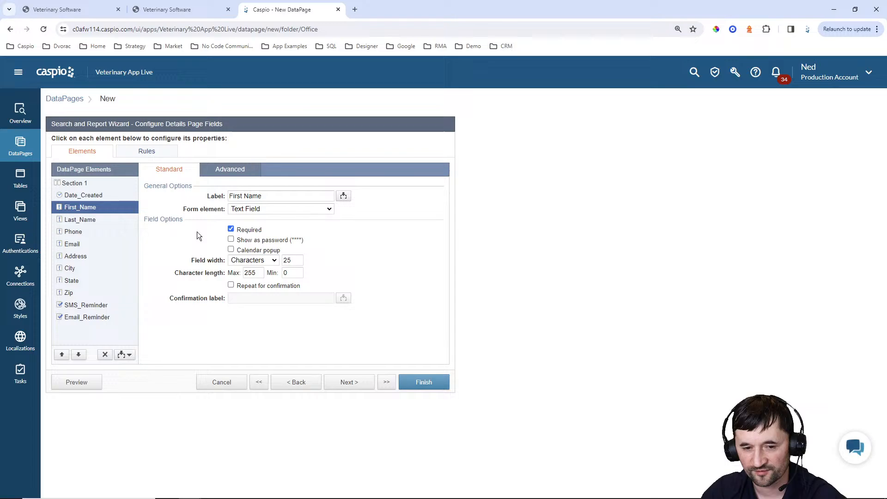
click(110, 220)
click(257, 208)
click(262, 226)
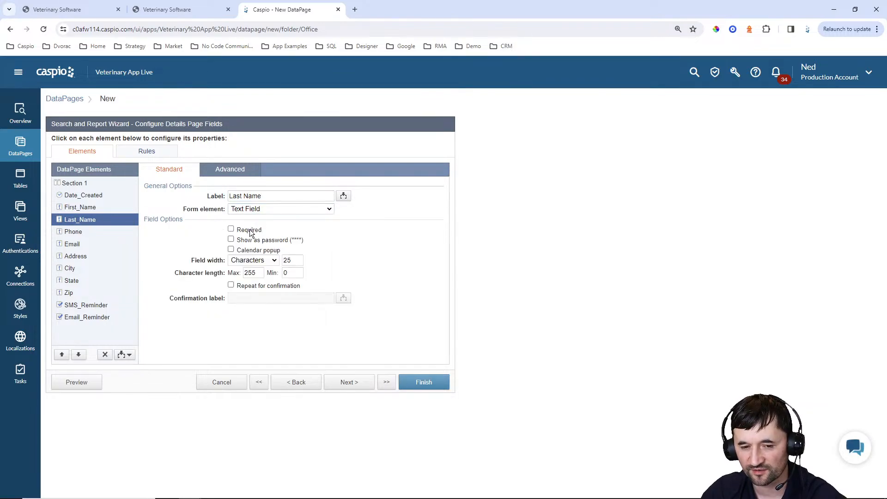
click(250, 229)
Make Phone an editable text field and Email a required text field
click(109, 233)
click(257, 209)
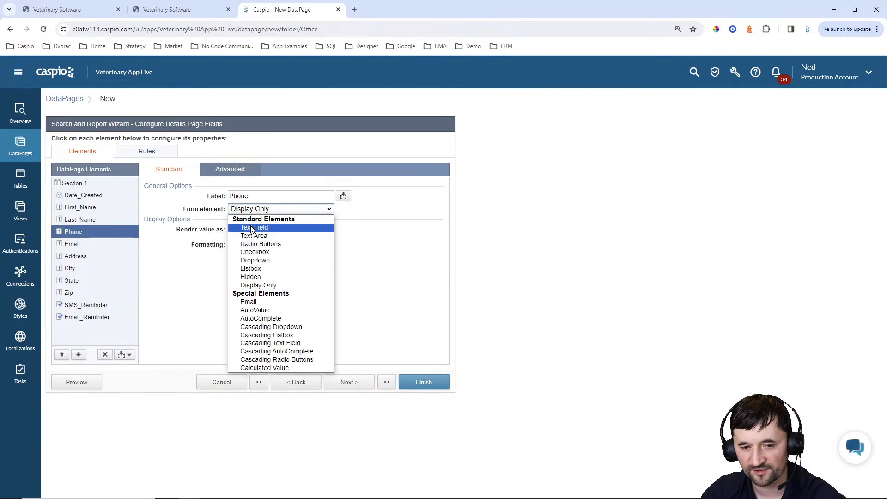
click(248, 230)
click(111, 244)
click(253, 209)
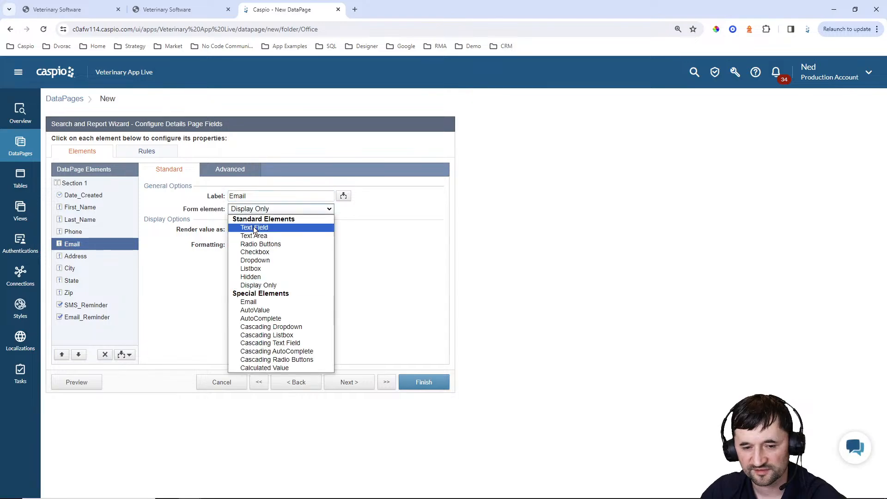
click(252, 229)
click(250, 229)
Make Address, City, State and Zip editable text fields
click(111, 256)
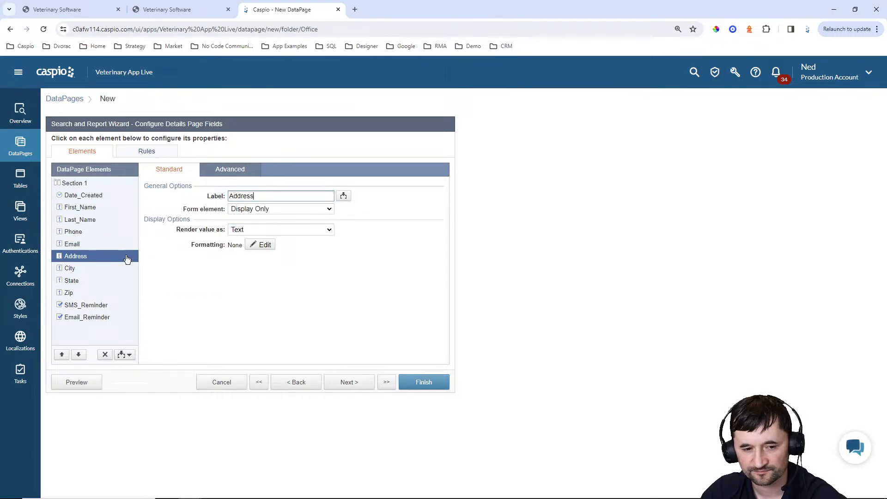
click(258, 209)
click(252, 228)
click(92, 269)
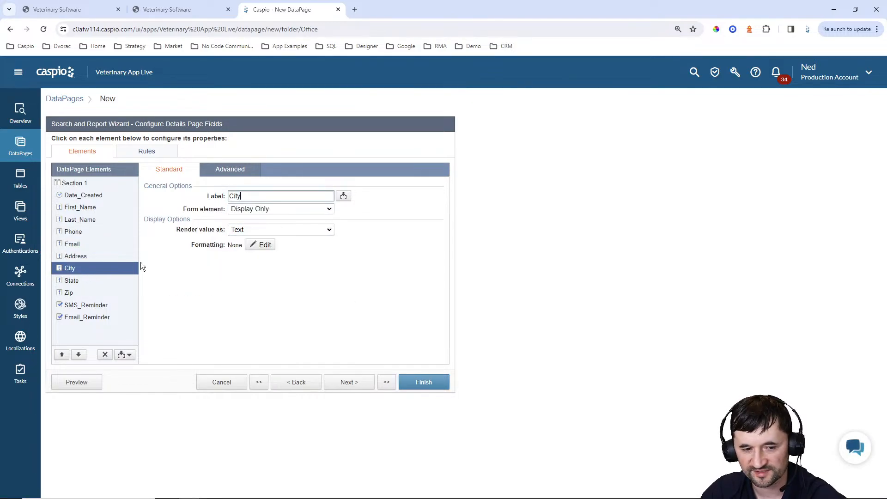
click(244, 209)
click(252, 228)
click(99, 280)
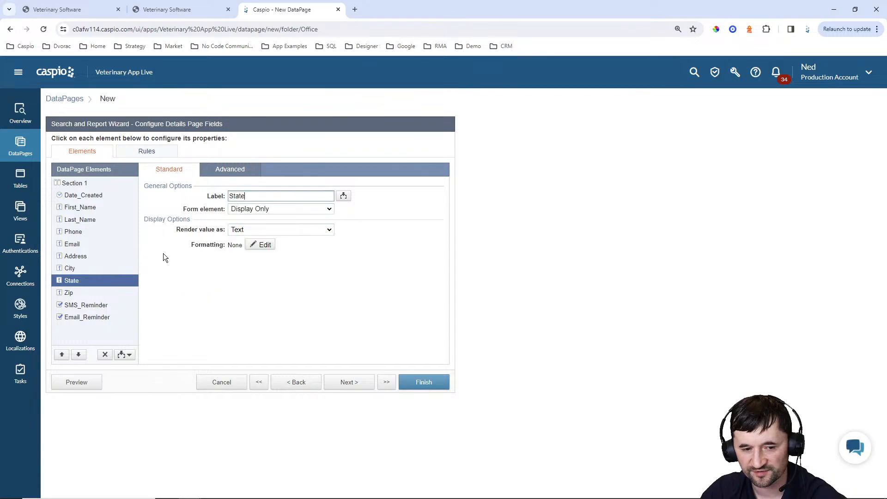
click(252, 209)
click(254, 227)
click(69, 292)
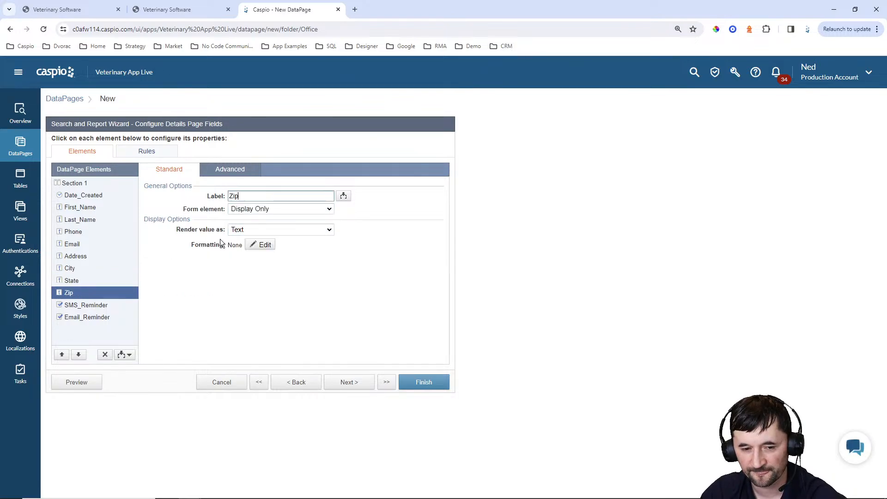
click(245, 208)
click(254, 228)
Turn SMS_Reminder into an unlabelled checkbox captioned 'Check to send an SMS remind…'
click(90, 305)
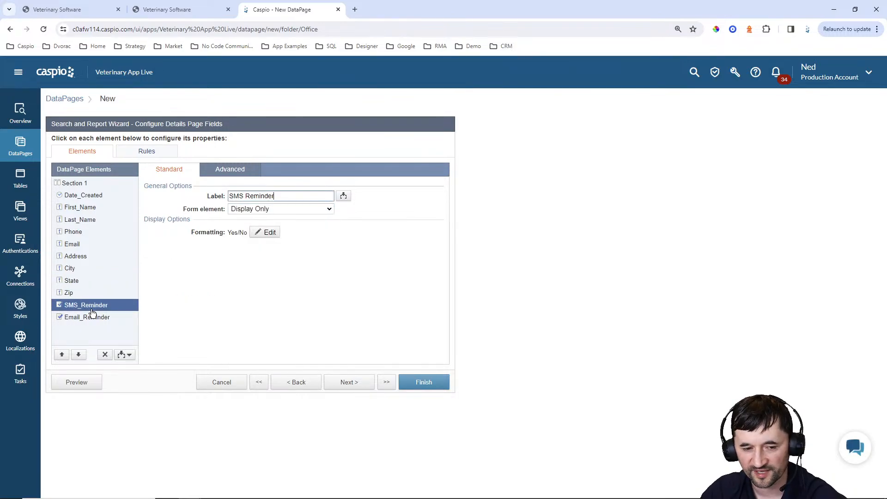
click(272, 211)
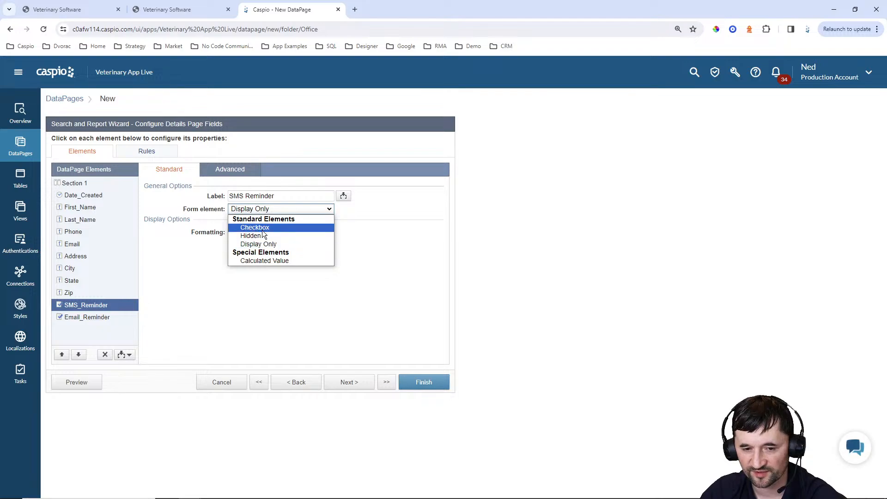
click(262, 230)
click(263, 241)
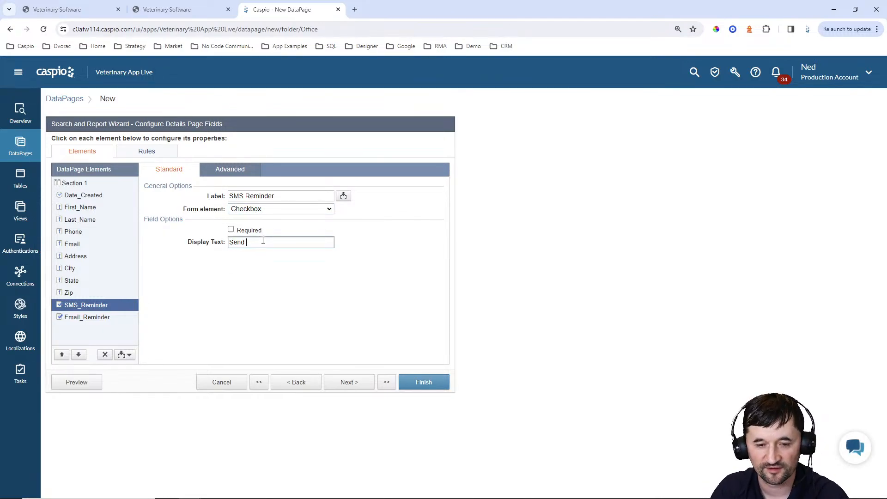
text(Send an SMS reminder)
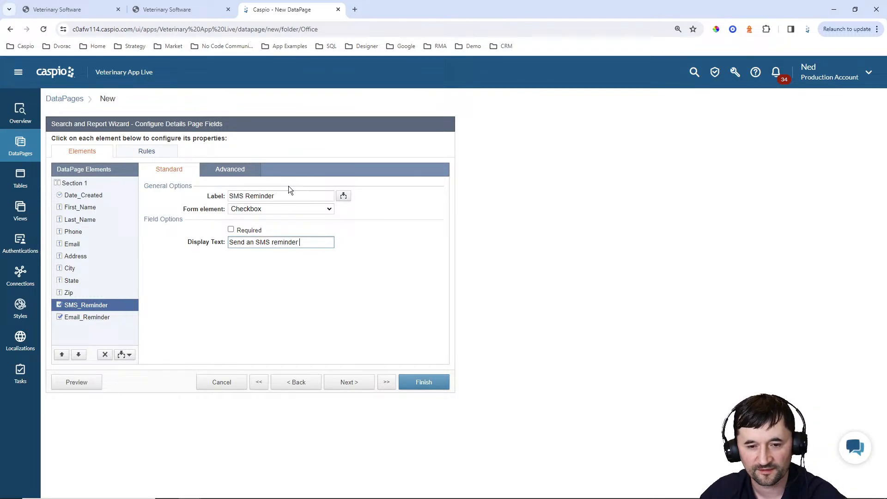
click(229, 169)
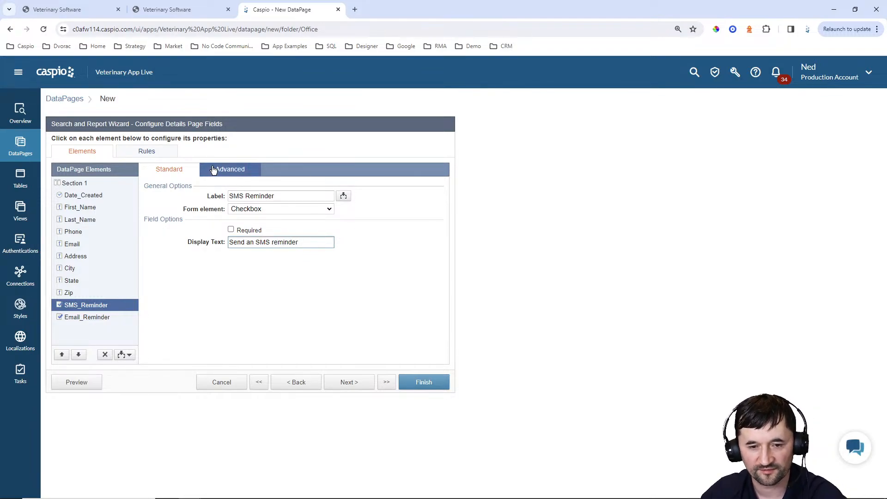
click(248, 230)
click(245, 256)
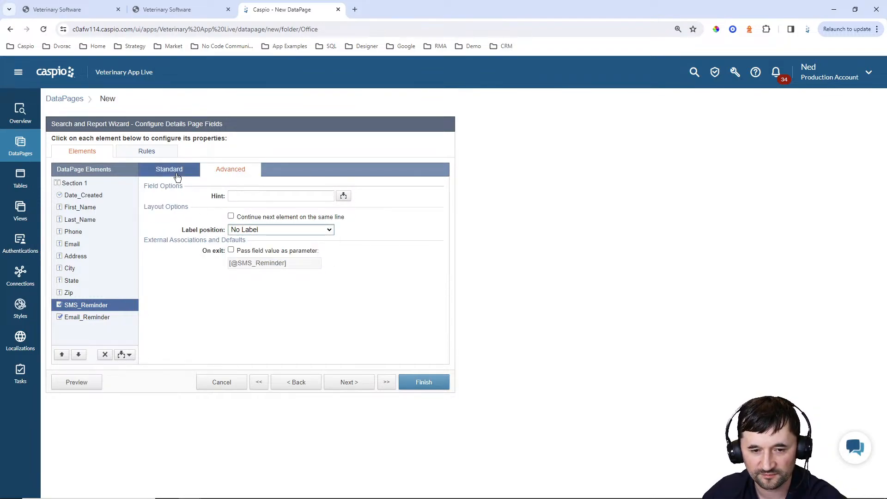
click(169, 169)
click(230, 242)
text(Check to Send an SMS reminder)
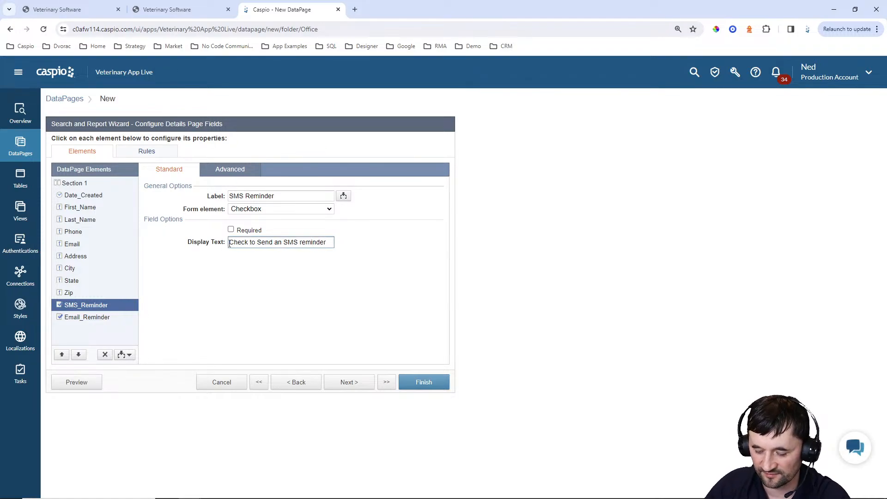
key(Delete)
text(s)
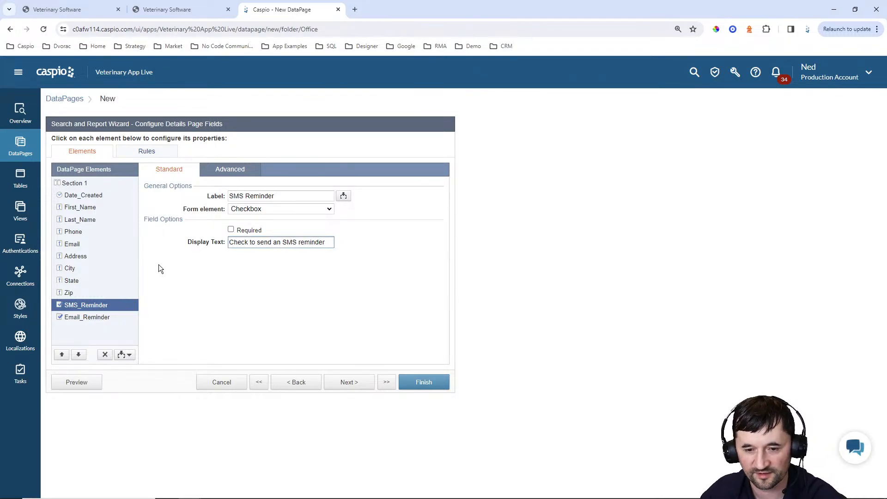
key(ctrl+a)
key(ctrl+c)
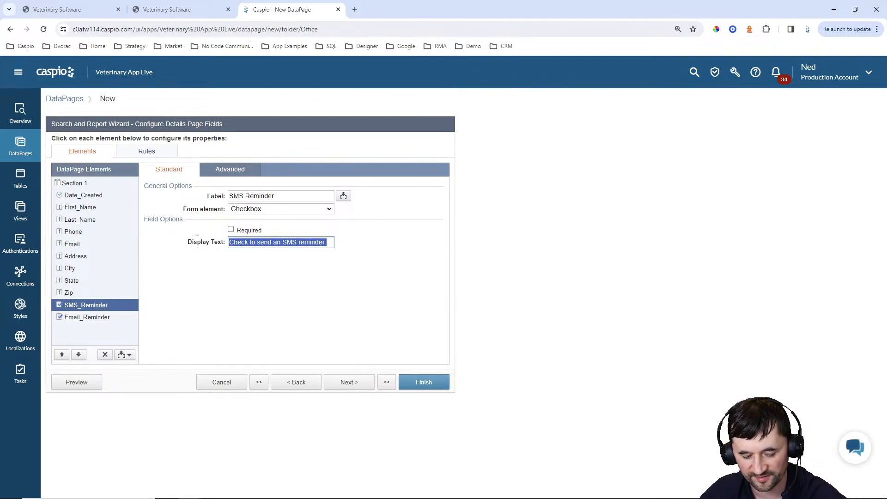
Turn Email_Reminder into an unlabelled checkbox with the same caption, using Email instead of SMS
click(127, 317)
click(257, 210)
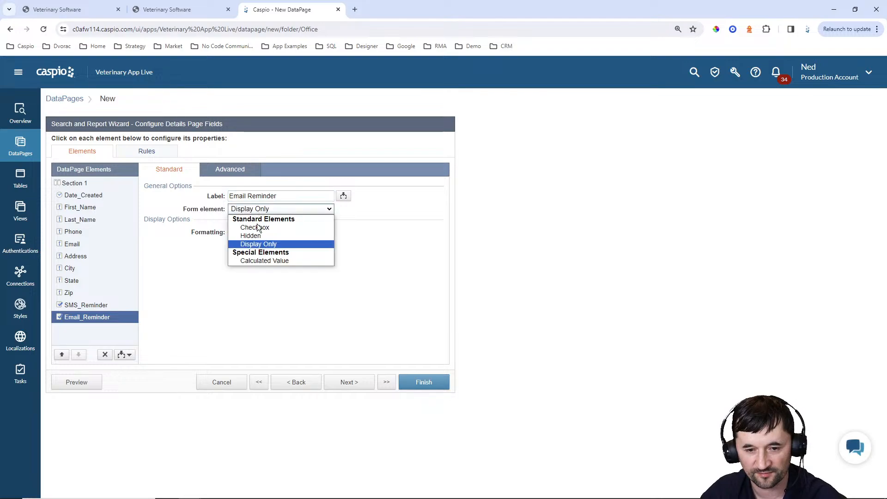
click(256, 228)
click(254, 243)
key(ctrl+v)
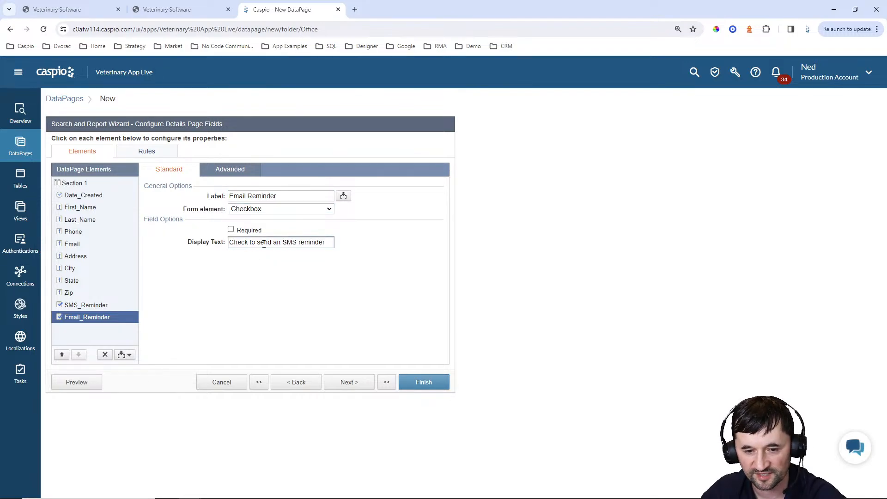
drag(293, 243, 297, 243)
text(Email)
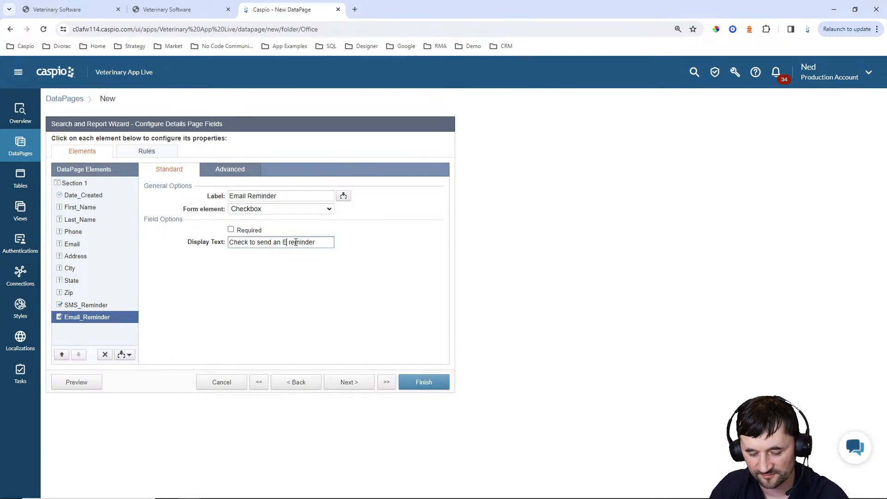
click(232, 170)
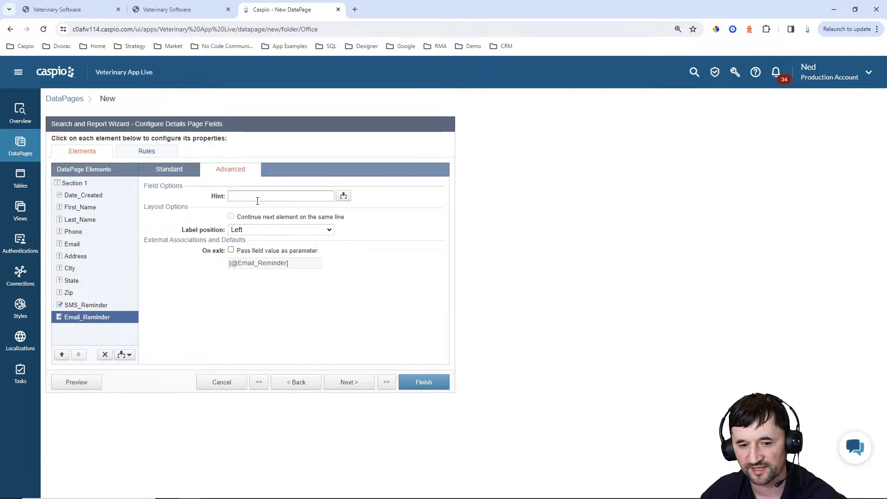
click(256, 229)
click(248, 256)
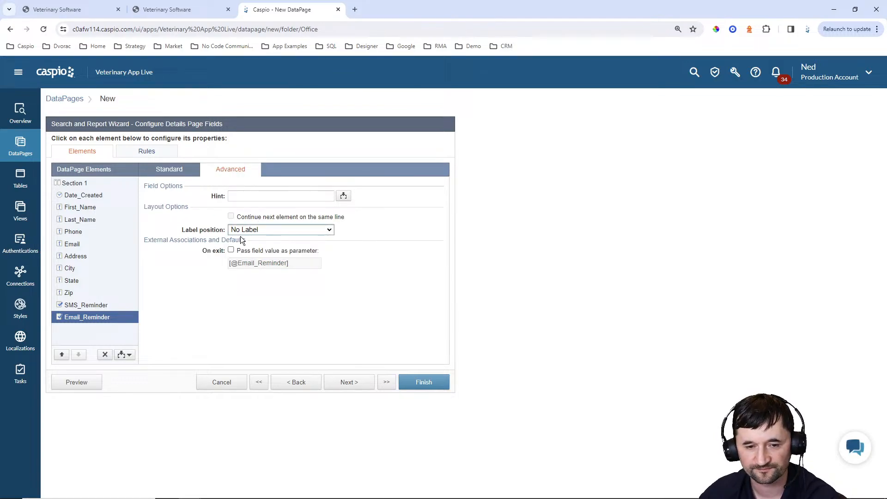
click(175, 173)
click(86, 305)
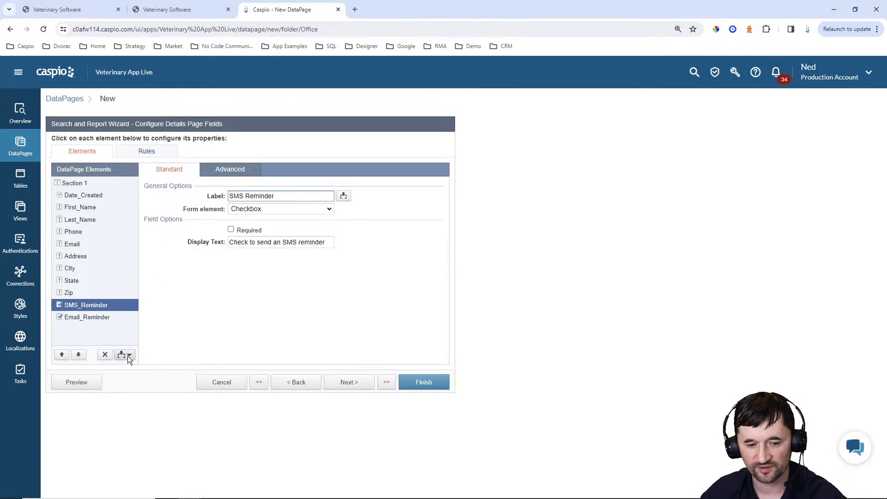
click(127, 356)
Add an HTML block above the reminders with a bold 'Manage SMS and Email notifications' heading
click(107, 381)
click(280, 258)
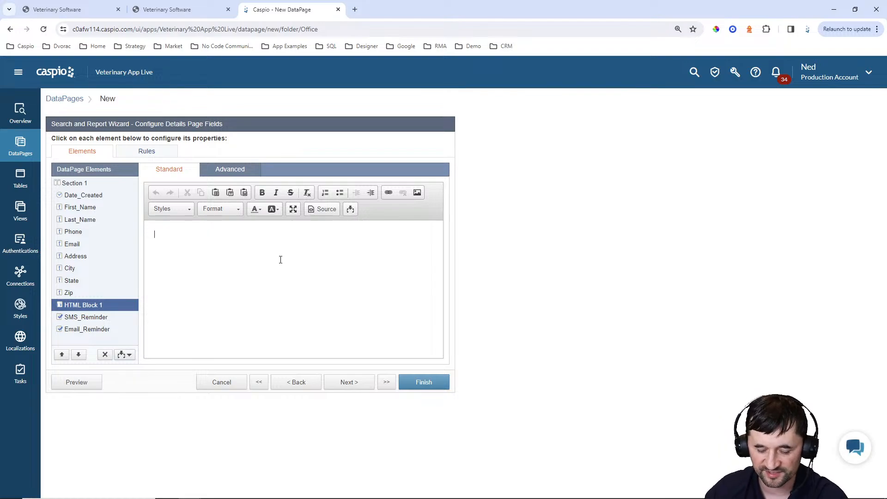
text(Manage SM)
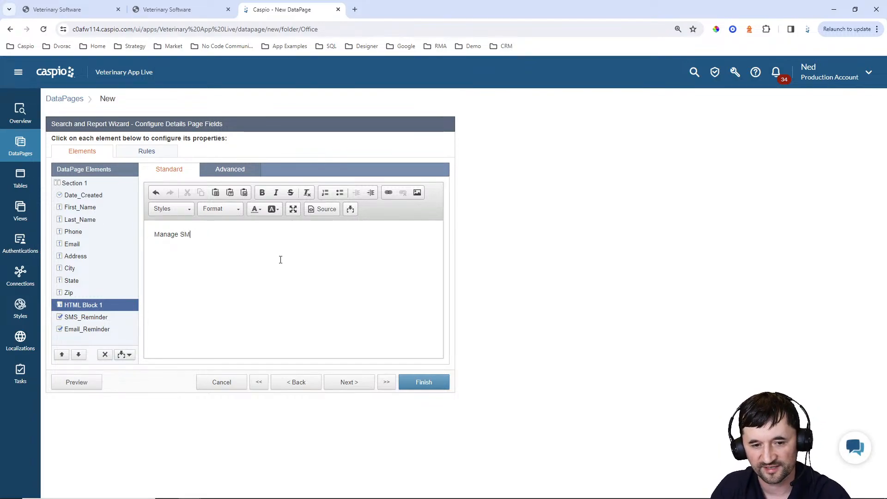
text(S and Email noti)
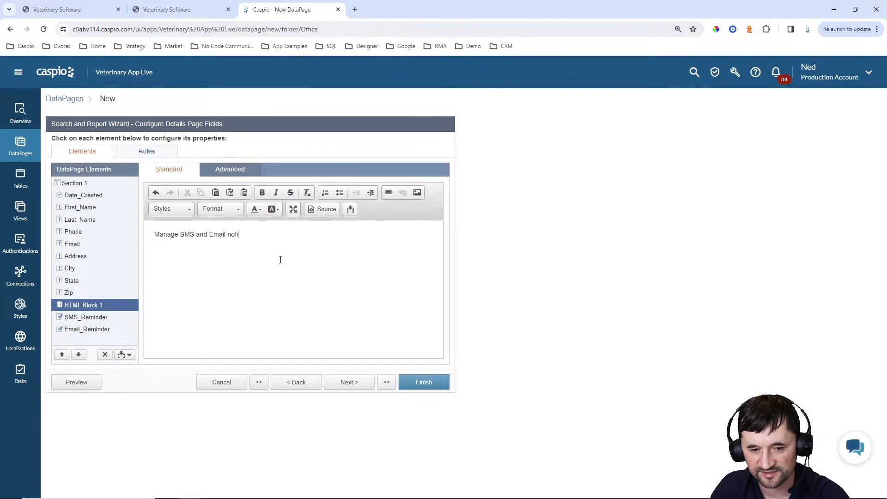
text(fications)
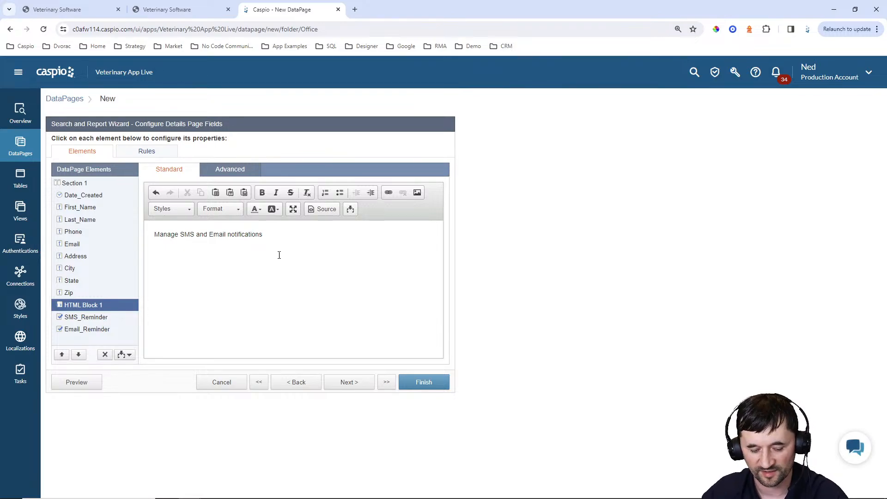
key(ctrl+a)
click(263, 195)
click(229, 206)
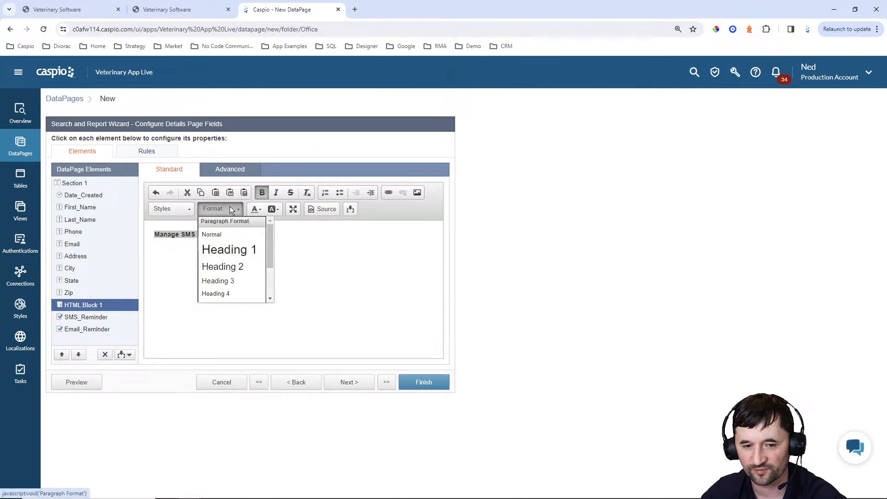
click(218, 279)
Add a second HTML block at the top with 'Owner Info' as Heading 3
click(76, 207)
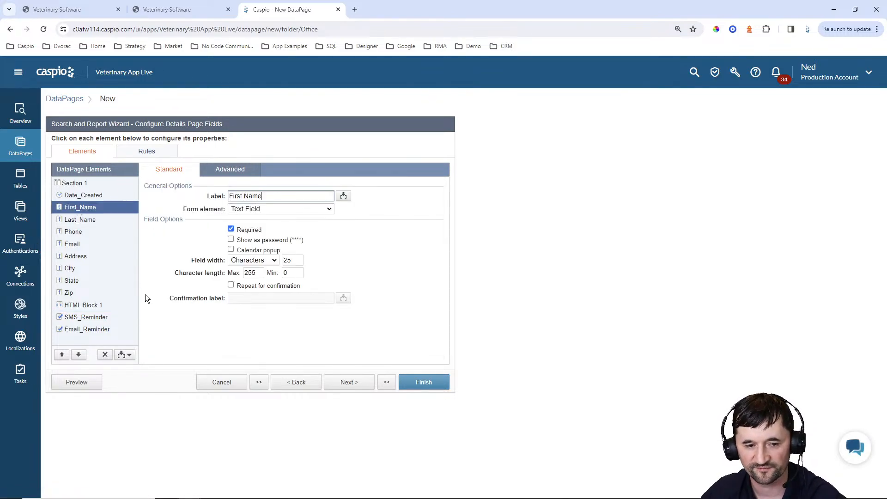
click(83, 196)
click(124, 354)
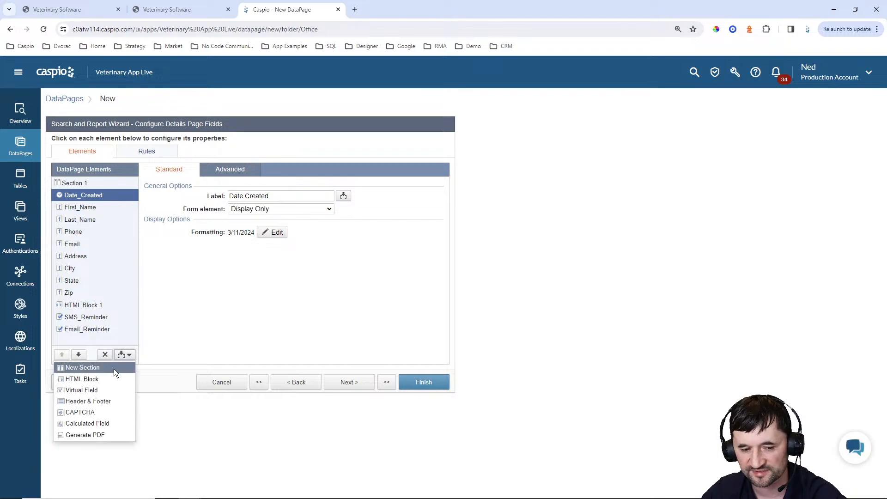
click(109, 378)
click(237, 246)
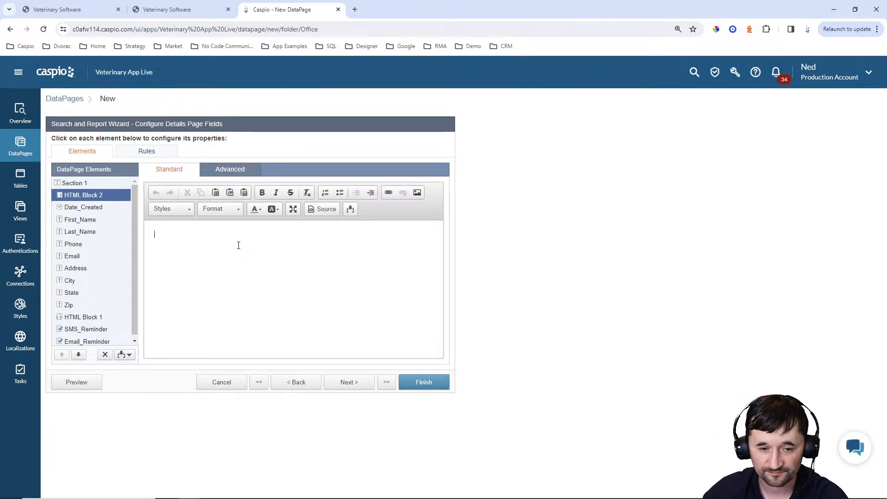
text(Owner Info)
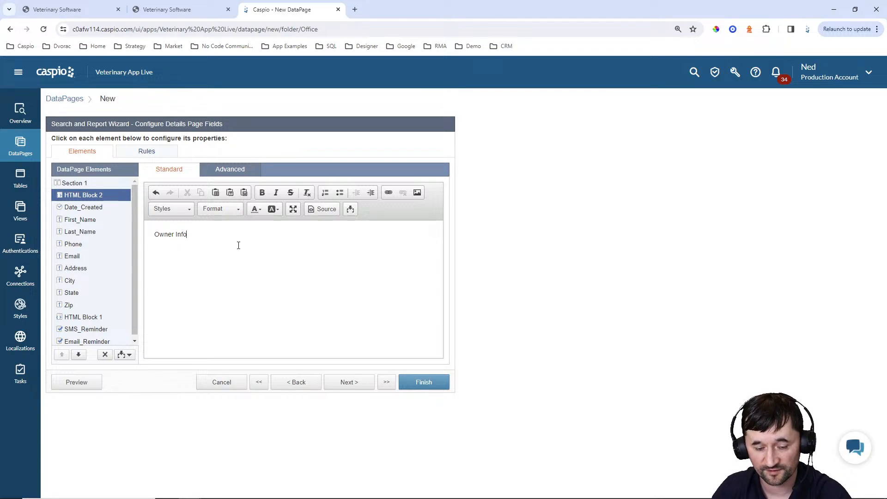
triple_click(227, 233)
click(231, 208)
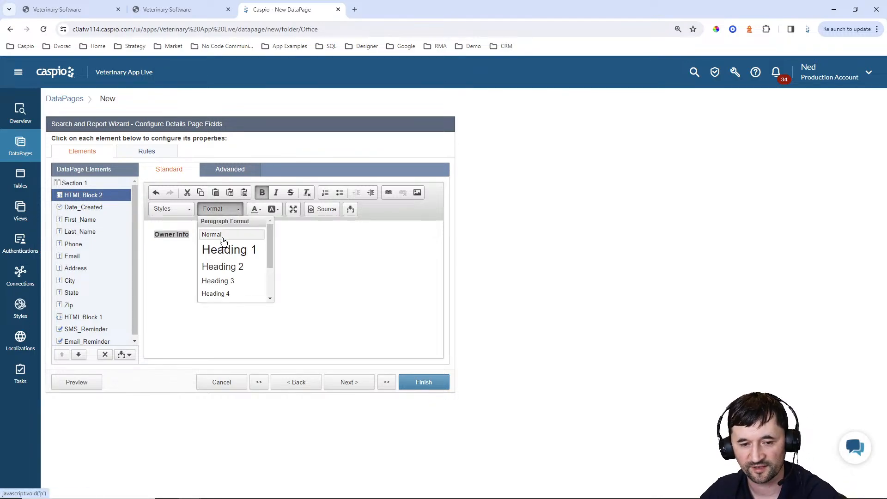
click(220, 279)
click(223, 240)
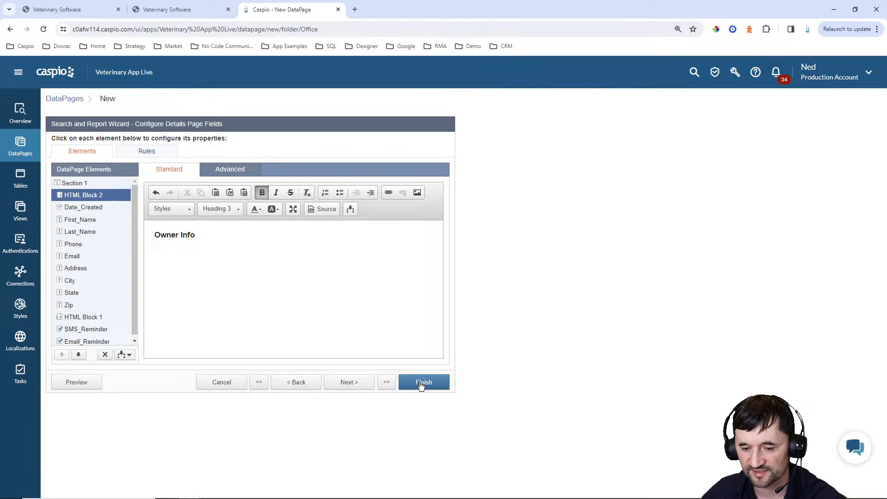
Disable next/previous record navigation and finish the Owner Details DataPage
click(349, 382)
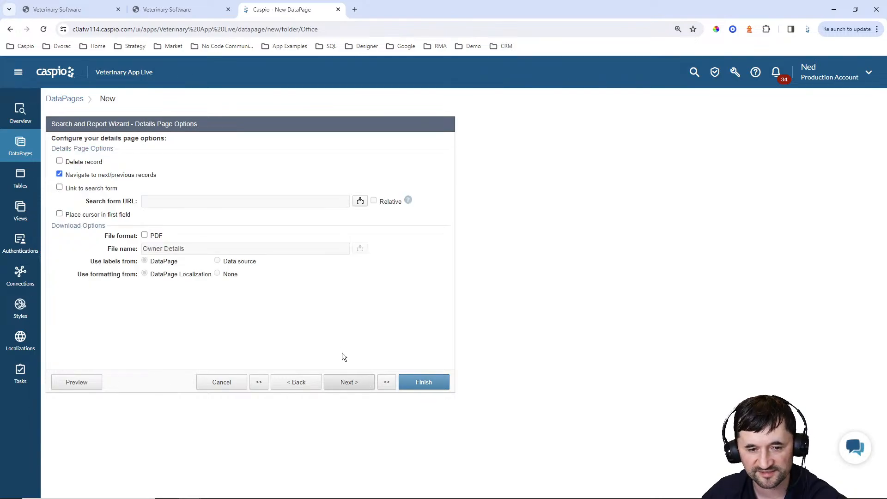
click(94, 176)
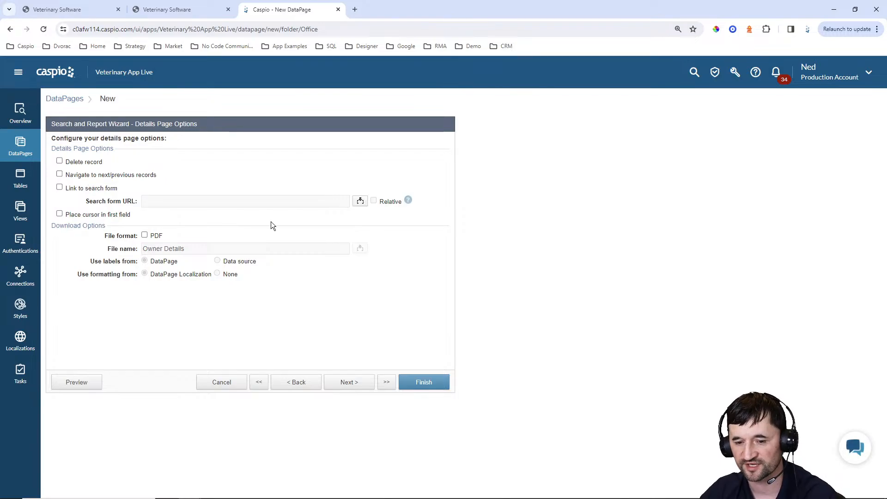
click(425, 382)
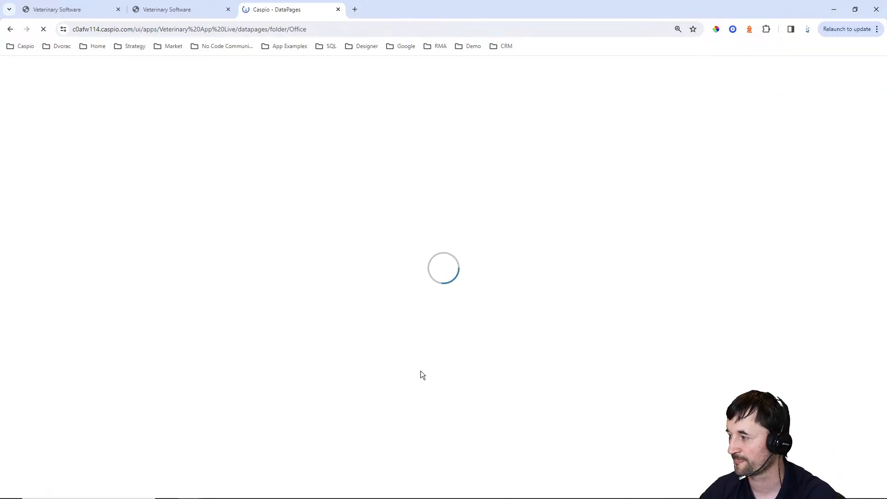
Enable deployment of Owner Details and copy its embed code
click(216, 260)
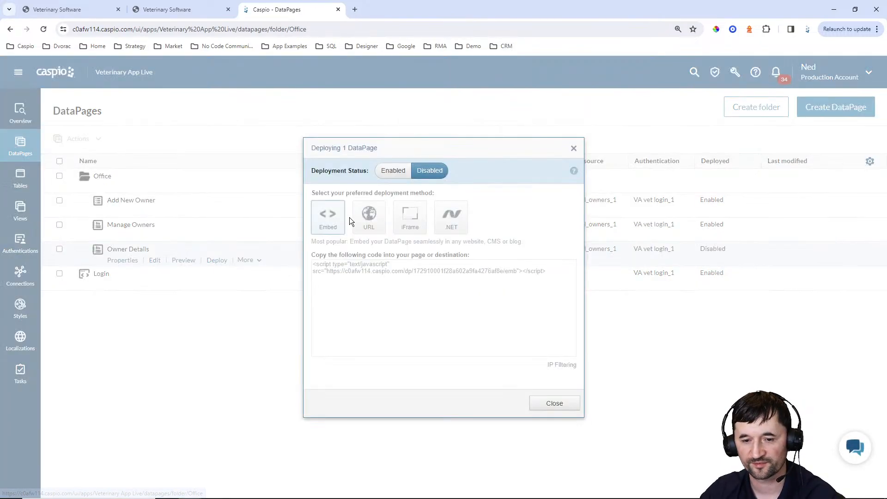
click(400, 171)
click(375, 269)
key(ctrl+c)
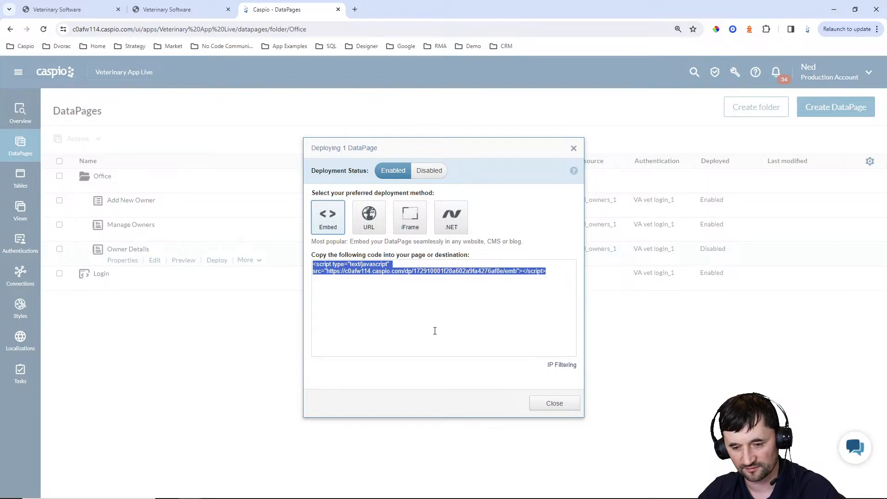
click(554, 403)
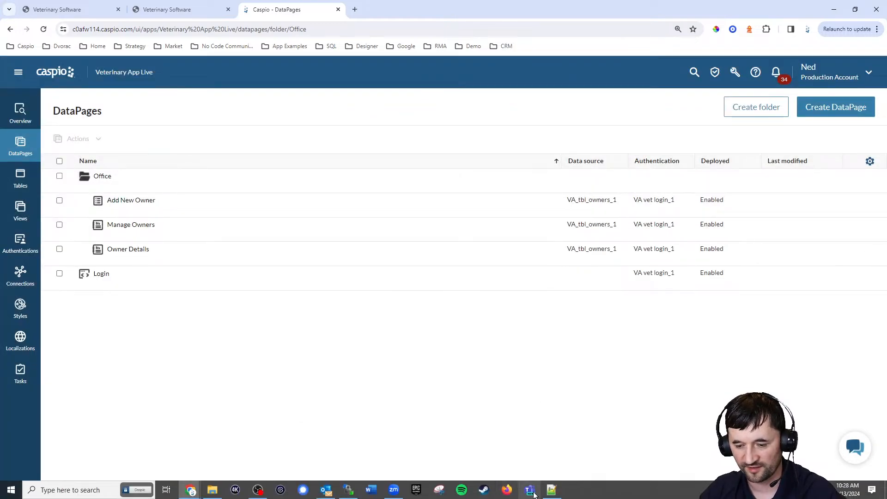
click(530, 490)
In owner_details.html, replace the DP placeholder in the Owner Details card with the DataPage embed script
click(190, 36)
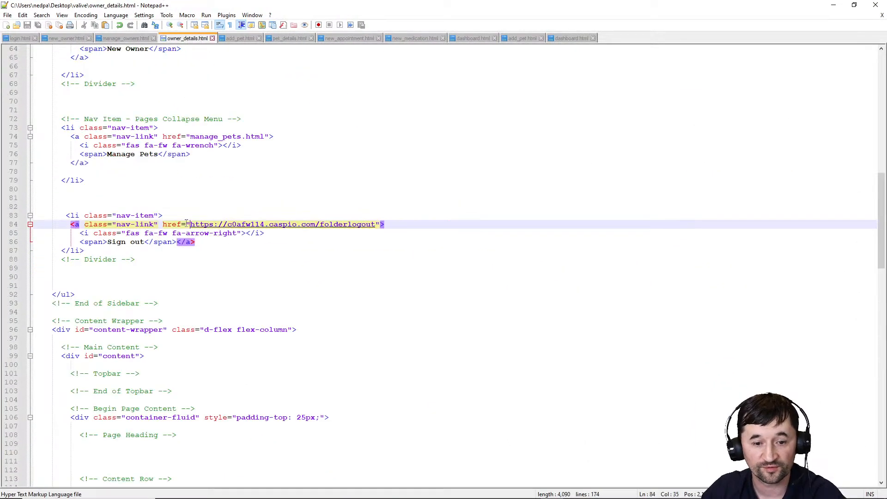
scroll(194, 250, down, 14)
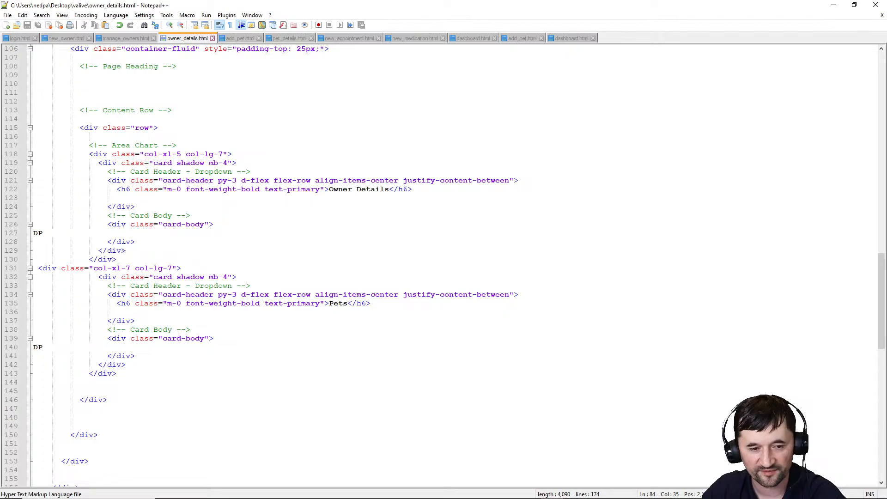
click(102, 237)
key(shift+Home)
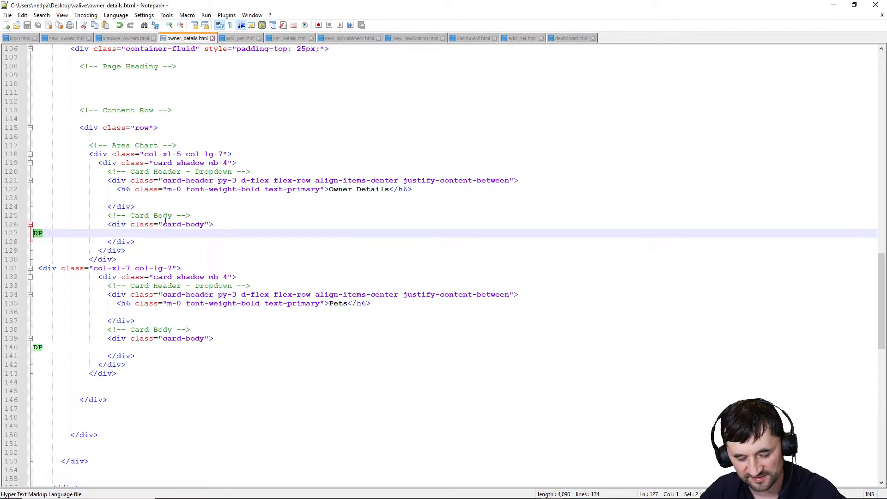
key(ctrl+v)
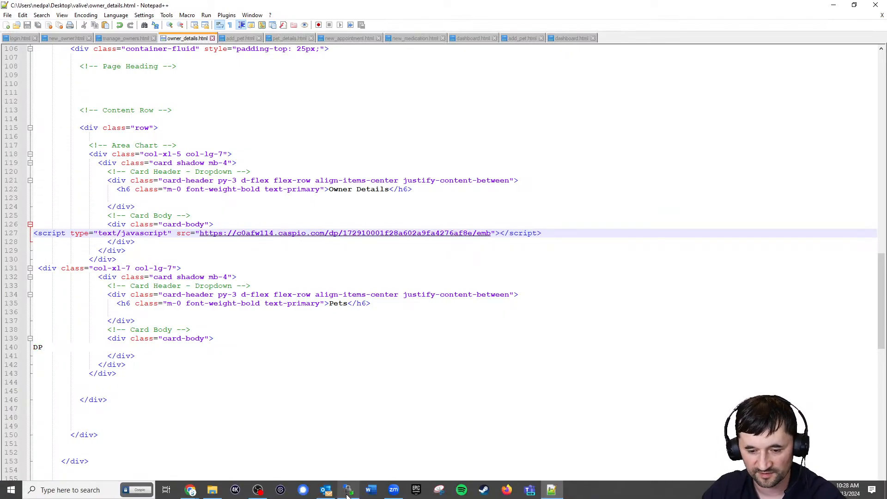
Upload owner_details.html to the server folder in WinSCP
click(349, 491)
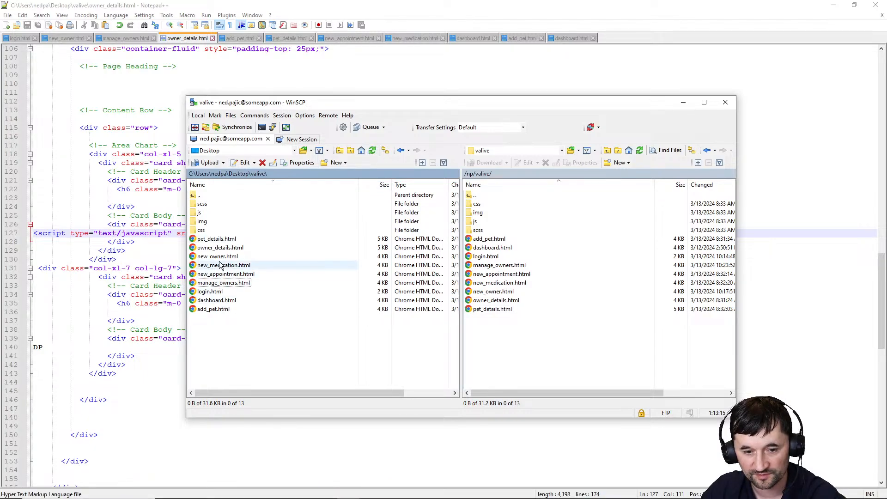
drag(219, 248, 251, 253)
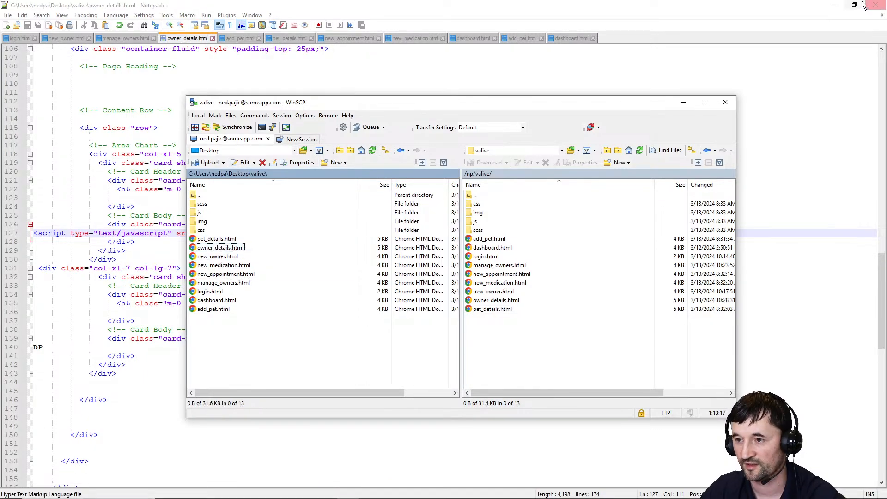
click(833, 5)
Reload the live owner_details page in Chrome and check the New Owner page
click(180, 10)
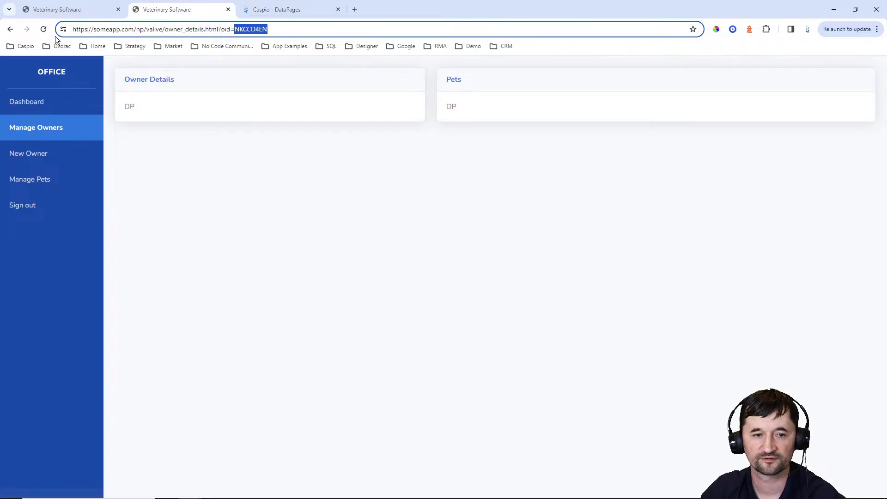
key(Return)
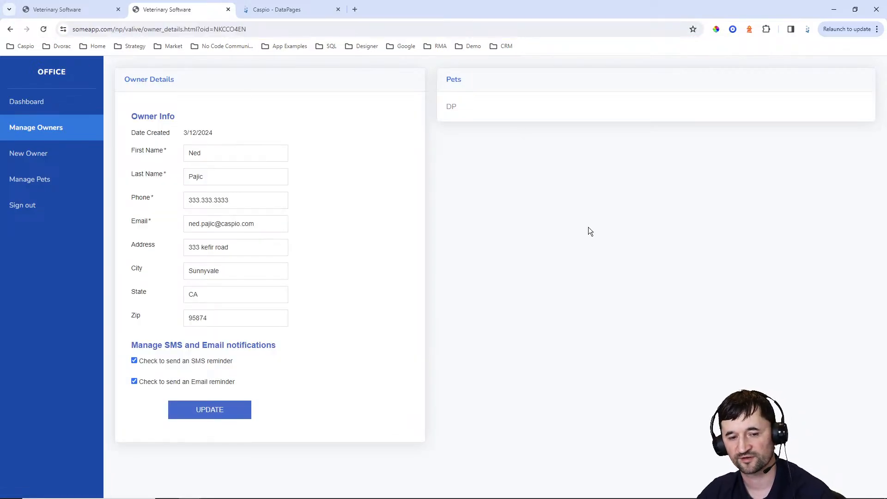
click(27, 154)
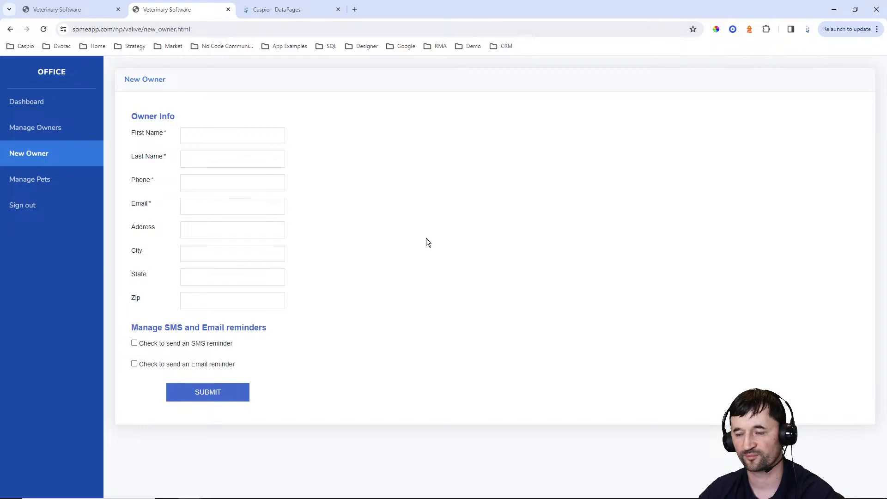
Open the first owner's details from Manage Owners and toggle the SMS reminder off and back on
click(48, 133)
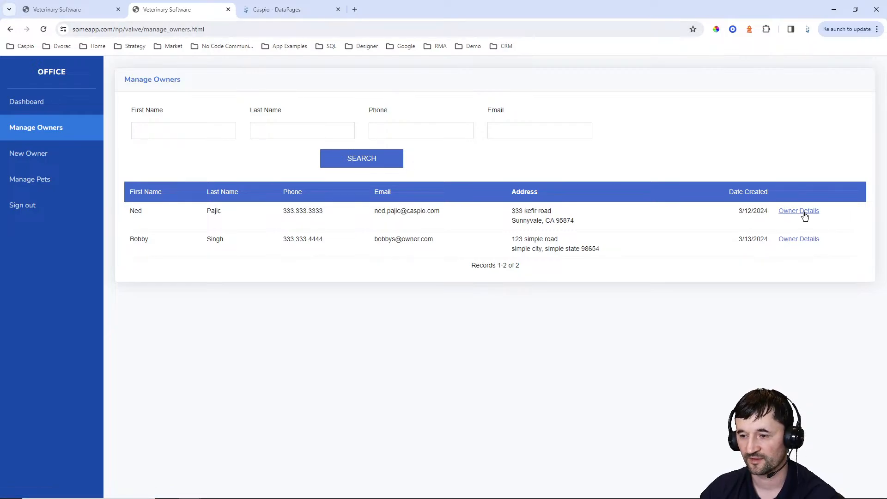
click(804, 215)
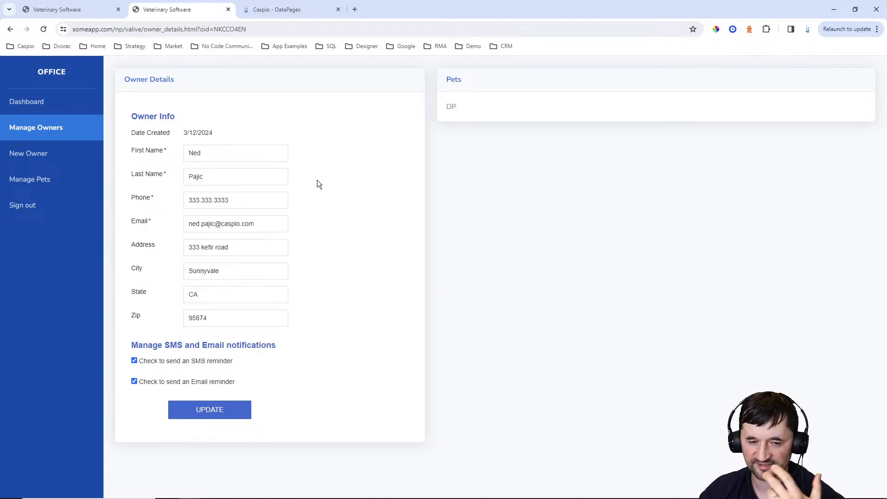
click(222, 361)
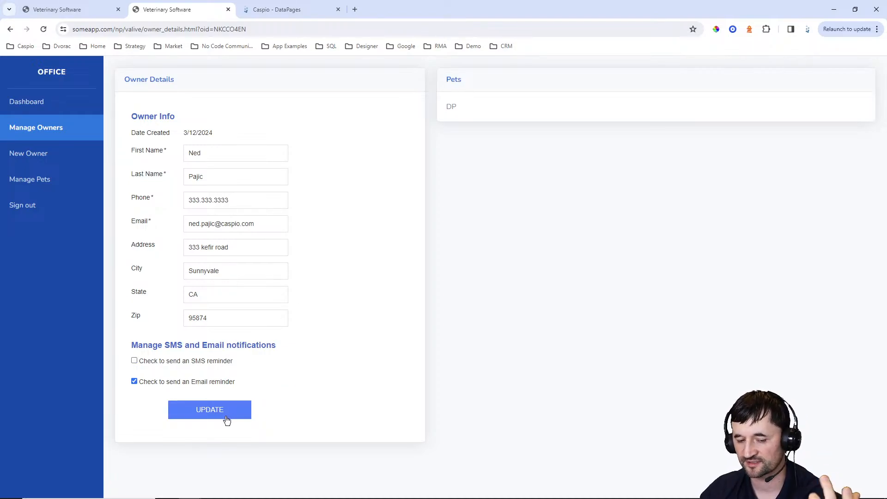
click(198, 361)
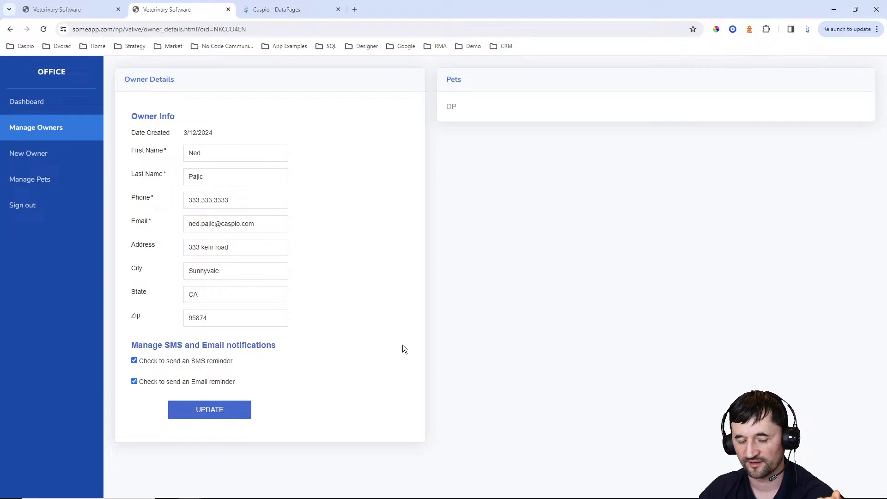
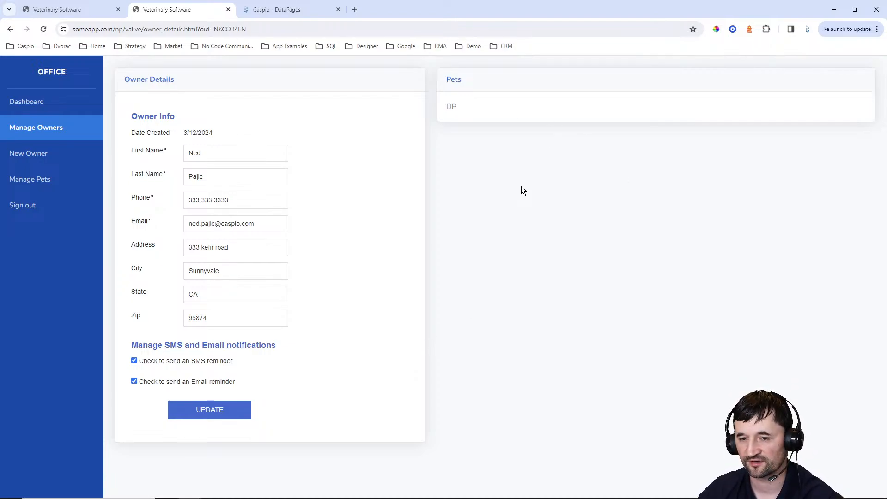
Start a new Tabular report DataPage in Caspio after previewing the List and Gallery types
double_click(220, 157)
click(462, 196)
click(272, 9)
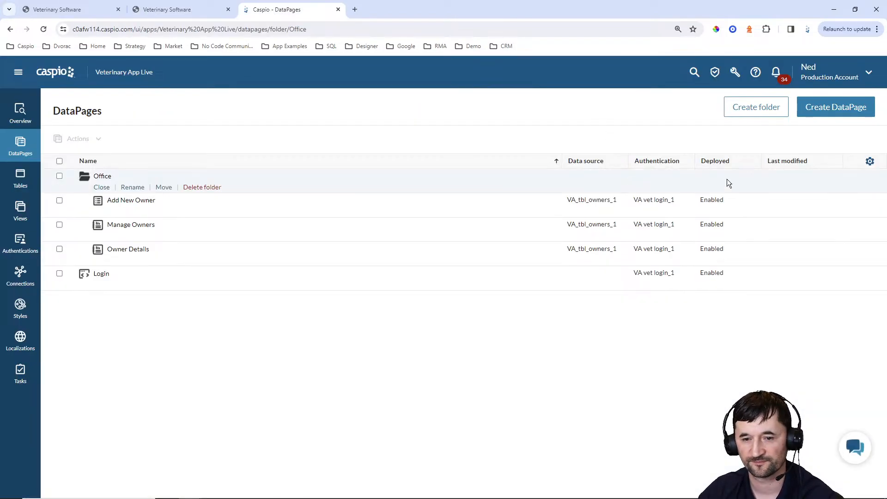
click(835, 107)
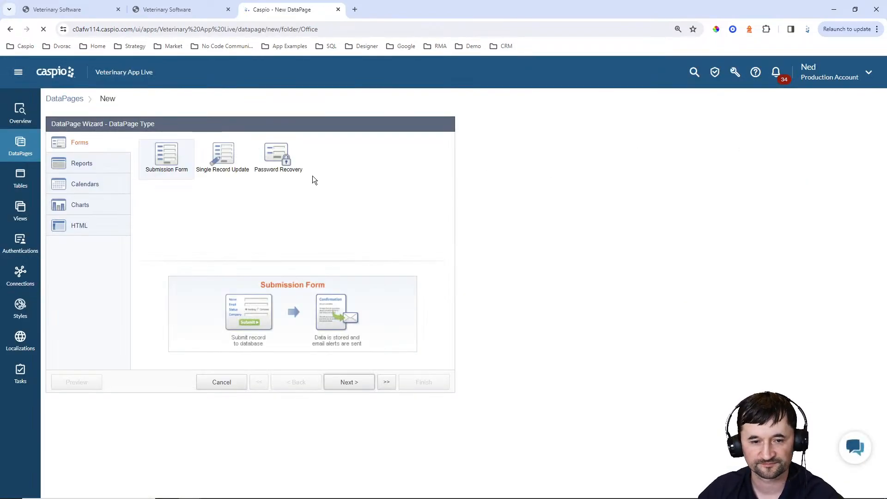
click(110, 167)
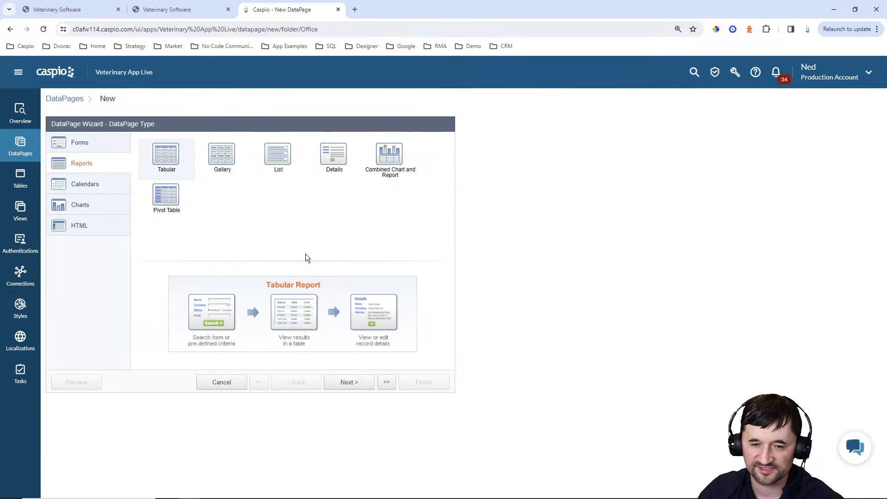
click(283, 170)
click(220, 159)
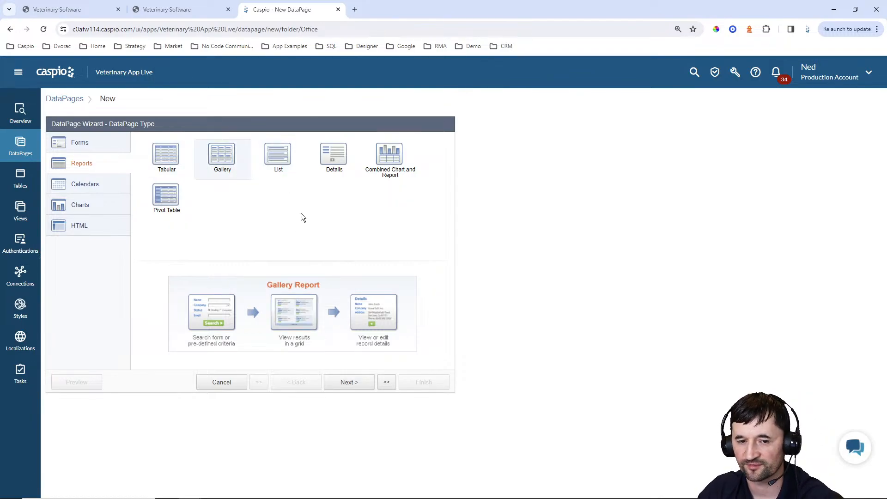
click(173, 162)
click(357, 386)
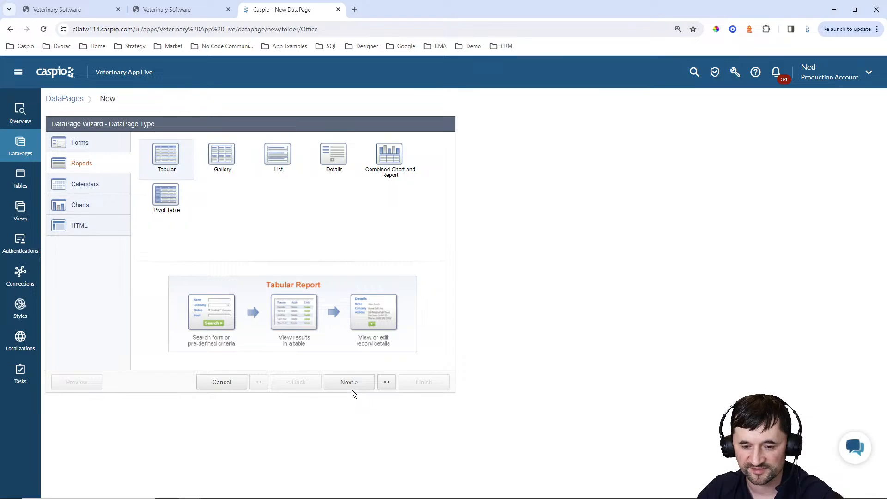
Base it on VA_tbl_pets_1, name it View Pets, with Blue style, English localization and restricted access
click(139, 171)
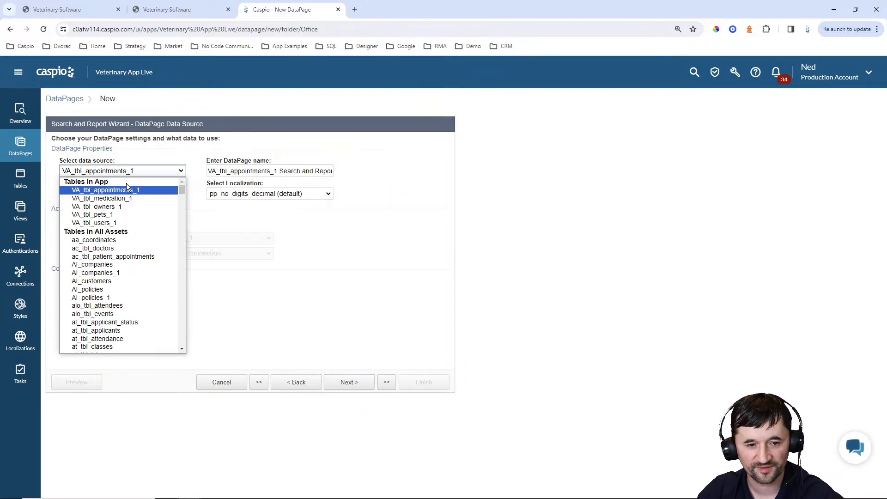
click(116, 212)
drag(310, 171, 129, 162)
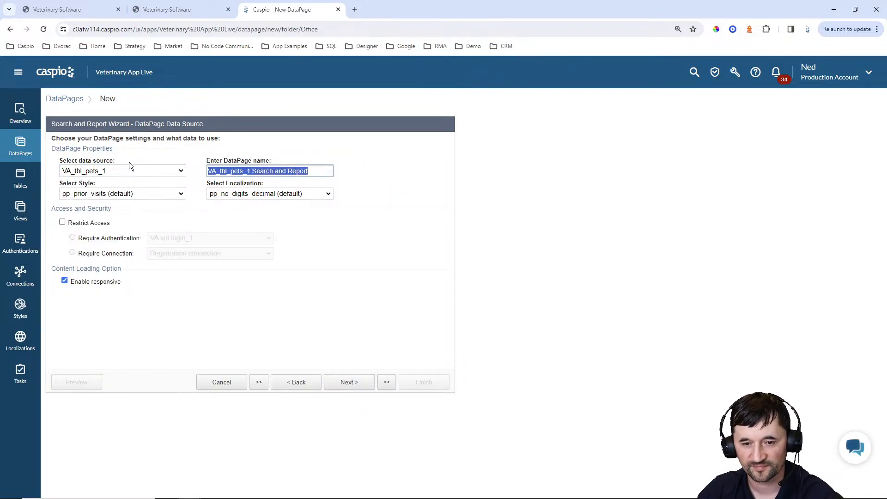
text(View Pets)
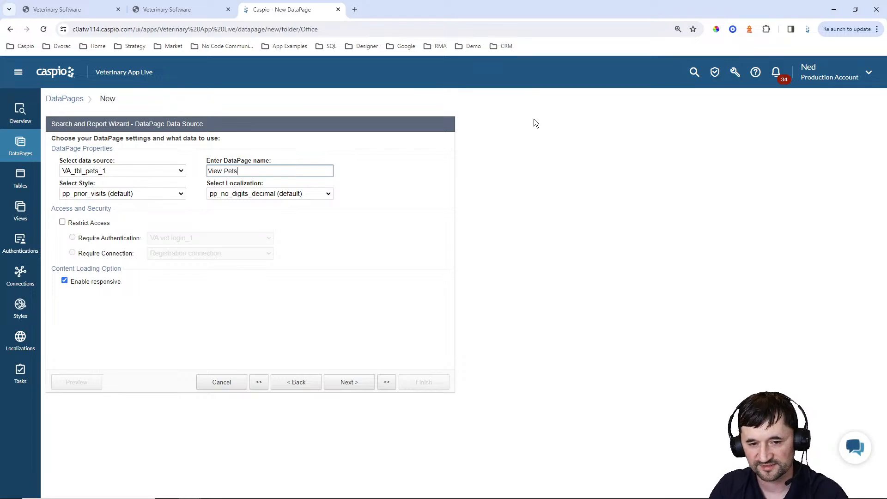
click(110, 193)
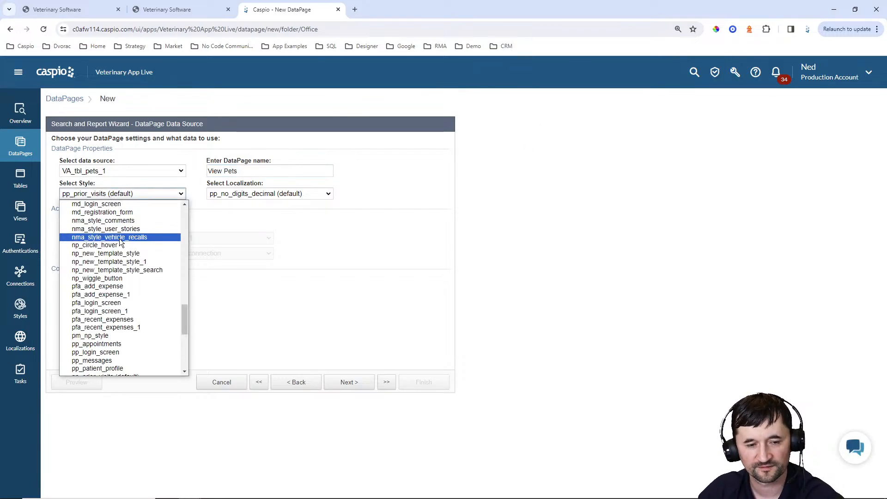
scroll(119, 237, up, 10)
click(101, 212)
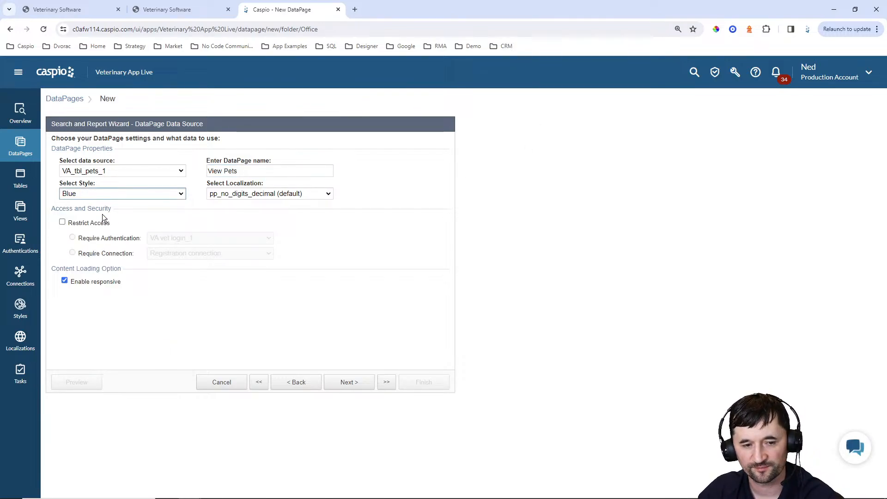
click(276, 194)
scroll(263, 247, up, 5)
click(247, 229)
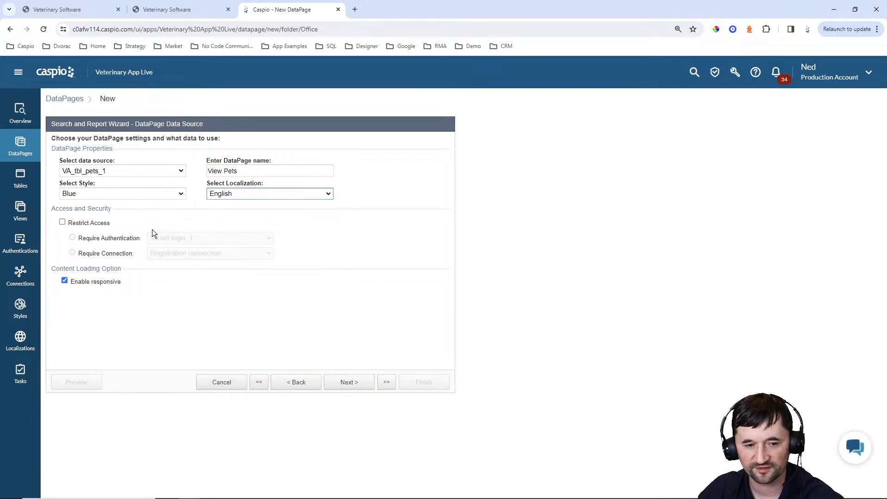
click(89, 225)
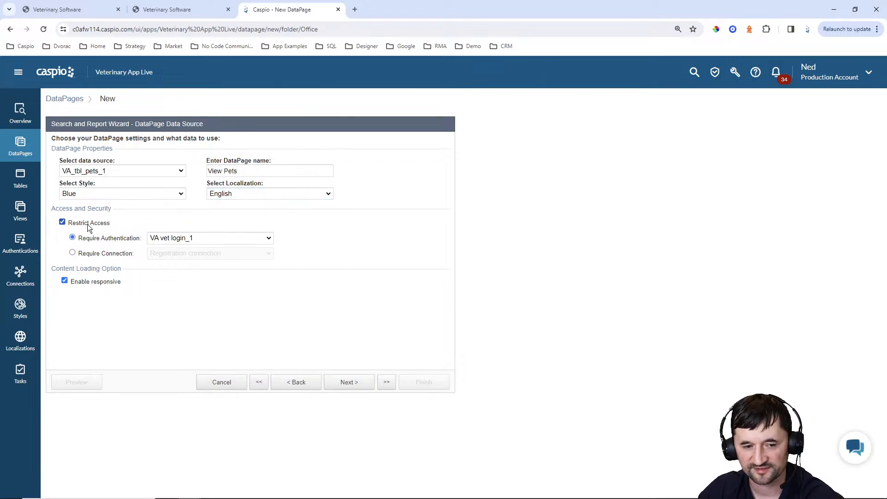
click(346, 382)
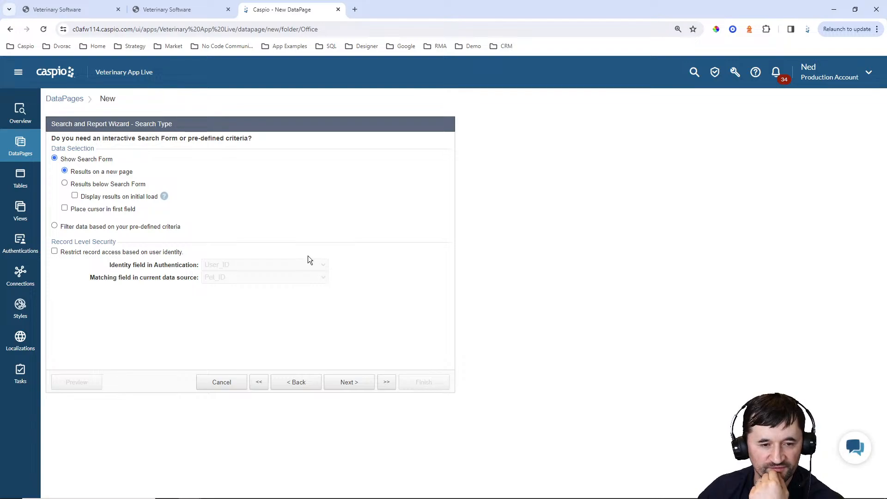
Choose filtering by pre-defined criteria instead of a search form, after checking the vet app
click(98, 227)
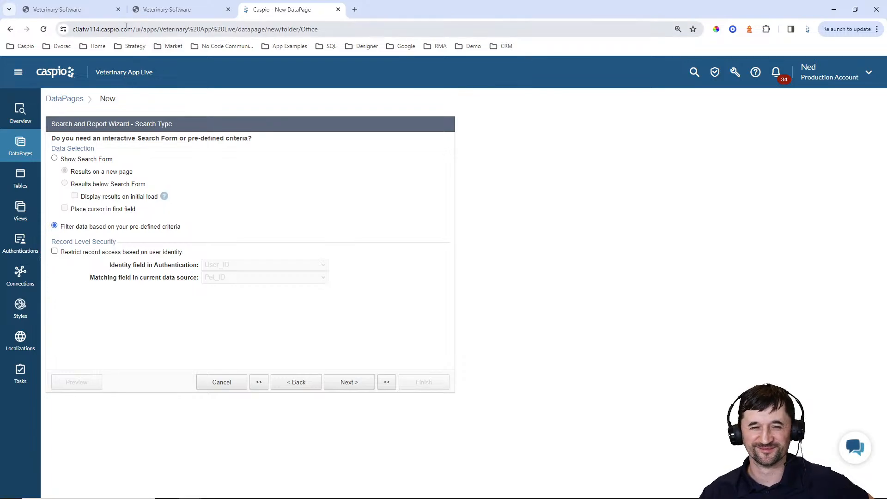
click(158, 11)
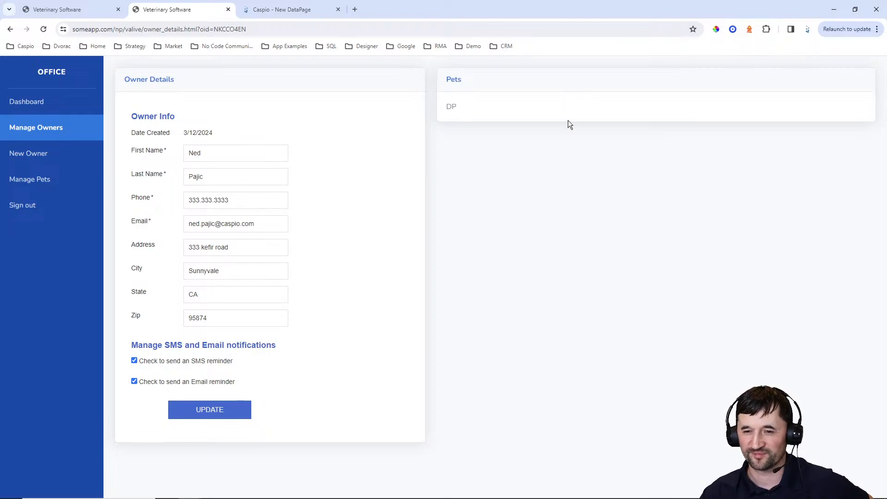
click(284, 10)
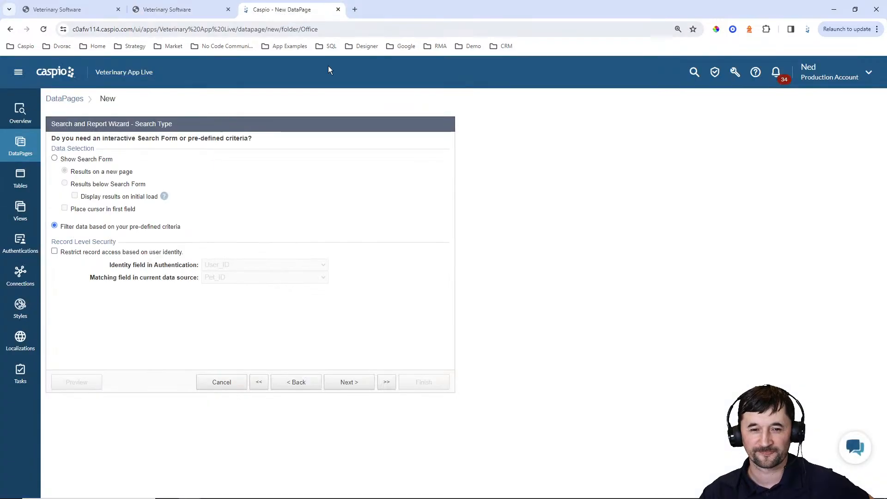
click(349, 383)
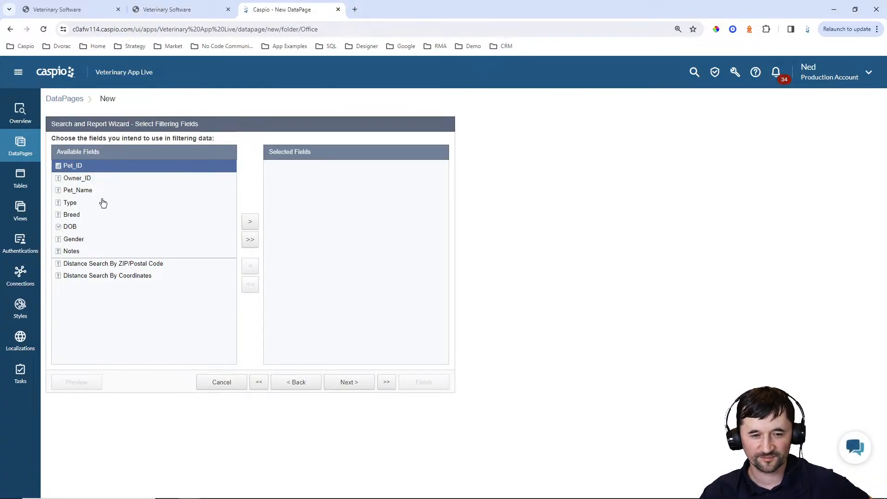
click(81, 179)
click(249, 223)
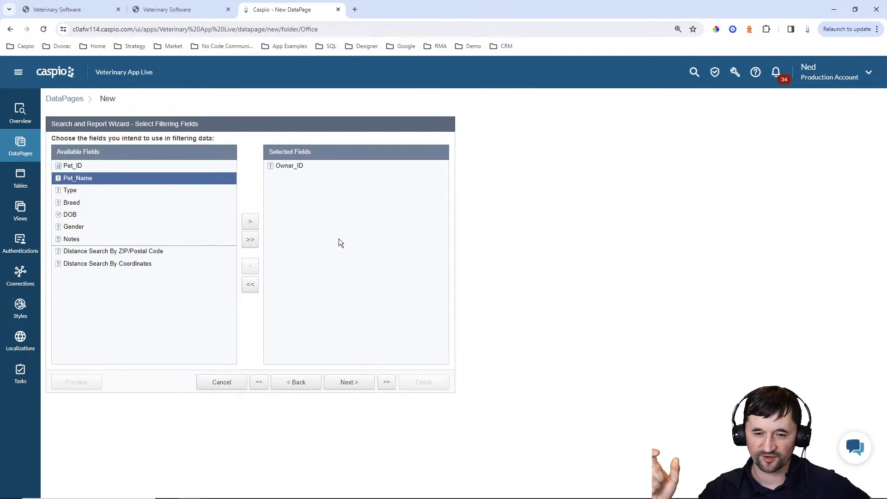
click(348, 382)
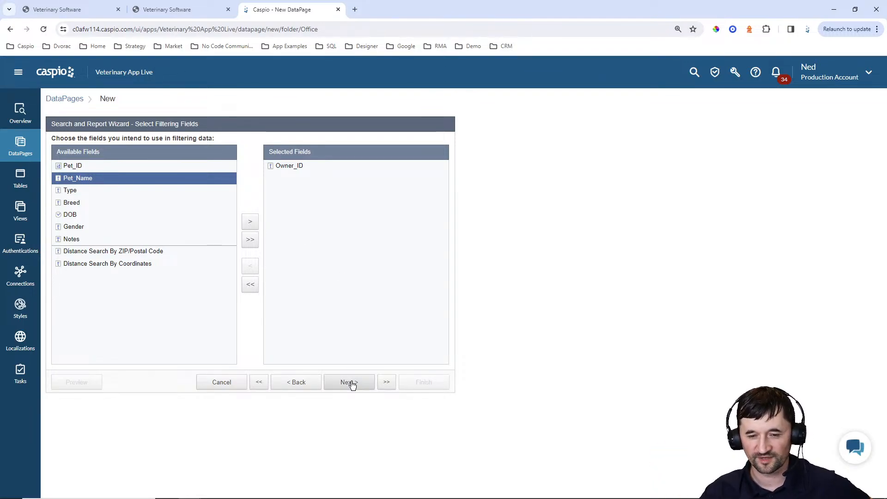
click(238, 172)
click(230, 195)
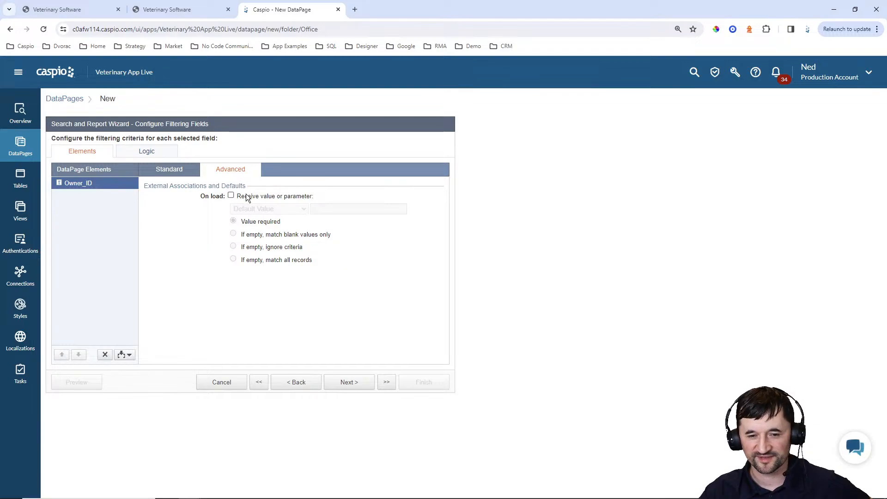
click(258, 209)
click(262, 235)
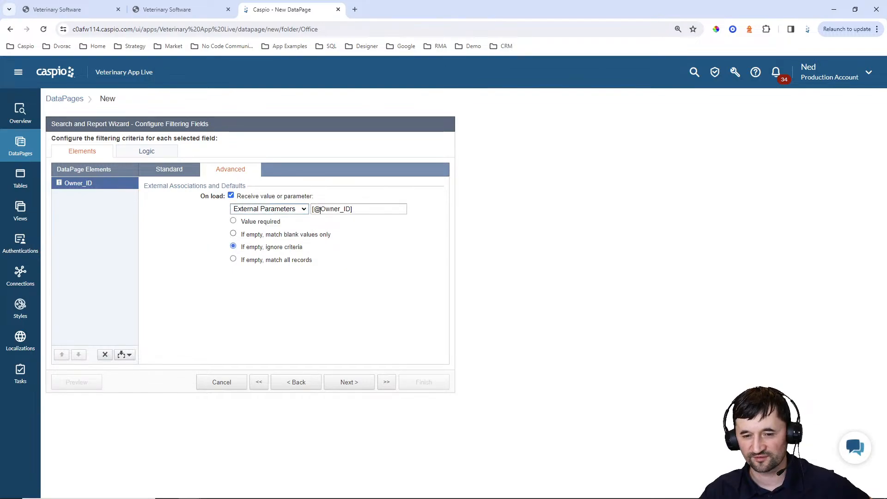
drag(321, 209, 351, 211)
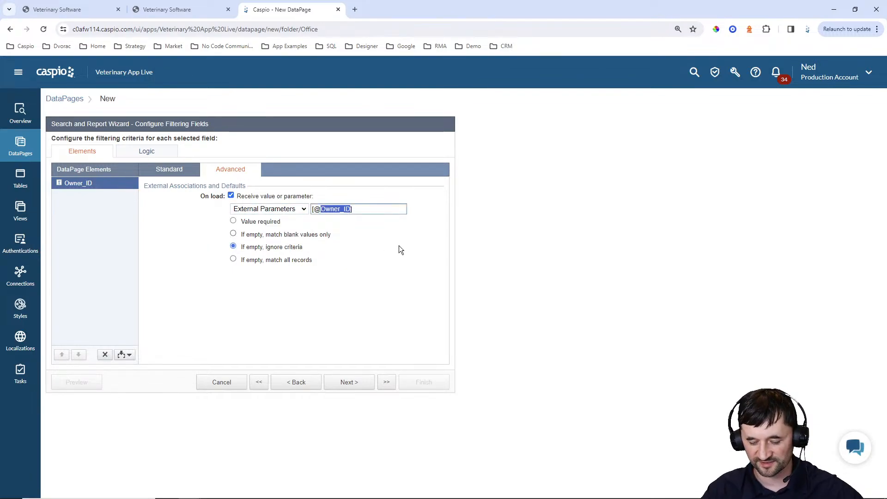
text(oid)
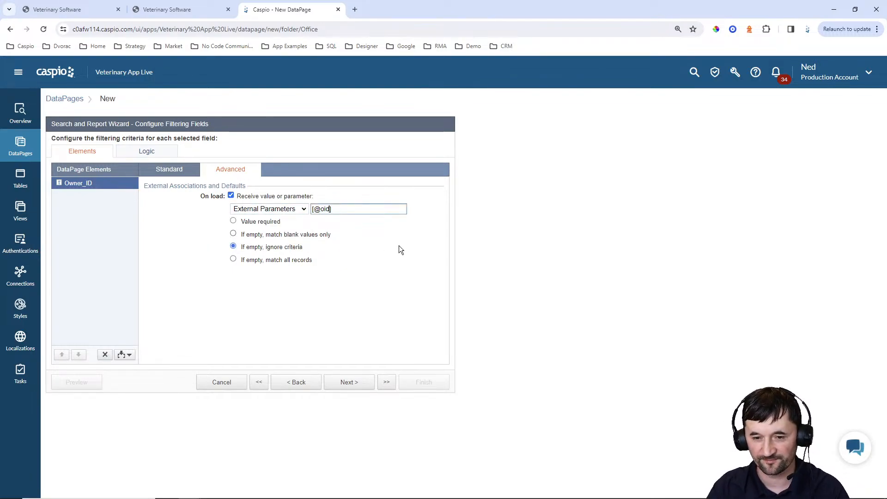
click(270, 222)
click(351, 383)
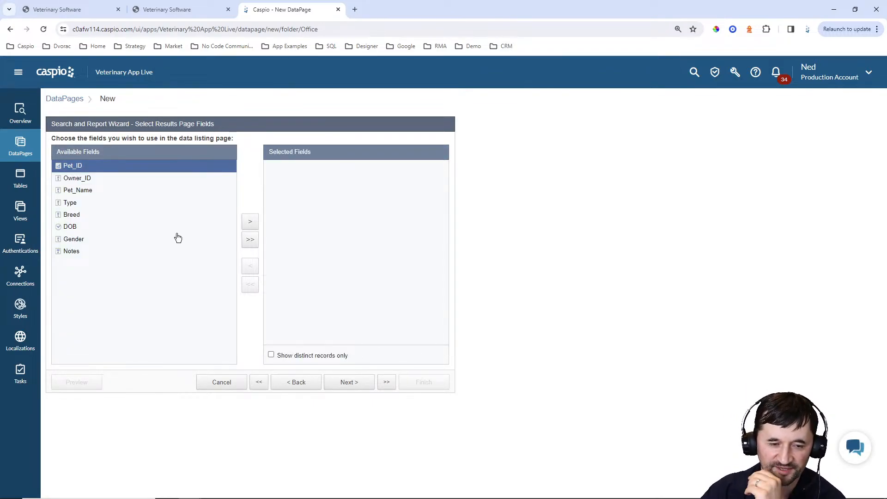
Add Pet_Name, Type, Breed, DOB, Gender and Notes as results fields, leaving editing options off
click(87, 190)
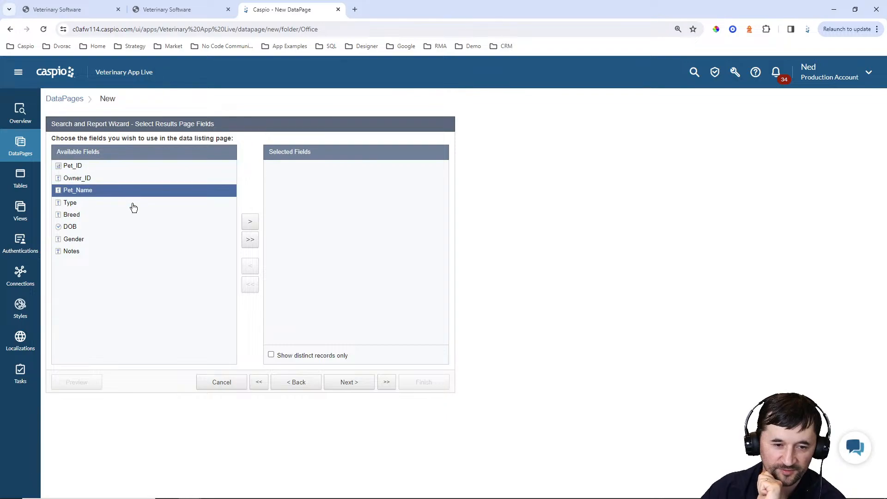
click(249, 225)
click(250, 225)
click(250, 225)
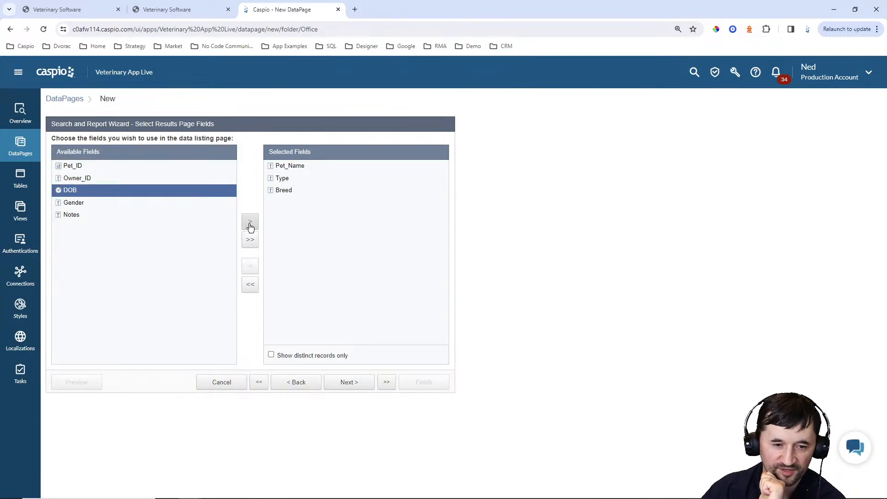
click(250, 225)
click(249, 225)
click(250, 226)
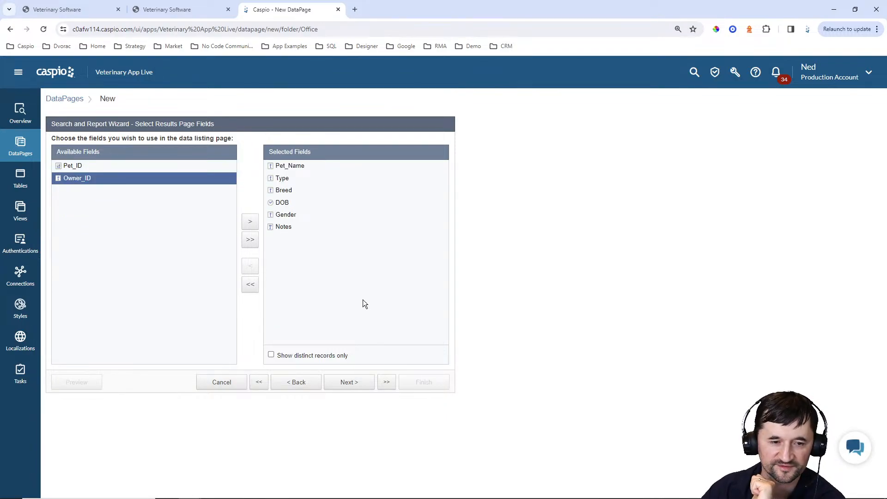
click(349, 385)
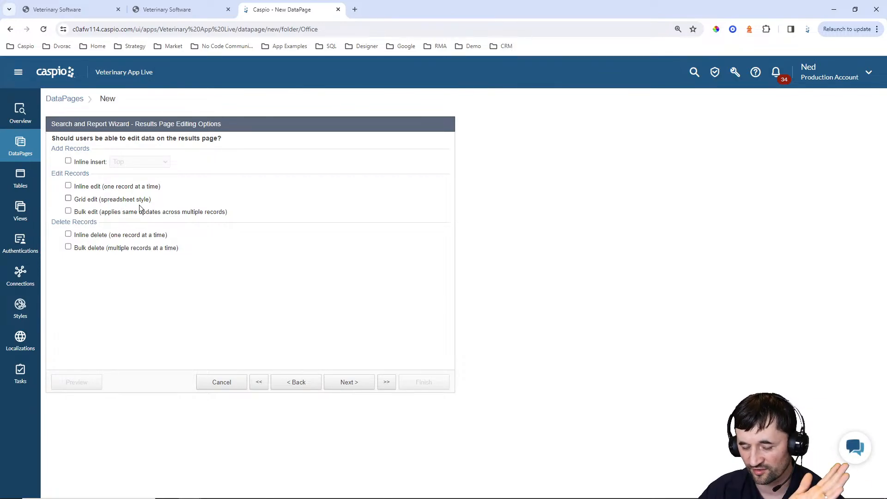
click(350, 385)
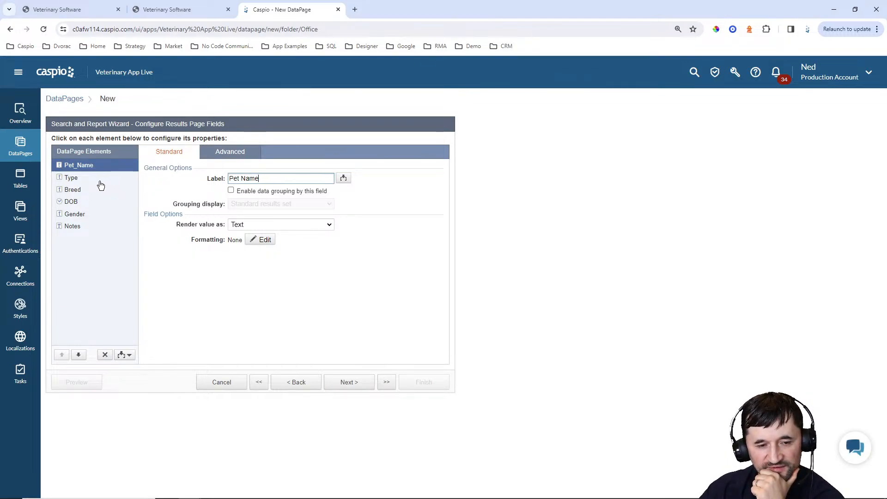
Truncate the Notes field at 40 characters and let users expand or collapse it
click(71, 228)
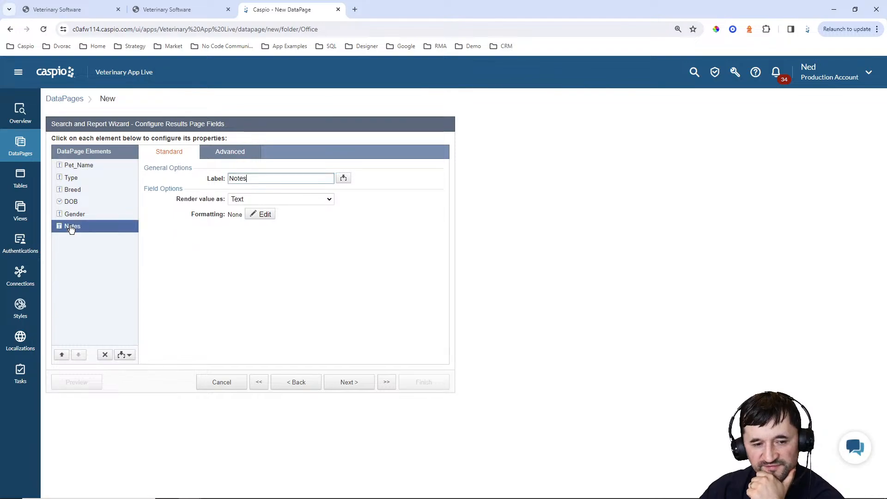
click(230, 152)
click(231, 190)
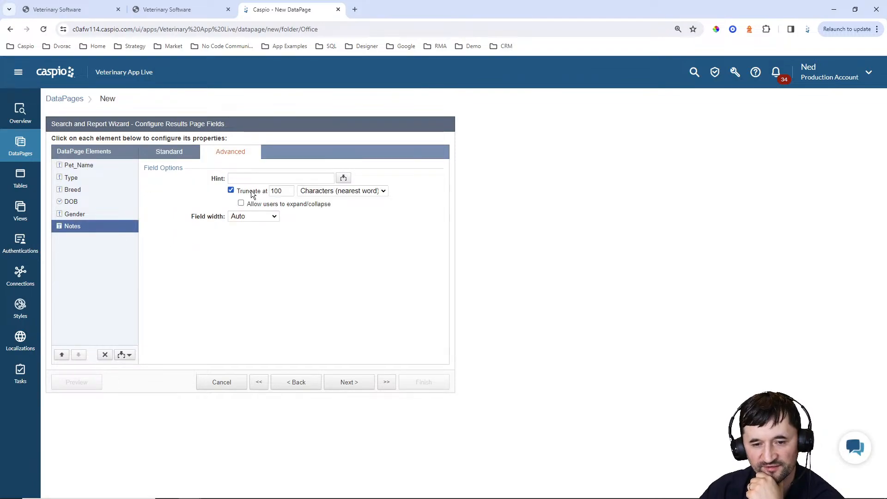
drag(282, 190, 252, 193)
text(40)
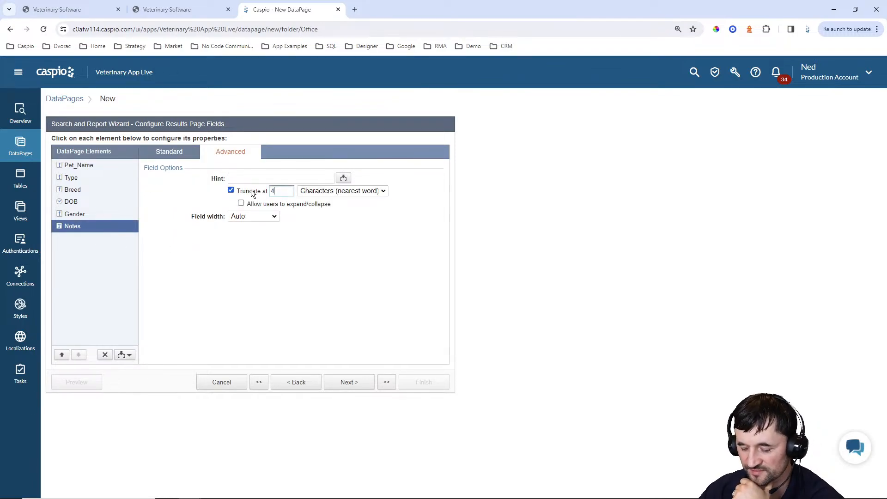
click(253, 204)
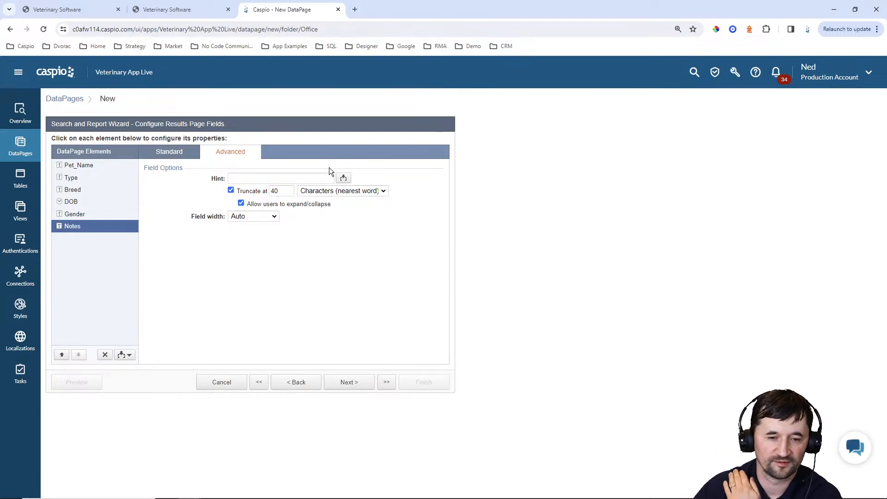
Insert an HTML block after the Notes field
click(176, 154)
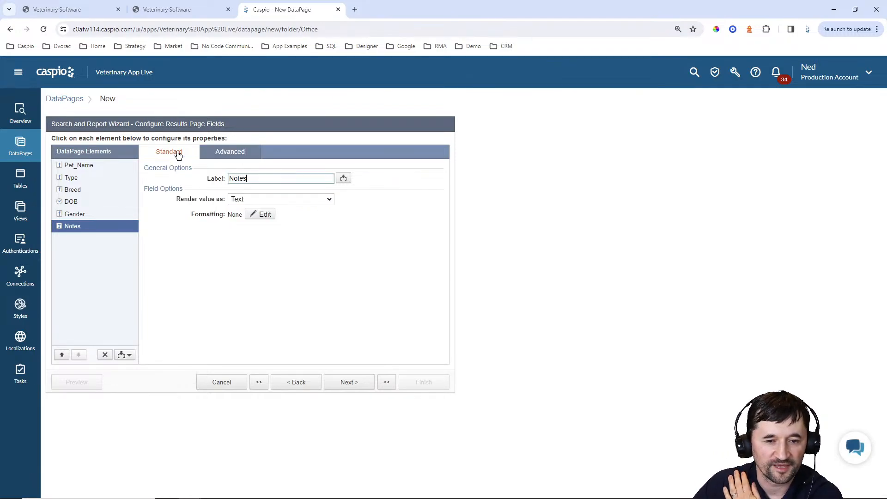
click(124, 356)
click(107, 364)
Type 'Pet Details' in HTML Block 1 and link it to pet_details.html?pid= with the Pet_ID field
click(78, 354)
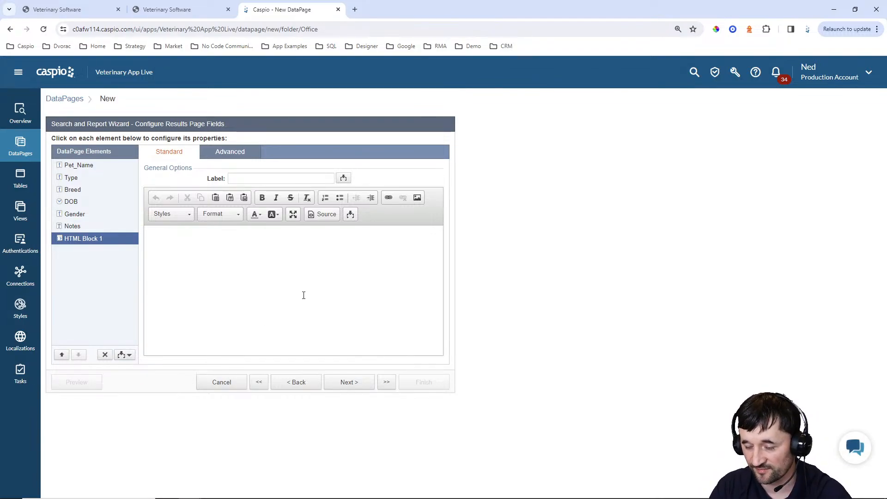
text(Pet Details)
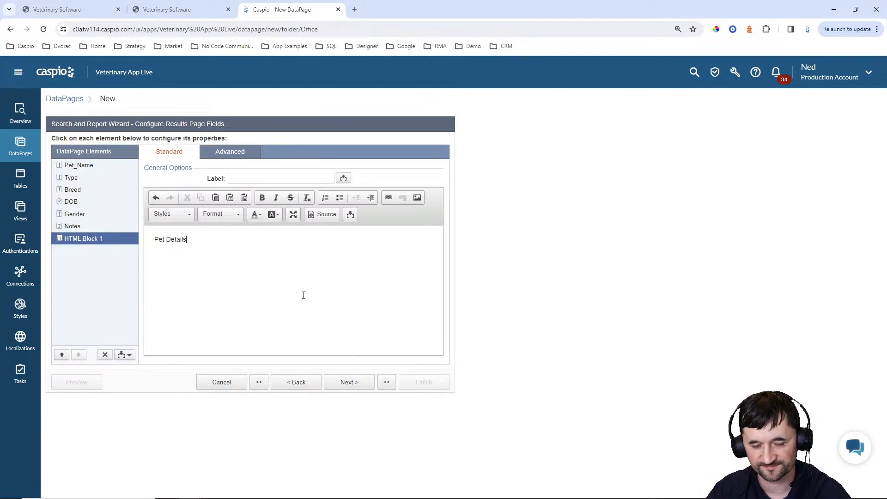
key(ctrl+a)
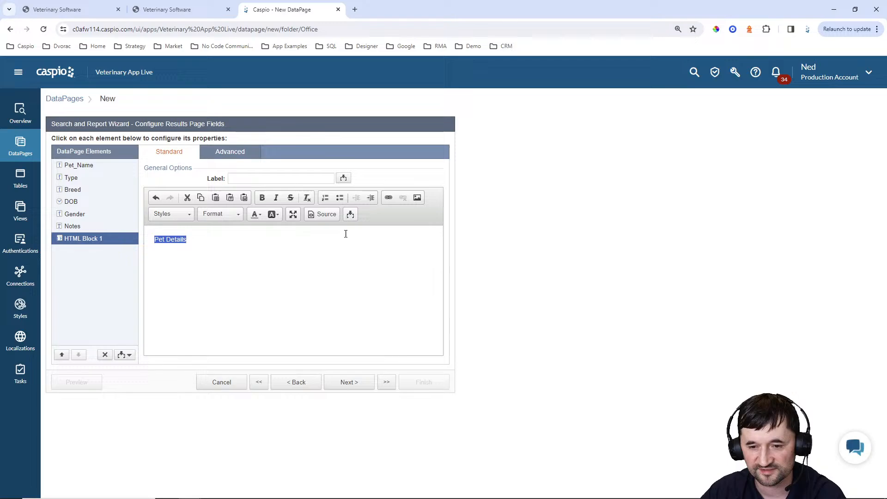
click(388, 197)
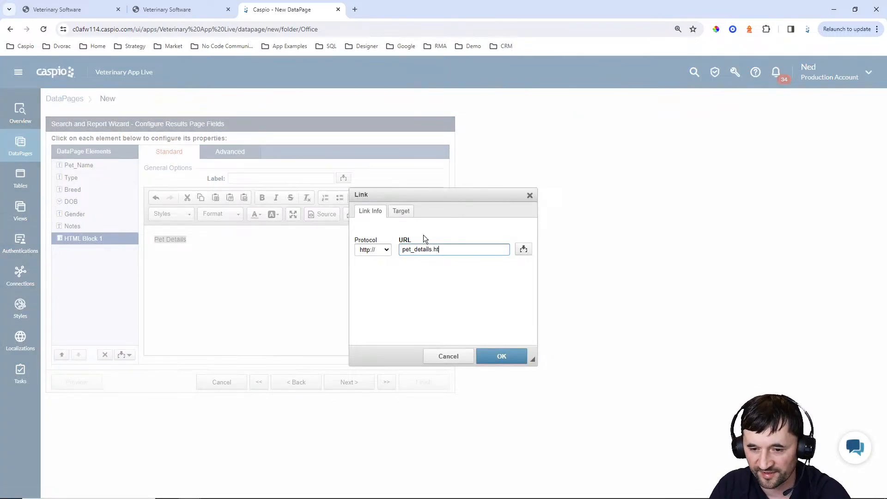
mouse_move(513, 496)
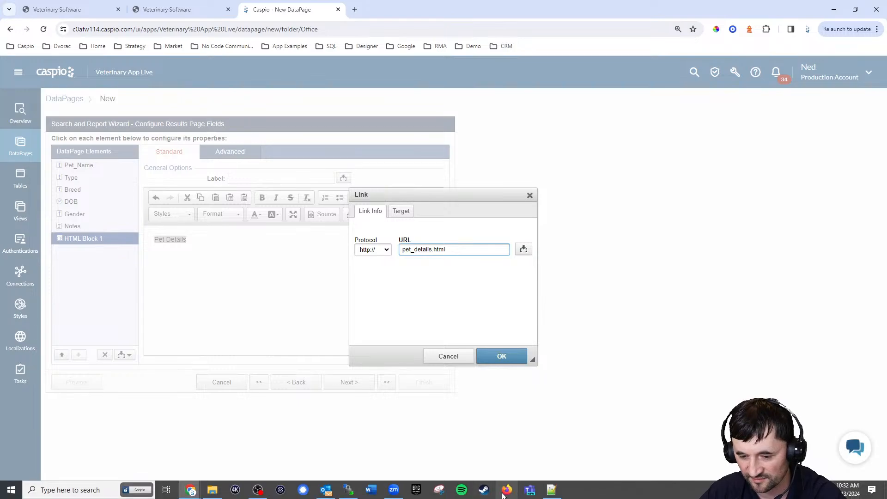
click(550, 490)
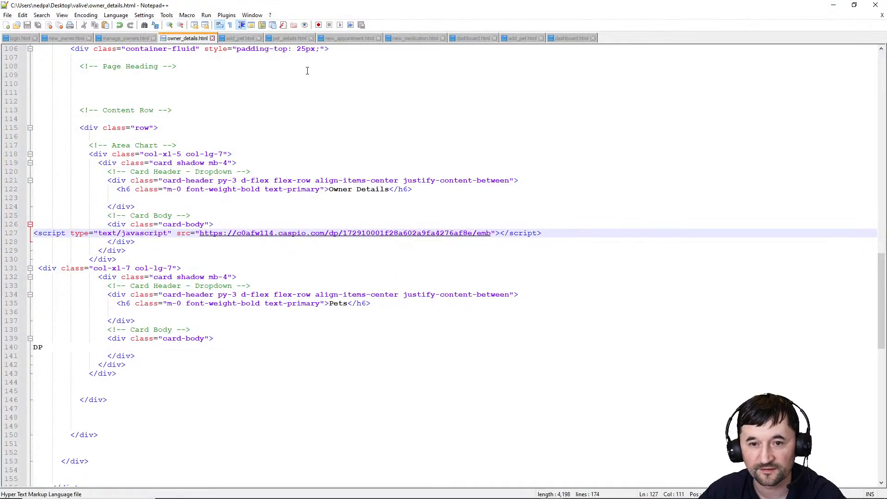
click(833, 5)
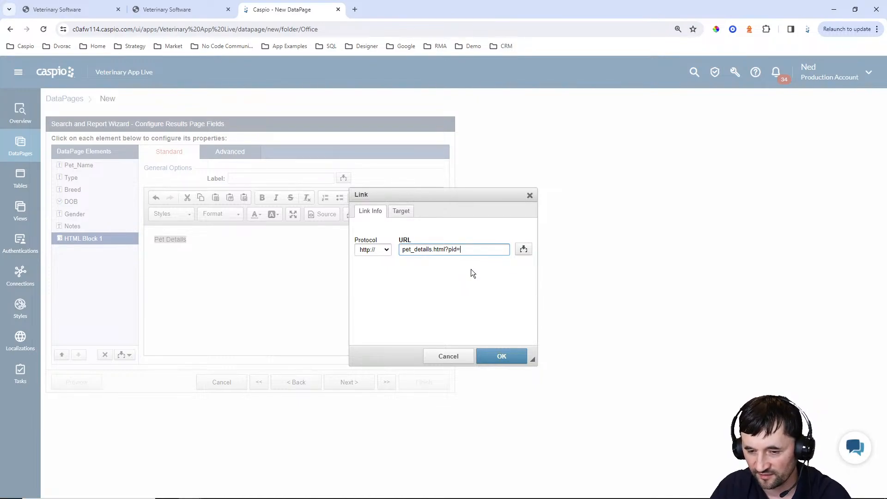
click(523, 251)
click(522, 262)
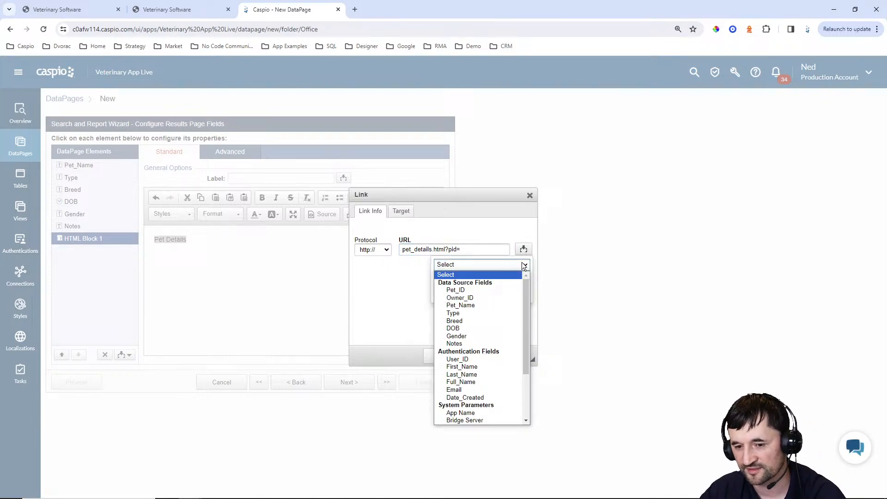
click(486, 289)
click(481, 299)
click(502, 356)
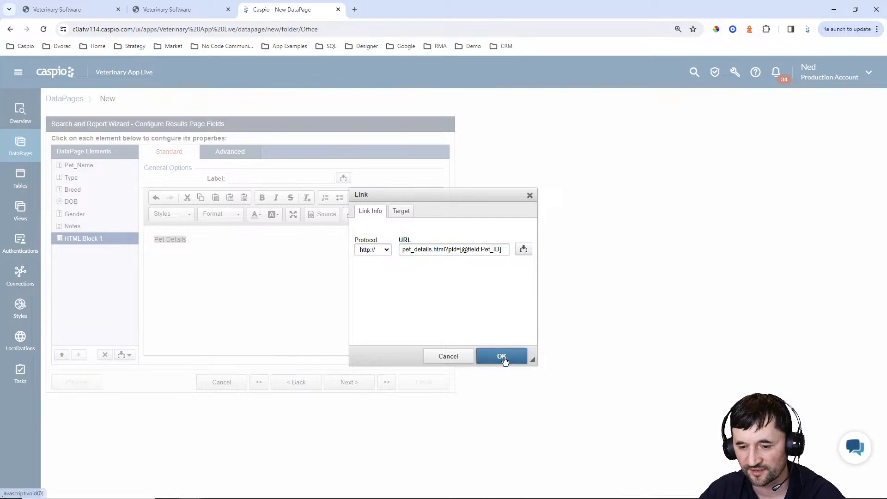
click(324, 215)
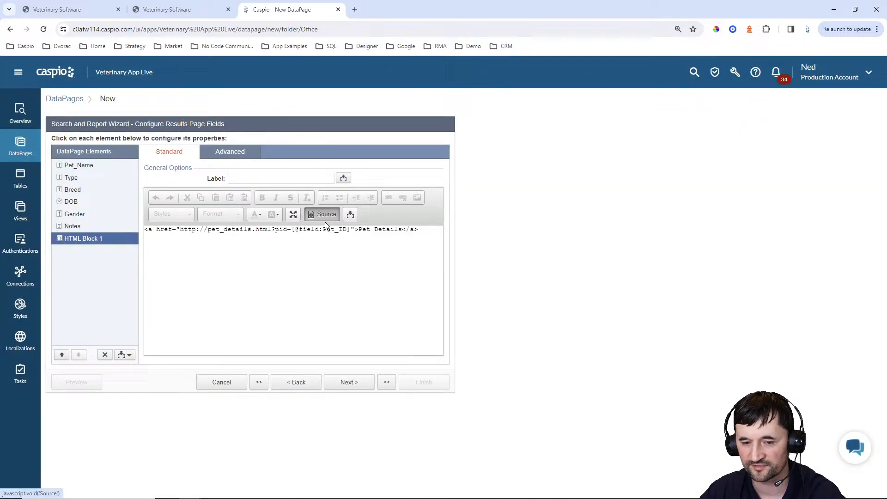
click(207, 229)
key(BackSpace)
key(BackSpace)
key(BackSpace)
key(BackSpace)
key(BackSpace)
key(BackSpace)
key(BackSpace)
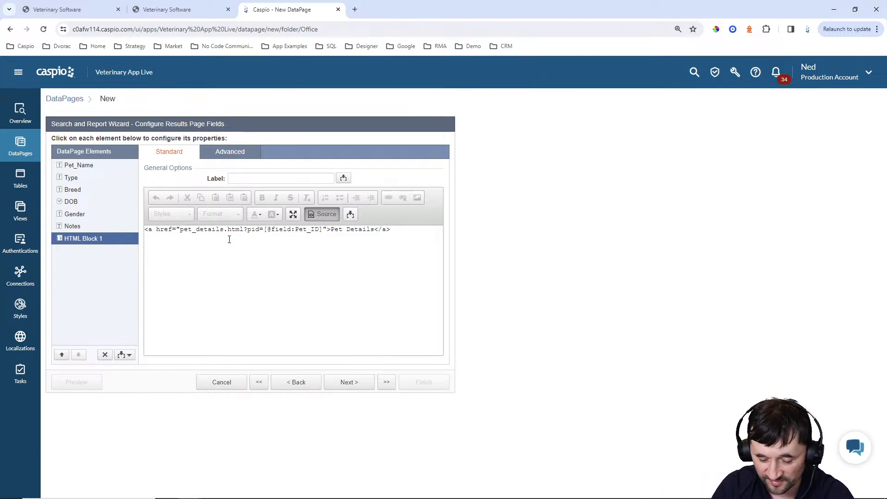
text(pet/)
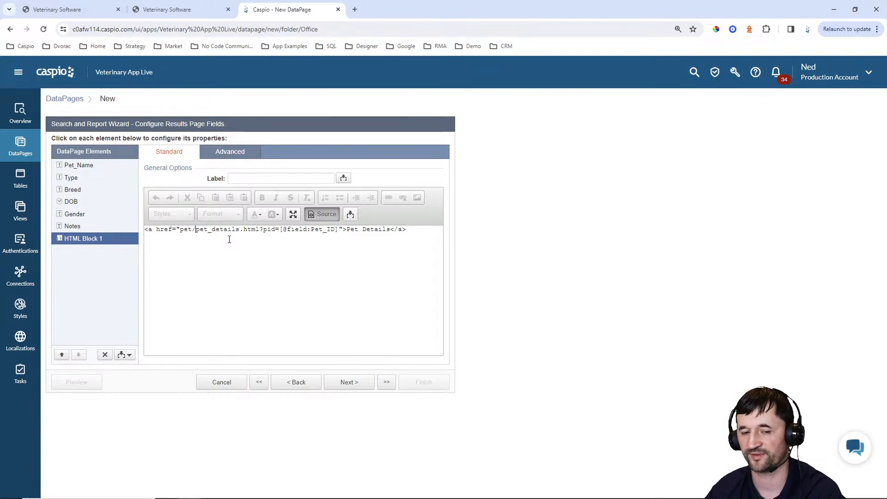
key(BackSpace)
key(BackSpace)
key(BackSpace)
key(BackSpace)
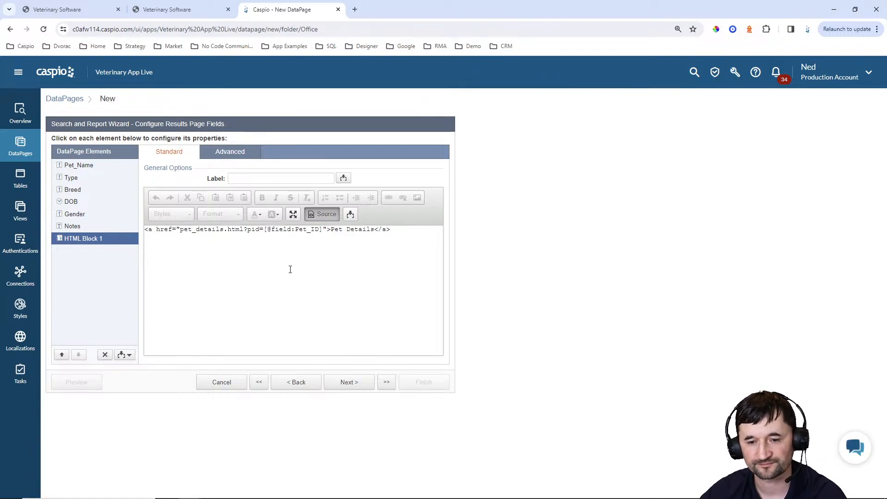
click(319, 216)
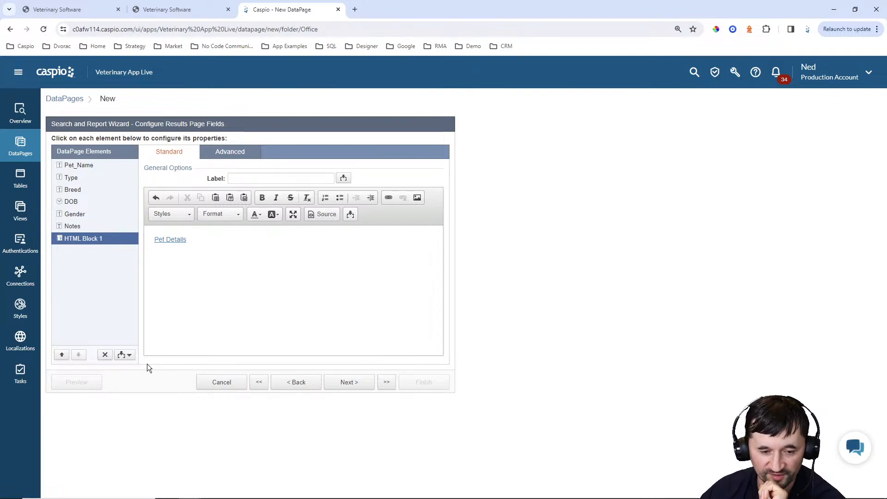
click(126, 354)
Add a header and footer, type 'Add Pet' in the header and select it for linking
click(118, 377)
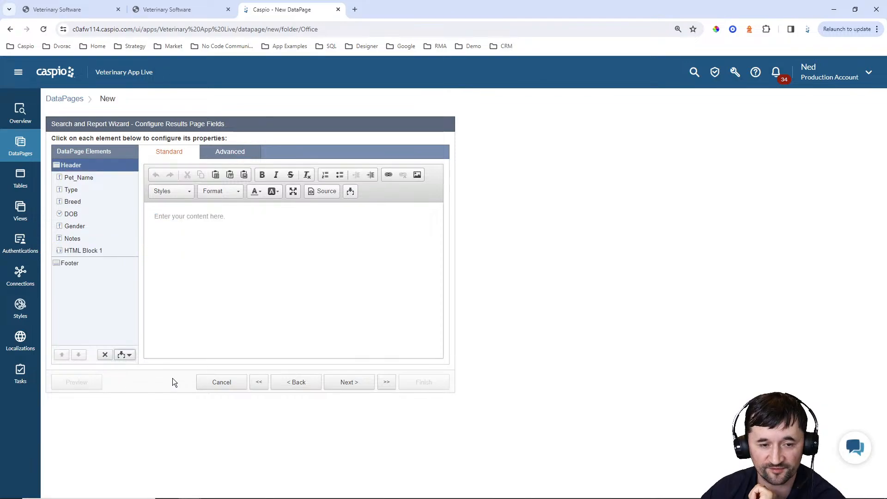
click(264, 235)
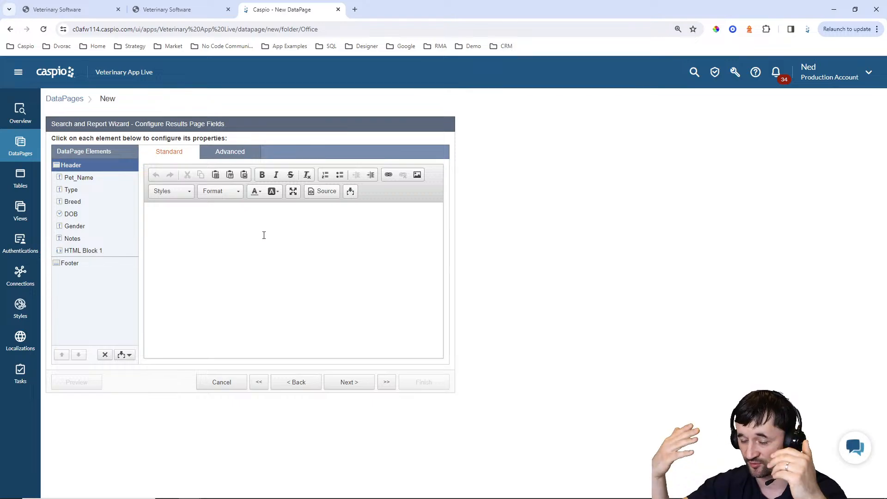
text(Add P)
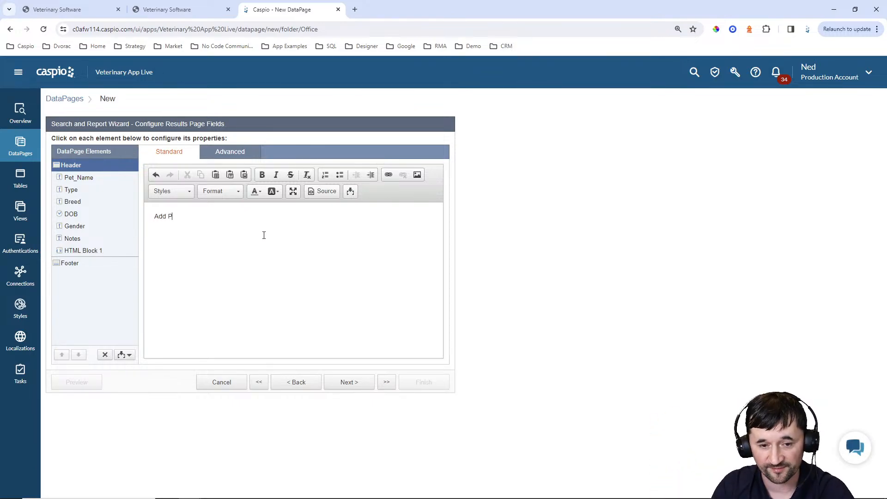
text(et)
key(ctrl+a)
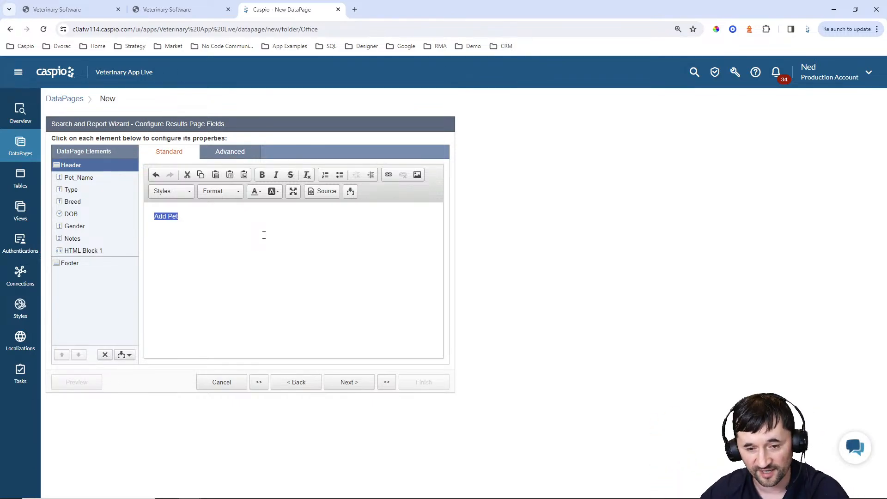
click(388, 175)
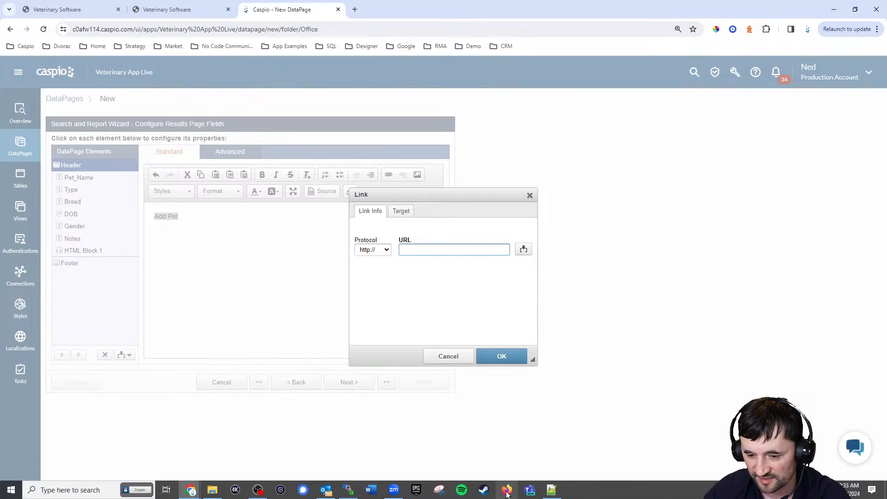
click(551, 490)
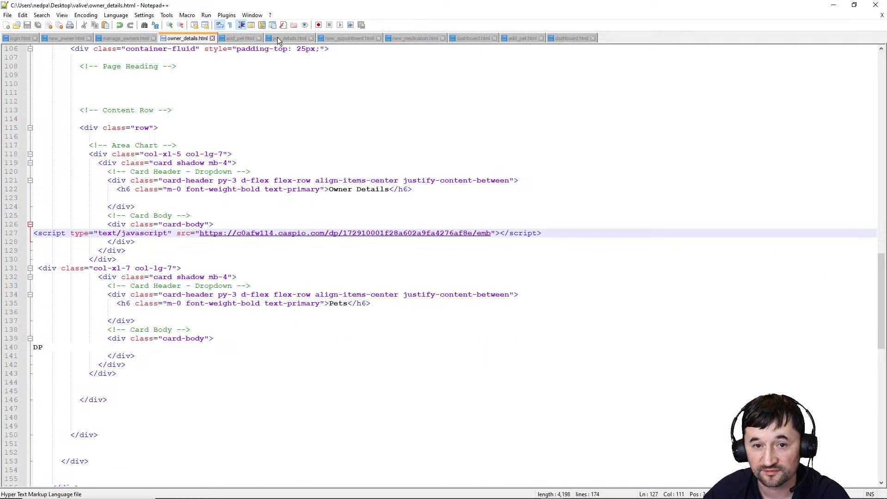
click(833, 5)
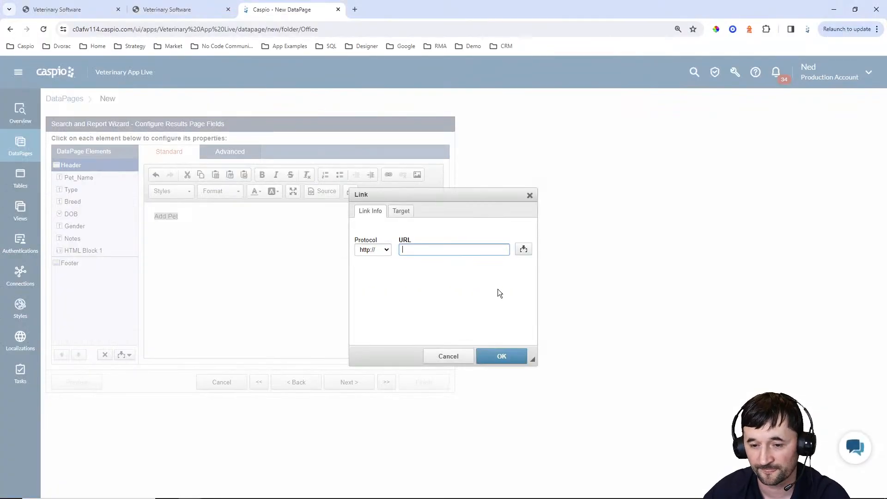
text(add_pet.html?=)
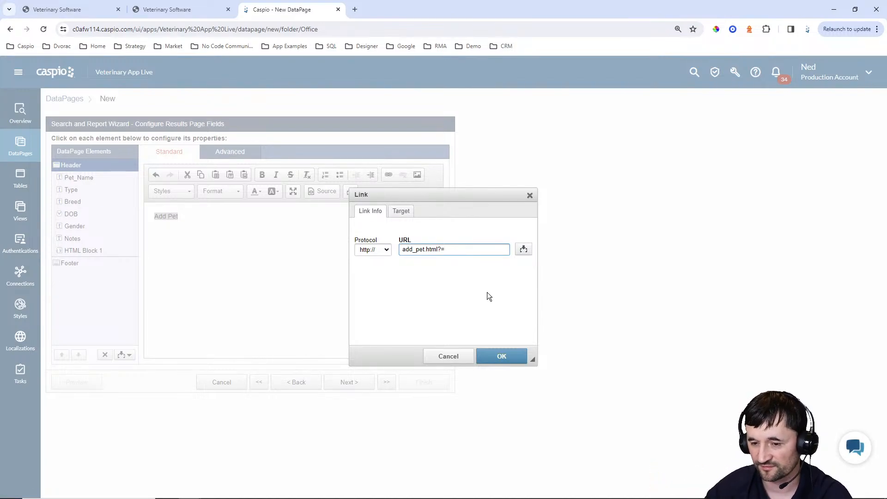
click(523, 248)
click(525, 264)
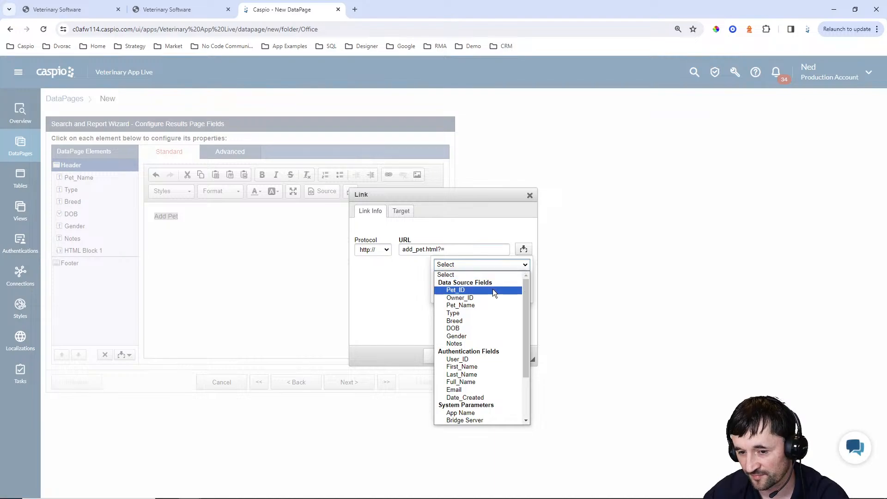
click(418, 289)
click(452, 252)
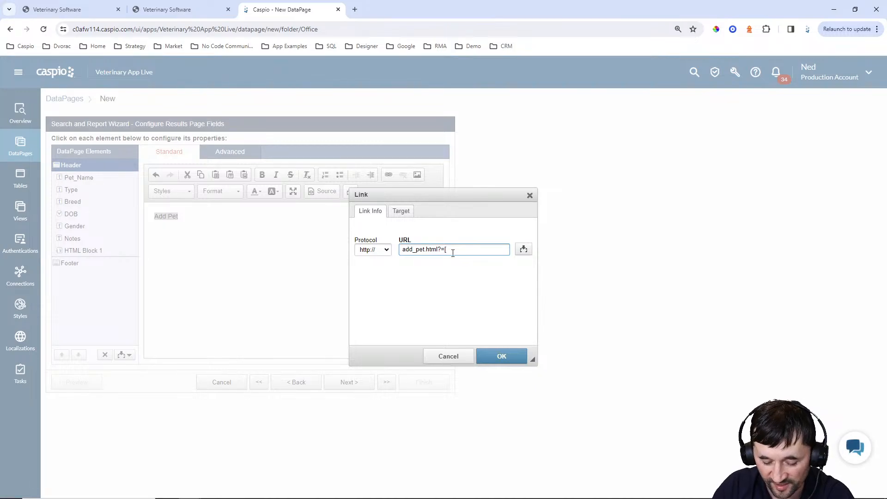
text([@)
text(aid)
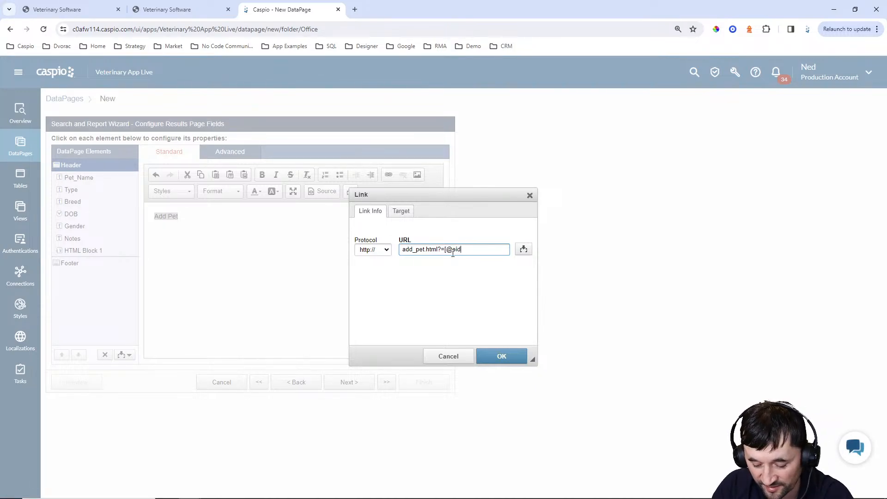
text(])
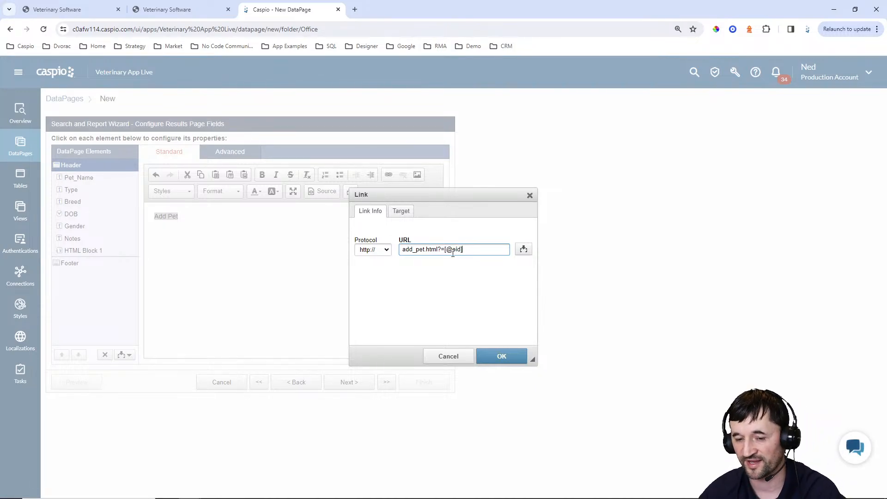
Check the oid parameter in the owner page URL, then confirm the Add Pet link and view its source
click(166, 9)
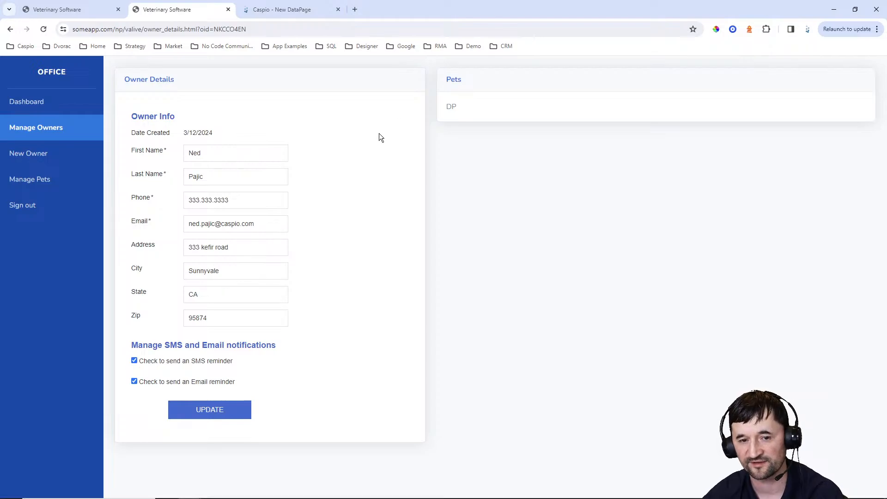
click(214, 29)
click(237, 29)
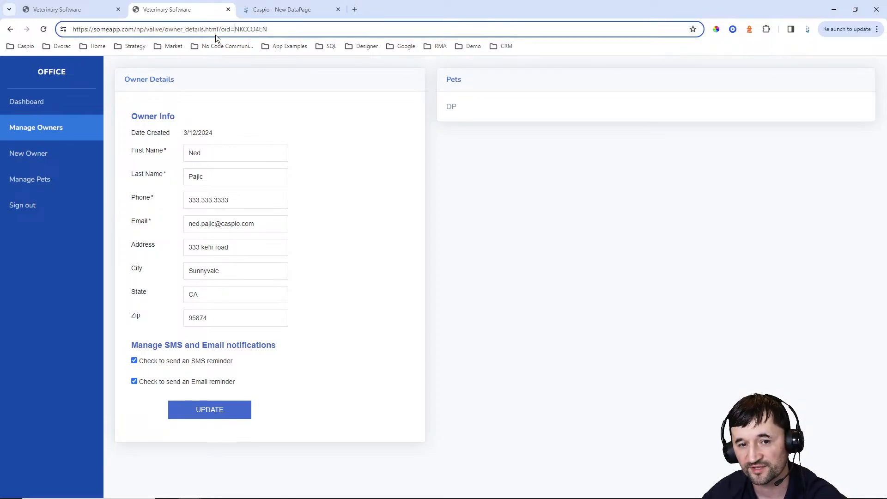
drag(237, 28, 284, 29)
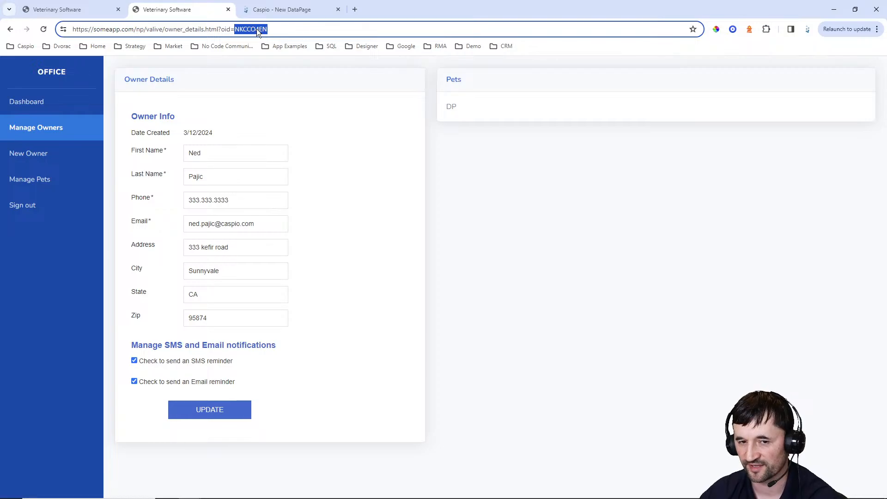
click(303, 10)
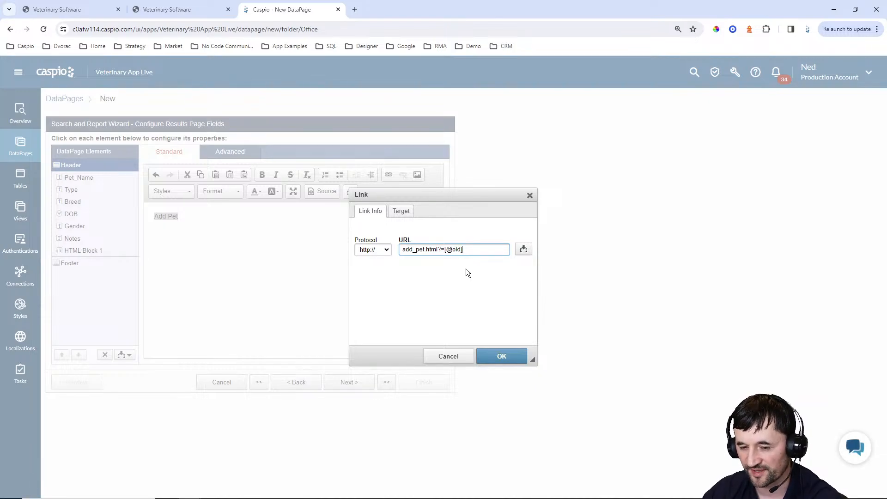
click(513, 350)
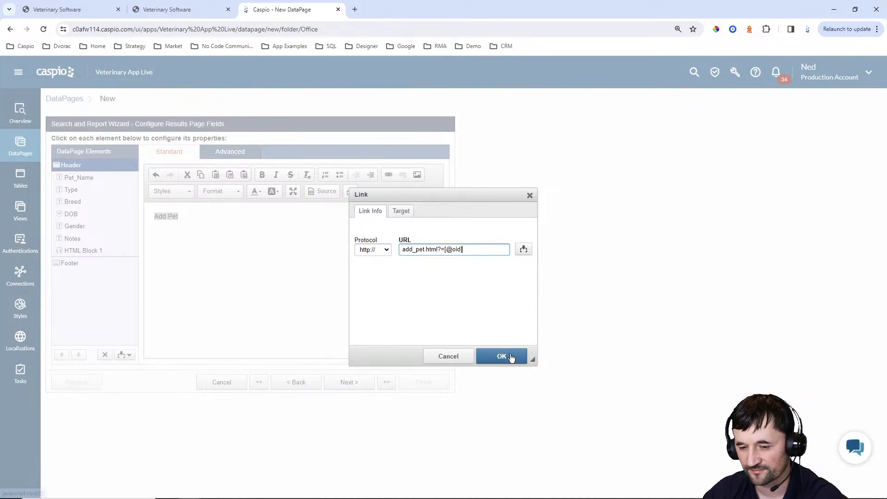
click(323, 194)
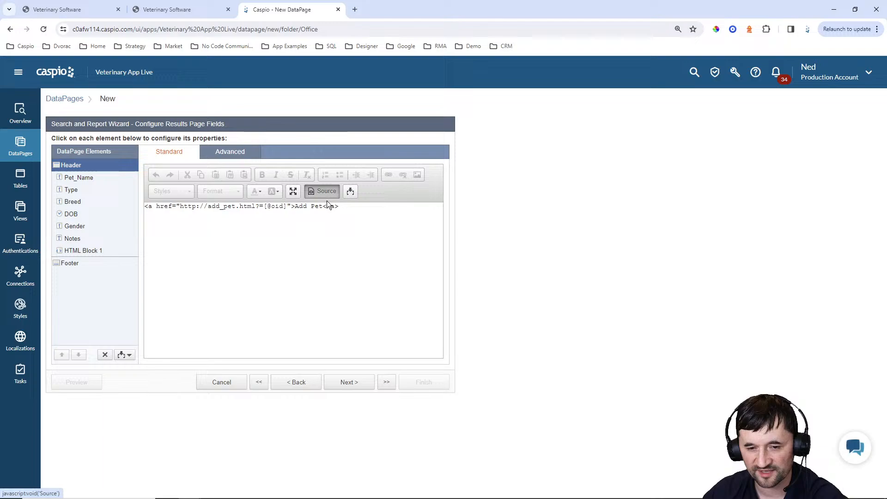
click(208, 206)
key(BackSpace)
key(BackSpace)
key(BackSpace)
key(BackSpace)
key(BackSpace)
key(BackSpace)
key(BackSpace)
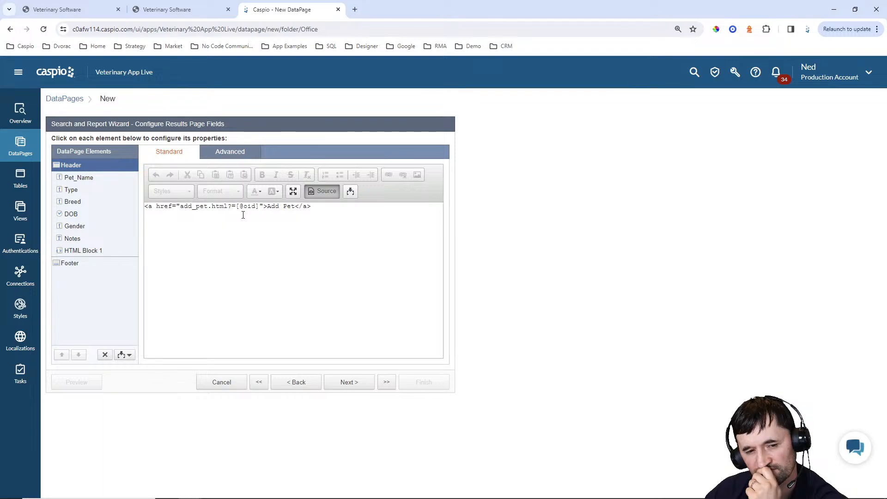
click(119, 249)
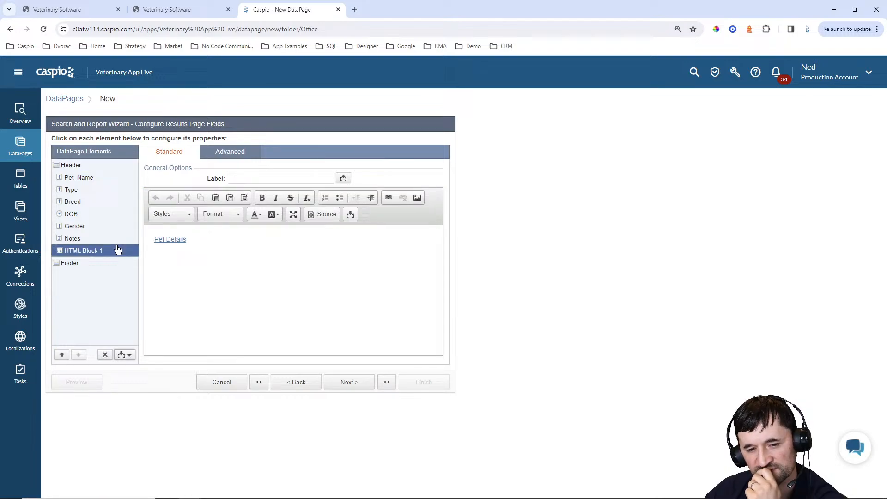
click(334, 218)
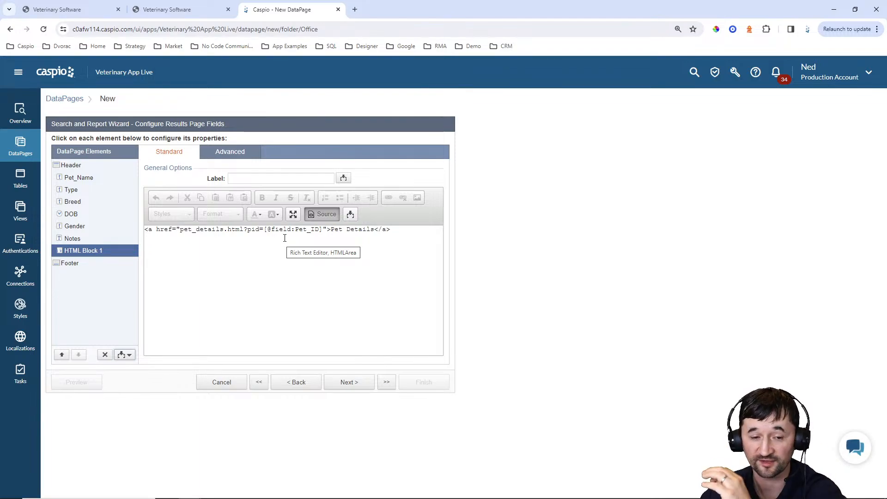
click(67, 167)
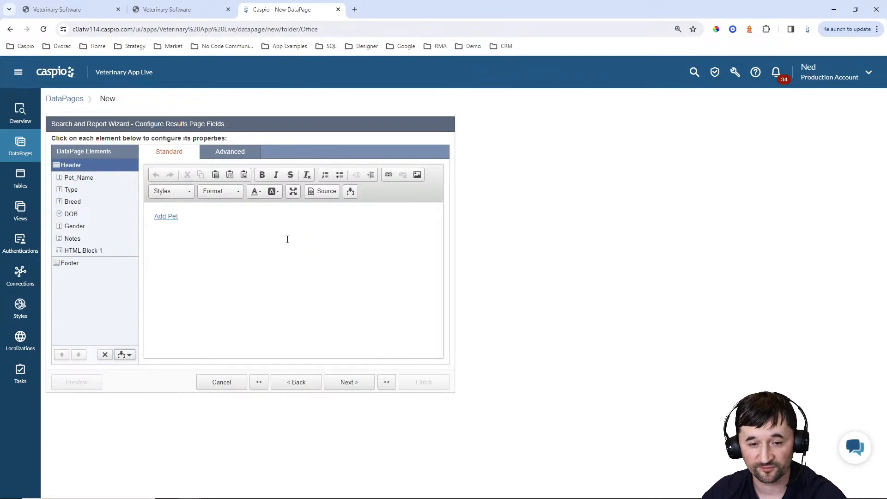
click(321, 193)
click(232, 206)
text(=)
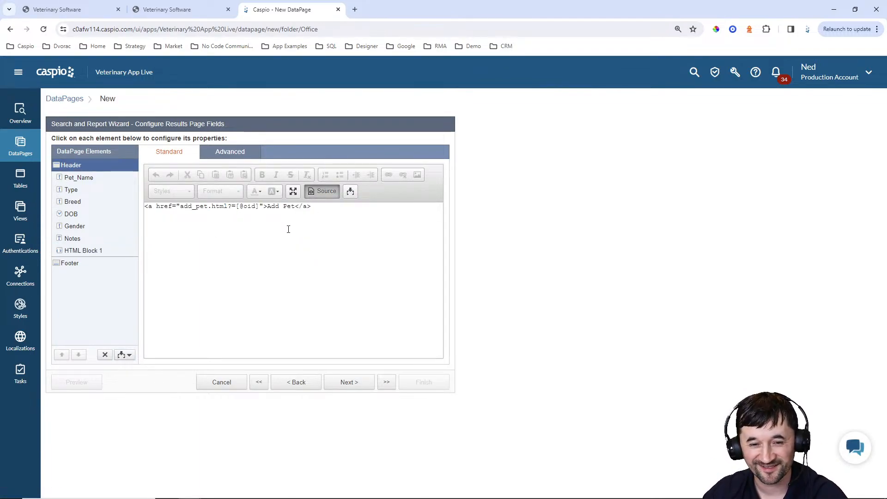
key(Left)
text(oid)
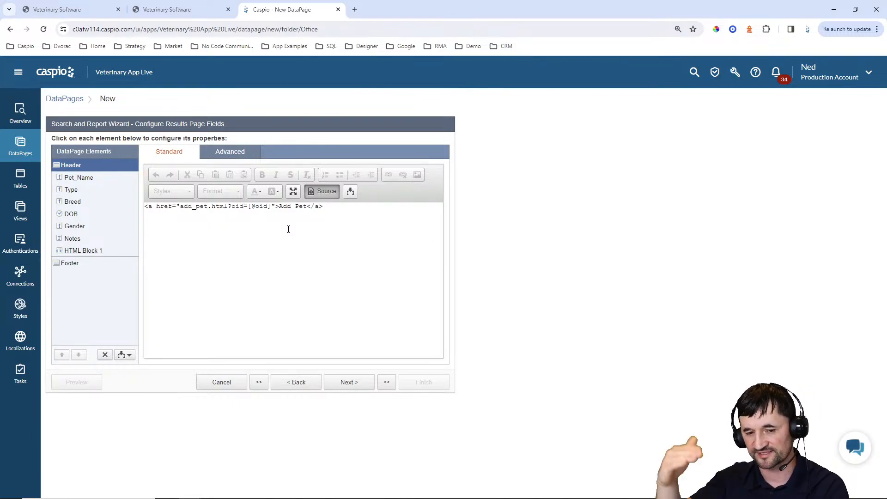
Test inserting the Owner_ID field into the header source, delete it, and recheck HTML Block 1's link
click(349, 192)
click(339, 208)
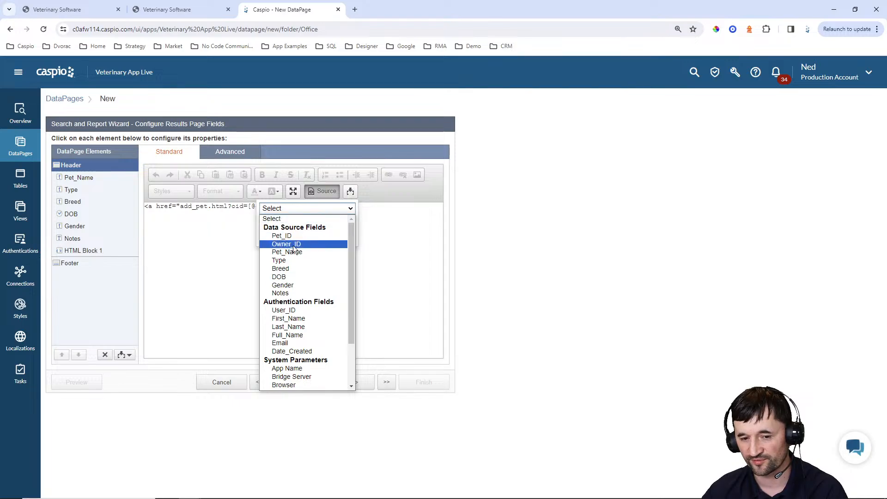
click(395, 231)
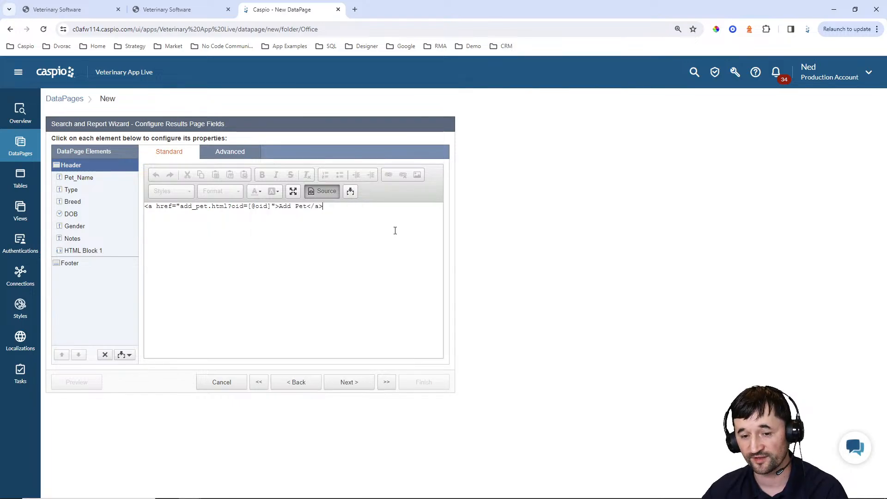
click(350, 192)
click(339, 207)
click(317, 235)
click(308, 238)
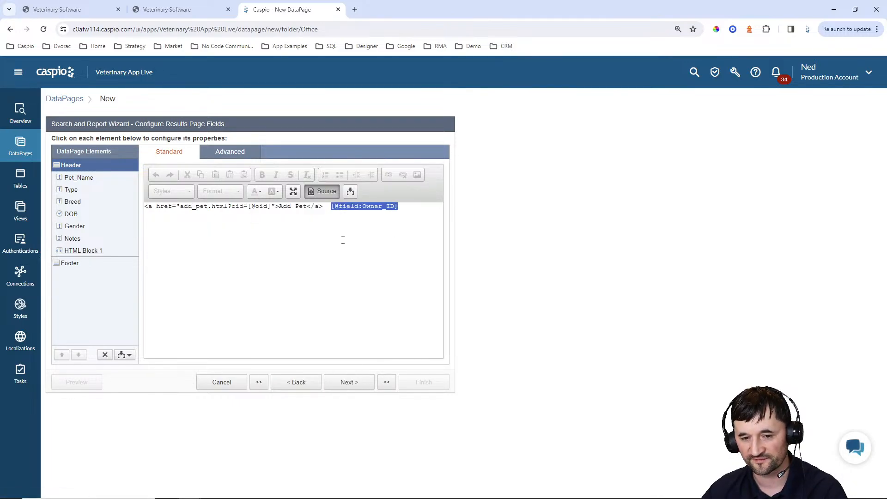
click(364, 221)
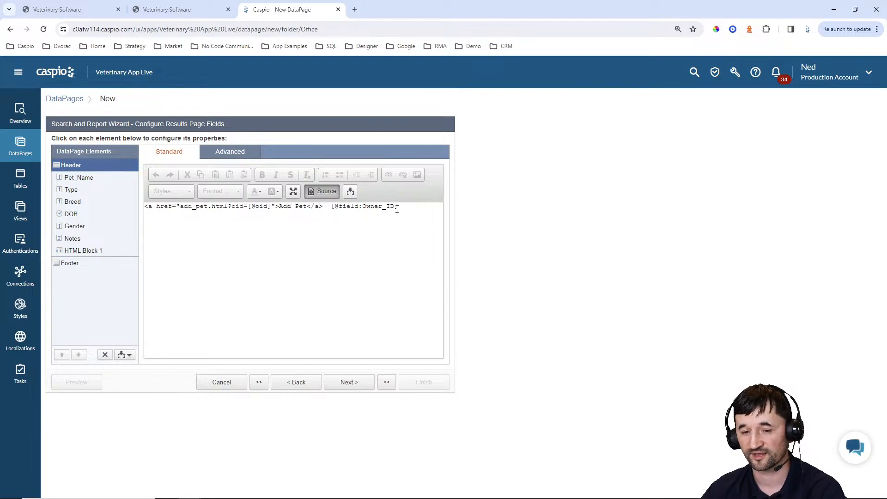
drag(403, 207, 331, 206)
key(BackSpace)
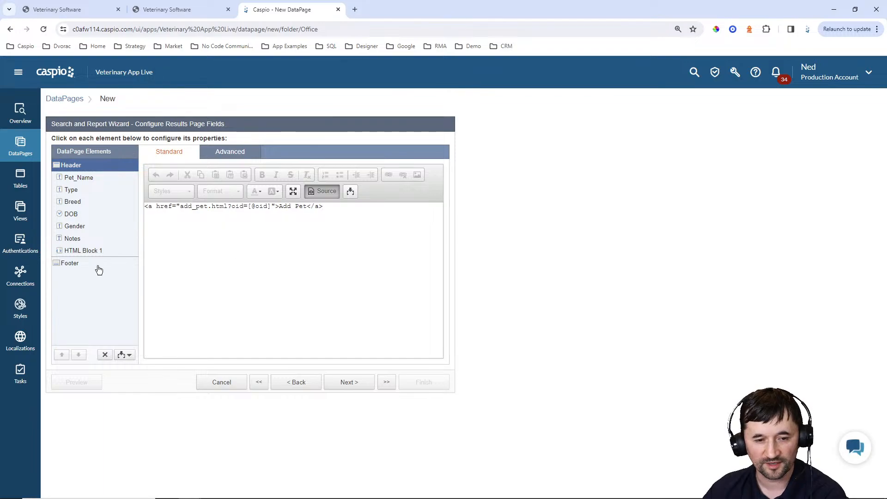
click(82, 251)
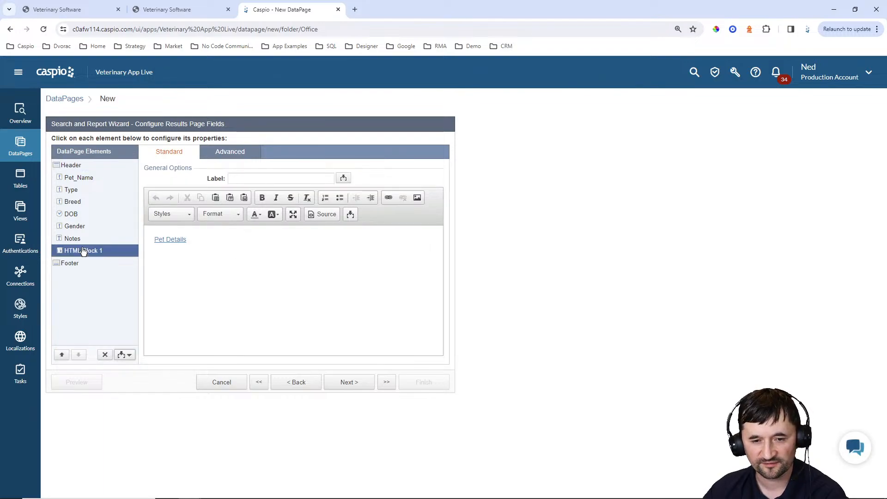
click(329, 214)
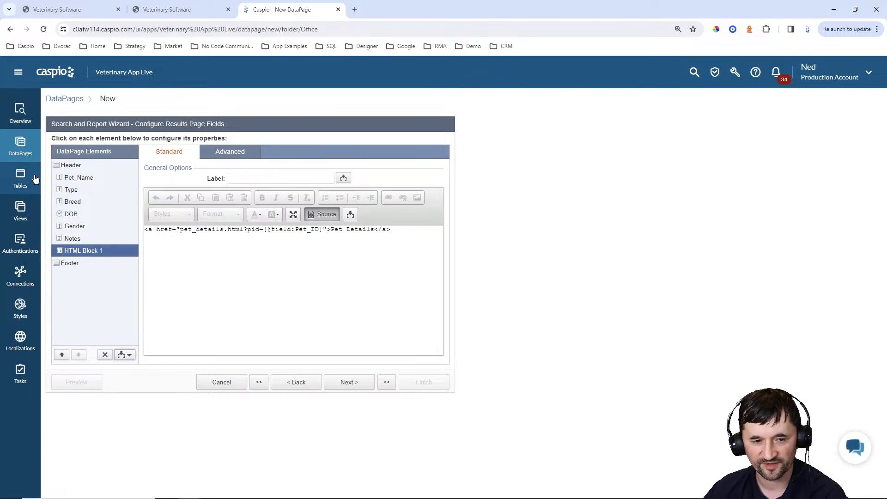
click(71, 165)
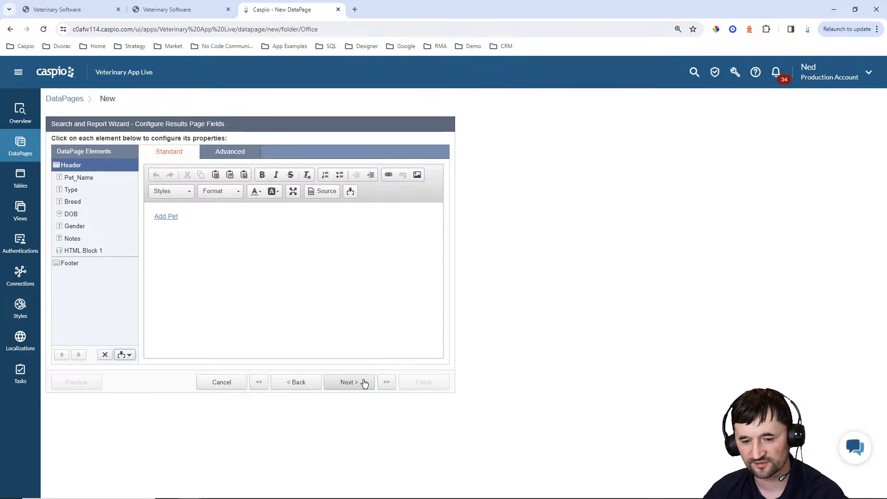
Finish the View Pets DataPage with no details page
click(348, 387)
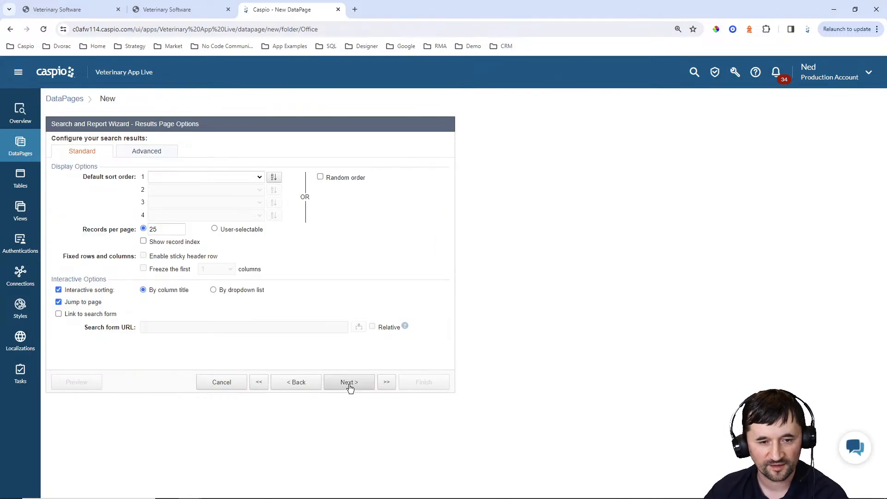
click(349, 382)
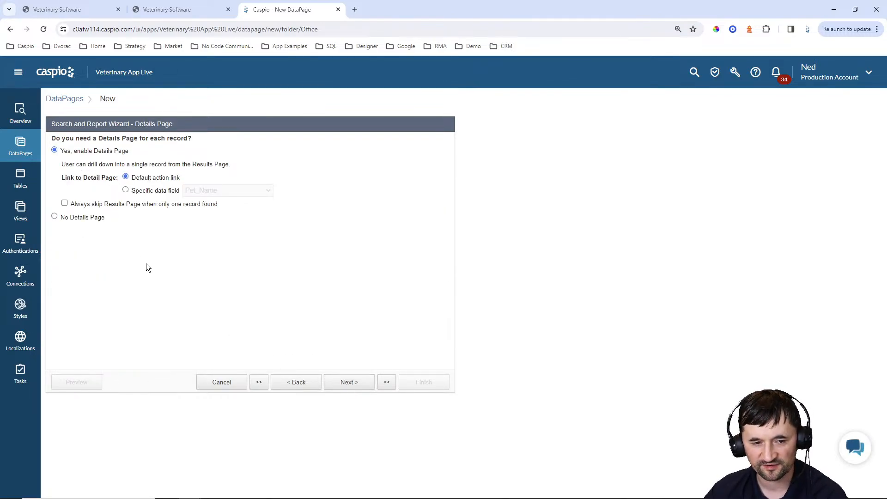
click(92, 217)
click(421, 382)
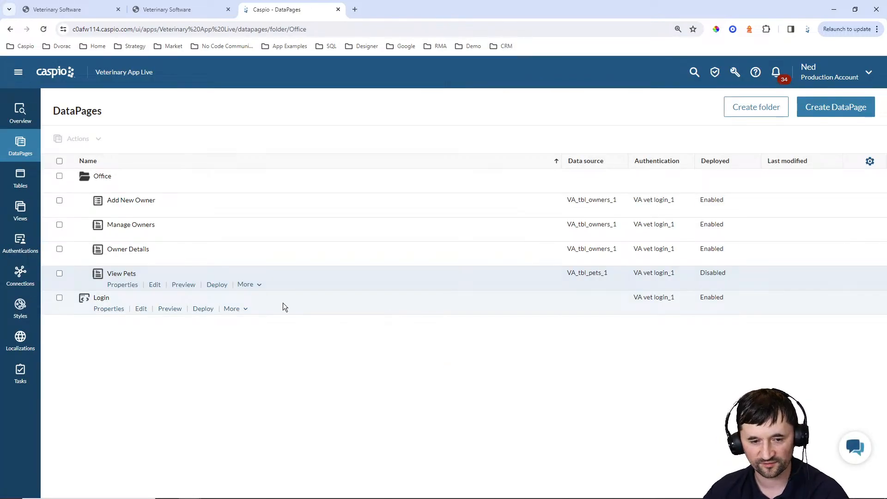
Enable deployment of View Pets and copy its embed script for owner_details.html
click(216, 285)
click(392, 170)
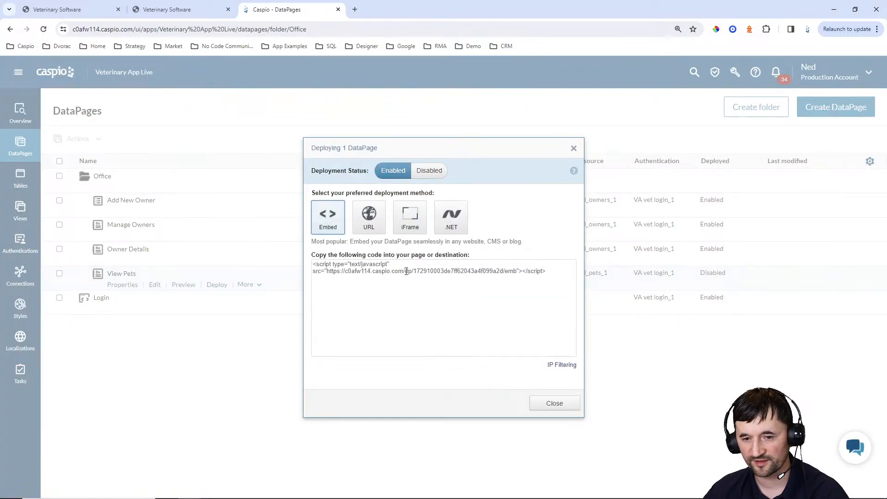
click(406, 269)
key(ctrl+c)
click(556, 403)
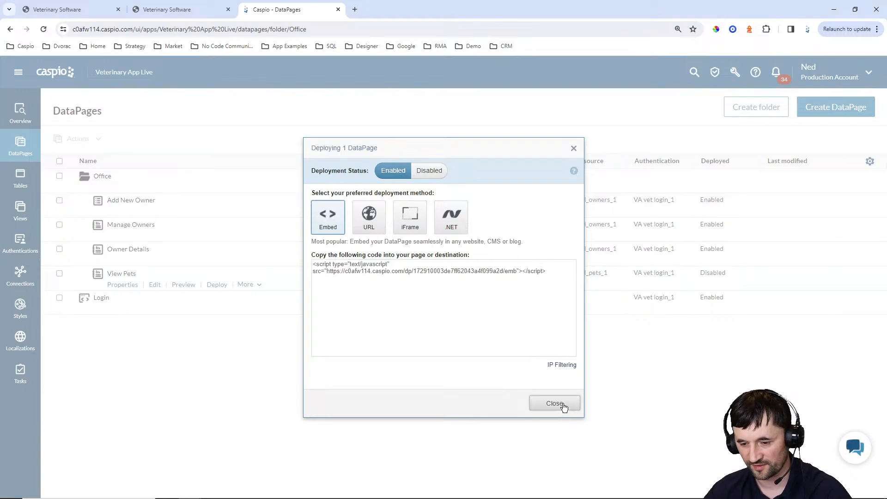
click(552, 495)
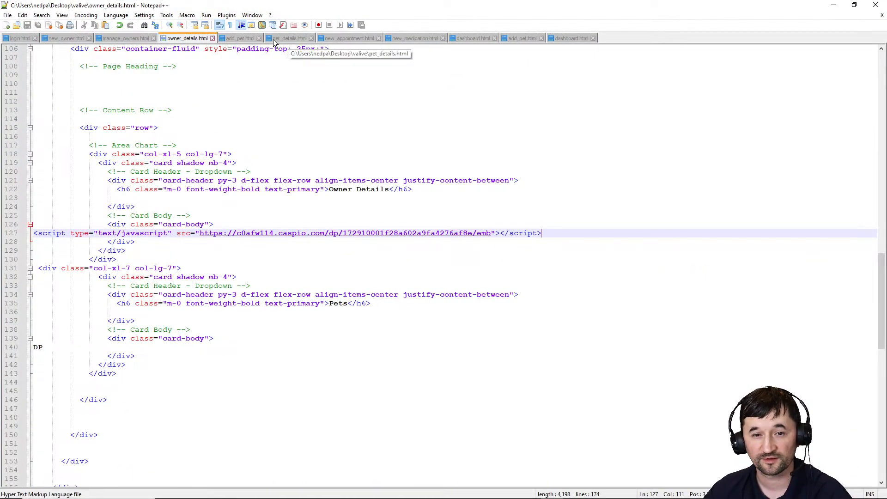
Replace line 140's DP placeholder with the View Pets embed script, save, and upload via WinSCP
double_click(38, 347)
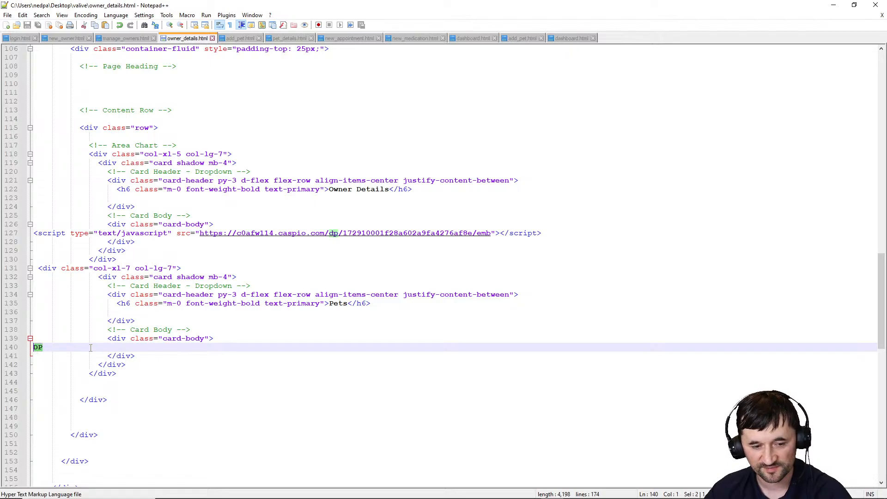
key(ctrl+v)
key(ctrl+s)
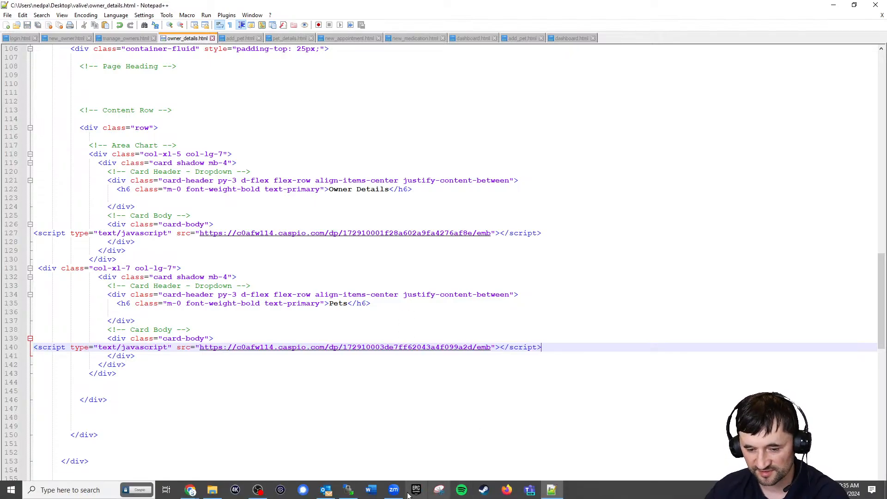
click(342, 490)
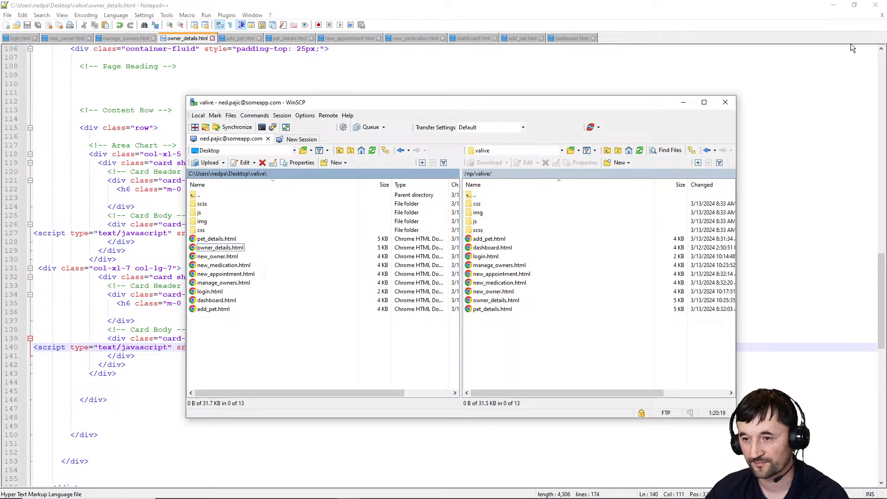
click(840, 9)
click(839, 9)
Reload the web app and reopen the first owner's details page from Manage Owners
click(150, 15)
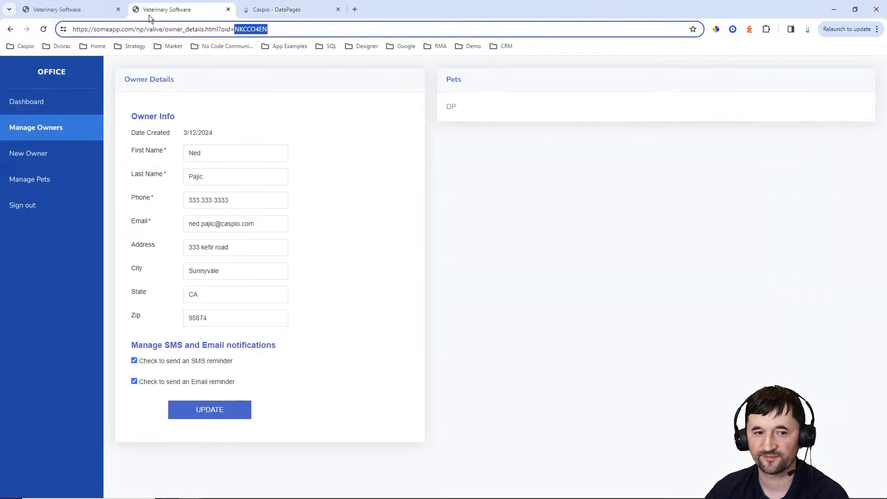
click(44, 30)
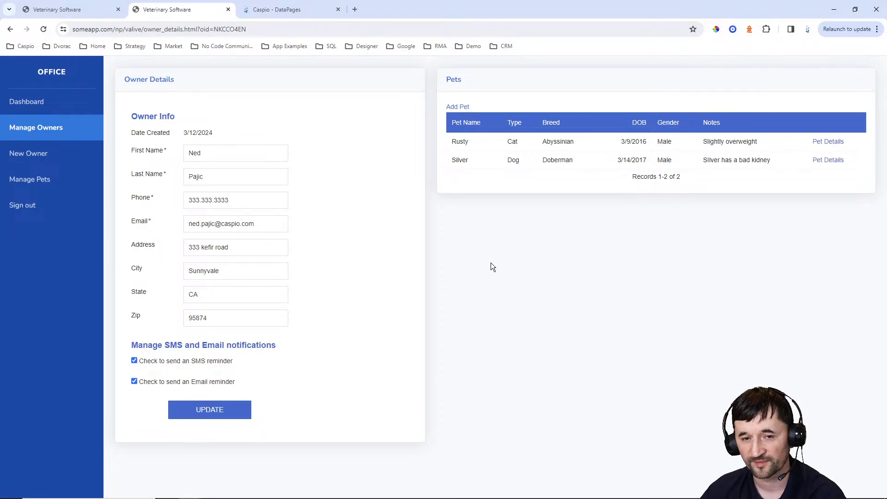
click(40, 134)
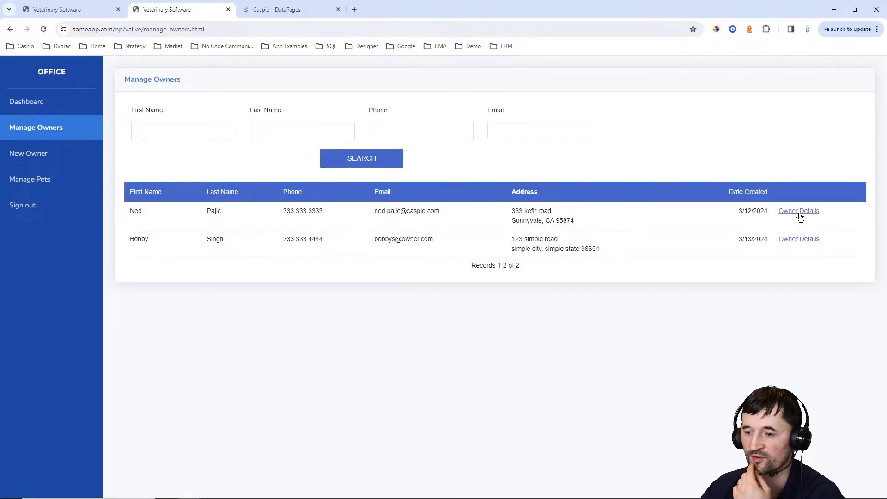
click(799, 212)
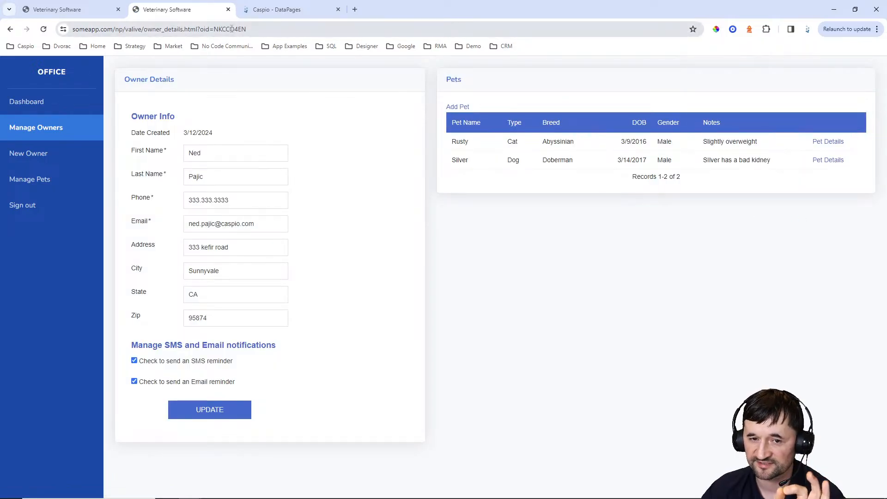
Open the Add Pet page, check the oid value in its address, then return to Caspio's DataPages list
click(456, 108)
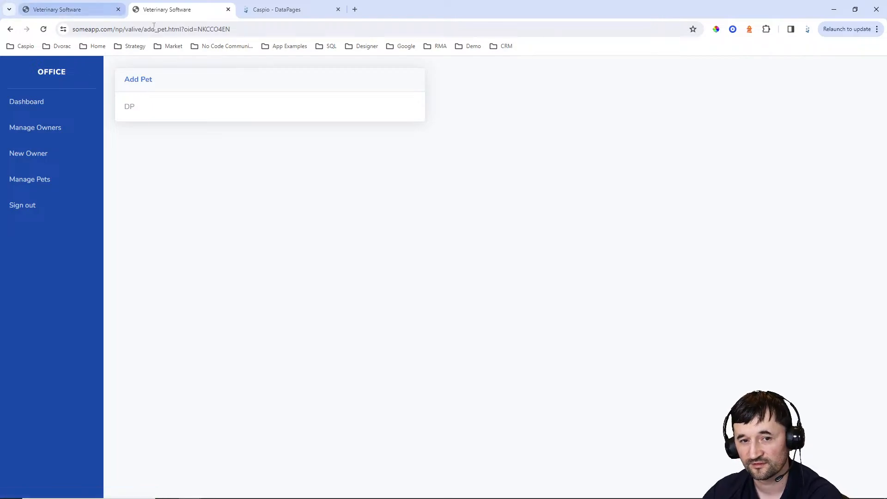
drag(198, 29, 309, 54)
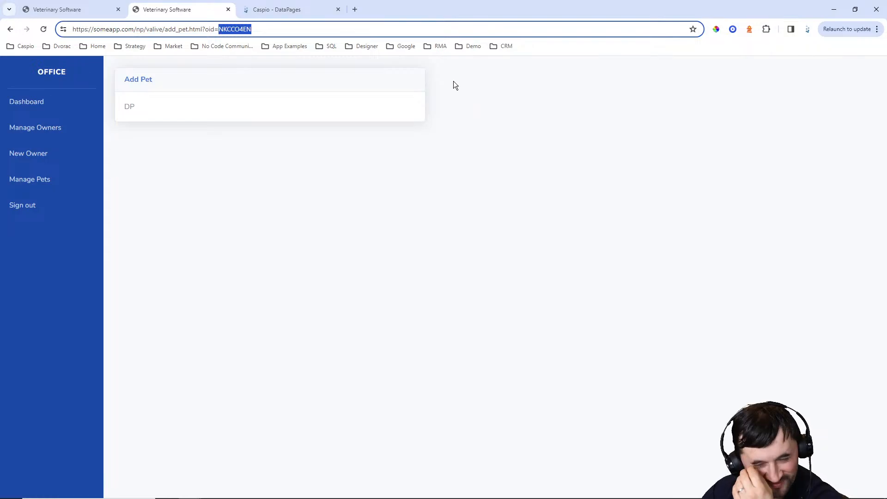
click(294, 8)
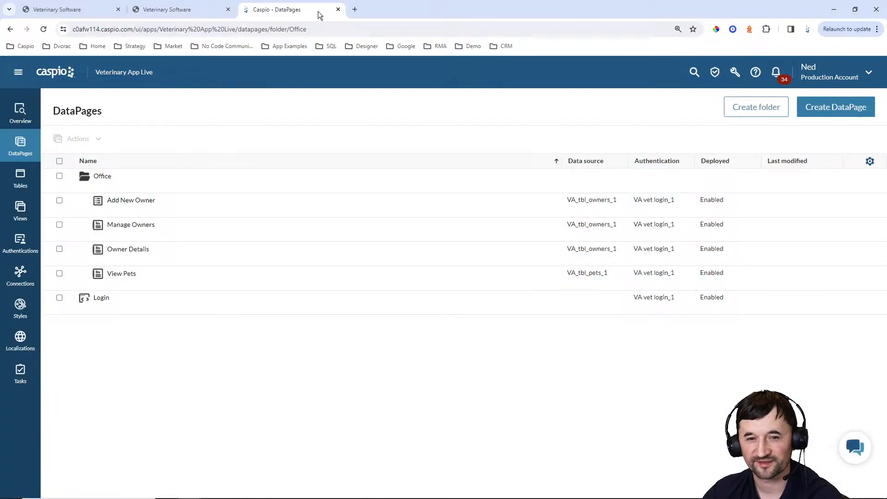
Start a submission form named 'Add New Pet' on VA_tbl_pets_1 with the Blue style
click(825, 109)
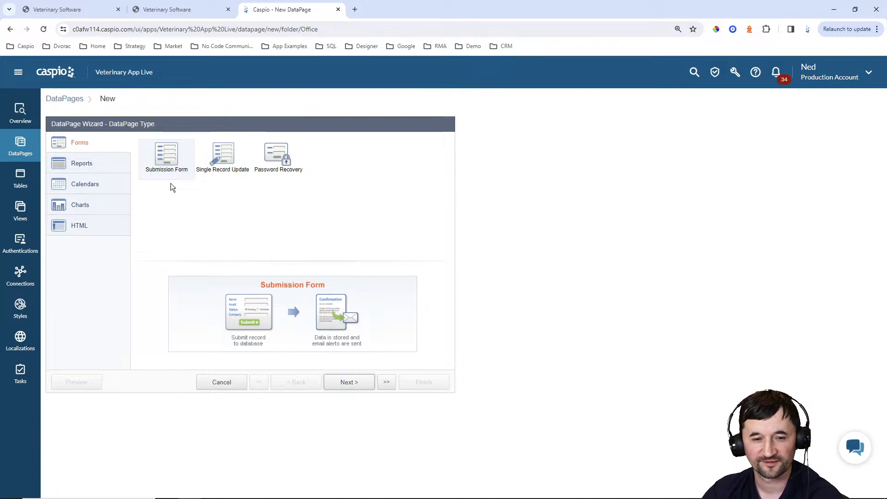
click(349, 382)
click(109, 172)
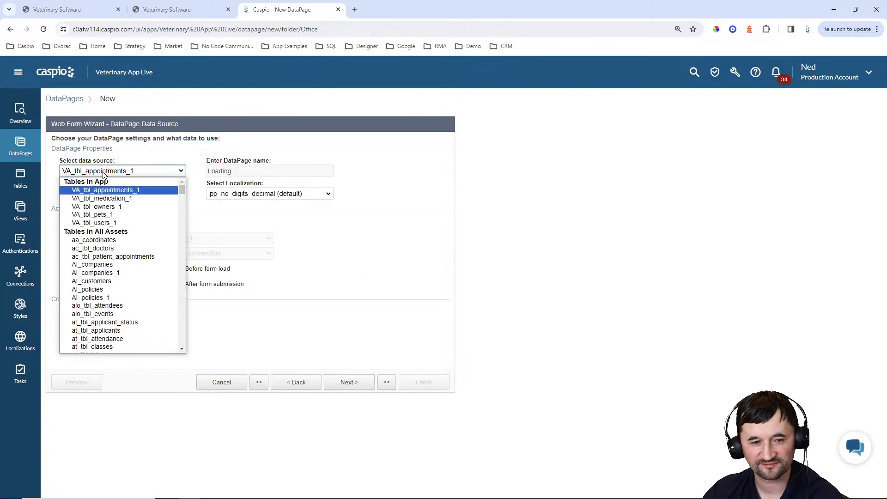
click(112, 215)
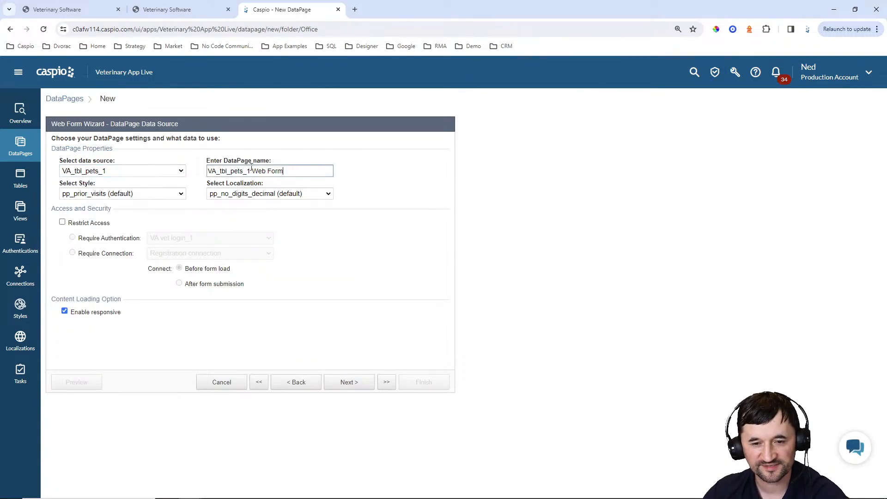
text(Add New Pet)
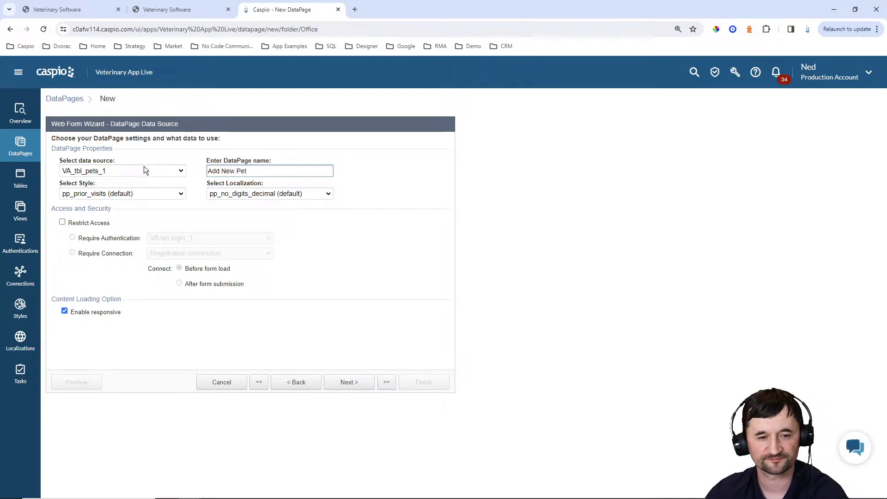
click(132, 193)
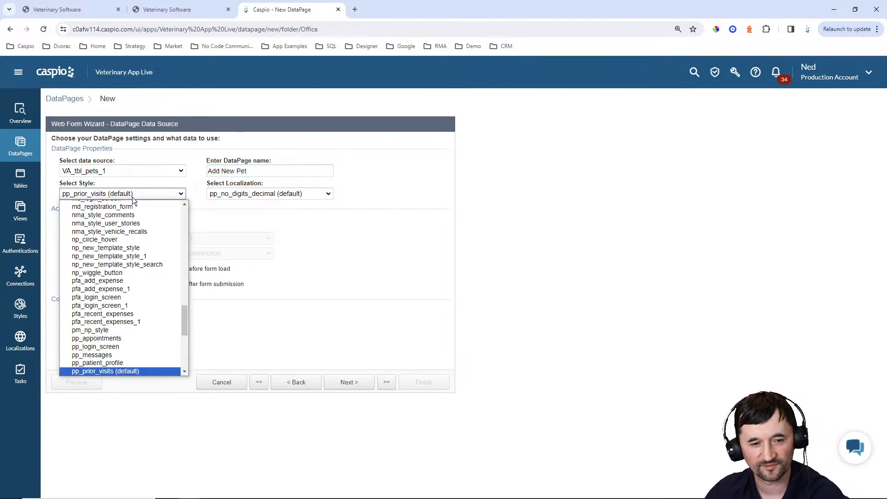
scroll(126, 243, up, 10)
scroll(95, 218, up, 1)
click(93, 215)
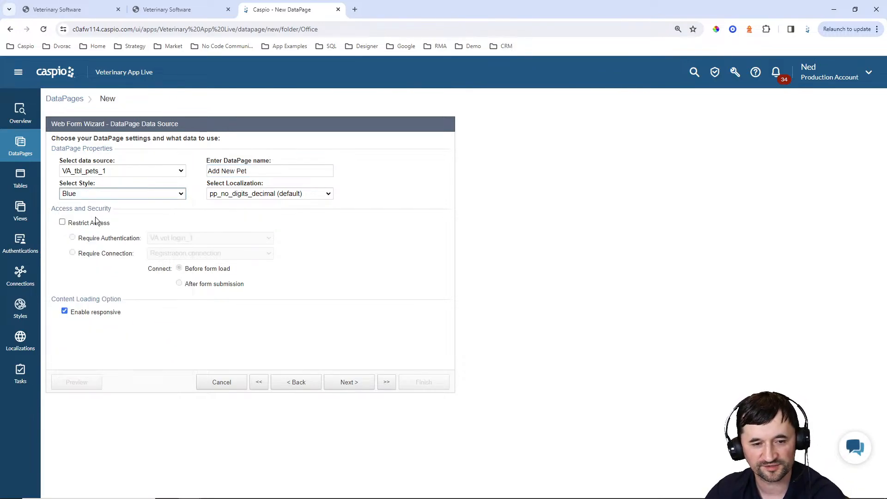
Set English localization, restrict access, and include all available pet fields
click(225, 195)
scroll(222, 237, up, 5)
scroll(222, 237, up, 3)
click(224, 230)
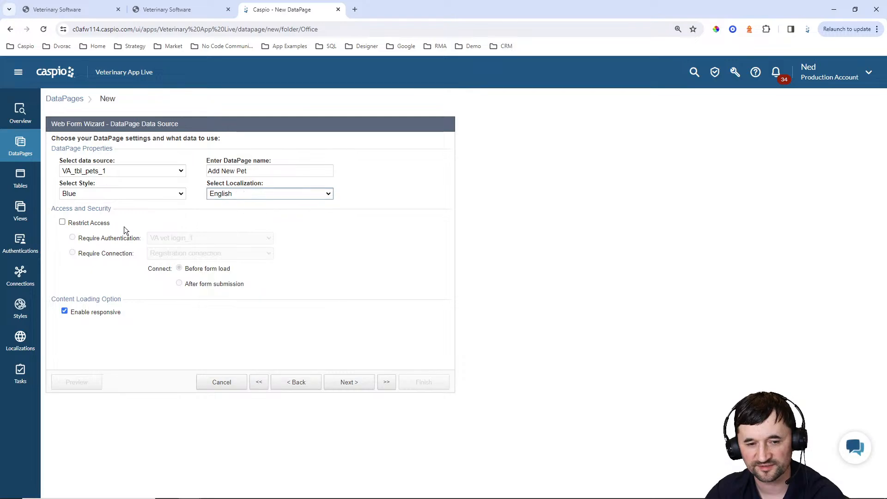
click(96, 224)
click(357, 389)
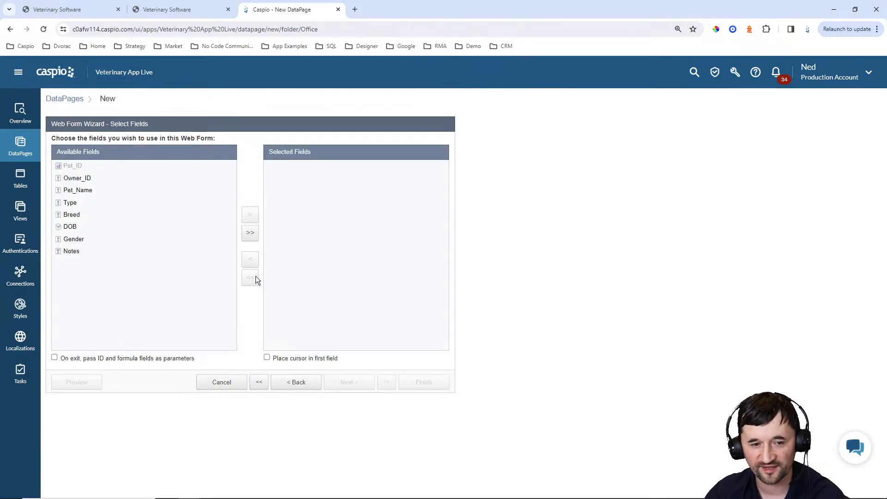
click(250, 234)
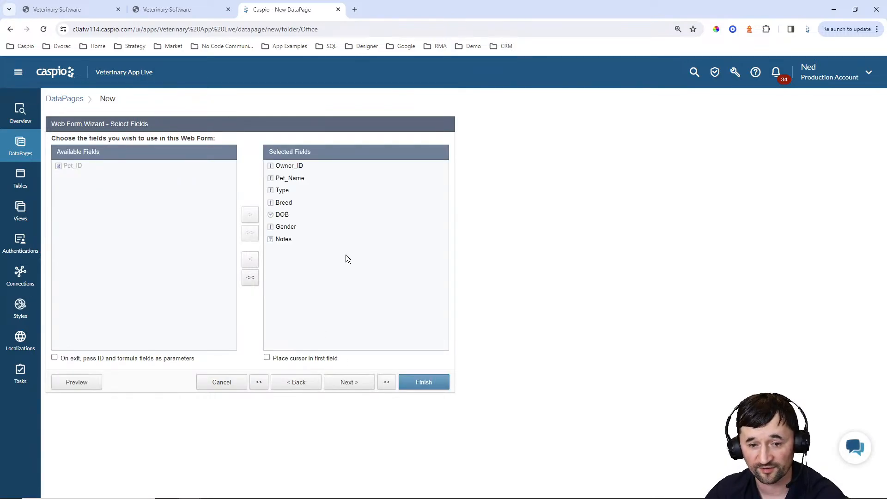
click(352, 381)
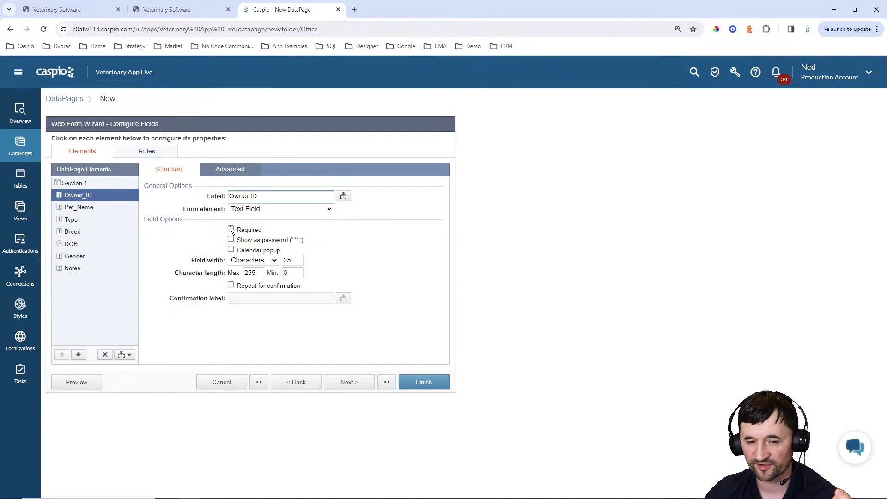
click(296, 208)
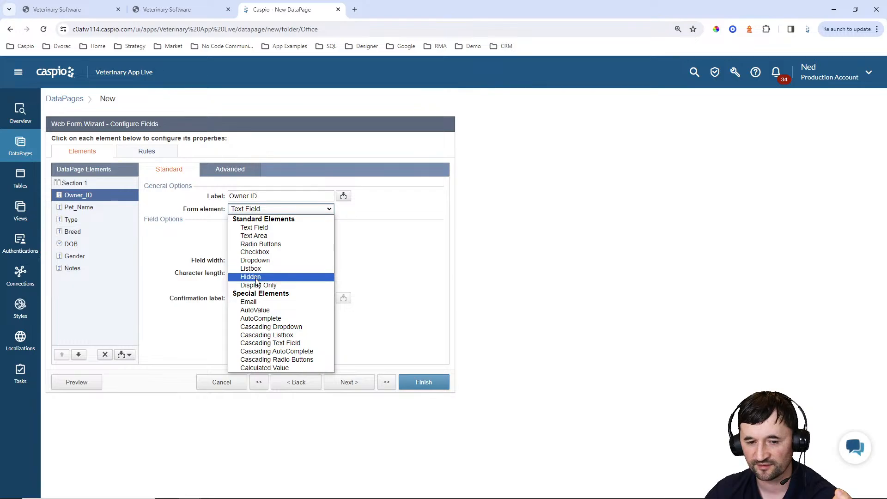
click(257, 277)
click(272, 230)
click(271, 256)
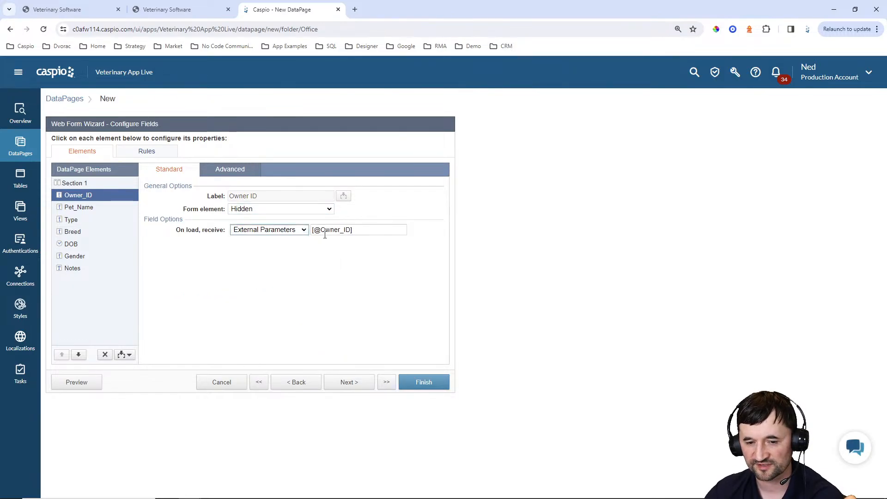
drag(320, 229, 418, 227)
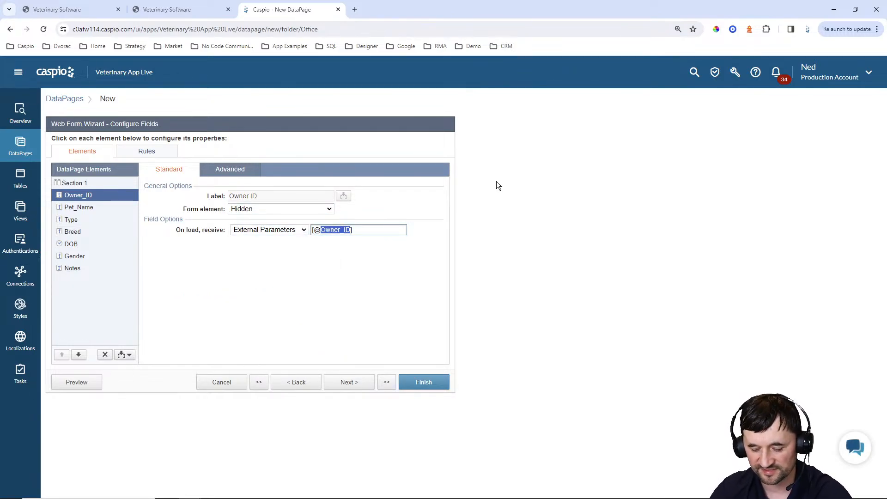
text(oid])
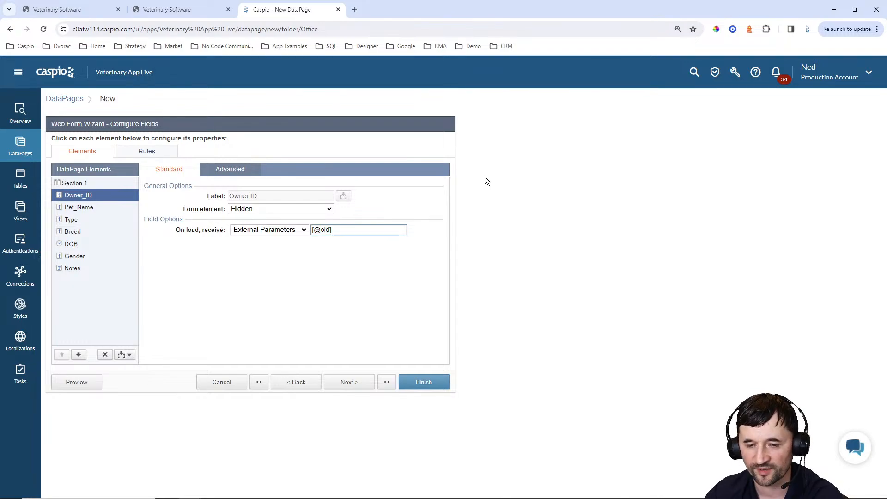
Mark the Type, Breed and DOB fields as required
click(83, 207)
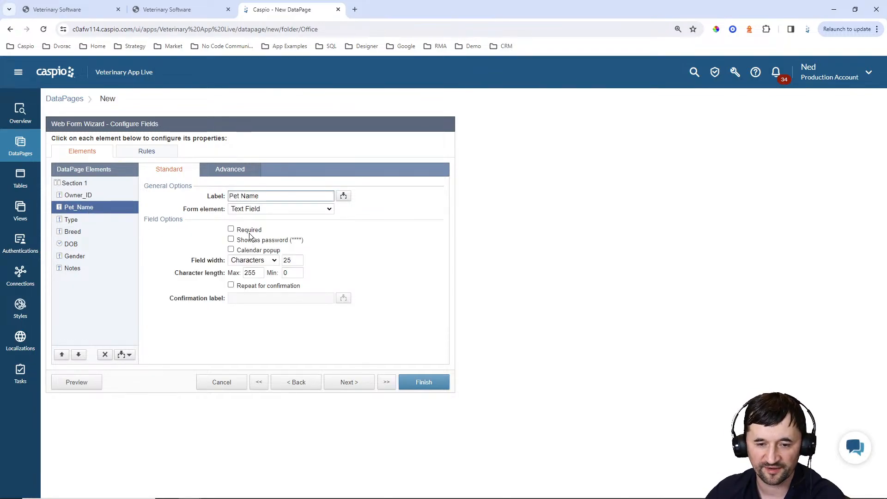
click(81, 220)
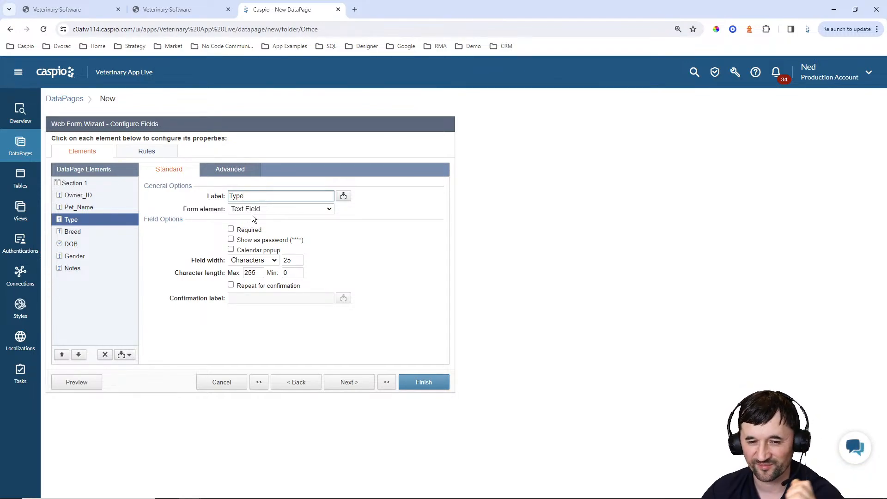
drag(248, 230, 246, 230)
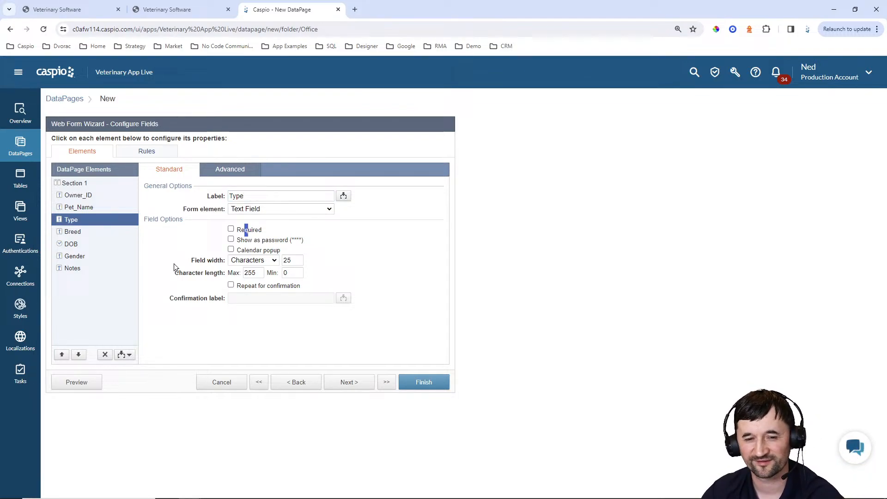
click(246, 230)
click(73, 232)
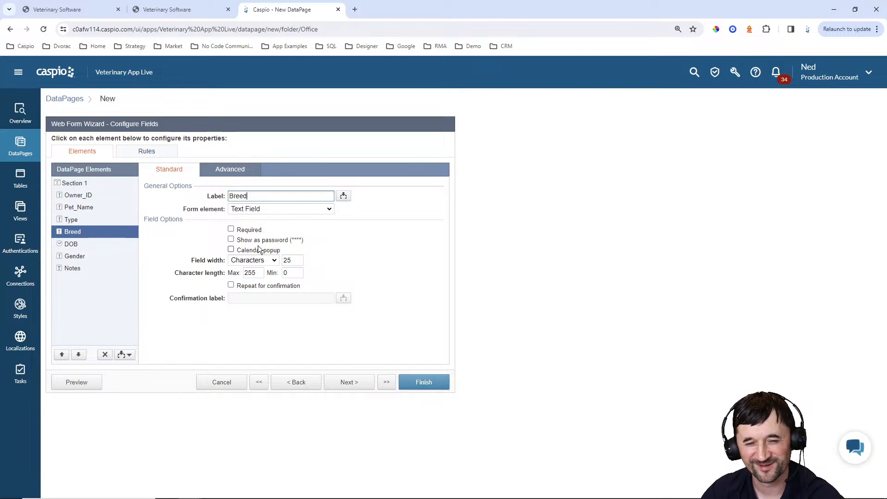
click(249, 231)
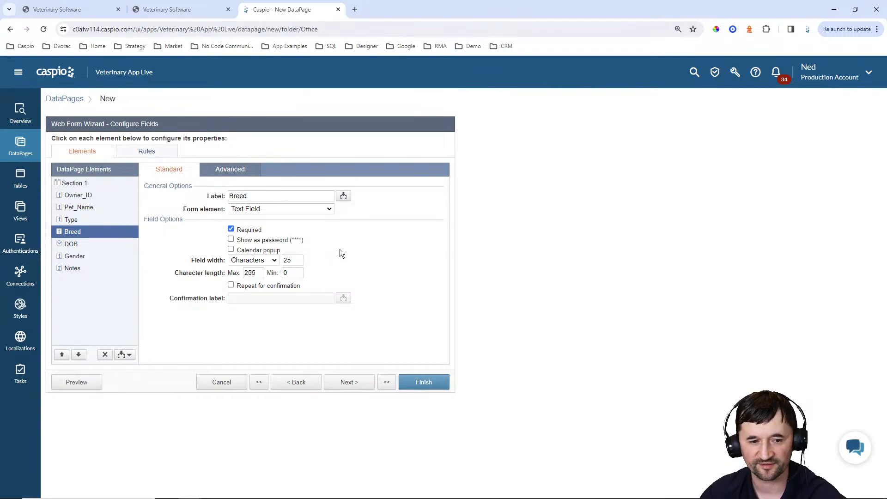
click(76, 245)
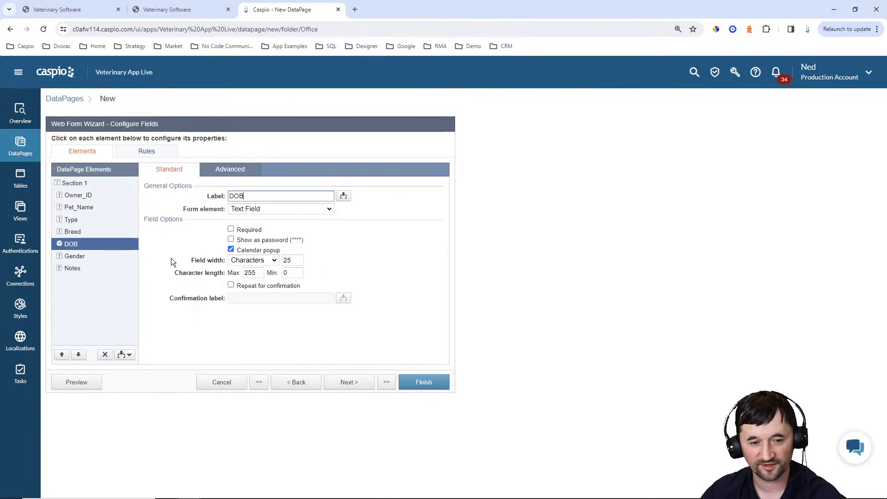
click(238, 231)
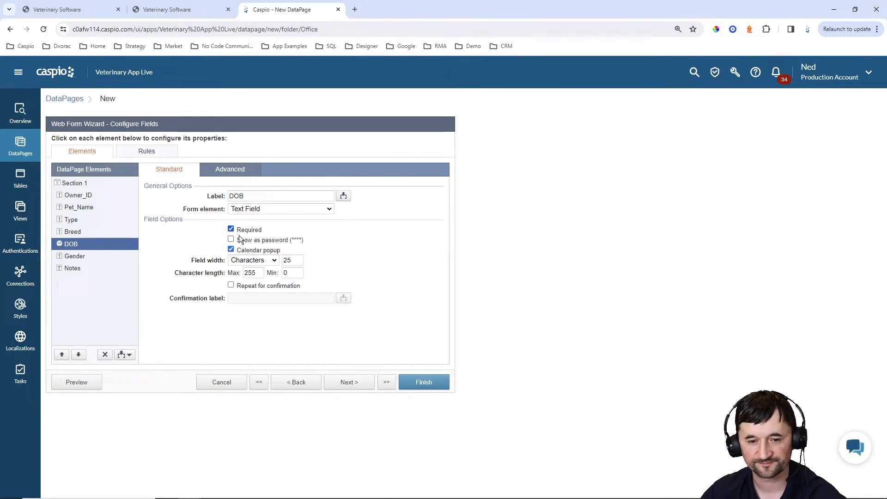
click(82, 257)
Change the Notes field's form element to Text Area and advance to Destination and Messaging
click(72, 268)
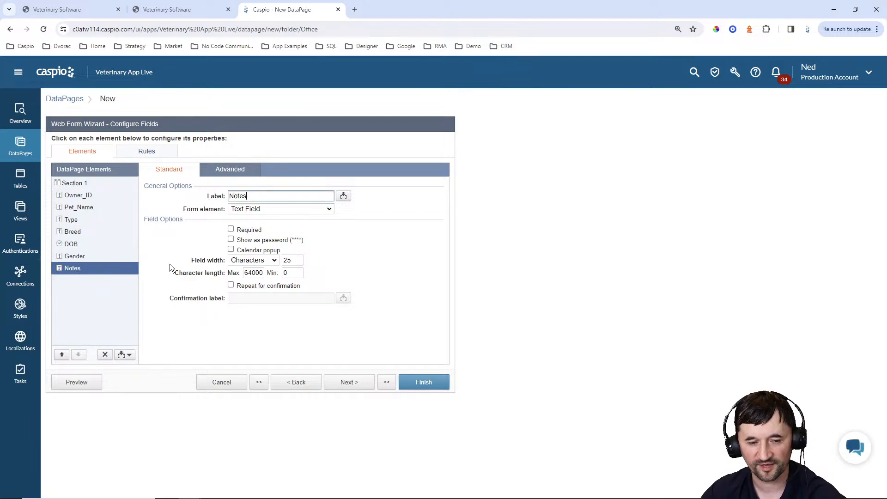
click(255, 210)
click(254, 233)
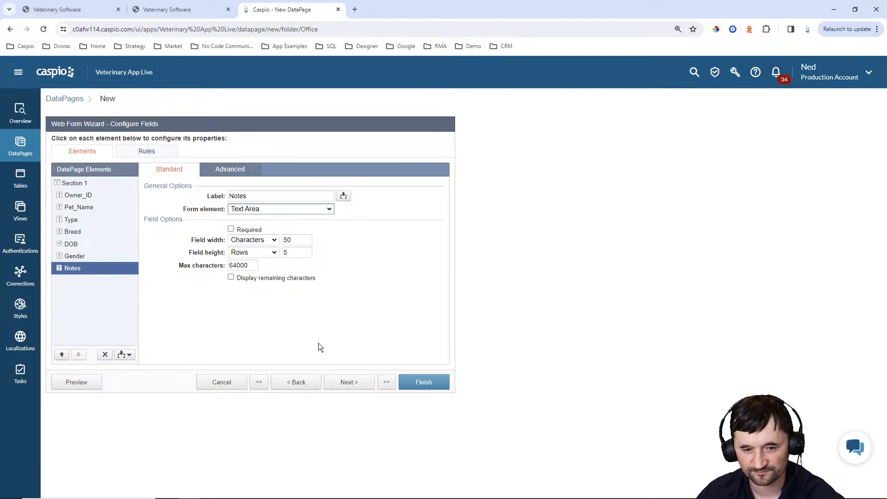
click(356, 383)
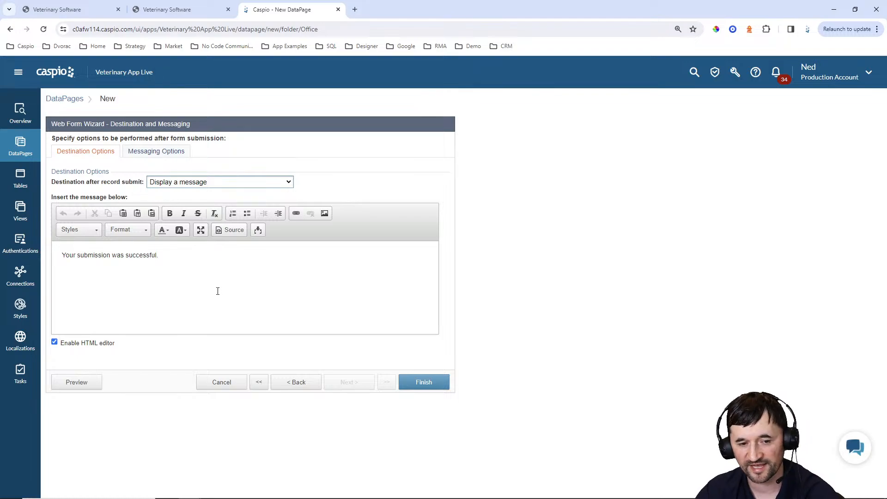
click(202, 183)
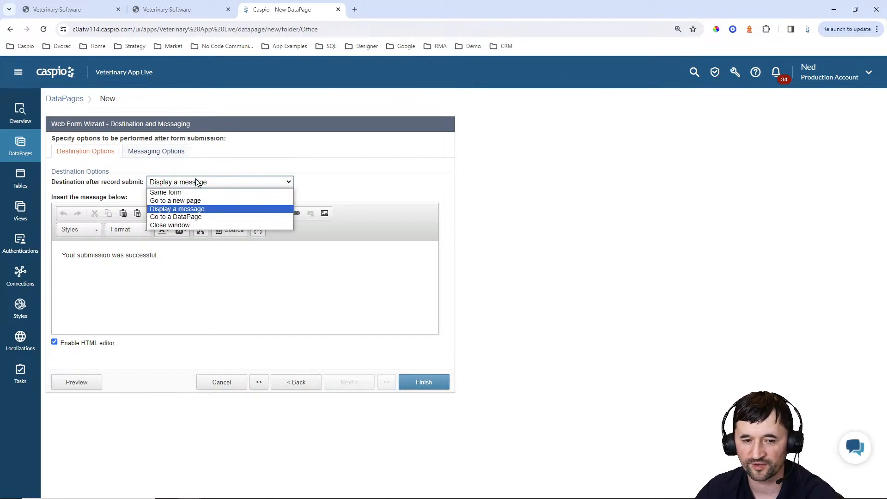
click(194, 199)
click(160, 201)
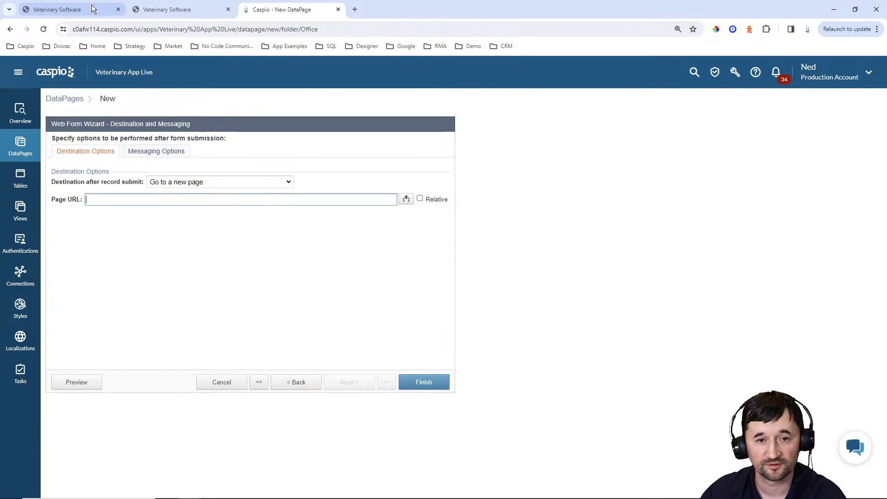
click(155, 11)
click(13, 30)
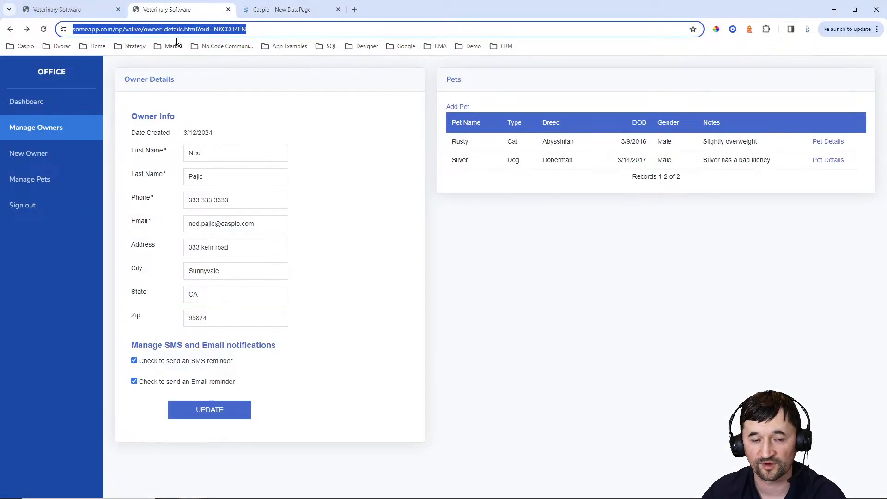
click(273, 11)
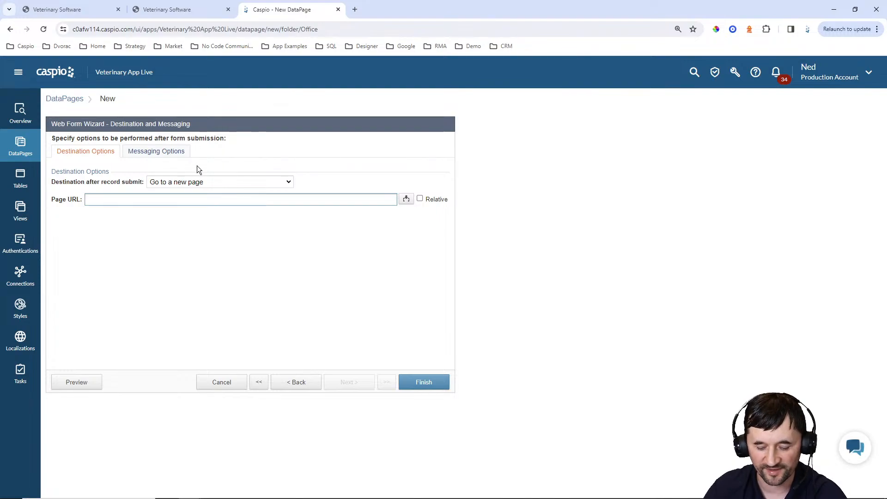
text(owner)
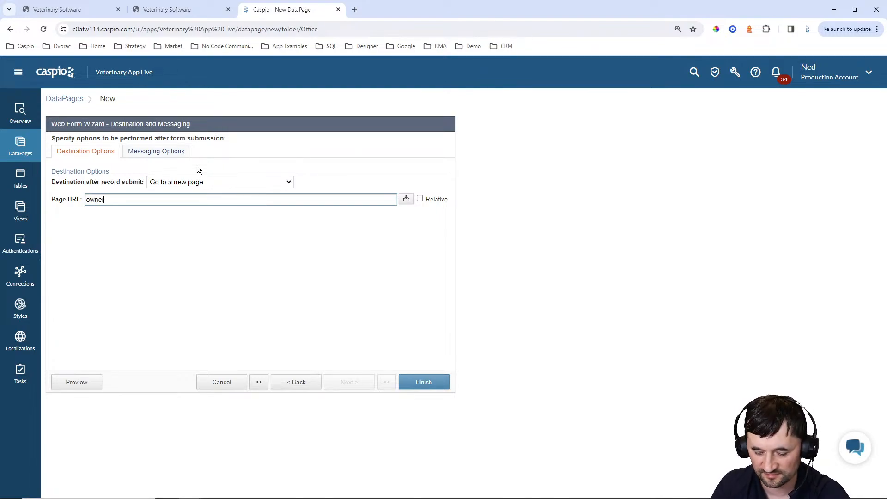
text(_details.html)
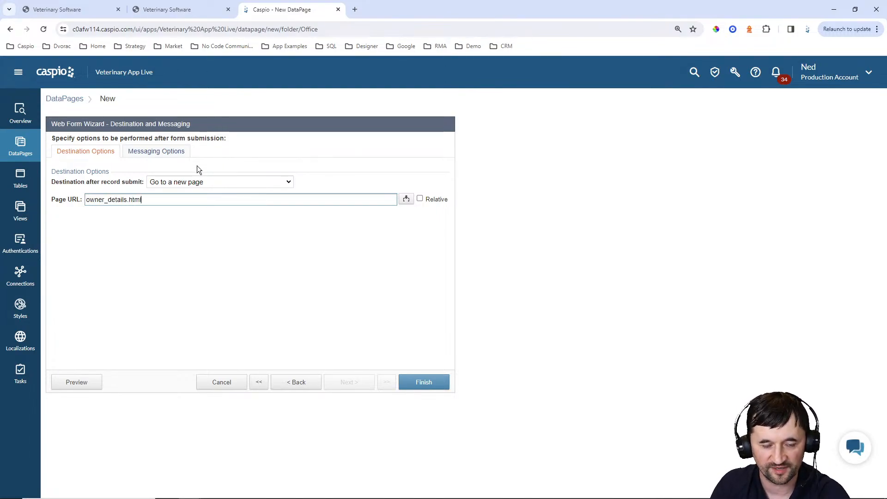
text(?oid)
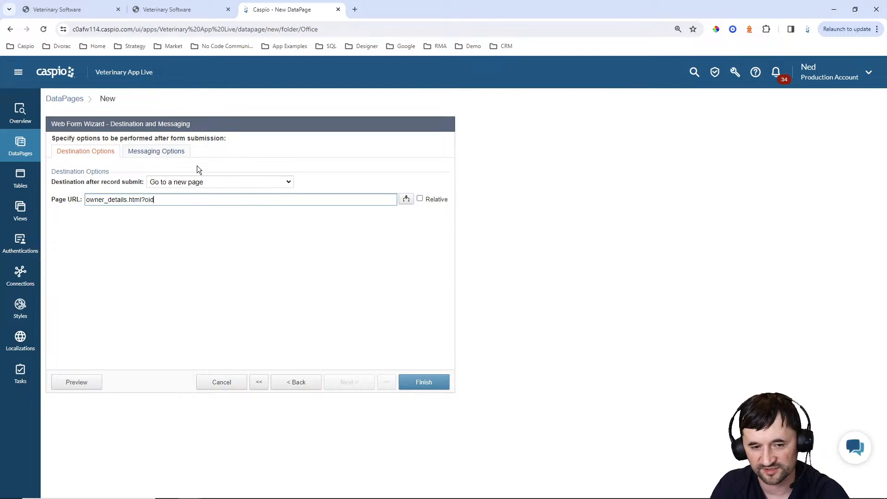
text(=)
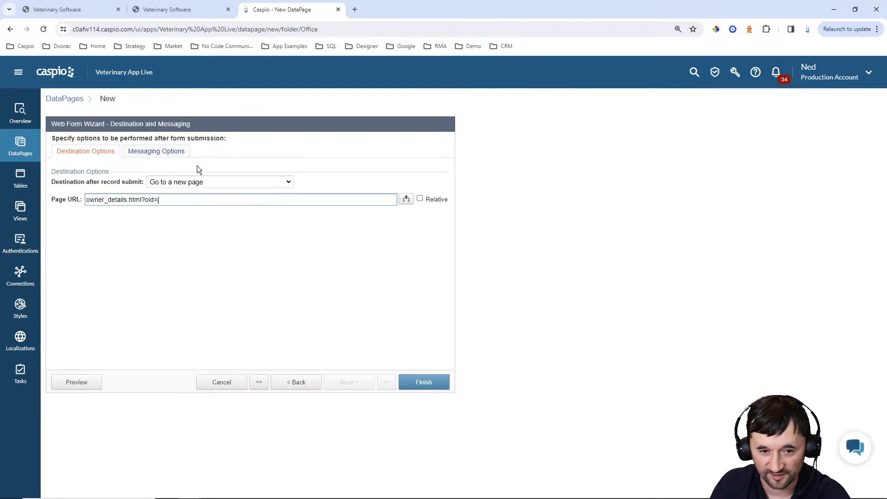
text([@oi)
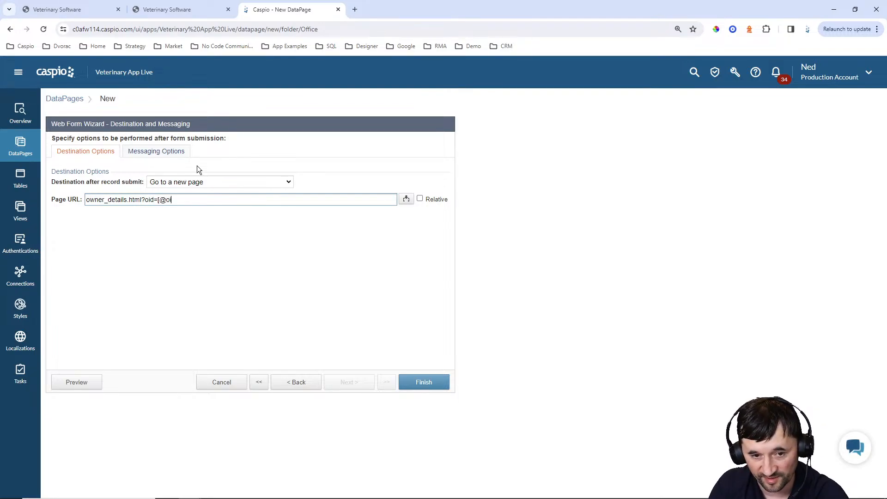
text(d])
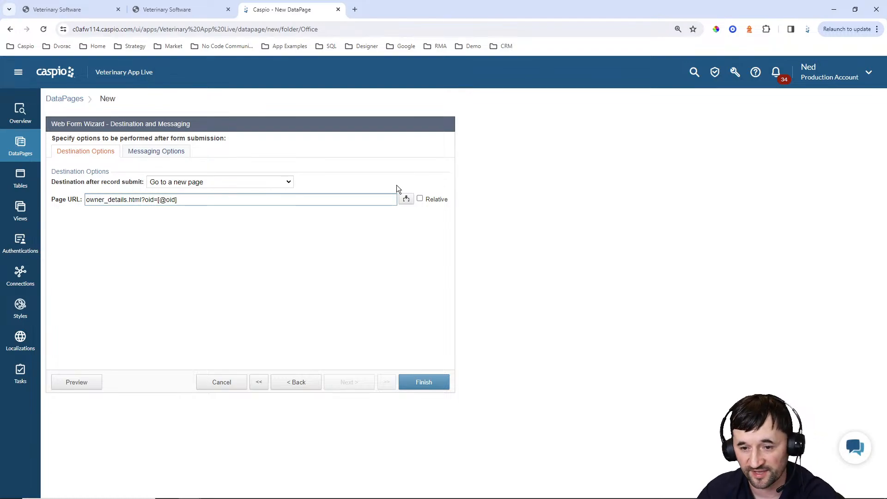
click(419, 199)
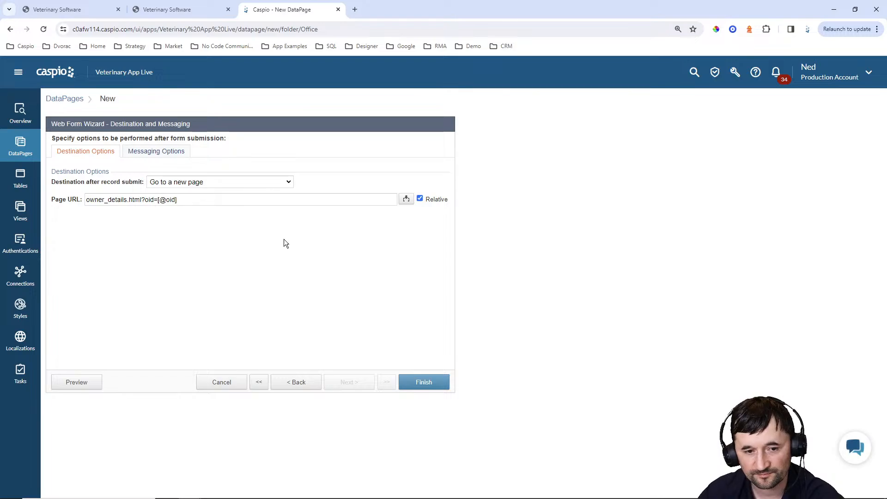
click(221, 13)
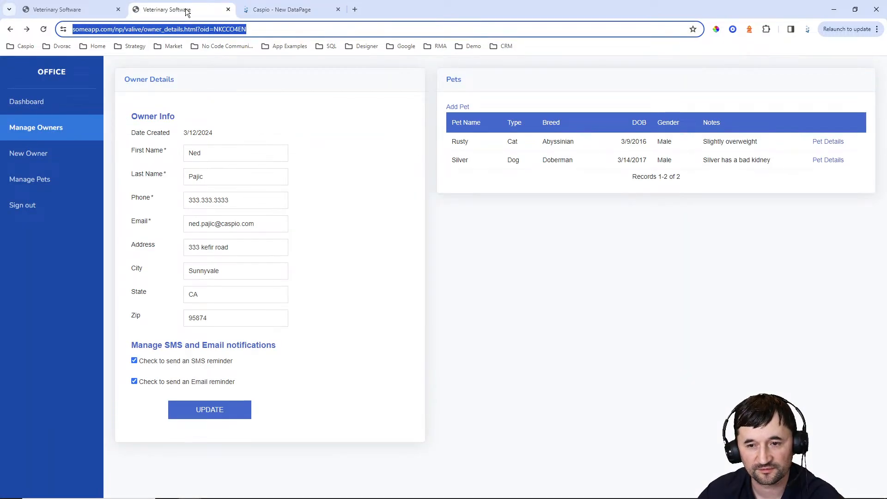
click(260, 11)
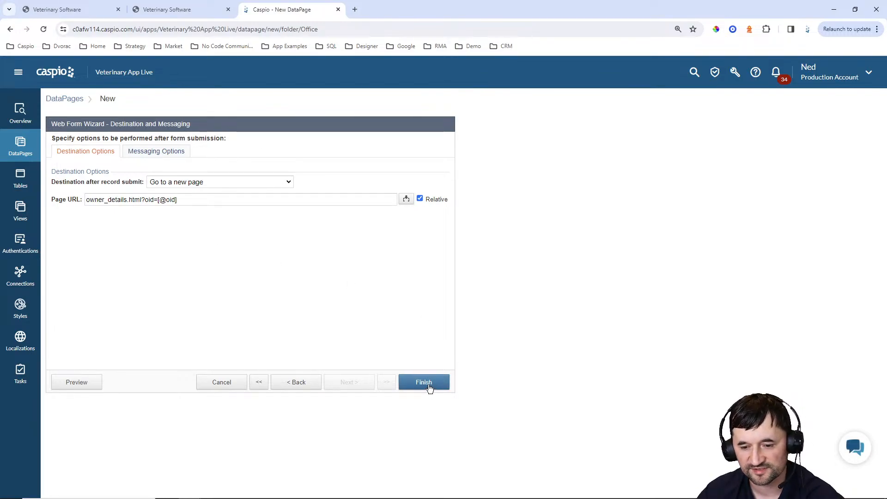
Finish the Add New Pet DataPage, enable its deployment and copy the embed code
click(429, 387)
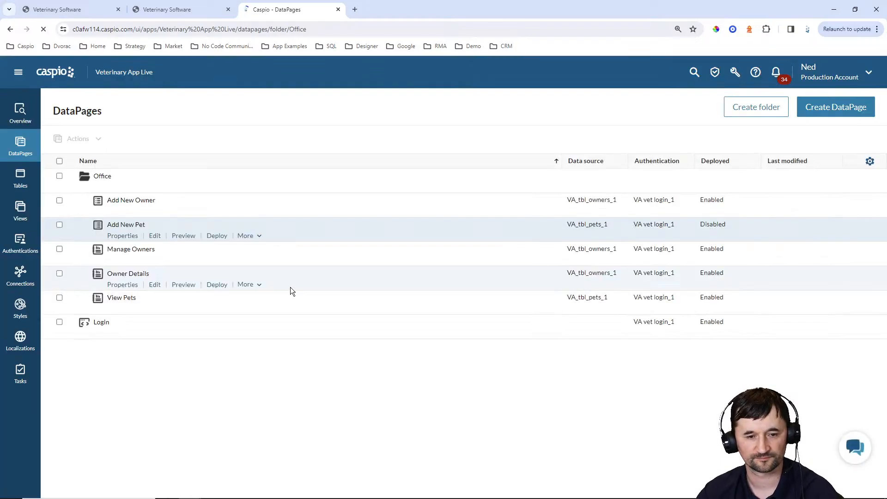
click(217, 235)
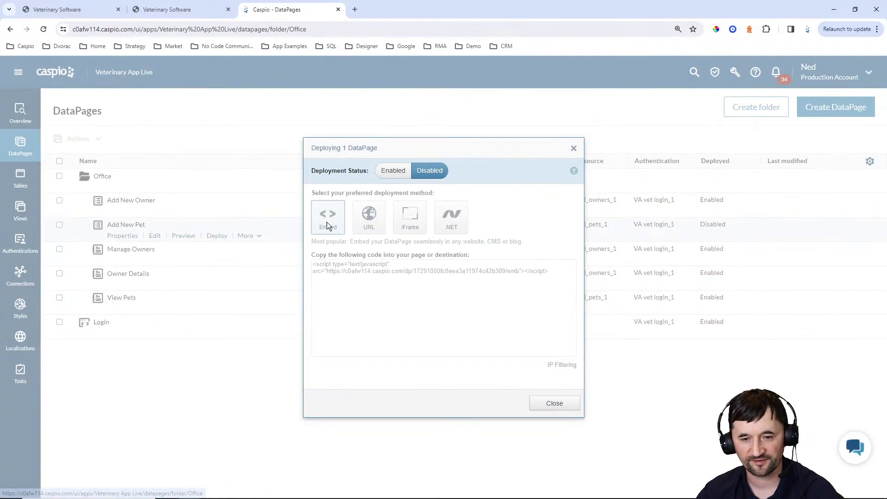
click(393, 171)
click(396, 270)
key(ctrl+c)
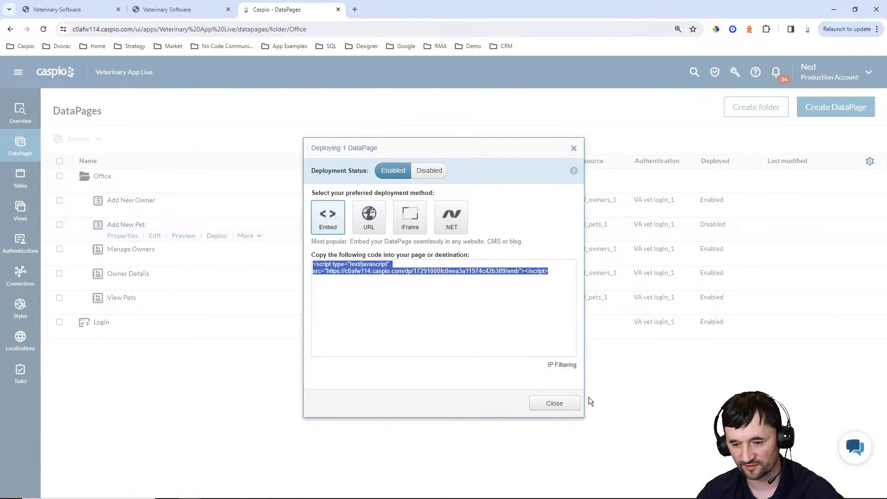
click(567, 403)
click(551, 492)
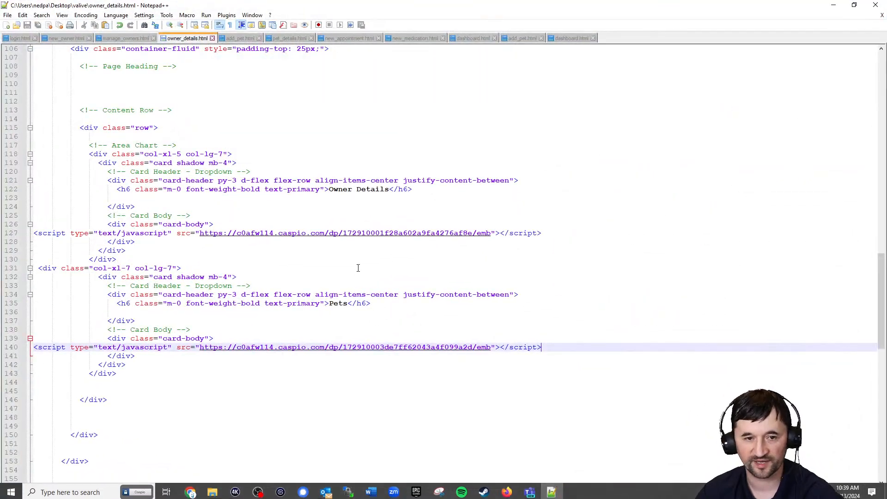
Paste the Add New Pet embed script over the DP placeholder in add_pet.html
click(238, 39)
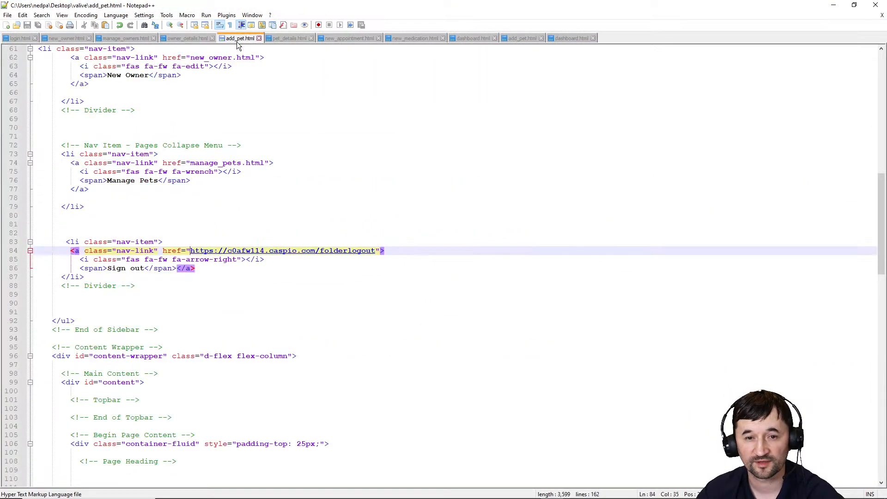
scroll(196, 307, down, 13)
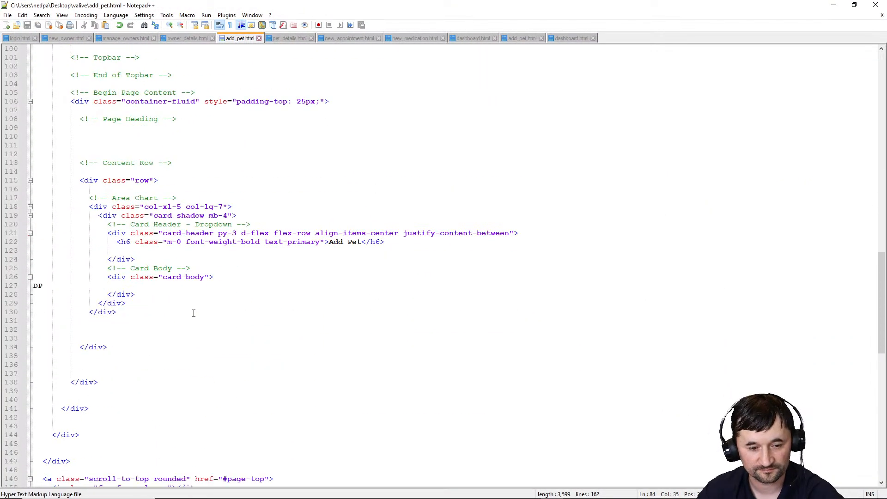
click(50, 287)
key(ctrl+v)
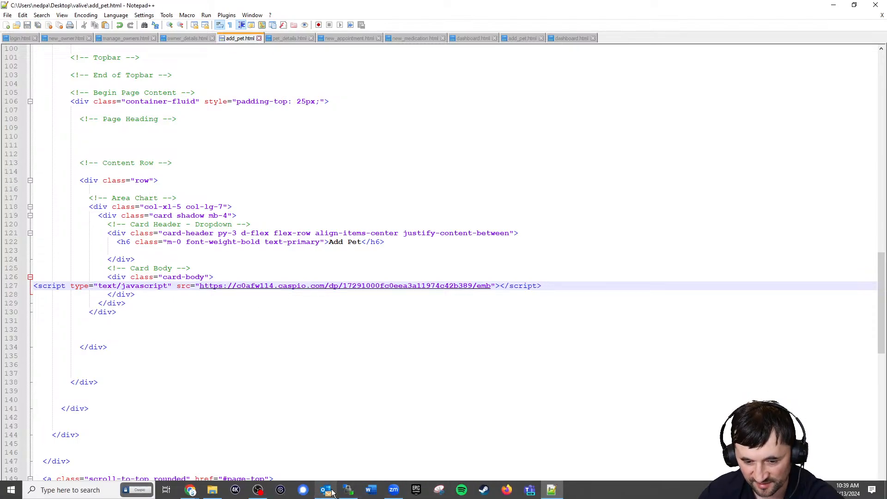
Upload add_pet.html to the server folder in WinSCP and return to the owner details page
click(347, 489)
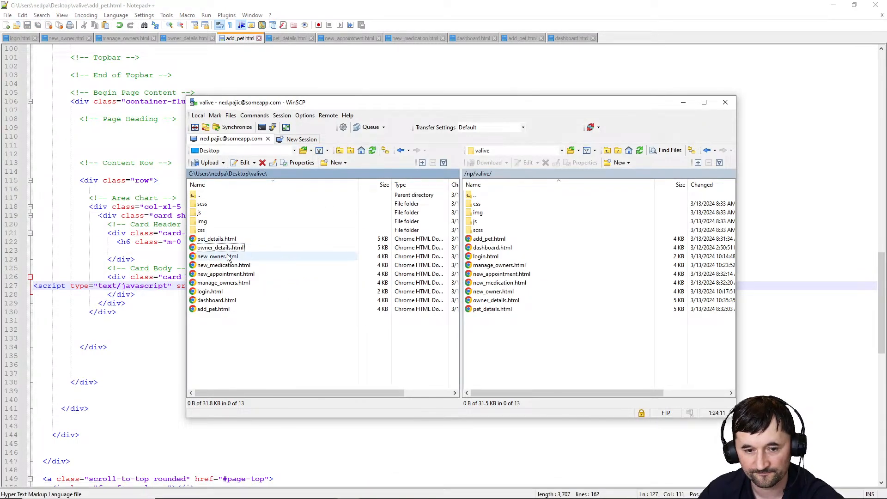
click(212, 308)
drag(212, 308, 490, 357)
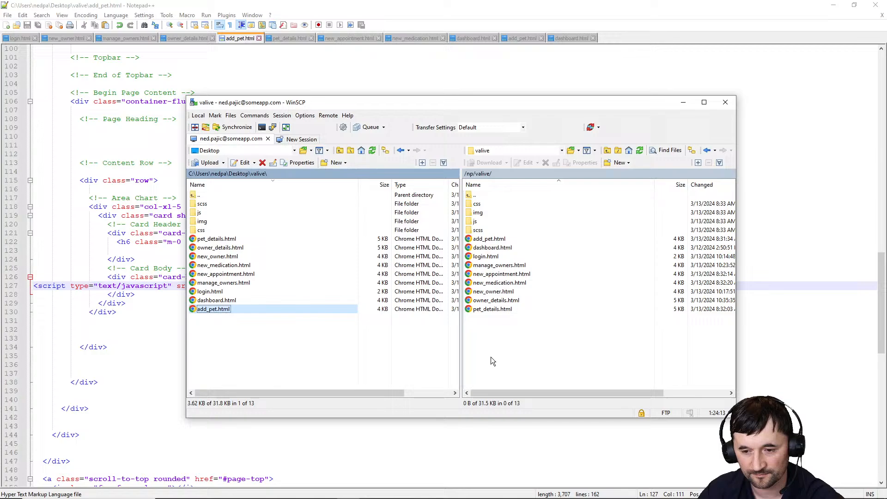
click(833, 5)
click(174, 9)
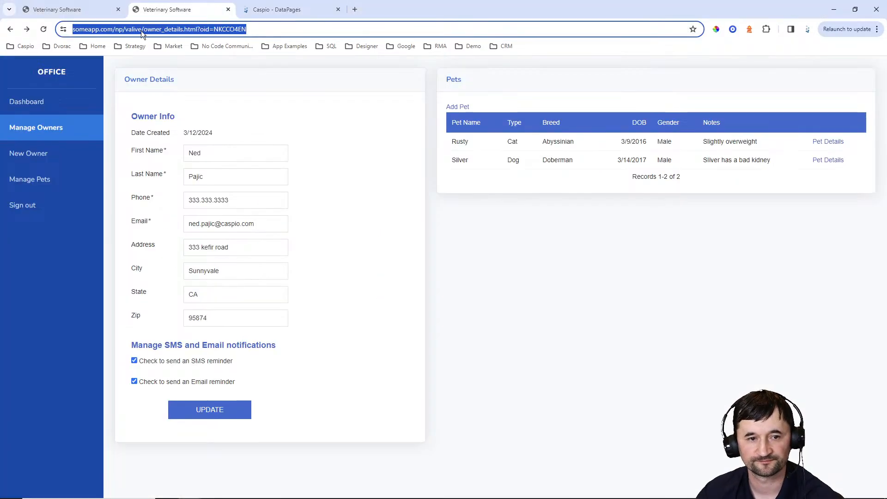
Open the Add Pet form and enter name Kirby, type Dog, breed Doberman
click(44, 29)
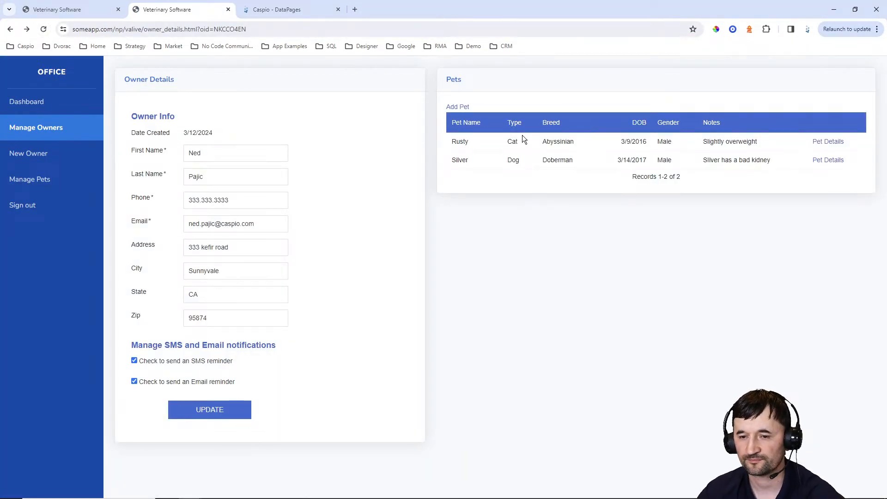
click(464, 111)
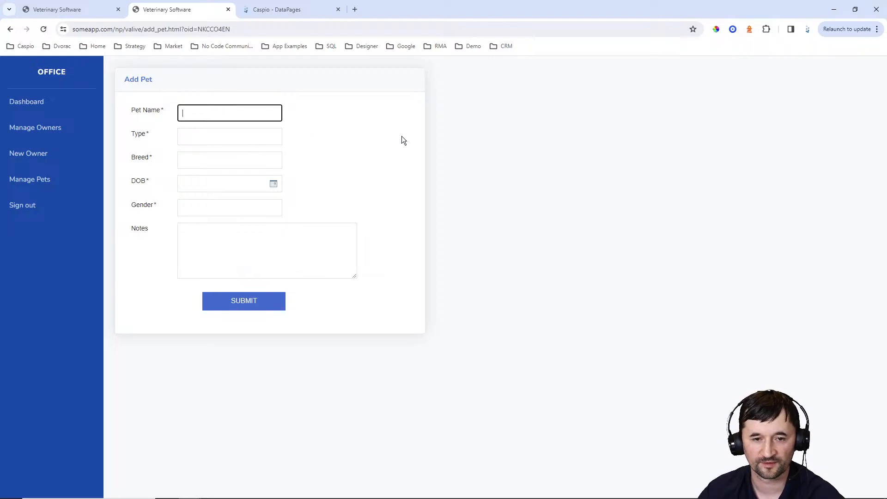
text(K)
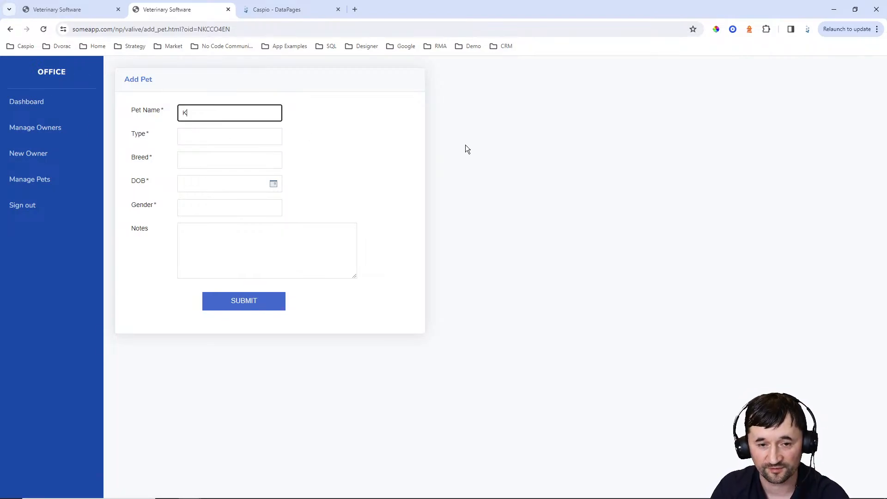
text(irby)
key(Tab)
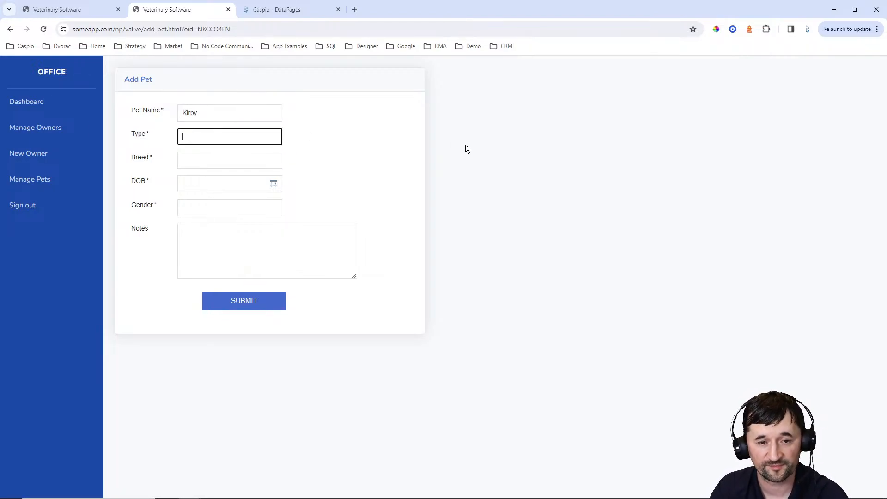
text(Dog)
key(Tab)
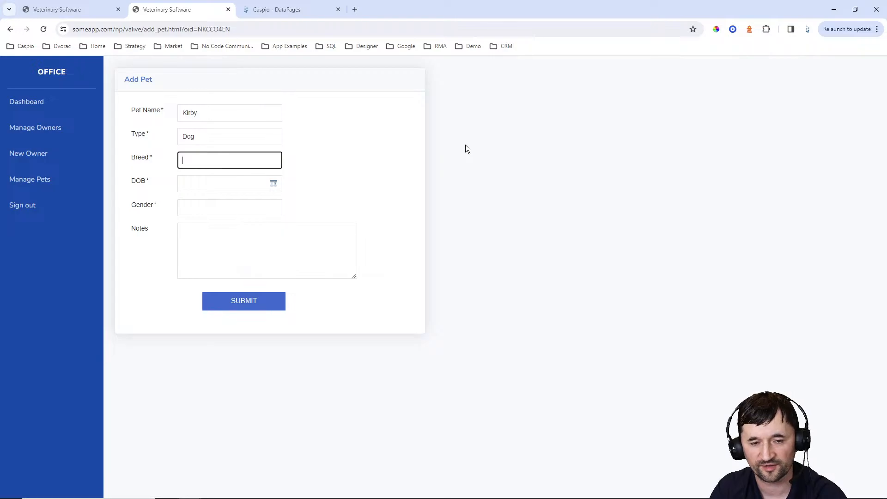
text(Doberman)
key(Tab)
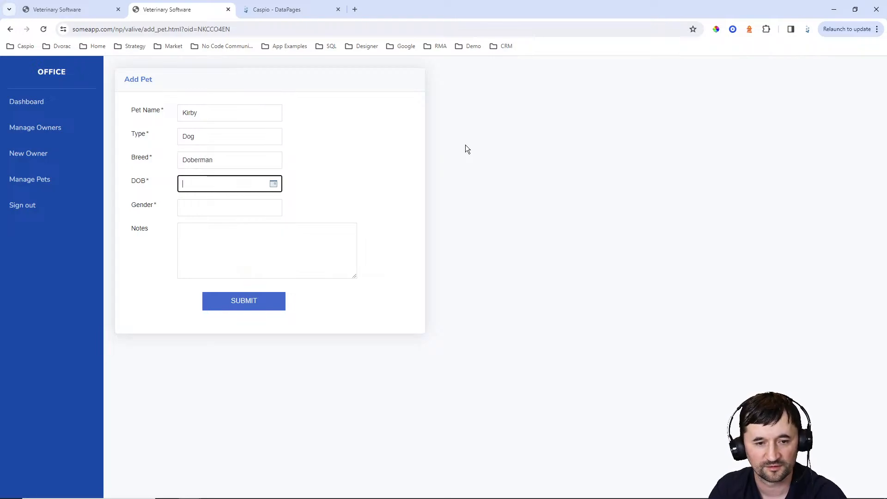
click(273, 184)
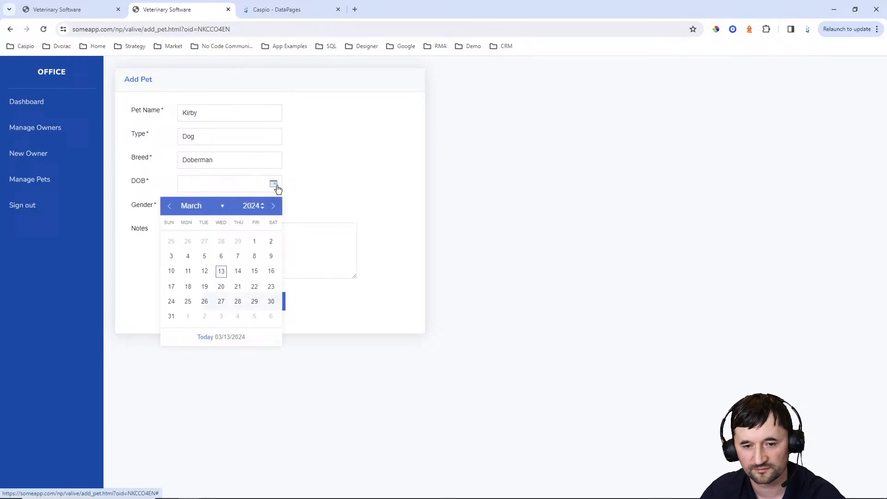
click(262, 208)
click(262, 208)
click(262, 208)
click(262, 208)
click(263, 208)
click(262, 208)
click(237, 256)
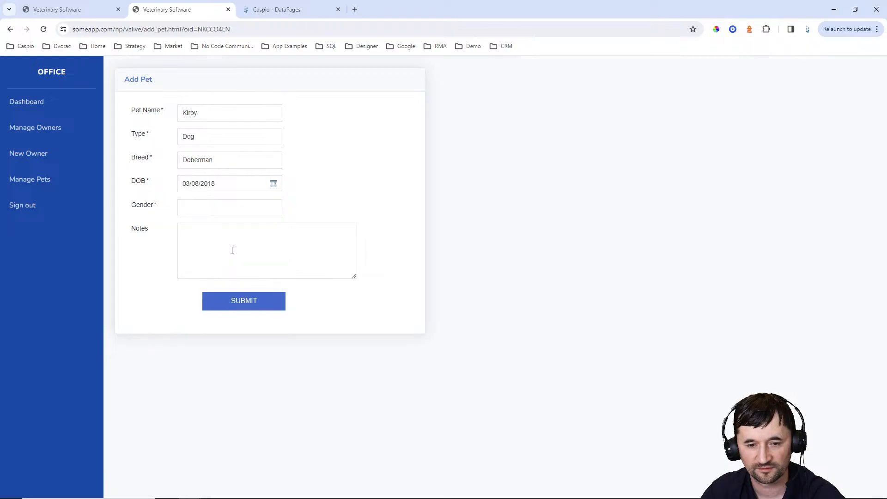
key(Tab)
text(Male)
key(Tab)
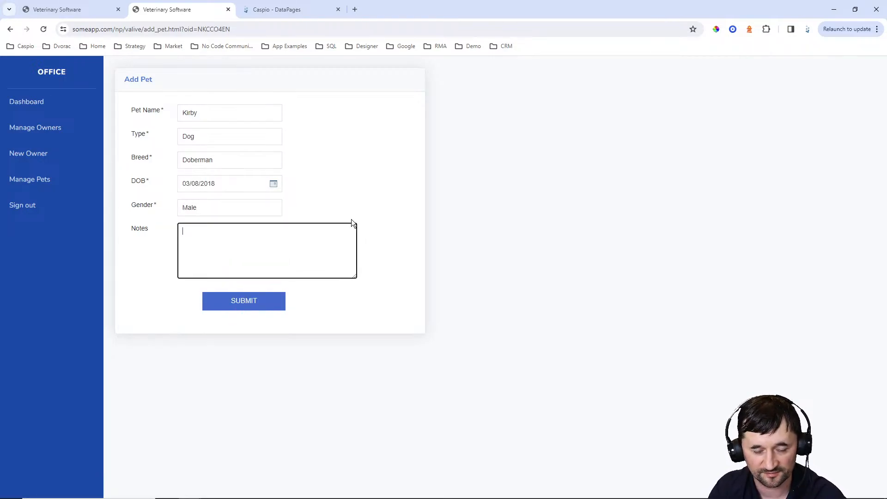
text(Has )
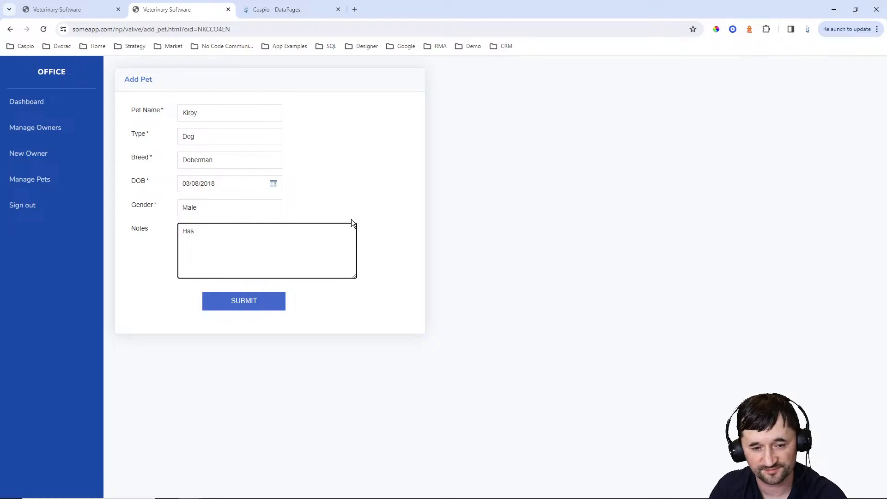
text(issues with bladder)
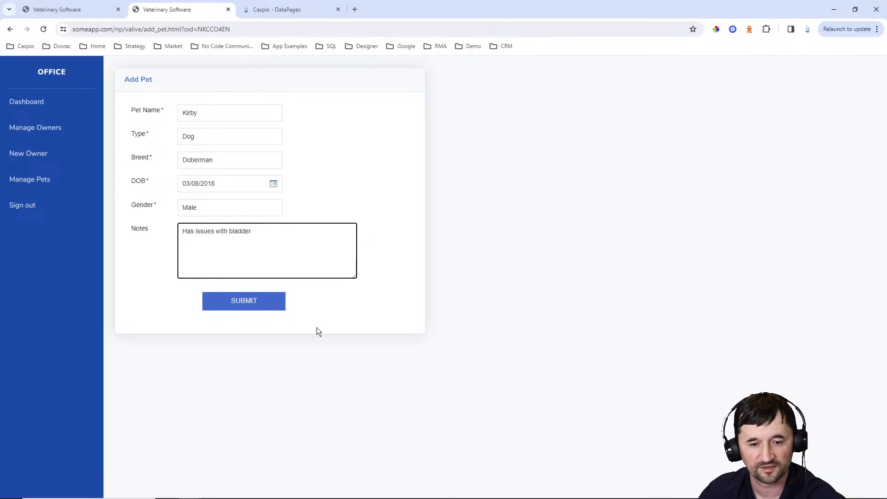
click(256, 307)
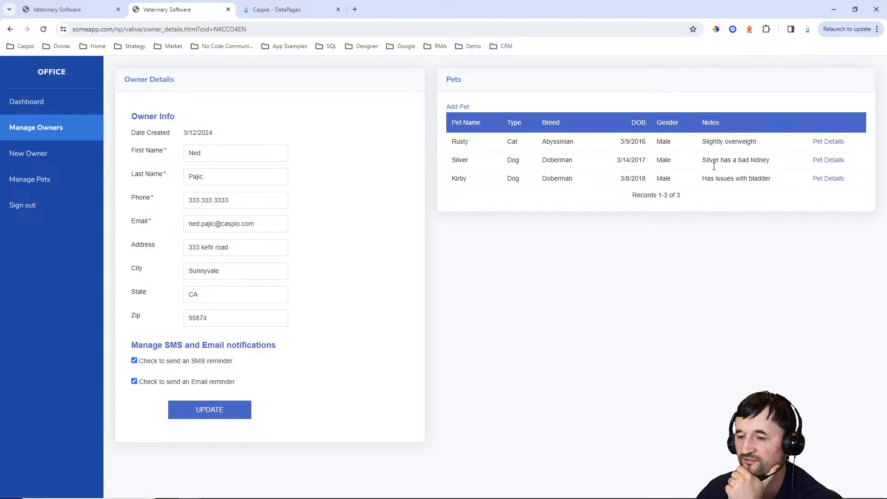
Check Kirby's Pet Details page and the Add Pet form, returning to the owner's details each time
click(828, 179)
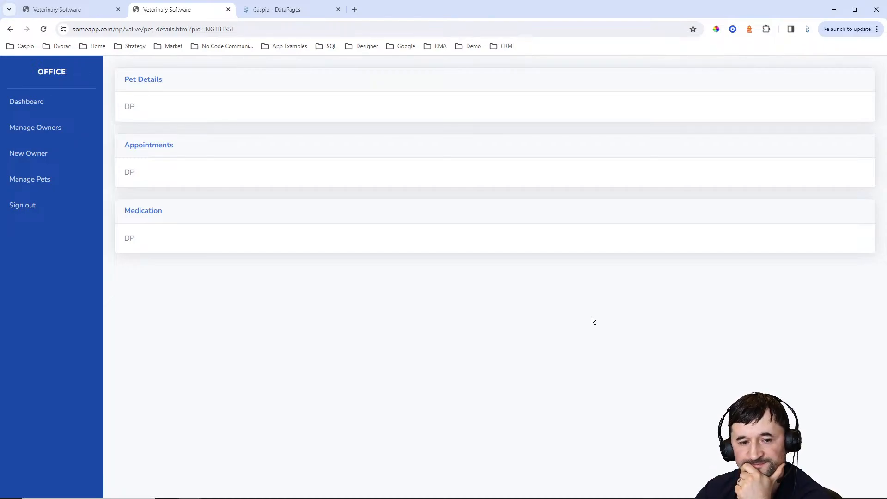
click(10, 30)
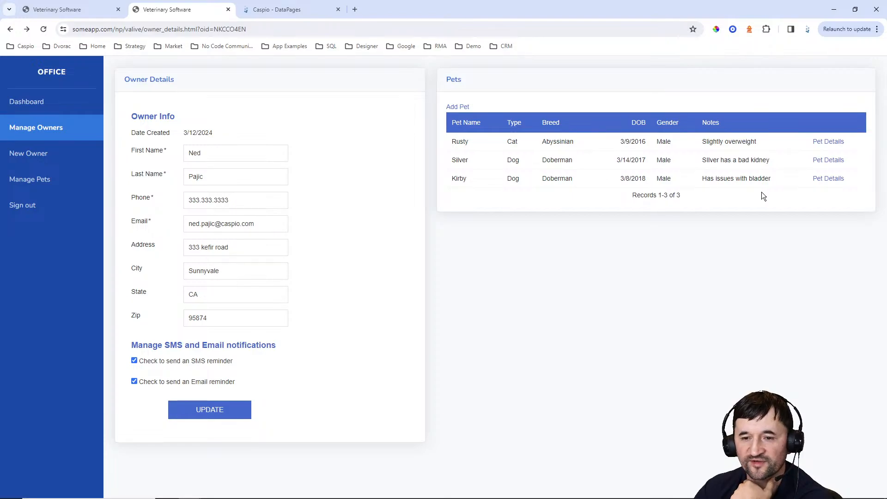
click(459, 107)
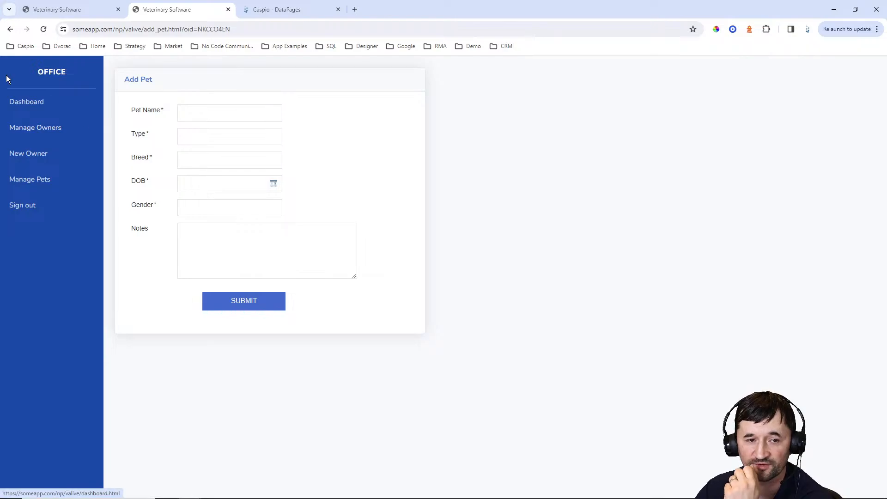
click(10, 29)
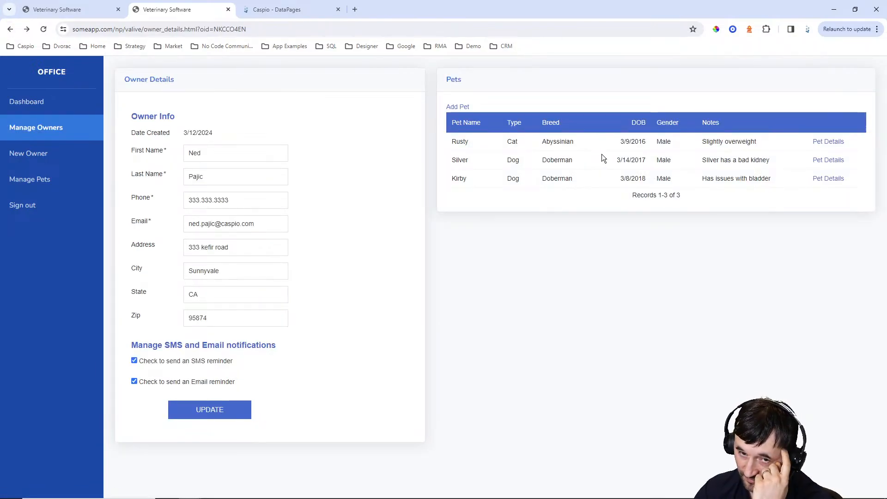
drag(215, 29, 267, 29)
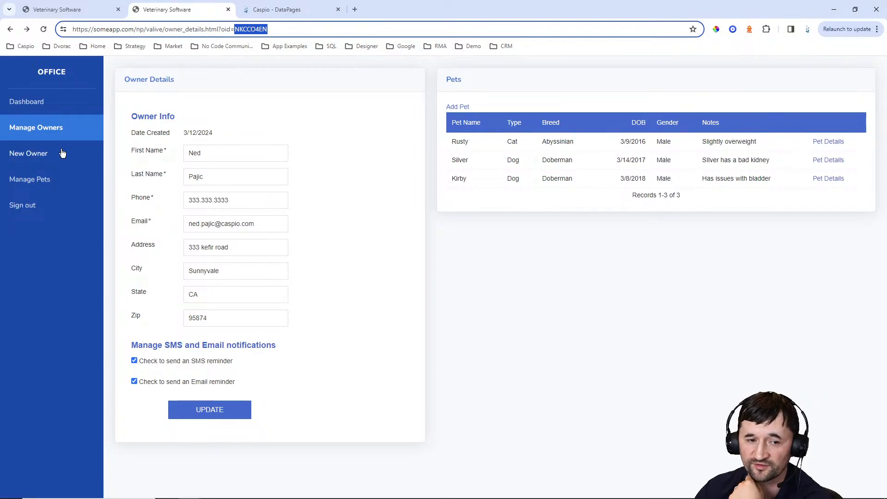
Open the second owner's details from Manage Owners and check the owner id in the address
click(40, 132)
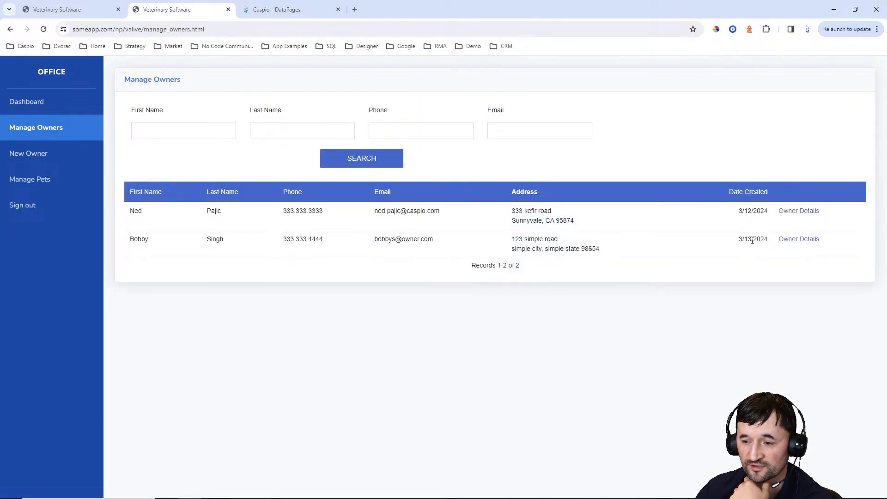
click(791, 242)
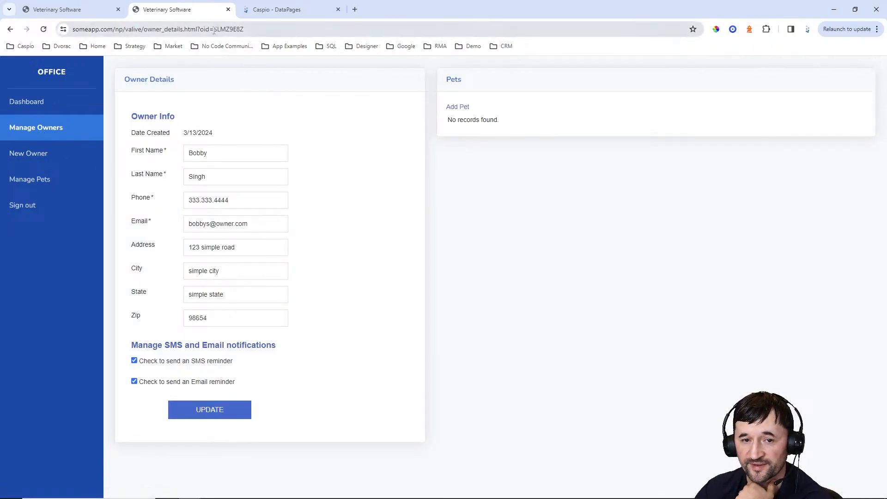
drag(235, 29, 291, 31)
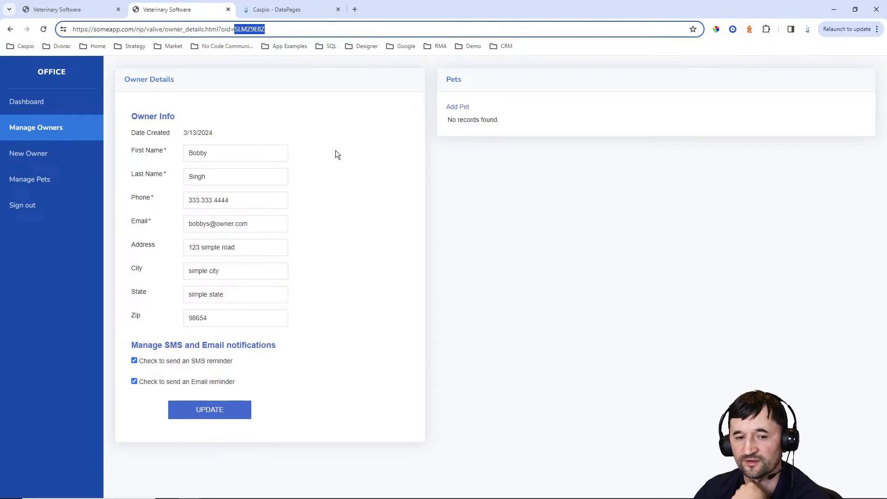
Start a new pet for the second owner: type Cat, breed Feline, born 03/13/2024
click(457, 107)
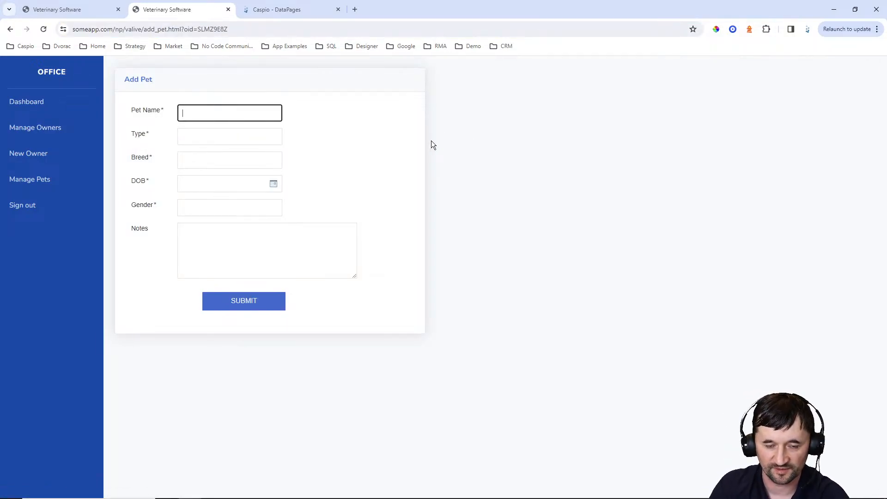
key(Tab)
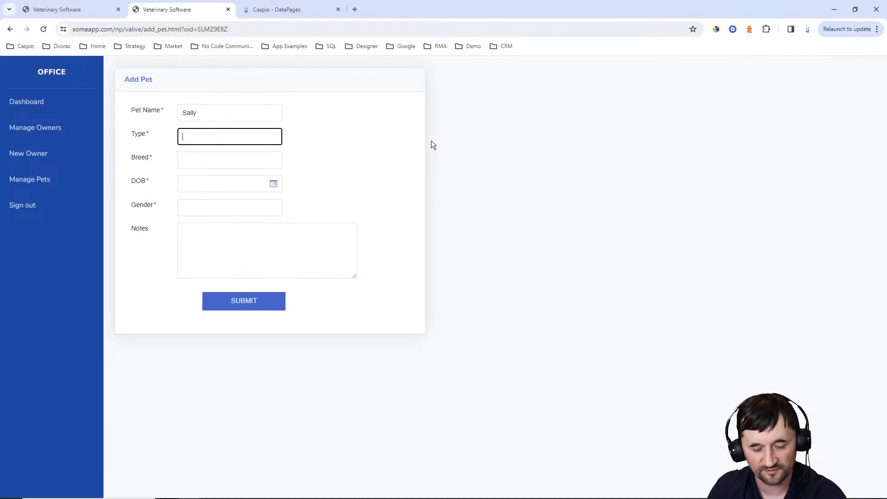
text(Cat)
key(Tab)
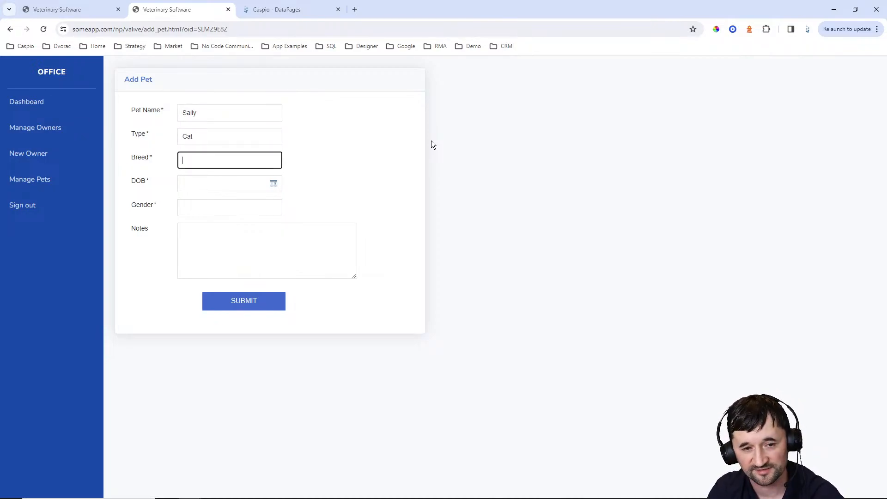
text(Feline)
key(Tab)
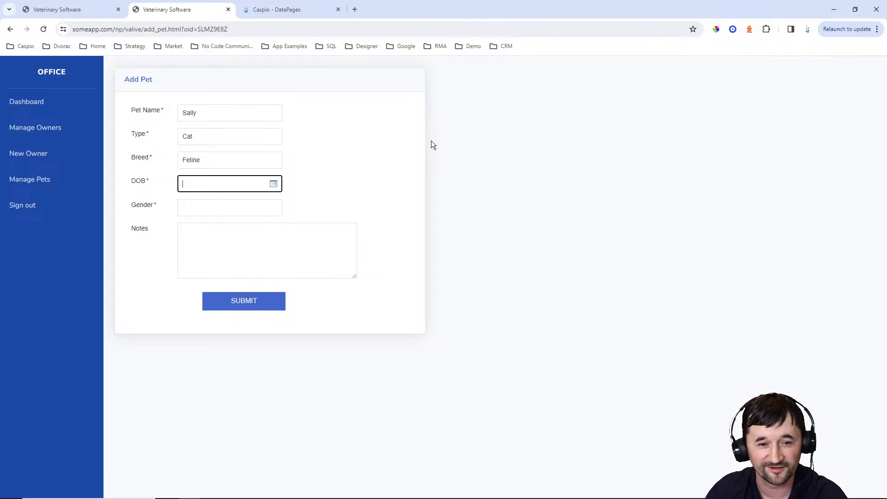
click(273, 183)
click(217, 271)
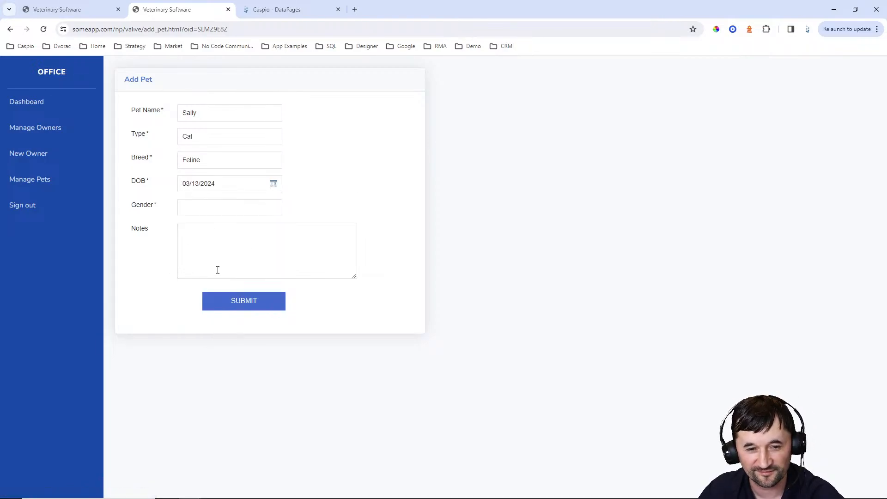
Finish Sally's record with gender Female and notes NA, and submit it
click(214, 213)
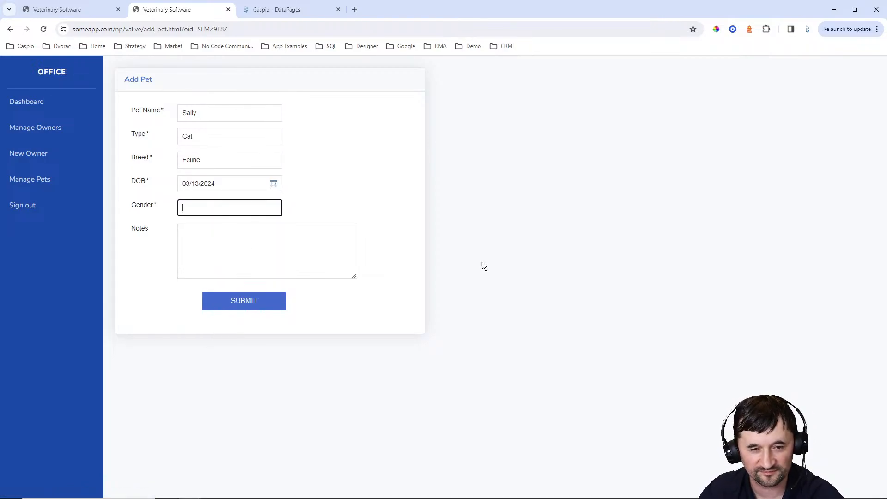
text(Female)
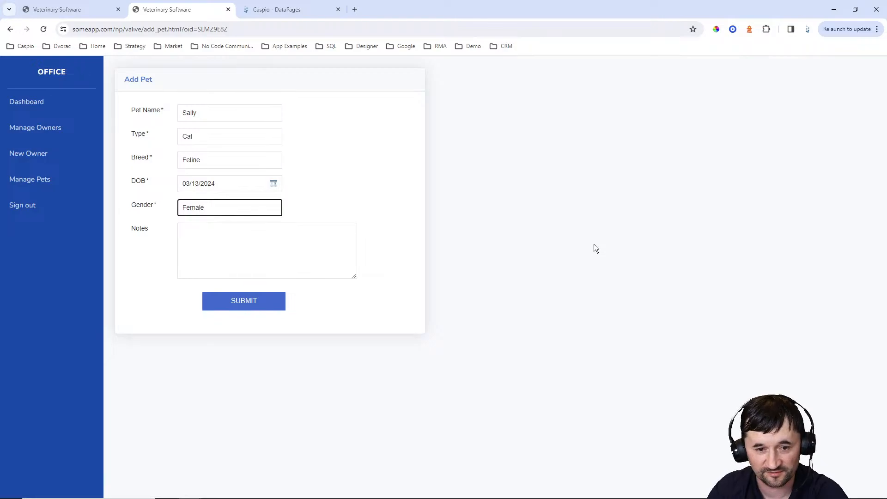
key(Tab)
text(NA)
click(258, 300)
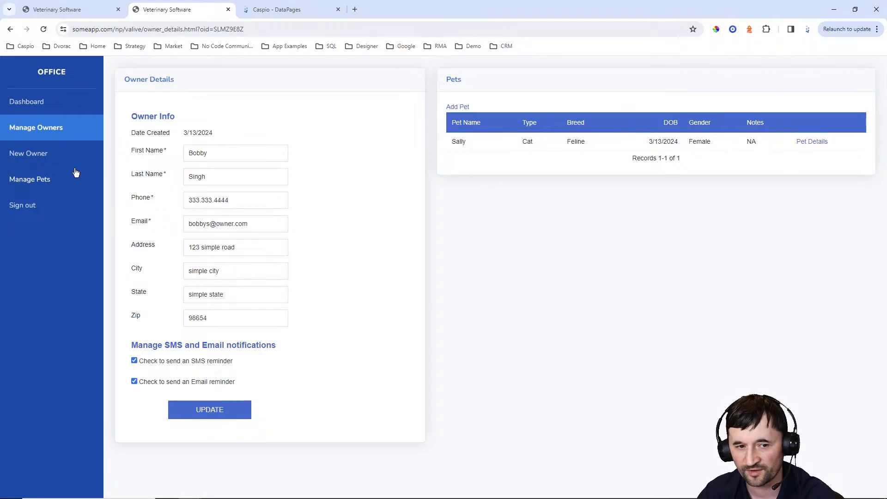
From Manage Owners, open the first owner's pet details page, then return to Caspio
click(41, 133)
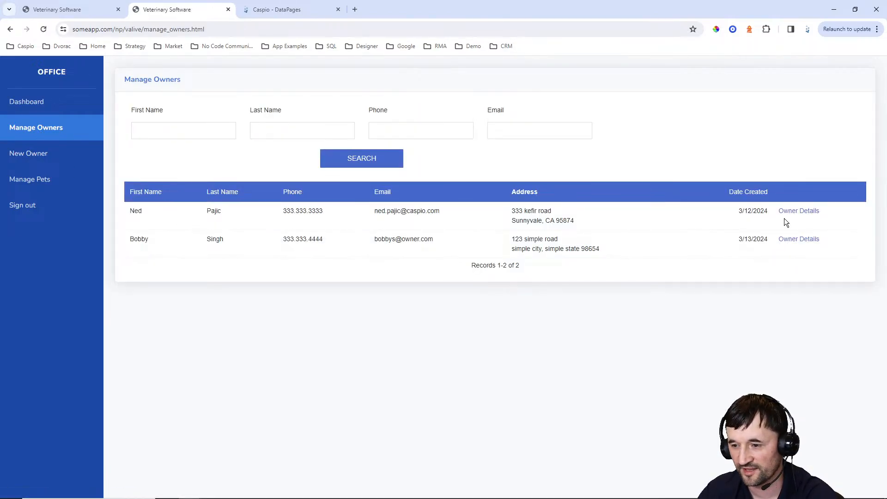
click(803, 211)
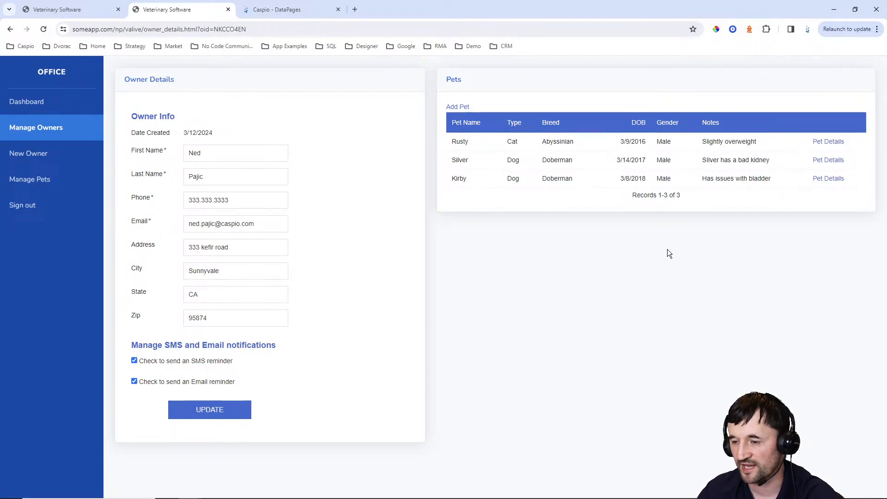
click(830, 143)
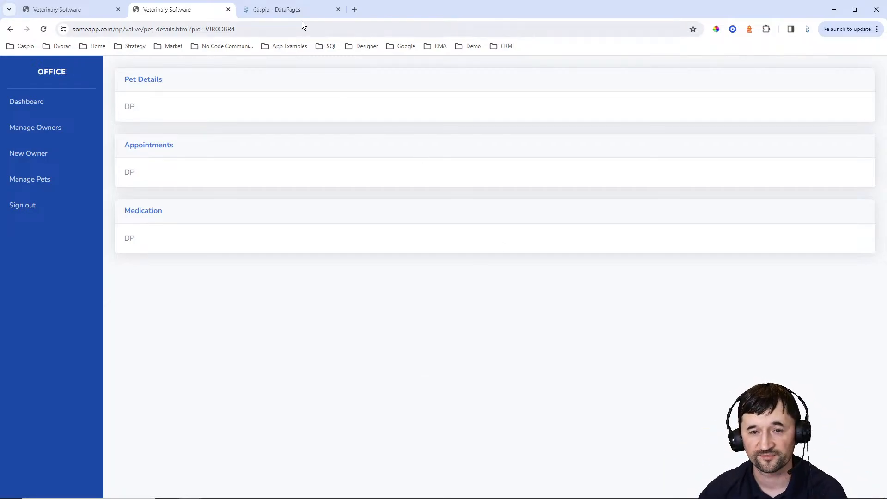
click(291, 11)
Start a Details report DataPage named 'Pet Details' on VA_tbl_pets_1
click(834, 108)
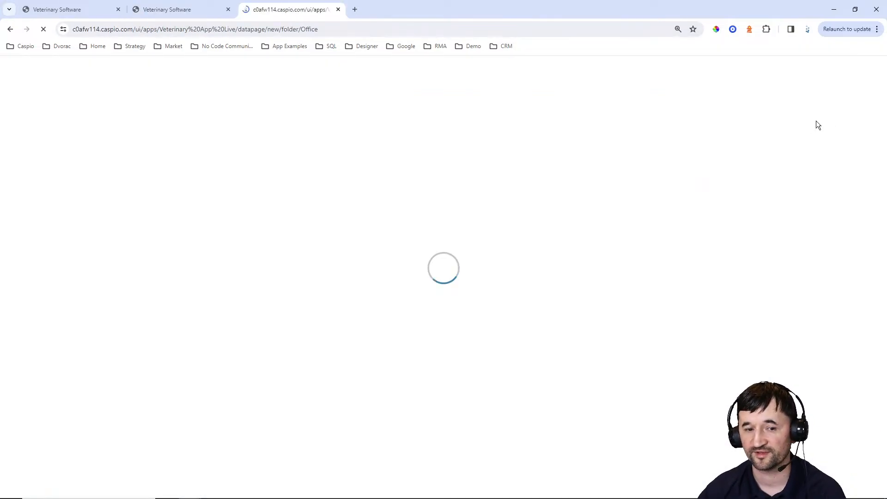
click(118, 165)
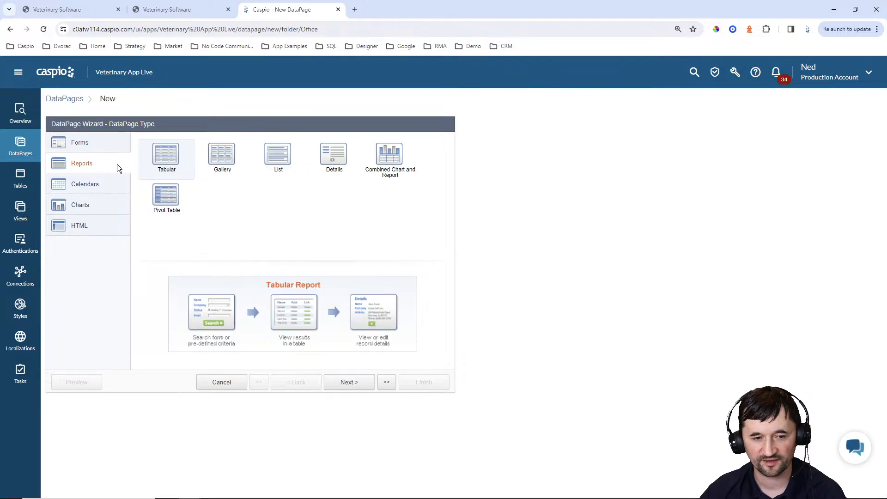
click(341, 168)
click(349, 385)
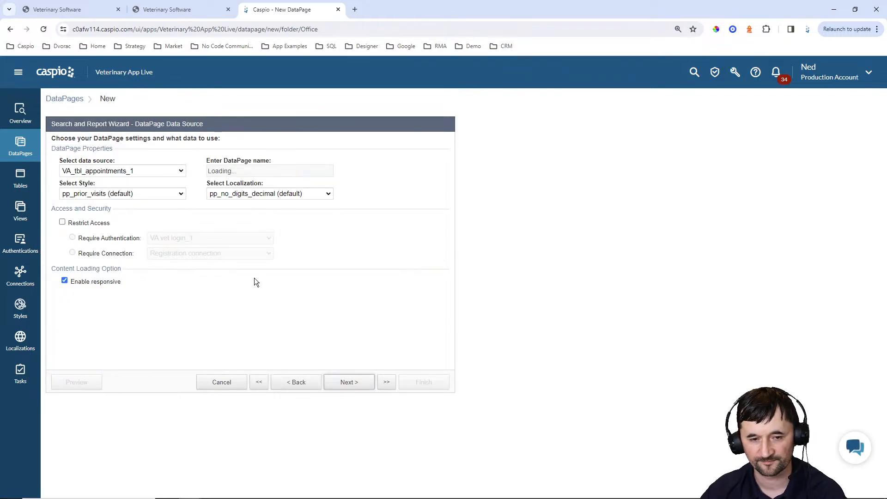
click(159, 175)
click(145, 212)
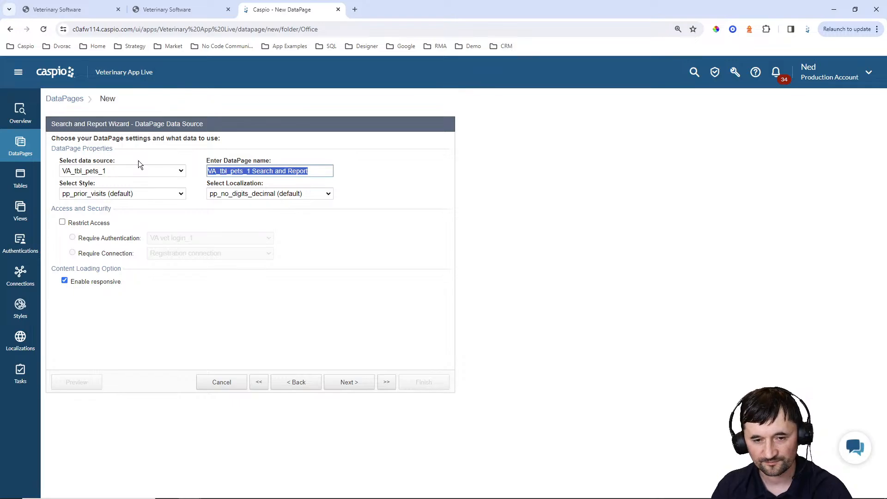
text(Pet Details)
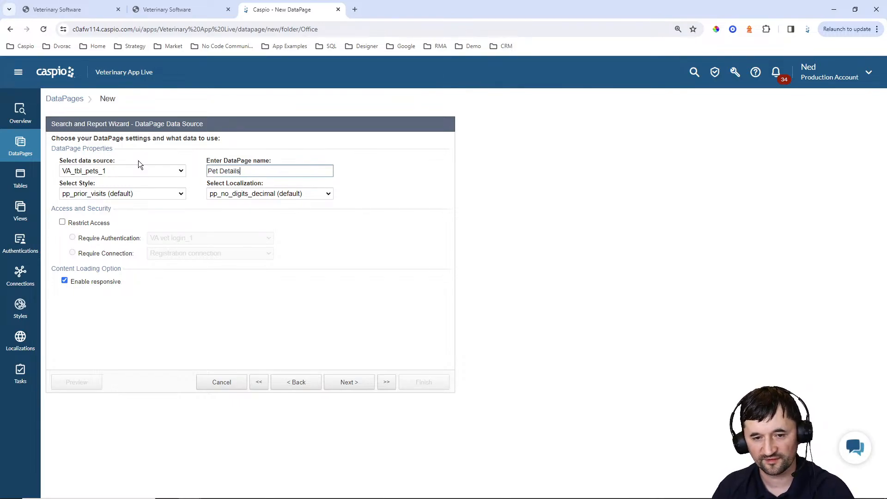
Apply the Blue style and English localization, and filter by pre-defined criteria without a search form
click(139, 193)
scroll(120, 287, up, 10)
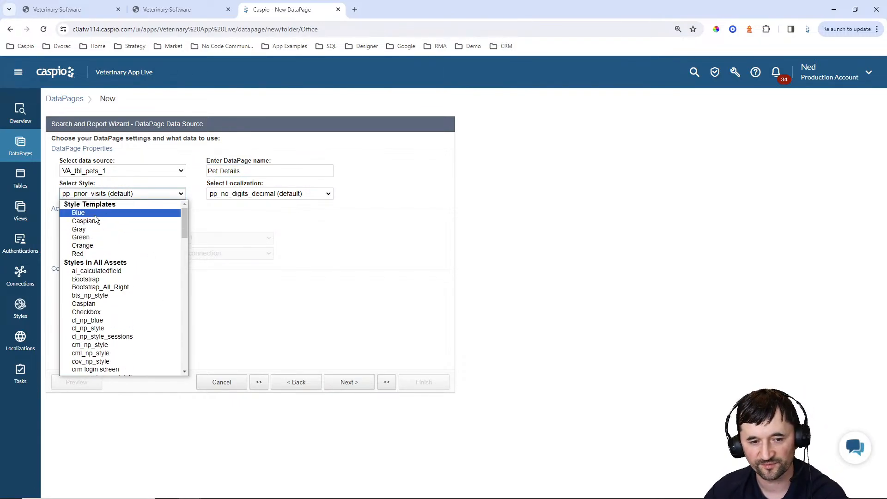
click(92, 212)
click(210, 194)
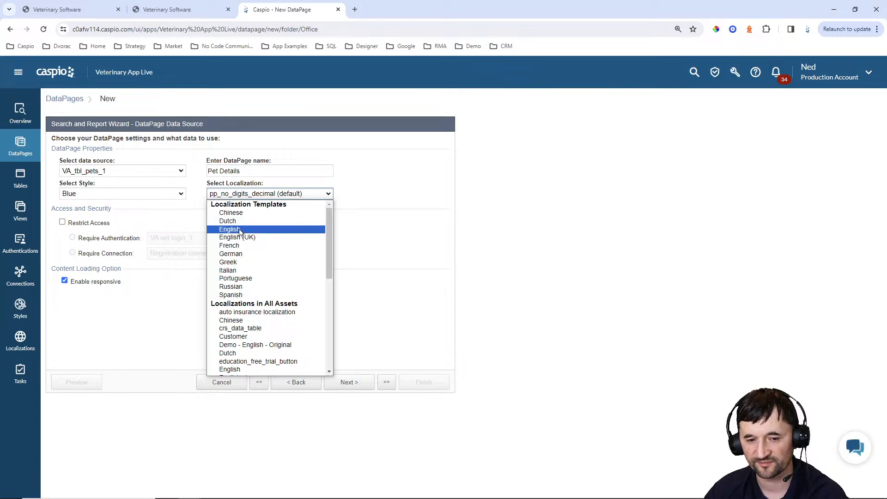
click(239, 229)
click(121, 224)
click(358, 382)
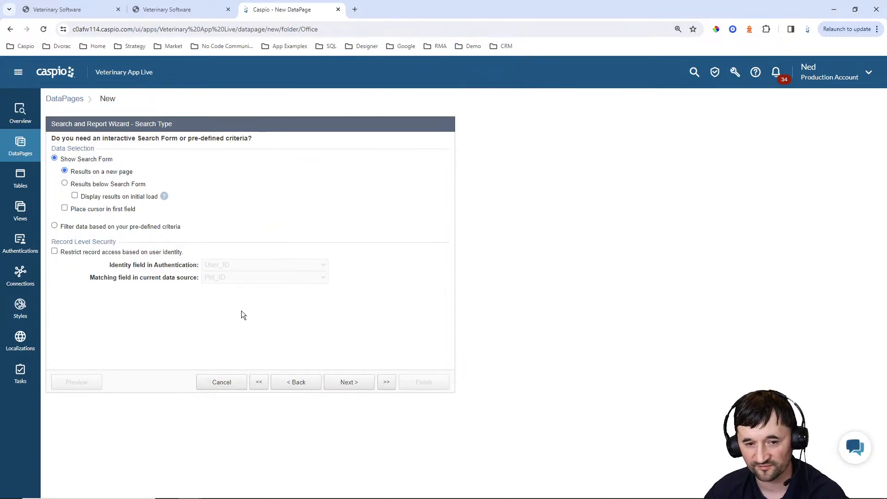
click(96, 227)
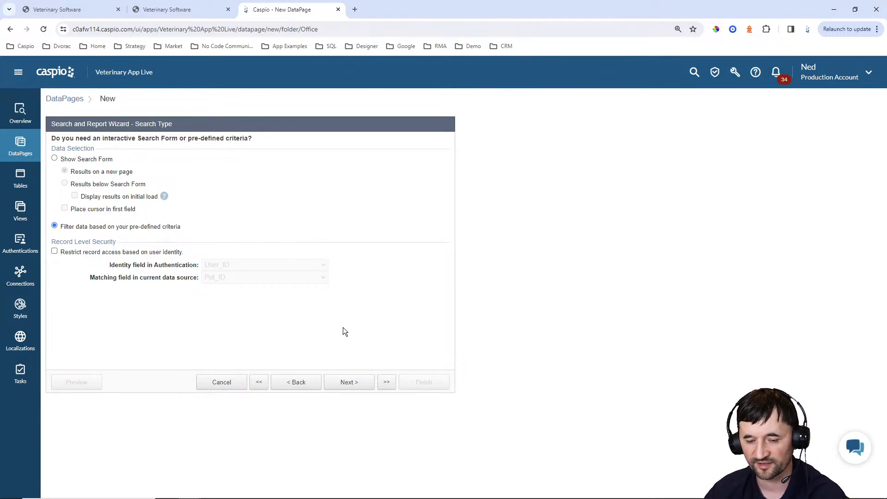
click(353, 386)
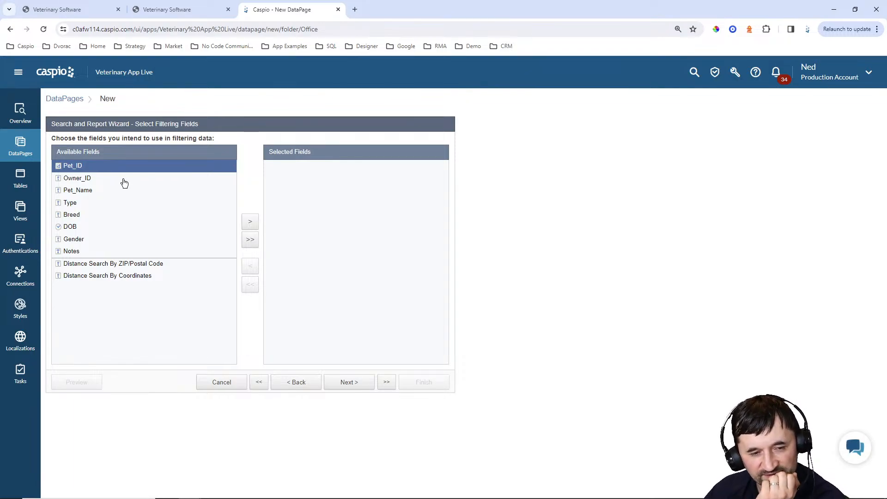
Replace the Pet_Name, Type, Breed, DOB and Gender filter fields with Pet_ID alone
click(87, 190)
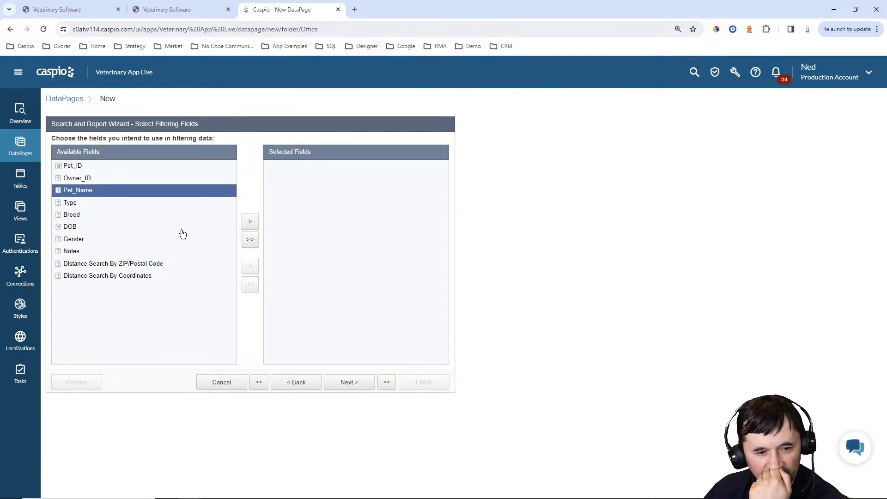
click(249, 225)
click(249, 225)
click(249, 224)
click(249, 224)
click(250, 224)
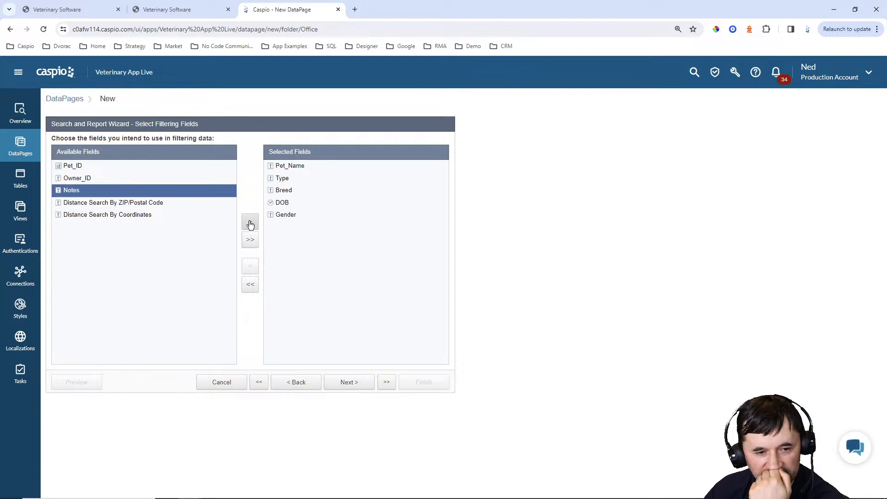
click(249, 225)
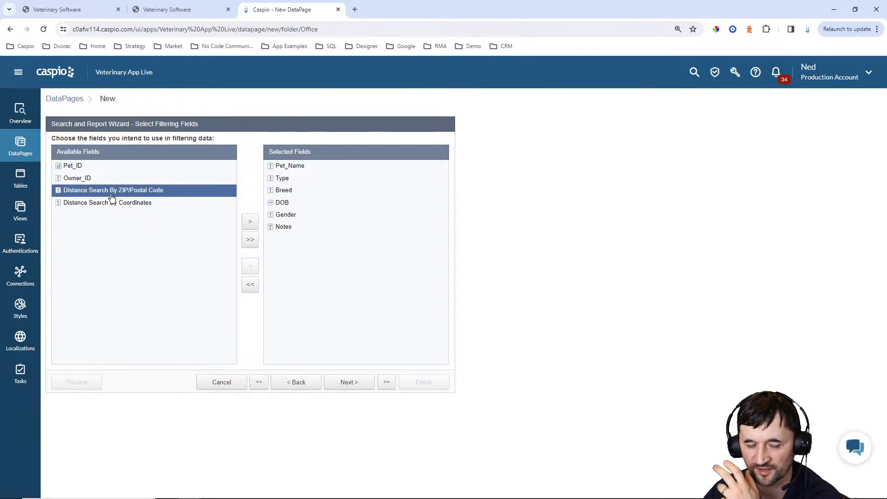
click(347, 382)
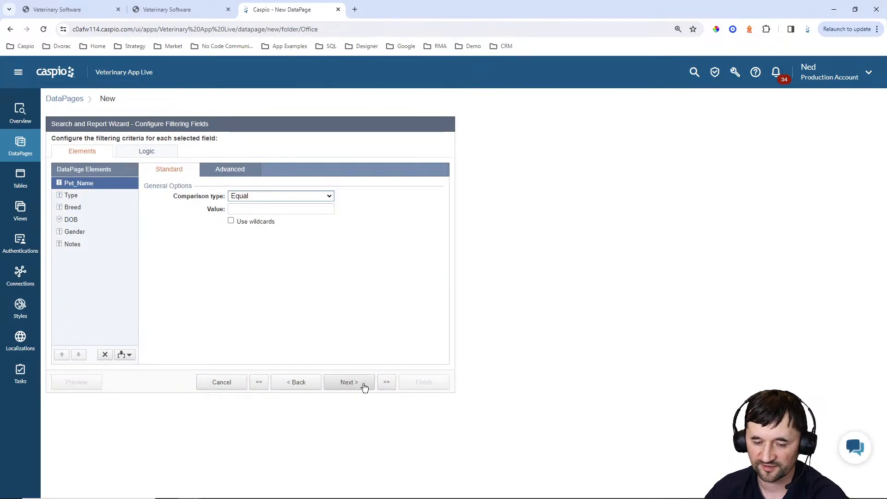
click(302, 383)
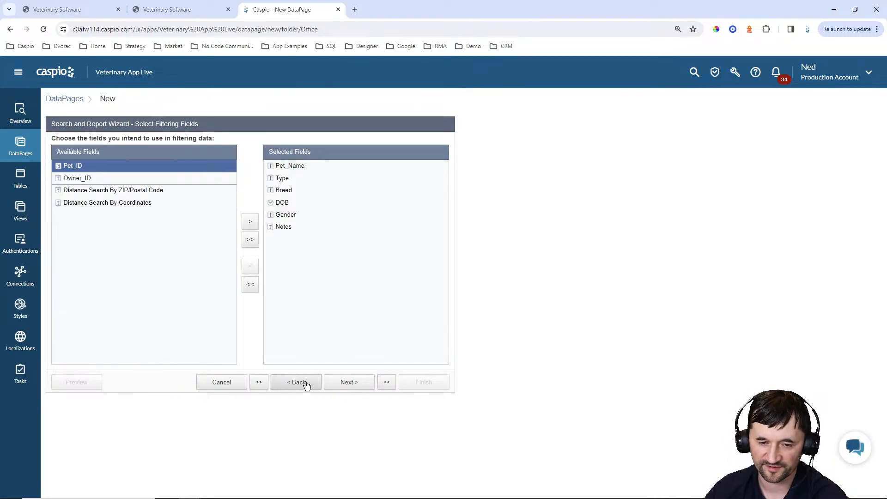
click(250, 285)
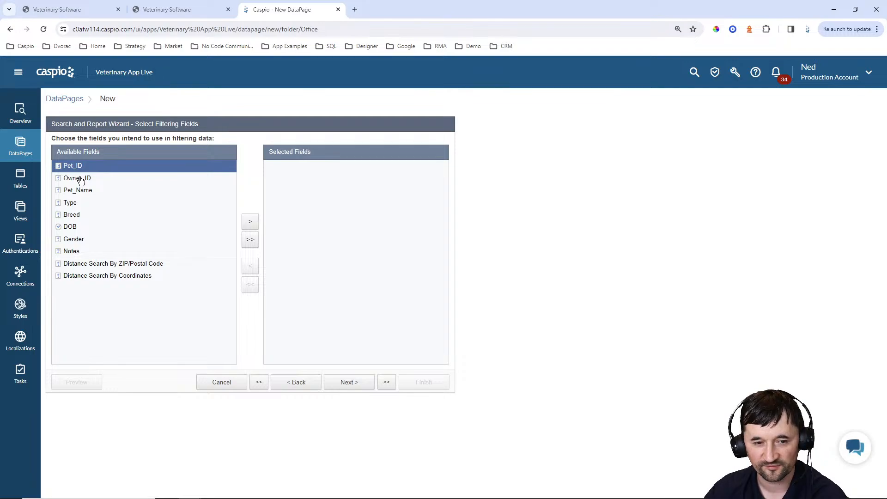
click(250, 222)
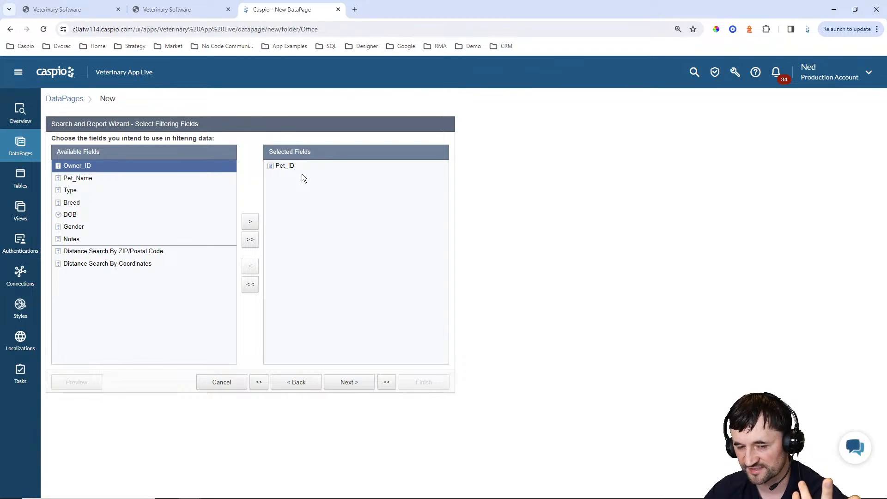
click(348, 382)
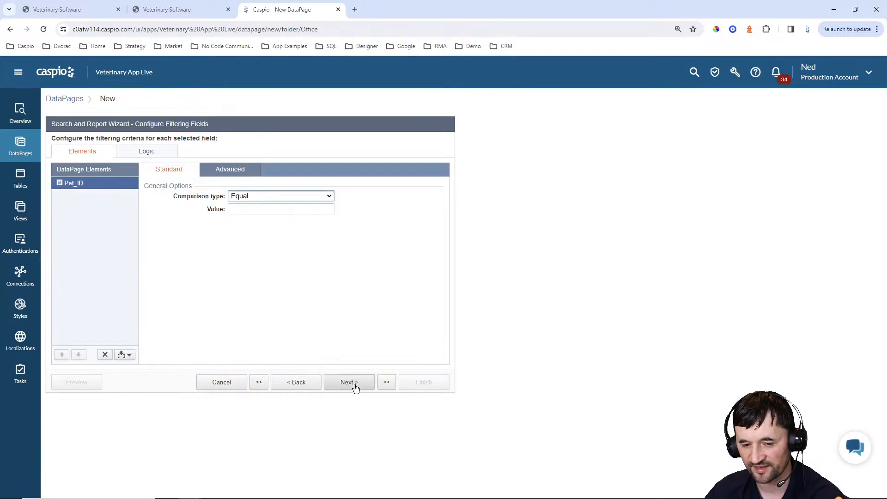
click(227, 171)
click(230, 195)
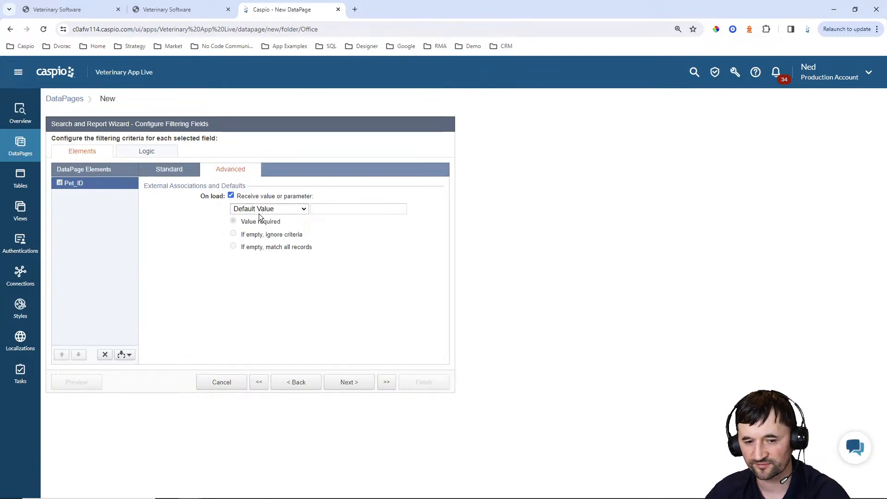
click(258, 210)
click(257, 235)
double_click(330, 209)
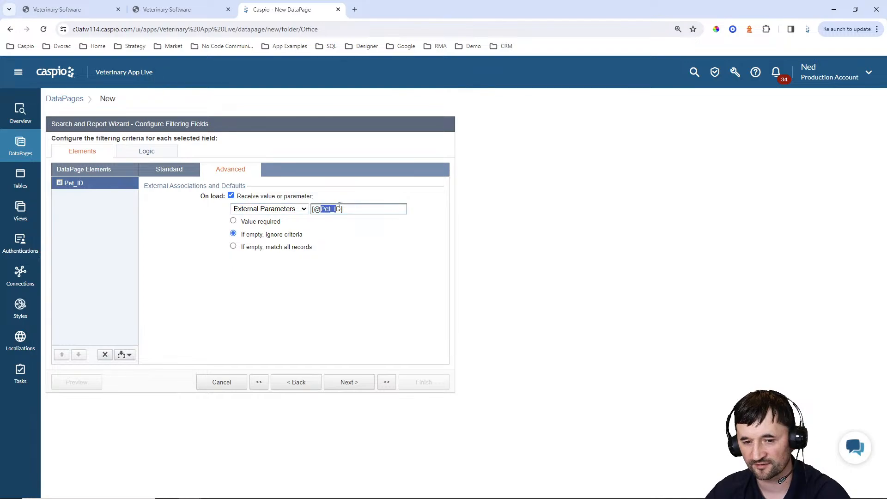
text(pid)
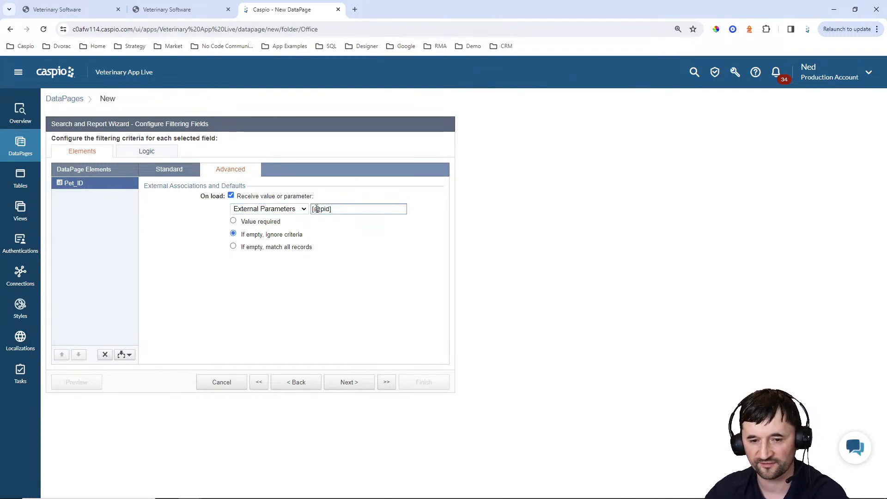
click(273, 222)
click(347, 382)
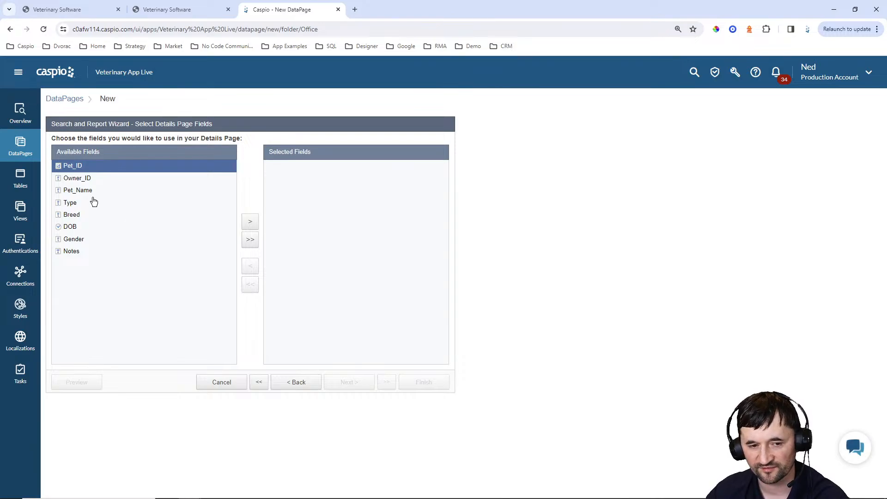
Add all pet fields, Pet_Name through Notes, to the details page
click(79, 192)
click(252, 223)
click(252, 223)
click(251, 223)
click(251, 223)
click(252, 223)
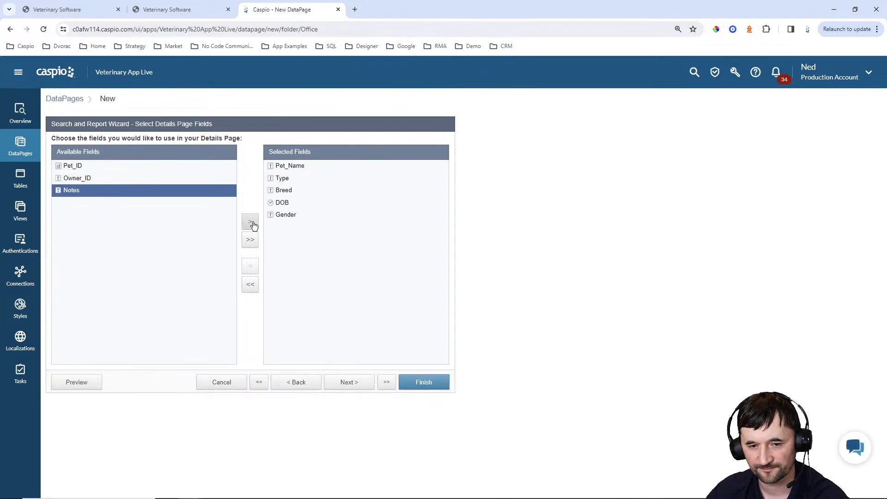
click(252, 223)
click(349, 382)
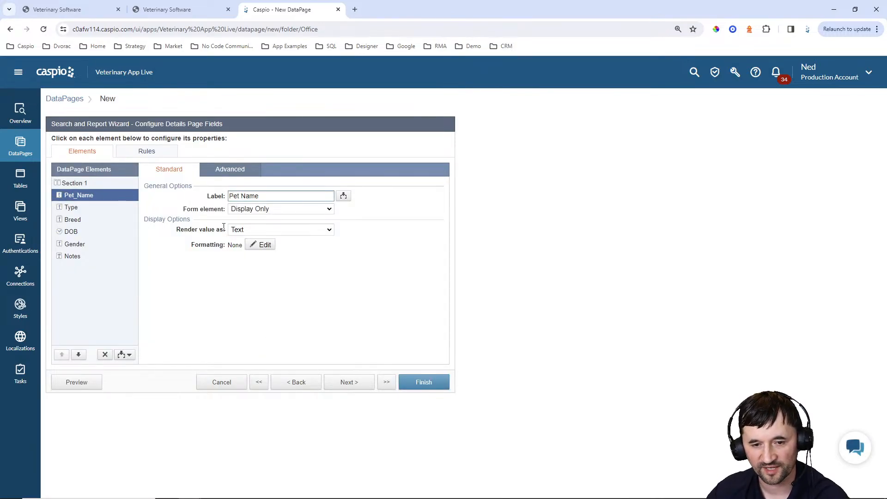
Make Pet_Name, Type and Breed required editable text fields
click(281, 208)
click(252, 225)
click(249, 229)
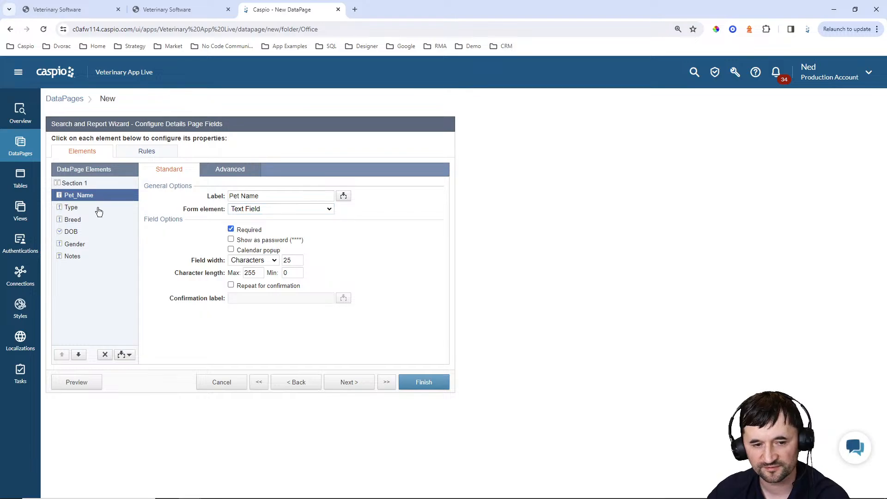
click(71, 207)
click(258, 209)
click(252, 227)
click(232, 230)
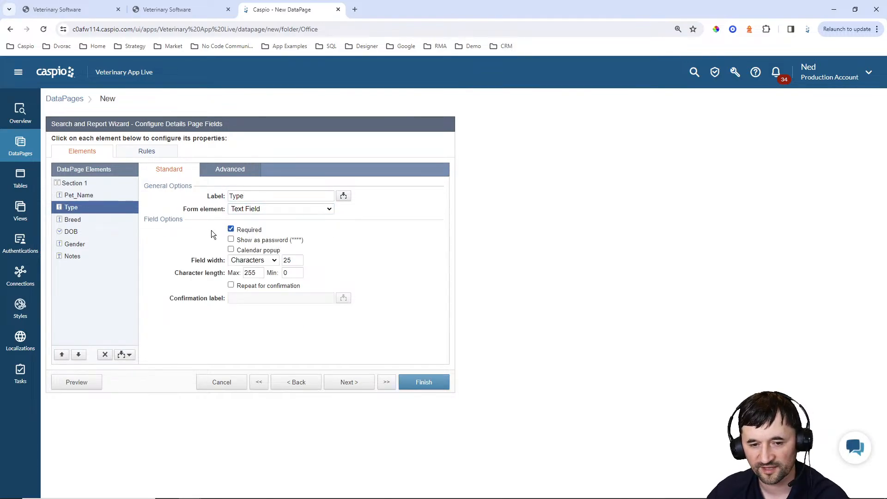
click(90, 221)
click(244, 209)
click(250, 228)
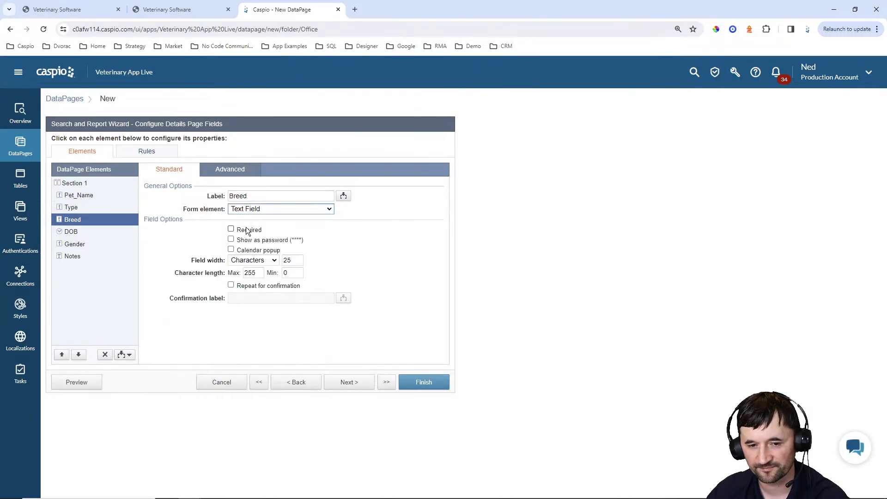
click(231, 229)
Make DOB and Gender required text fields and Notes a multi-line text area
click(73, 232)
click(258, 208)
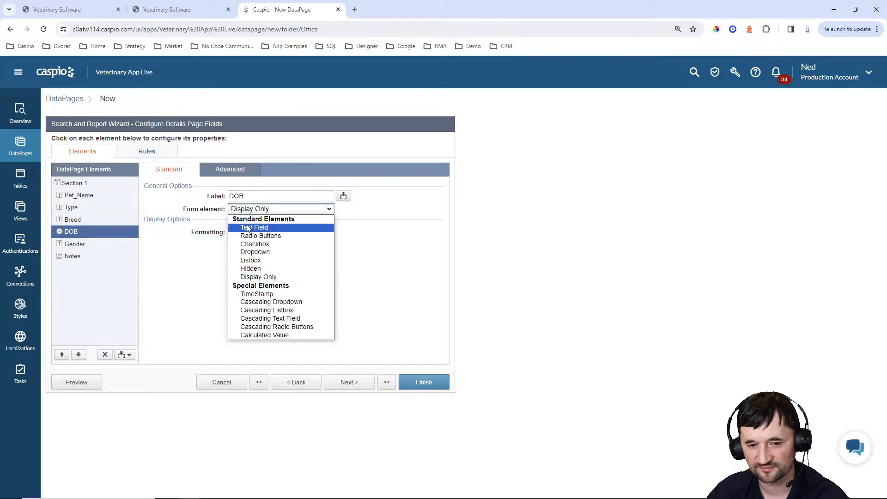
click(249, 227)
click(231, 228)
click(90, 249)
click(247, 208)
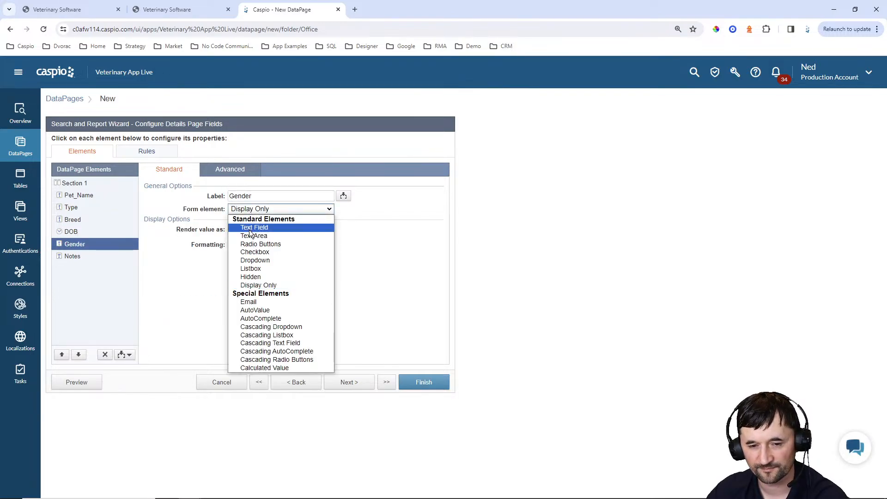
click(247, 228)
click(248, 231)
click(115, 257)
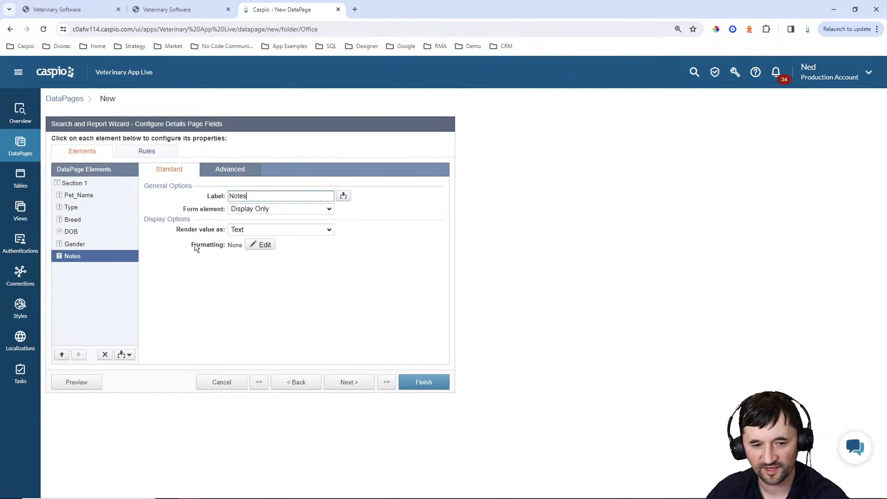
click(272, 208)
click(264, 236)
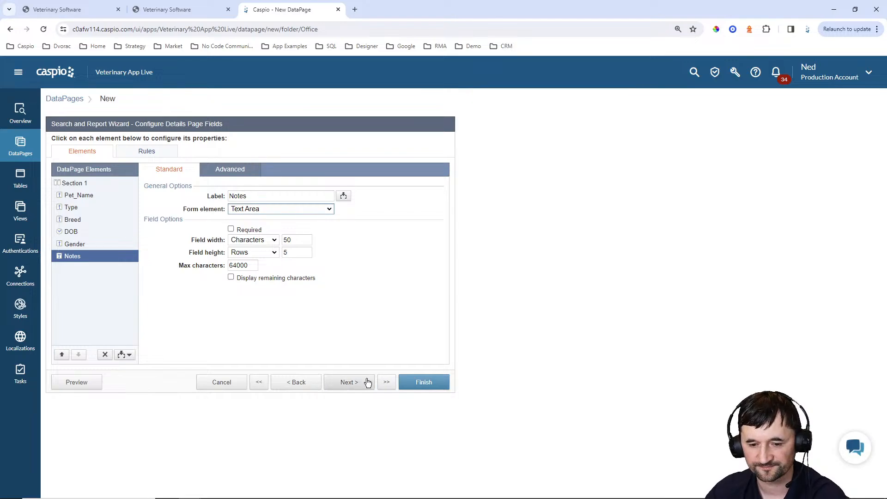
Turn off next/previous record navigation and finish the Pet Details DataPage
click(349, 382)
click(95, 176)
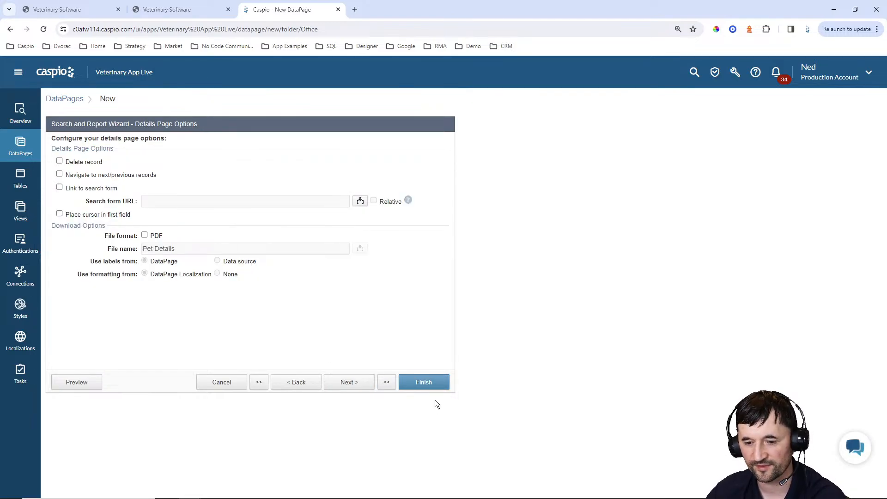
click(430, 384)
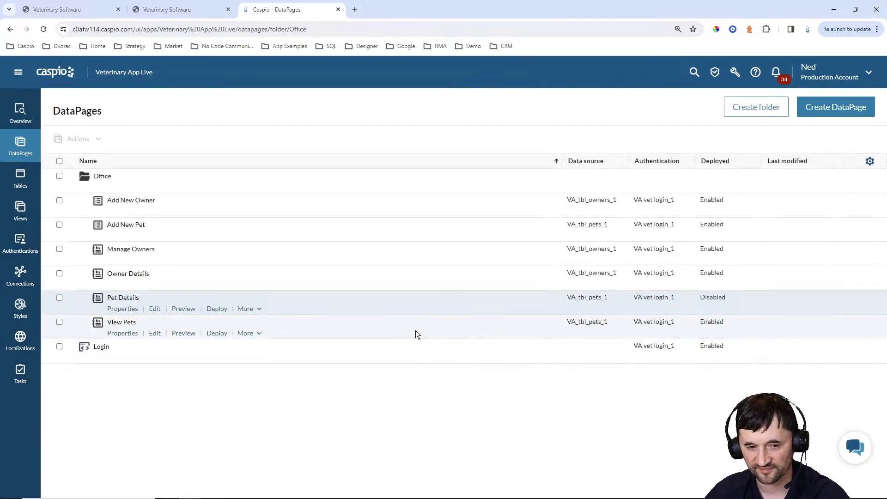
Enable deployment of Pet Details and select its embed code
click(217, 309)
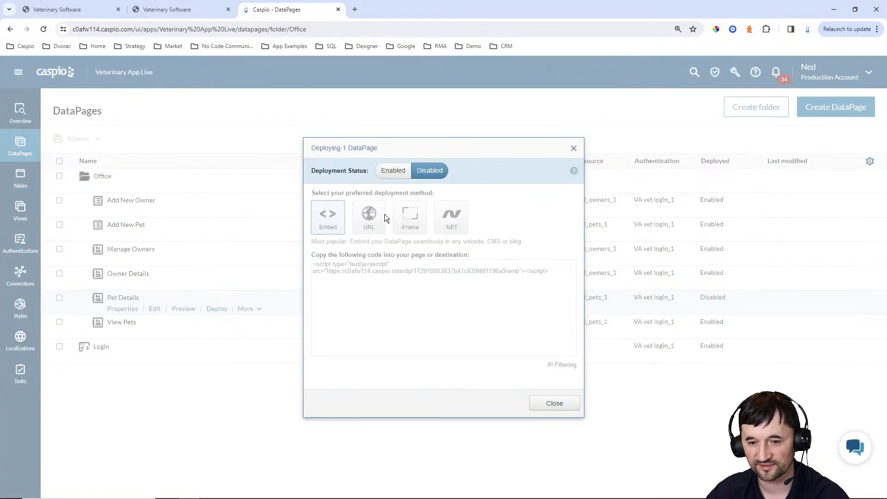
click(393, 170)
click(390, 273)
key(ctrl+c)
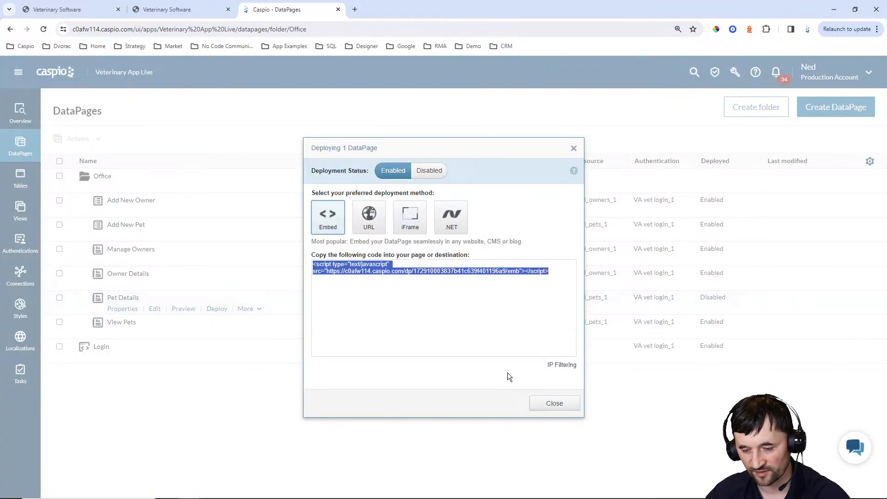
click(555, 403)
Replace the DP placeholder under Pet Details in pet_details.html with the embed script
click(545, 493)
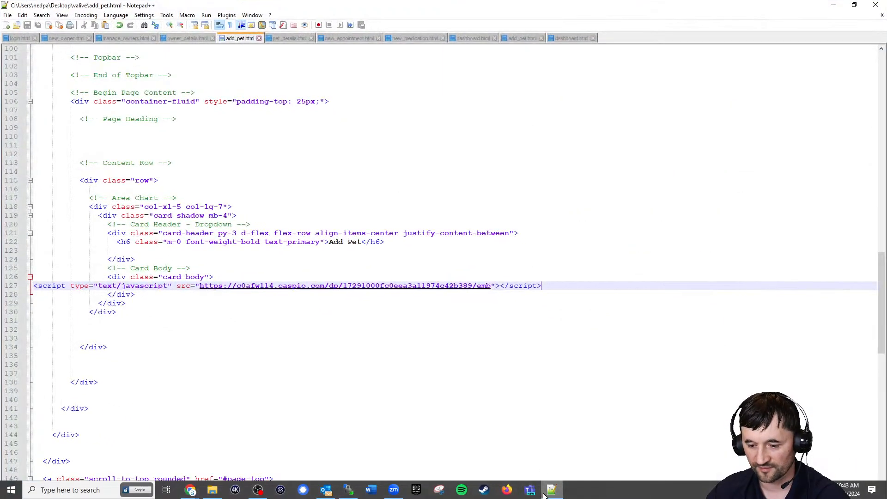
click(292, 38)
scroll(252, 221, down, 10)
scroll(252, 221, down, 10)
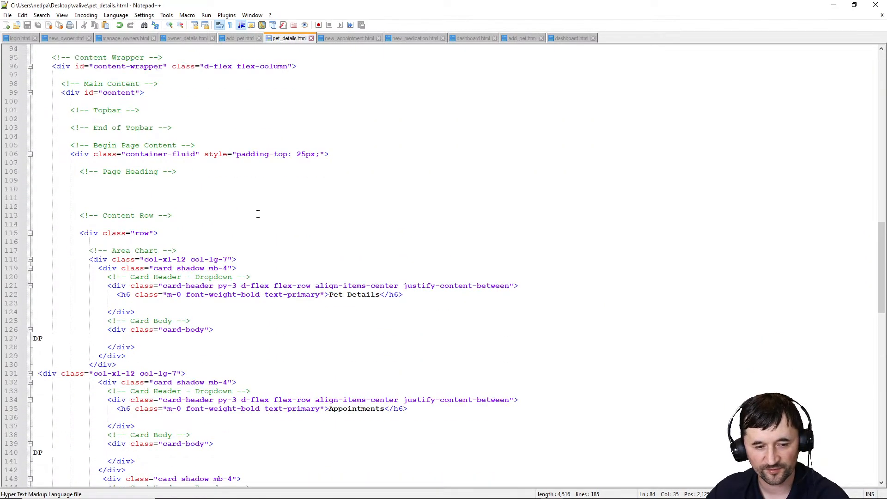
drag(70, 184, 29, 181)
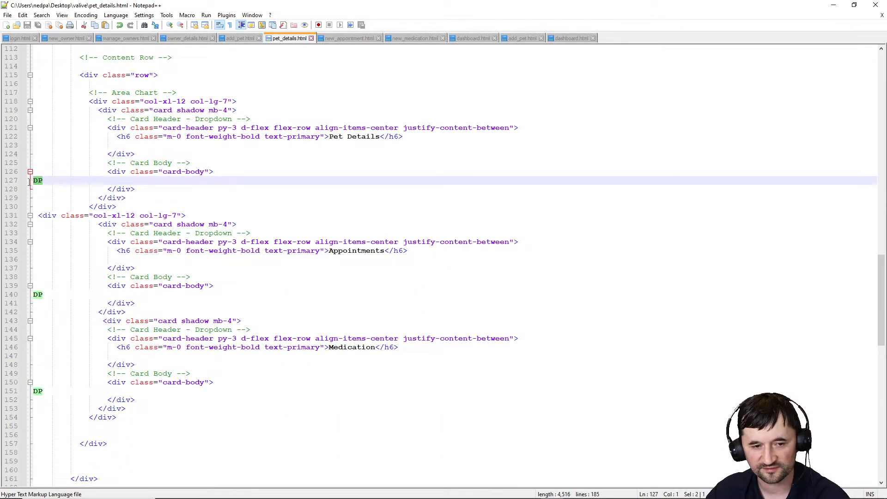
key(ctrl+v)
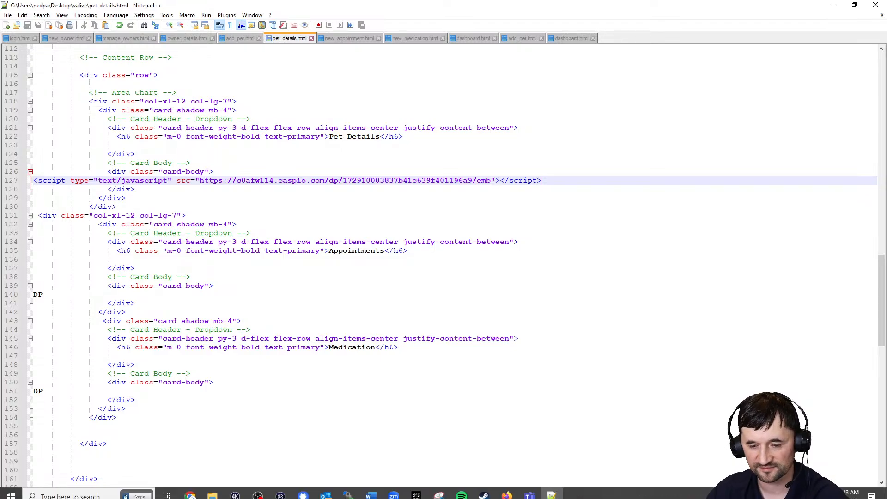
Upload pet_details.html to the server with WinSCP and return to the pet page
click(348, 489)
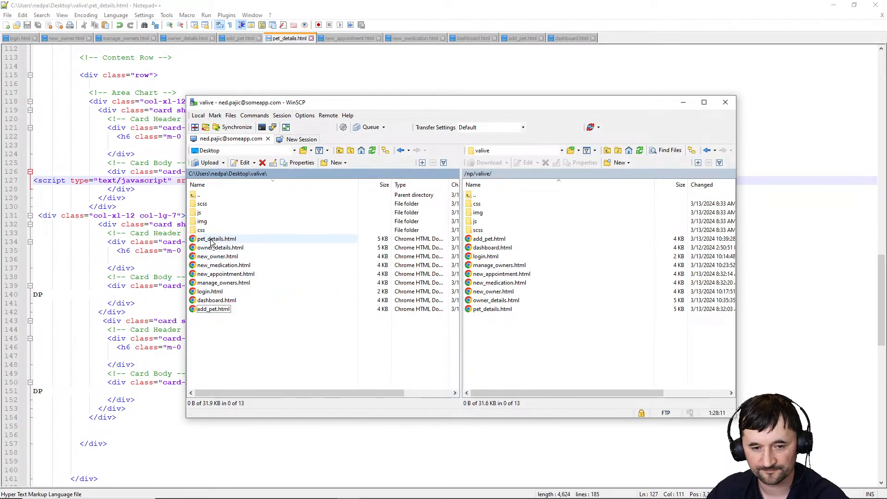
drag(216, 239, 537, 360)
click(832, 5)
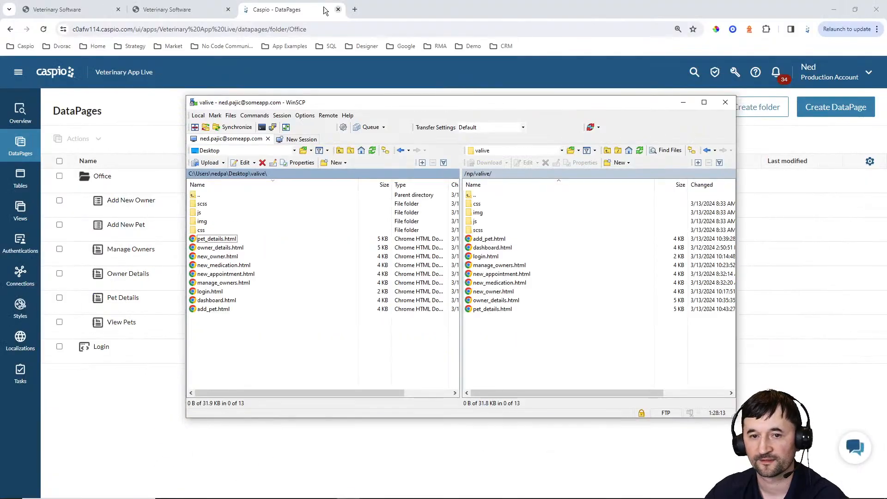
click(201, 8)
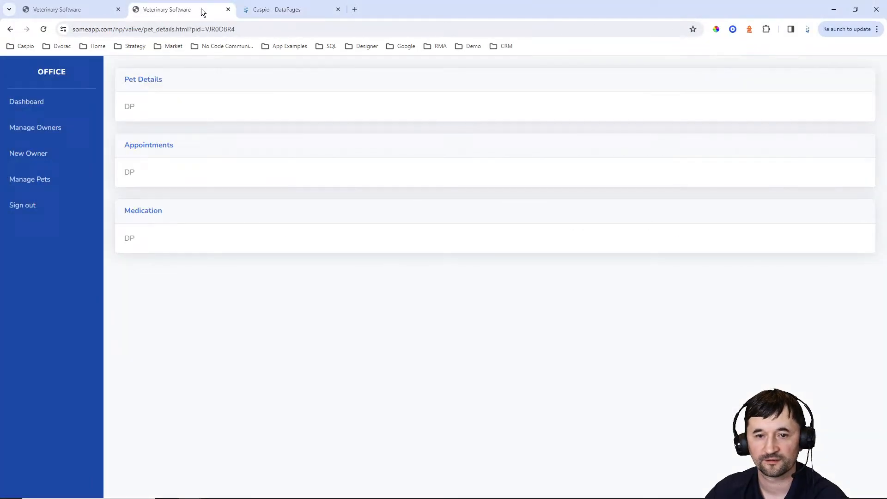
Reload Rusty's pet page to see the editable Pet Details form, then go back to Caspio DataPages
click(43, 29)
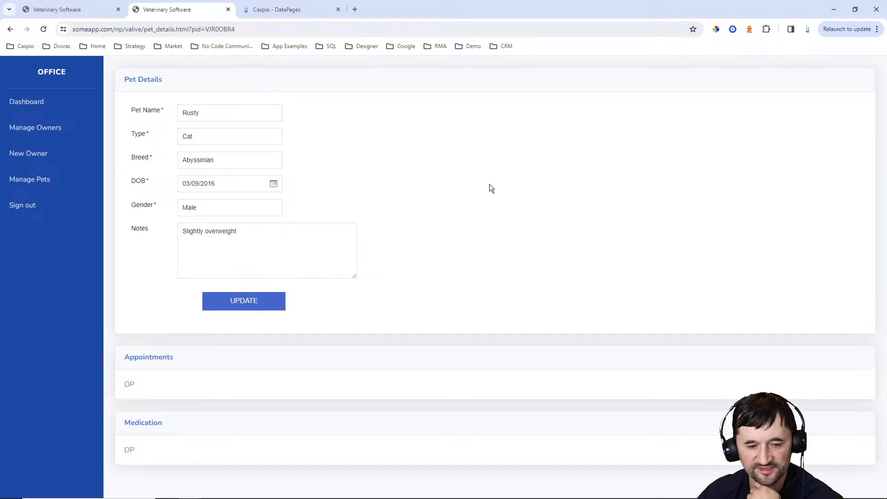
click(288, 9)
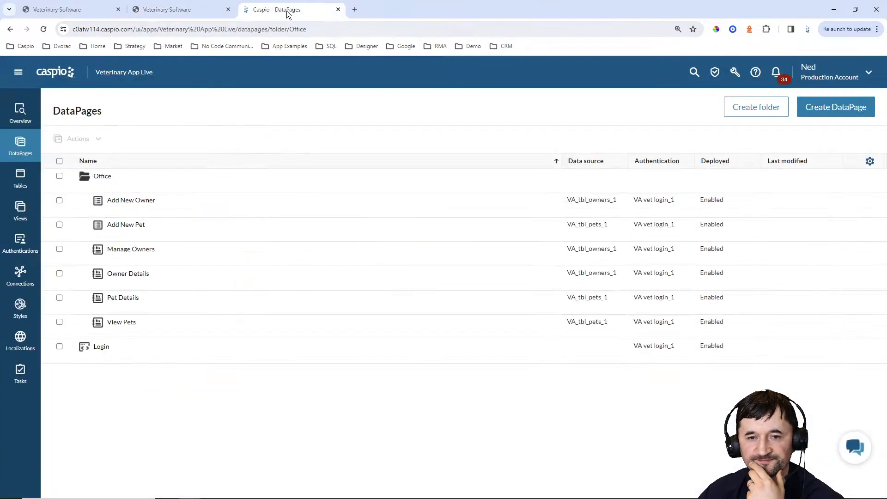
Create a new Reports DataPage named 'View Appointments', fixing the misspelling
click(806, 113)
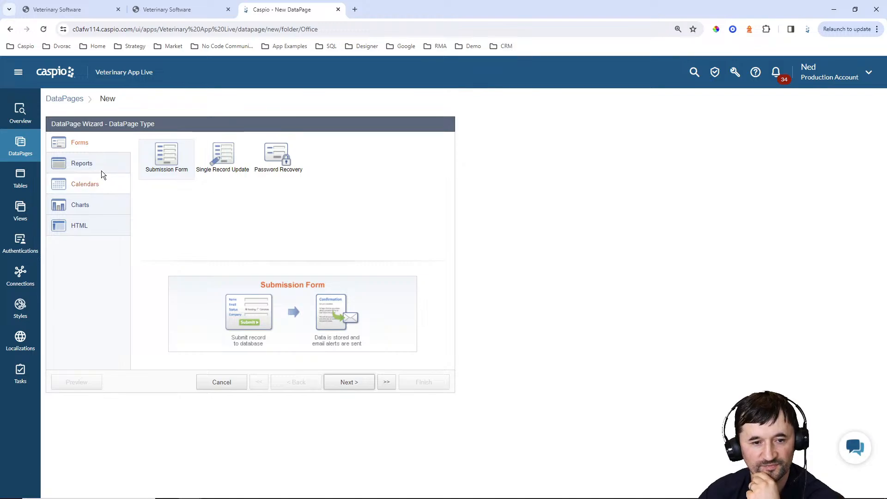
click(99, 167)
click(365, 386)
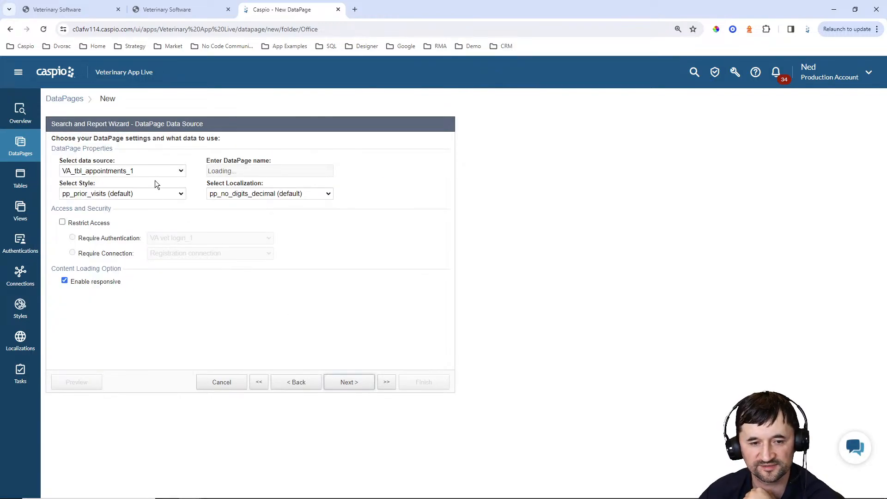
triple_click(311, 172)
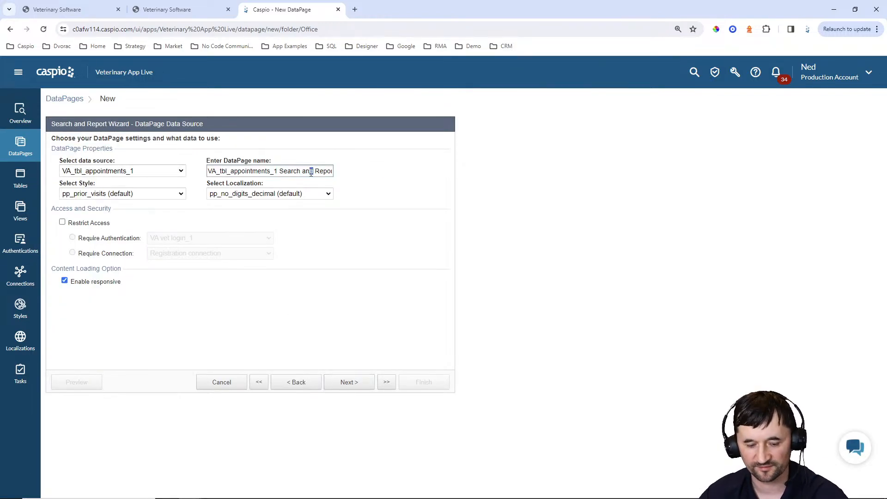
text(View Appiontments)
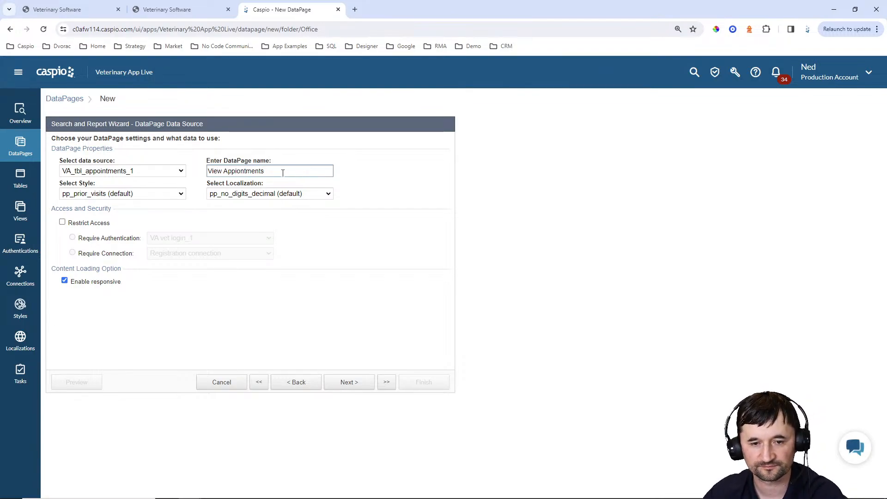
key(BackSpace)
key(BackSpace)
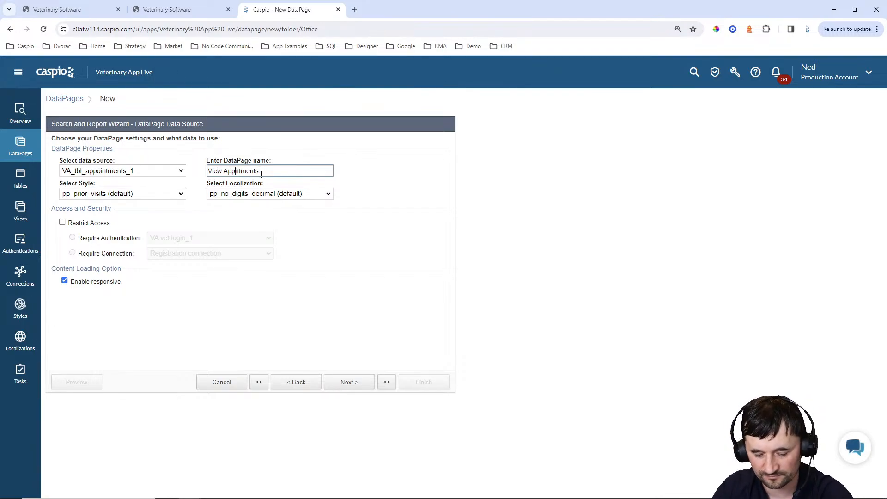
text(oin)
Set Blue style and English localization, and restrict access to logged-in users
click(162, 193)
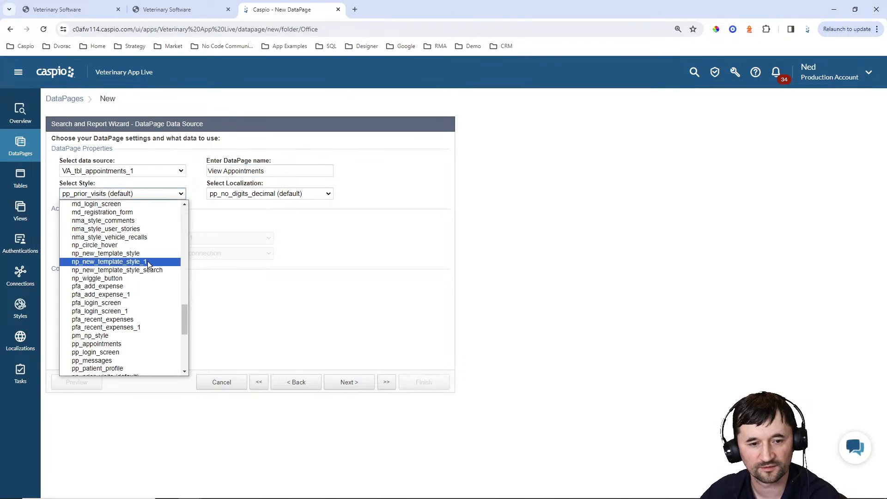
scroll(139, 235, up, 10)
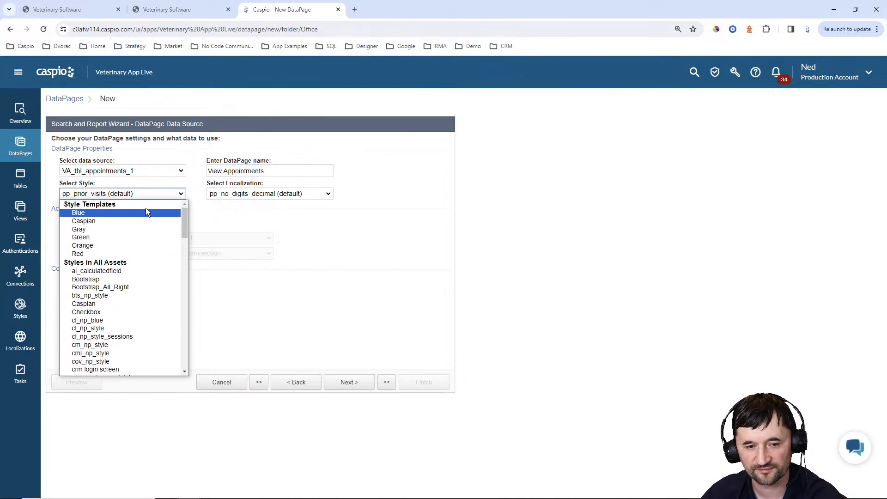
click(145, 212)
click(249, 194)
scroll(251, 240, up, 5)
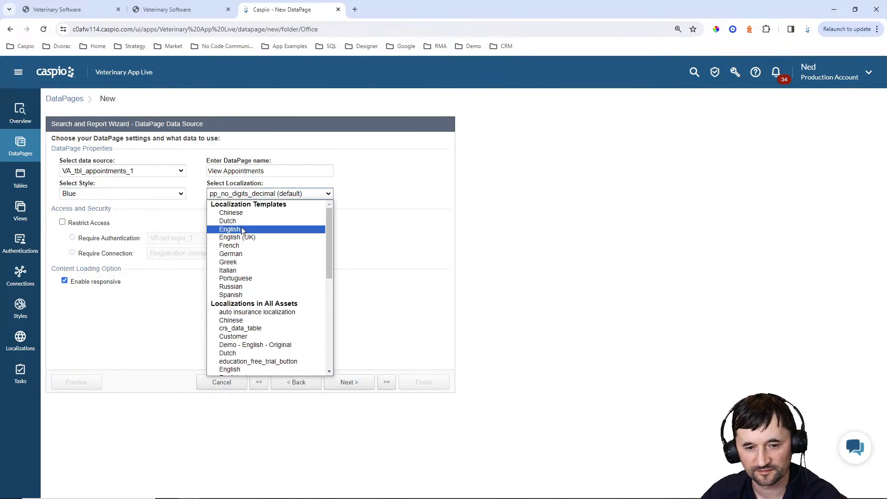
click(241, 229)
click(103, 224)
click(348, 383)
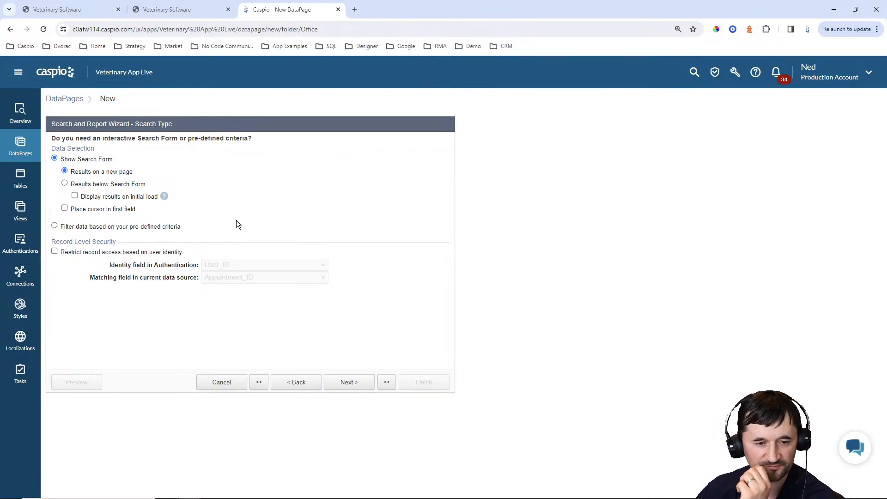
Filter by pre-defined criteria with Pet_ID as the only filter field
click(135, 226)
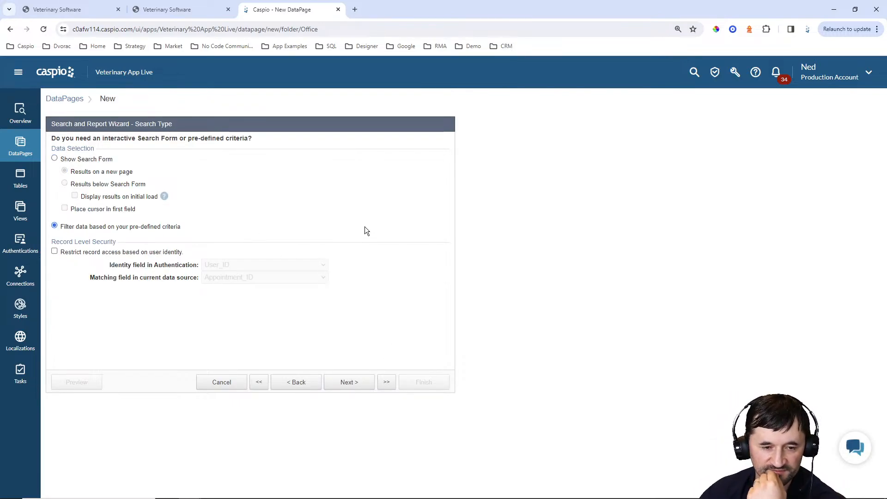
click(363, 384)
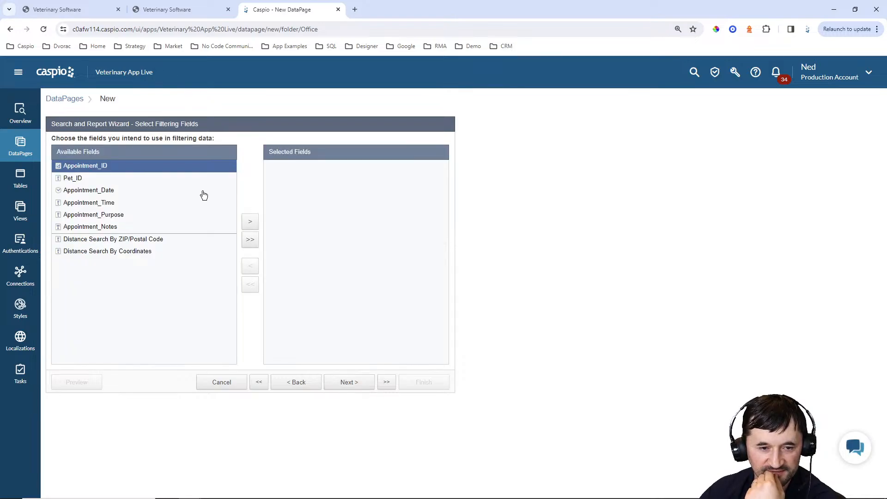
click(88, 178)
click(249, 221)
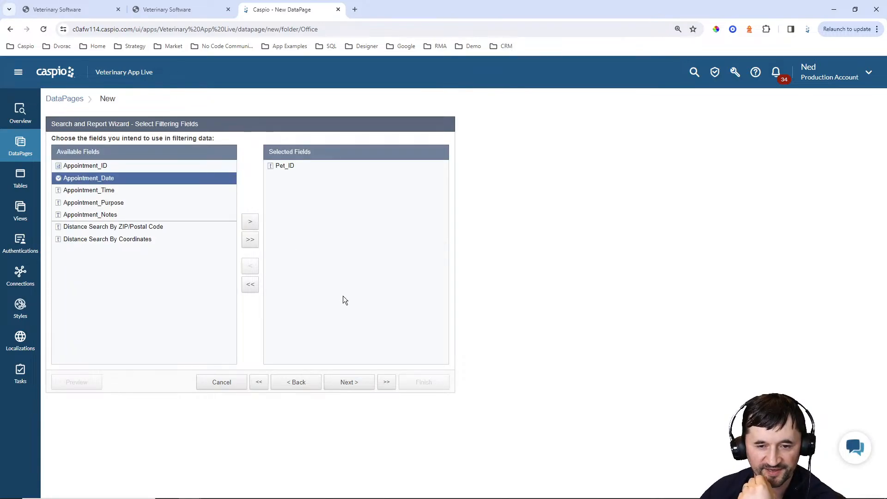
click(351, 387)
click(230, 170)
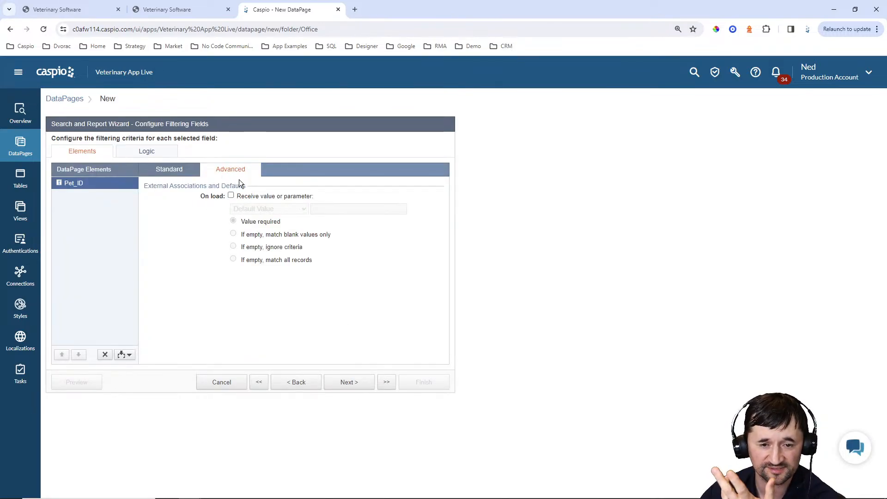
click(255, 198)
click(269, 209)
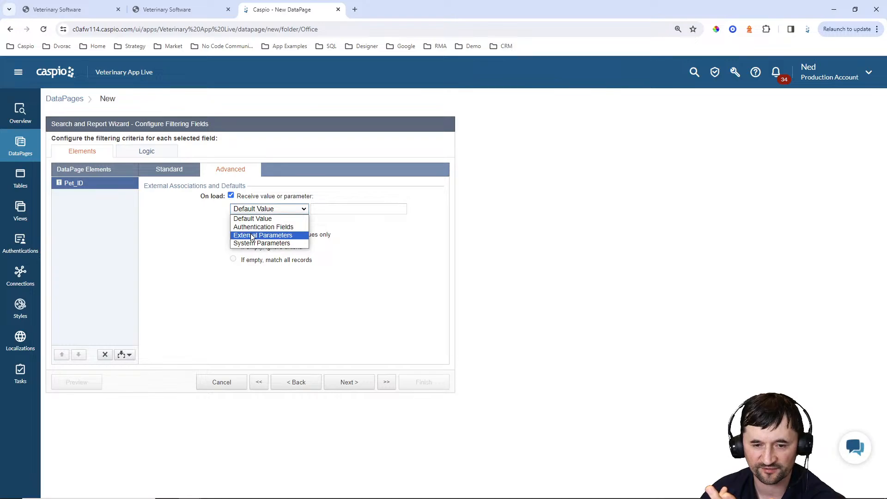
click(259, 236)
drag(321, 208, 342, 209)
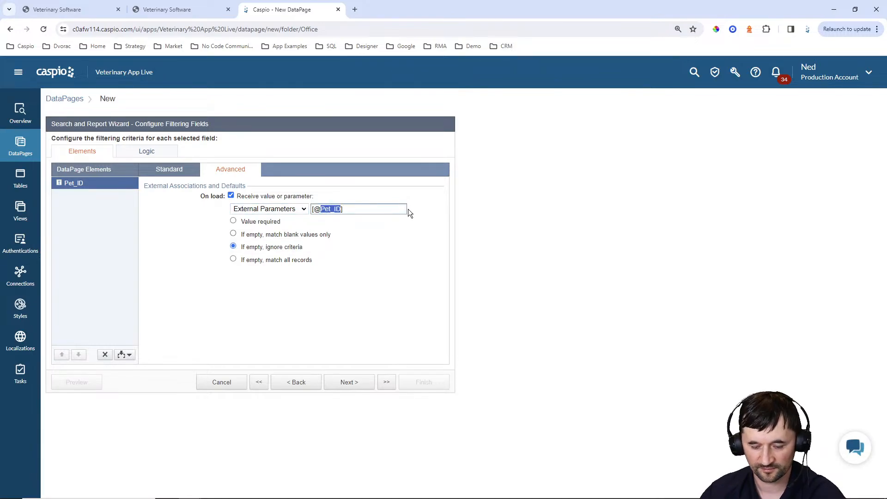
text(pid)
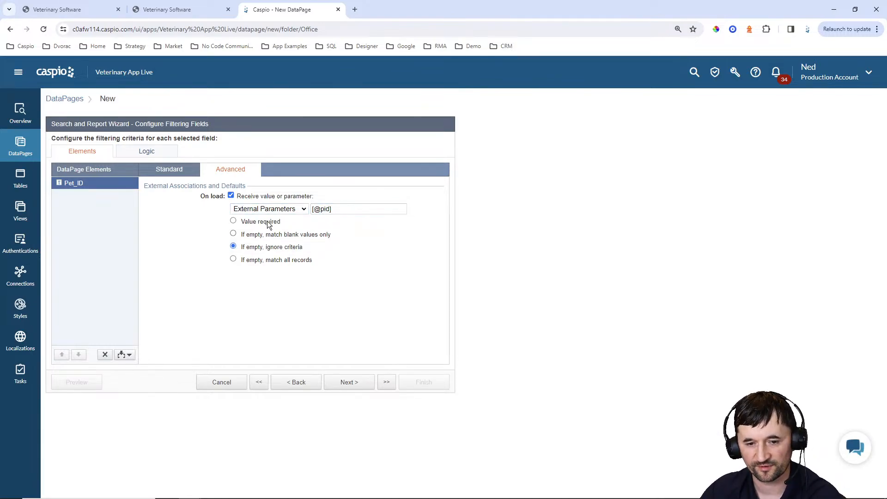
click(347, 381)
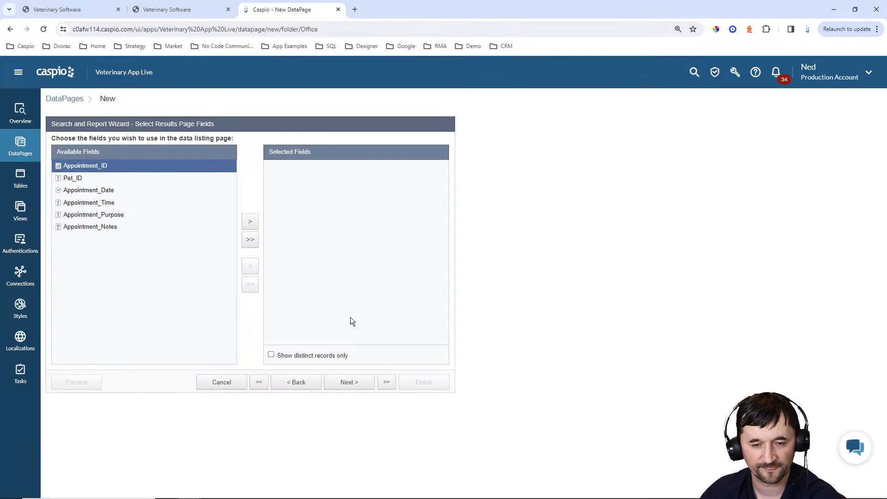
Add Appointment_Date, Appointment_Time, Appointment_Purpose and Appointment_Notes to the results list
click(107, 191)
click(250, 222)
click(250, 223)
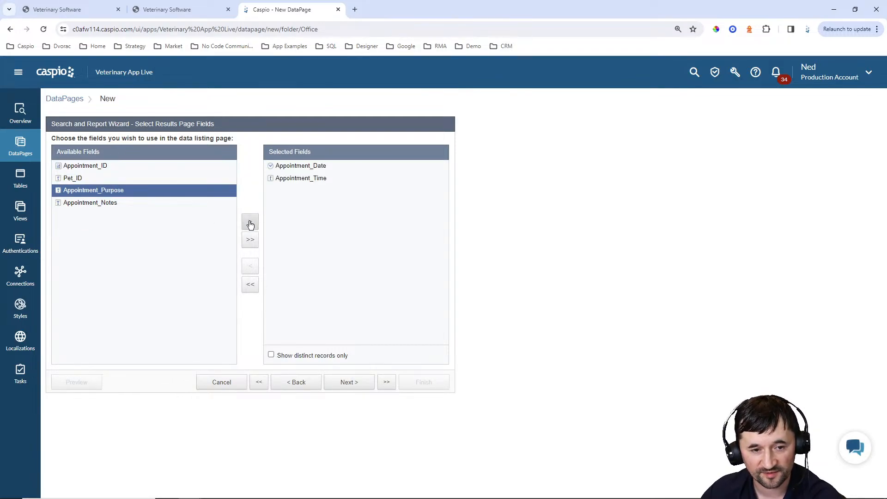
click(249, 222)
click(249, 223)
Set the results editing options with inline edit on, reaching Configure Results Page Fields
click(349, 382)
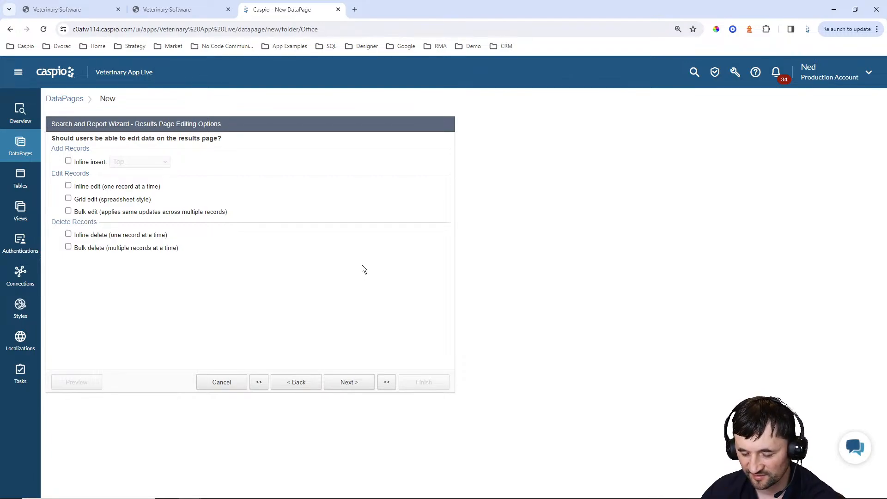
click(96, 186)
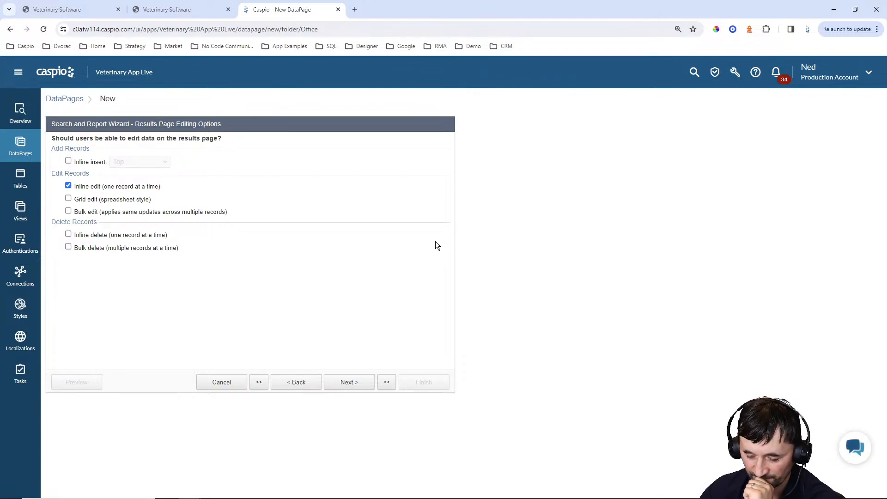
click(328, 378)
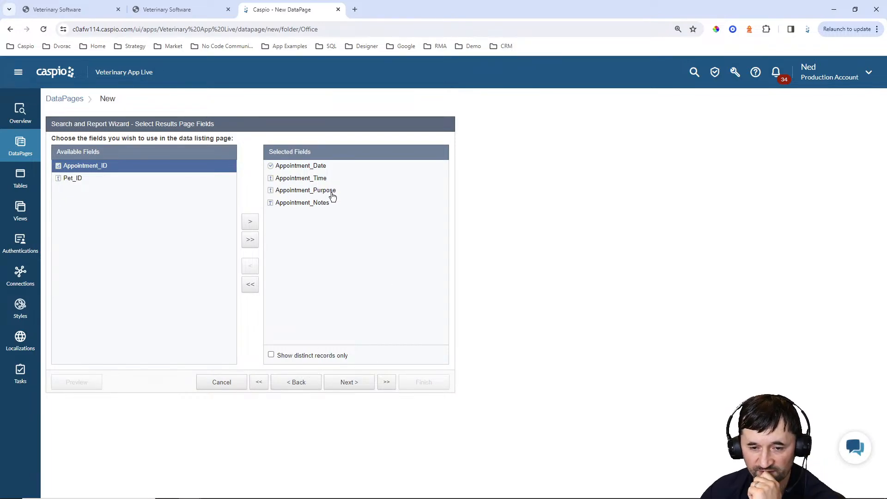
click(349, 382)
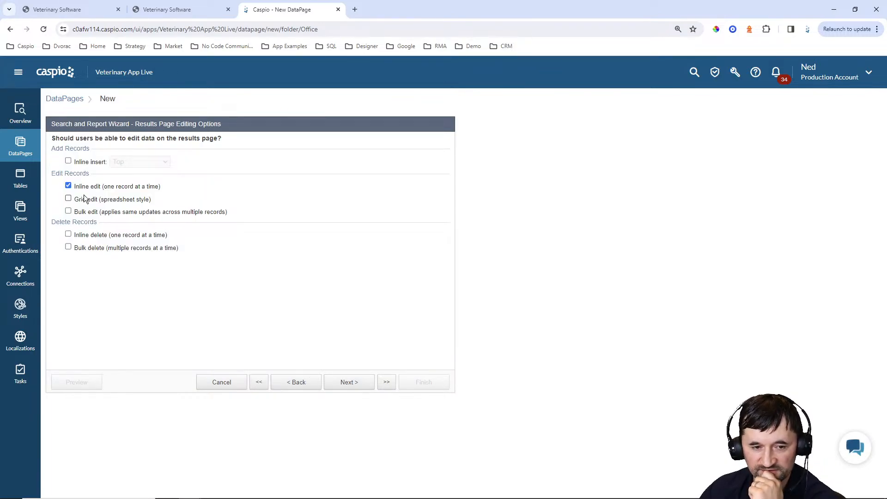
click(357, 386)
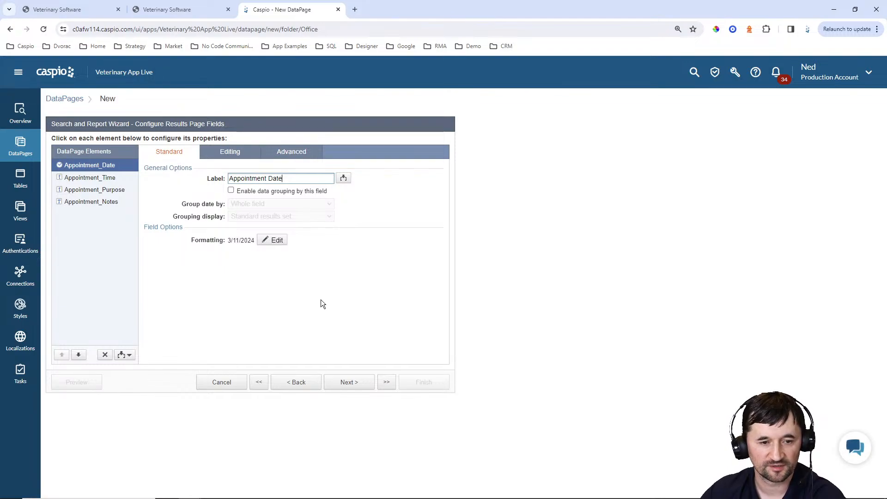
Add a header and footer to the results page with header text 'New Appointment', then start linking it
click(128, 354)
click(101, 378)
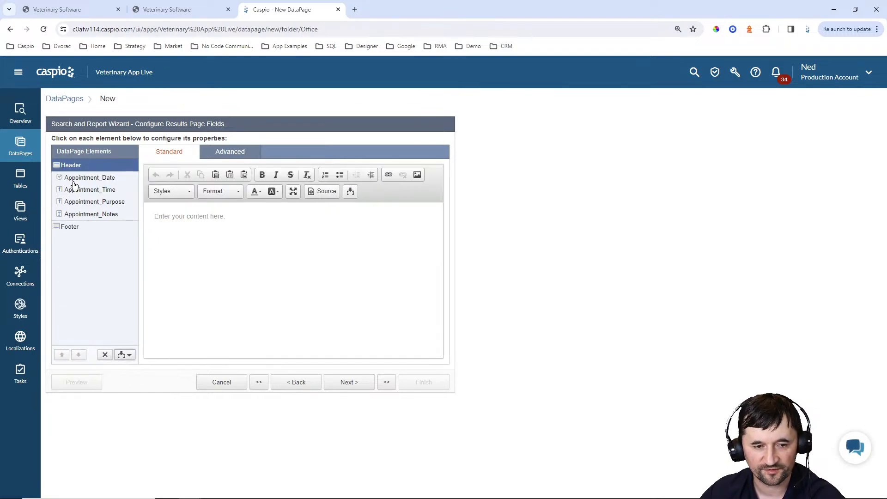
click(244, 226)
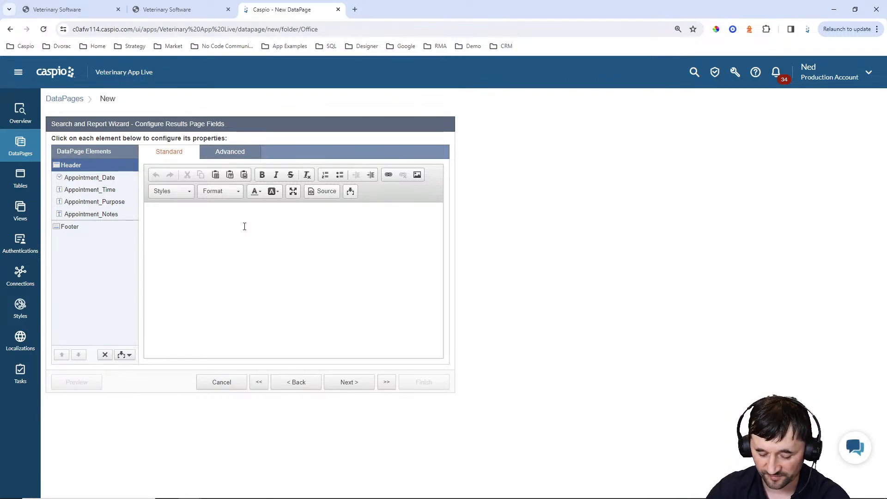
text(N)
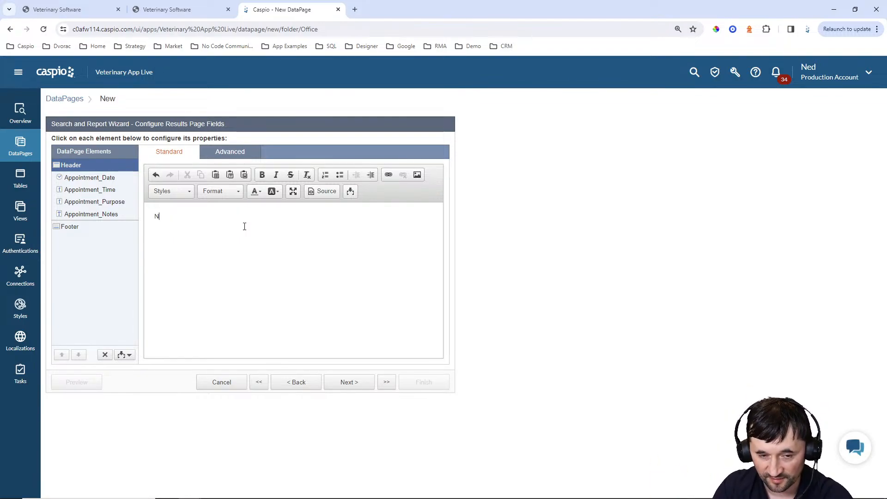
text(ew Appointmewnt)
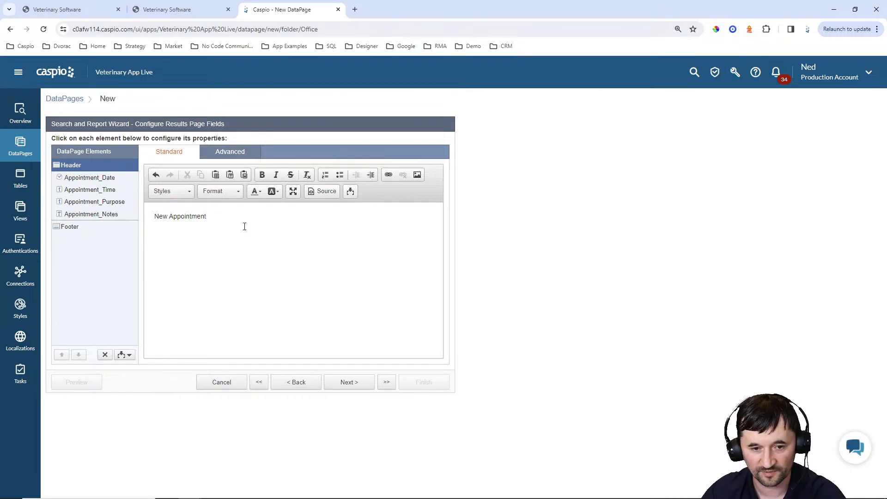
triple_click(219, 227)
click(388, 174)
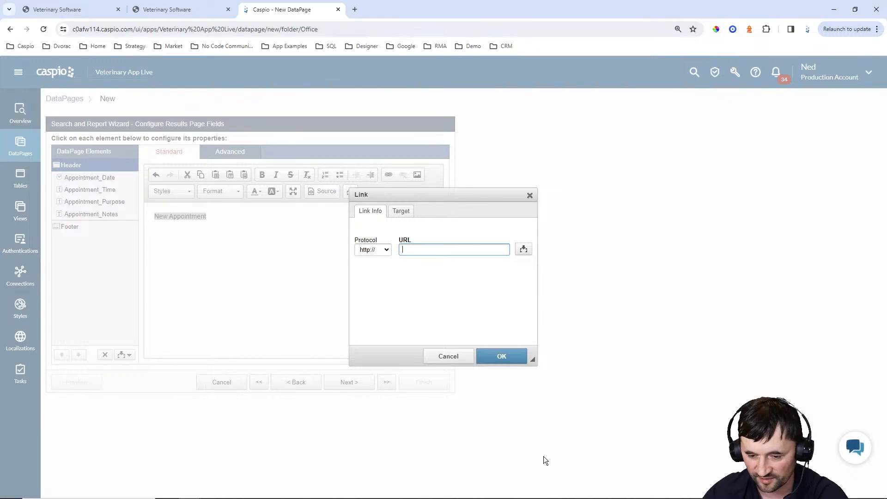
Glance at pet_details.html in Notepad++, then return to Caspio's link settings
mouse_move(531, 496)
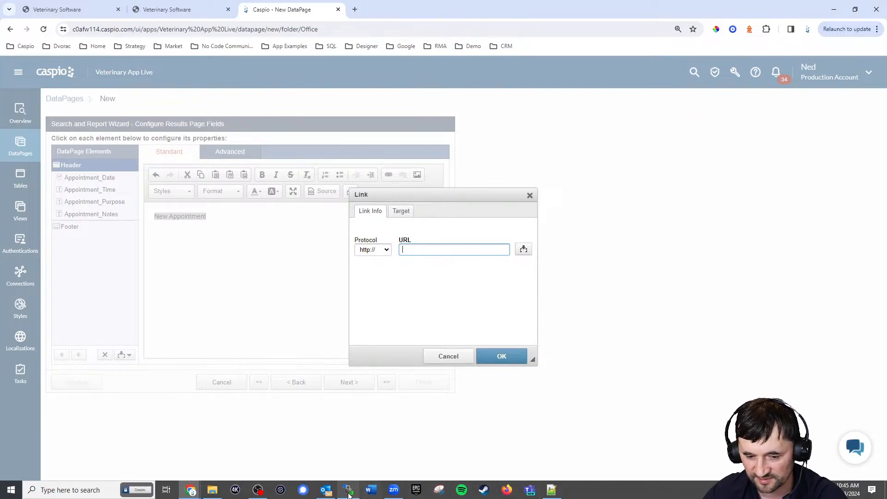
click(551, 489)
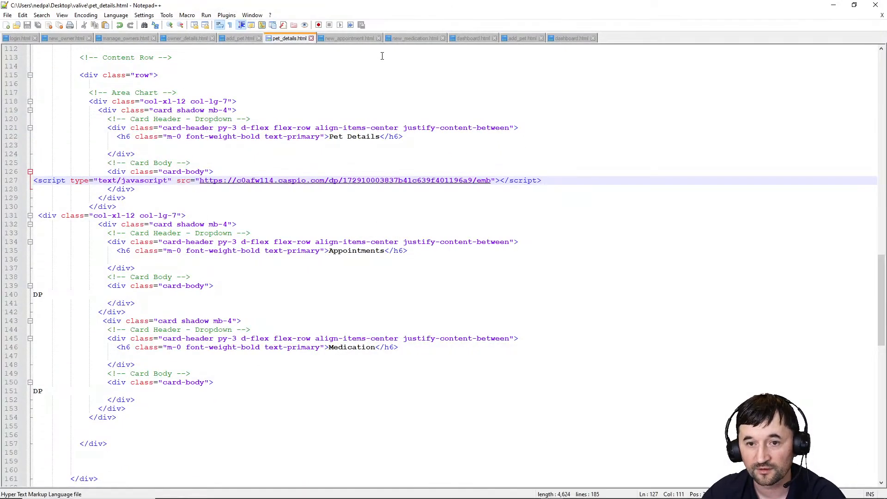
click(839, 7)
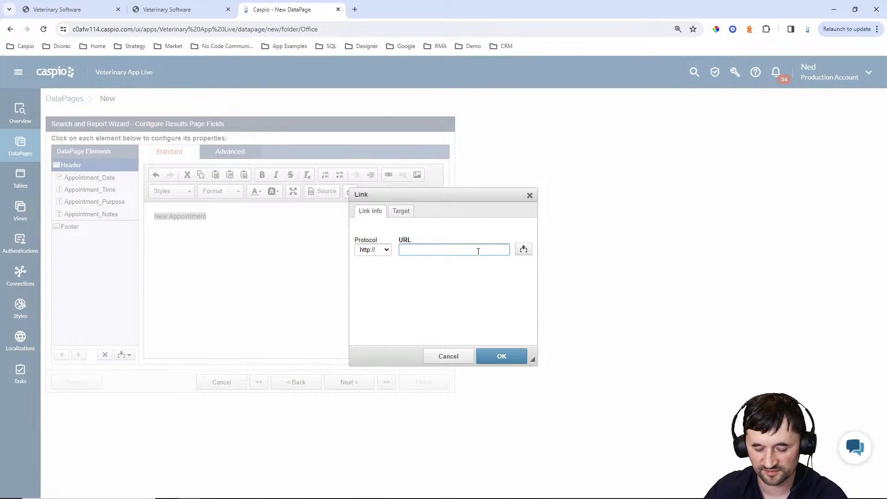
text(new_app)
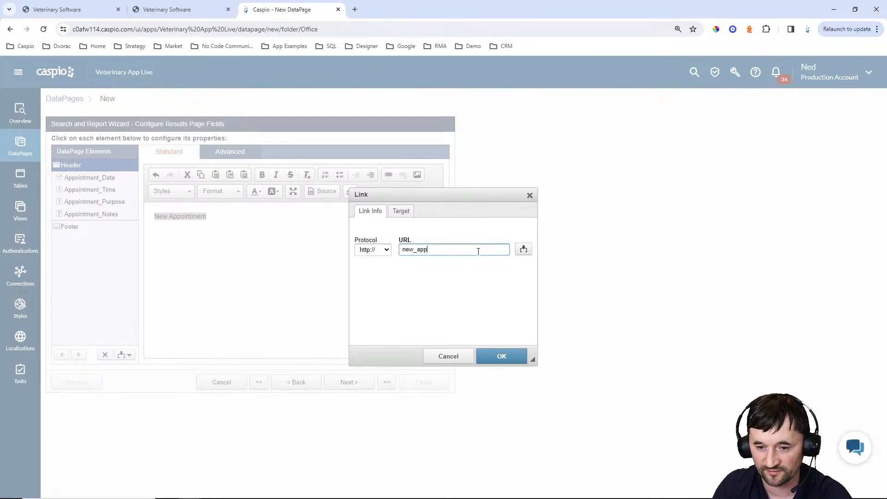
text(ointment.html)
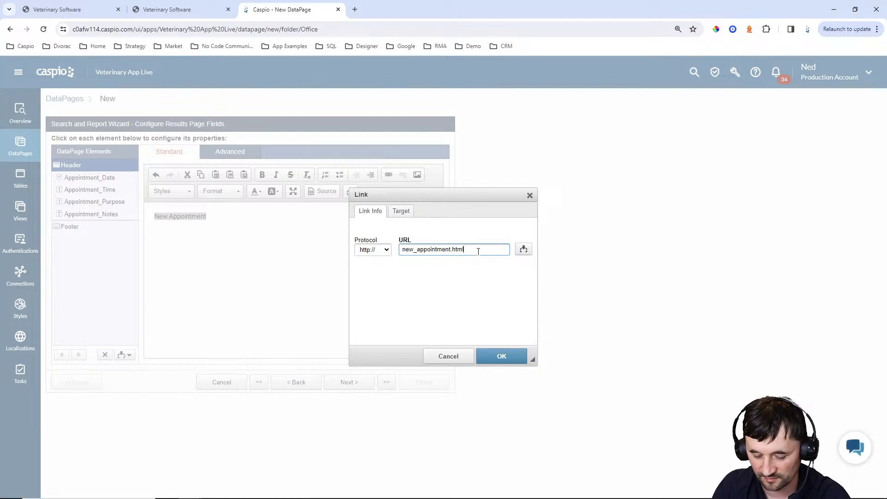
text(?pid)
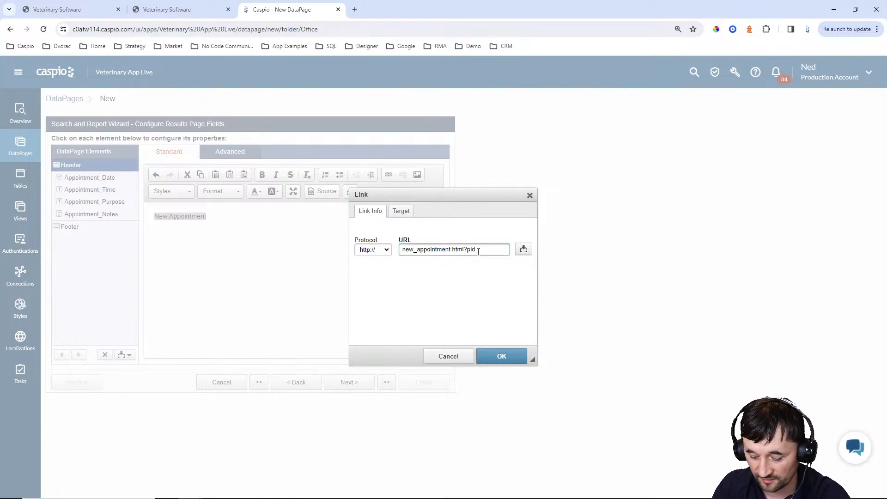
text(=[@)
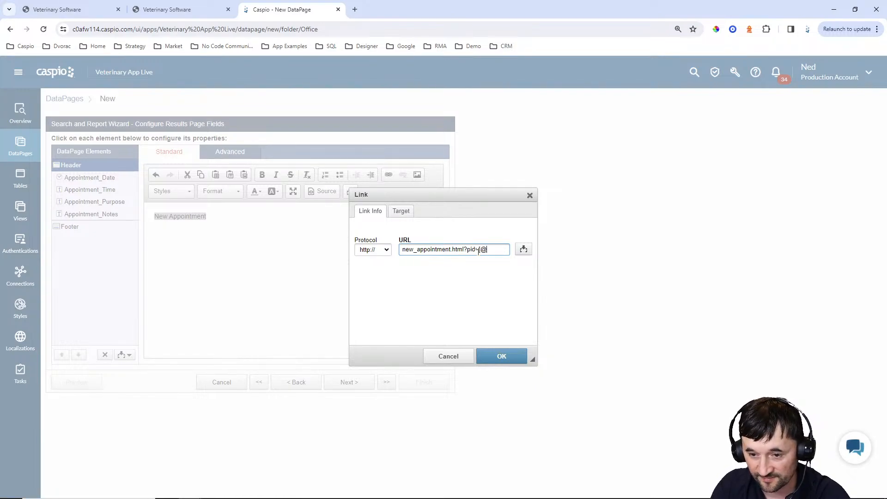
text(pid)
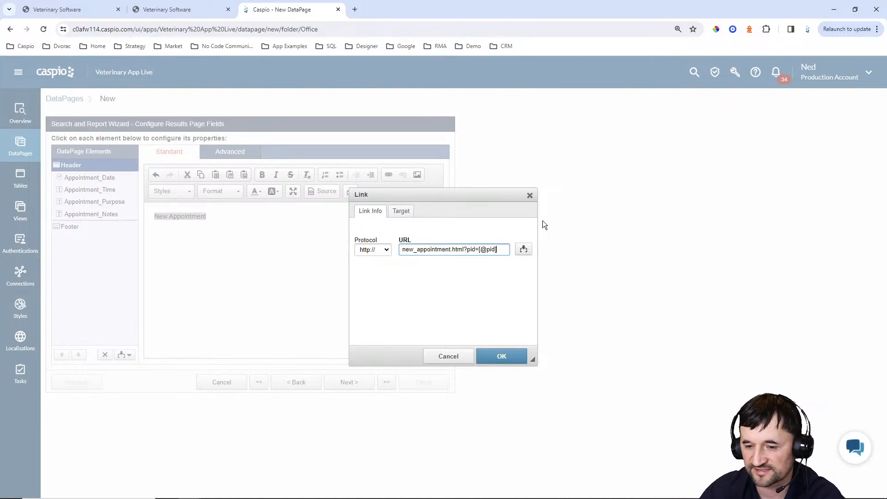
click(523, 249)
click(516, 264)
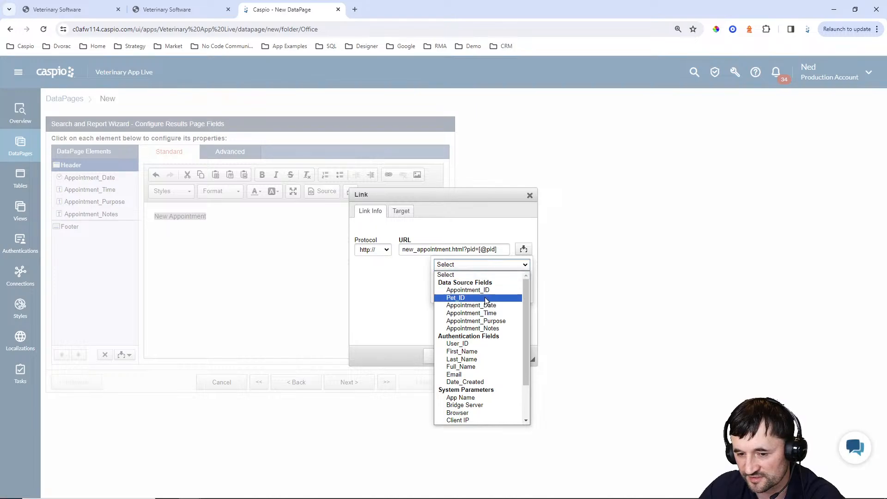
click(502, 197)
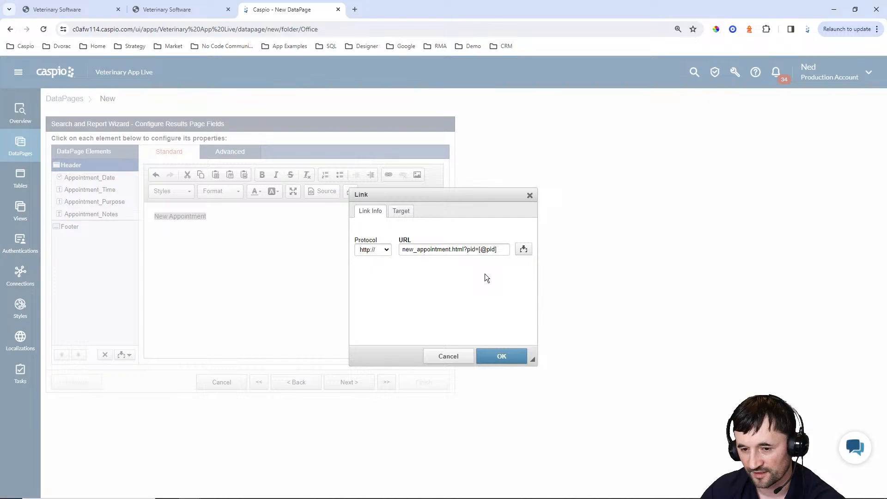
click(501, 356)
click(322, 191)
click(209, 206)
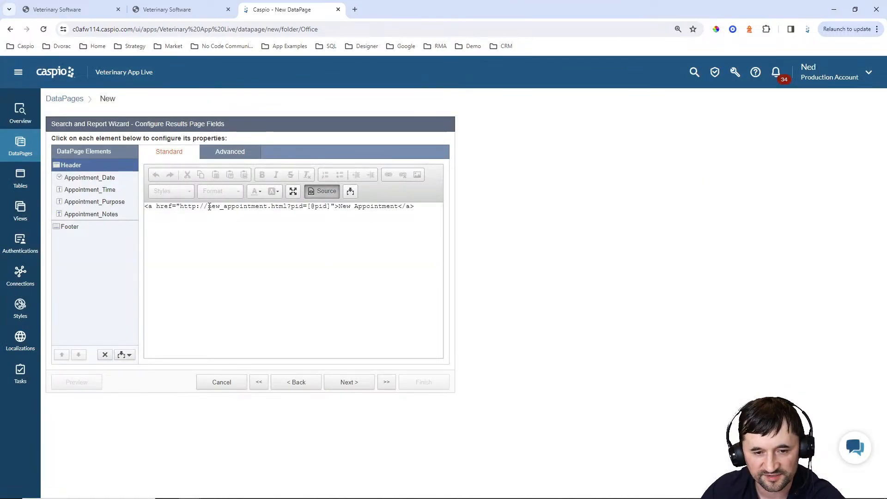
key(BackSpace)
key(BackSpace)
key(BackSpace)
key(BackSpace)
key(BackSpace)
key(BackSpace)
key(BackSpace)
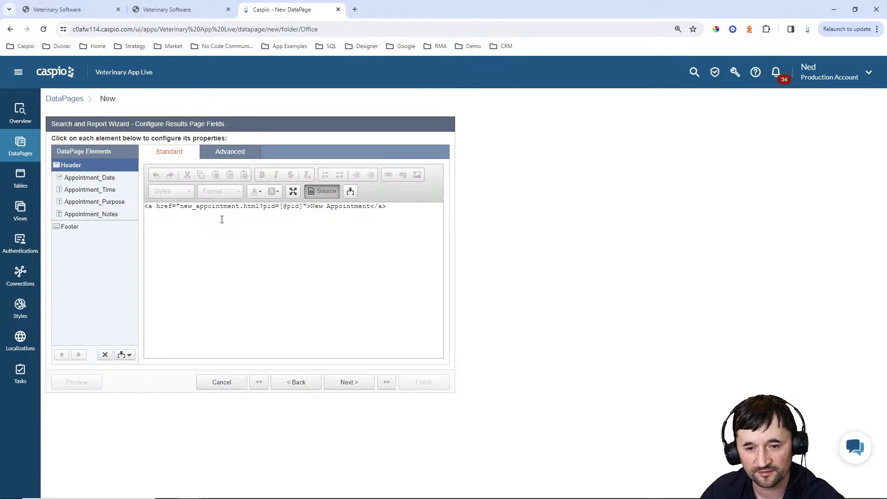
click(356, 387)
click(357, 387)
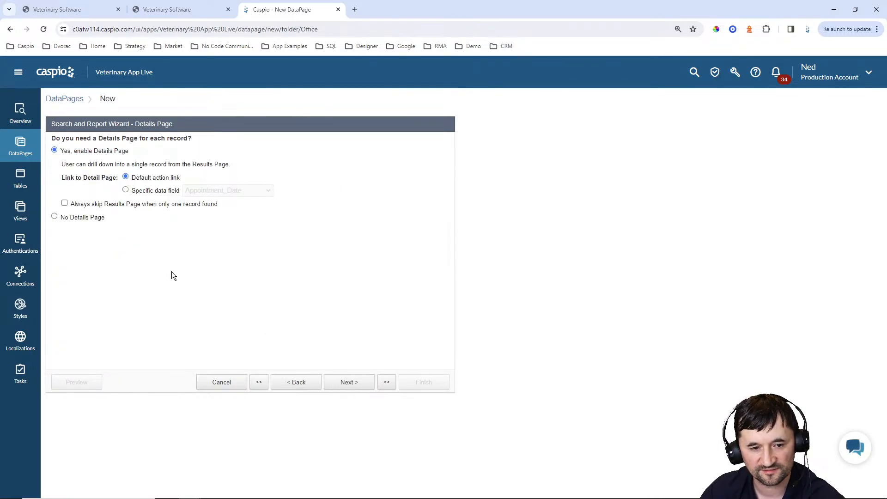
Finish View Appointments without a details page, enable its deployment and copy the embed code
click(95, 217)
click(423, 383)
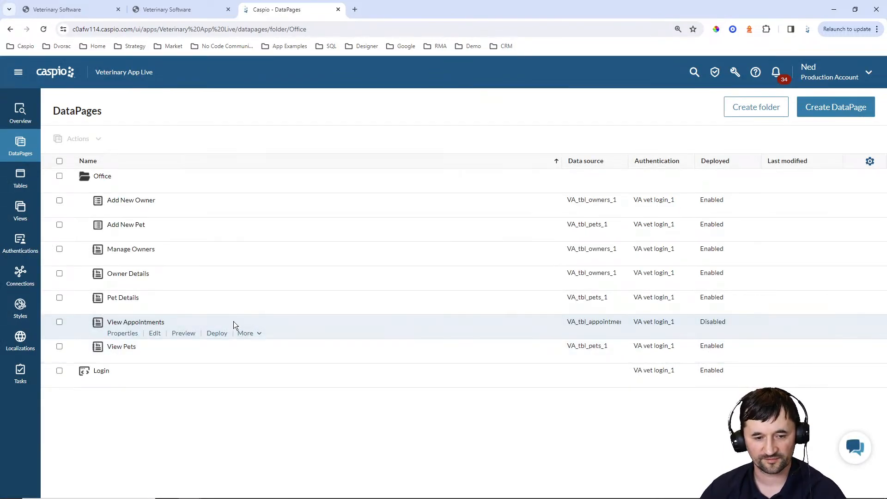
click(216, 333)
click(393, 170)
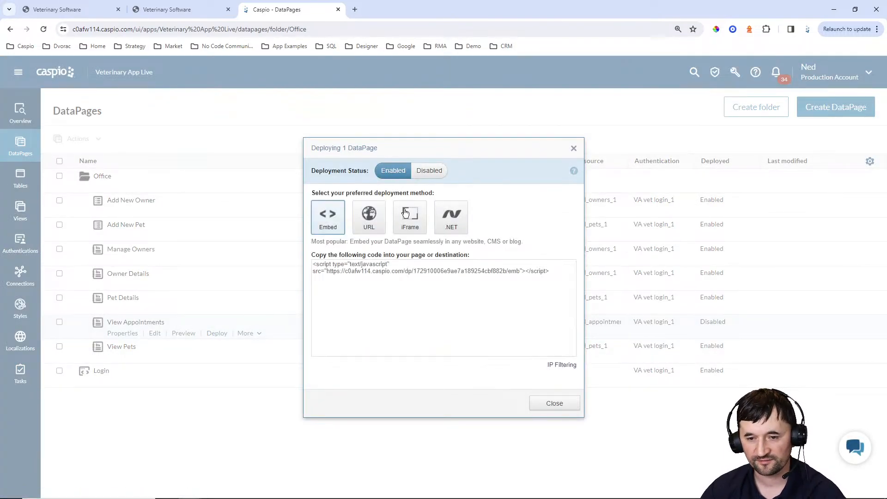
click(396, 279)
key(ctrl+c)
click(549, 406)
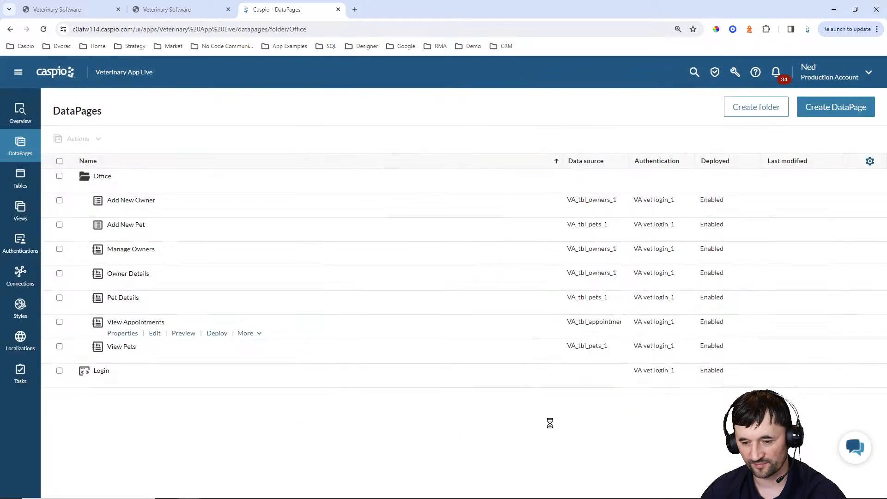
click(551, 490)
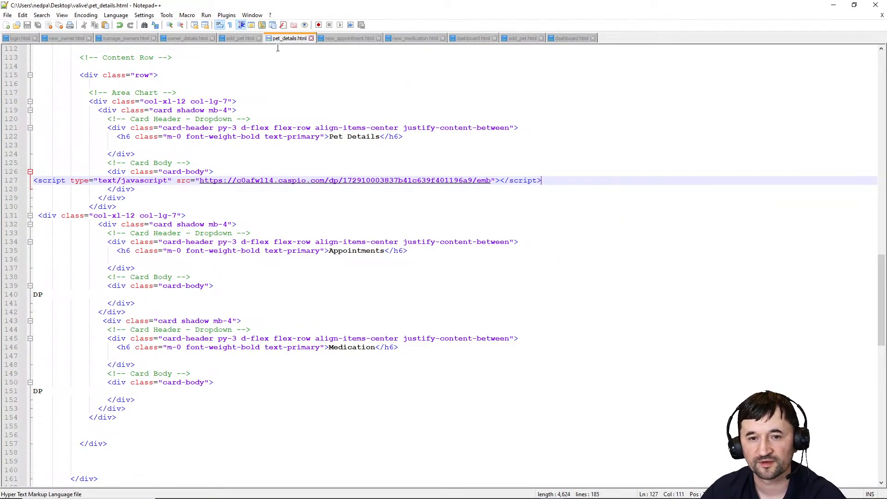
Replace the DP placeholder in the Appointments card with the embed code and upload pet_details.html to the server
double_click(38, 294)
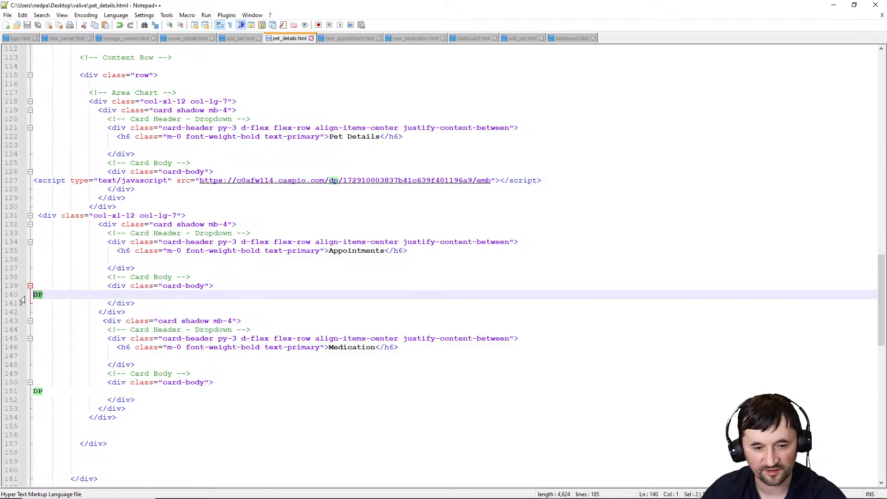
key(ctrl+v)
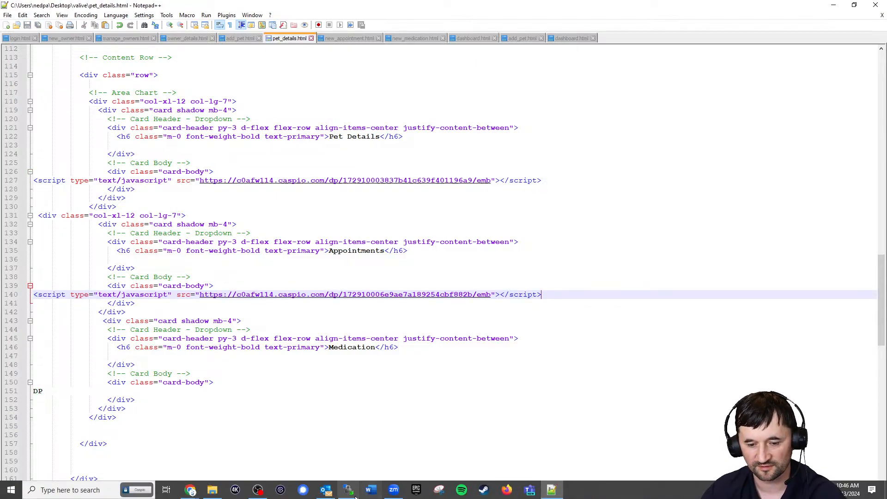
click(351, 490)
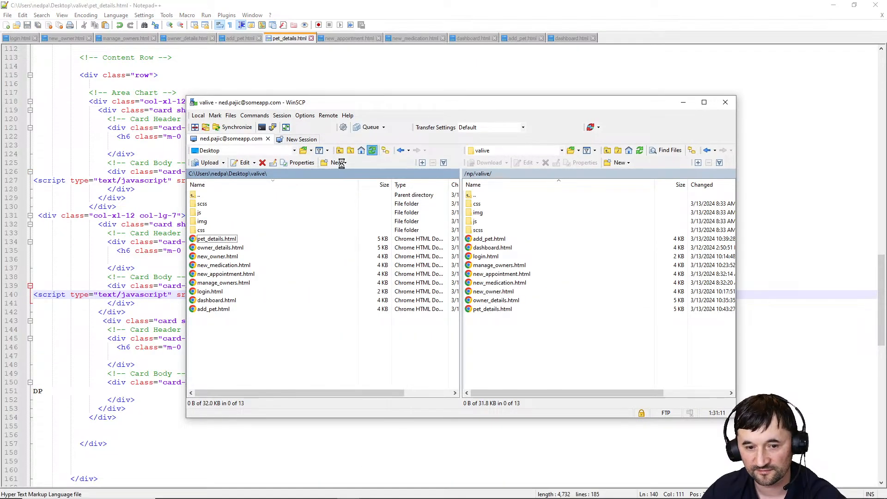
drag(216, 238, 505, 356)
Reload Rusty's pet page in Chrome to see the 3/13/2024 4:00pm Blood work appointment
click(833, 6)
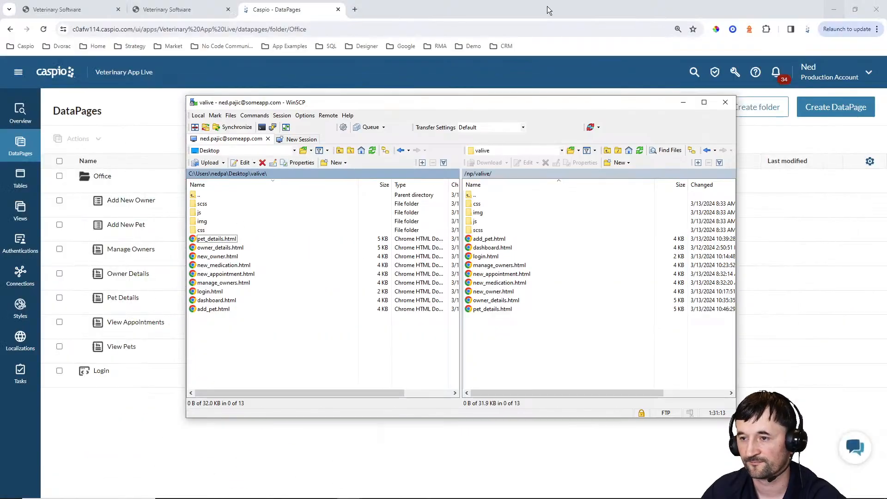
click(176, 10)
click(43, 29)
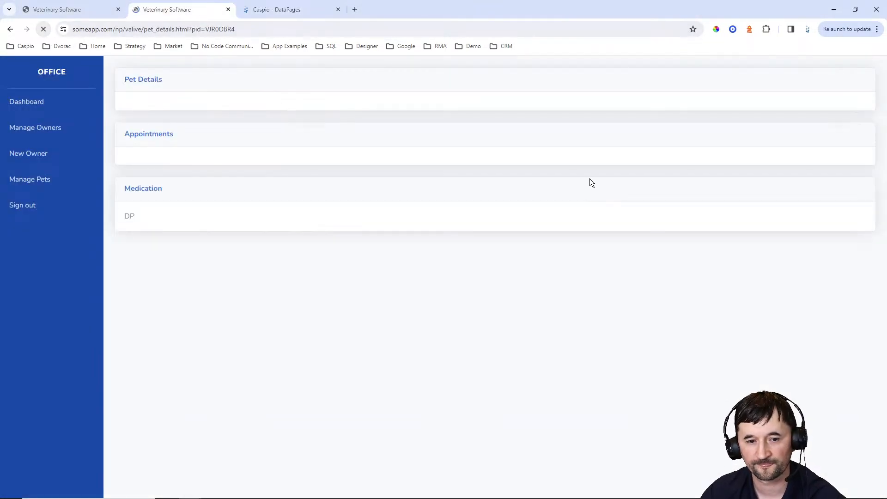
scroll(586, 176, down, 1)
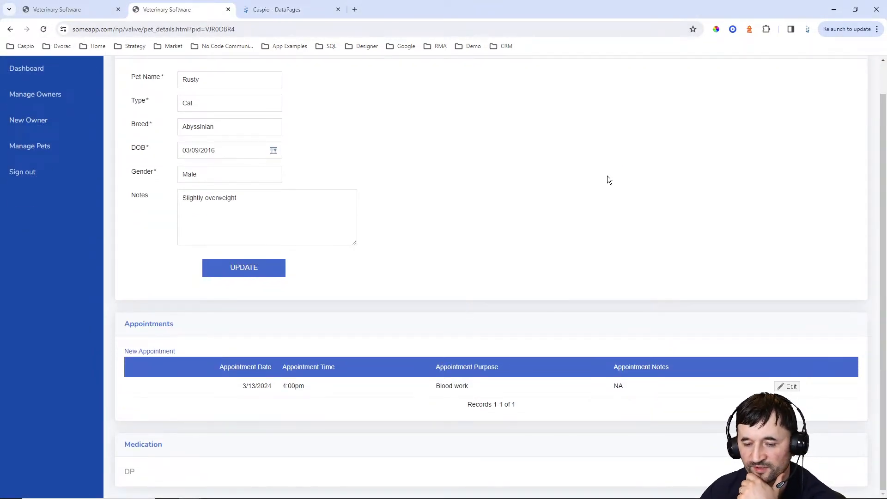
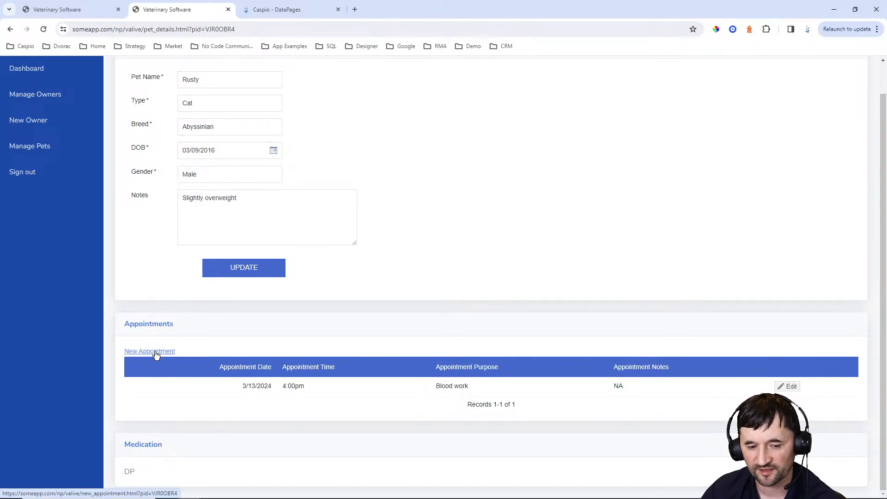
Start a new Submission Form DataPage named 'Add New Appointment'
click(156, 353)
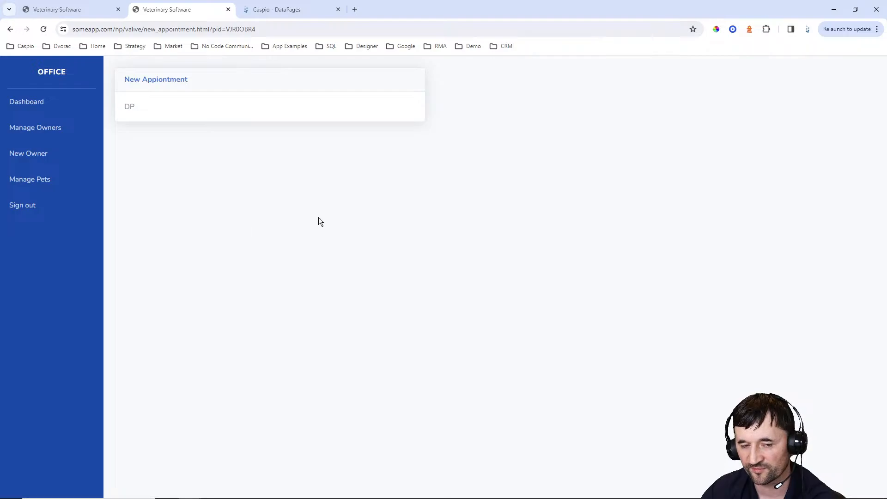
click(302, 10)
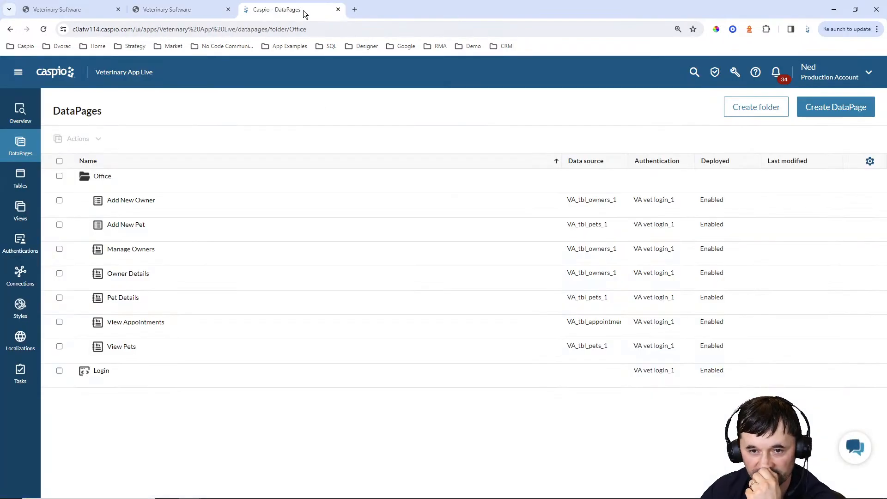
click(822, 112)
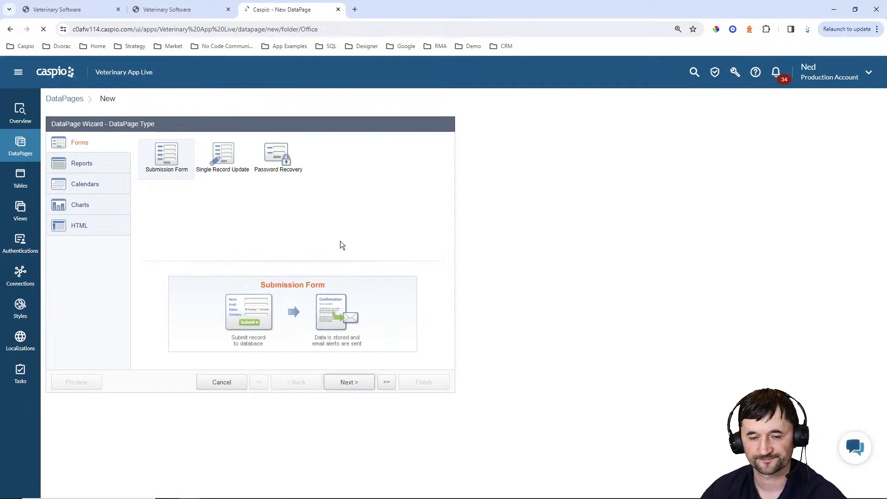
click(359, 385)
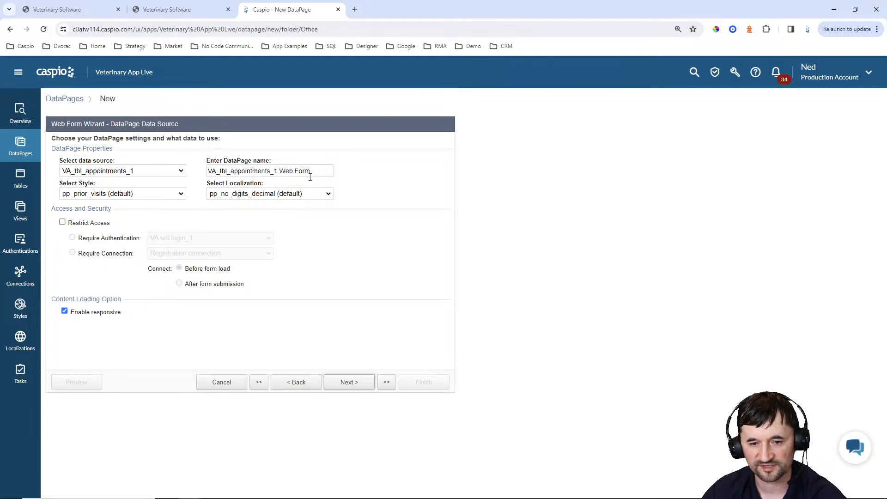
text(Add New Appiontm)
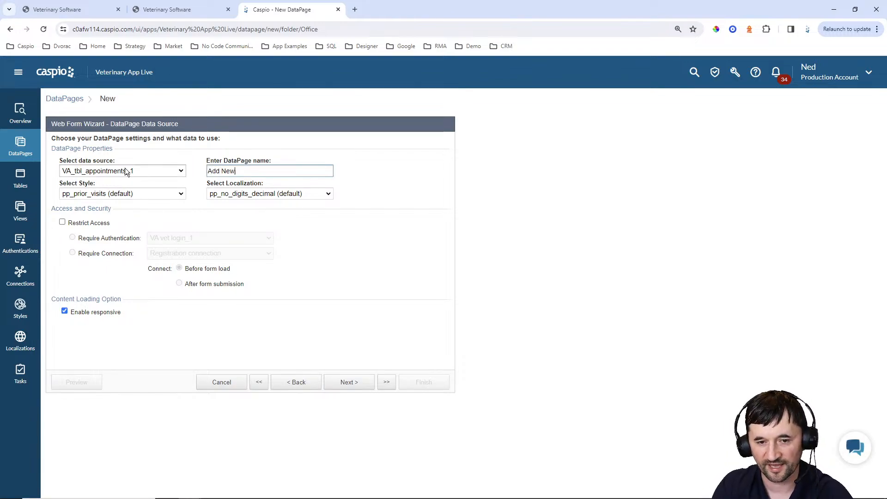
key(BackSpace)
key(BackSpace)
key(BackSpace)
key(BackSpace)
key(BackSpace)
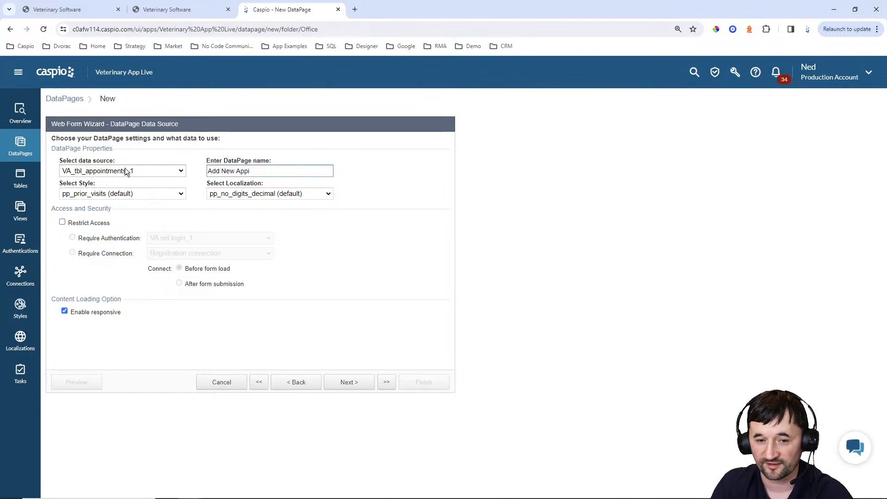
text(ointment)
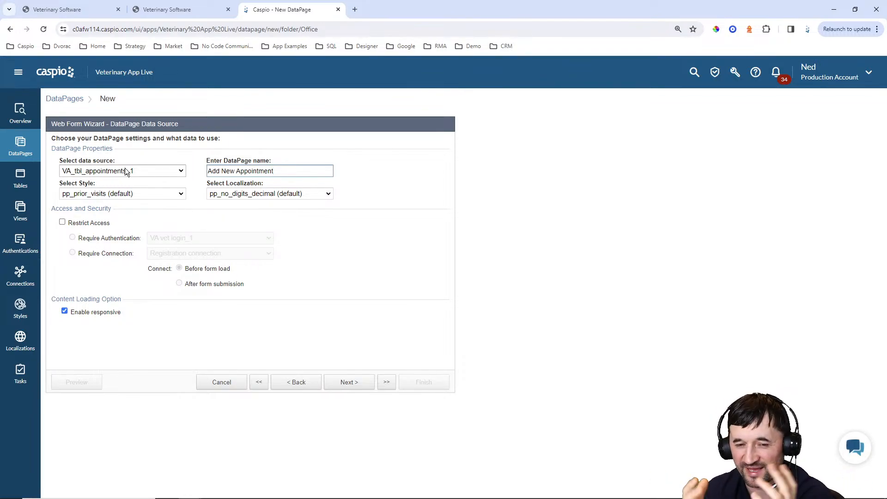
Give the form the Blue style and English localization, then continue to field selection
click(121, 194)
scroll(106, 240, up, 10)
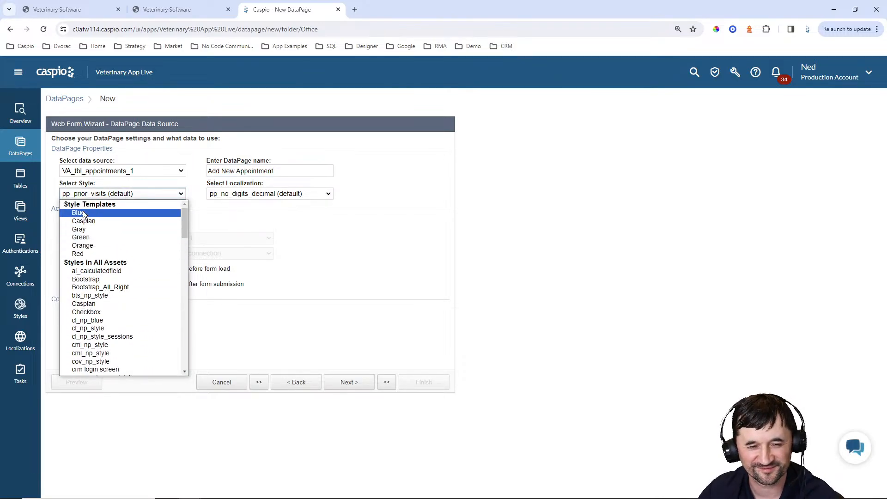
click(84, 213)
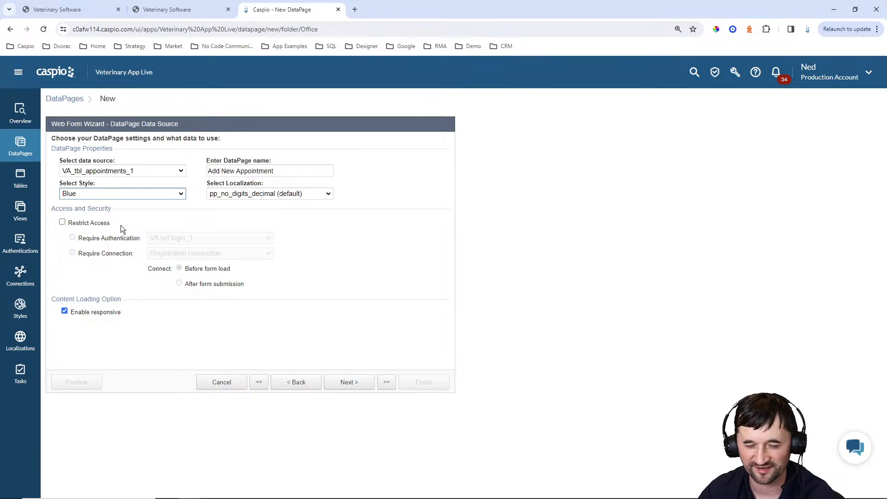
click(252, 194)
scroll(262, 249, up, 3)
scroll(261, 248, up, 1)
click(249, 227)
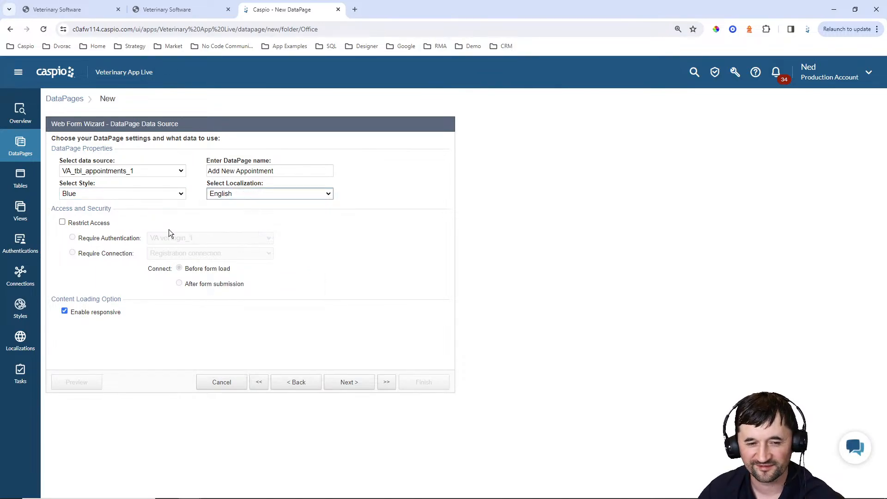
click(63, 222)
click(348, 376)
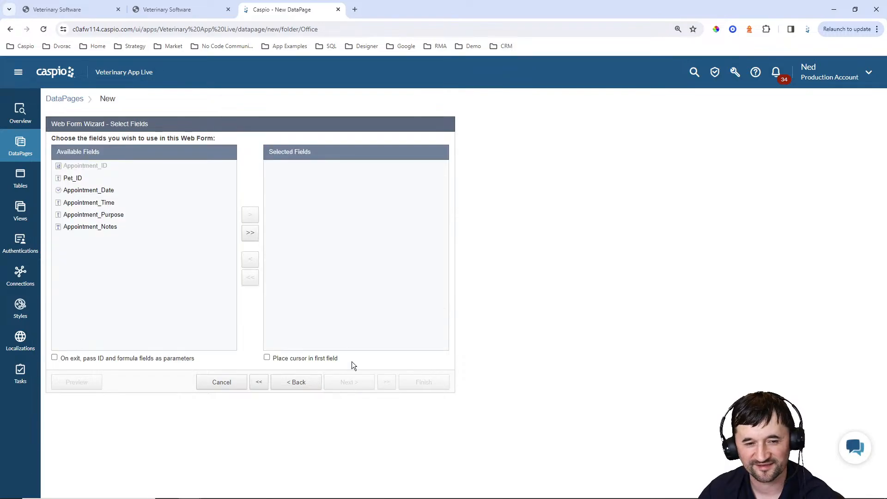
click(249, 234)
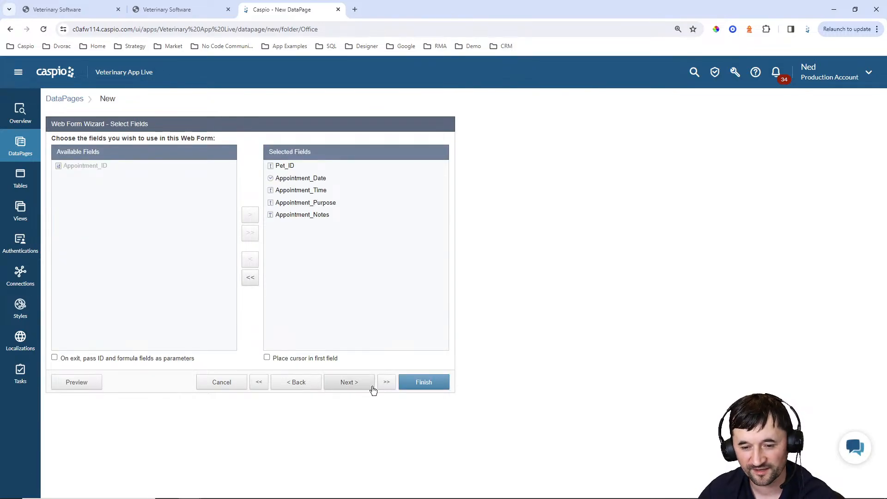
click(351, 386)
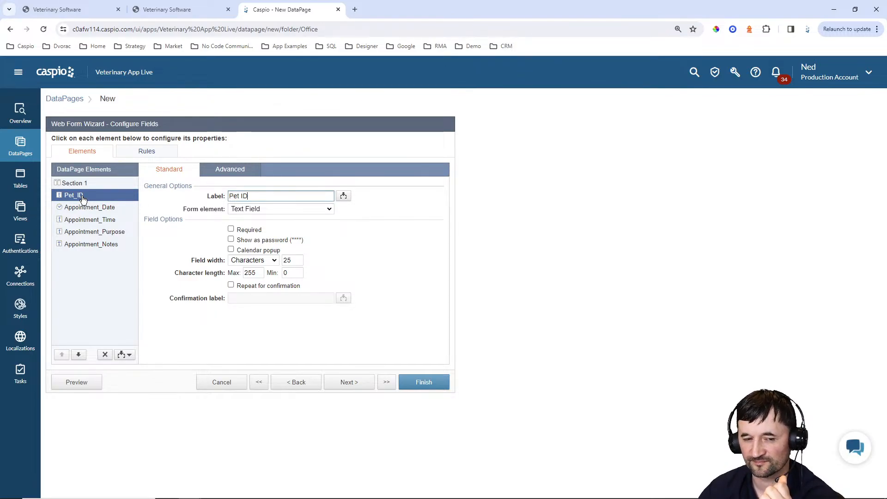
click(279, 208)
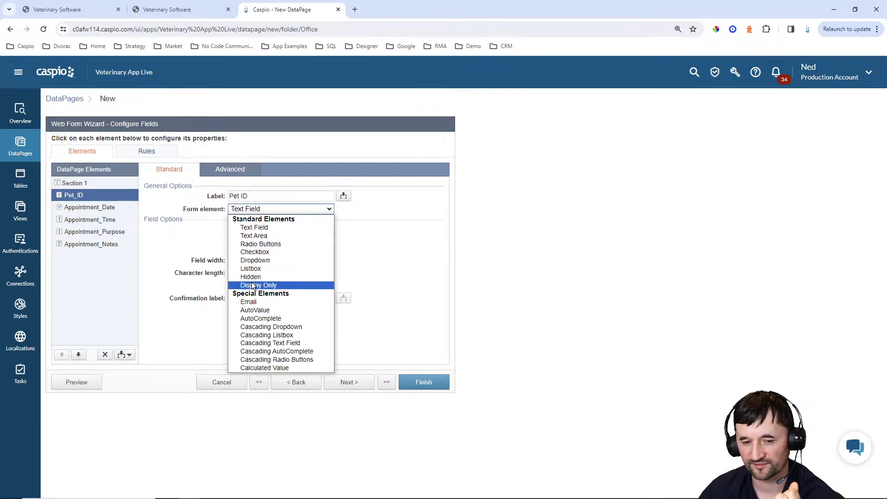
click(251, 276)
click(261, 230)
click(265, 253)
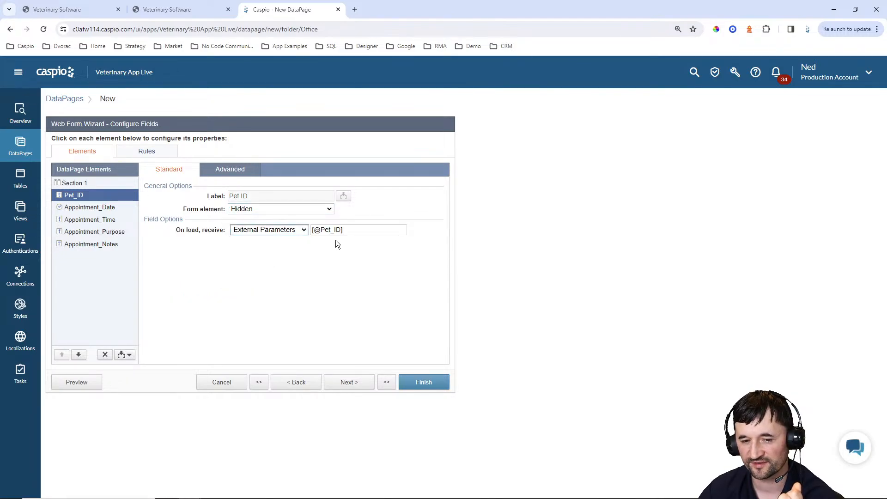
drag(321, 230, 341, 230)
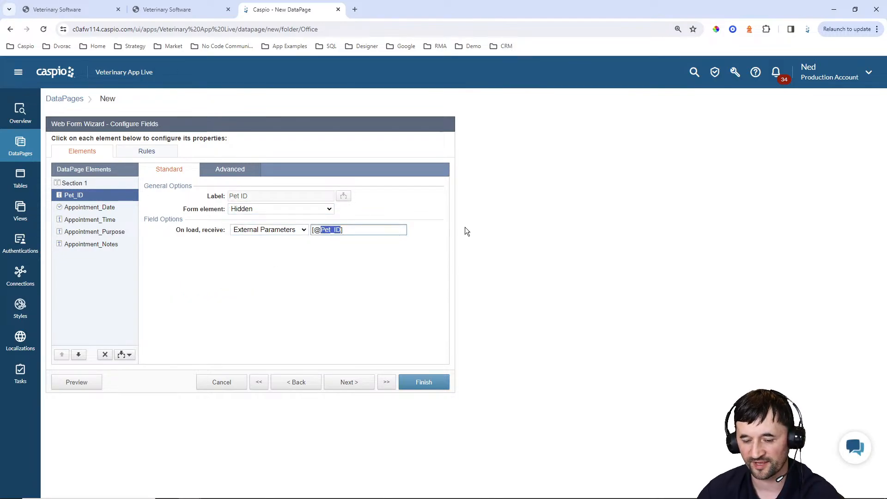
text(pid)
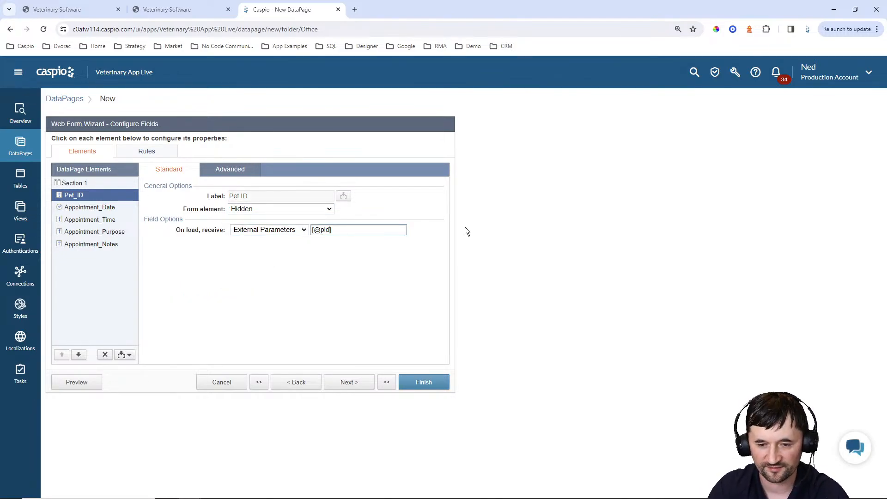
Adjust the date, time and purpose fields and make Appointment_Notes a required Text Area
click(92, 212)
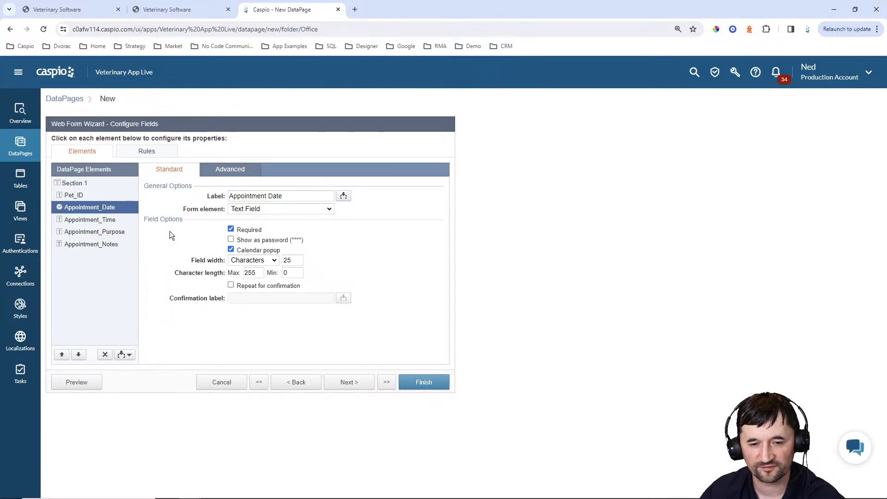
click(102, 220)
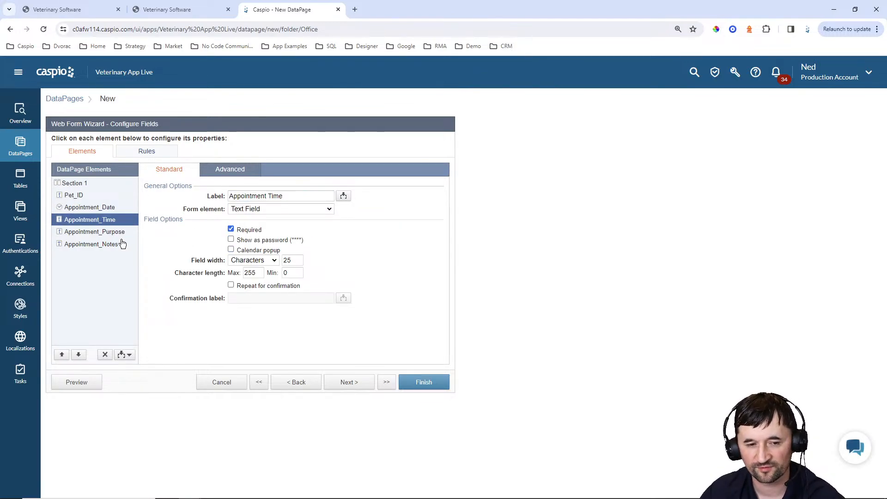
click(110, 232)
click(230, 229)
click(112, 245)
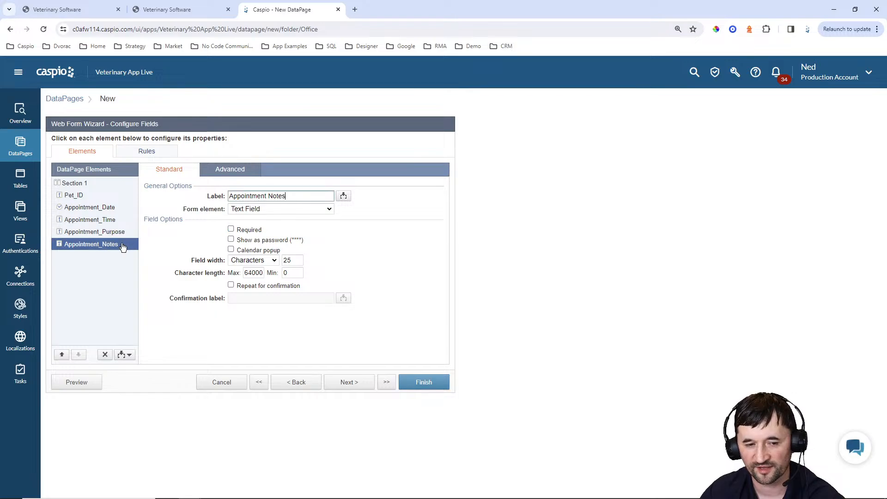
click(231, 229)
click(281, 209)
click(251, 234)
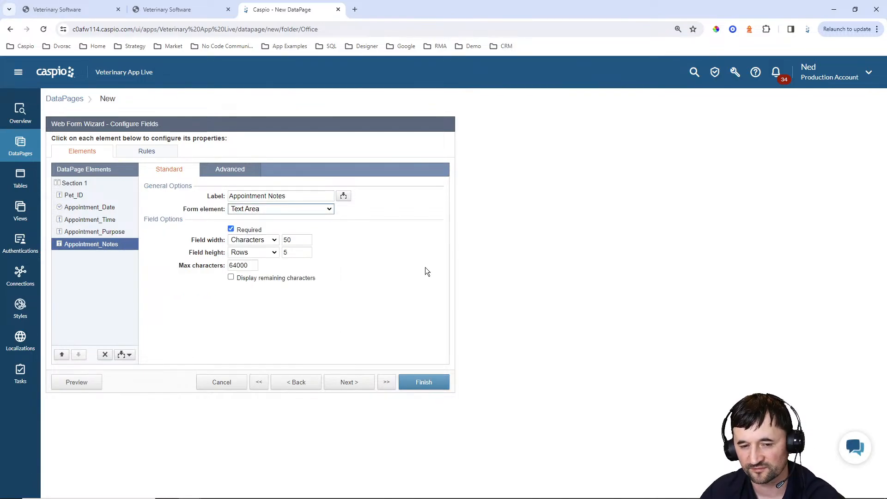
click(349, 384)
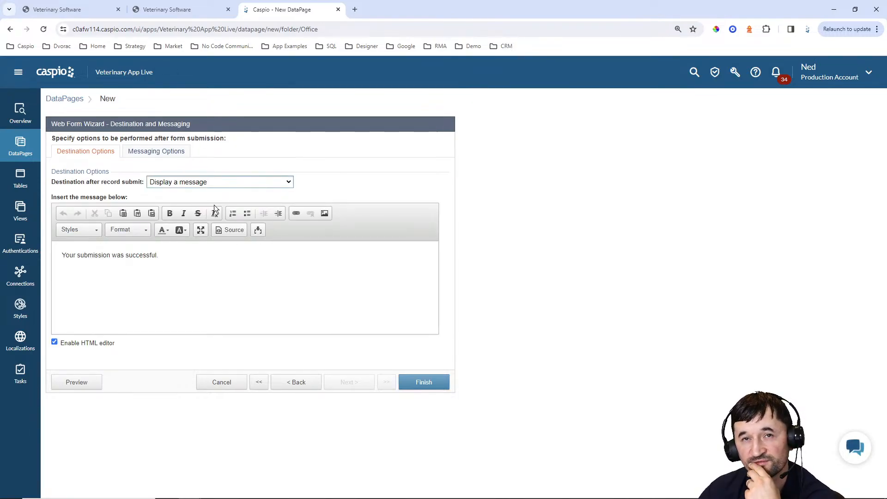
Choose 'Go to a new page' after submission and copy the pet details page address
click(211, 182)
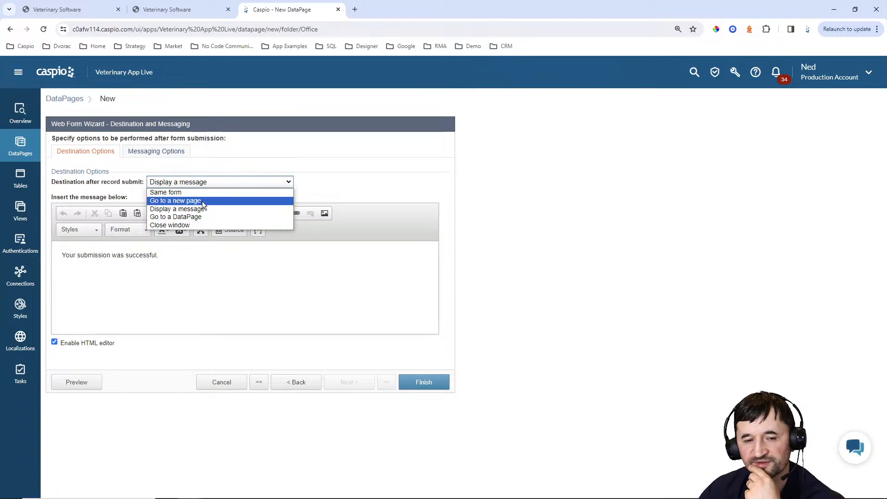
click(202, 200)
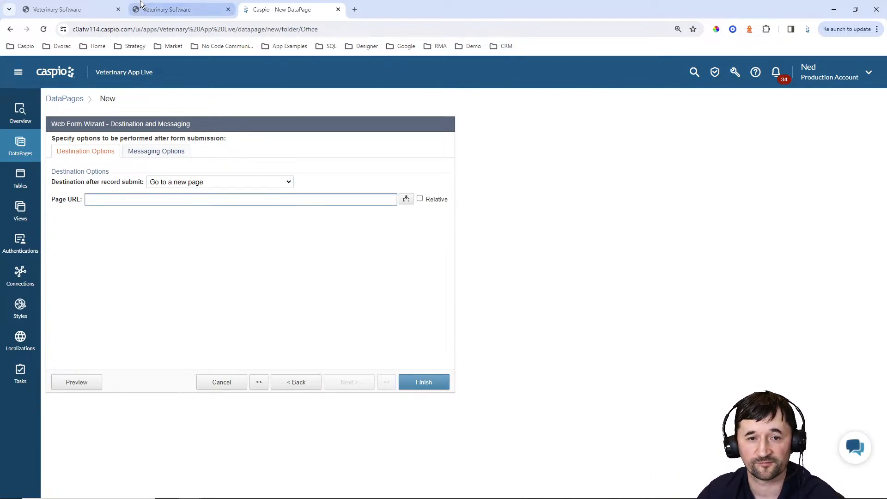
click(154, 13)
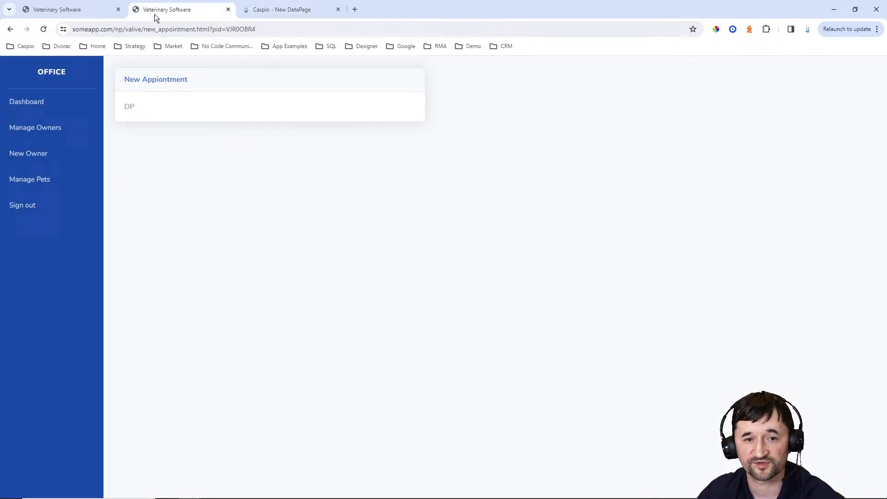
click(11, 29)
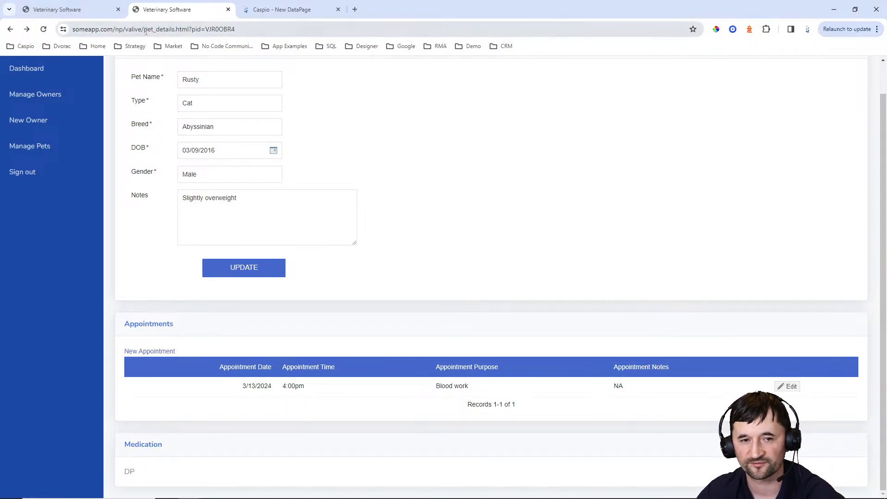
drag(144, 29, 203, 29)
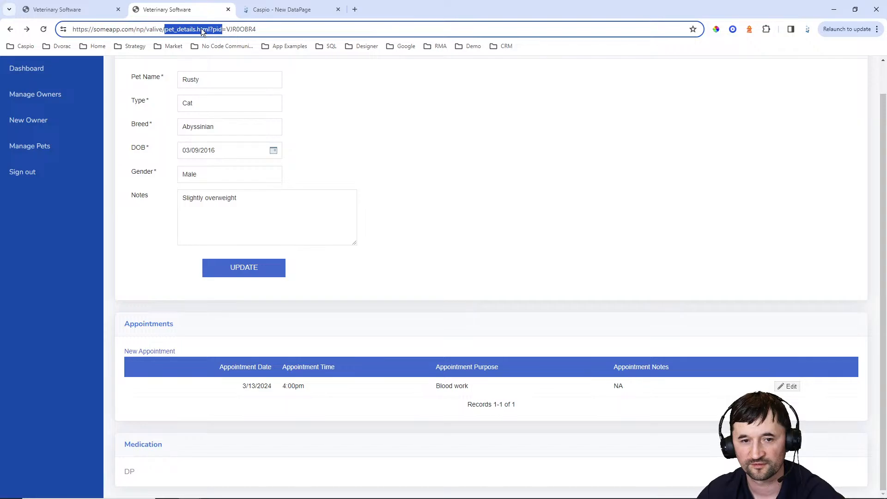
key(ctrl+c)
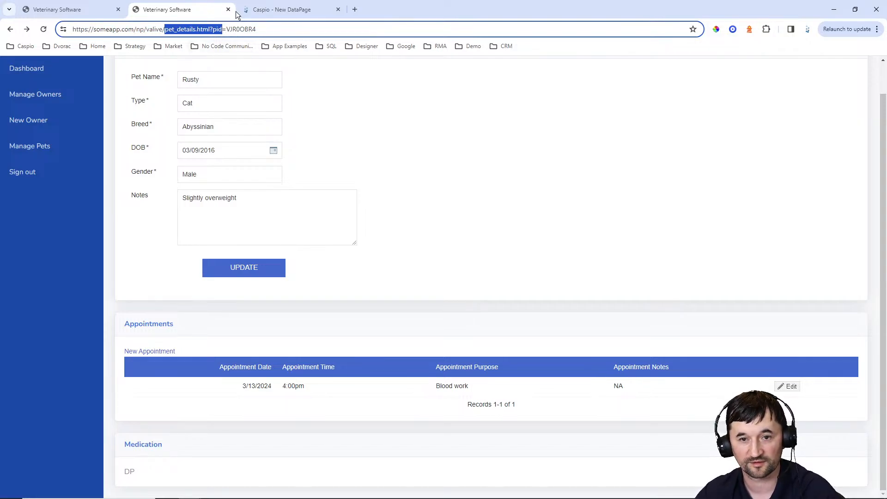
click(282, 9)
key(ctrl+v)
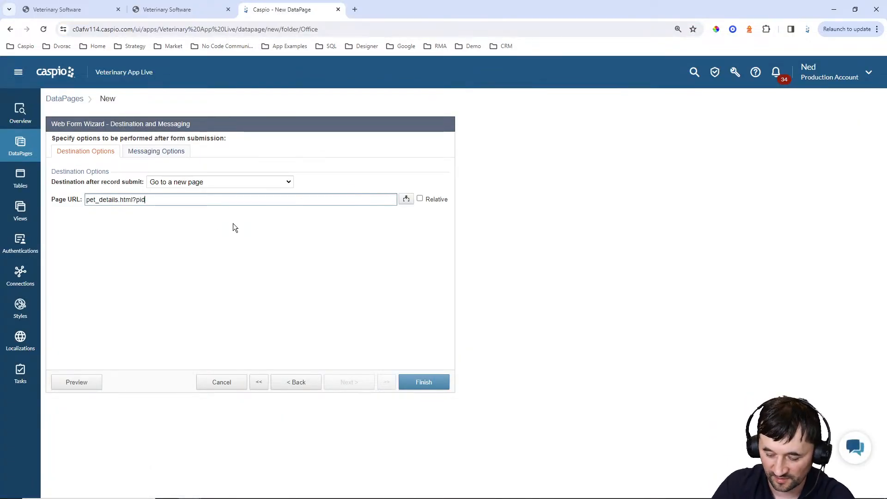
text(=[)
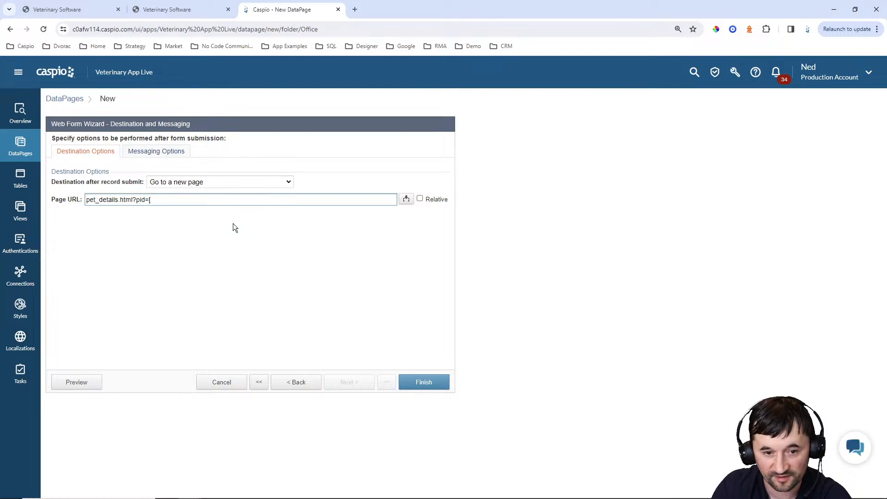
text(@pid])
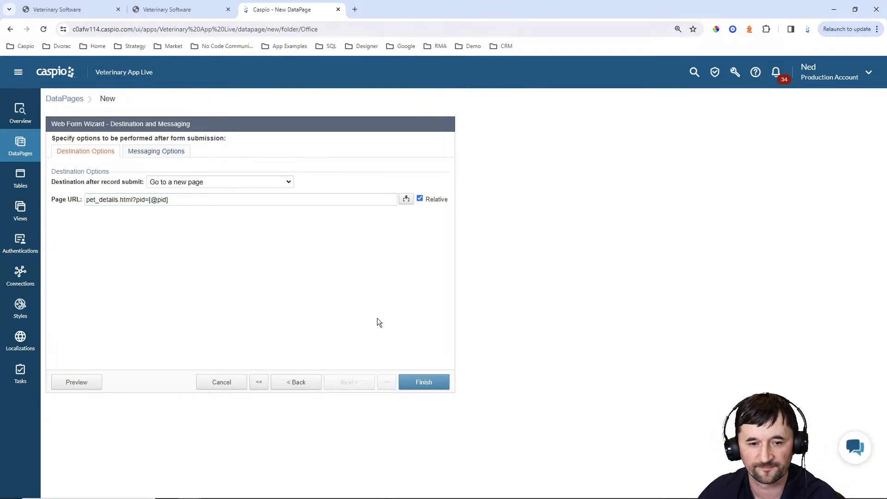
click(429, 382)
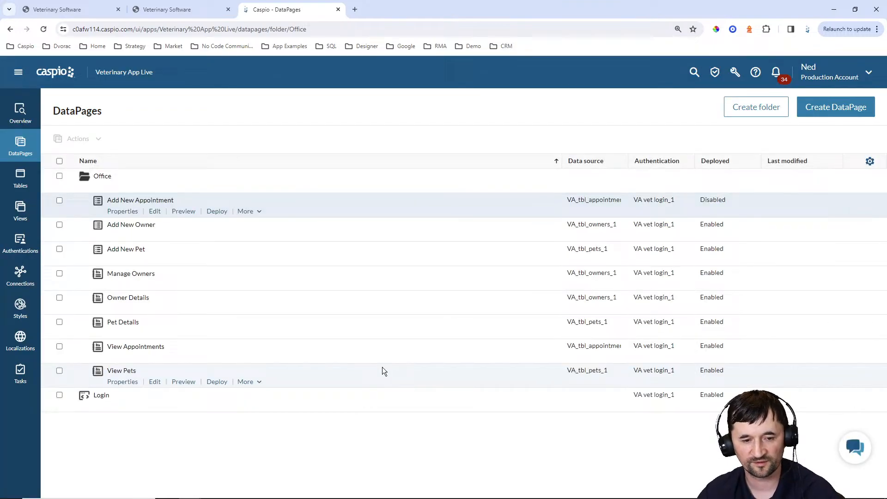
Enable deployment of Add New Appointment and copy its embed code
click(217, 211)
click(394, 172)
click(396, 271)
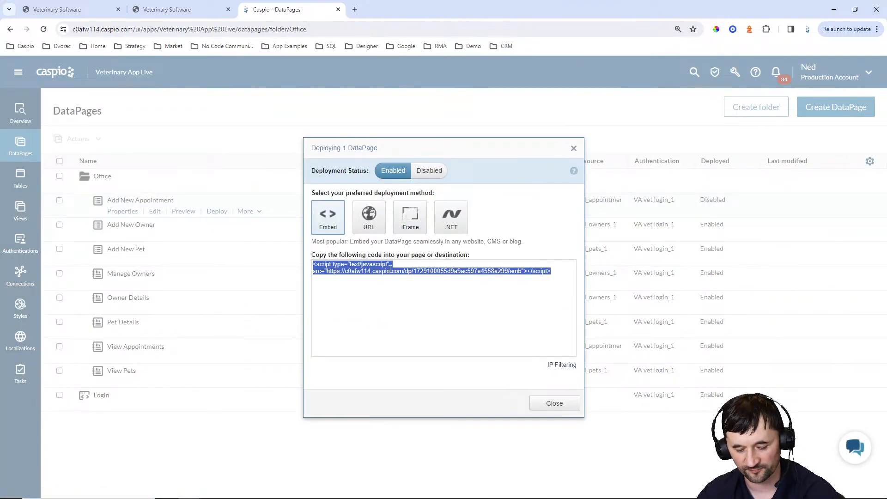
click(559, 403)
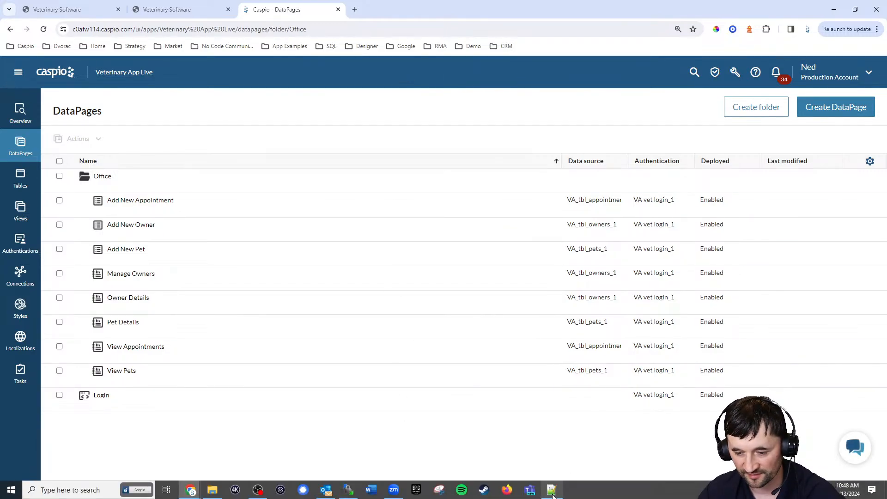
click(551, 489)
Replace the DP placeholder on line 127 of new_appointment.html with the embed script and save
click(336, 38)
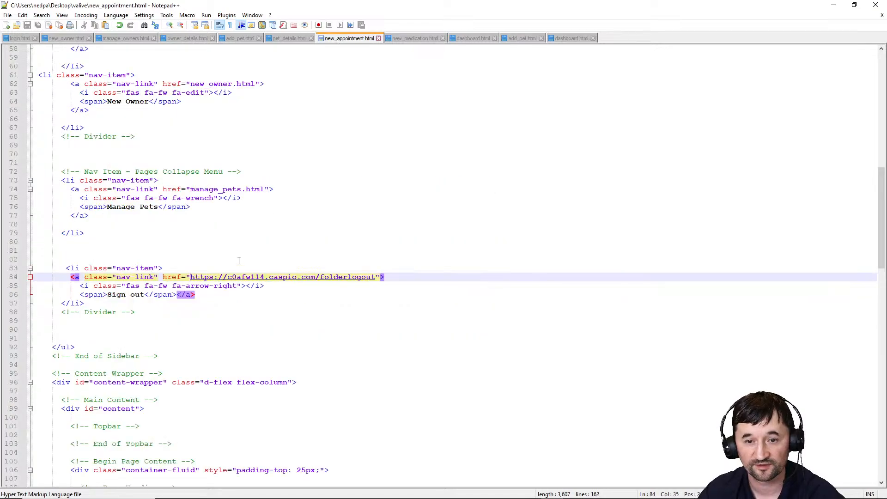
scroll(203, 236, down, 11)
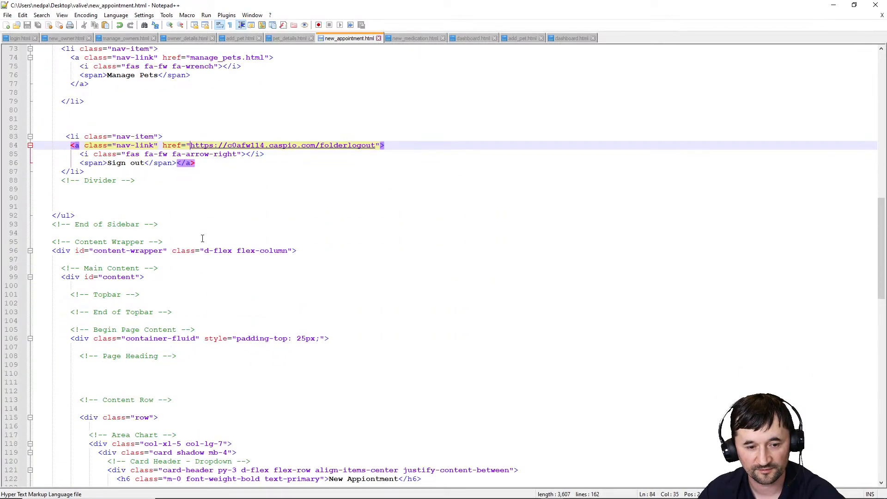
scroll(206, 233, down, 3)
double_click(55, 287)
key(ctrl+v)
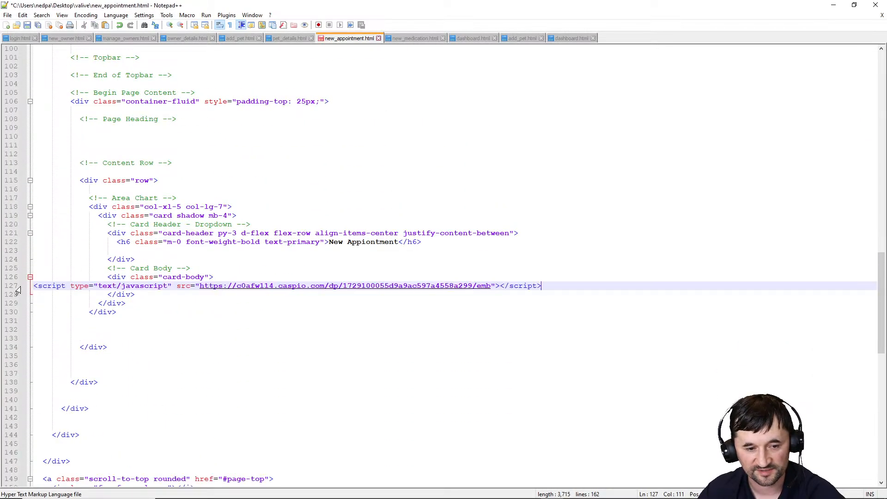
key(ctrl+s)
Upload new_appointment.html to the server's remote folder in WinSCP
mouse_move(517, 492)
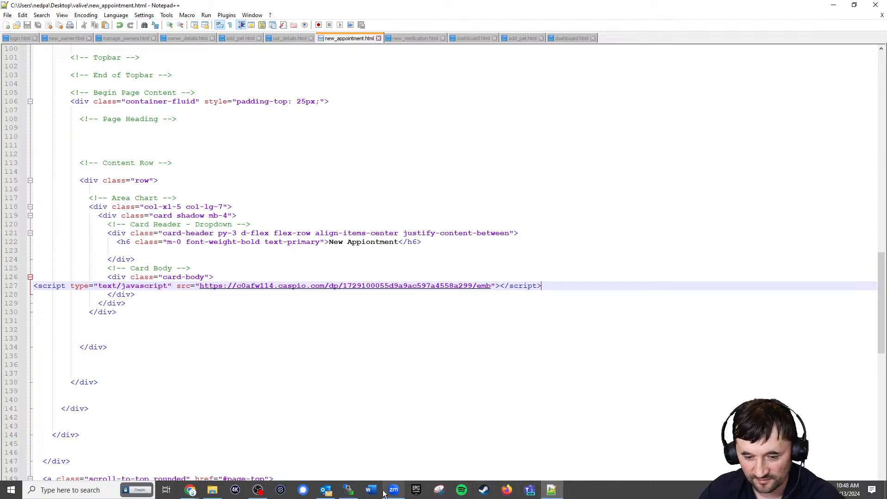
click(349, 490)
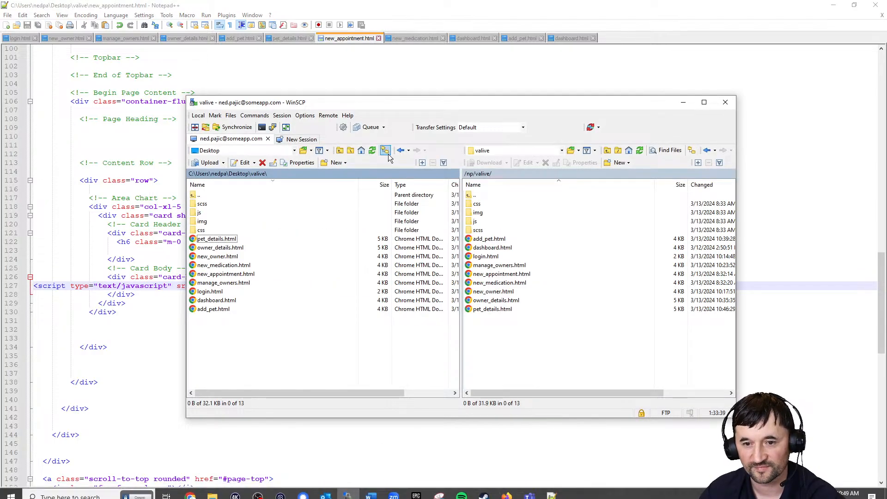
click(227, 274)
drag(226, 276, 500, 346)
click(834, 5)
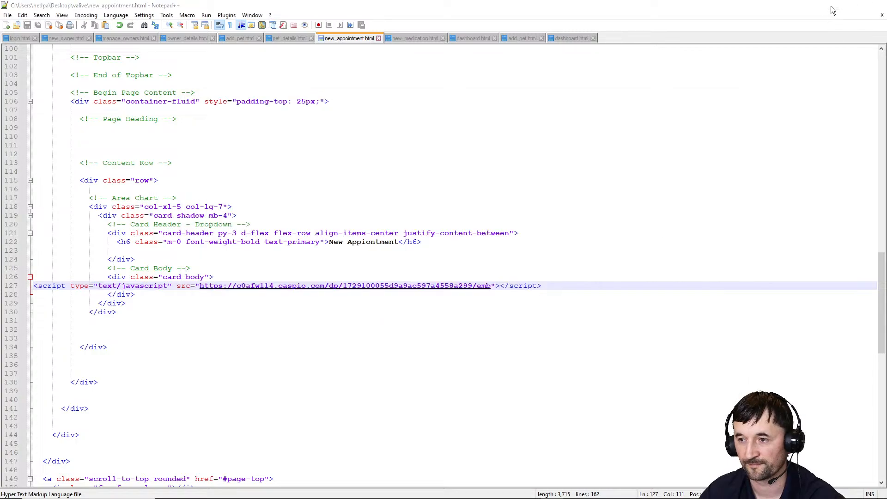
click(171, 15)
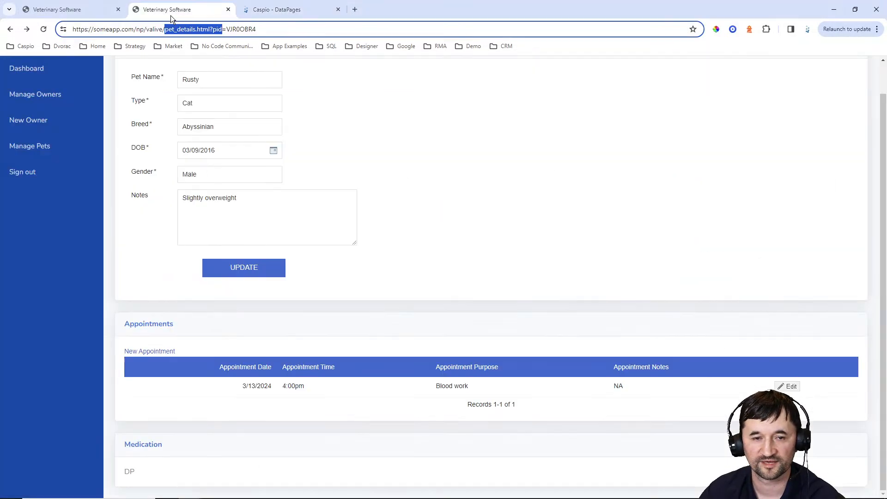
Reload Rusty's page and start a new appointment dated 03/21/2024
click(44, 30)
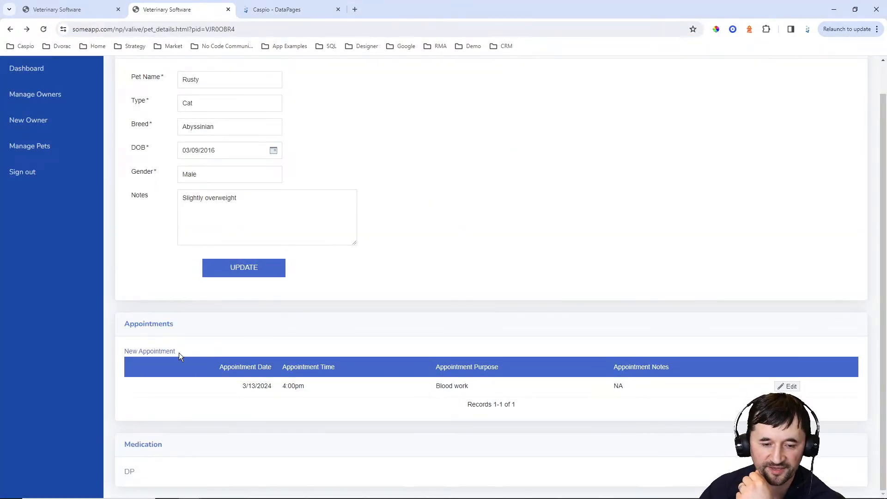
click(173, 352)
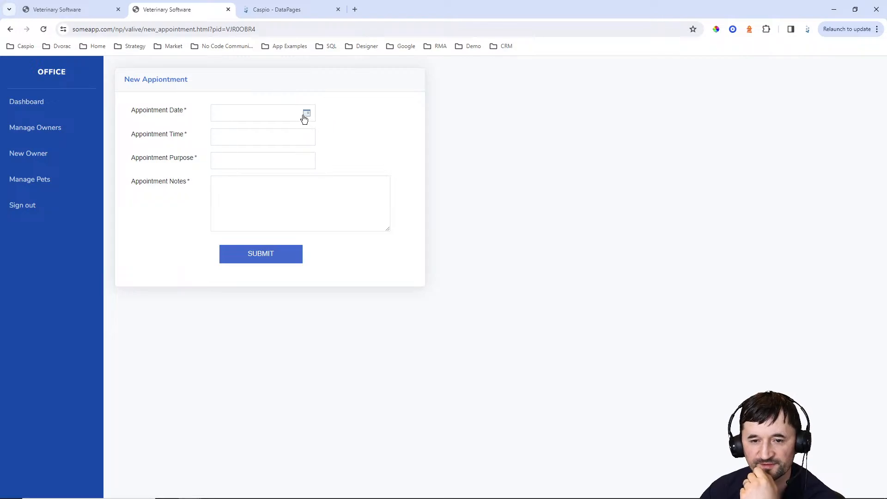
click(306, 114)
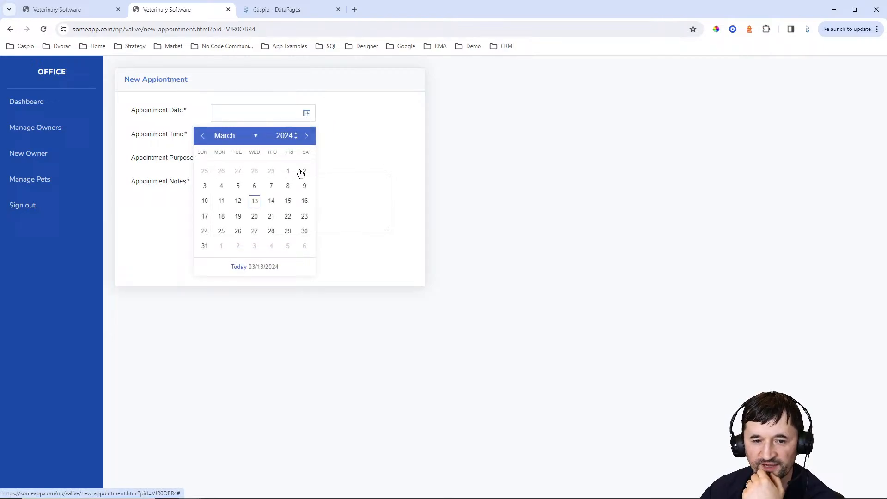
click(272, 216)
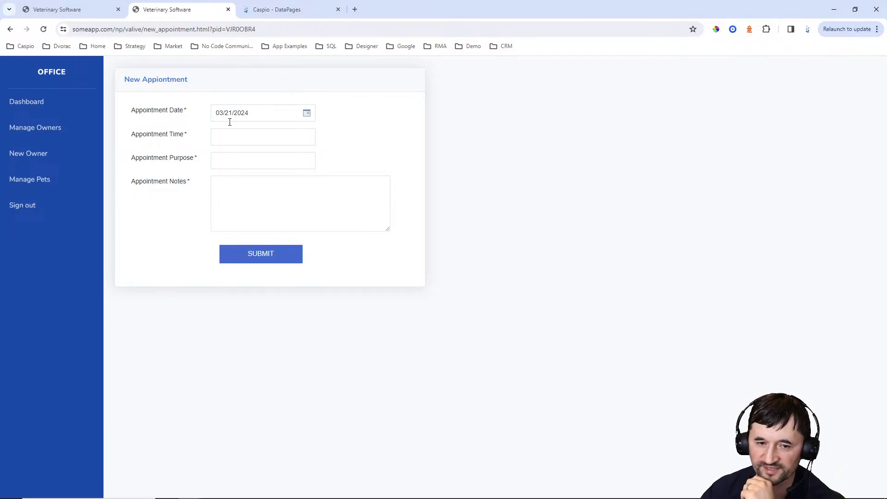
Enter time 5:00pm, purpose 'CT scan' and notes on checking Rusty's head, then submit
click(229, 141)
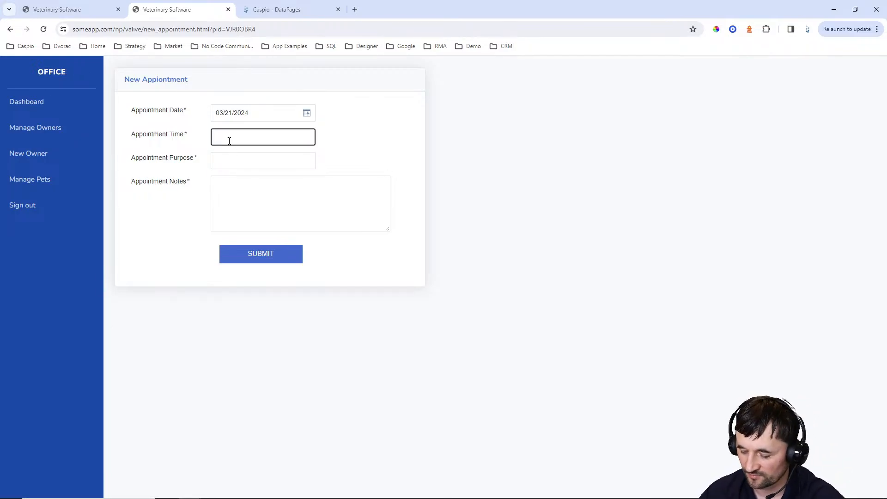
text(5:00pm)
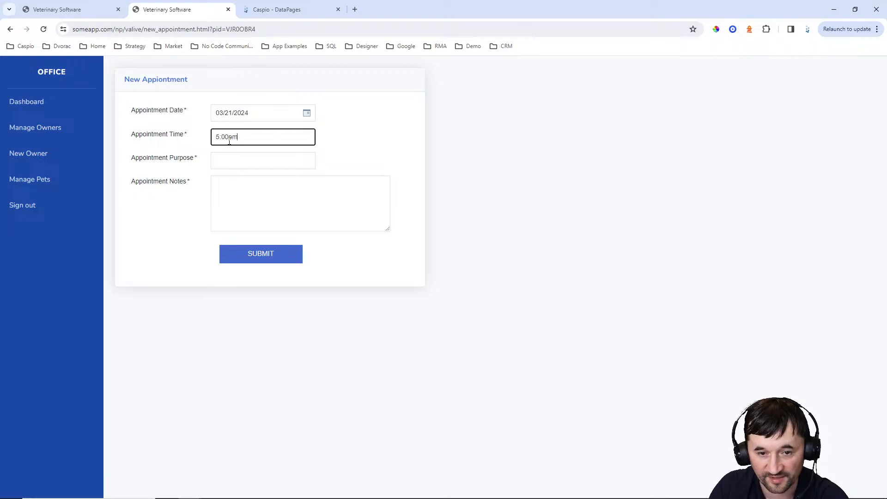
key(Tab)
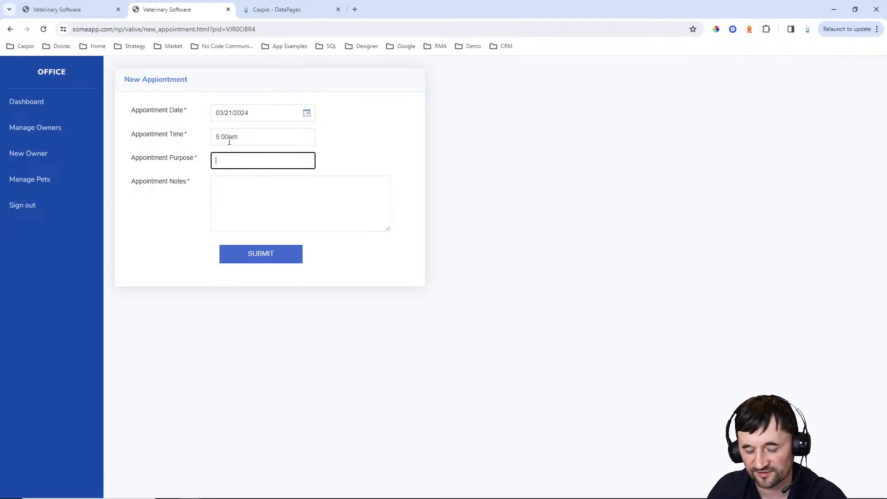
text(CT stcan)
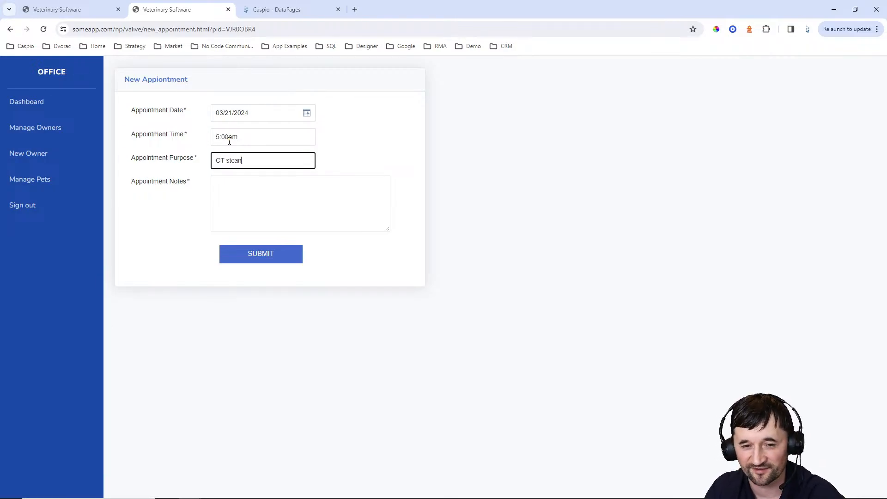
key(BackSpace)
key(BackSpace)
text(can)
key(Tab)
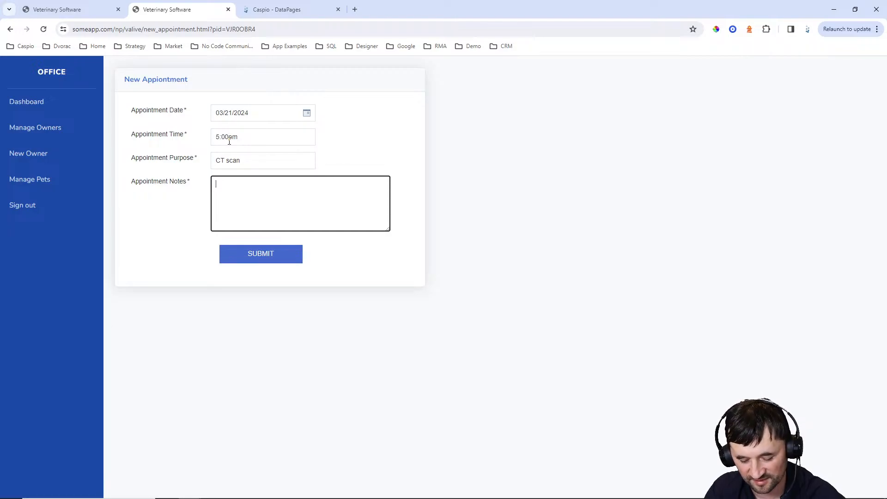
text(Checxk)
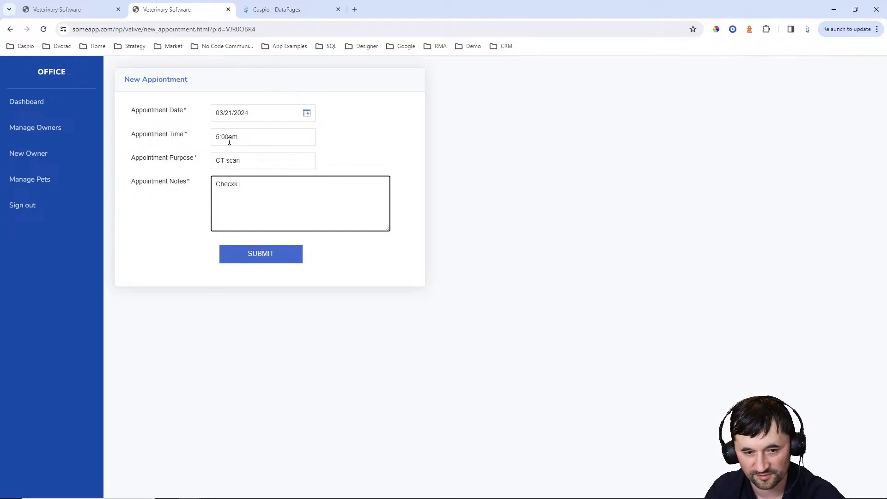
key(BackSpace)
key(BackSpace)
text(king to s)
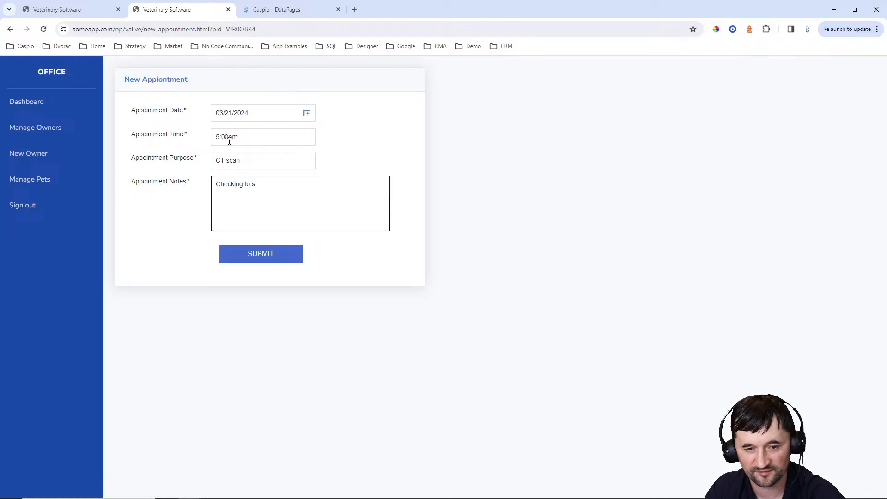
text(ee any a)
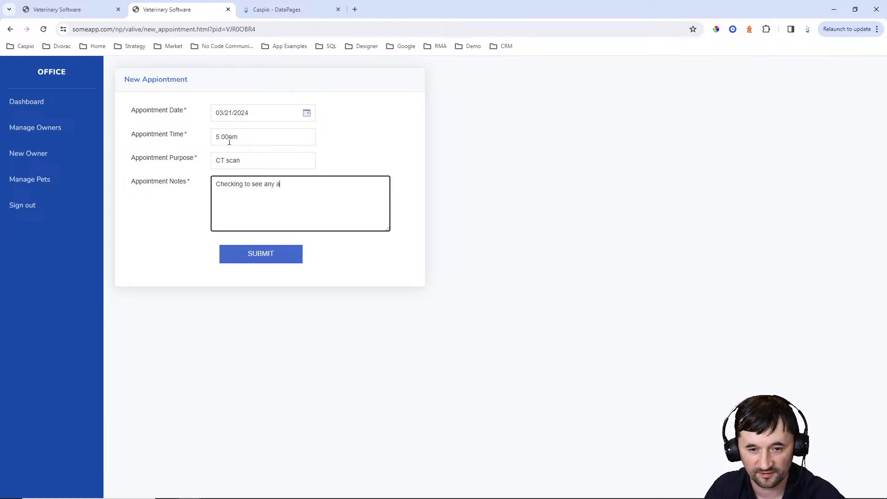
text(bnormalities with)
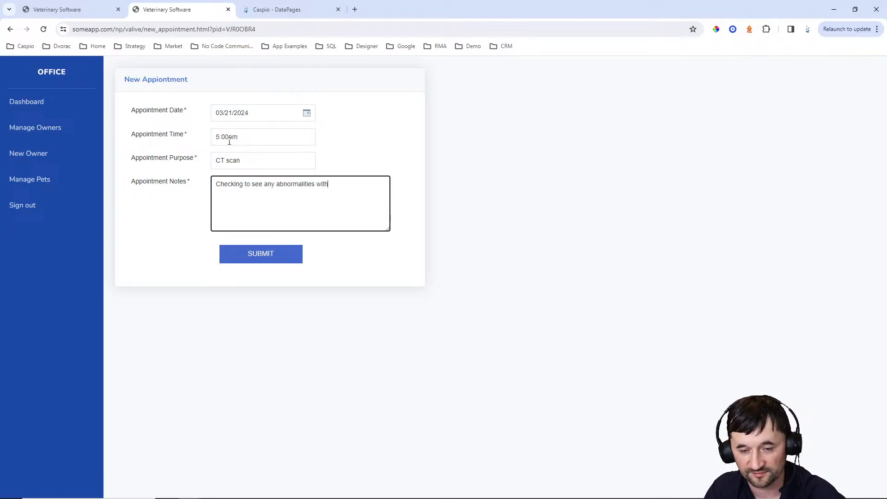
text( Rusty's )
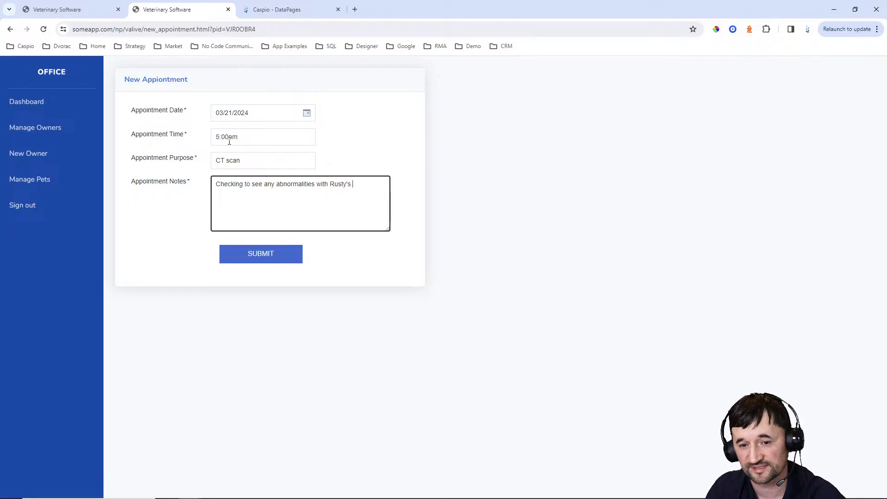
text(head)
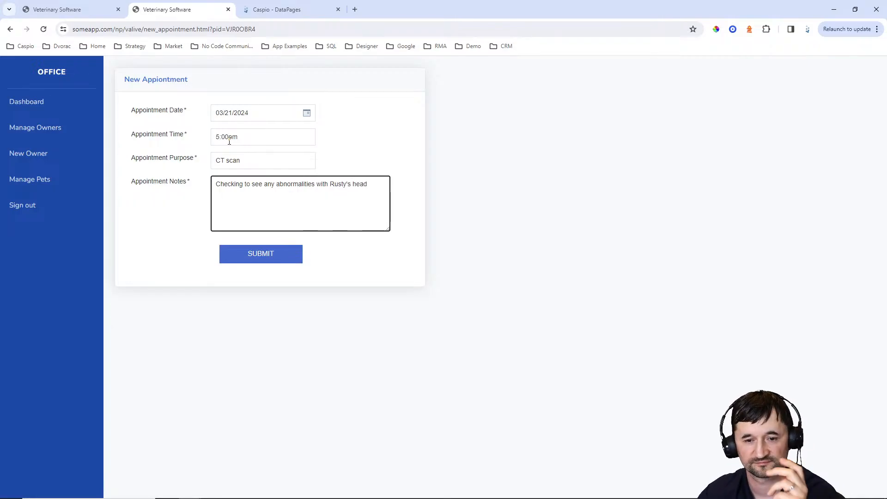
click(259, 256)
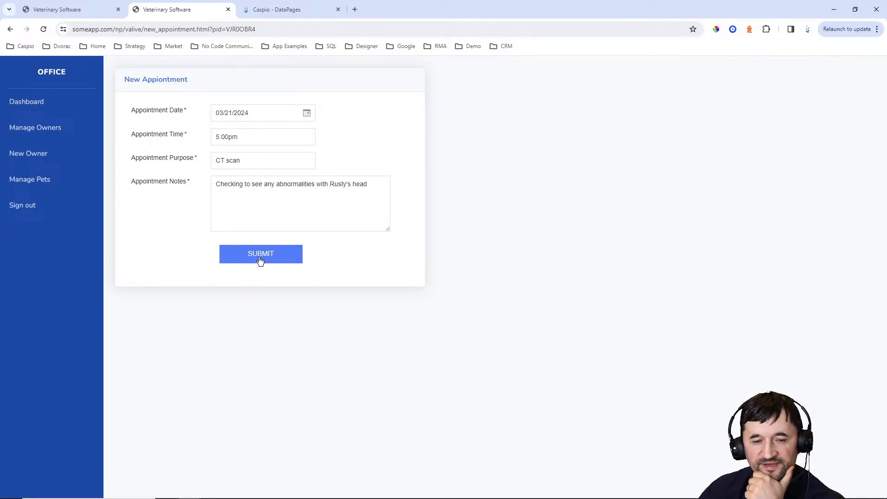
Scroll down to confirm the 3/21/2024 5:00pm CT scan appears in Rusty's appointments
scroll(388, 231, down, 2)
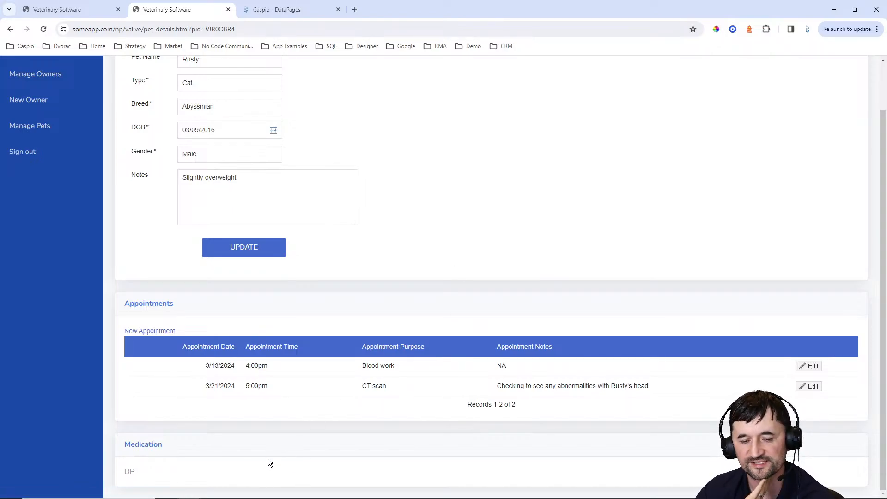
Start a new Reports DataPage on VA_tbl_medication_1 named 'View Medication'
click(293, 13)
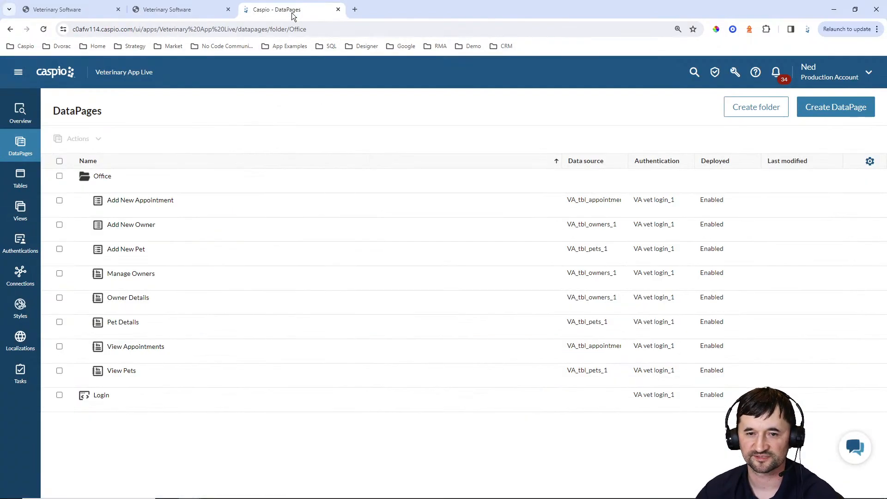
click(846, 105)
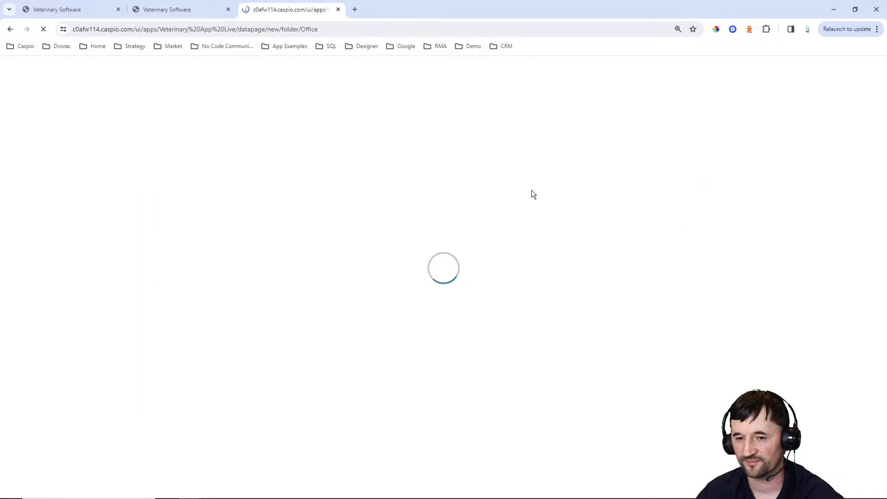
click(100, 163)
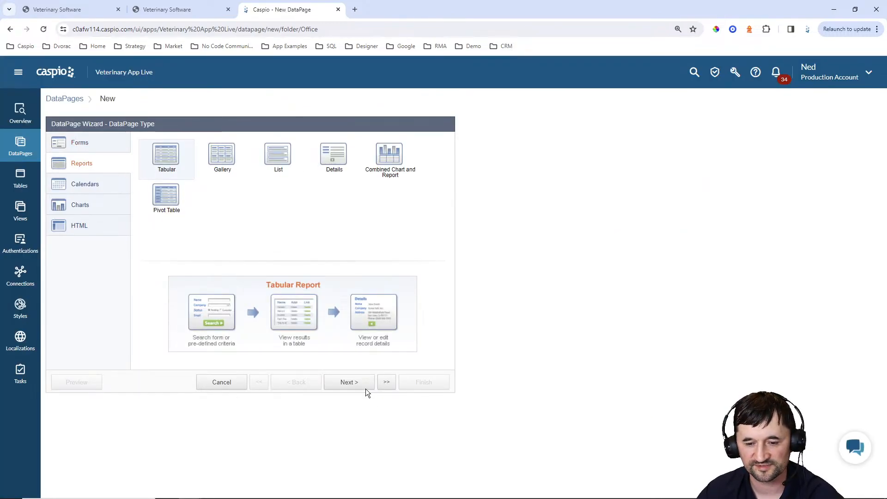
click(363, 387)
click(131, 171)
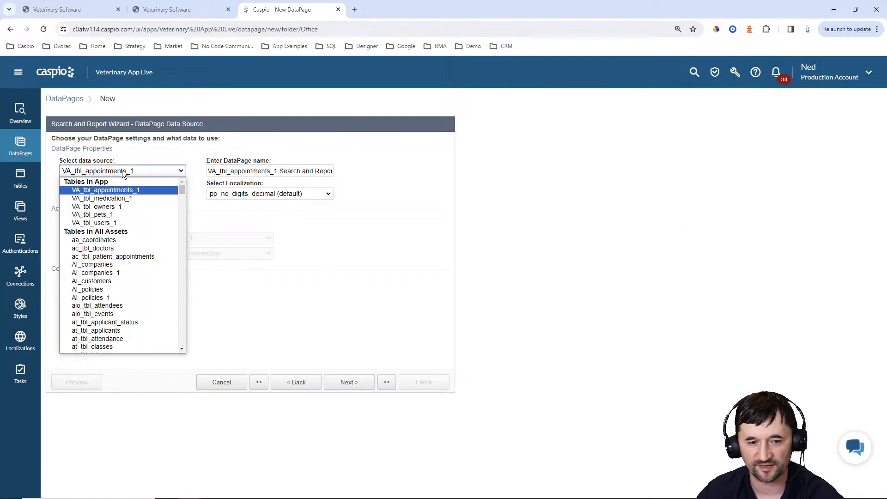
click(119, 199)
key(Tab)
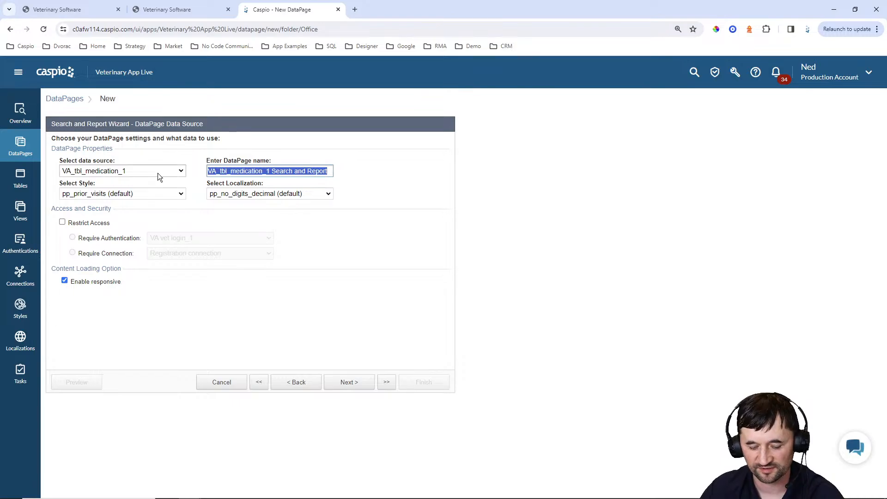
text(View Medication)
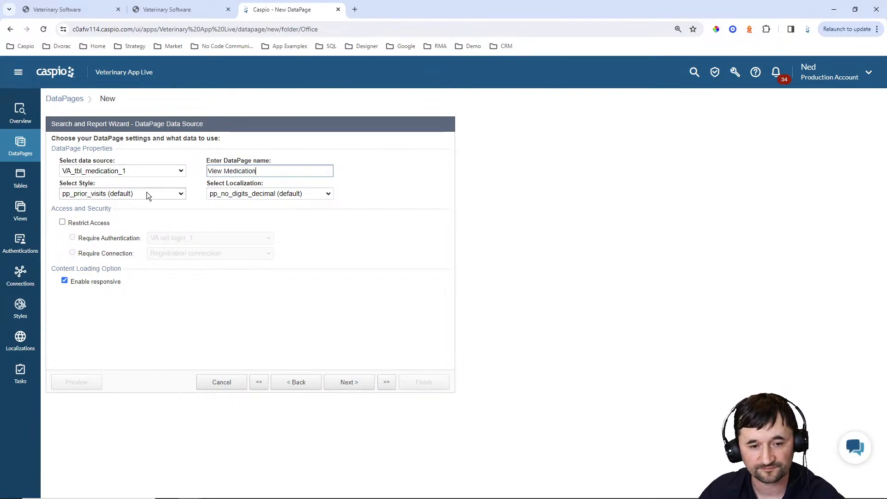
Give the report the Blue style and English localization, then continue to Search Type
click(146, 193)
scroll(111, 222, up, 10)
scroll(94, 222, up, 2)
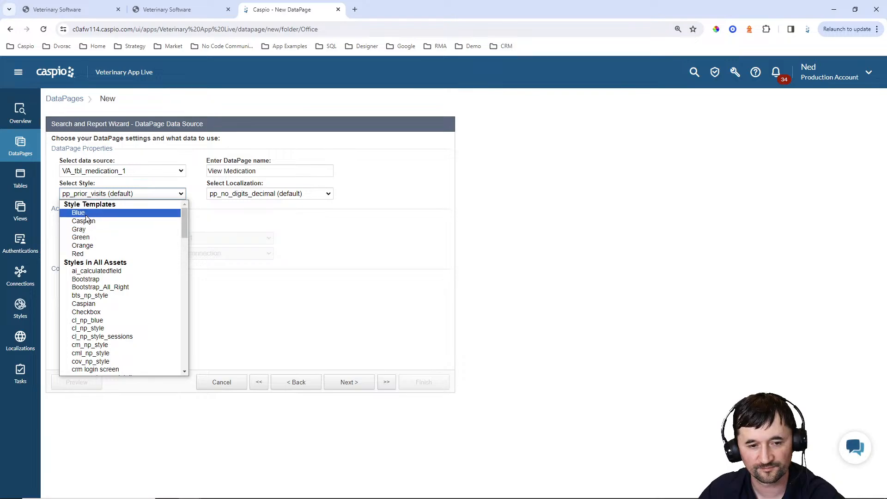
click(85, 215)
click(253, 193)
scroll(259, 232, up, 5)
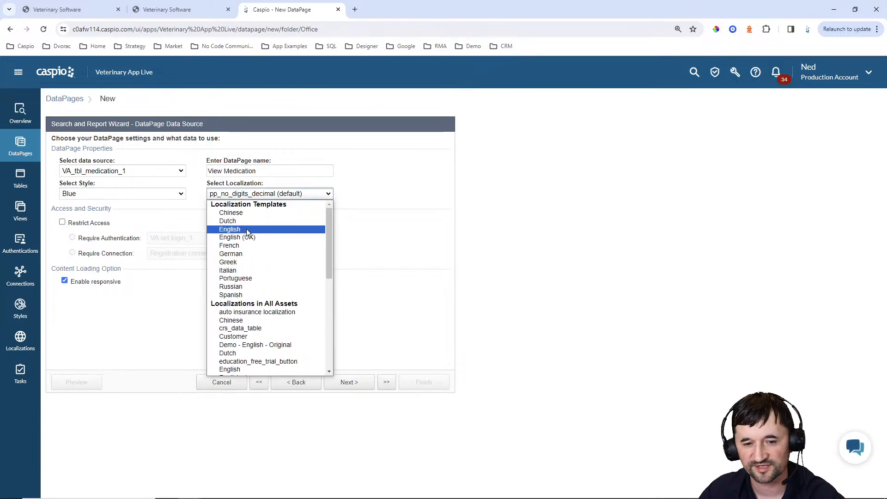
click(246, 228)
click(97, 226)
click(349, 382)
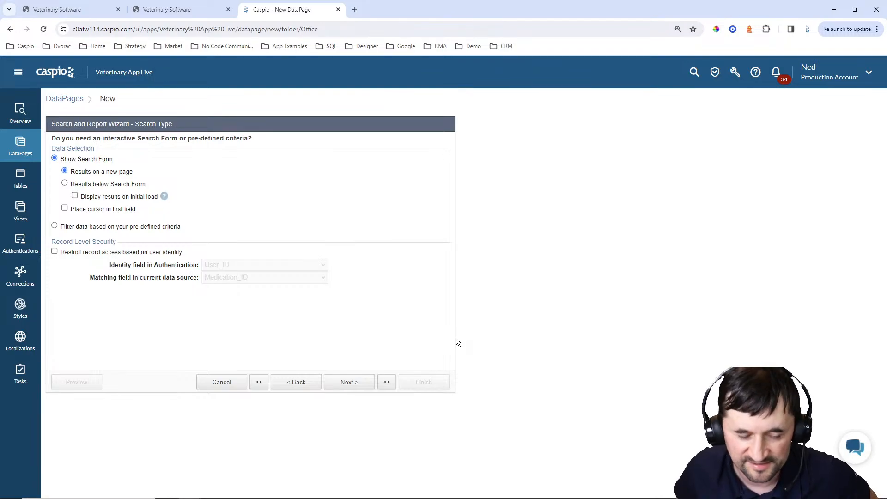
Filter the report by pre-defined criteria using Pet_ID as the filter field
click(148, 228)
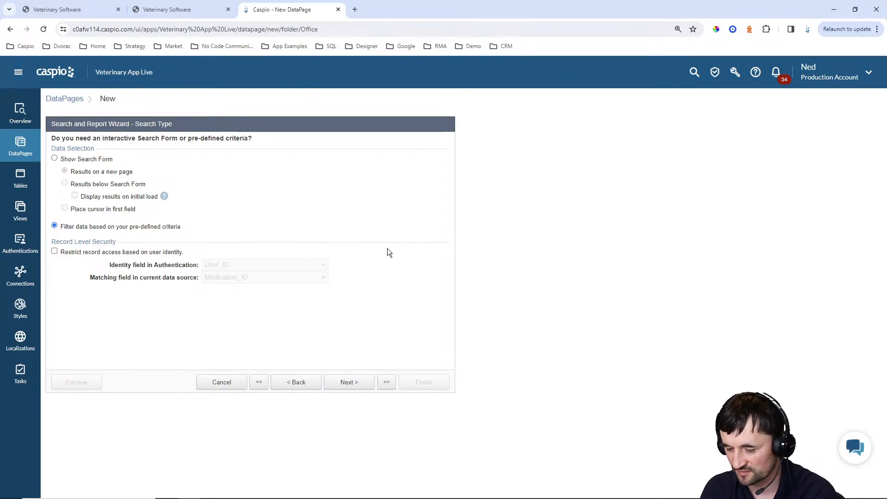
click(362, 380)
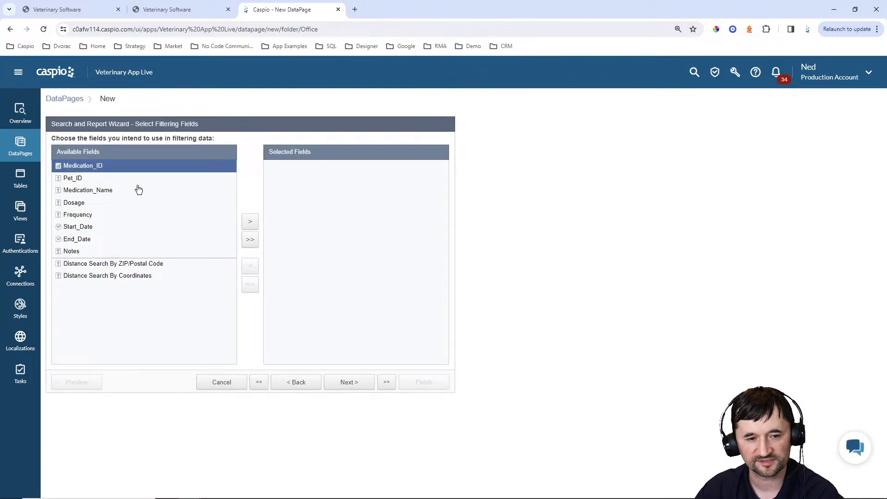
click(95, 179)
click(252, 223)
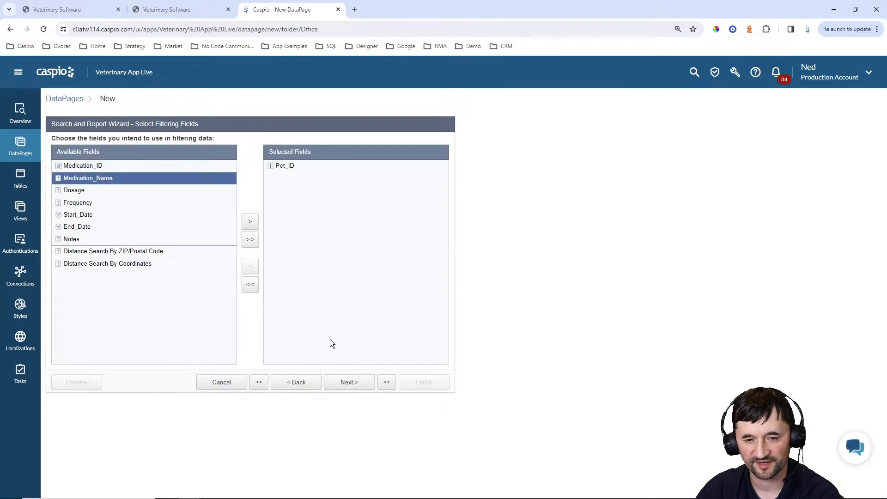
click(348, 382)
click(229, 169)
click(243, 196)
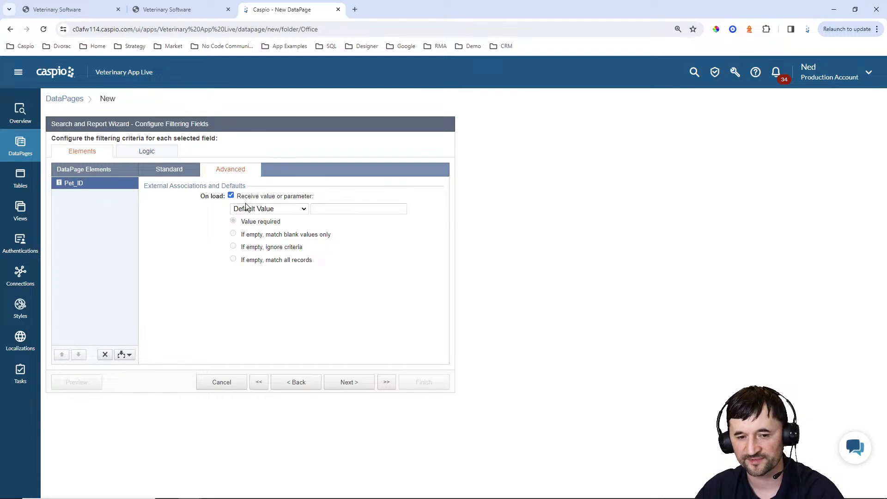
click(268, 208)
click(256, 236)
double_click(324, 209)
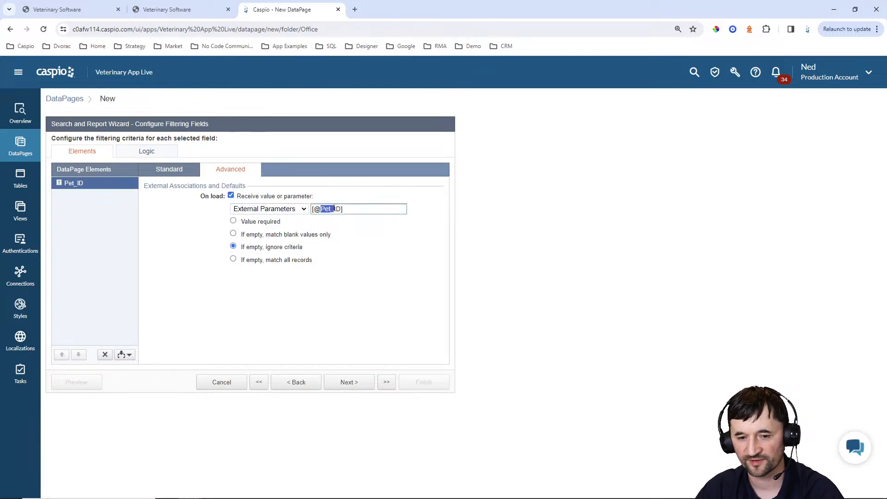
text(pid)
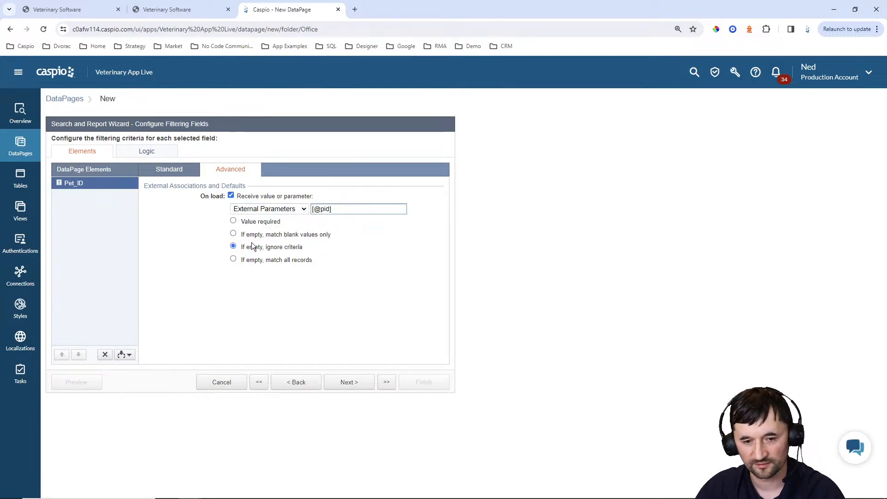
click(352, 382)
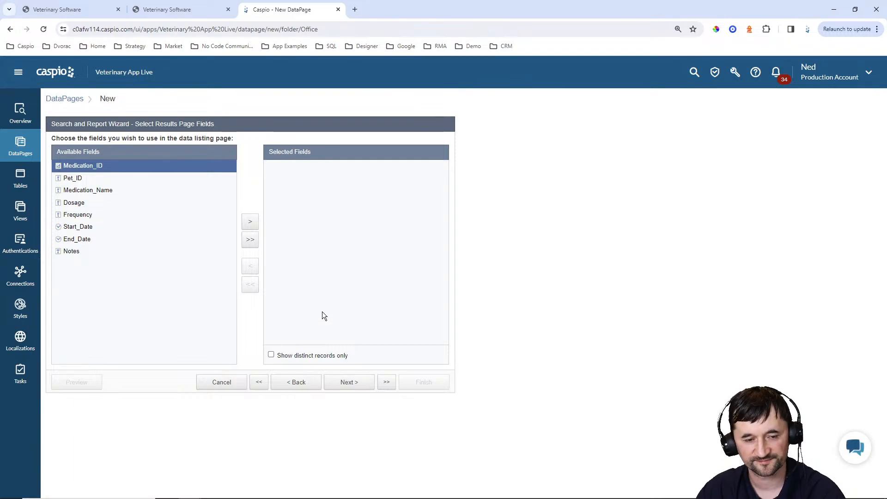
Add Medication_Name, Dosage, Frequency, Start_Date, End_Date and Notes to the results
click(113, 191)
click(249, 222)
click(250, 223)
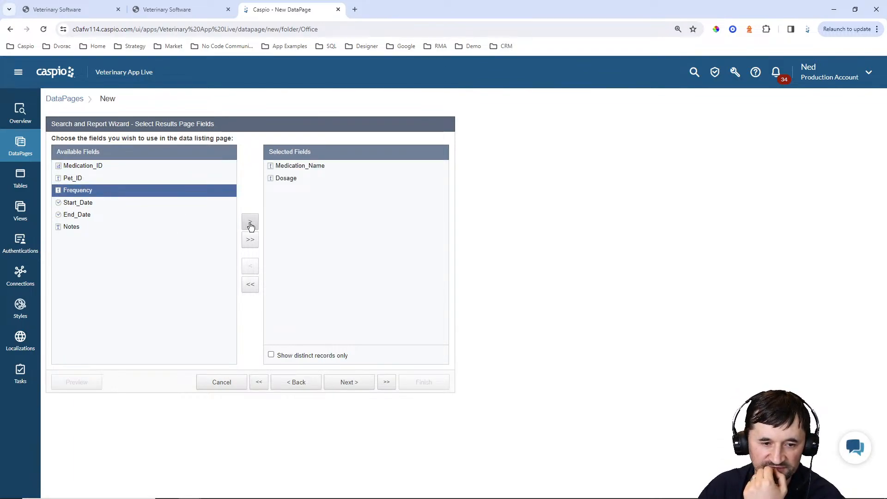
click(250, 222)
click(250, 223)
click(250, 223)
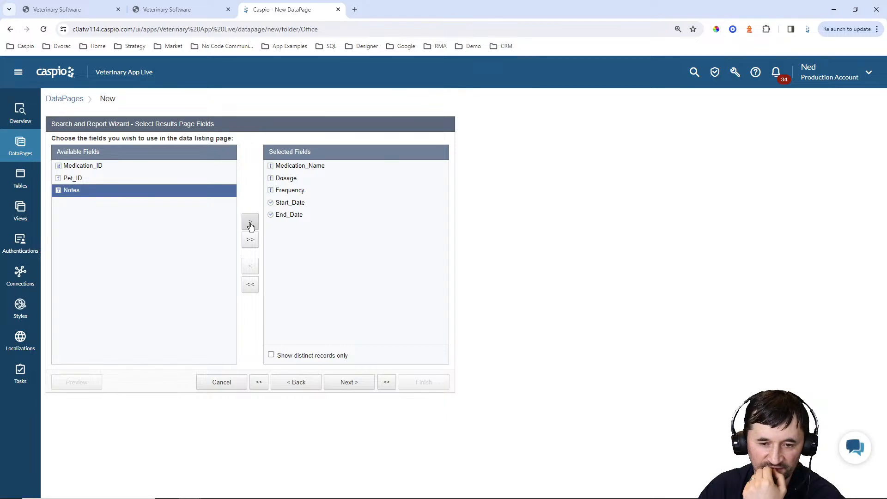
click(250, 223)
click(349, 382)
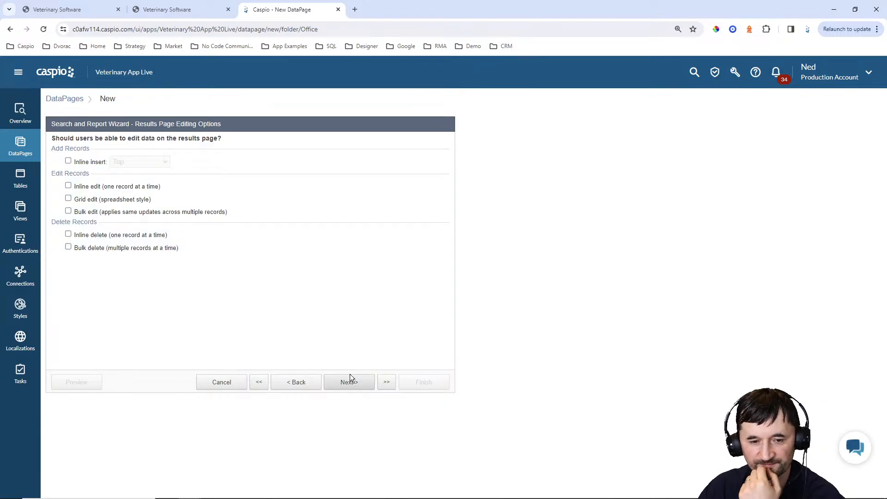
Enable inline editing and insert a Header & Footer on the results page
click(81, 186)
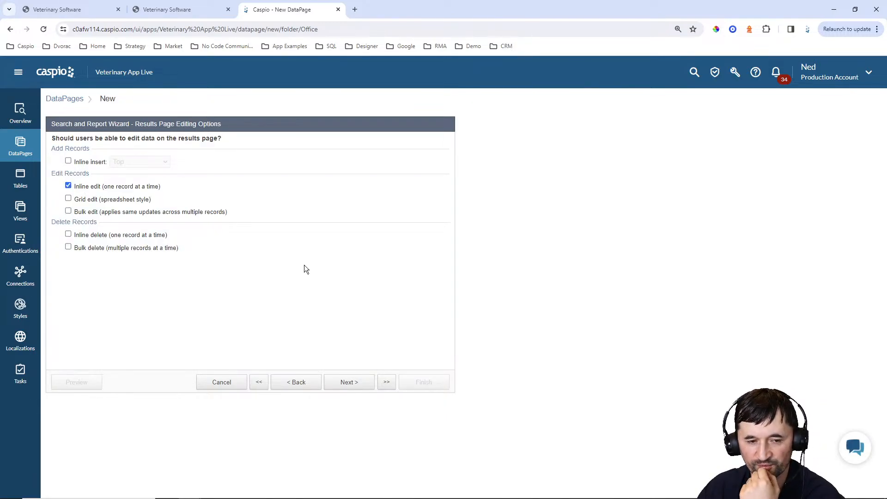
click(359, 386)
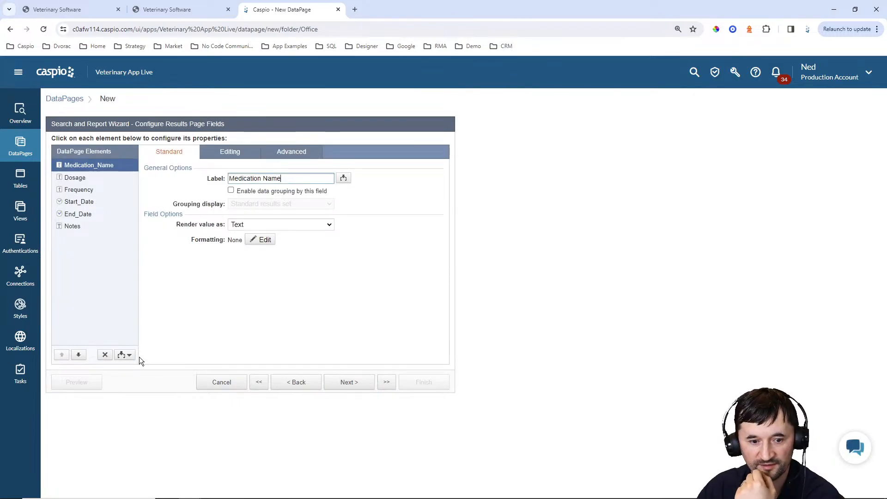
click(124, 354)
click(112, 378)
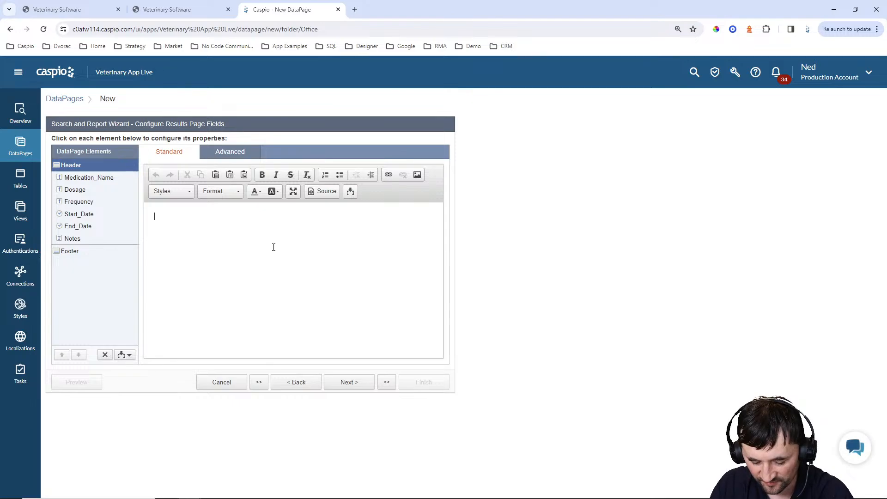
text(New Medication)
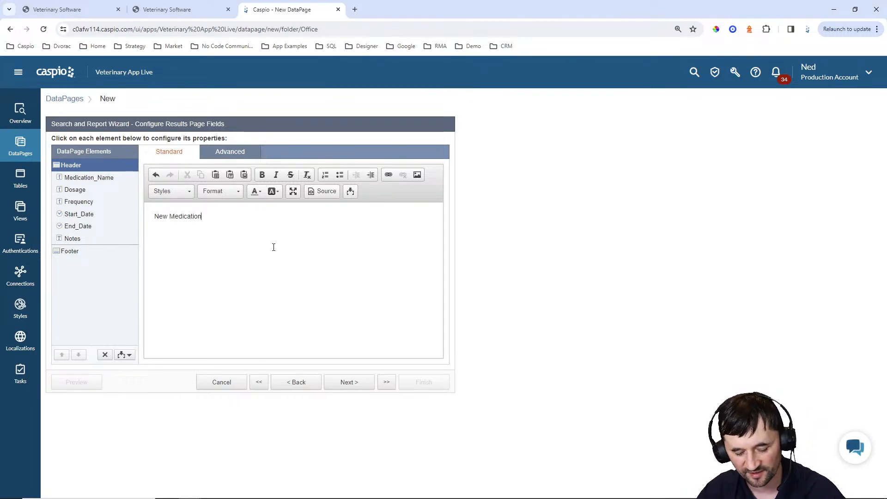
key(ctrl+a)
click(388, 175)
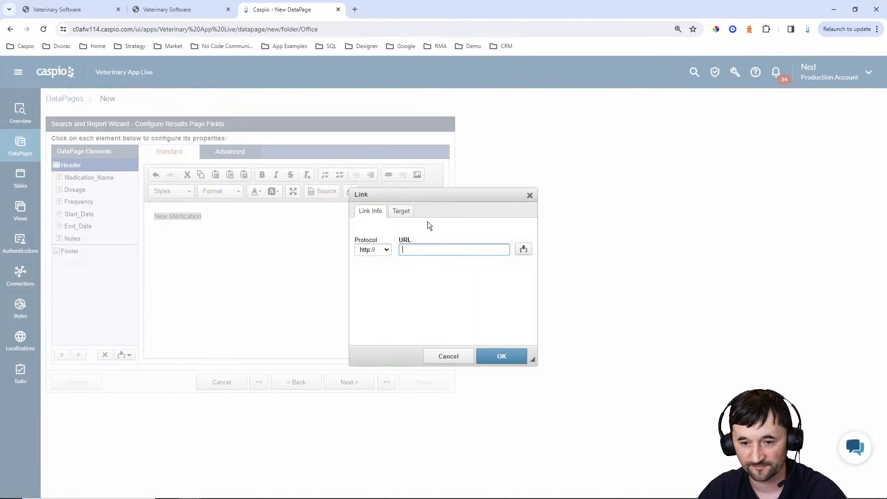
text(new_)
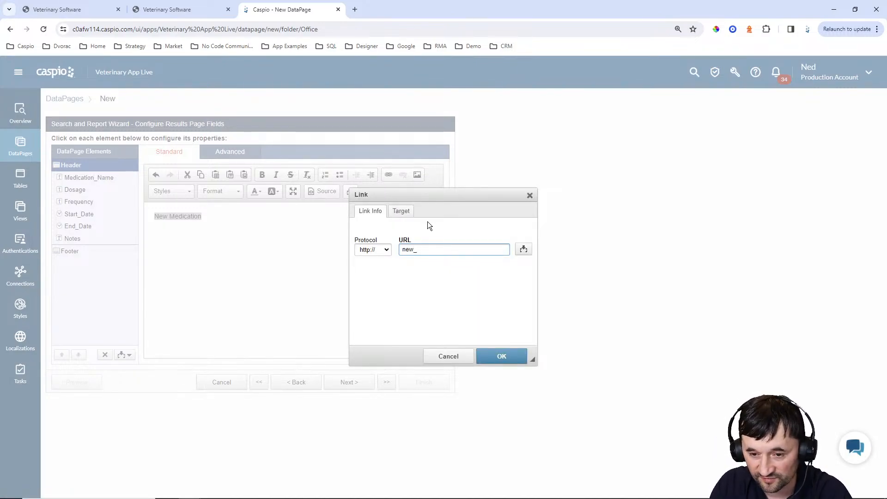
text(medication.html?pid)
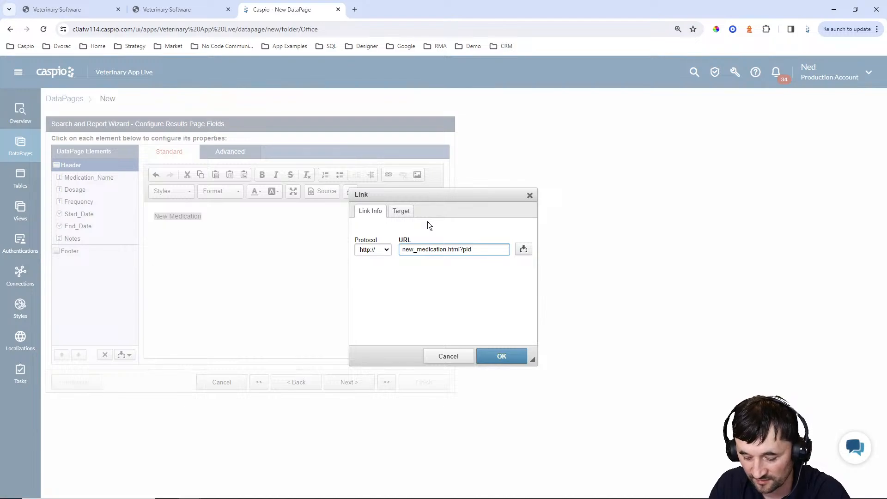
text(=[)
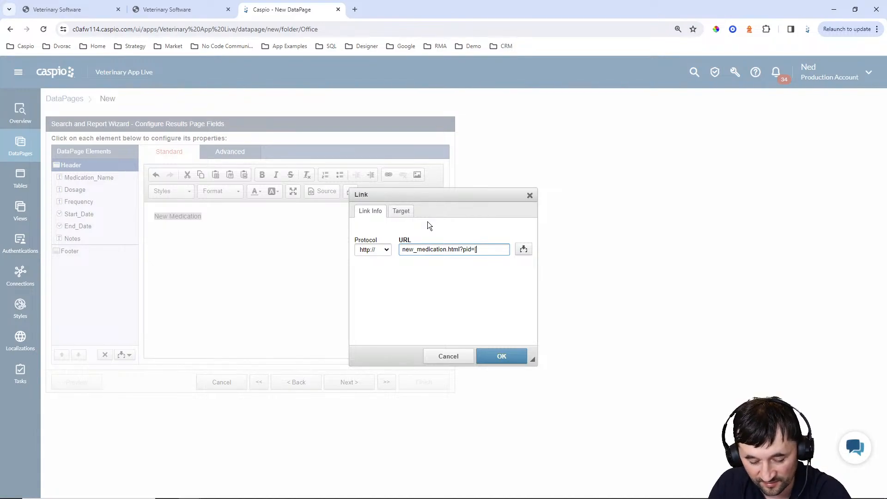
text(@pid)
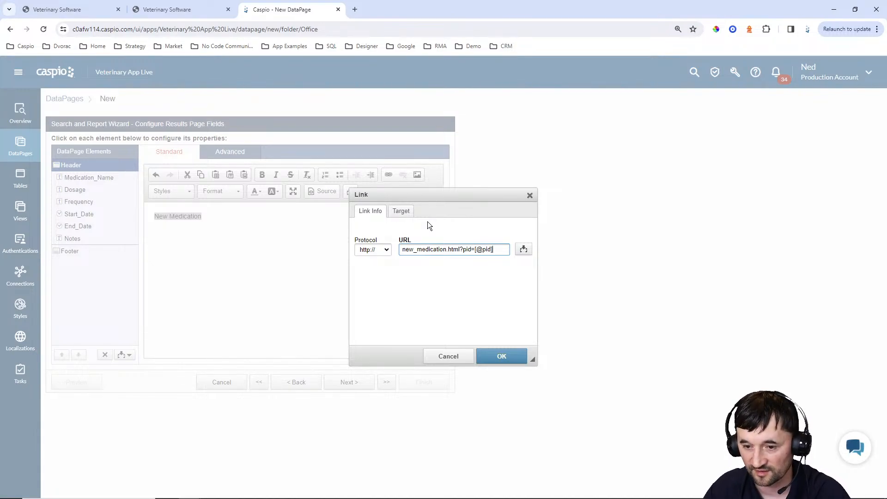
text(])
click(502, 356)
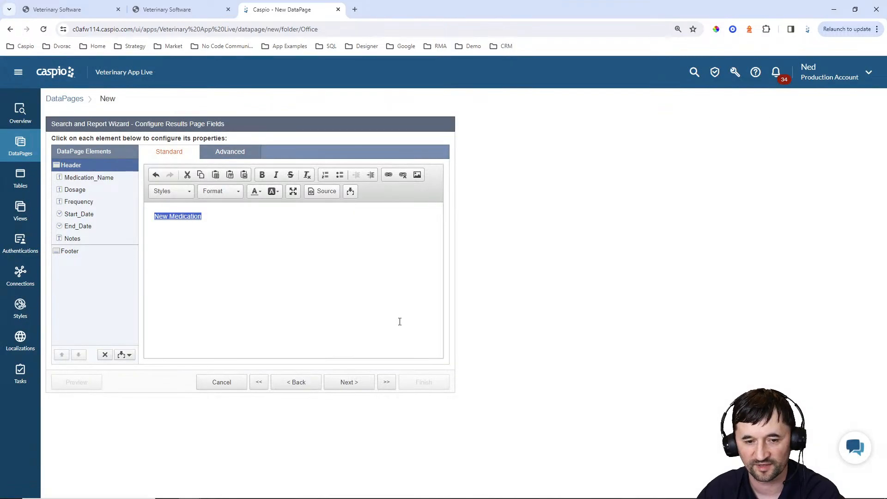
click(264, 225)
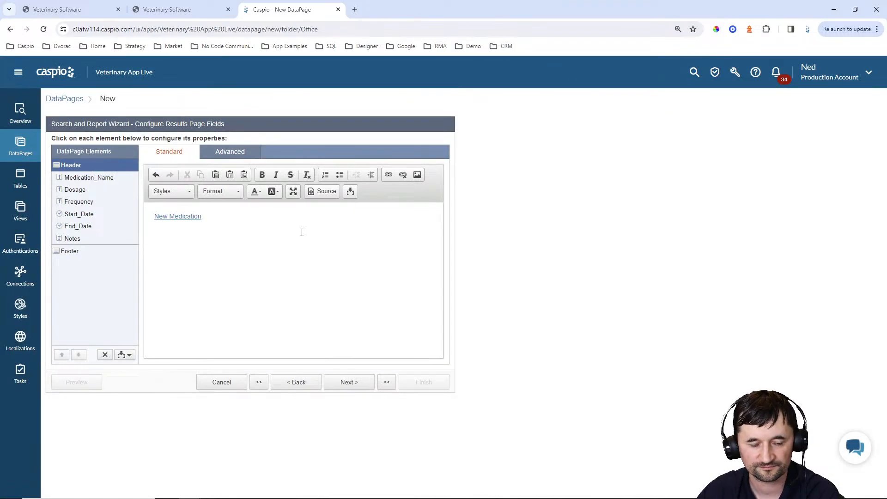
Finish the View Medication report wizard with No Details Page
mouse_move(392, 498)
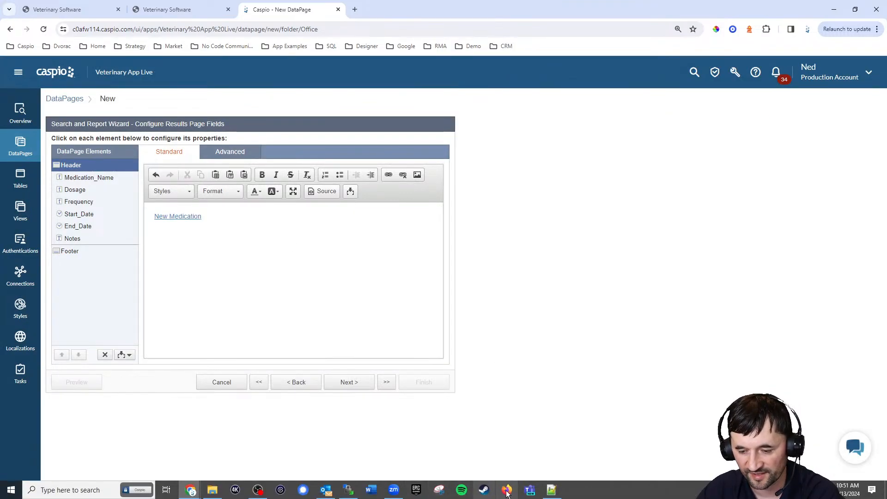
click(551, 495)
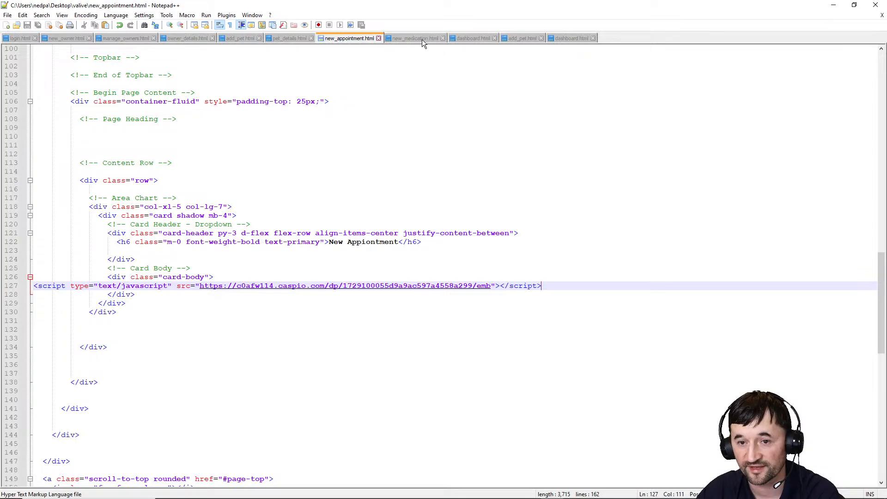
click(834, 5)
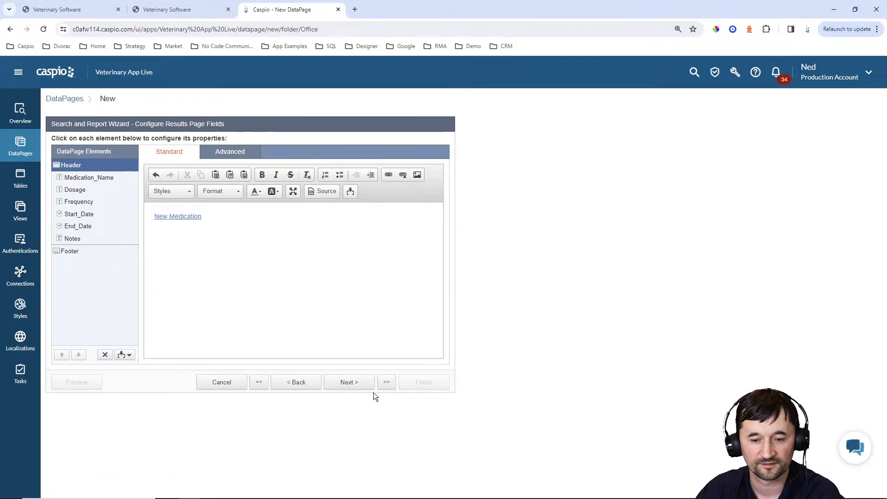
click(358, 383)
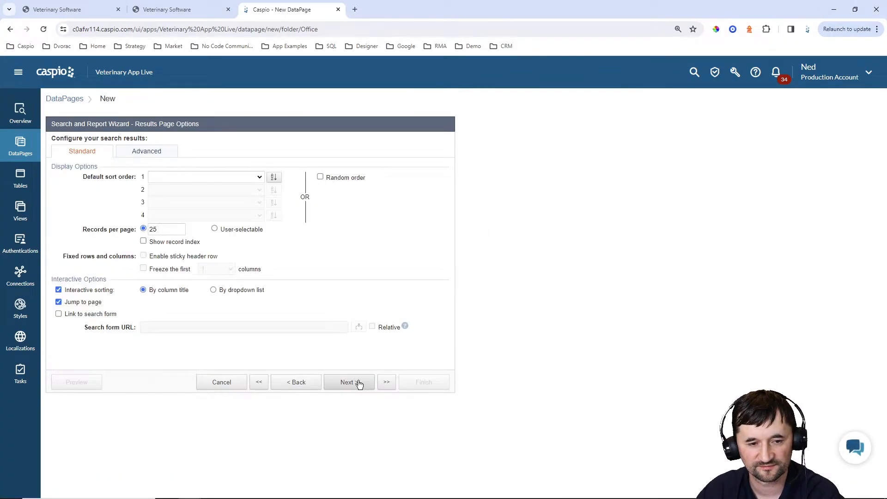
click(358, 383)
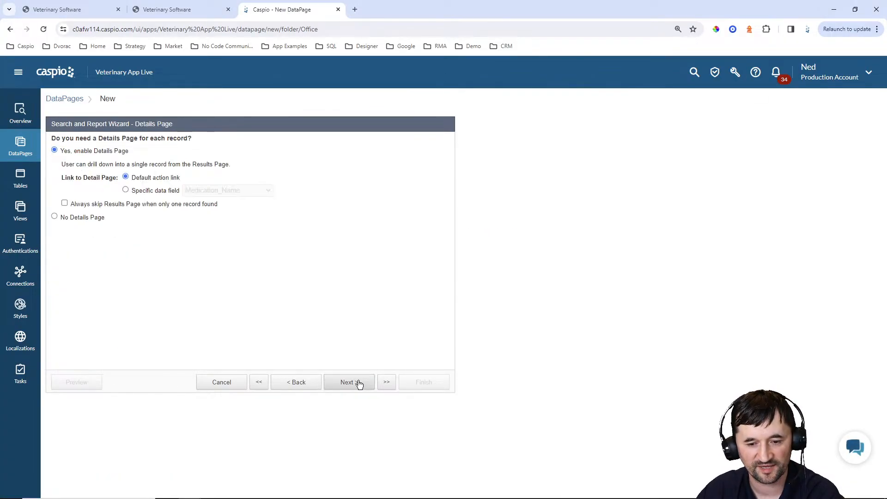
click(91, 219)
click(421, 383)
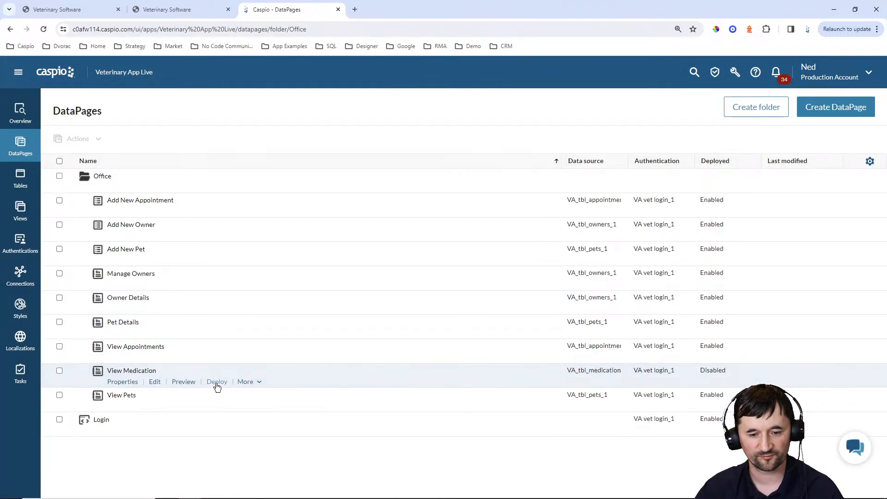
Set View Medication's deployment to Enabled and copy its embed code
click(216, 382)
click(394, 172)
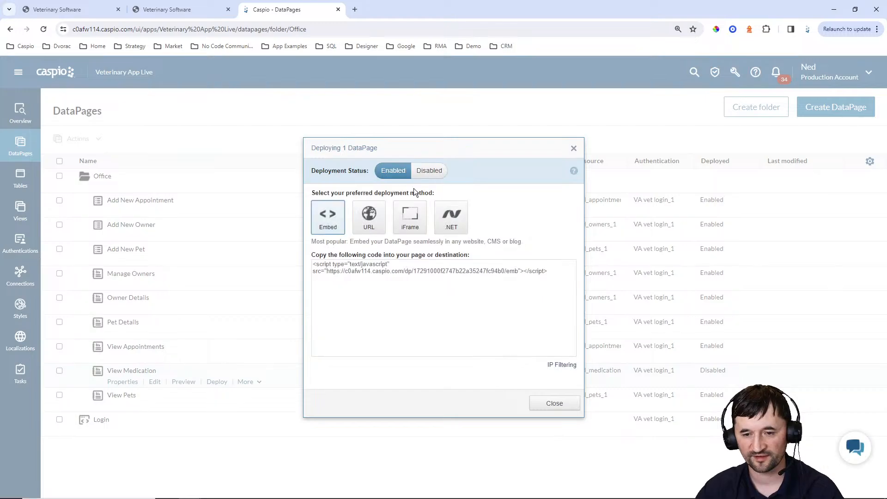
click(406, 274)
key(ctrl+c)
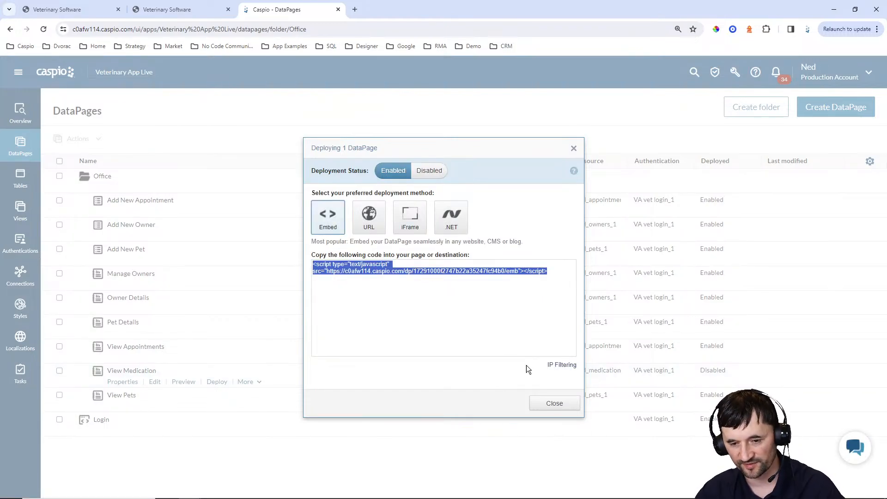
click(555, 403)
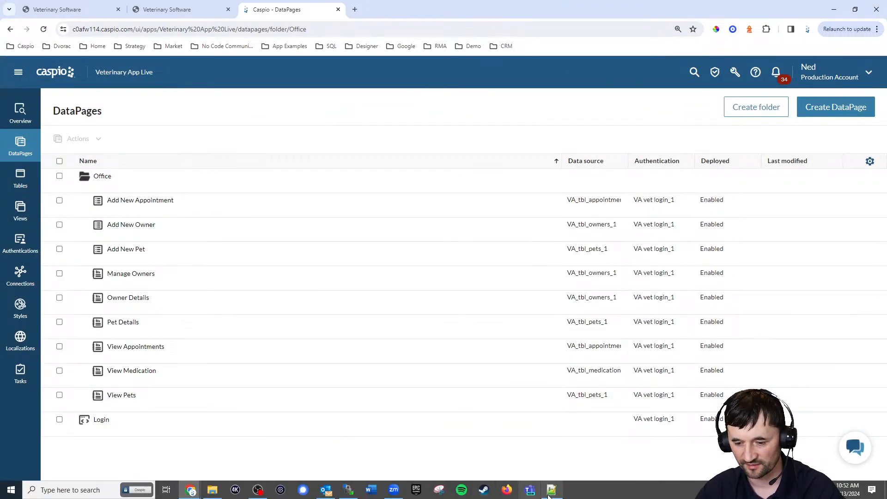
click(549, 493)
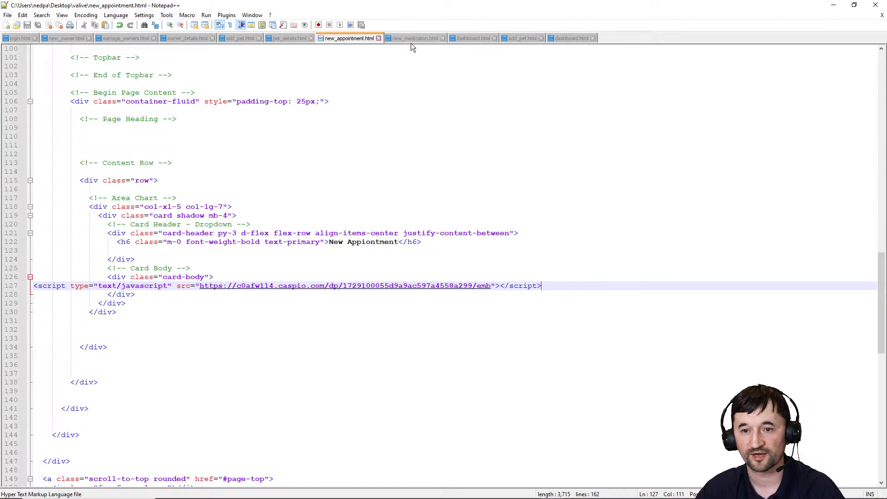
Replace the DP placeholder in pet_details.html's Medication card with the embed script and save
click(288, 38)
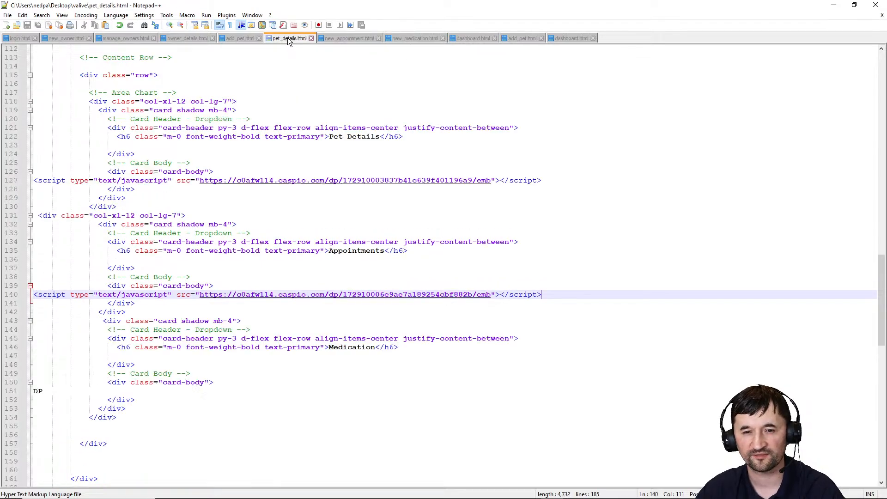
scroll(39, 384, down, 1)
double_click(38, 365)
key(ctrl+v)
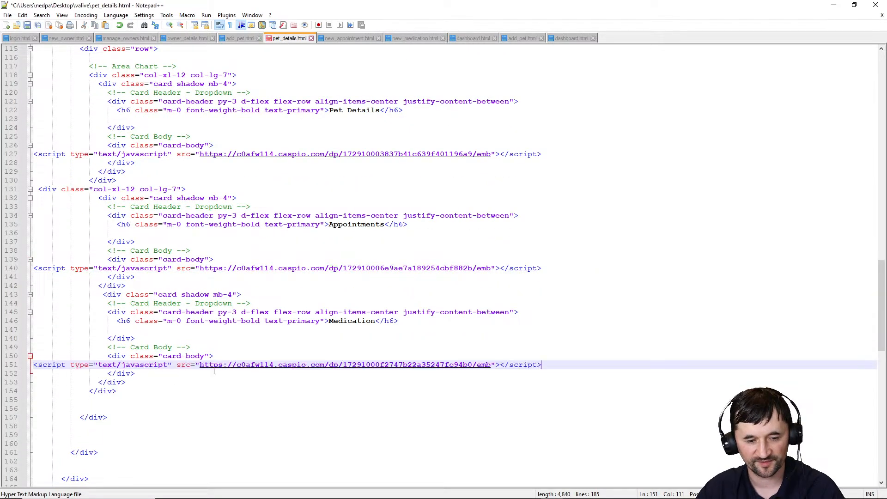
key(ctrl+s)
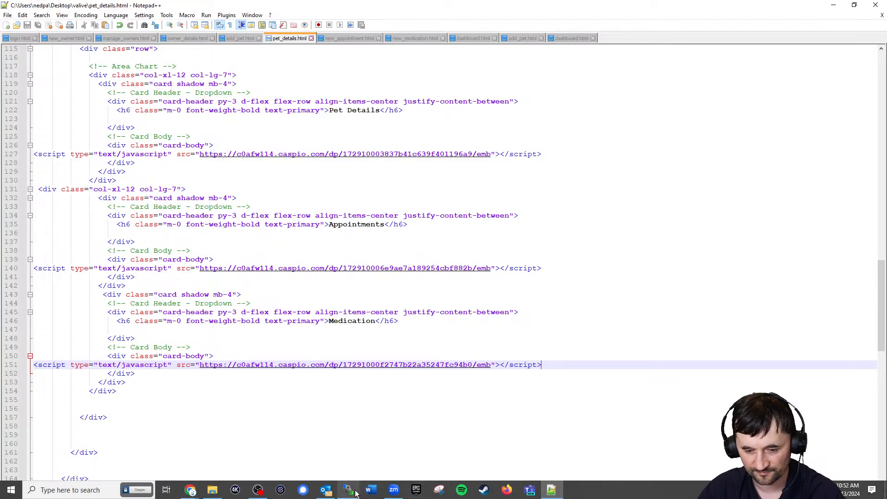
Upload pet_details.html to the server's valive folder in WinSCP
click(348, 490)
drag(276, 238, 636, 285)
click(833, 6)
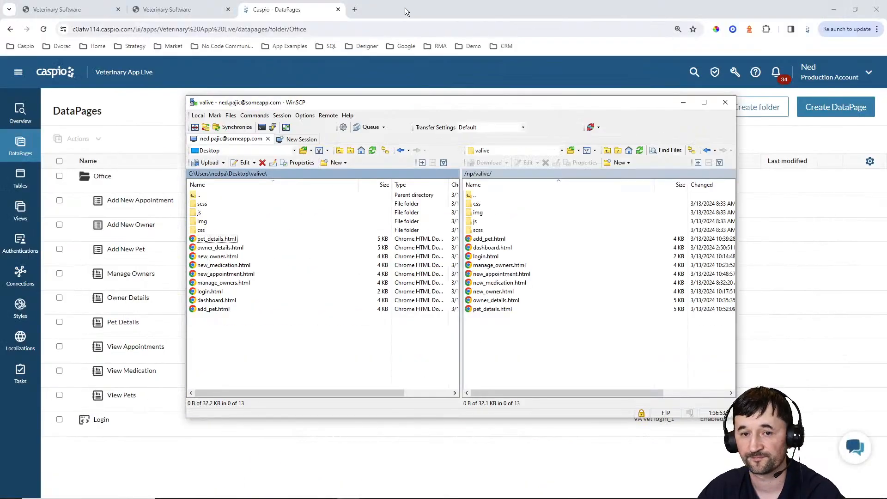
click(206, 13)
click(206, 12)
Reload pet details to see Xerolam listed, and test the broken New Medication link
click(43, 29)
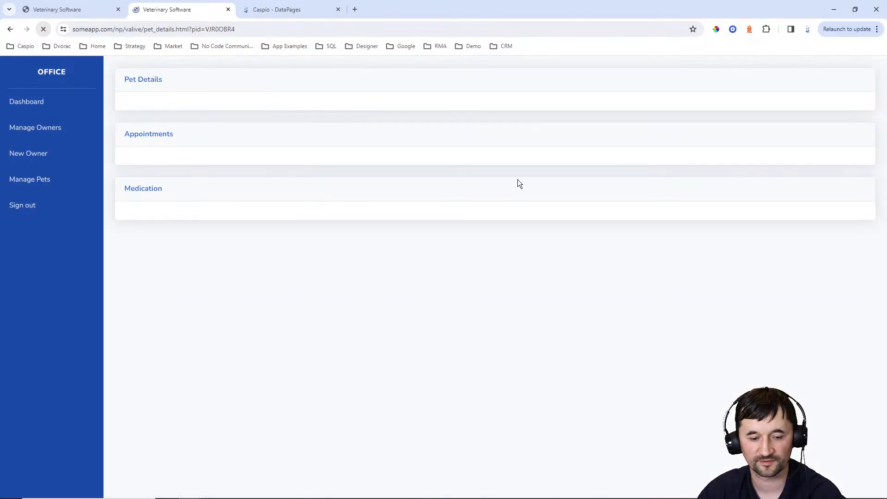
scroll(531, 180, down, 2)
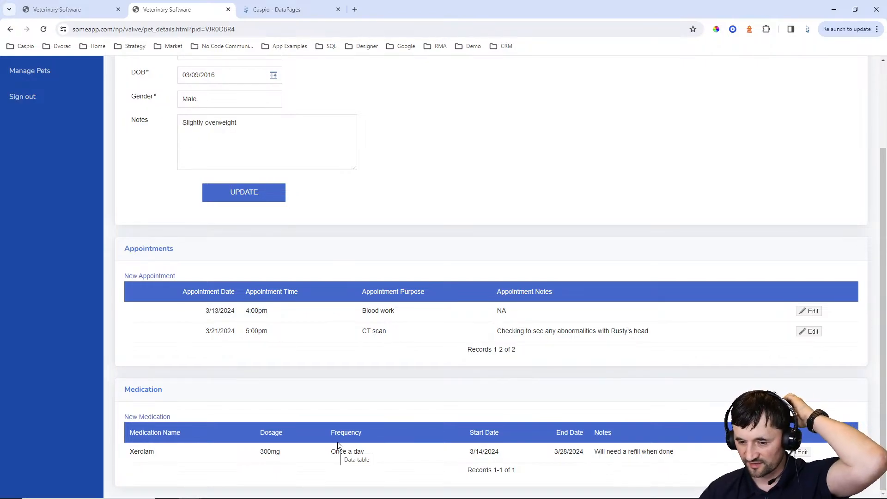
click(155, 417)
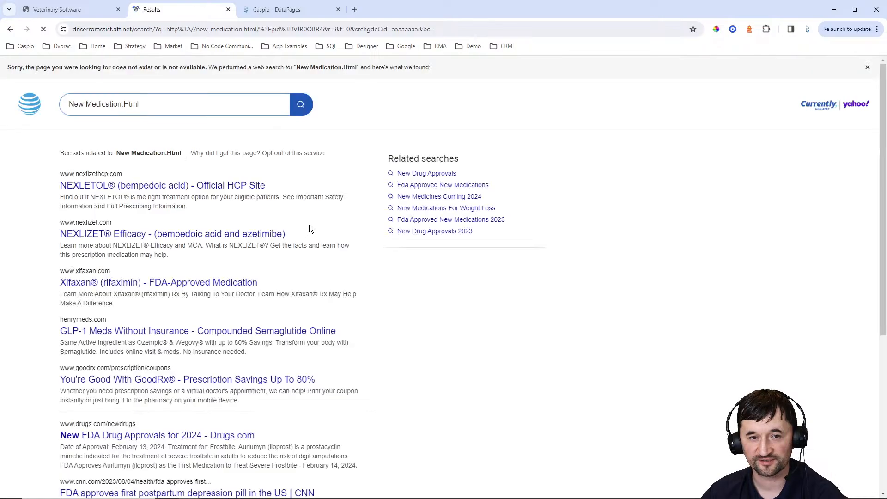
click(11, 29)
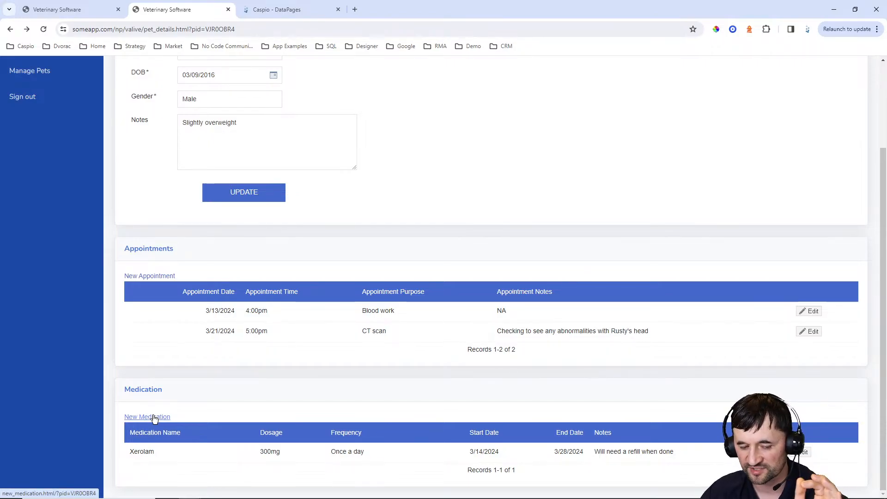
click(298, 10)
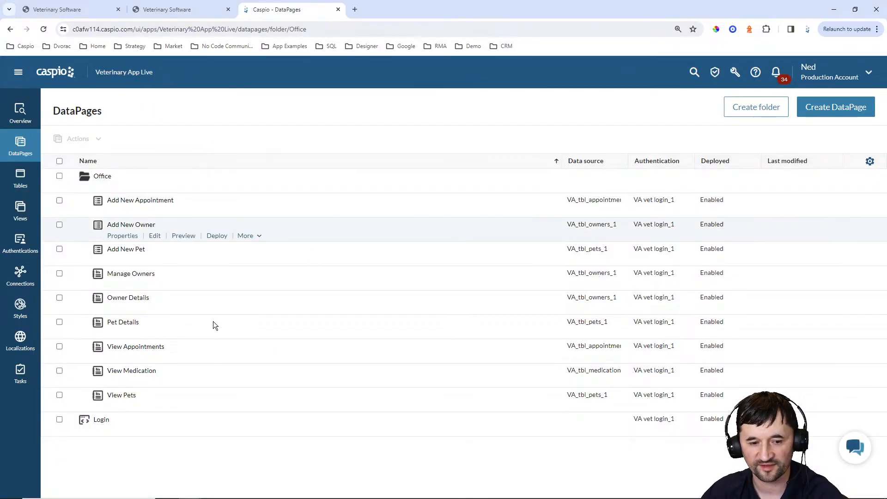
Reopen View Medication for editing at the Configure Results Page Fields step
click(156, 382)
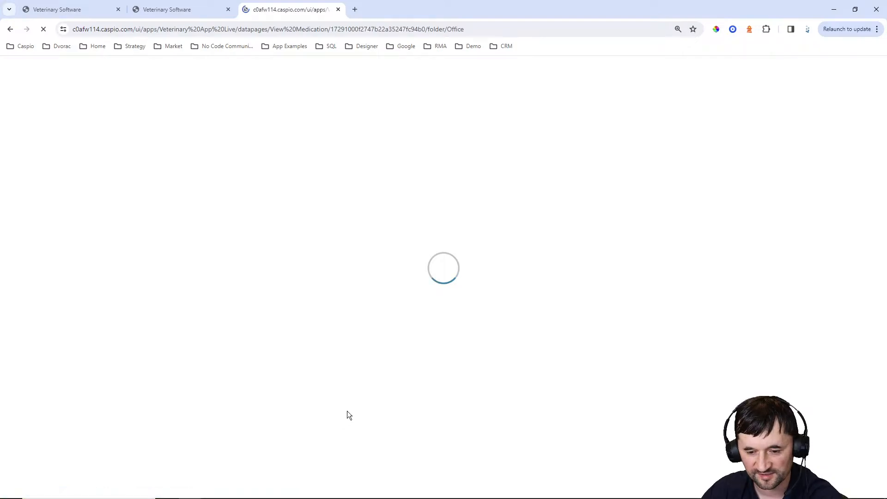
click(358, 385)
click(358, 385)
click(358, 384)
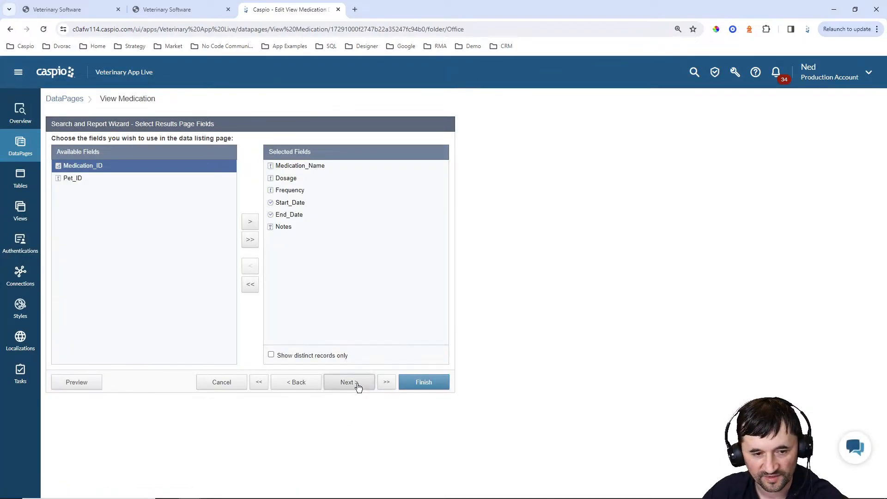
click(359, 384)
click(355, 384)
click(82, 165)
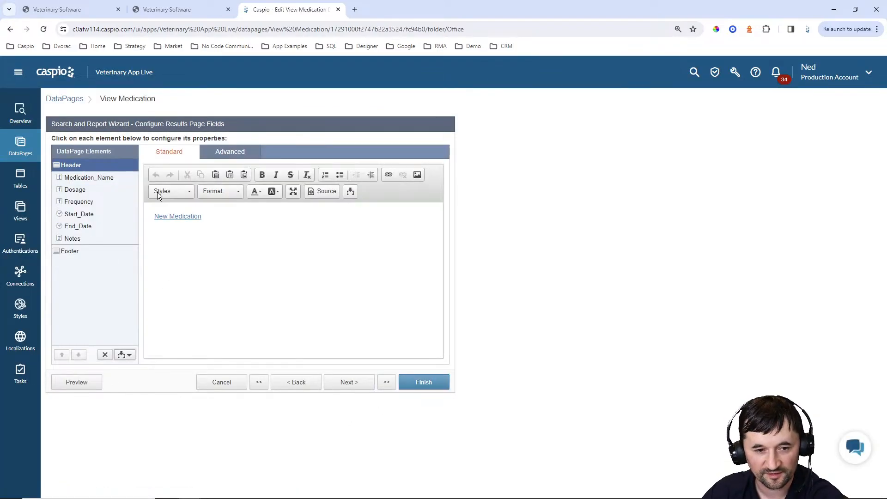
click(322, 192)
click(208, 206)
key(BackSpace)
key(BackSpace)
key(BackSpace)
key(BackSpace)
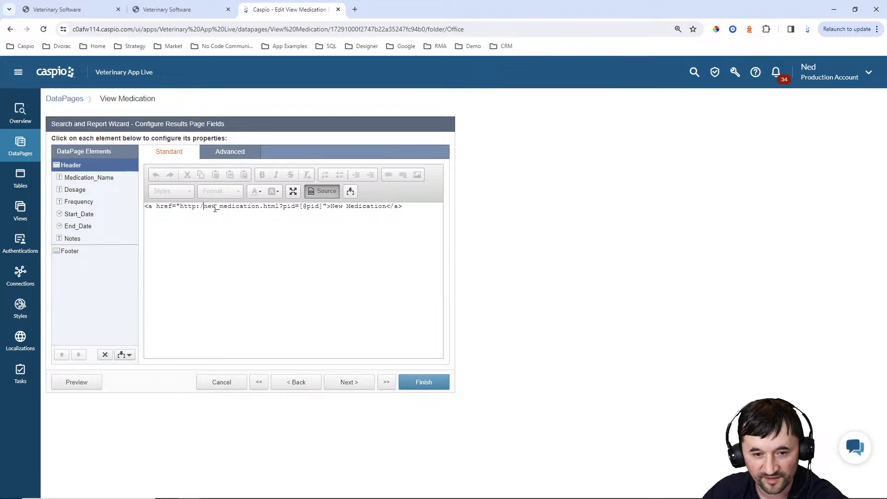
key(BackSpace)
key(BackSpace)
key(BackSpace)
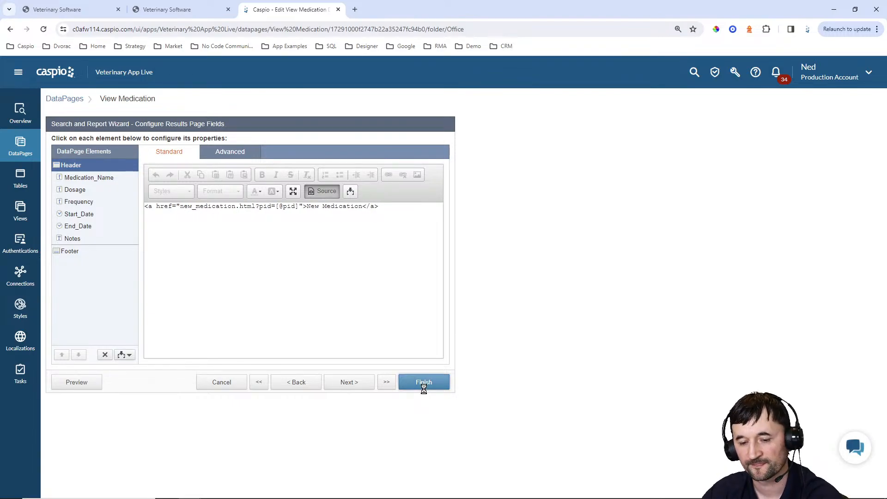
click(428, 381)
Verify on the live pet details page that New Medication now opens correctly
click(185, 10)
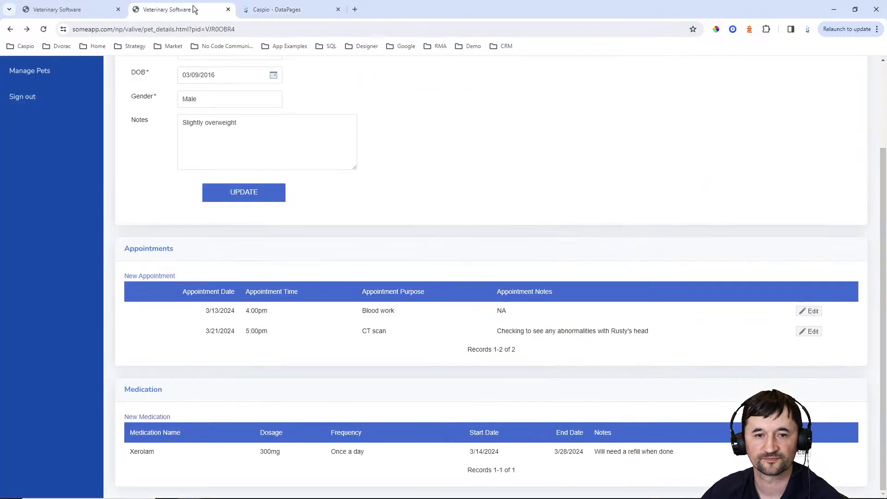
click(46, 29)
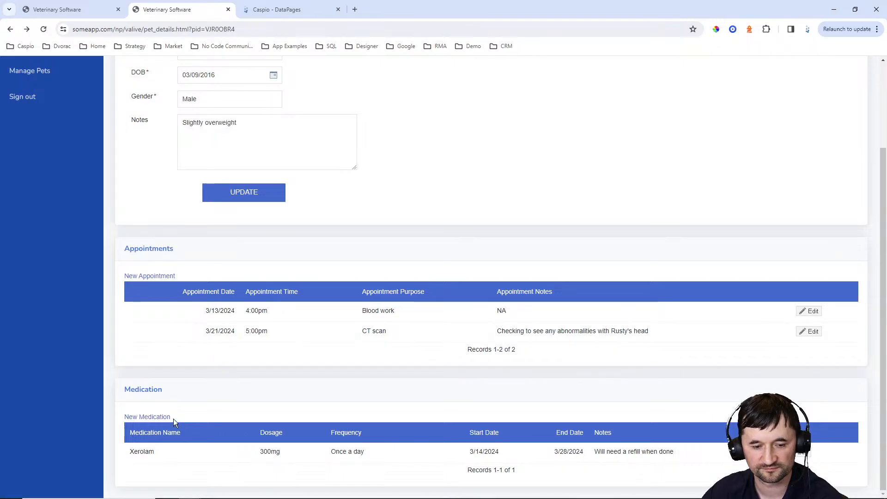
click(169, 417)
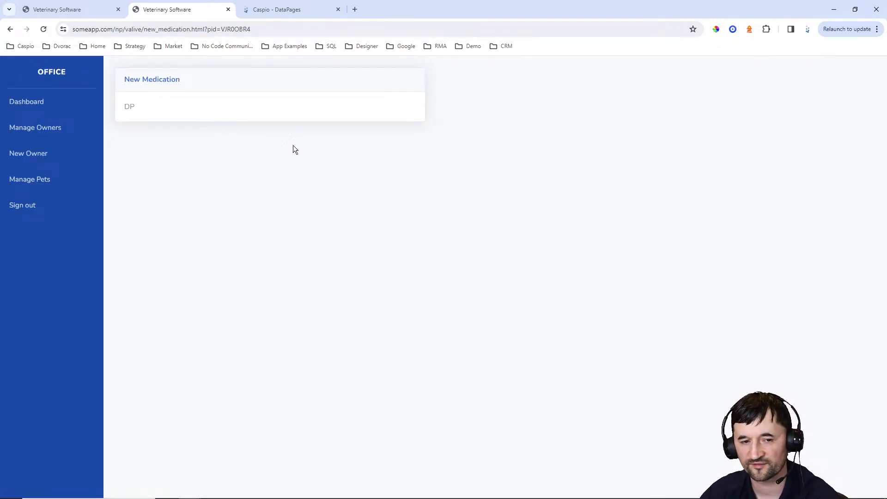
click(288, 14)
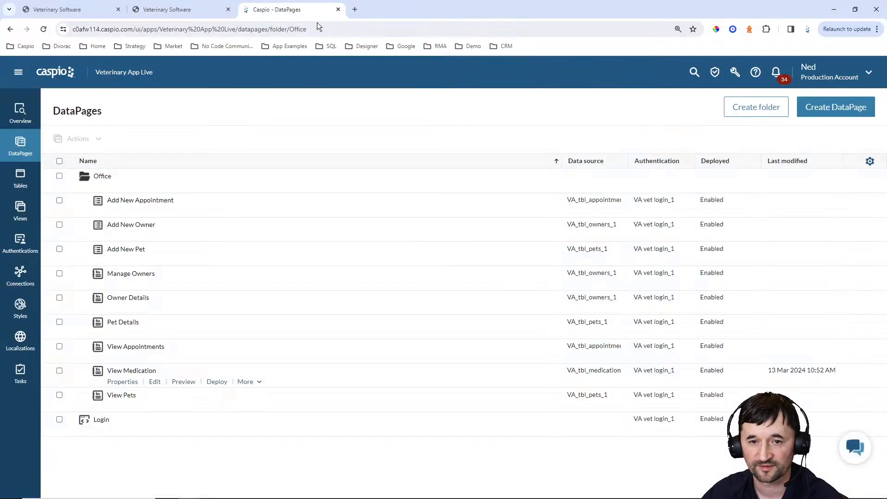
Create a submission form DataPage named New Medication on VA_tbl_medication_1
click(806, 113)
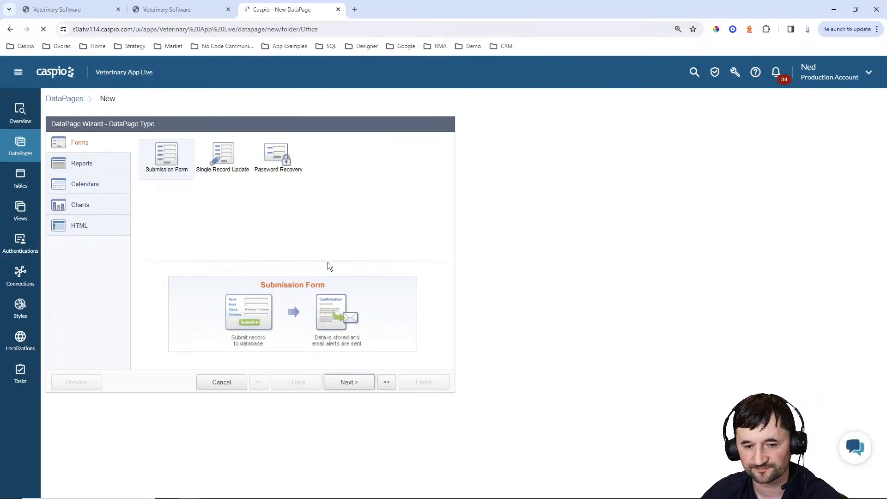
click(367, 385)
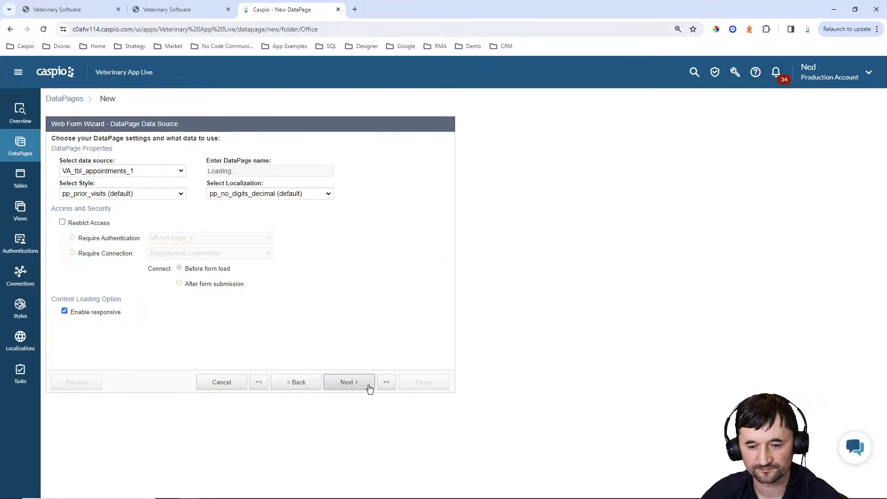
click(126, 172)
click(115, 198)
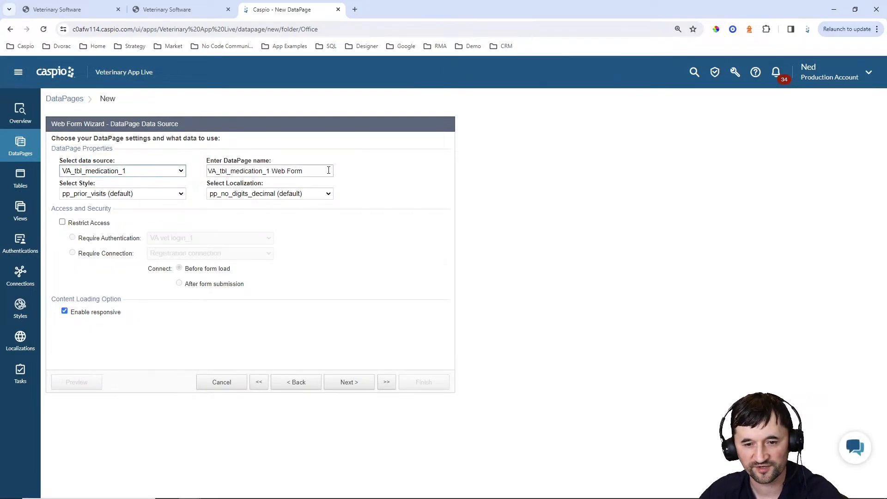
text(New)
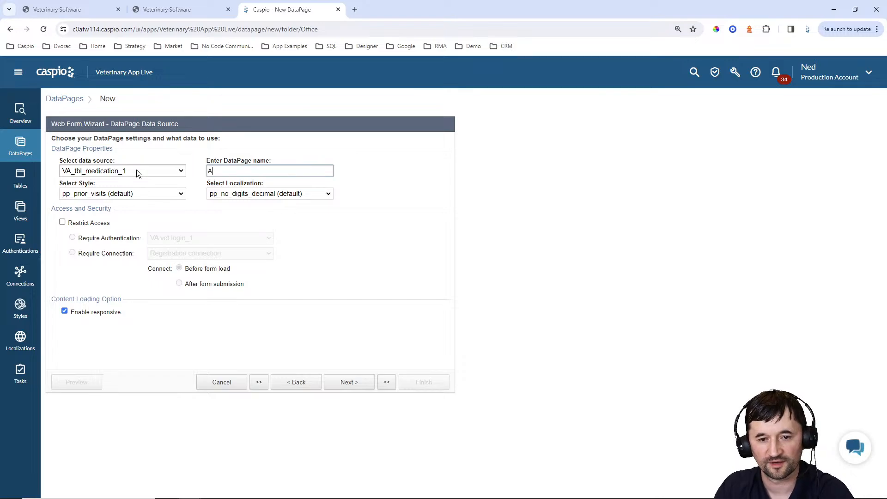
text( Medication)
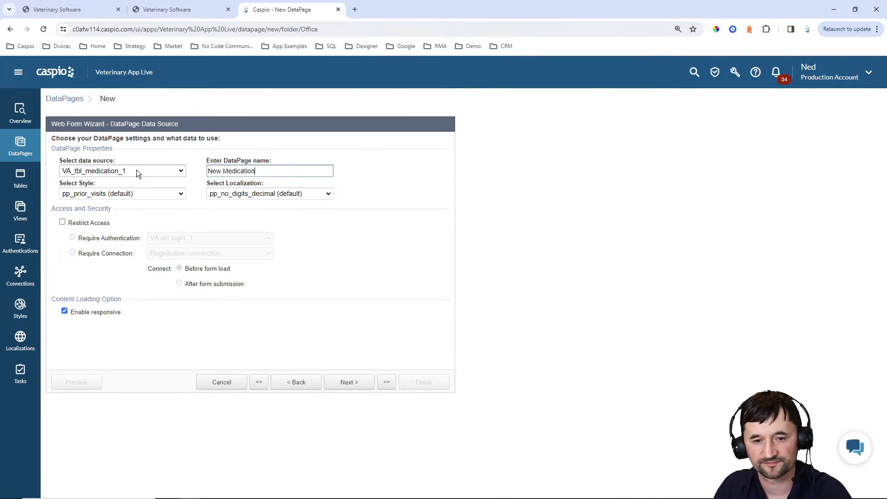
Choose Blue style, English localization, and restrict access with VA vet login_1
click(138, 193)
scroll(123, 236, up, 10)
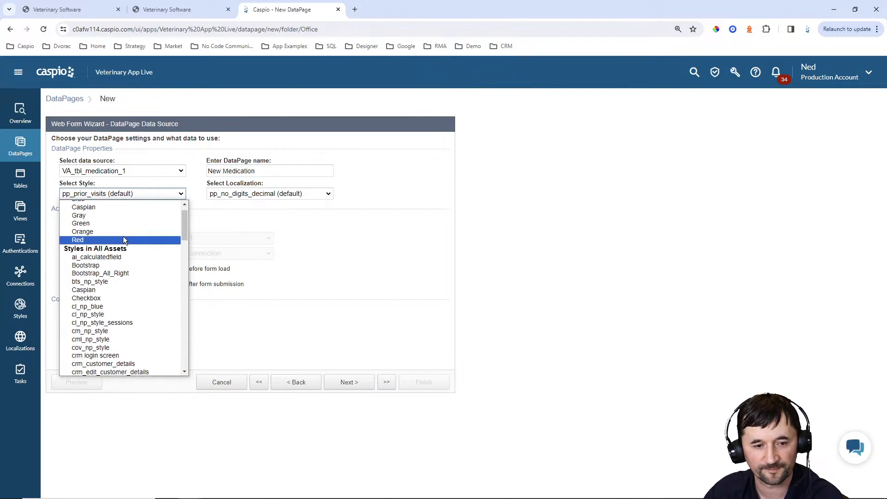
click(103, 213)
click(277, 193)
scroll(249, 277, up, 5)
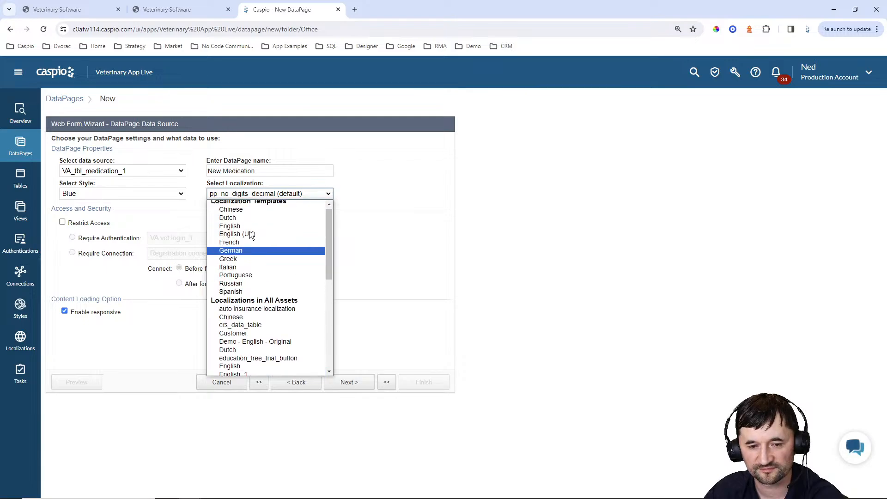
click(241, 229)
click(93, 223)
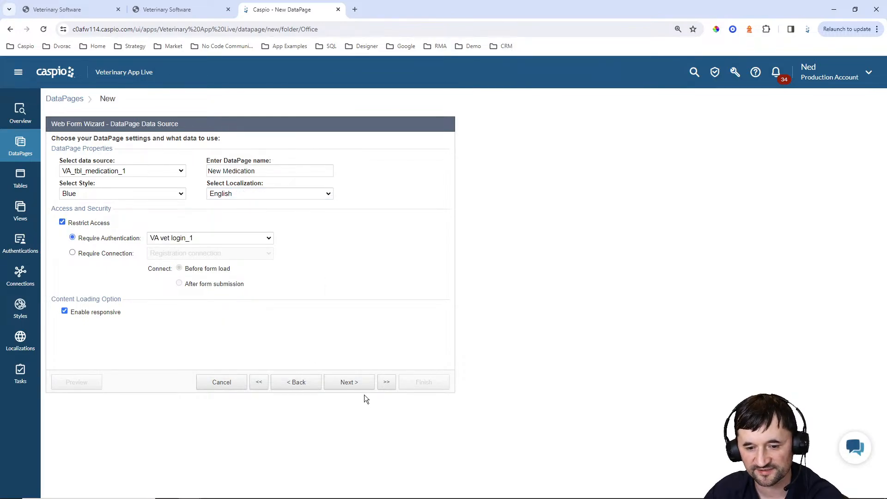
click(361, 391)
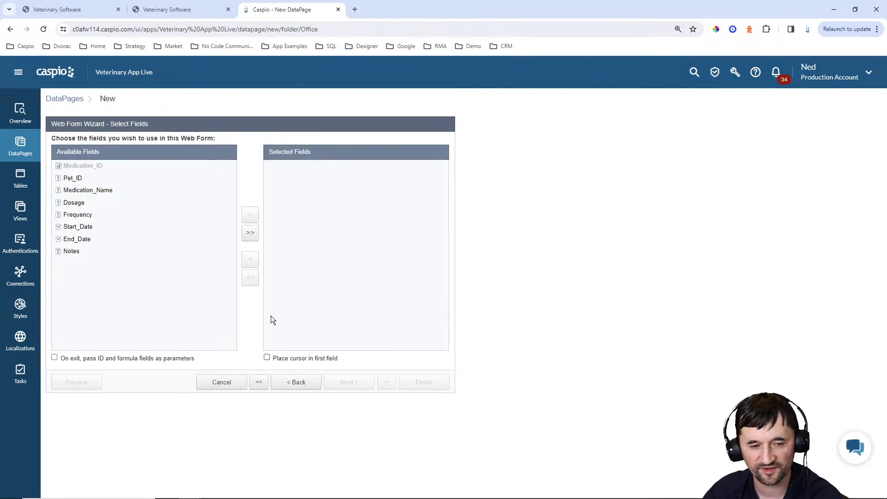
Add all fields and make Pet_ID hidden, receiving external parameter pid
click(250, 234)
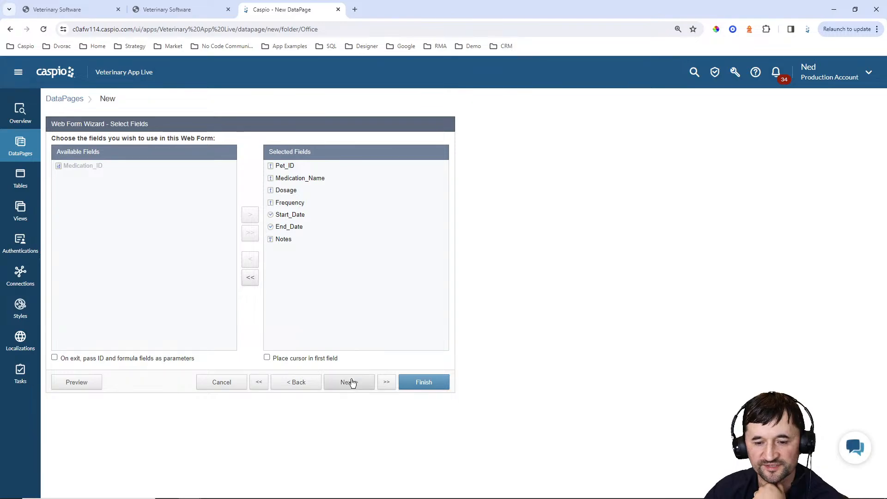
click(349, 382)
click(252, 210)
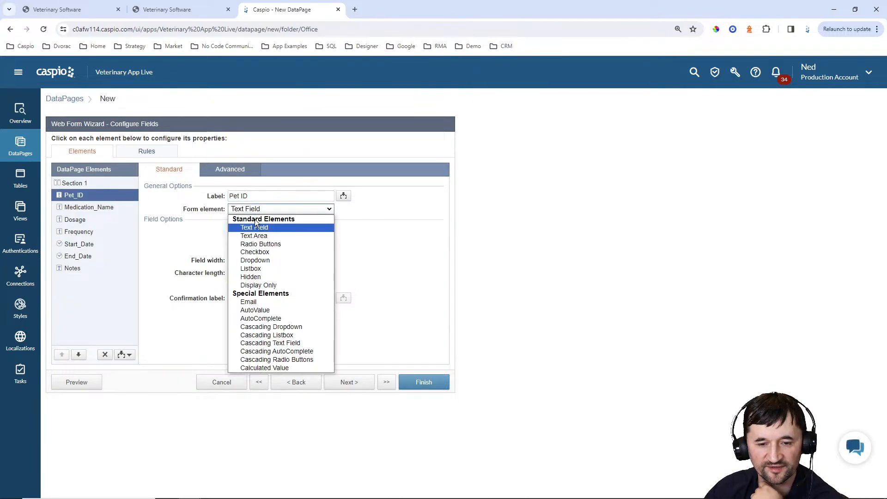
click(253, 279)
click(255, 233)
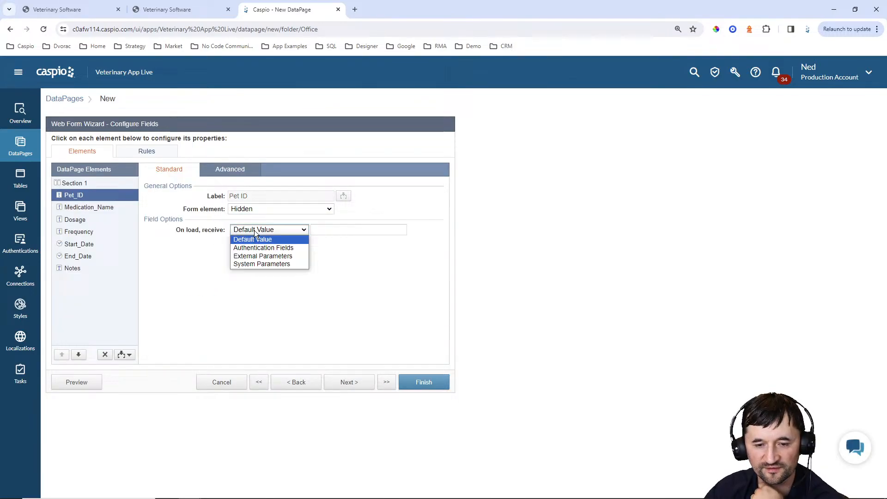
click(263, 256)
click(324, 230)
double_click(325, 230)
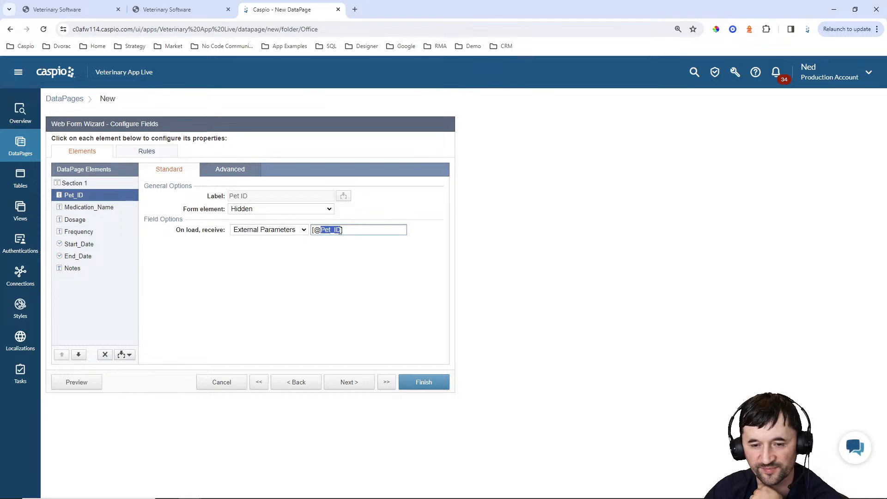
text(pid)
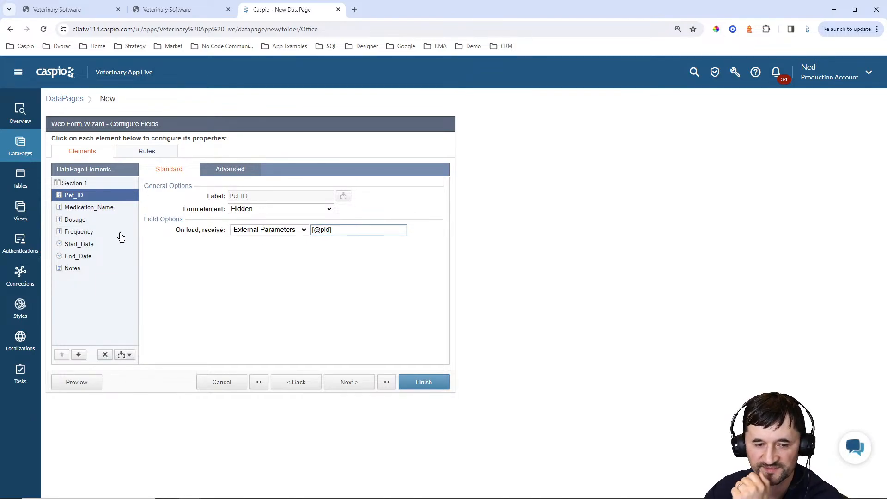
Make Medication_Name, Dosage, Frequency, Start_Date and End_Date required
click(86, 209)
click(232, 229)
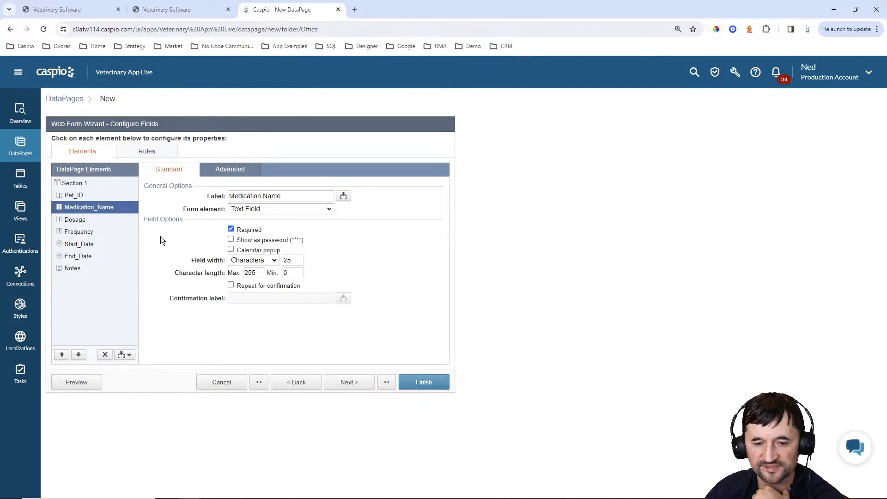
click(88, 220)
click(247, 231)
click(87, 232)
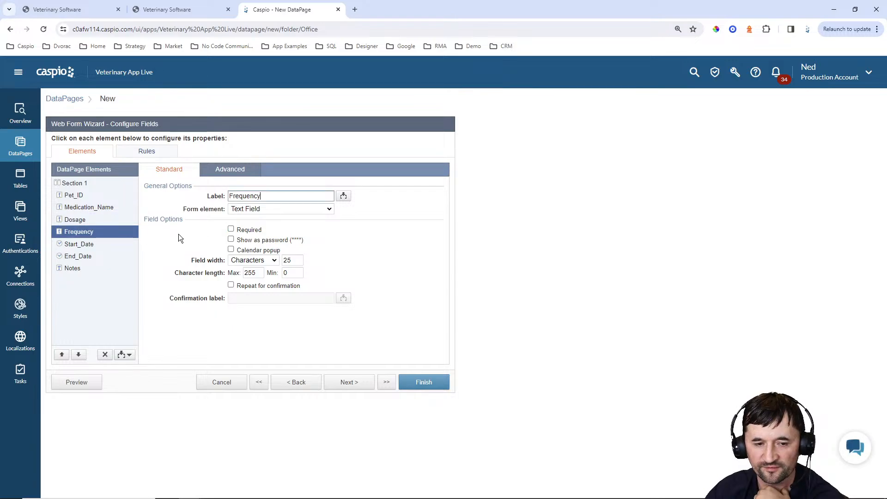
click(246, 233)
click(94, 244)
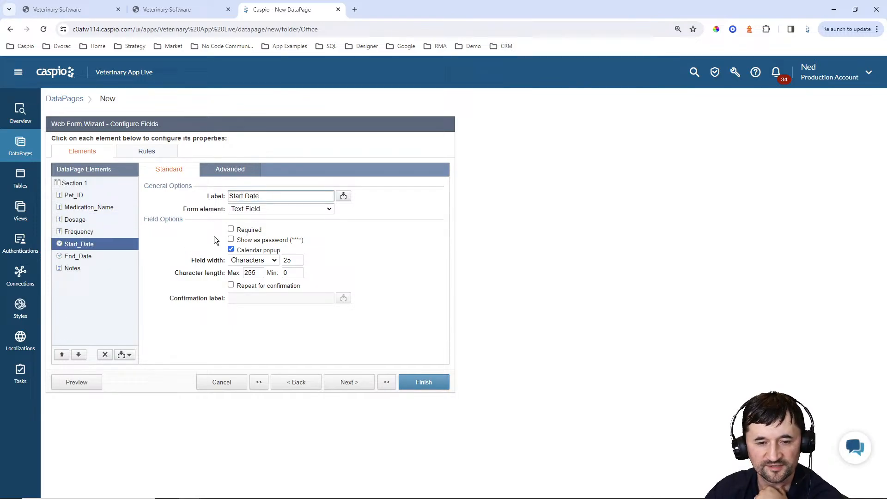
click(248, 231)
click(95, 261)
click(231, 229)
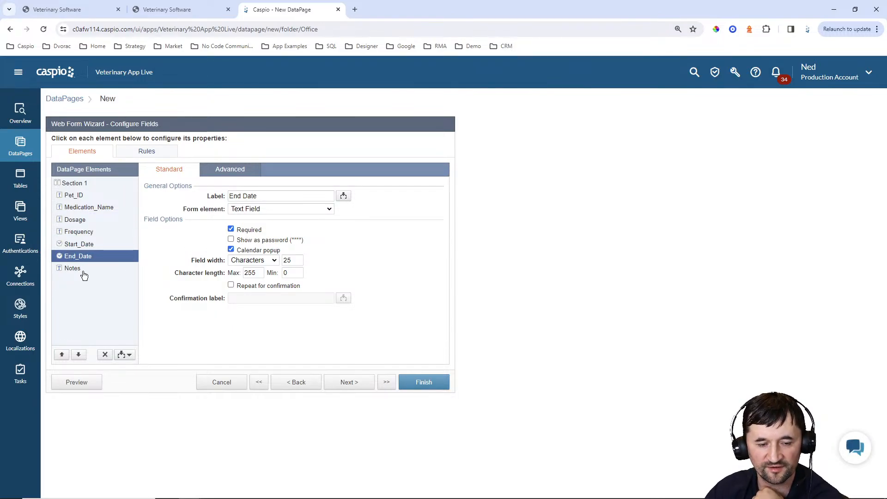
Make Notes a required Text Area field
click(85, 270)
click(280, 209)
click(249, 233)
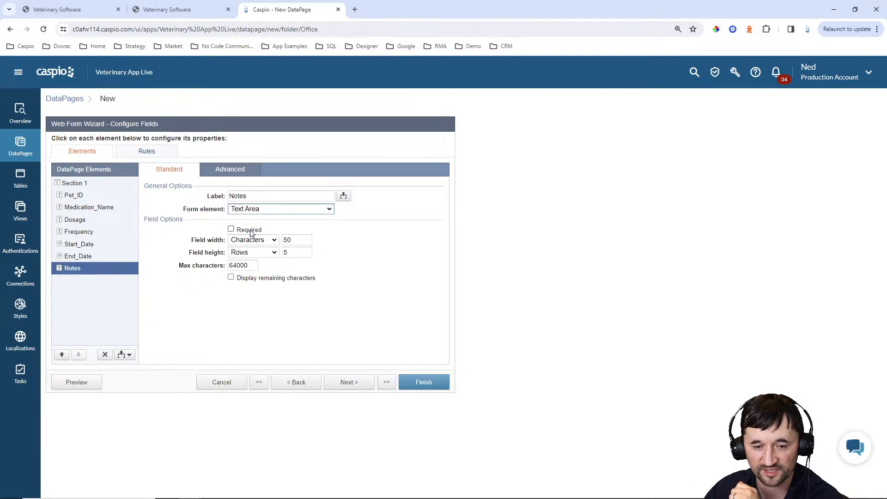
click(231, 229)
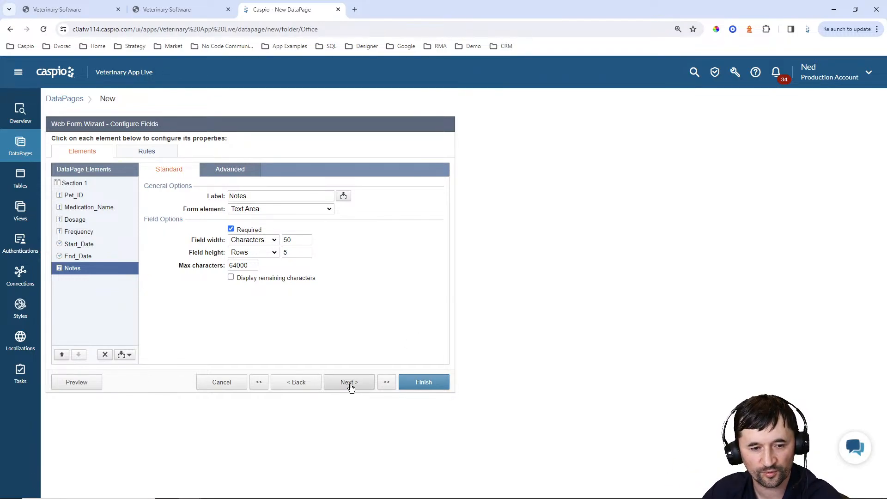
click(350, 382)
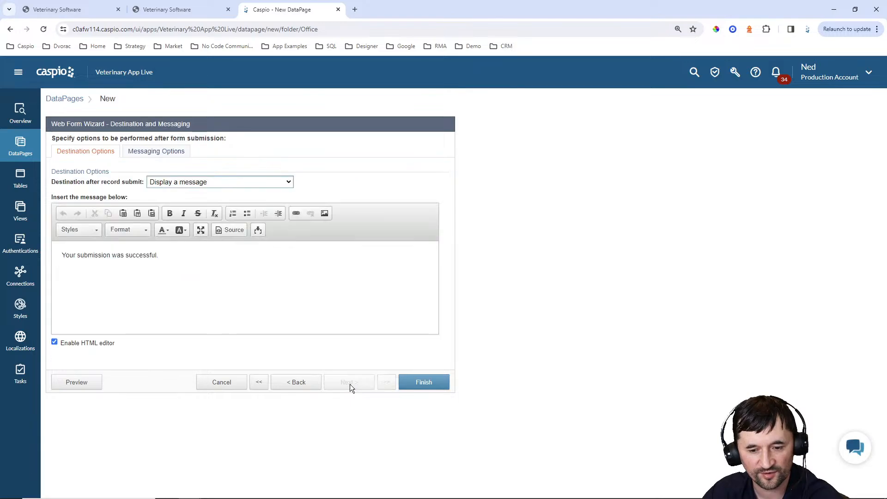
click(217, 182)
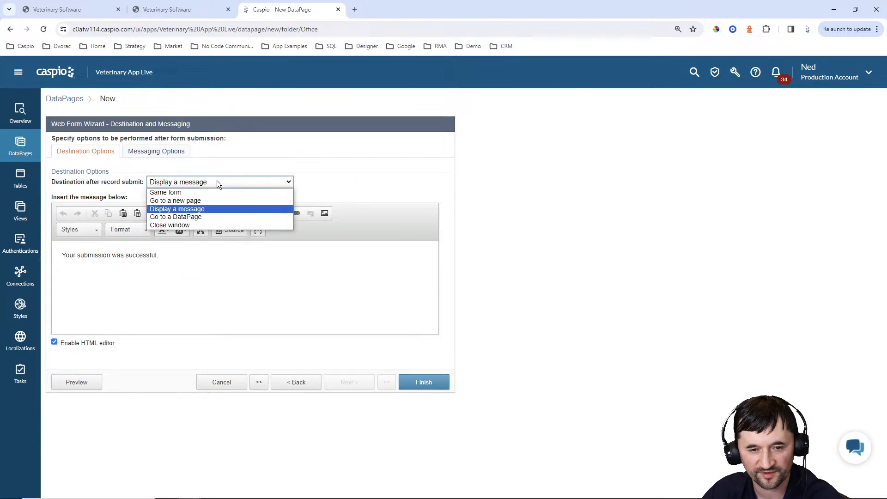
click(200, 201)
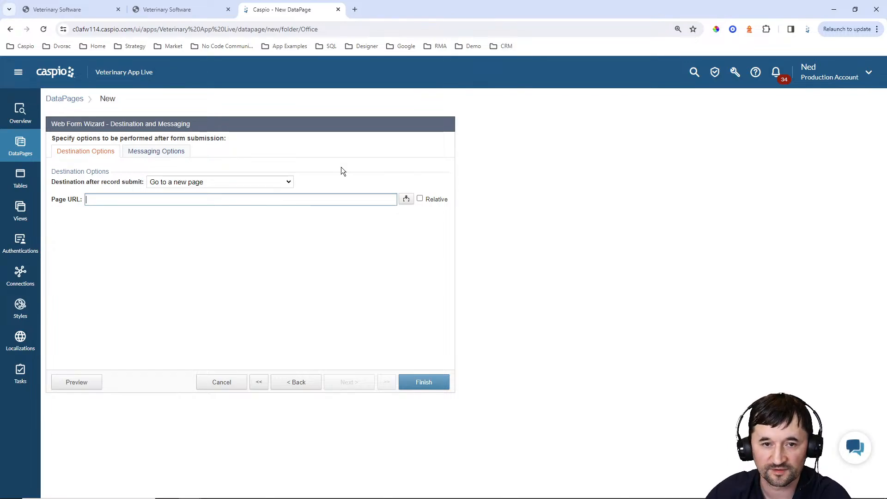
click(161, 8)
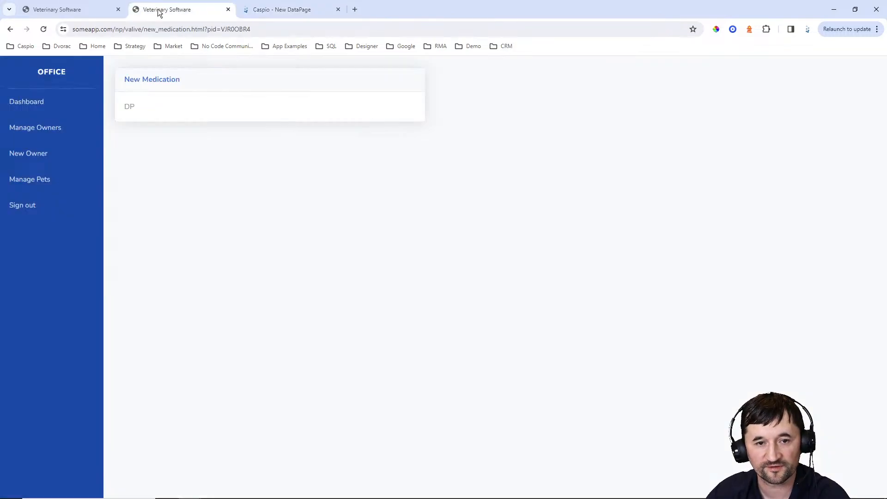
click(11, 29)
click(273, 10)
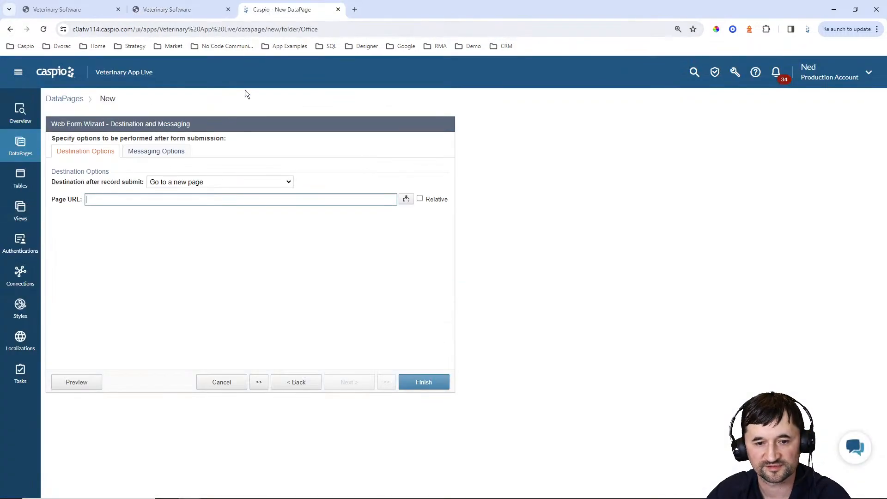
text(pet_details)
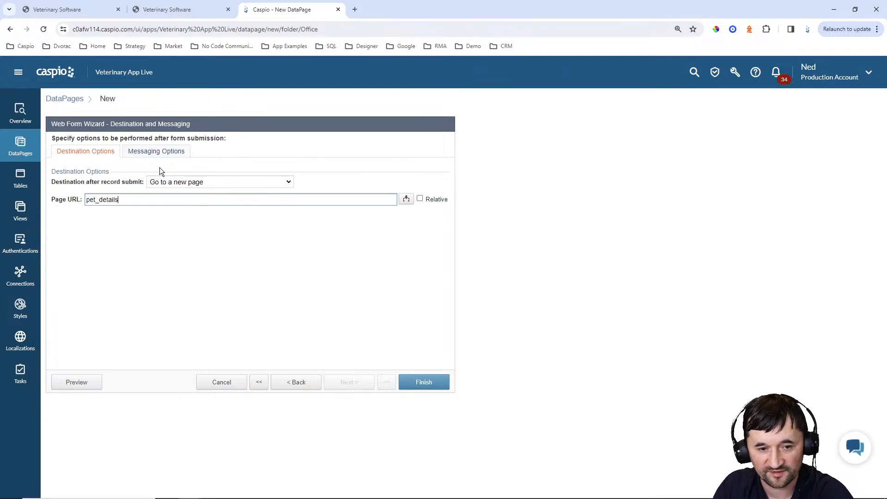
text(.html?)
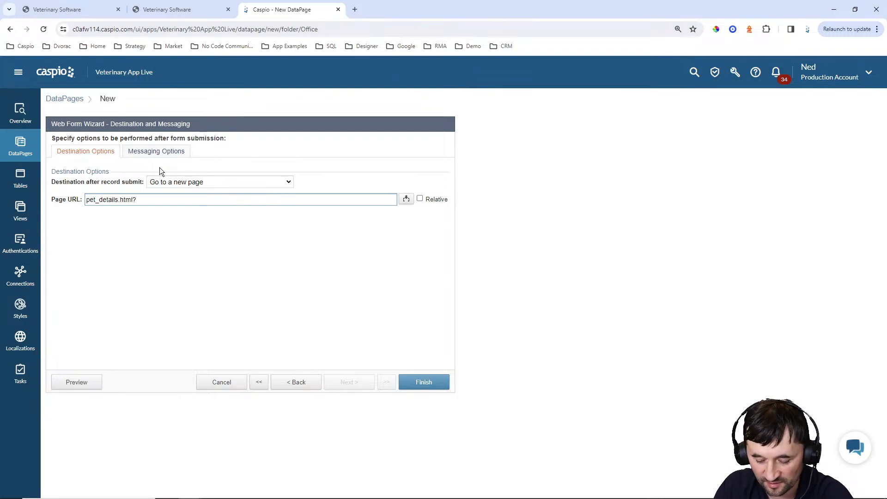
text(pid=)
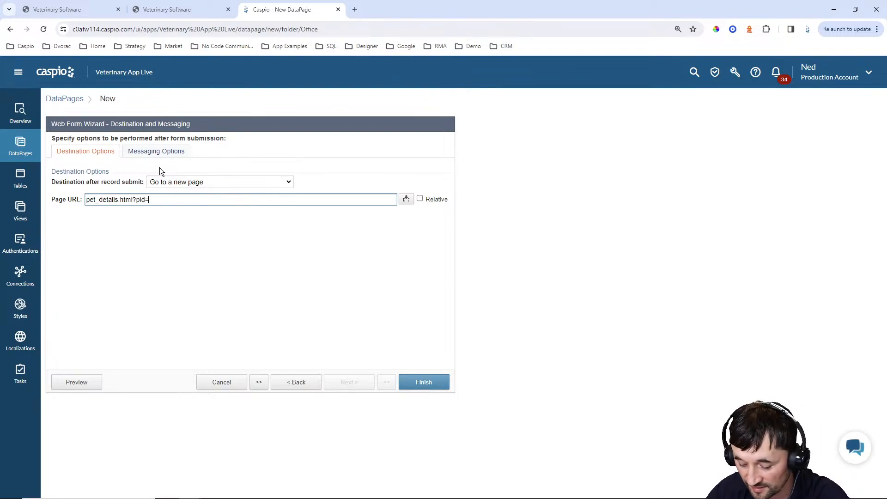
text([@pid)
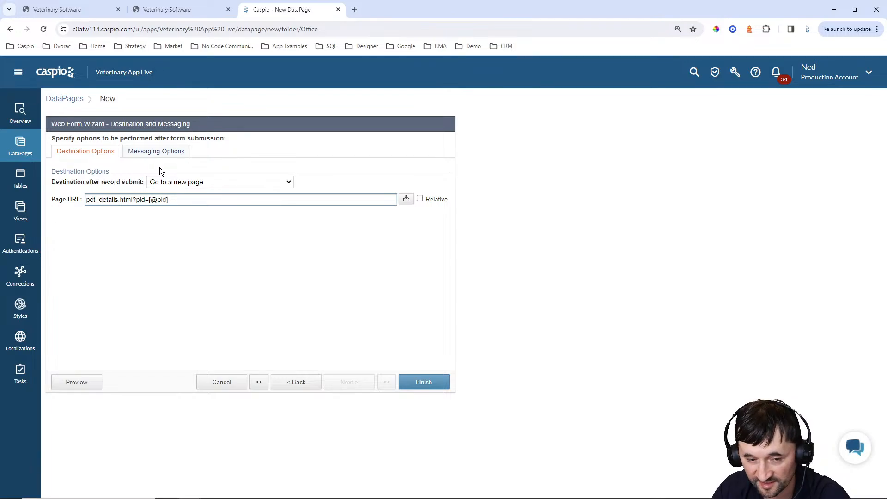
click(420, 199)
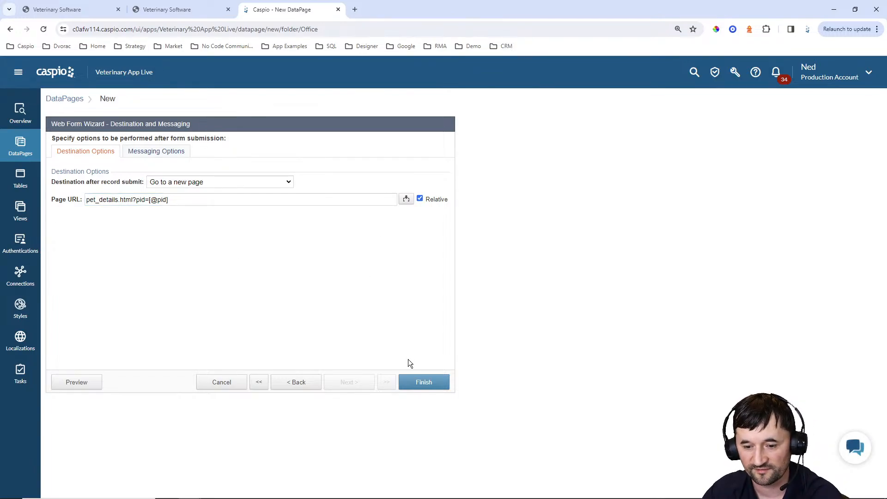
click(417, 381)
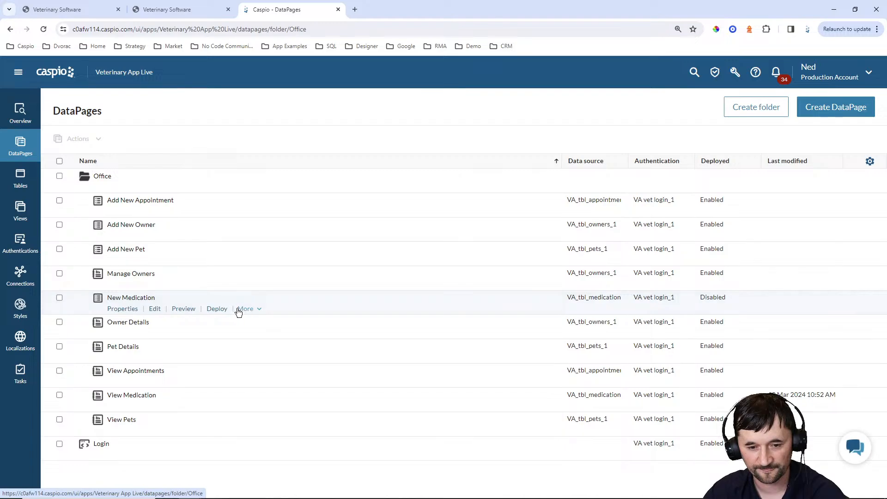
Switch New Medication's Deployment Status to Enabled and copy its embed code
click(217, 308)
click(393, 171)
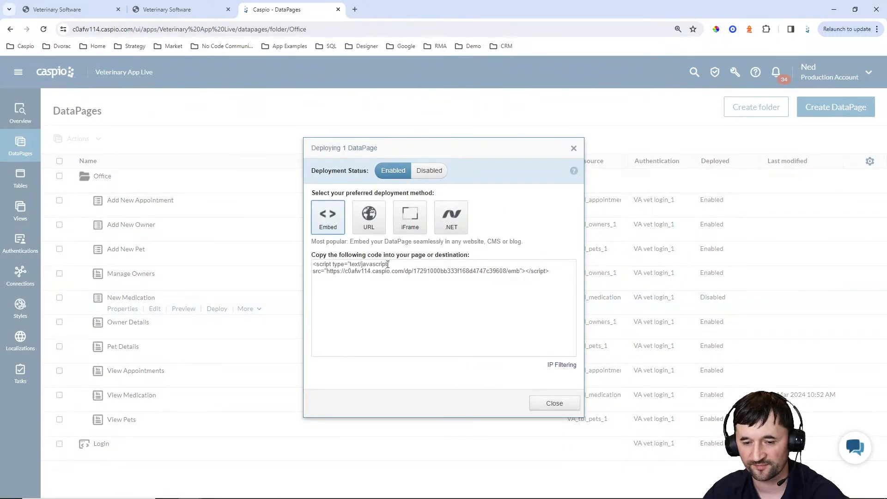
click(382, 275)
key(ctrl+c)
click(569, 407)
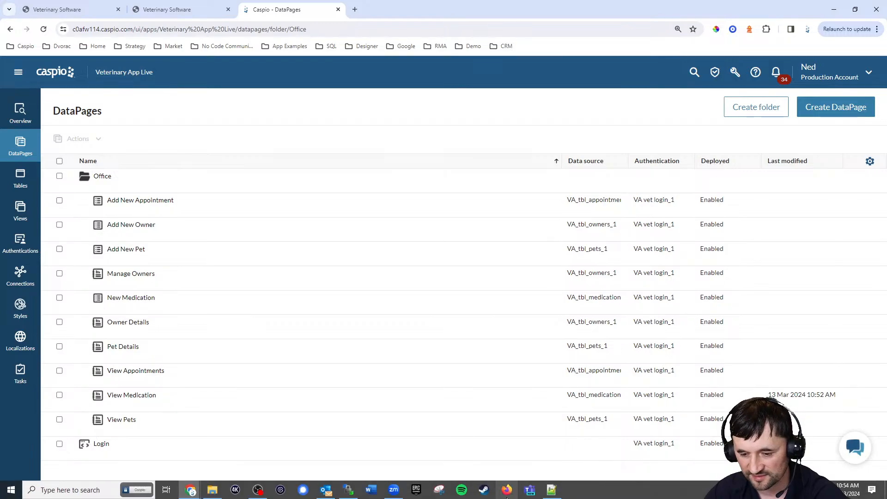
Replace the DP placeholder on line 127 of new_medication.html with the embed script and save
click(551, 495)
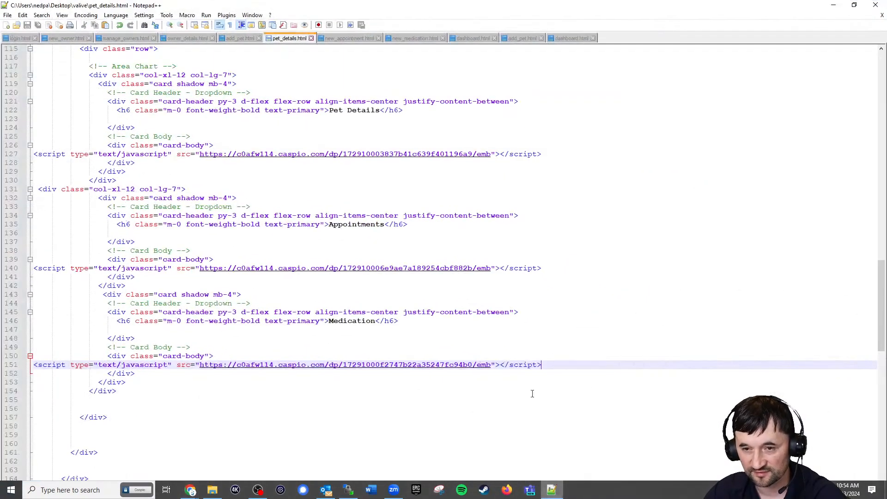
click(411, 38)
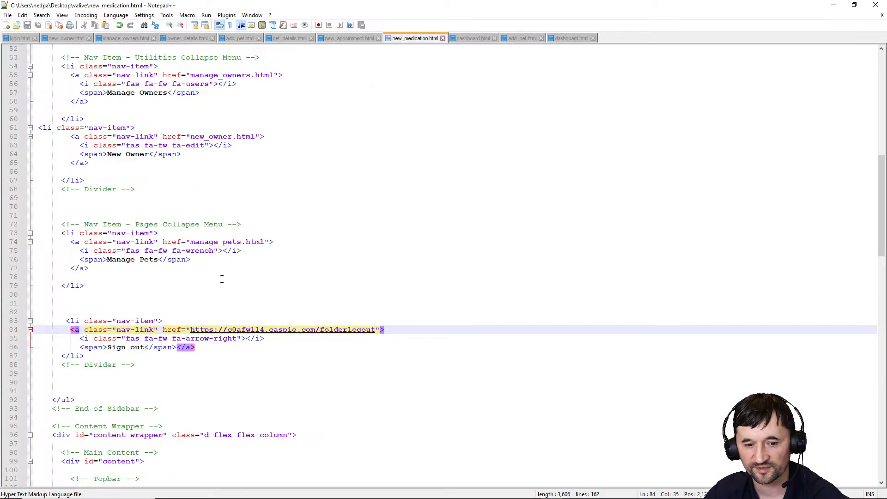
scroll(222, 279, down, 16)
click(51, 286)
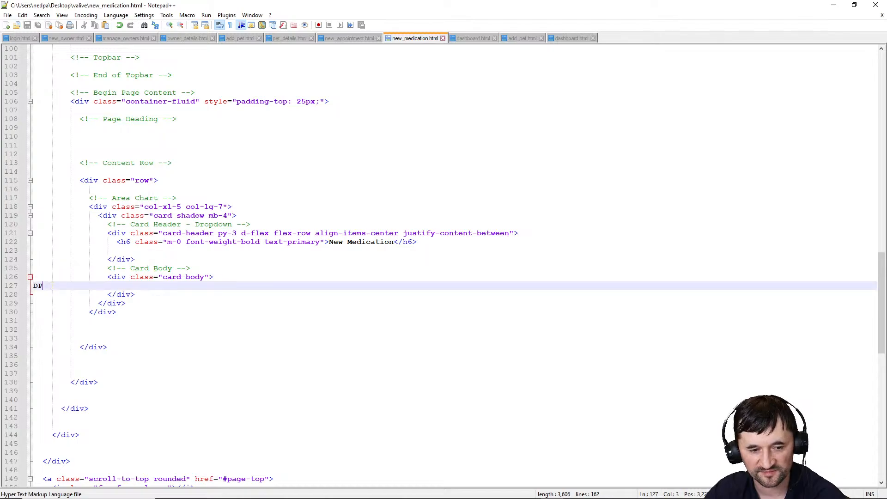
key(BackSpace)
key(BackSpace)
key(ctrl+v)
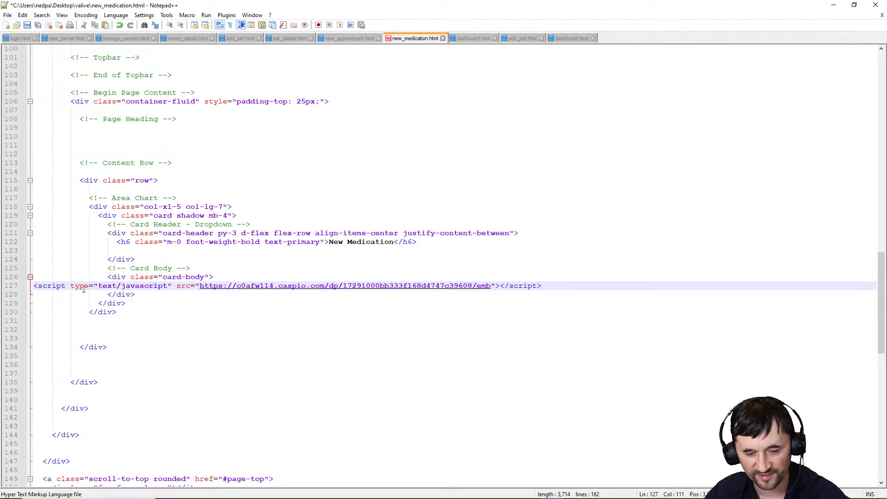
key(ctrl+s)
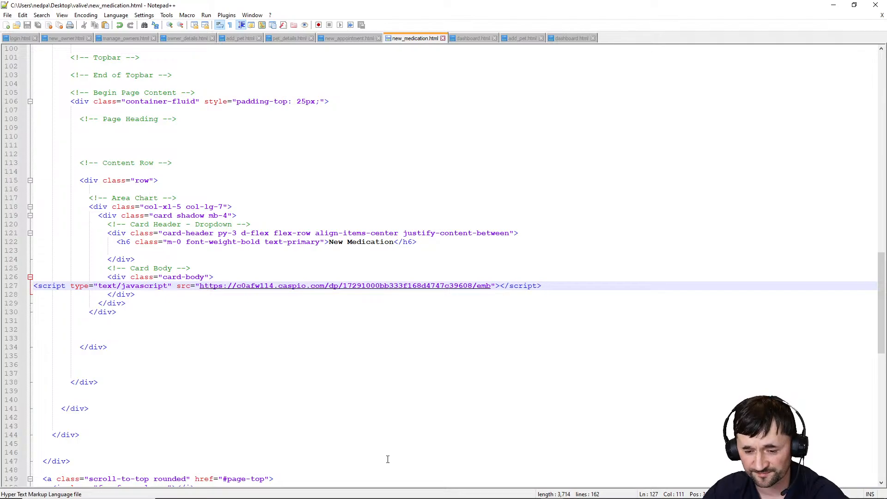
Upload new_medication.html to /np/valive/ with WinSCP and return to the pet details page
mouse_move(447, 494)
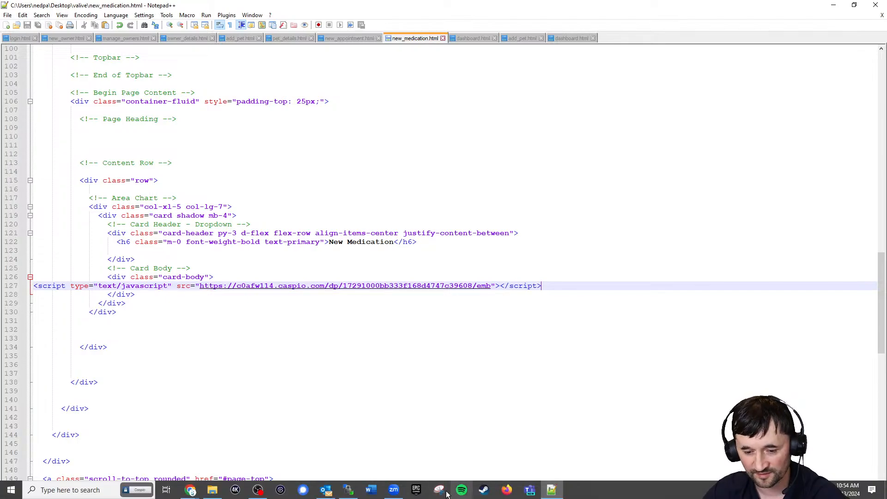
click(445, 493)
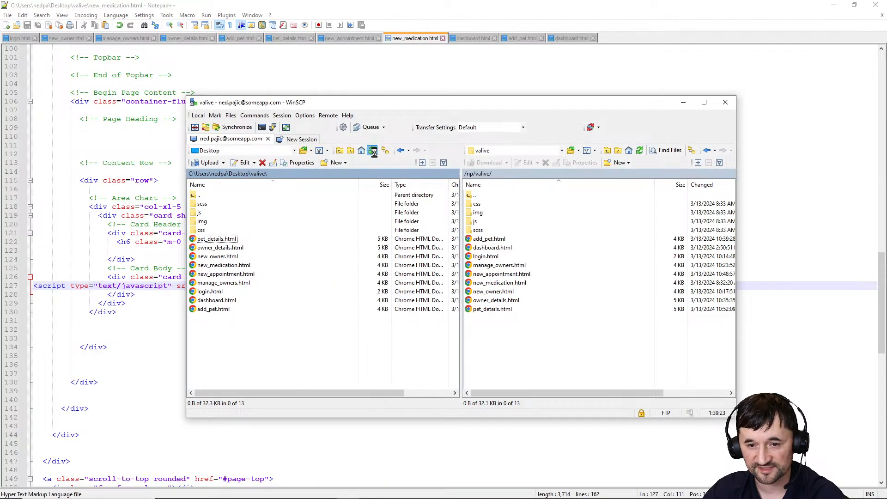
click(219, 266)
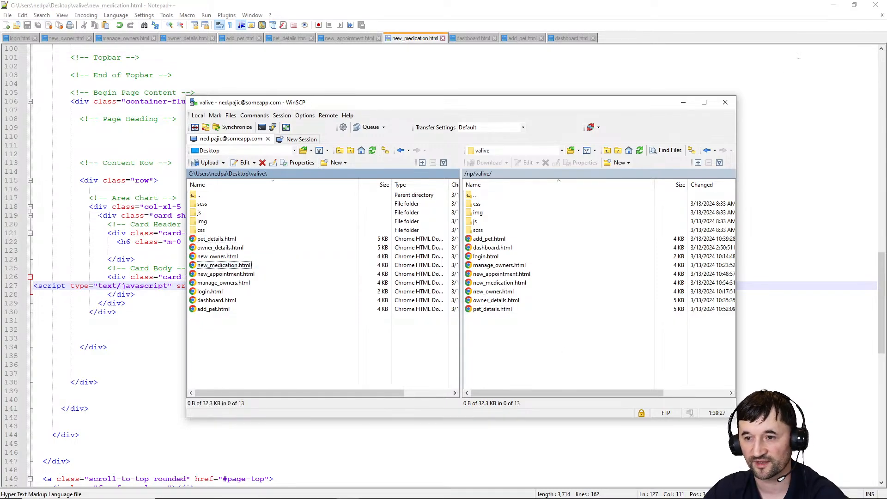
click(834, 9)
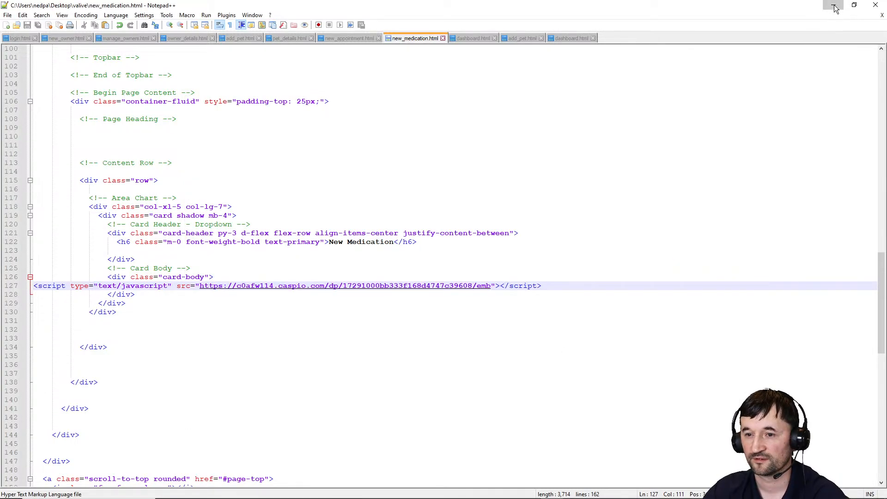
click(171, 10)
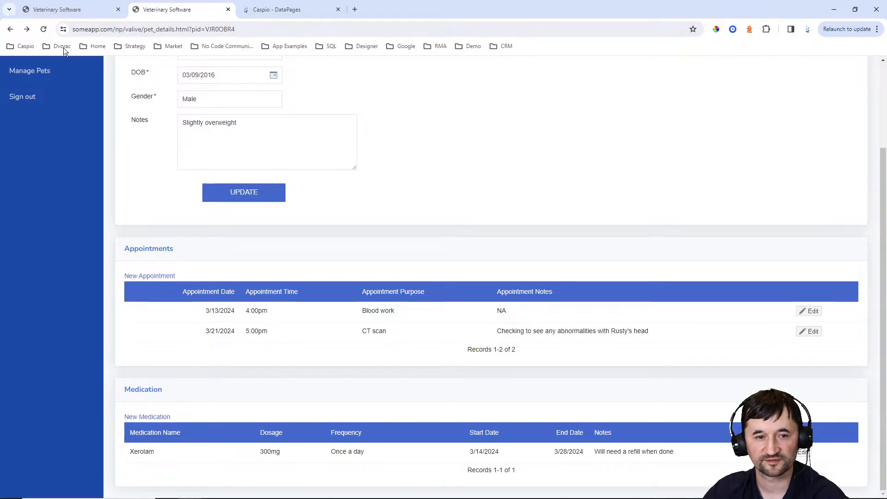
Reload Rusty's page and start a new Tylenol medication: 500mg, once a week
click(44, 29)
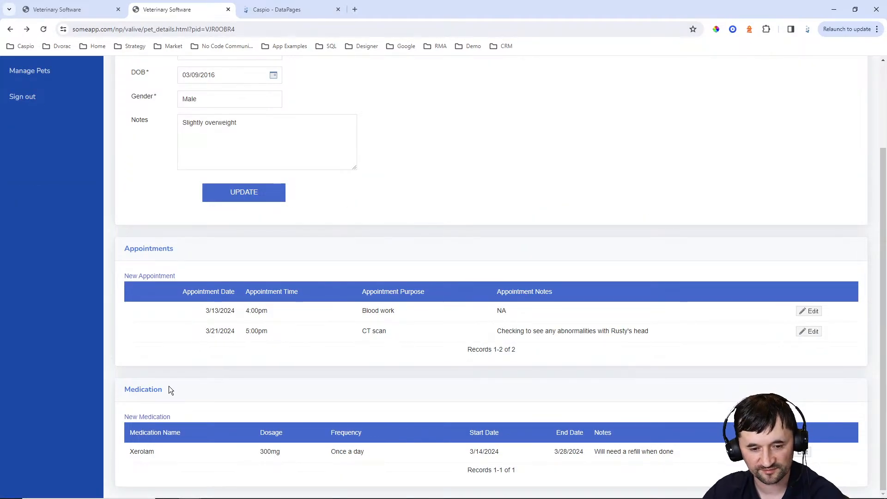
click(147, 416)
click(230, 117)
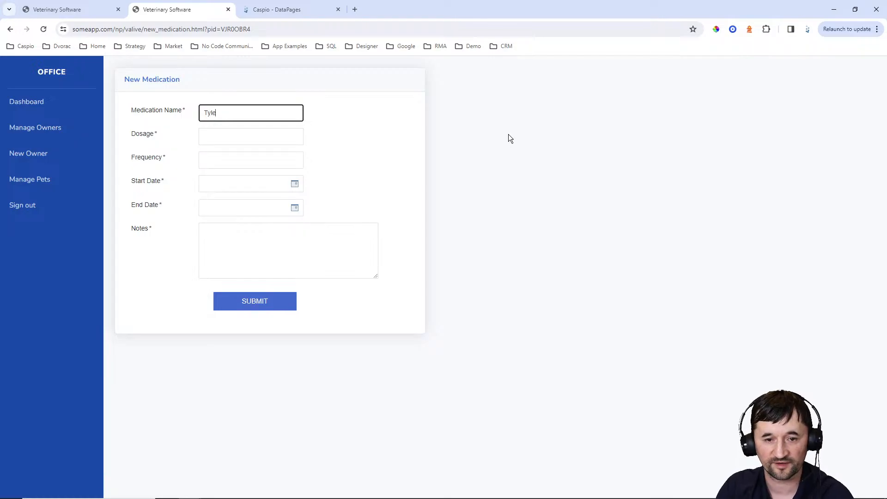
key(Tab)
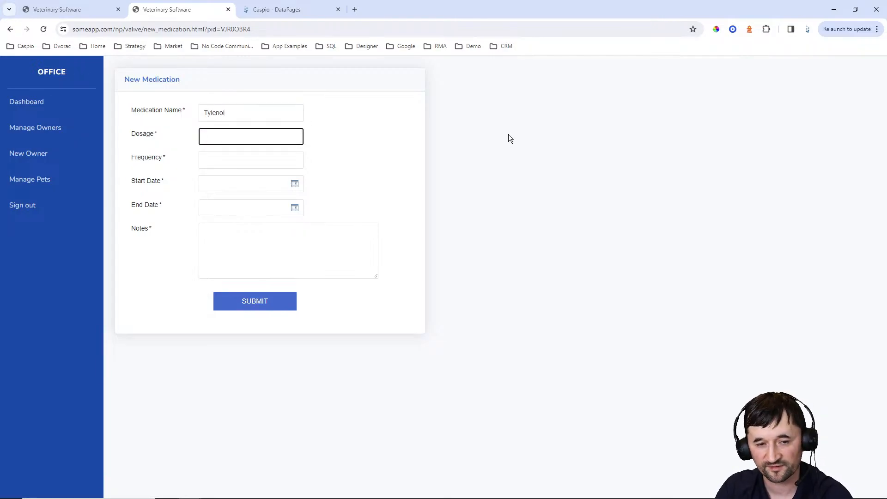
text(50)
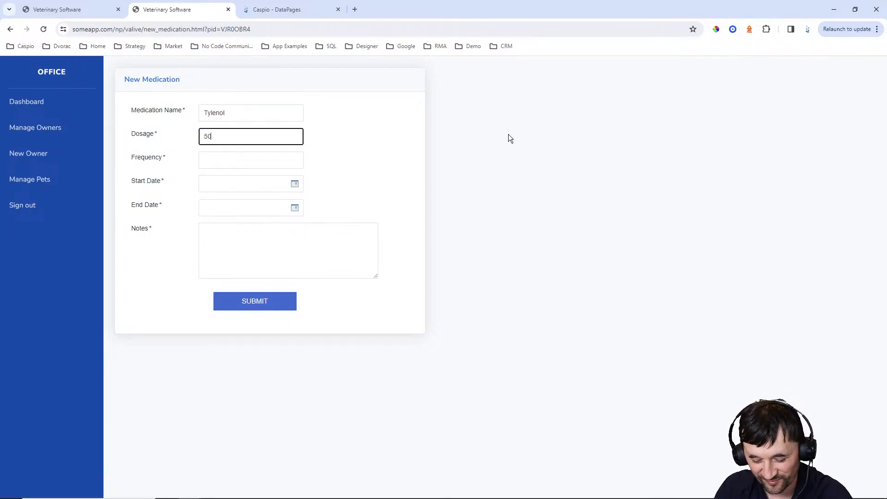
text(0mg)
key(Tab)
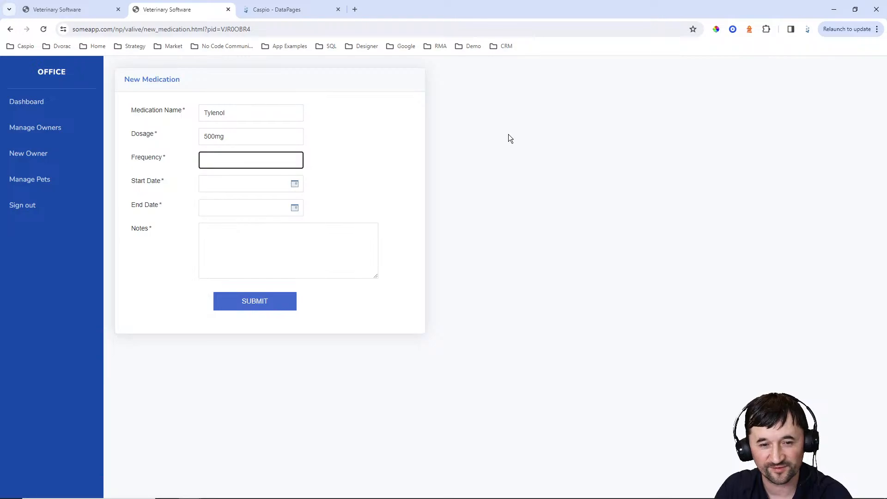
text(On)
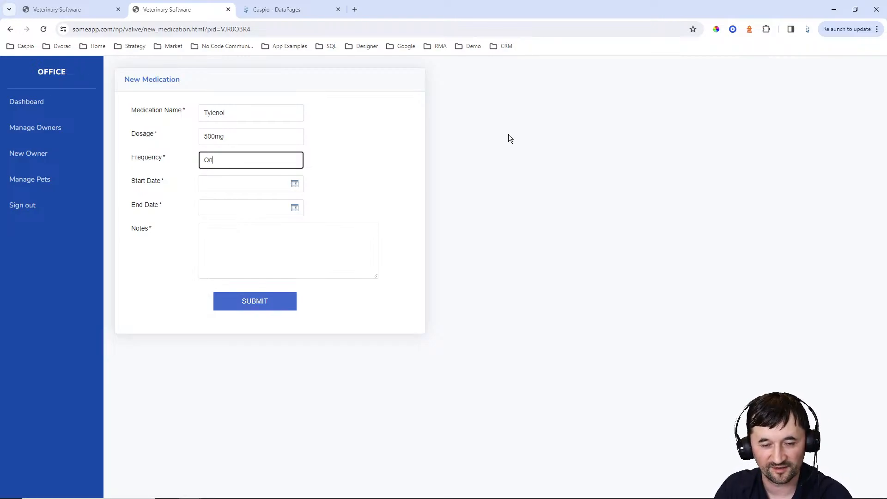
text(ce a week)
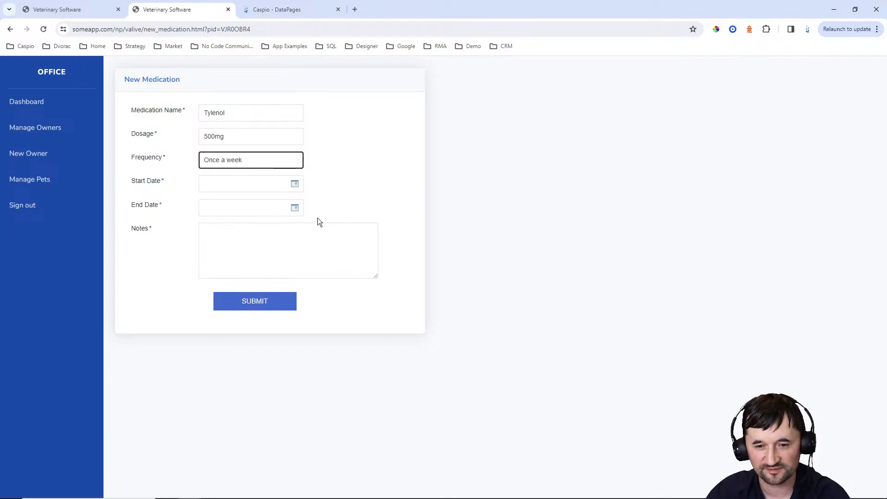
Set dates 03/13/2024 to 03/14/2024, note 'Take once in the morning with food', and submit
click(293, 185)
click(242, 271)
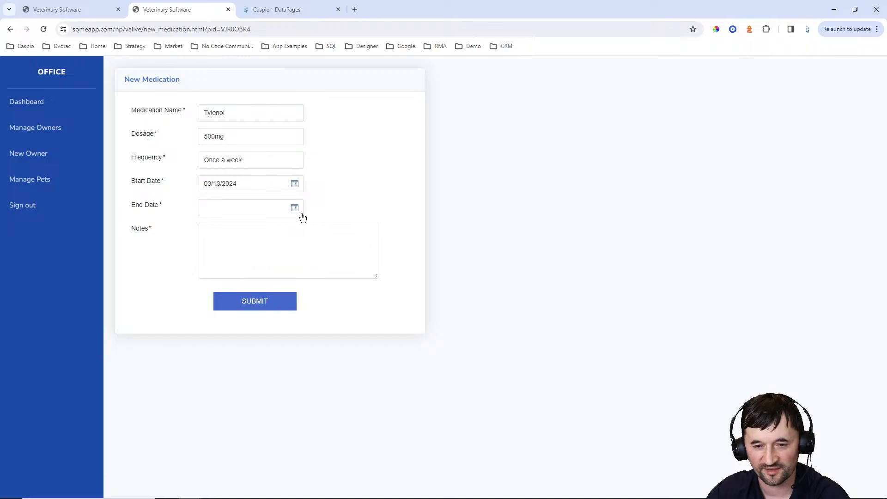
click(294, 211)
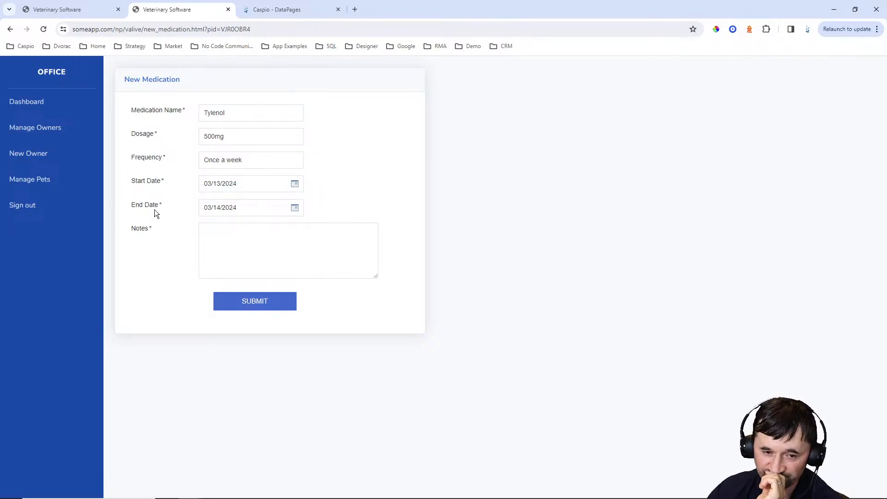
click(227, 247)
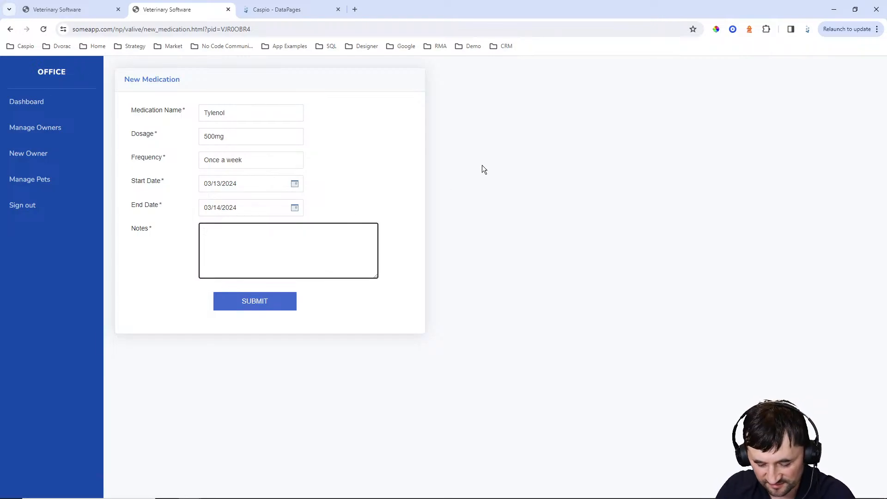
text(Take once d)
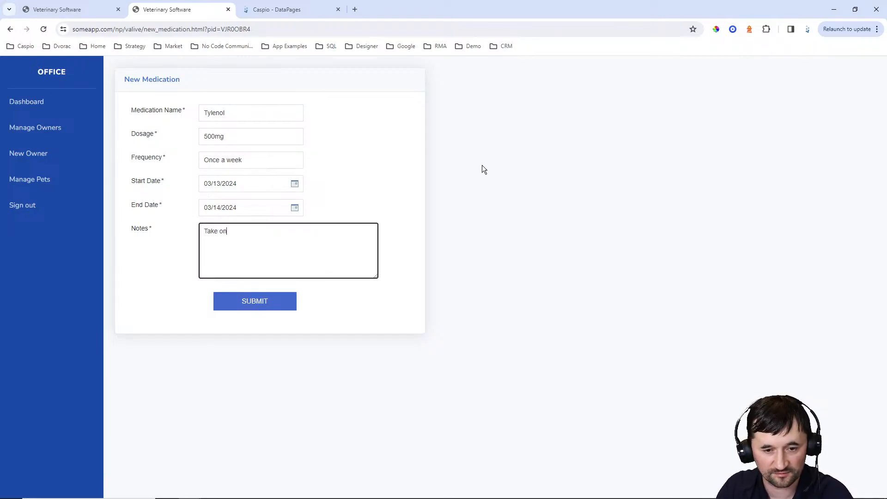
key(BackSpace)
text(in the morn)
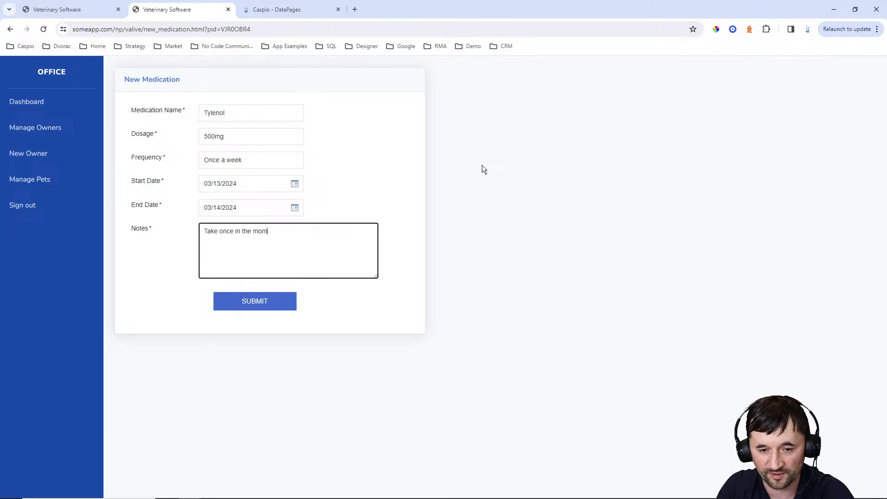
text(ing with food)
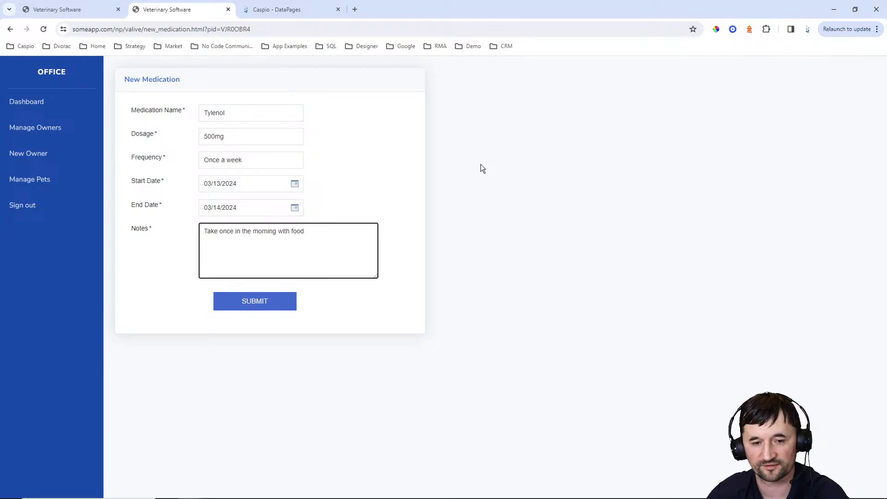
click(277, 303)
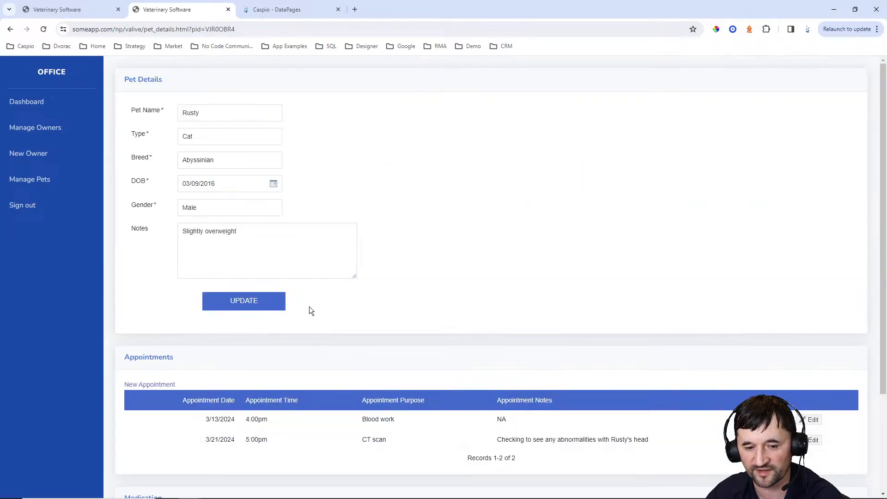
Check Rusty's page, browse the owners list and first owner's details, then reopen Rusty
scroll(308, 306, down, 3)
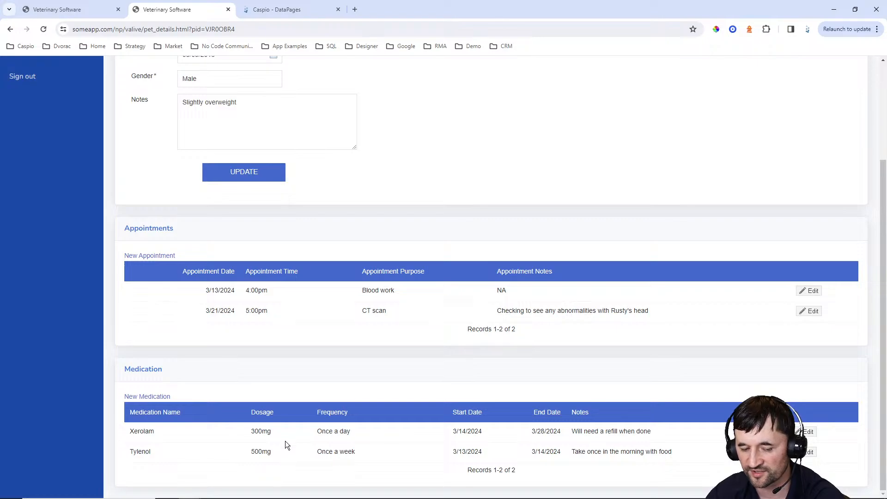
scroll(349, 379, up, 3)
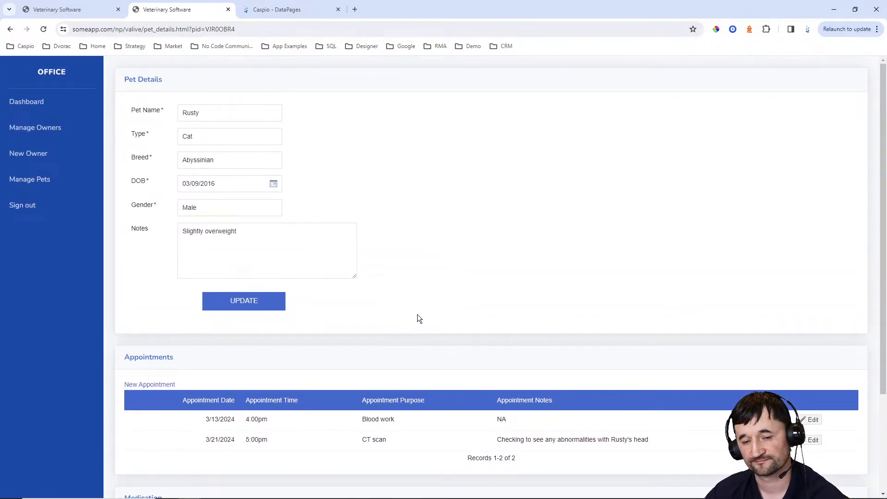
click(47, 134)
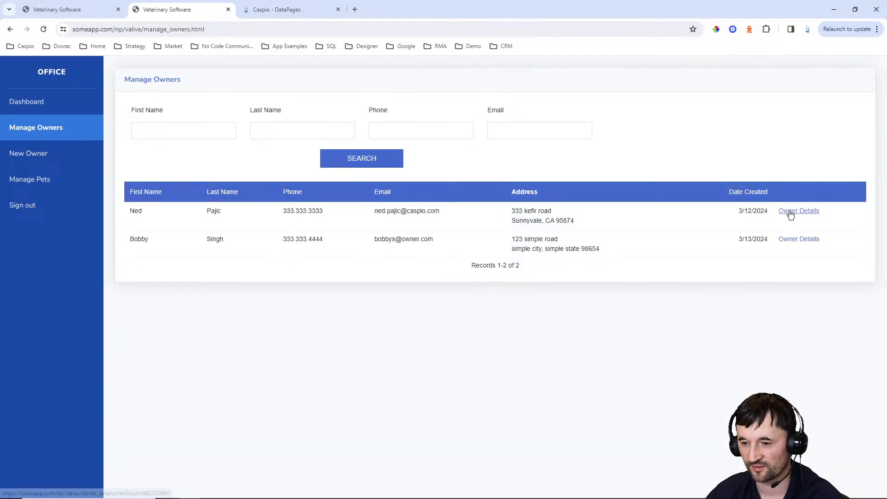
click(791, 212)
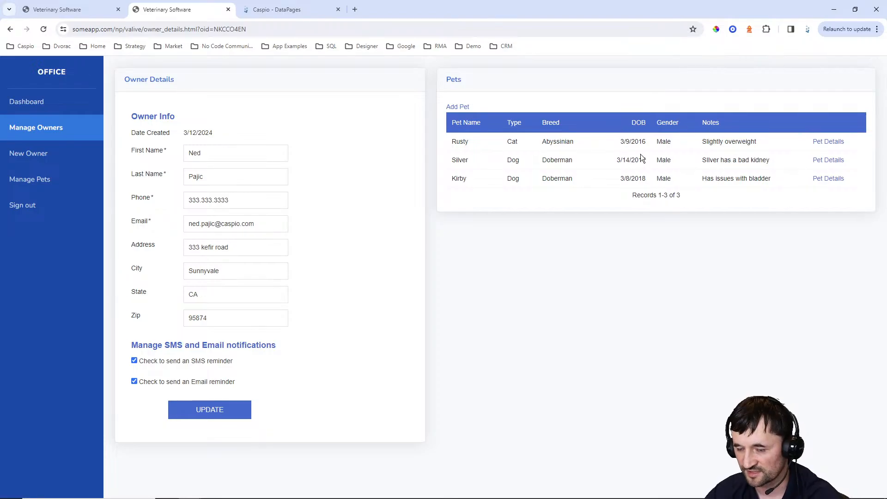
click(459, 106)
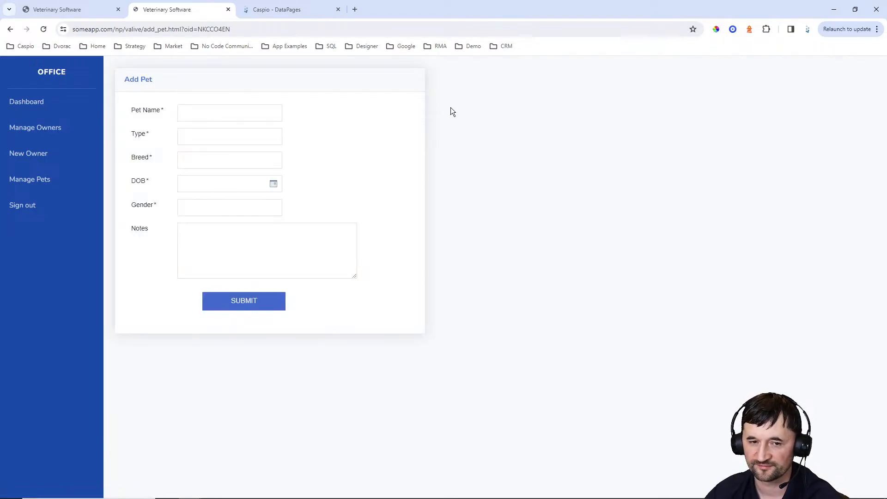
click(11, 29)
click(831, 143)
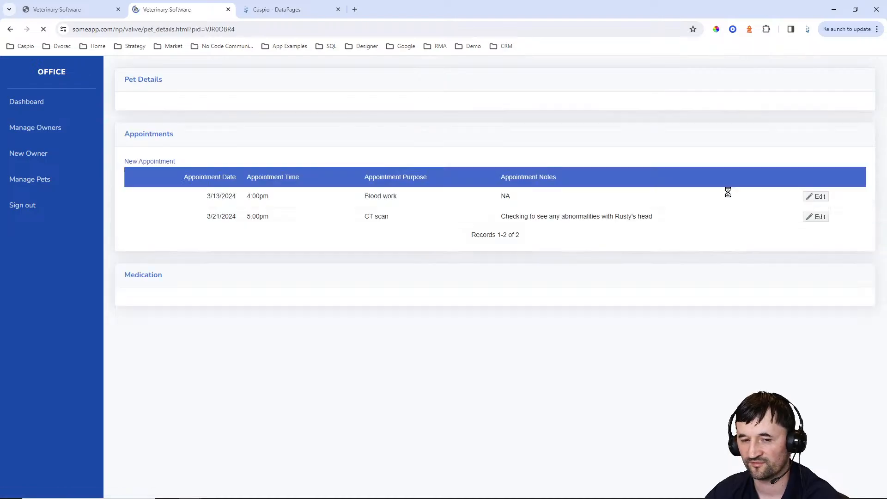
Review Rusty's appointments and medications, including Tylenol, then return to Caspio's DataPages list
scroll(421, 152, down, 3)
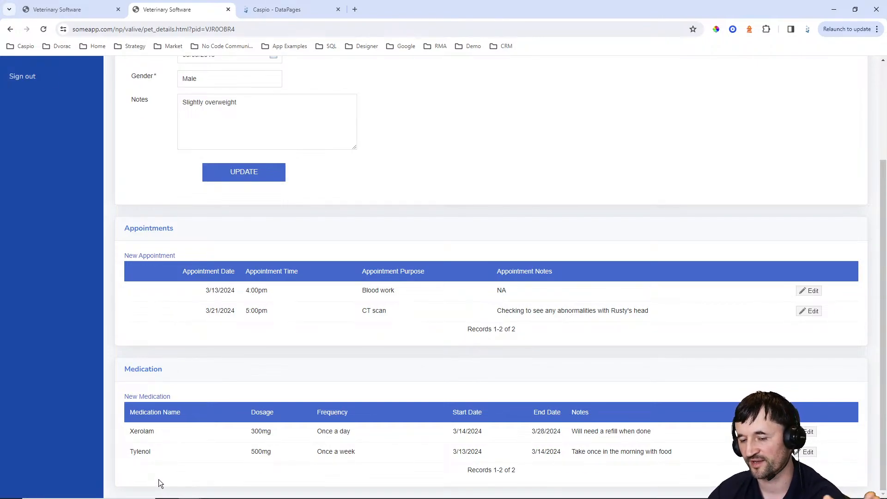
scroll(317, 331, up, 3)
scroll(445, 262, down, 3)
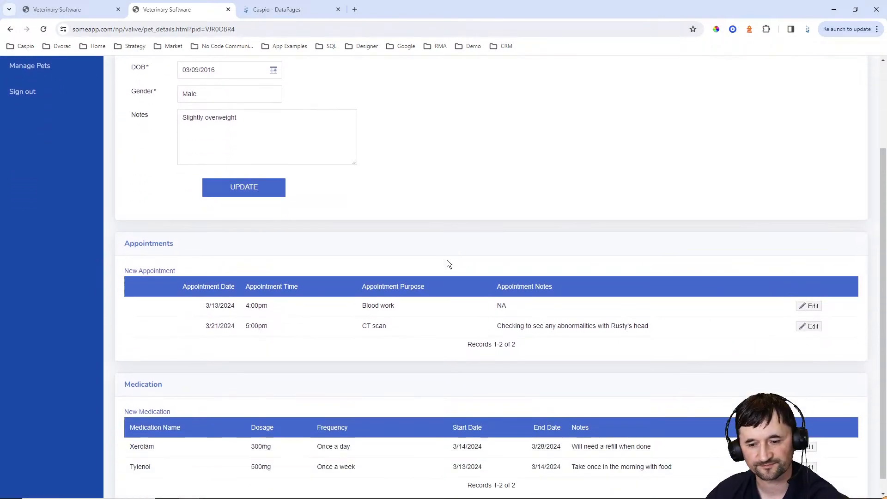
scroll(446, 263, up, 3)
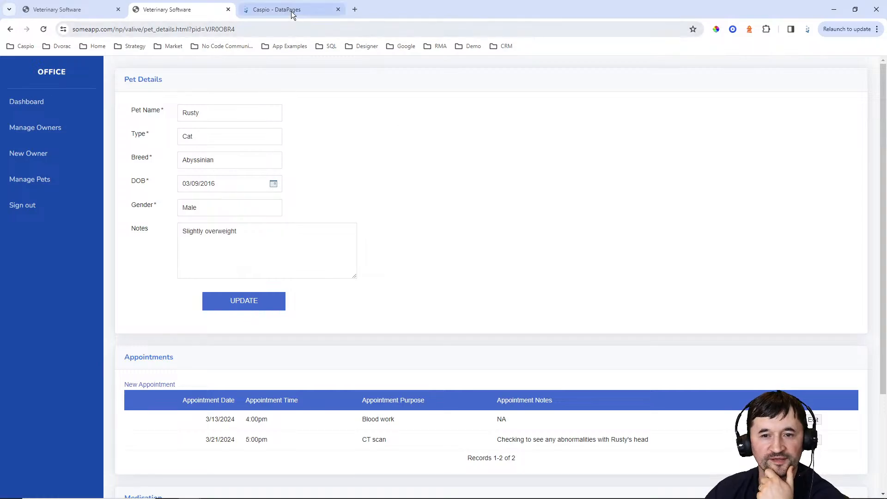
click(293, 14)
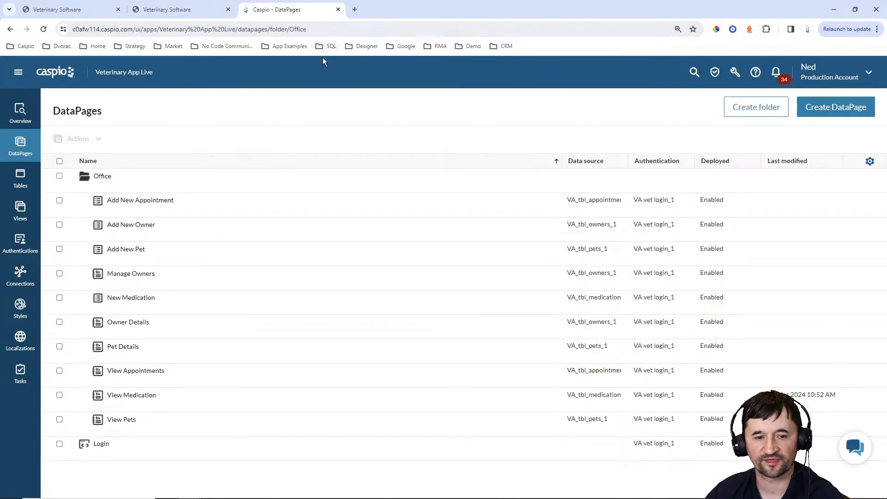
Create a new task, trying a daily schedule but cancelling it to keep the task on demand
click(21, 374)
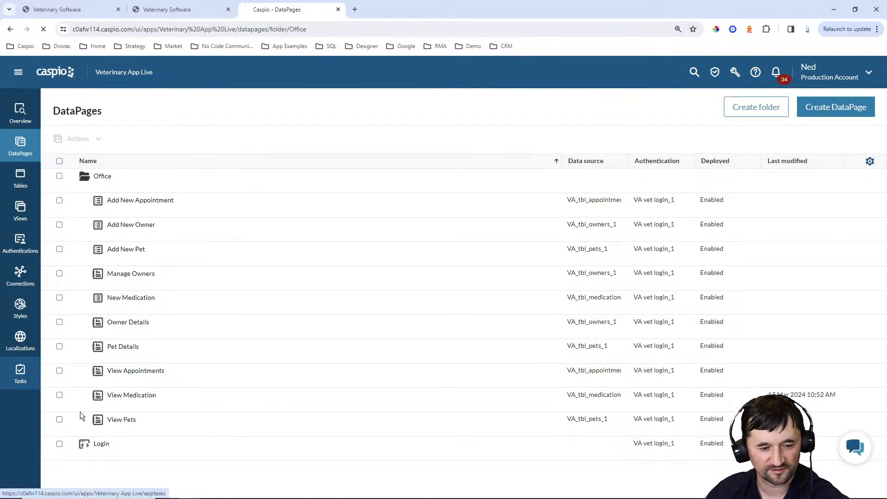
click(845, 106)
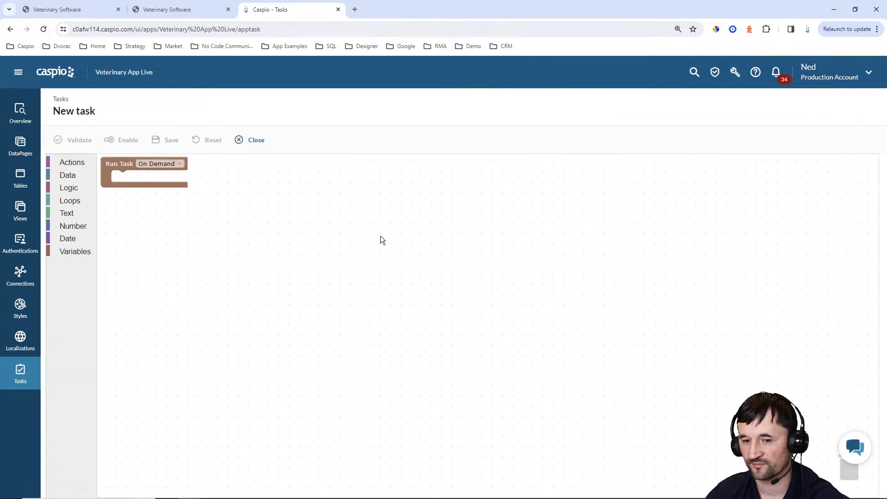
click(151, 164)
click(154, 182)
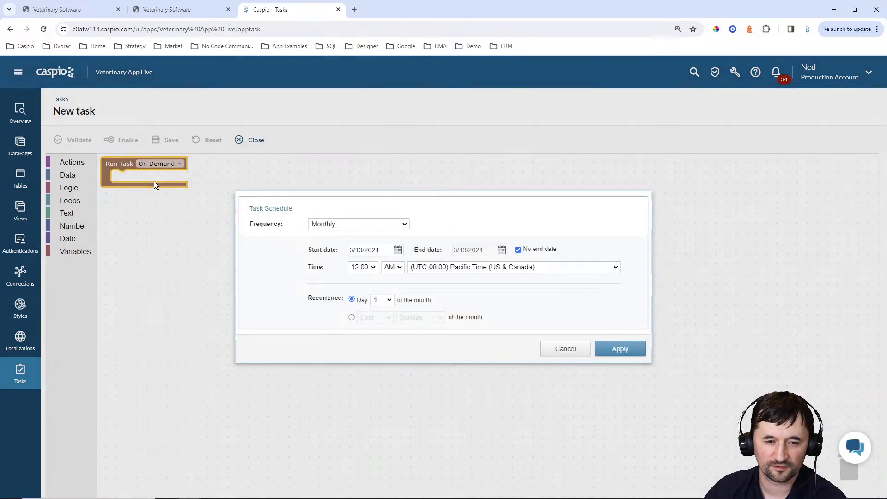
click(374, 227)
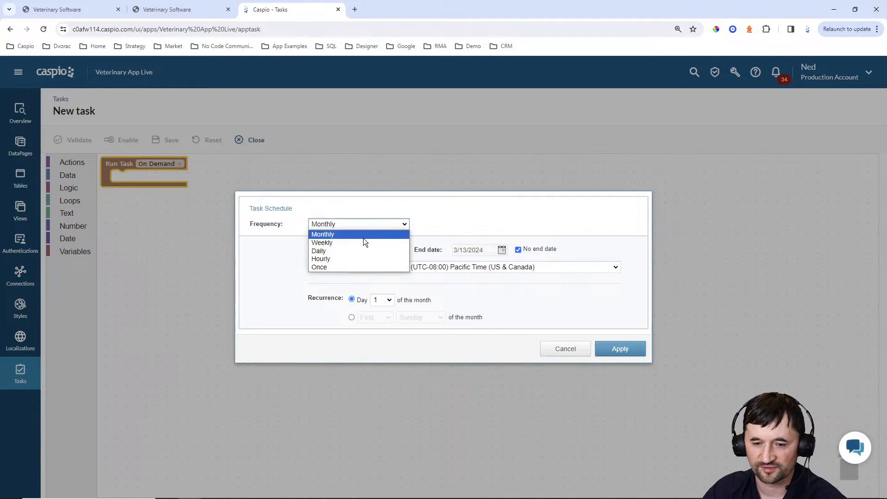
click(344, 250)
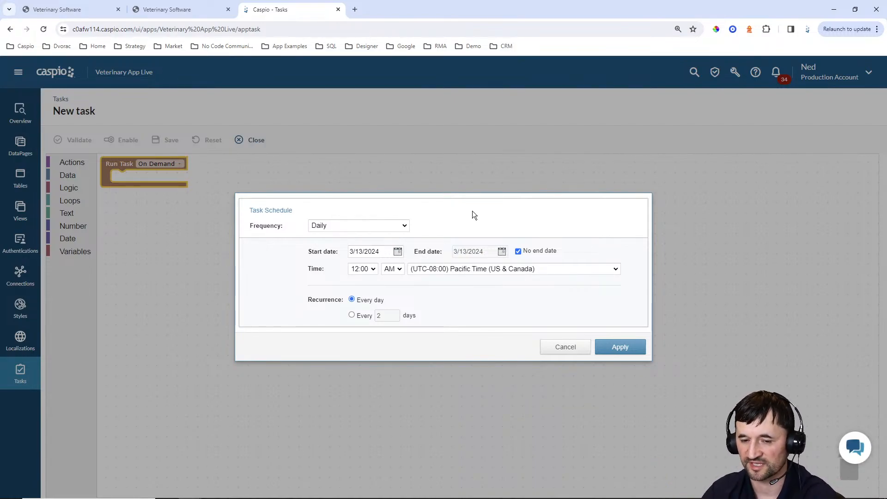
click(367, 225)
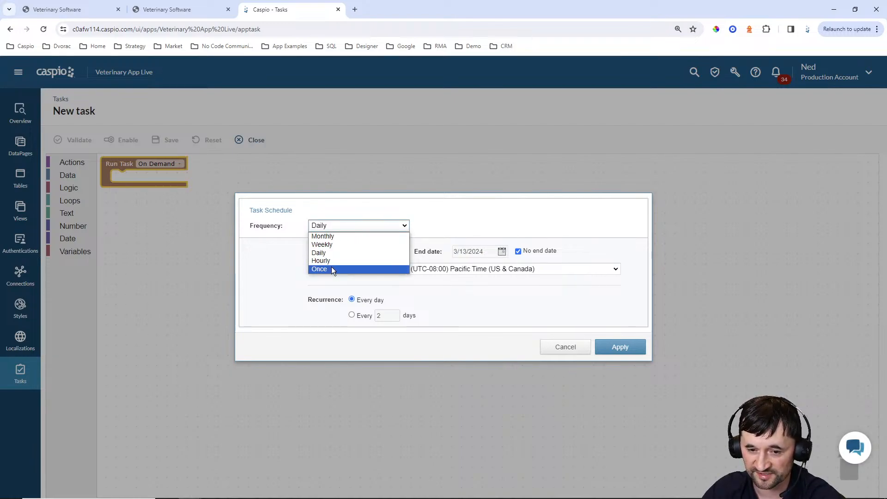
click(563, 350)
click(163, 165)
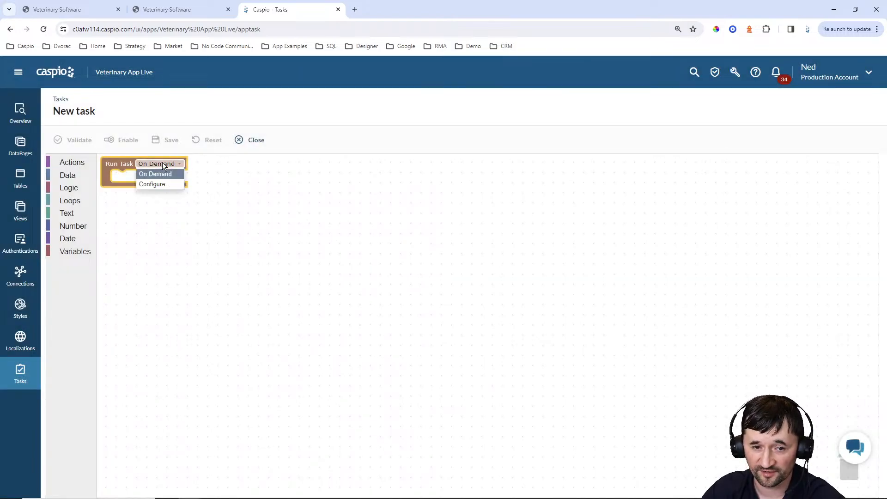
click(242, 176)
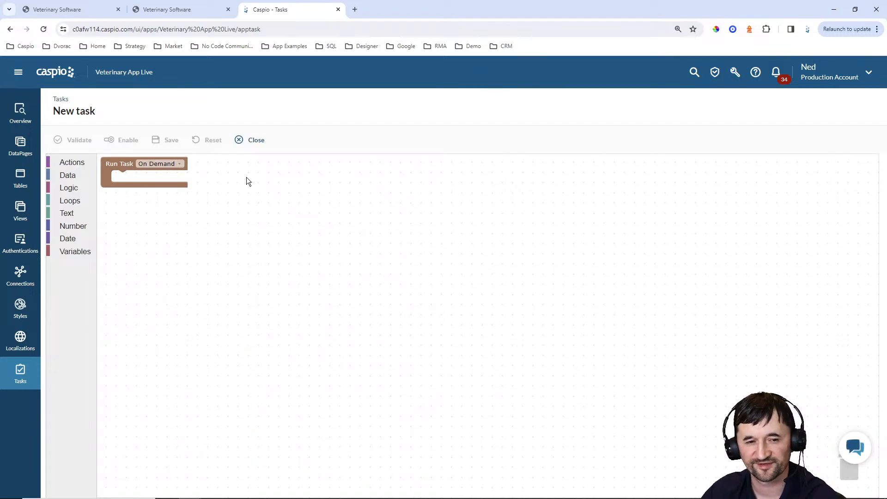
Add a Send Email block and a Send SMS block below it to the task
click(72, 162)
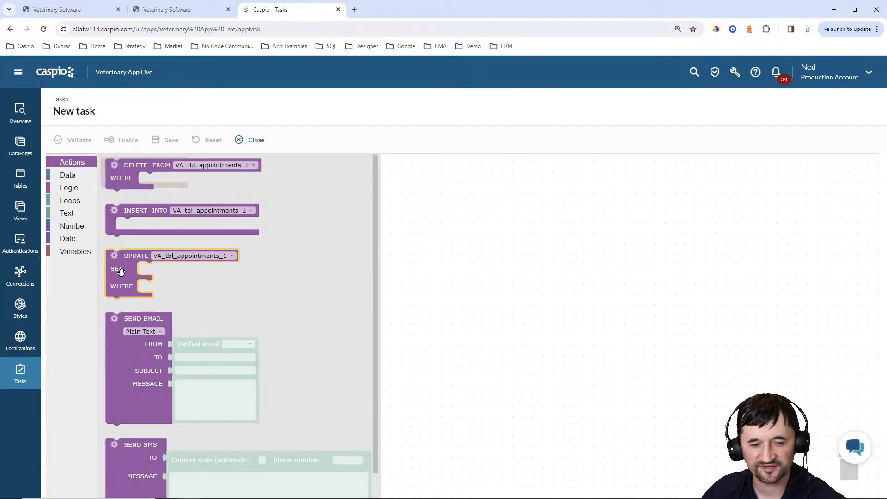
drag(126, 318, 139, 184)
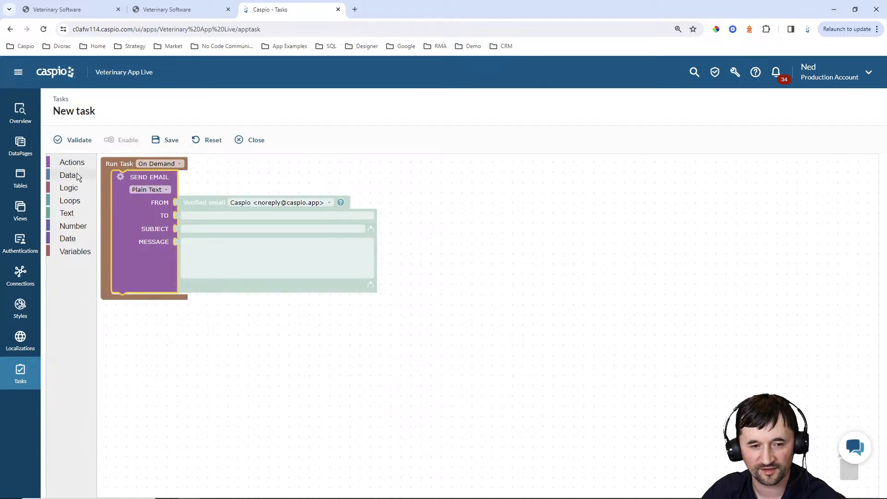
click(72, 162)
drag(136, 445, 140, 301)
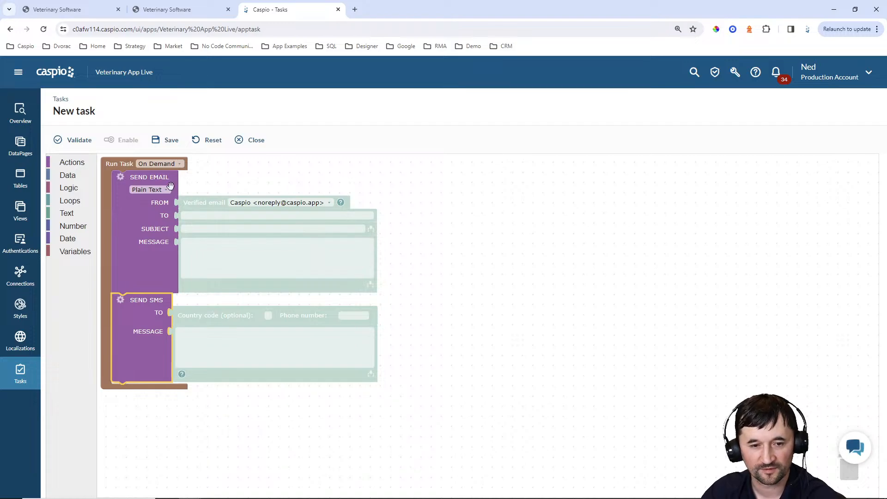
click(318, 181)
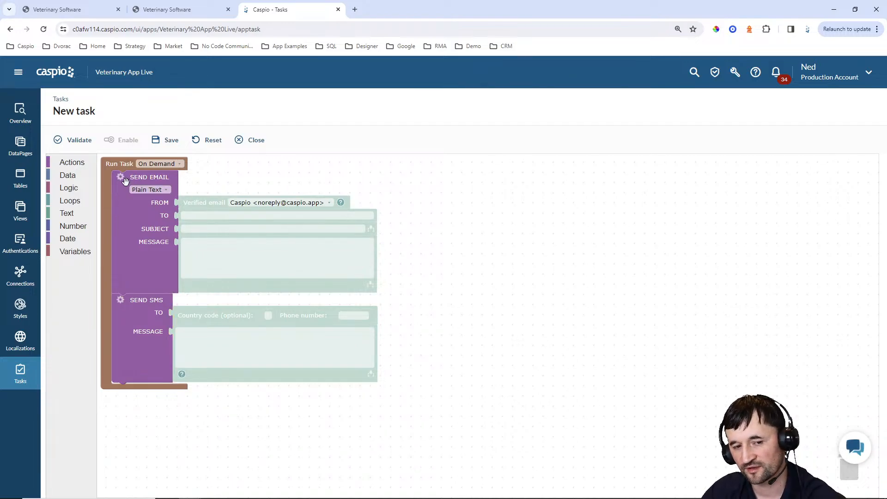
click(121, 177)
Give the Send Email block a SELECT query on VA_tbl_appointments_1 and access its clause options
click(122, 193)
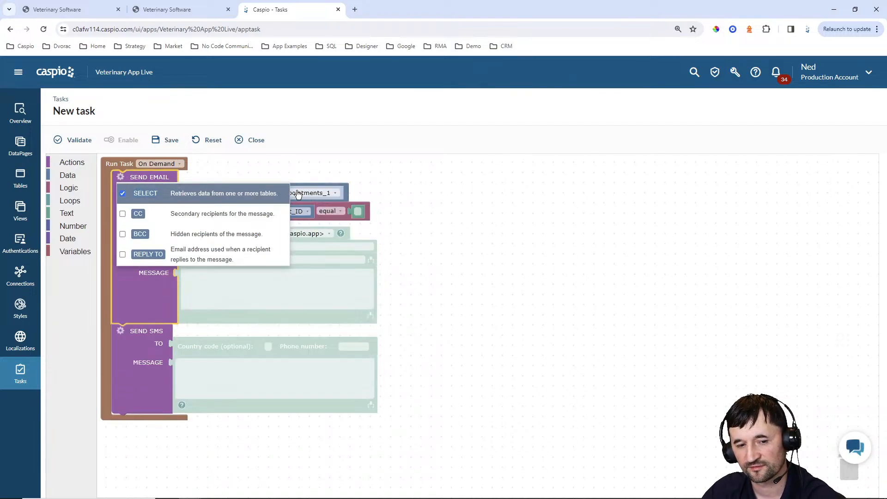
click(341, 170)
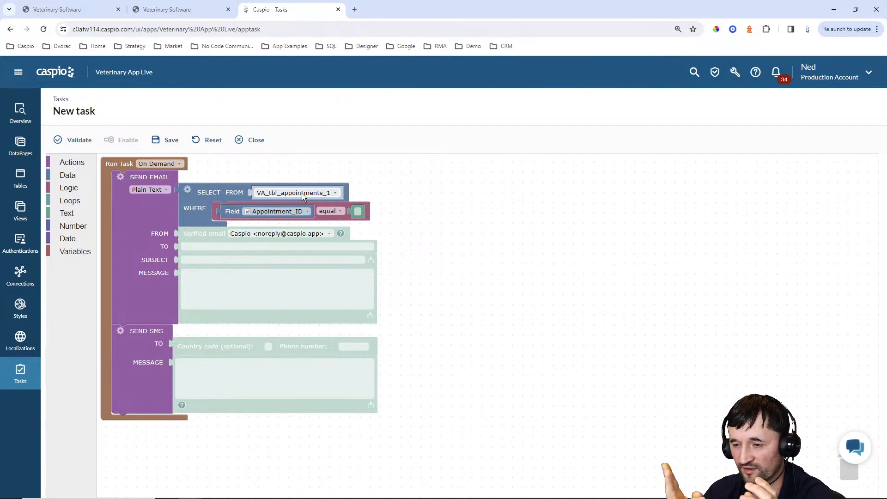
click(188, 189)
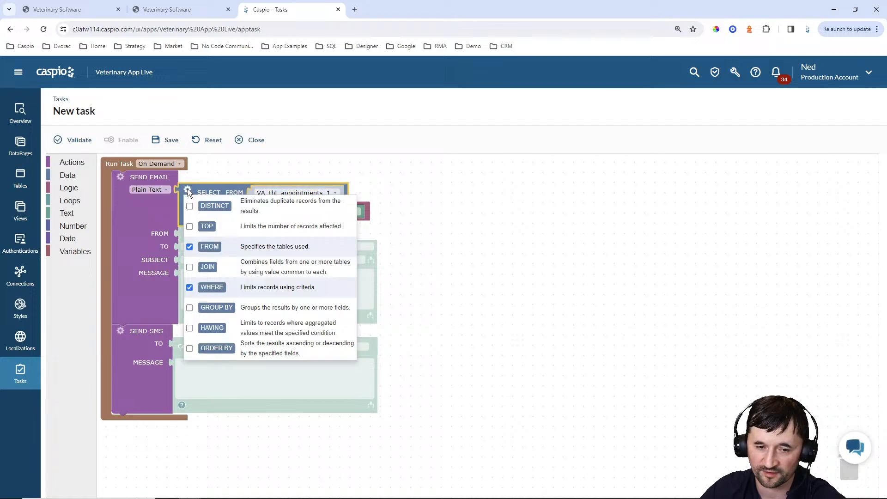
Add an INNER JOIN clause on the VA_tbl_pets_1 table
click(189, 268)
click(482, 162)
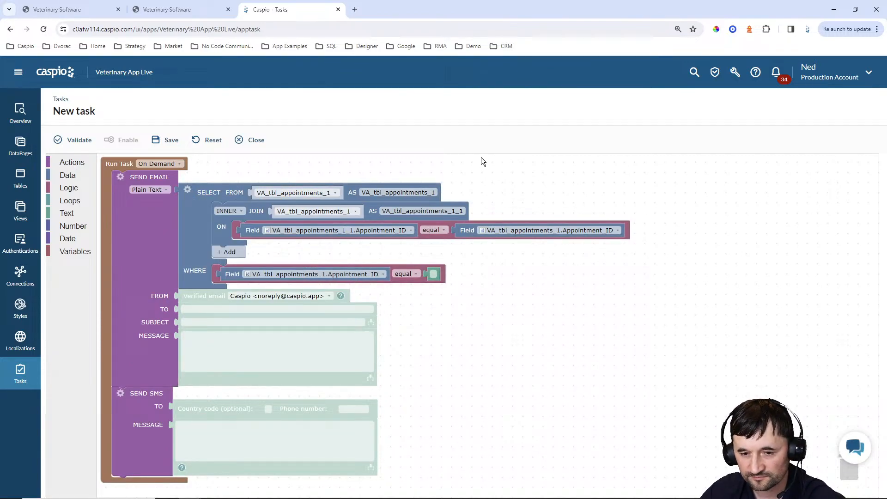
click(334, 213)
click(336, 211)
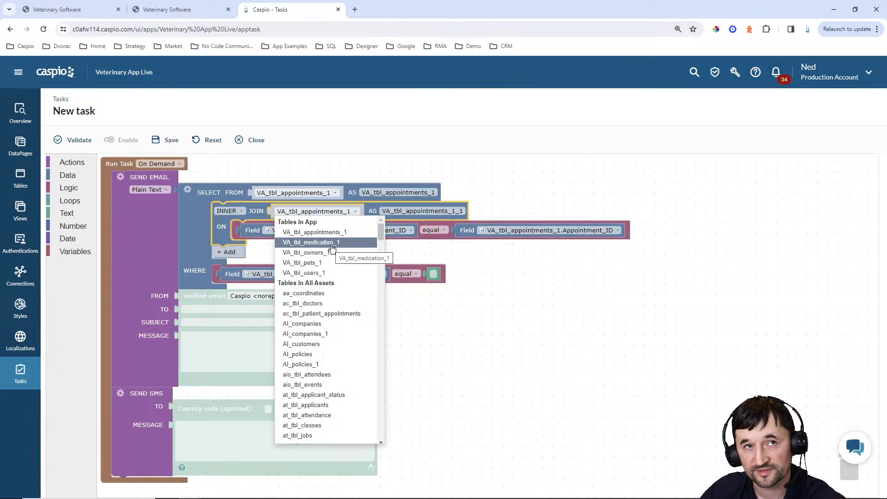
click(319, 263)
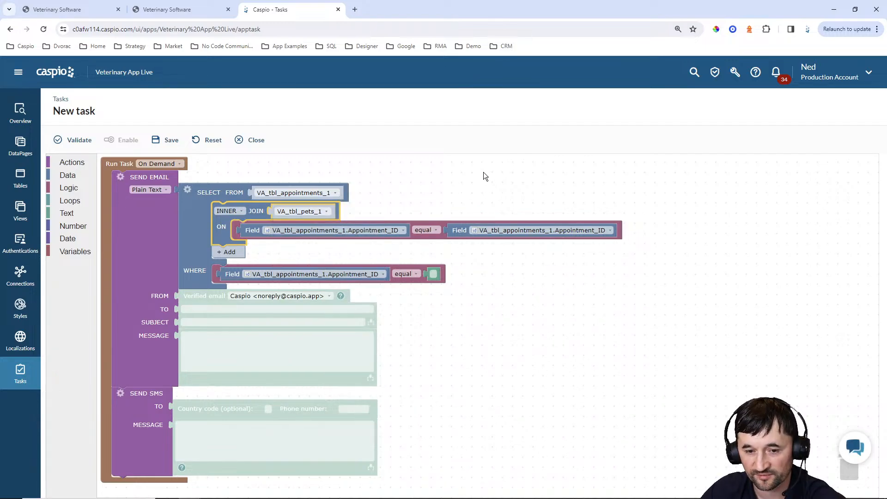
Join on VA_tbl_pets_1.Pet_ID equal VA_tbl_appointments_1.Pet_ID, then add a second join
click(393, 231)
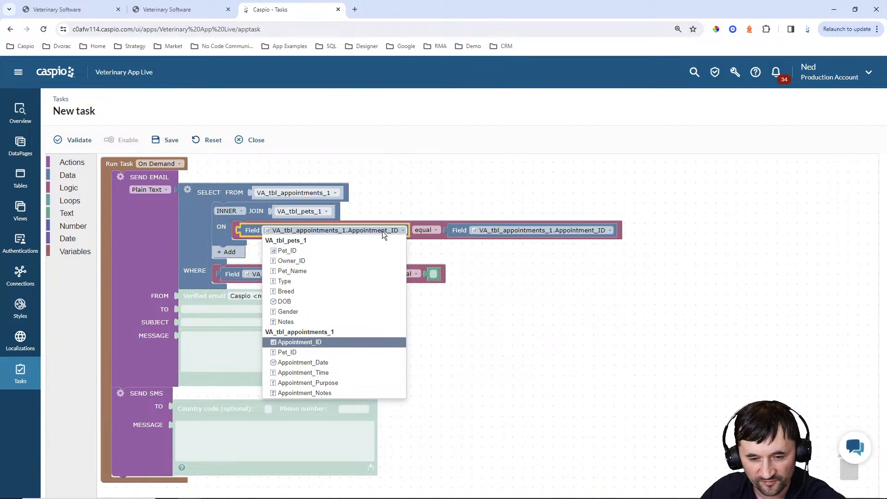
click(346, 251)
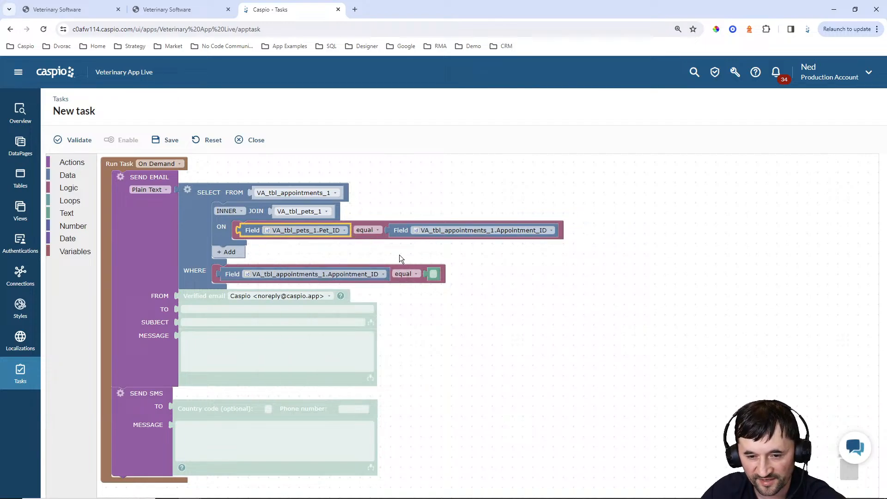
click(475, 233)
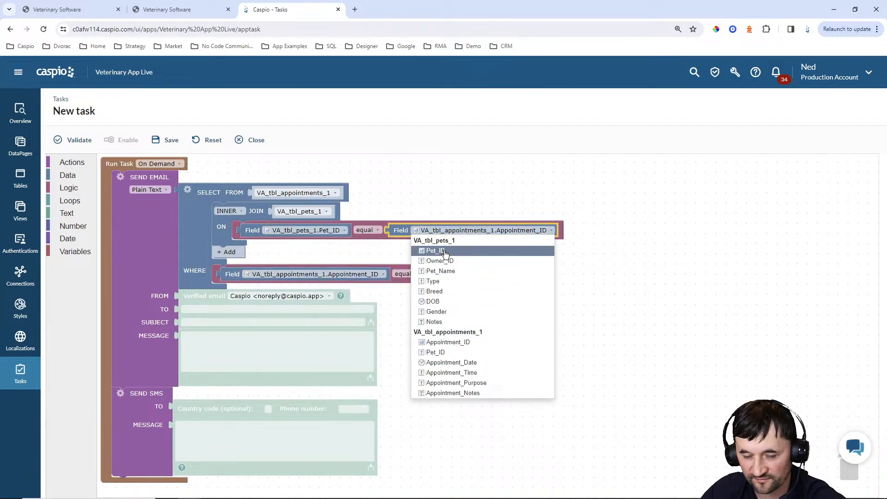
click(445, 250)
click(462, 229)
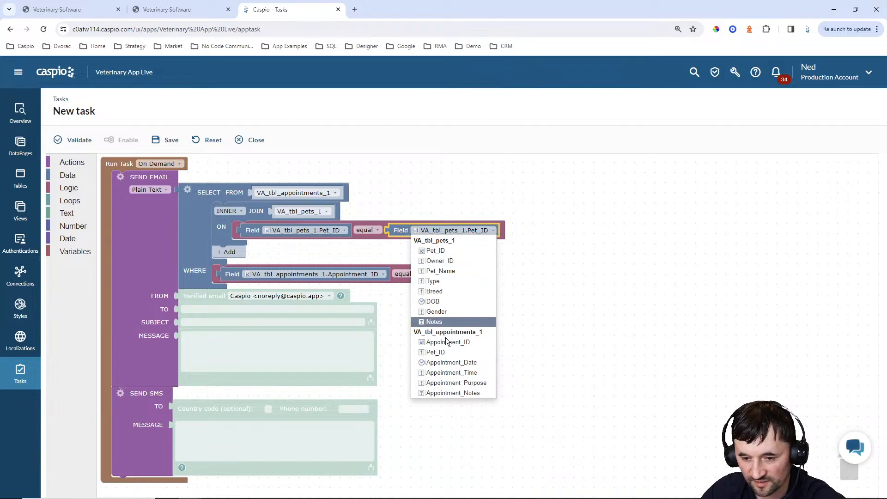
click(436, 352)
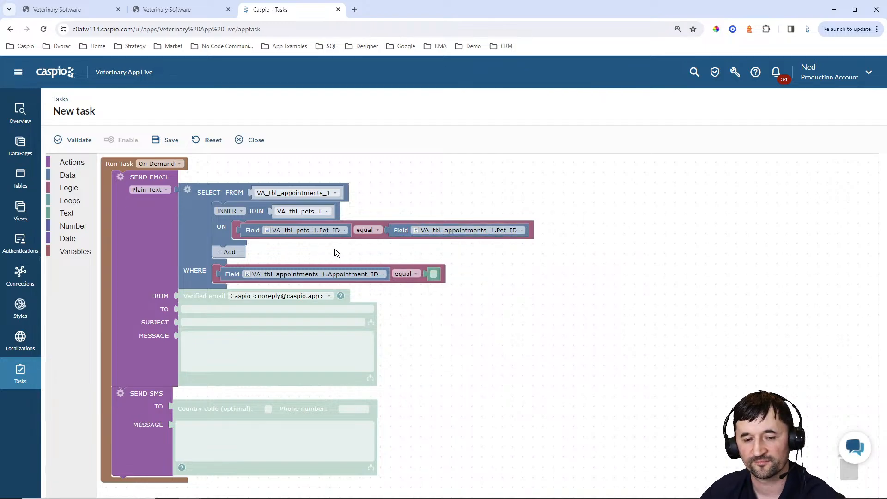
click(226, 251)
Join VA_tbl_owners_1 where VA_tbl_pets_1.Owner_ID equals VA_tbl_owners_1.Owner_ID
click(308, 257)
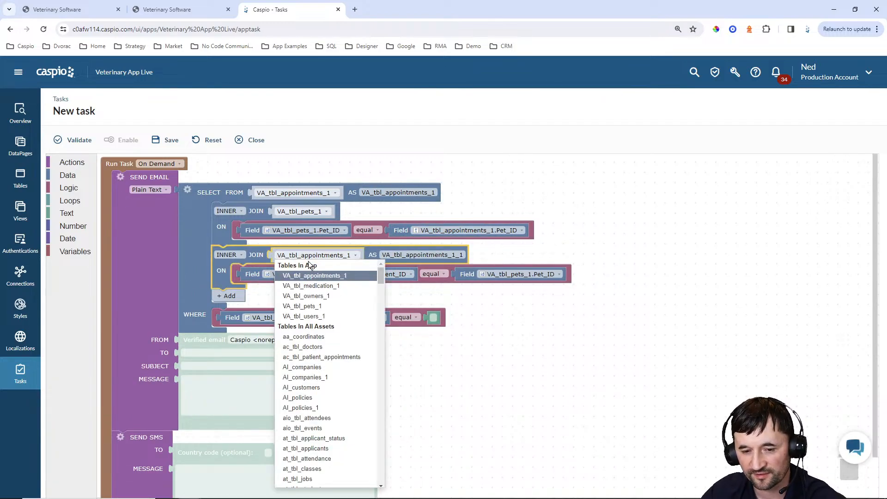
click(317, 296)
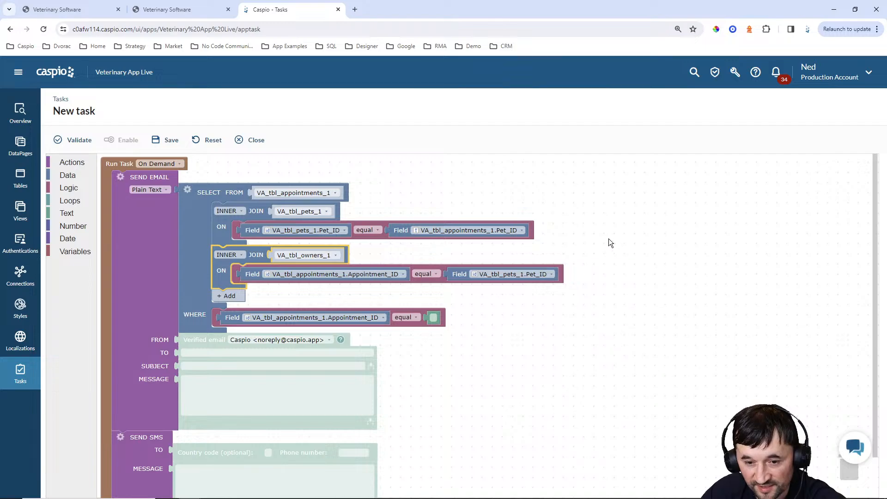
click(401, 273)
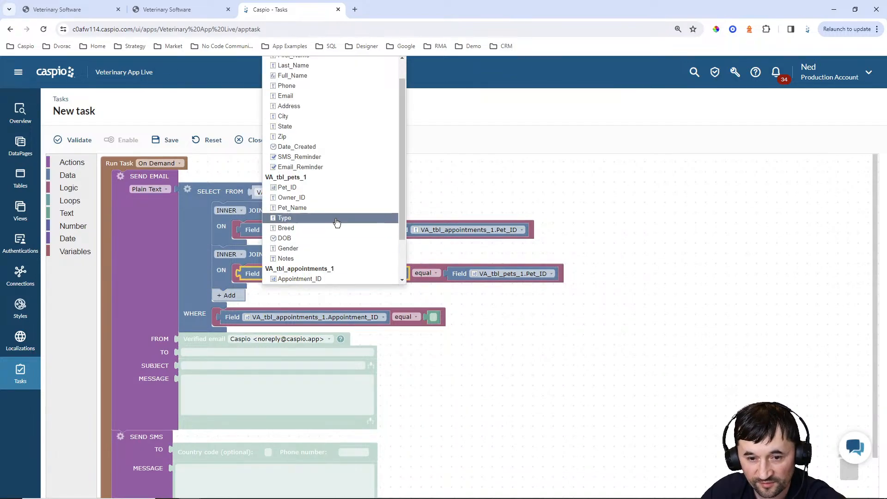
click(304, 198)
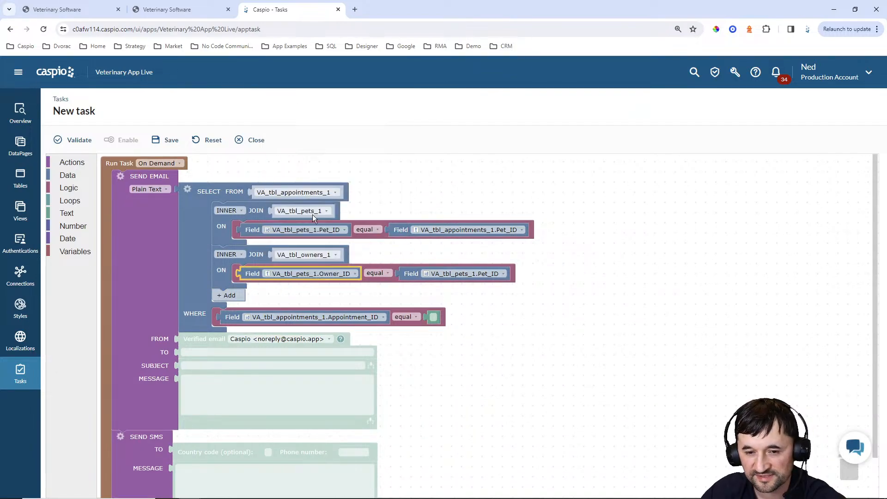
click(468, 272)
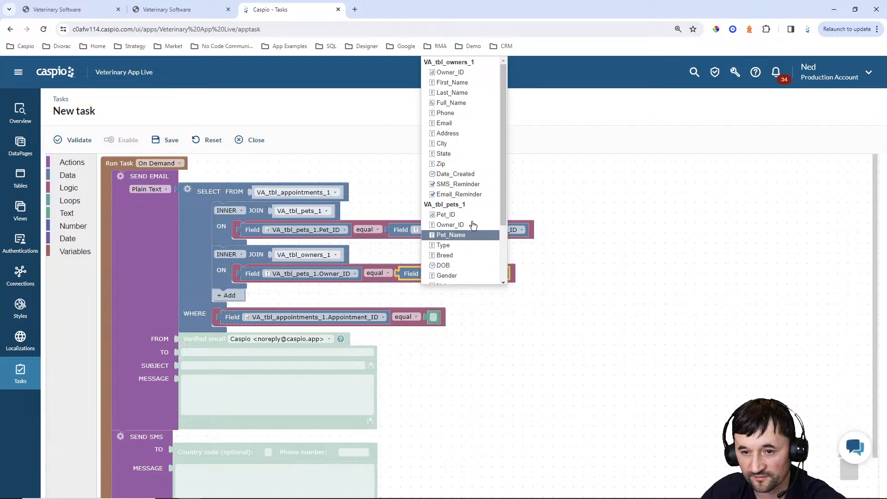
click(449, 72)
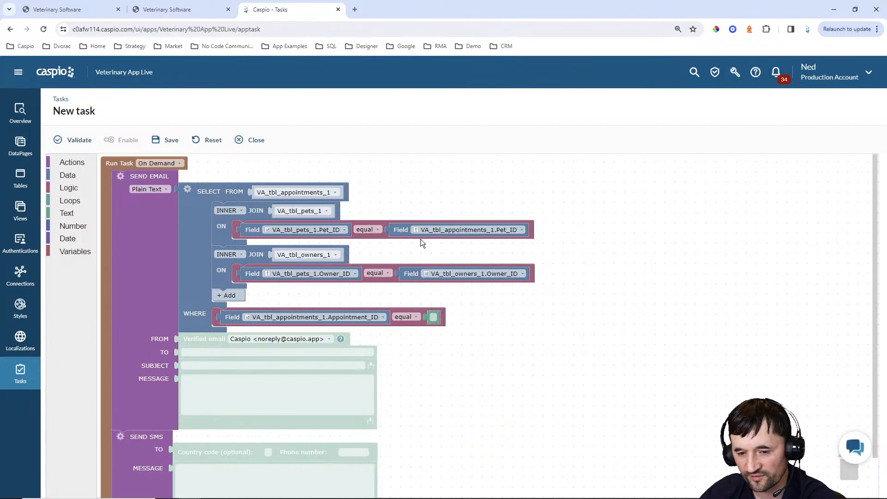
click(524, 275)
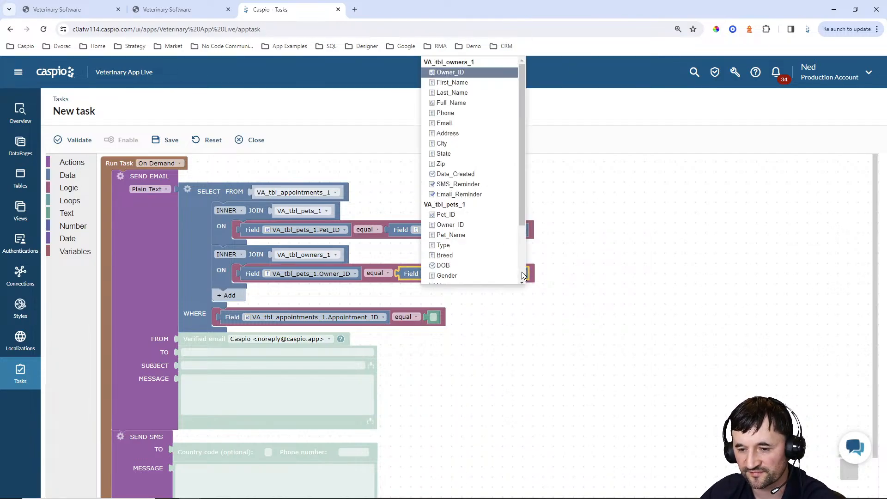
mouse_move(523, 194)
mouse_down()
mouse_move(527, 258)
mouse_move(520, 181)
mouse_up()
click(596, 178)
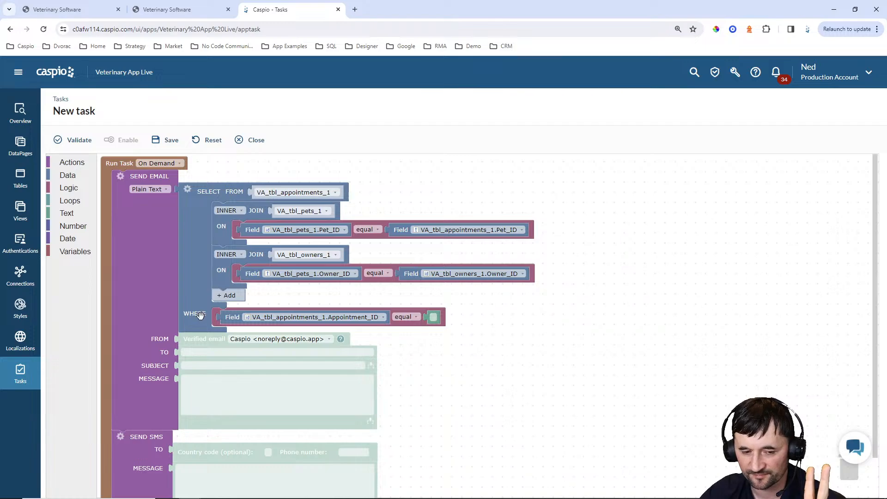
Wrap the WHERE clause in an AND and add an empty equal comparison beneath it
click(69, 176)
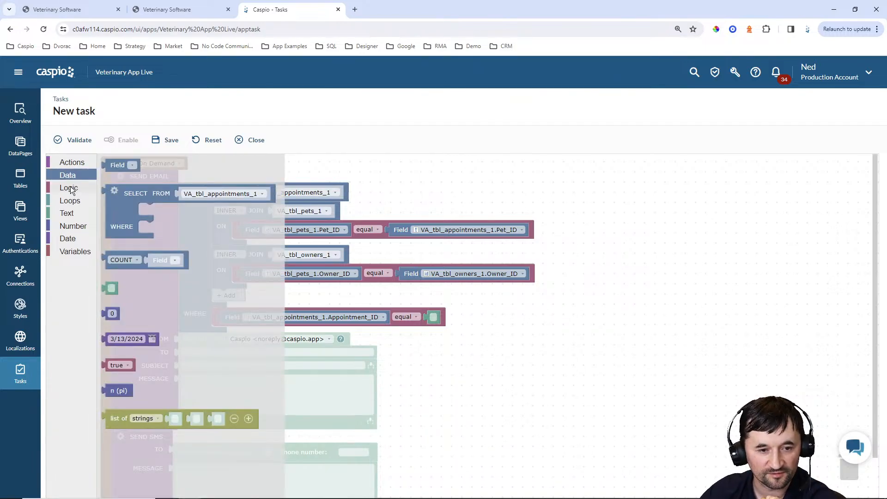
click(69, 188)
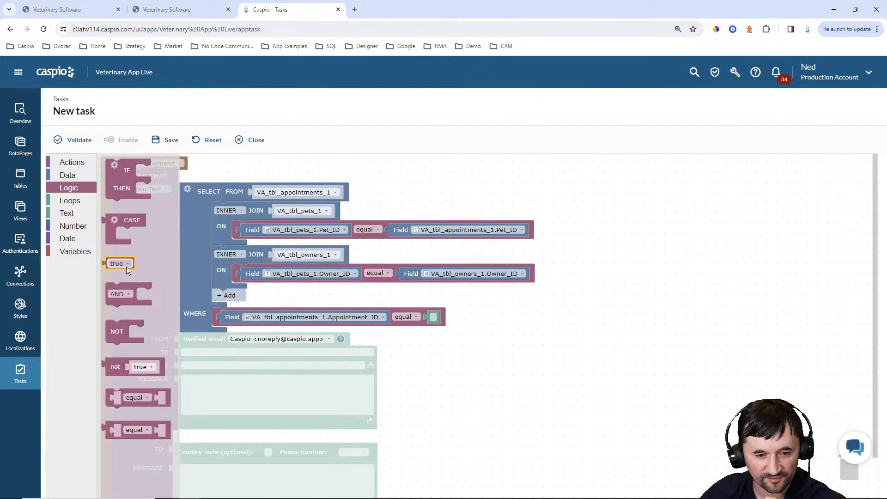
drag(132, 287, 239, 310)
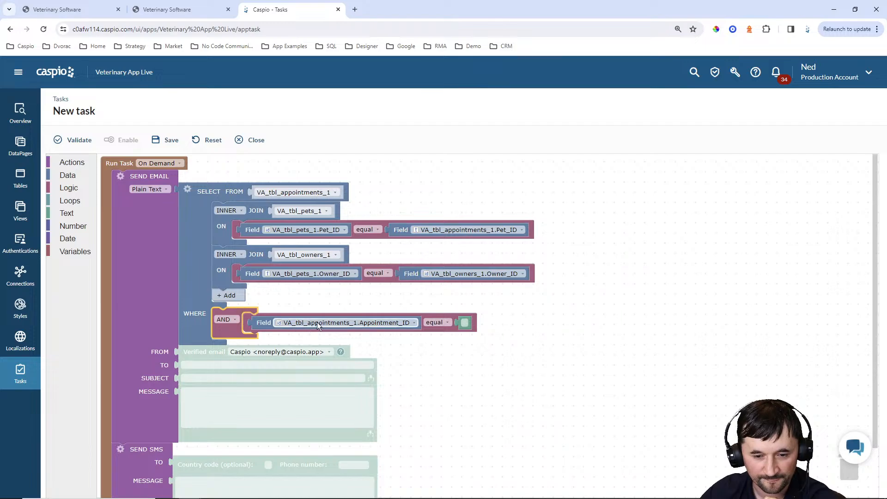
click(70, 186)
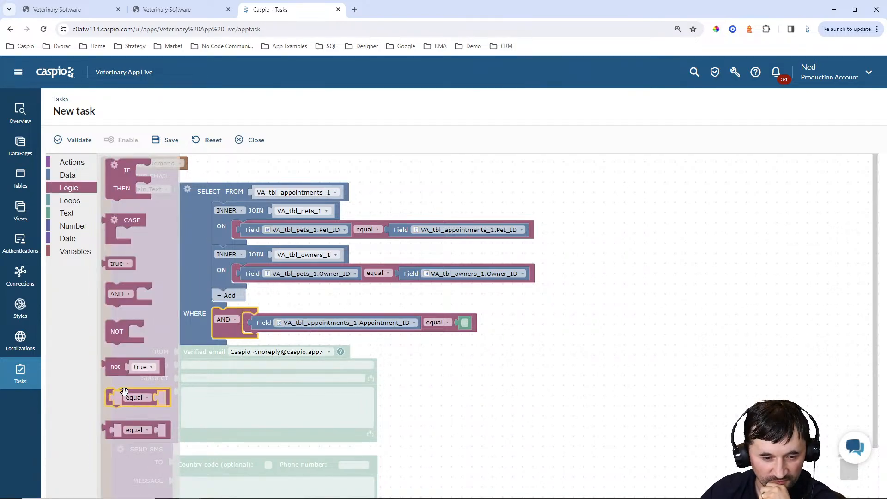
drag(124, 393, 262, 334)
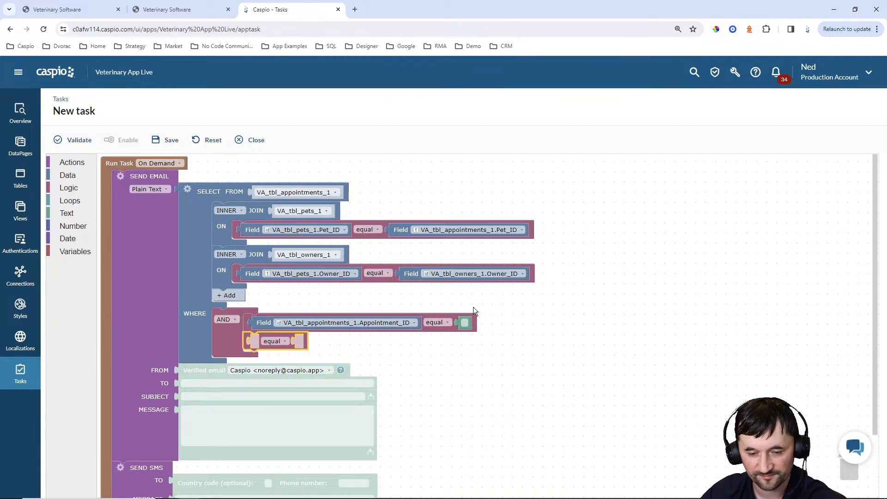
Make the first condition VA_tbl_owners_1.Email_Reminder equal true
click(395, 322)
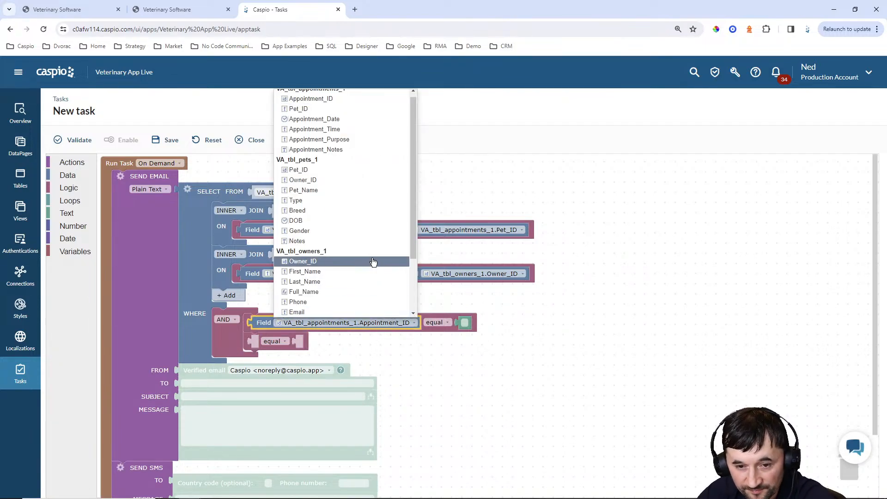
scroll(352, 197, down, 1)
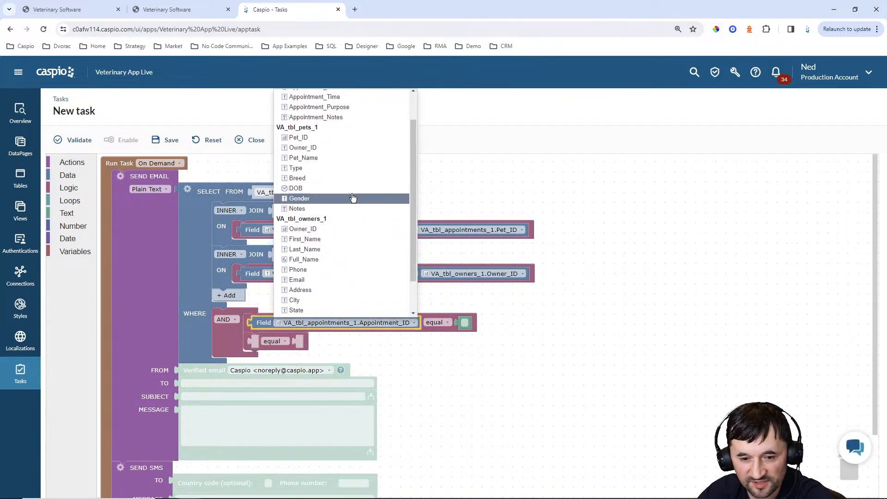
scroll(353, 199, down, 1)
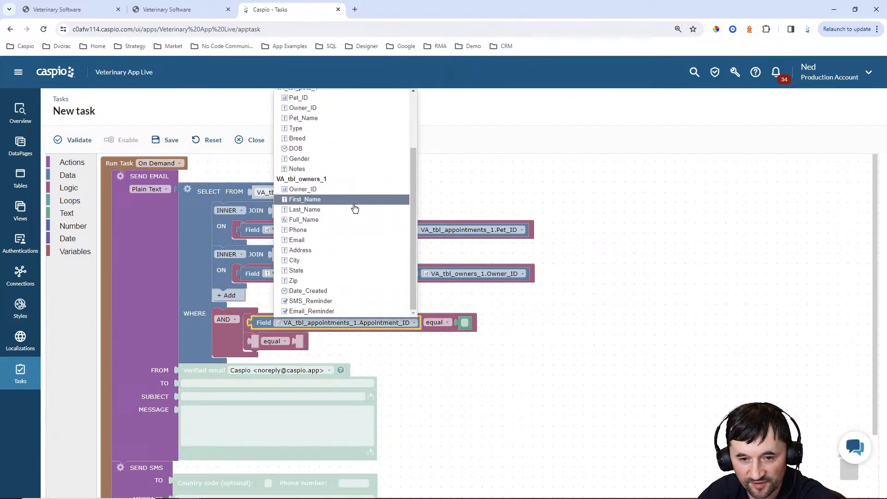
click(319, 312)
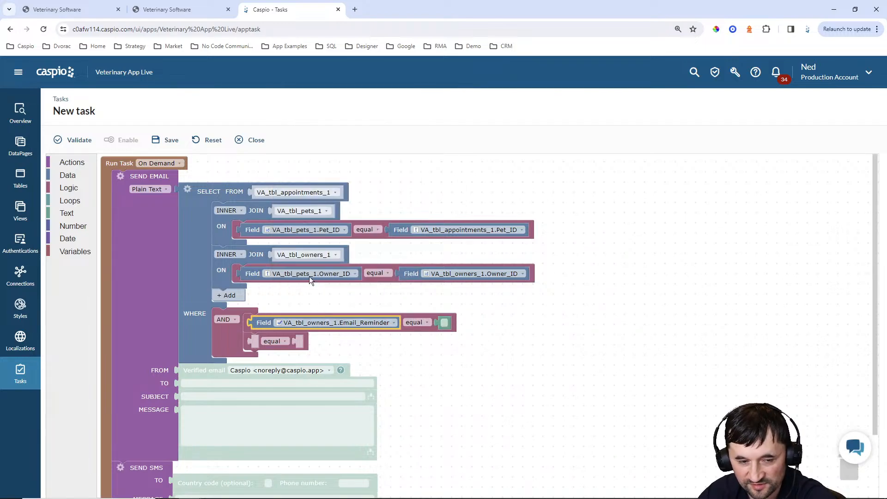
click(67, 176)
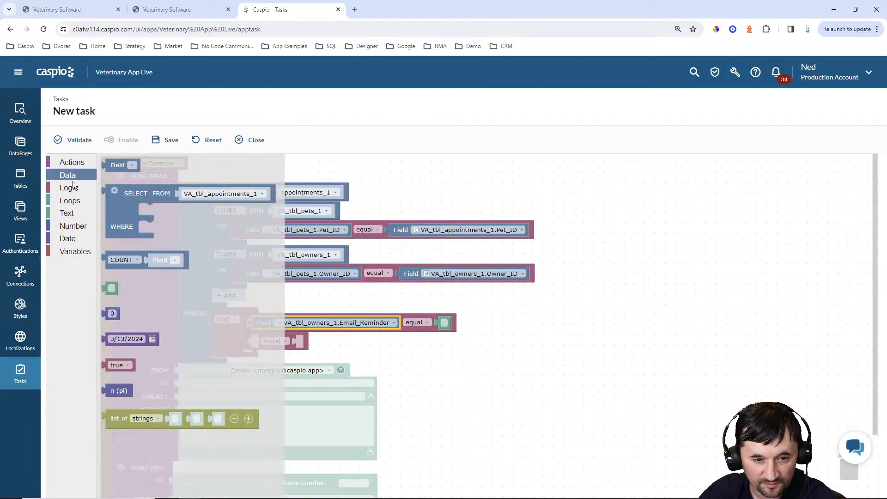
drag(121, 360, 444, 324)
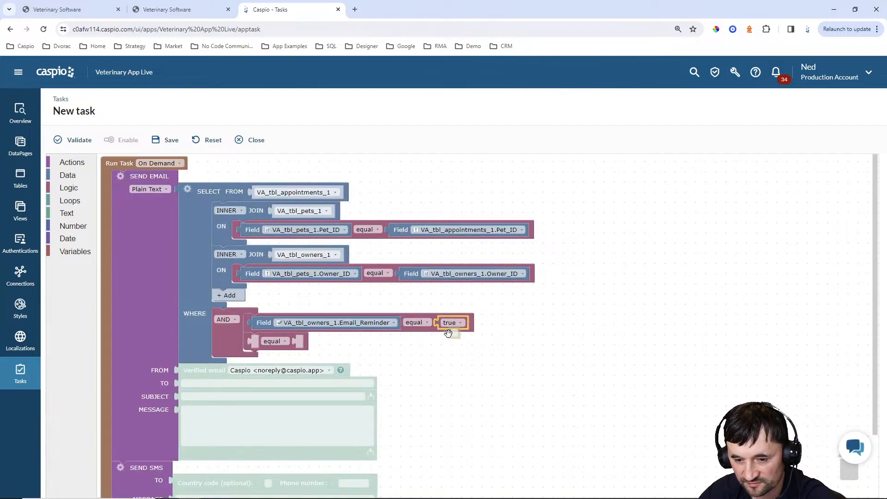
click(465, 343)
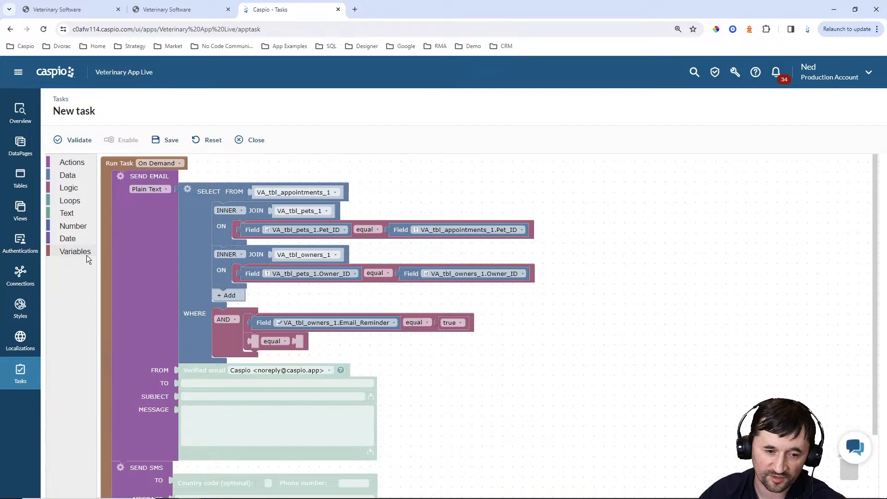
Put a days date-difference block starting from the current timestamp into the second condition
click(65, 237)
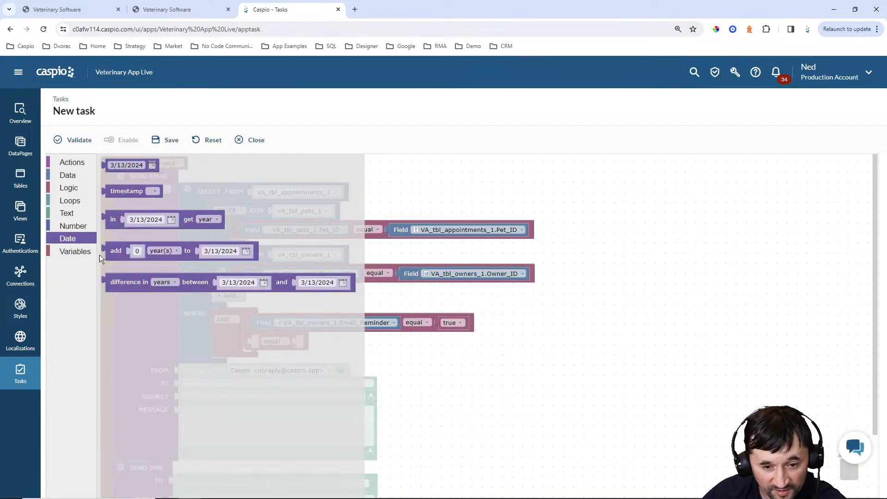
drag(120, 282, 268, 343)
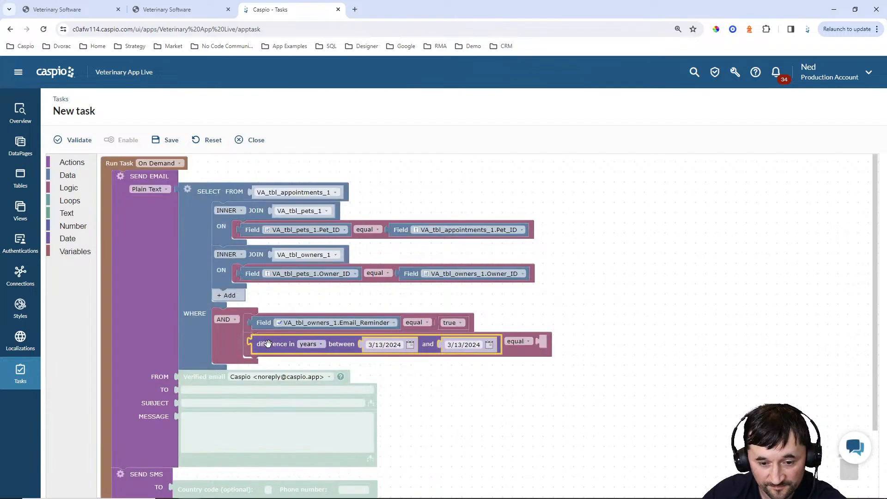
click(309, 344)
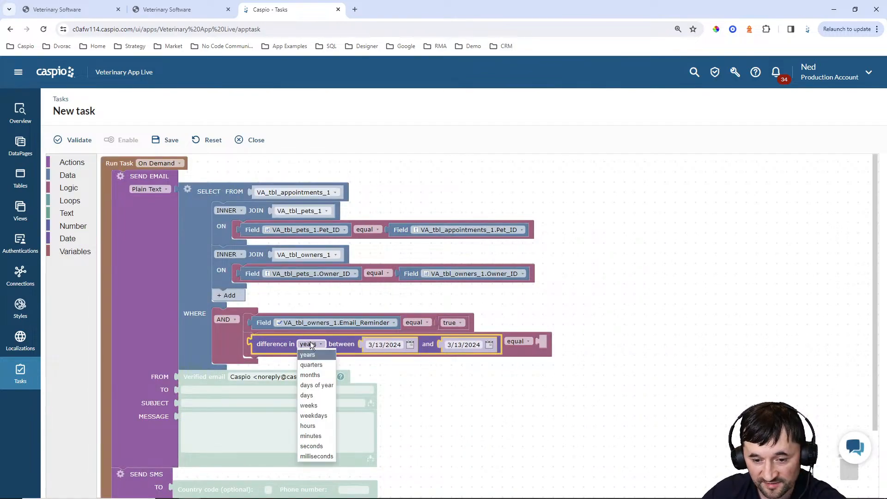
click(308, 395)
click(67, 238)
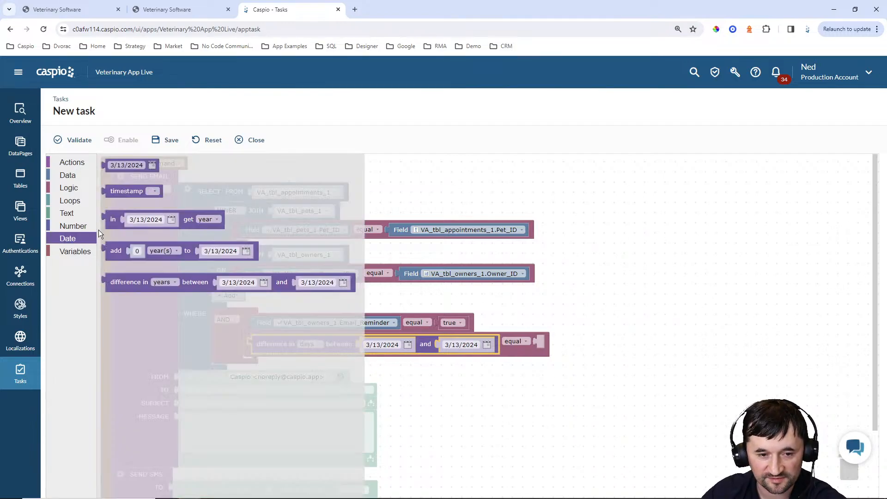
drag(127, 191, 363, 346)
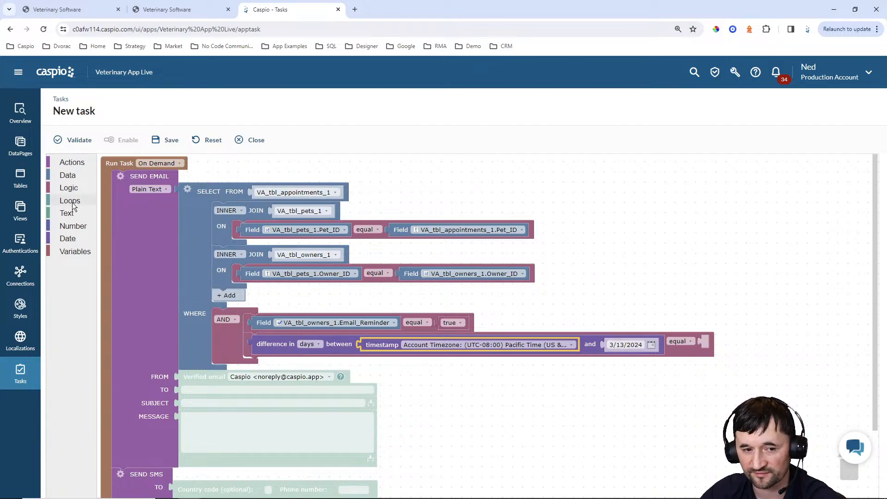
Use VA_tbl_appointments_1.Appointment_Date as the second date and require the difference to equal 1
click(59, 174)
drag(102, 167, 600, 345)
click(727, 345)
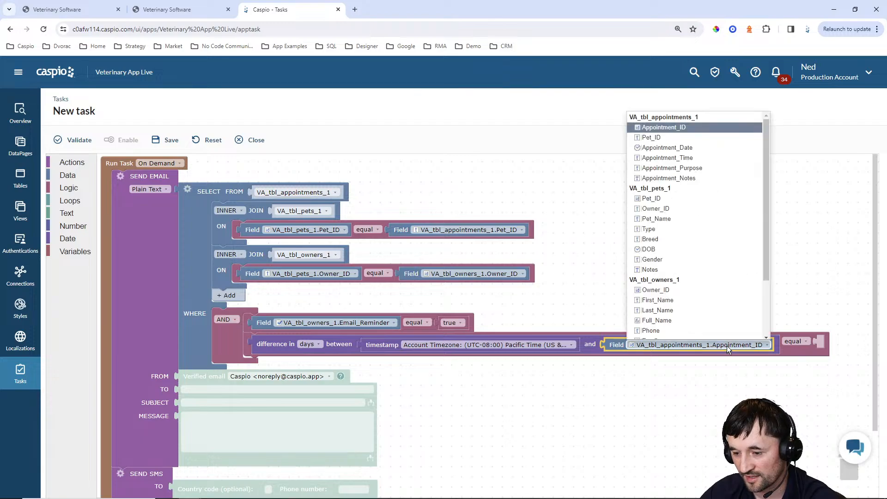
scroll(702, 258, down, 1)
scroll(709, 220, up, 1)
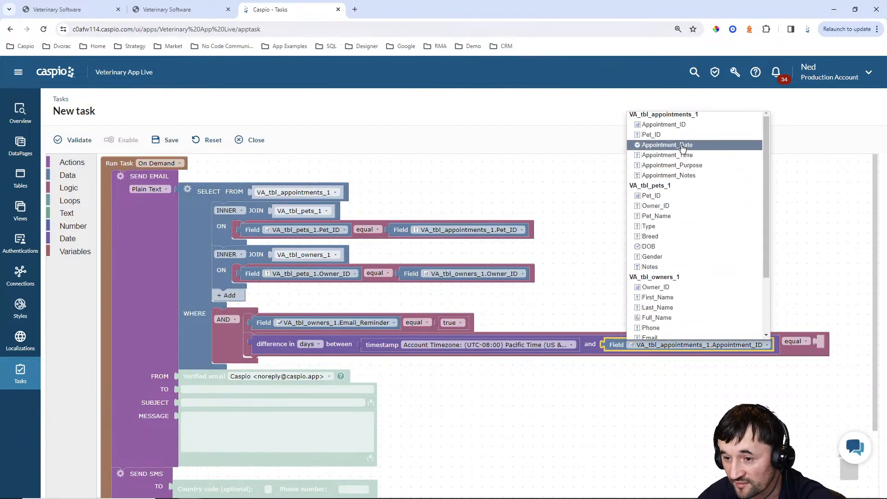
click(669, 144)
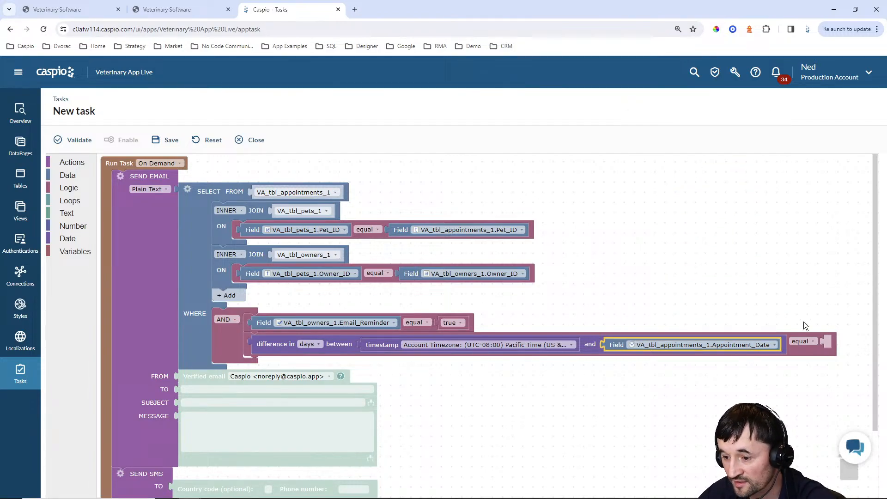
click(68, 175)
drag(105, 316, 835, 341)
text(1)
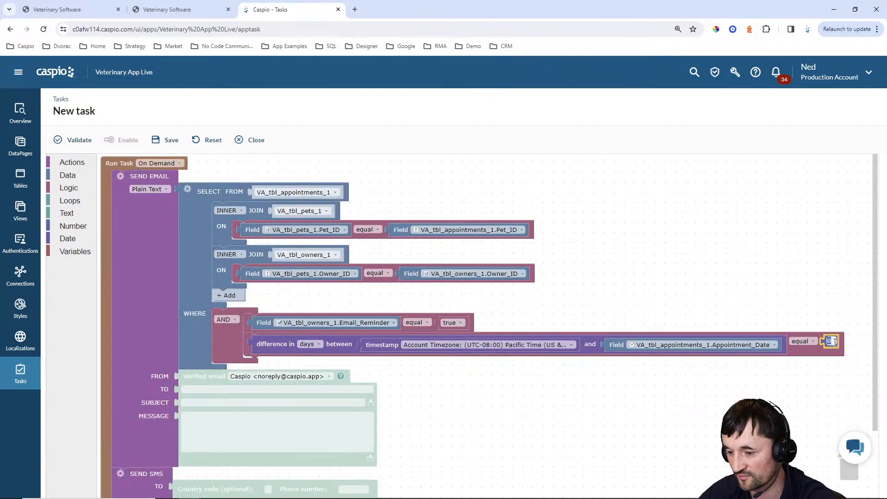
click(658, 395)
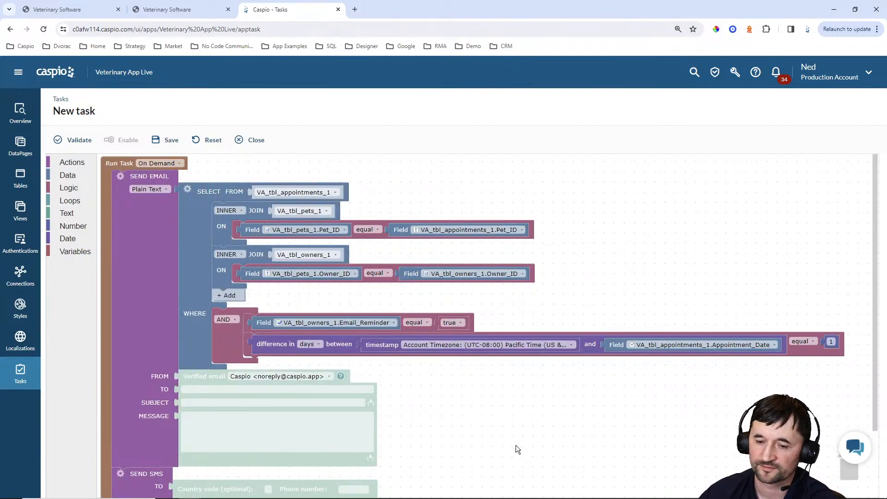
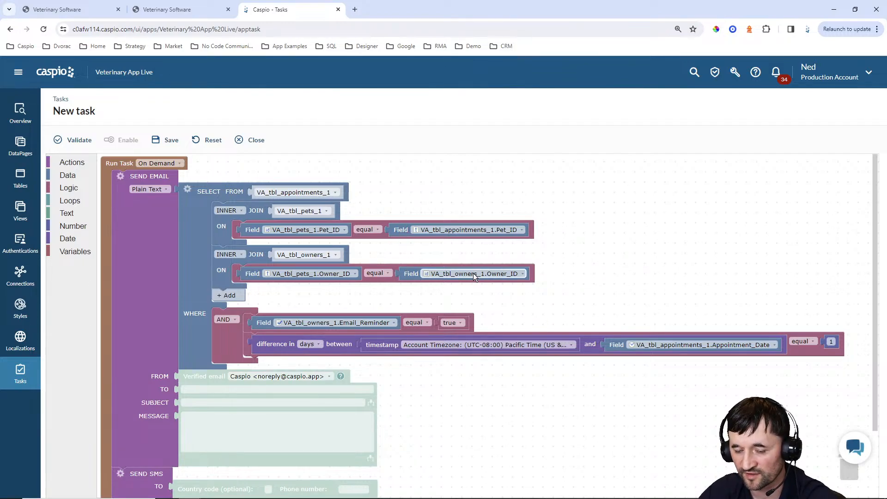
Send the reminder email to VA_tbl_owners_1.Email and begin the subject 'Appointment reminder for'
click(75, 175)
drag(113, 167, 179, 390)
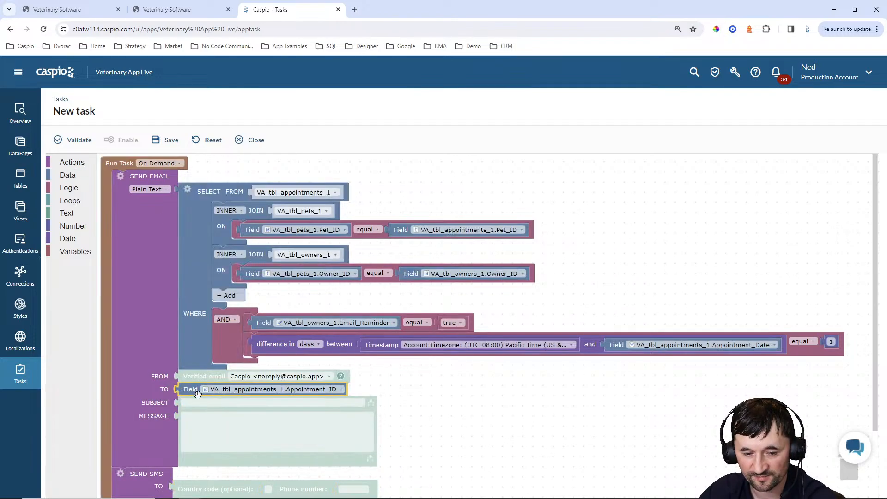
click(250, 387)
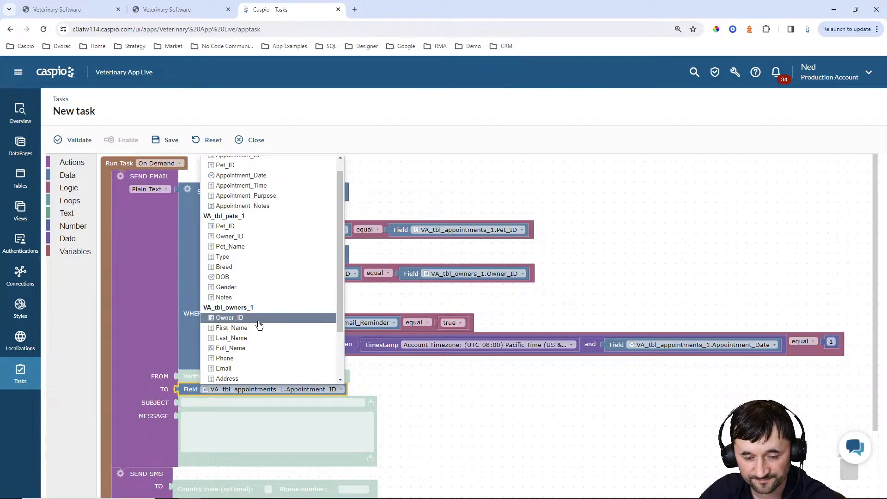
click(228, 368)
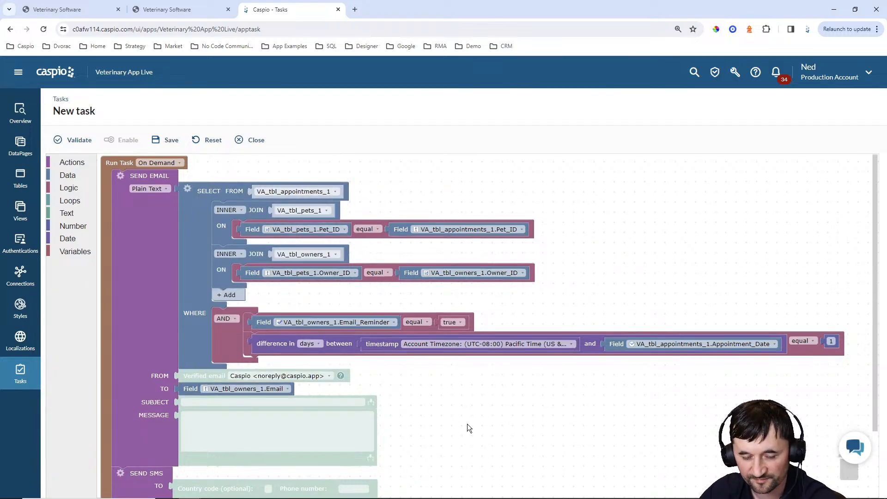
click(196, 402)
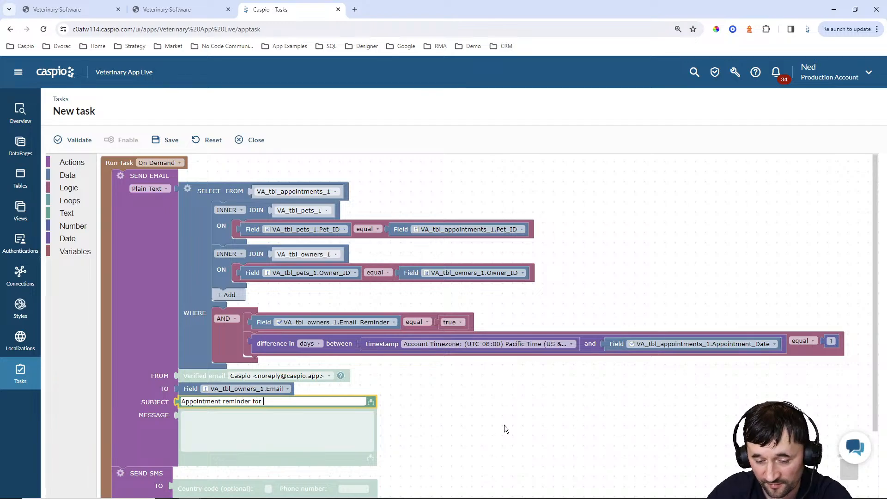
Append the Pet_Name field to the email subject
click(371, 400)
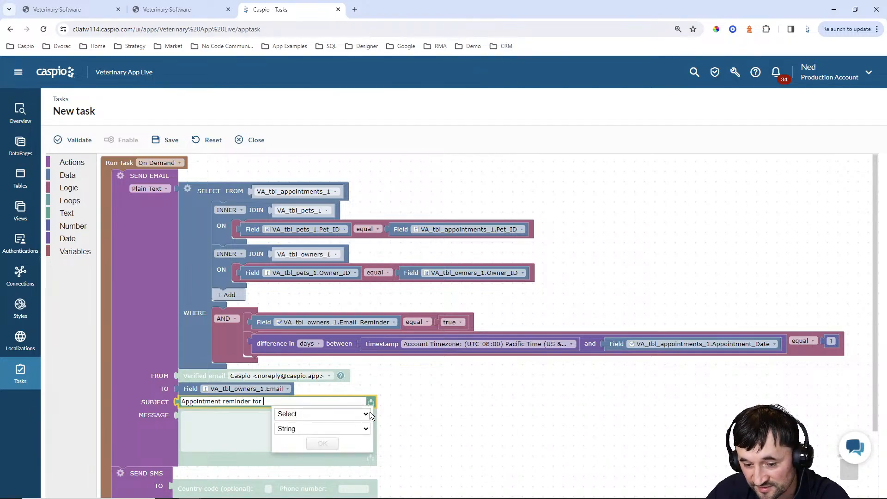
click(365, 414)
scroll(369, 404, down, 1)
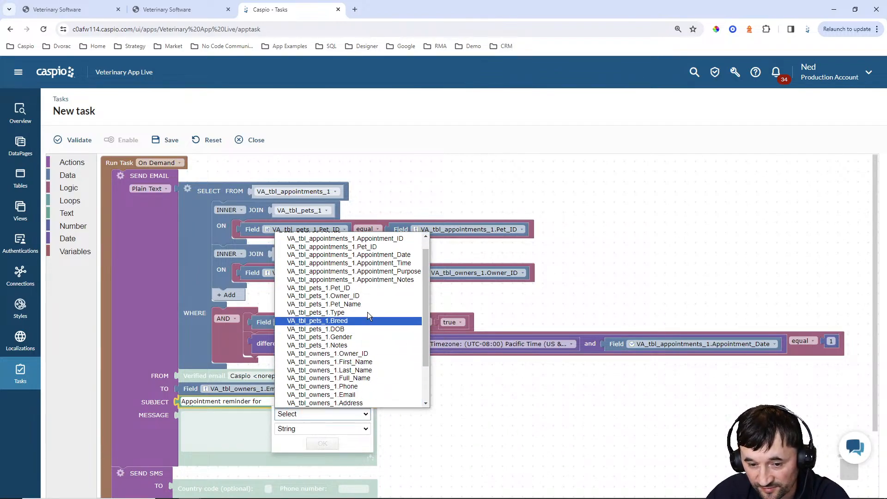
click(356, 303)
click(328, 443)
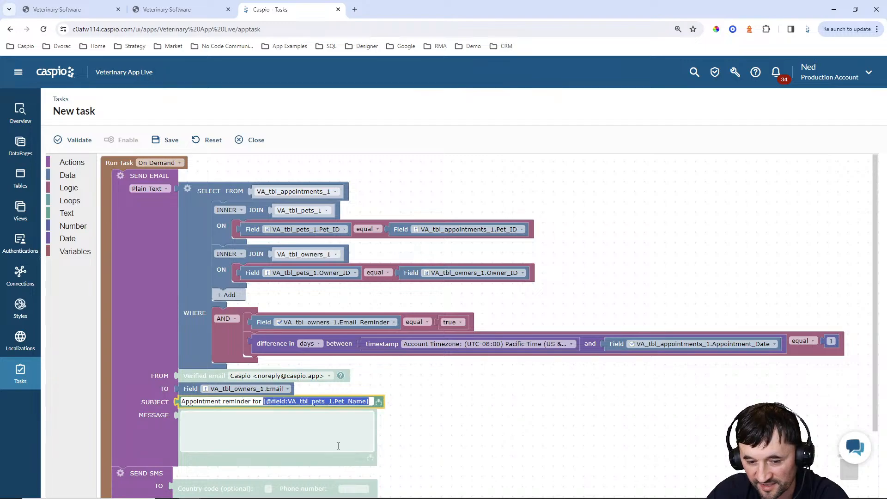
Start the message with a greeting that inserts the owner's First_Name field
click(340, 431)
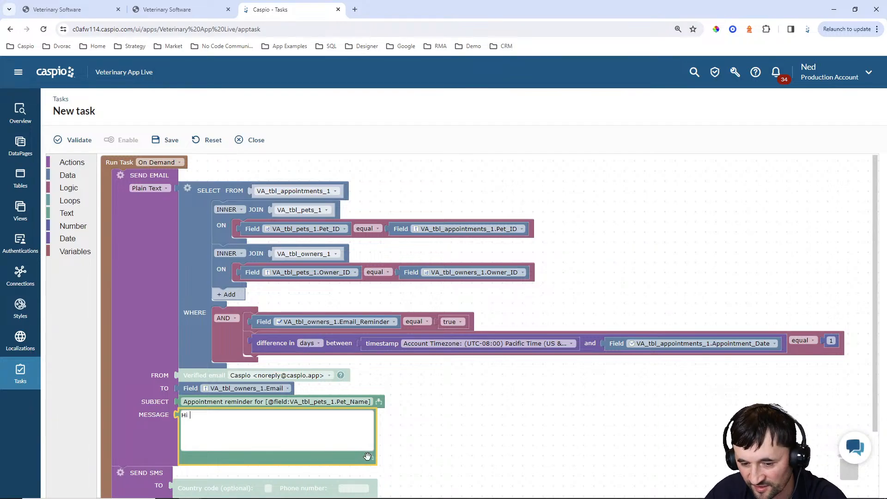
click(370, 457)
click(342, 415)
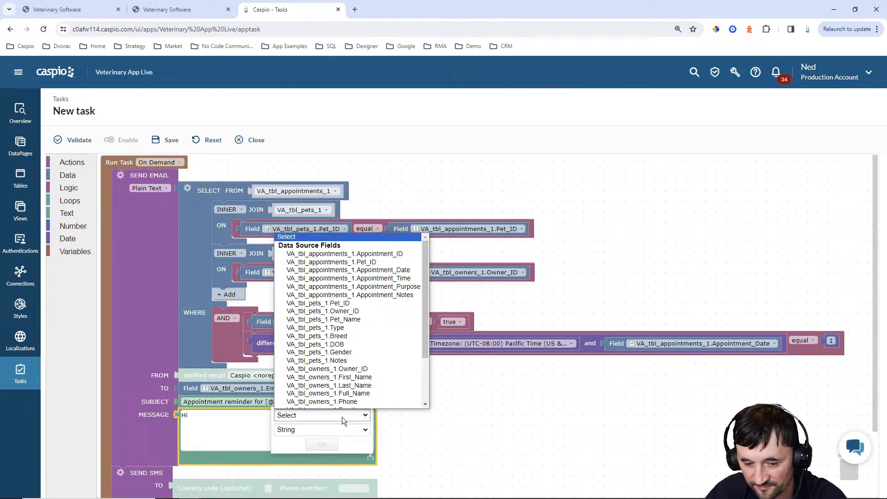
click(353, 372)
click(322, 444)
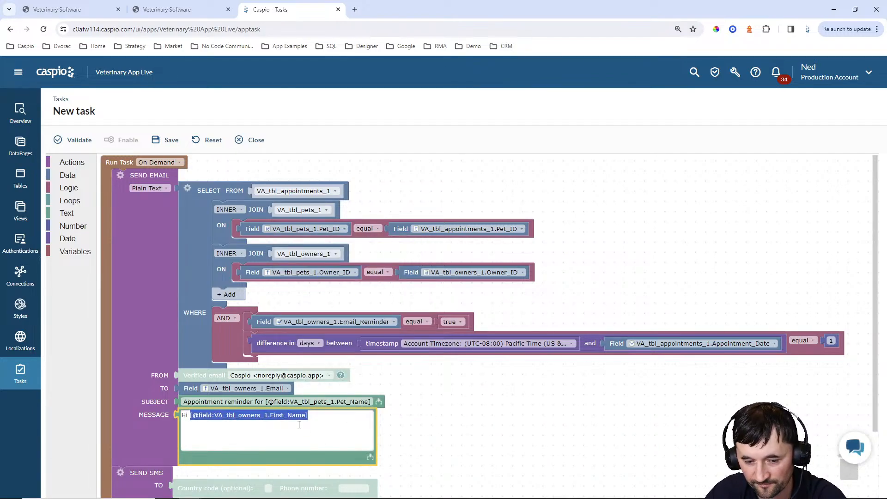
click(317, 415)
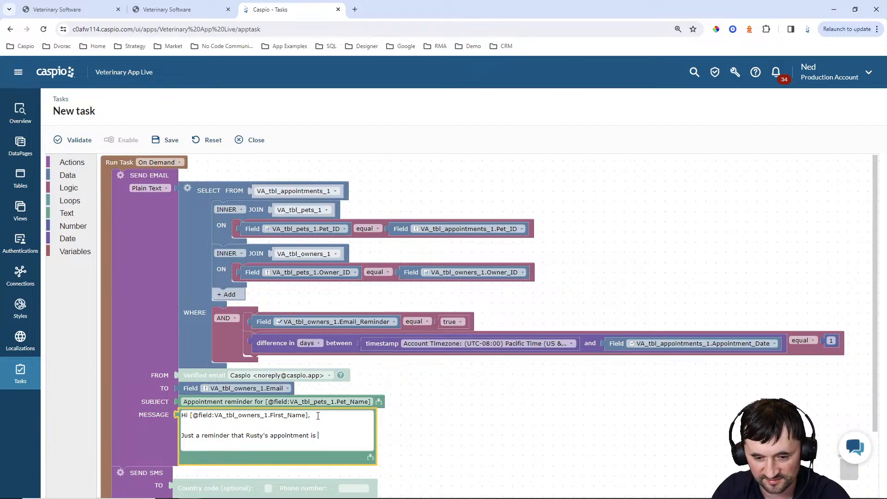
Insert Appointment_Date, formatted as a short date, into the message text
click(371, 456)
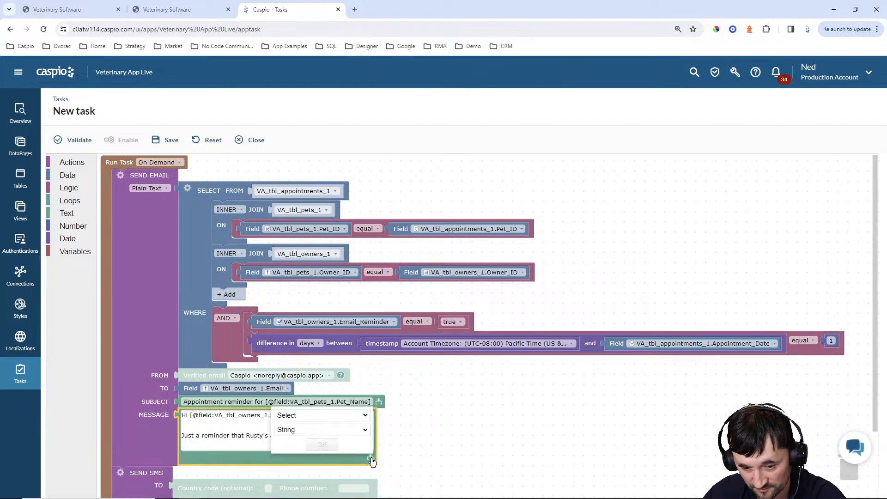
click(353, 415)
click(255, 437)
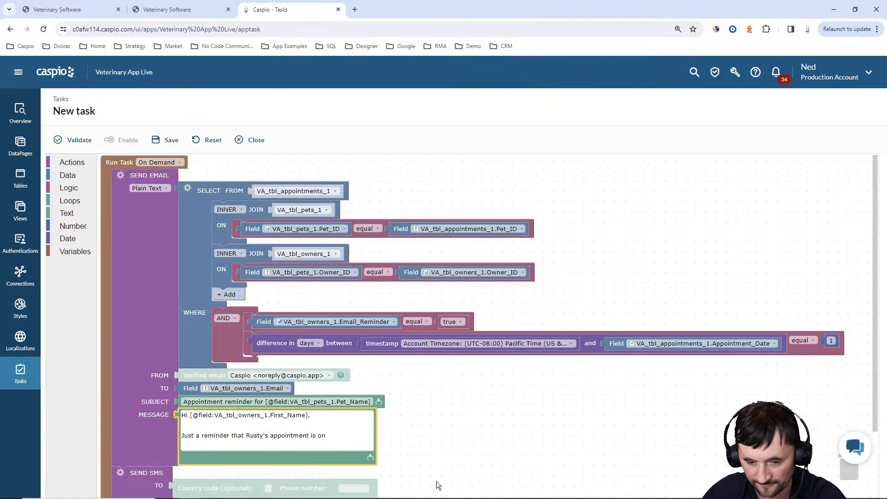
click(370, 457)
click(342, 416)
scroll(365, 324, down, 1)
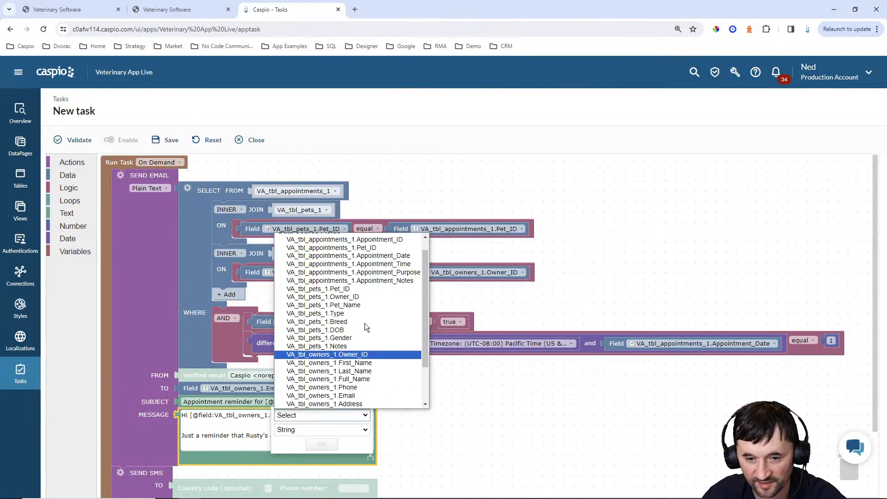
click(372, 257)
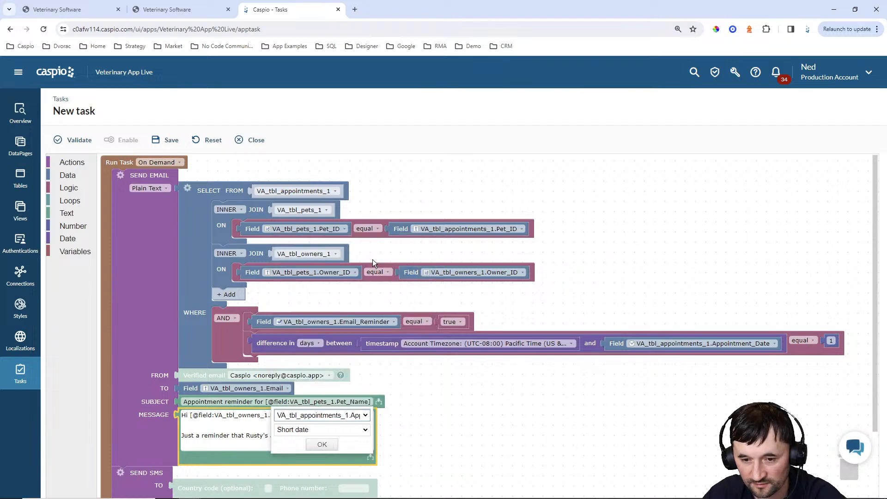
click(322, 444)
click(364, 446)
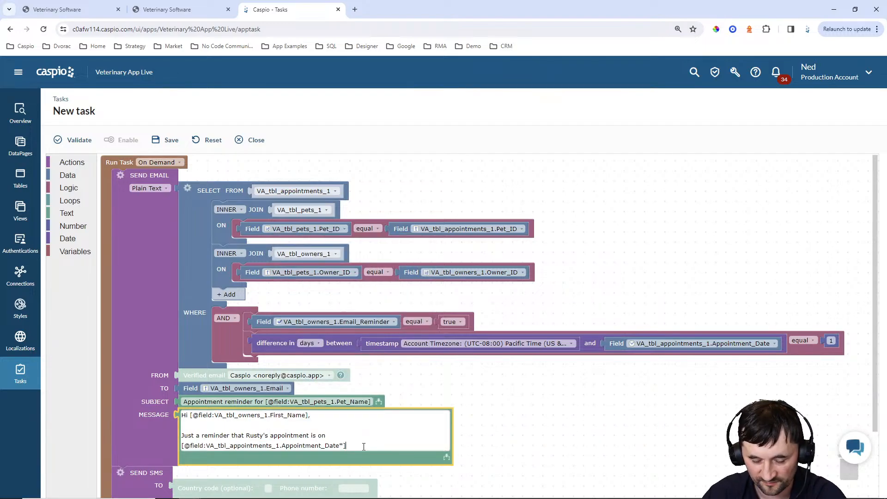
Insert Appointment_Time, then close the message with 'Sincerely,' and an office-name line
click(446, 457)
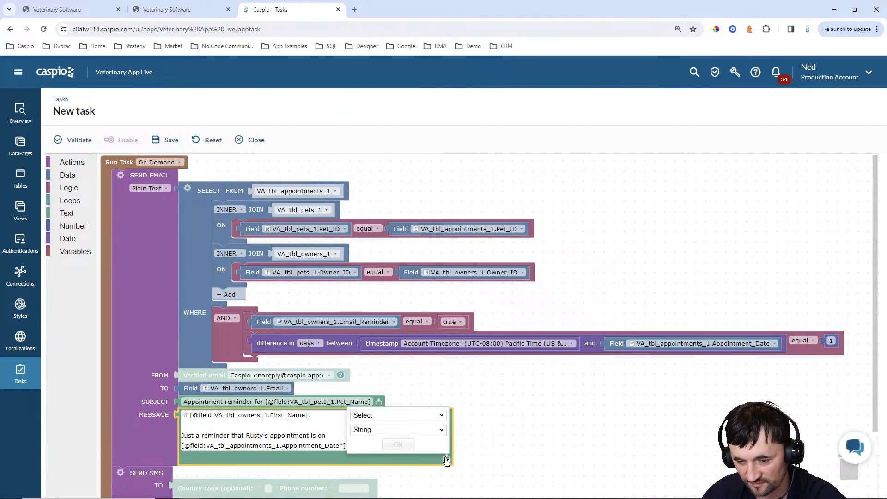
click(409, 414)
click(437, 273)
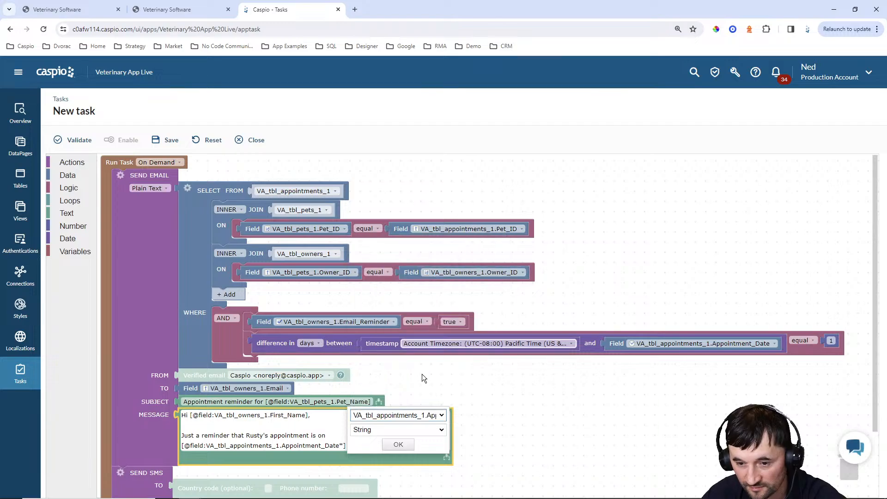
click(398, 444)
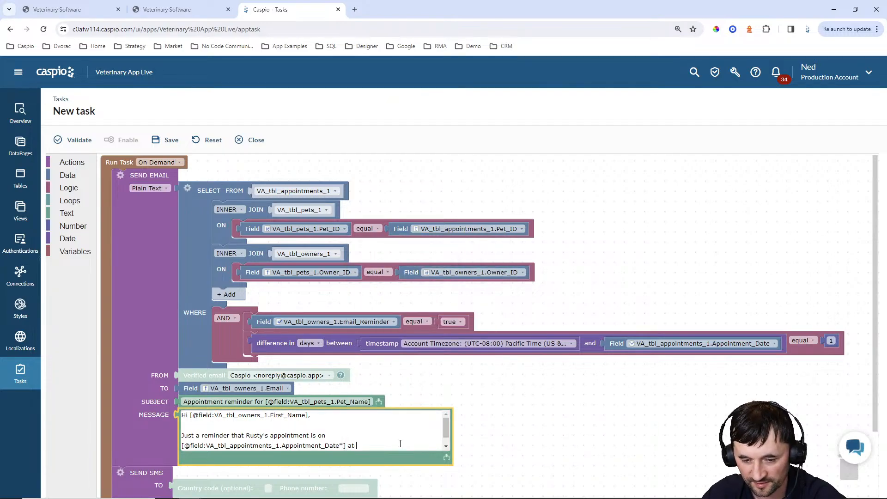
scroll(400, 444, down, 1)
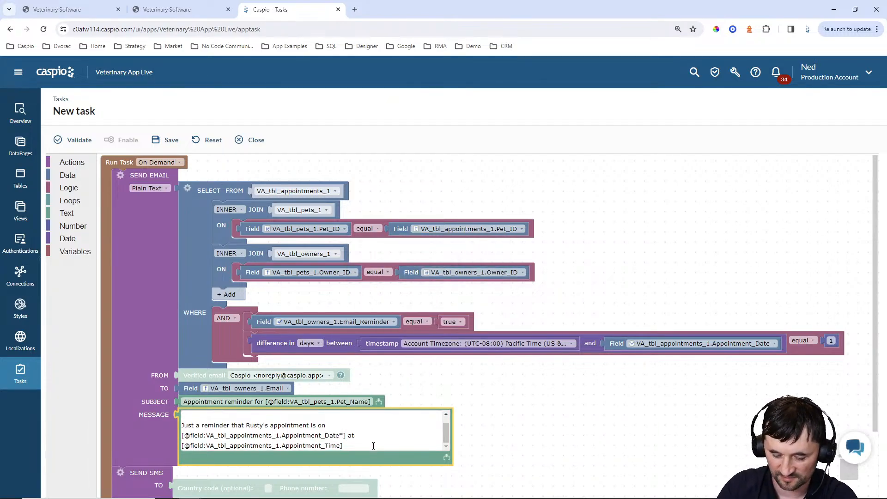
key(Return)
key(Return)
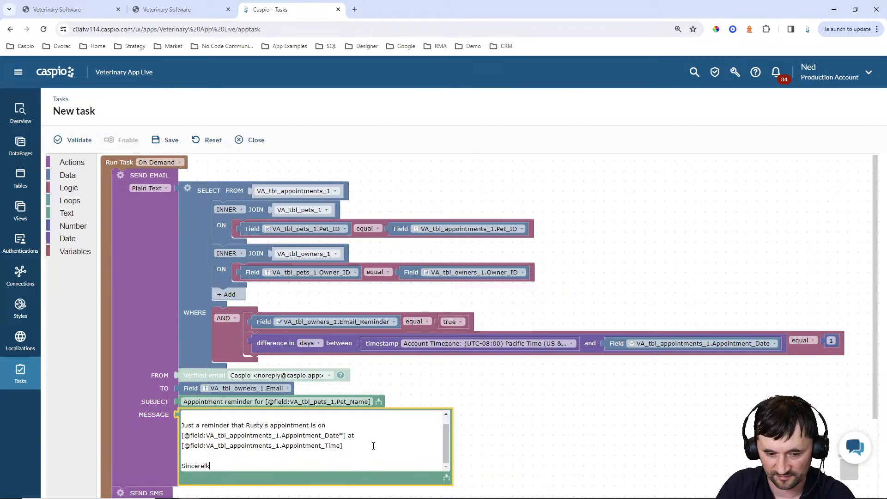
text(Sincerely,)
key(Return)
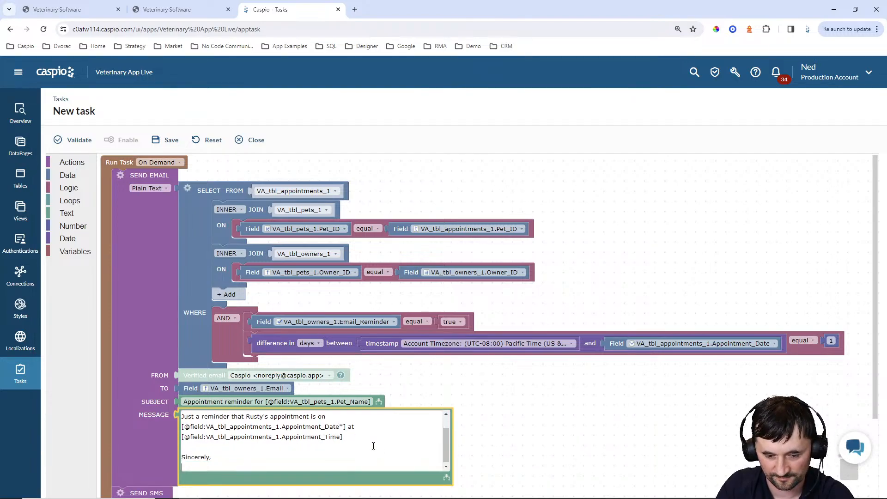
text(Office Name)
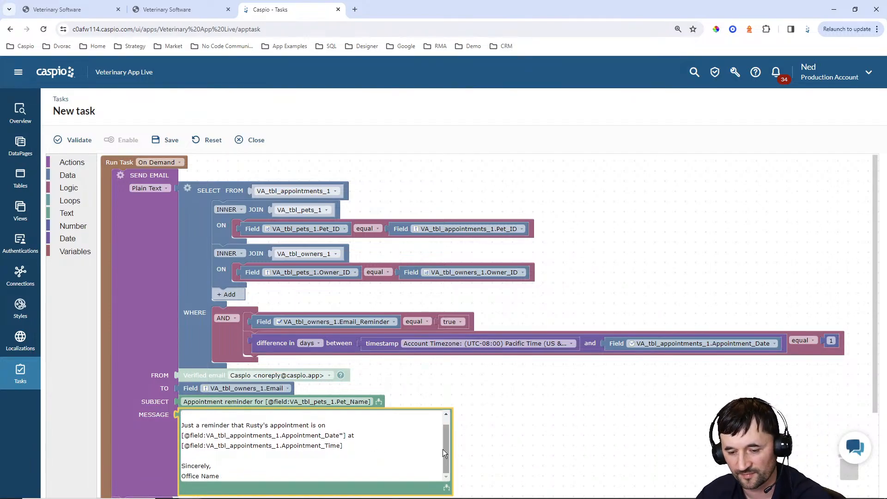
drag(442, 449, 447, 429)
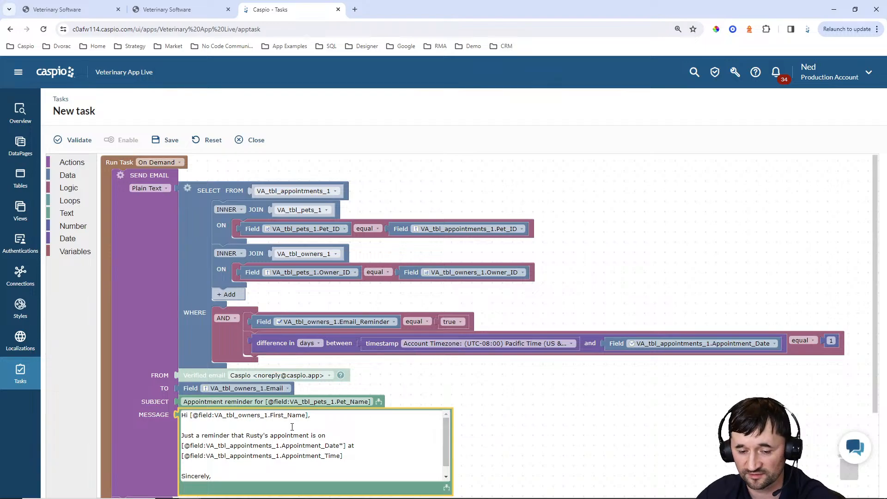
Enable a SELECT query slot on the Send SMS action
click(536, 387)
scroll(533, 390, down, 3)
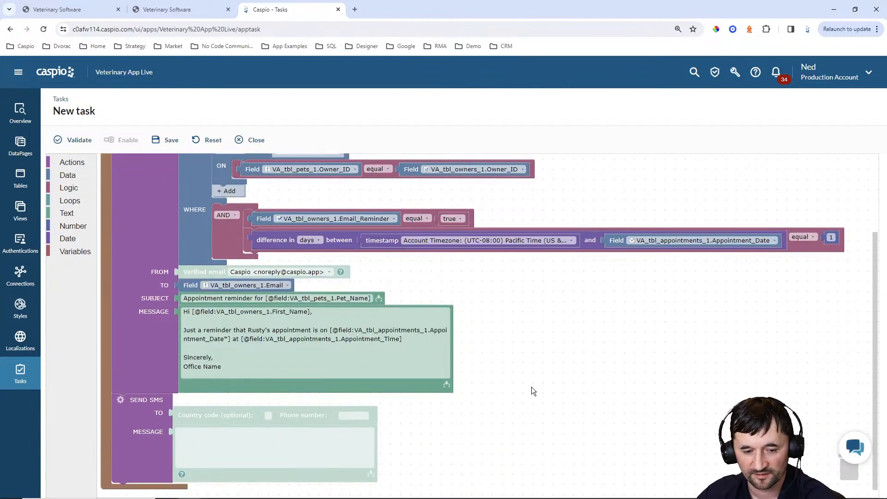
scroll(531, 387, up, 3)
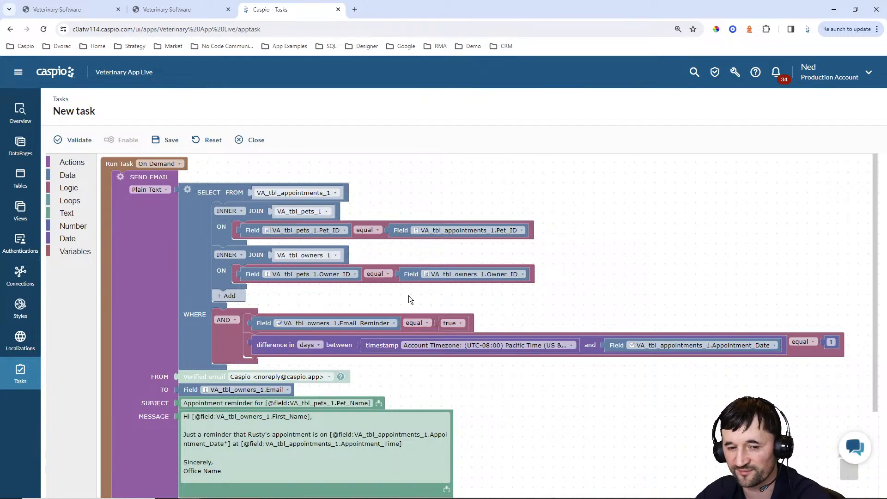
right_click(197, 221)
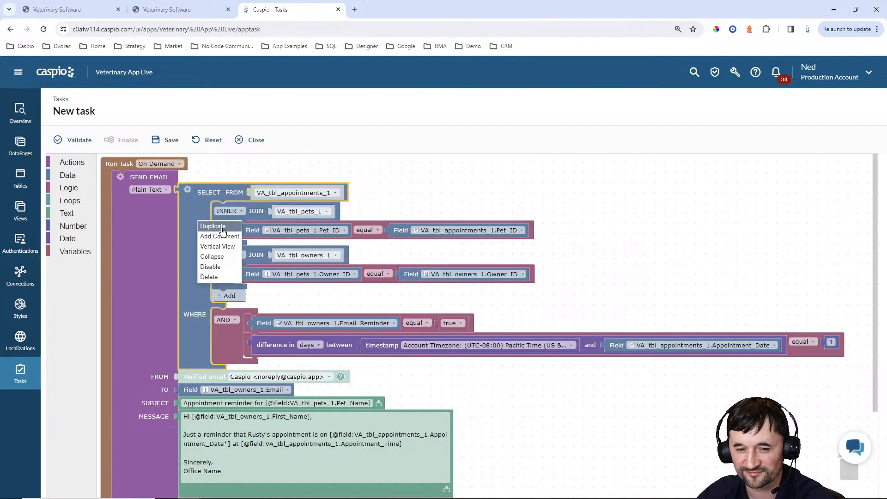
click(637, 226)
scroll(630, 223, down, 3)
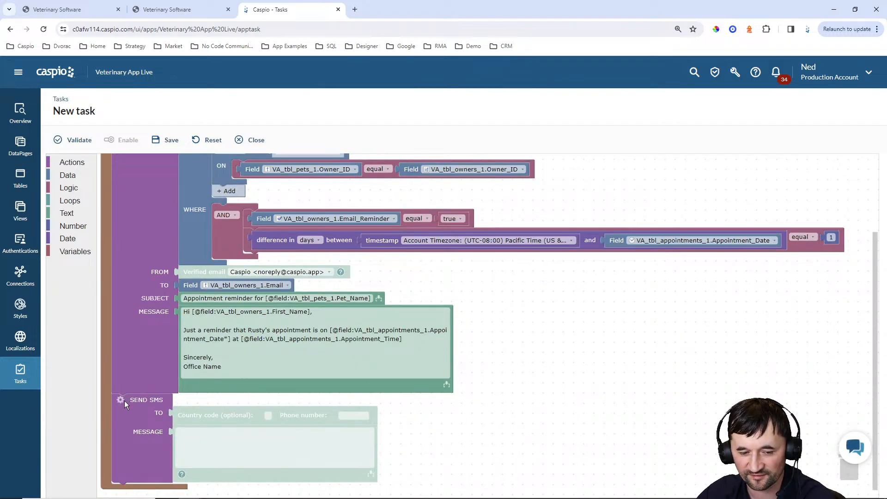
click(121, 399)
click(122, 416)
click(577, 437)
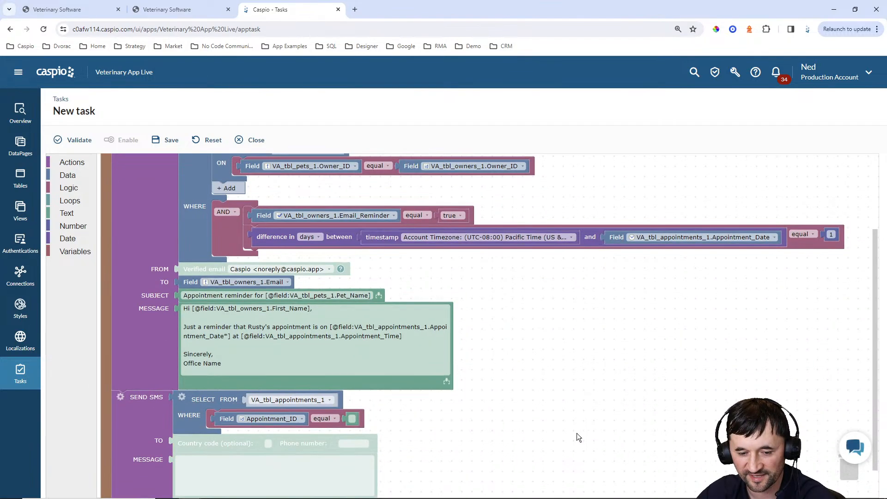
Duplicate the email's query into Send SMS and filter it on VA_tbl_owners_1.SMS_Reminder
scroll(584, 347, up, 3)
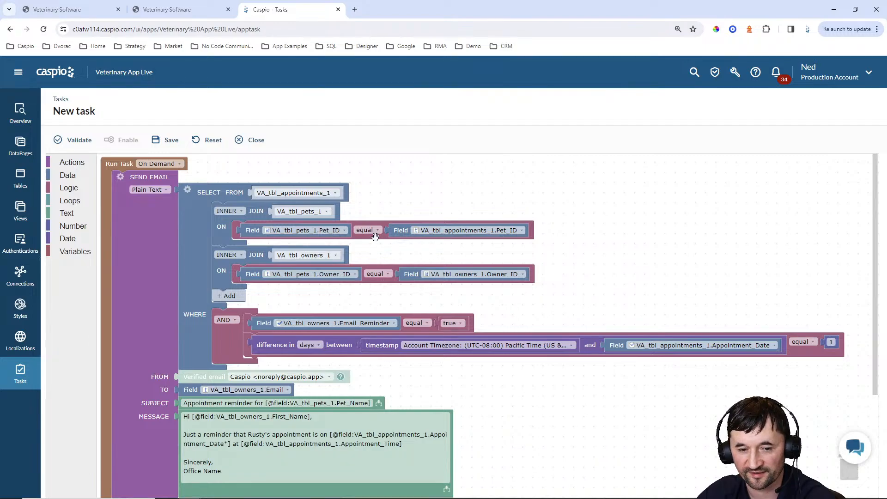
right_click(190, 200)
click(199, 206)
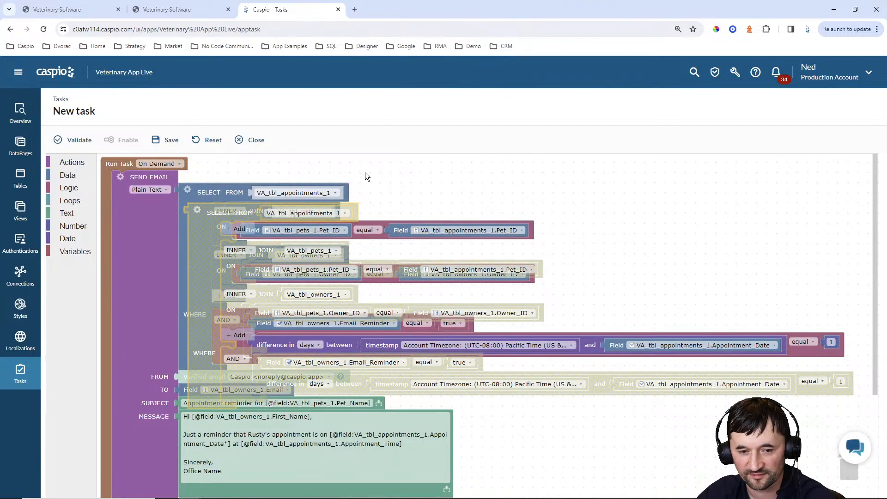
scroll(365, 172, down, 3)
drag(235, 182, 184, 476)
scroll(360, 428, up, 3)
scroll(339, 399, down, 3)
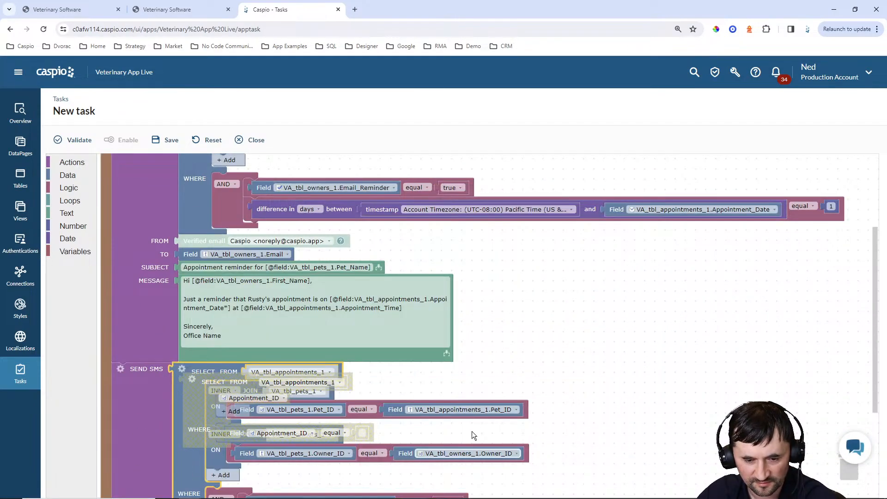
click(193, 400)
drag(193, 400, 194, 400)
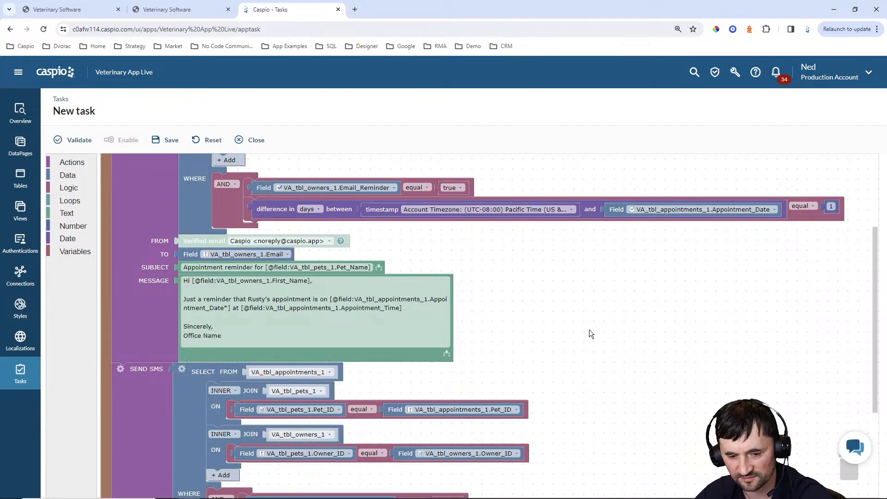
scroll(589, 329, down, 3)
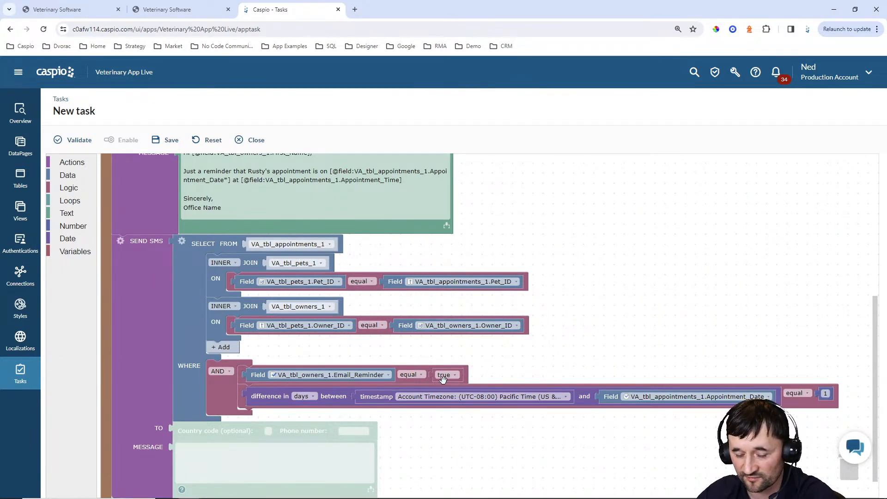
click(358, 375)
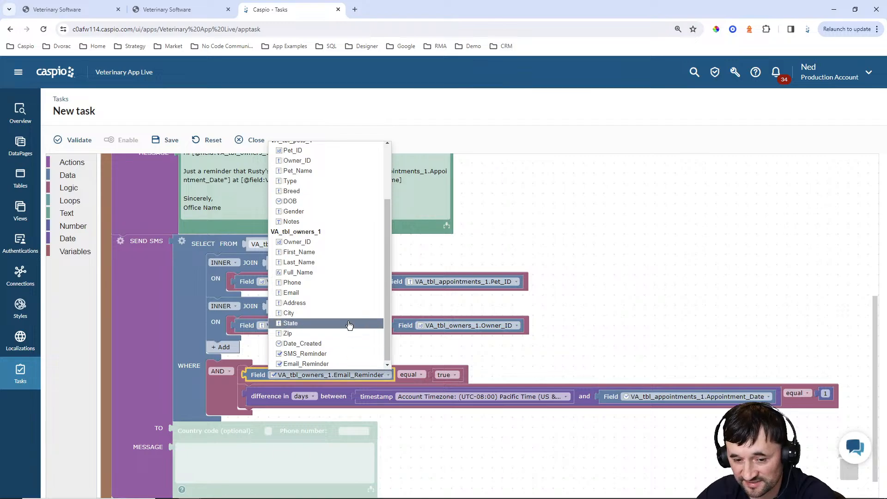
click(323, 353)
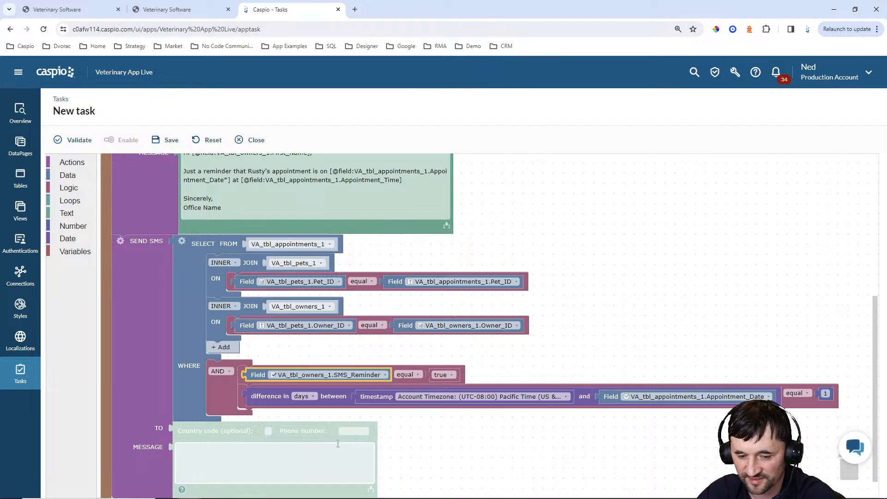
Plug a Field block set to VA_tbl_owners_1.Phone into the SMS phone number slot
click(68, 176)
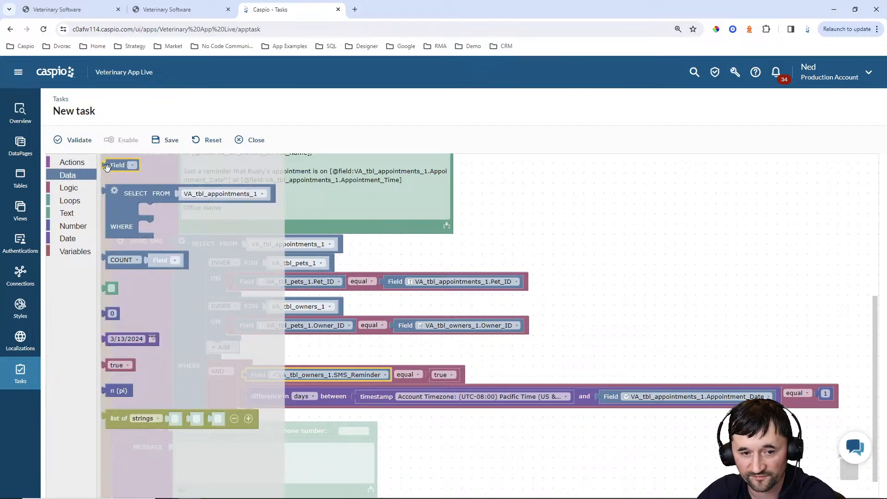
drag(107, 167, 343, 440)
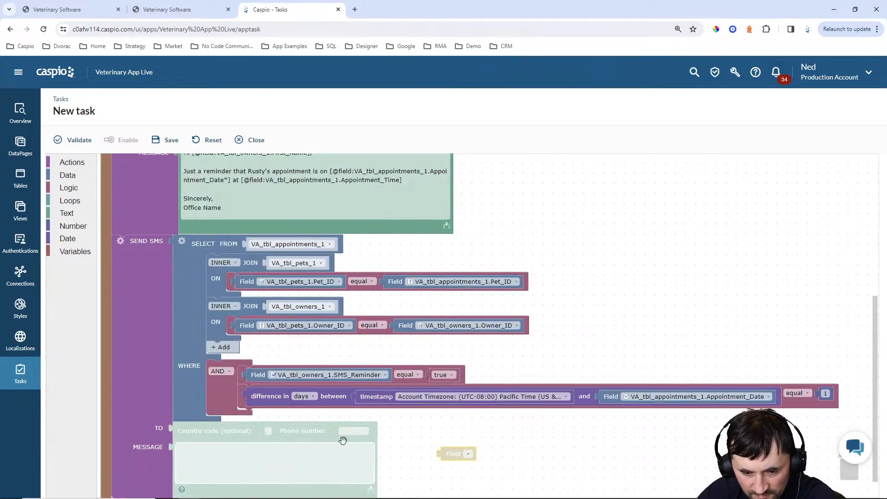
click(341, 432)
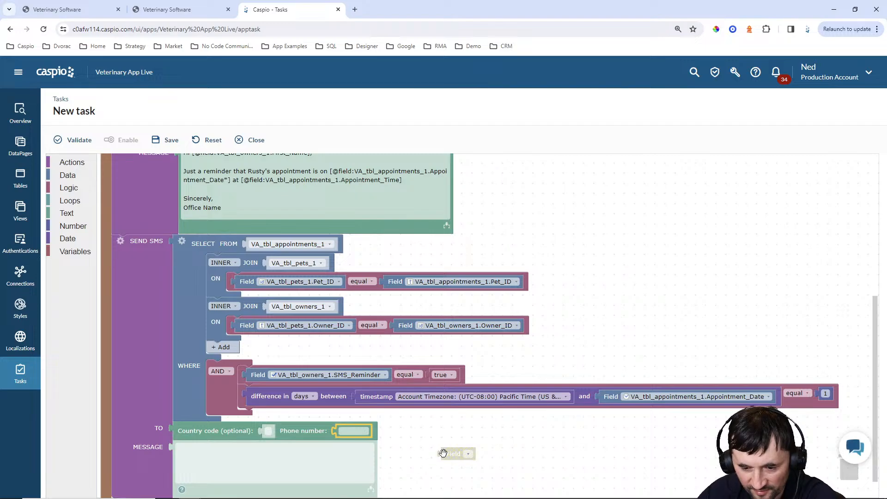
mouse_move(442, 453)
mouse_down()
mouse_move(337, 434)
mouse_move(347, 442)
mouse_up()
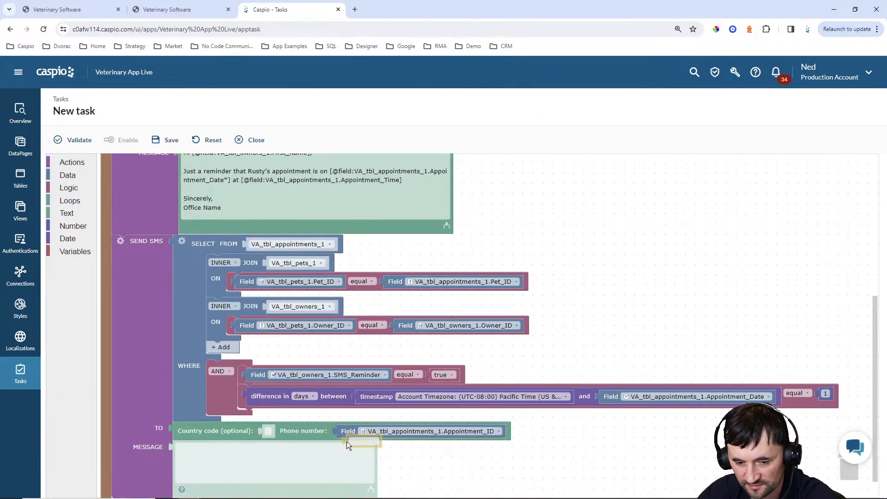
click(400, 433)
scroll(431, 320, down, 3)
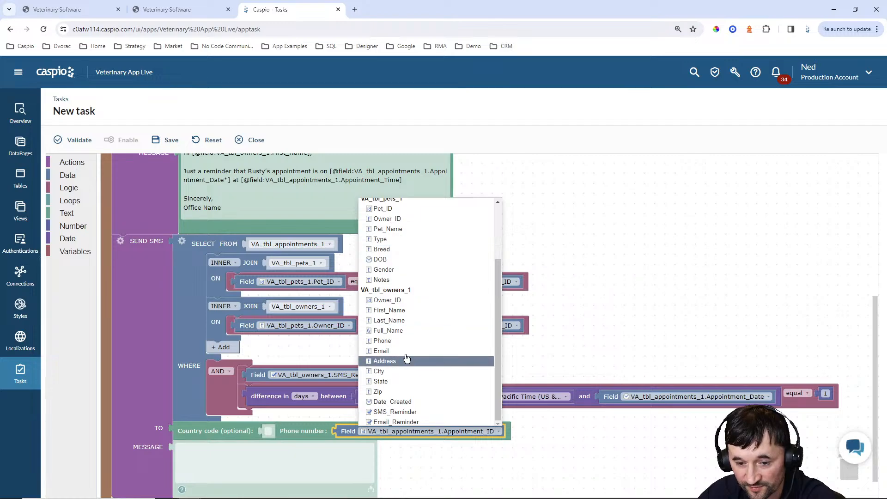
click(388, 340)
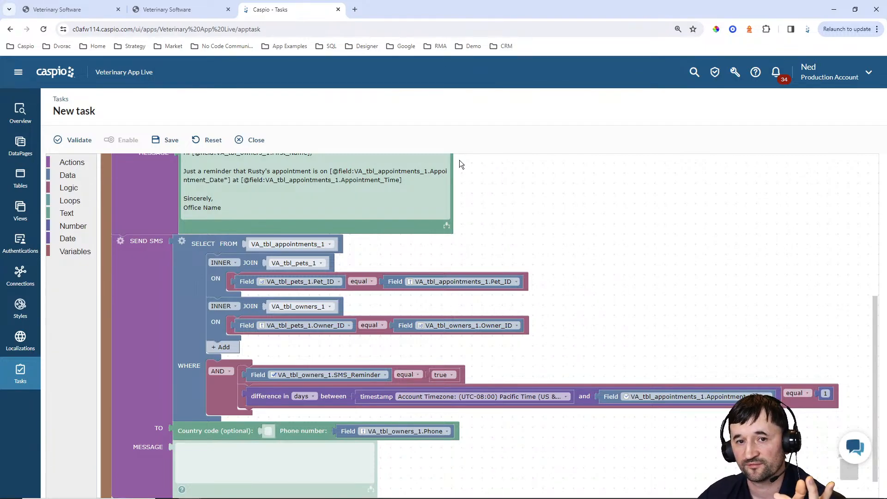
Enter a sample phone number in the Veterinary Software New Owner form, then return to Caspio
click(167, 9)
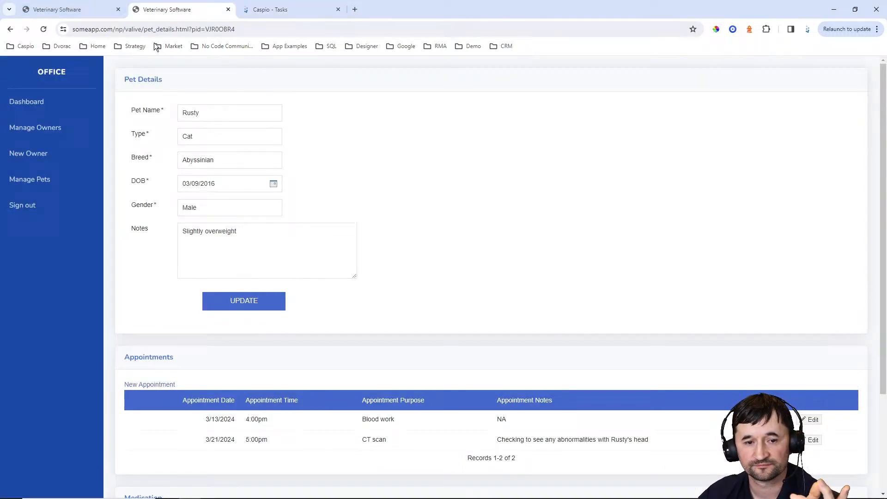
click(46, 157)
click(194, 182)
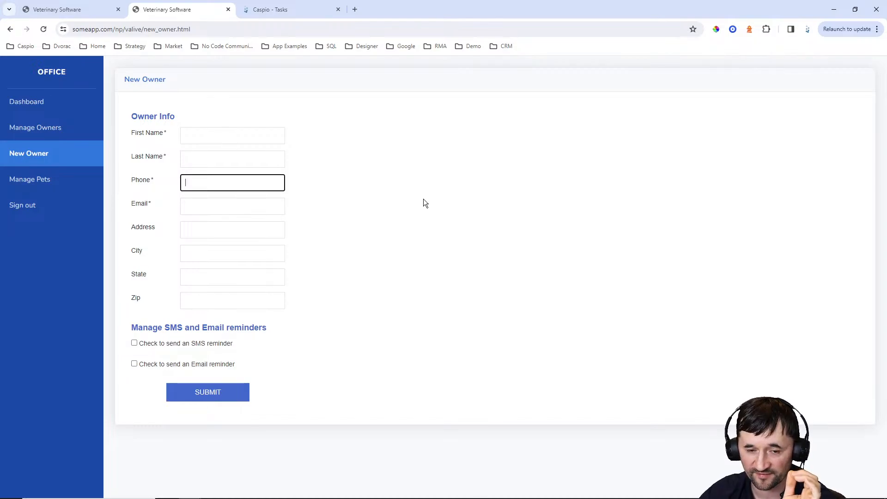
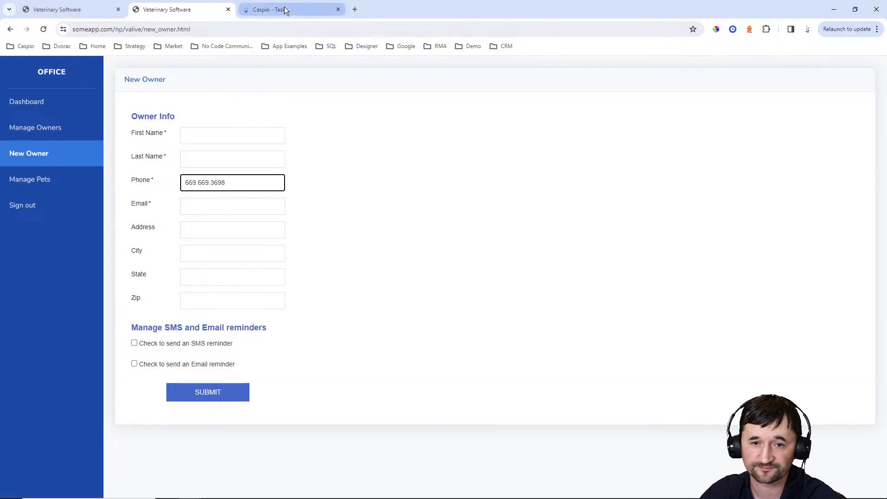
click(314, 10)
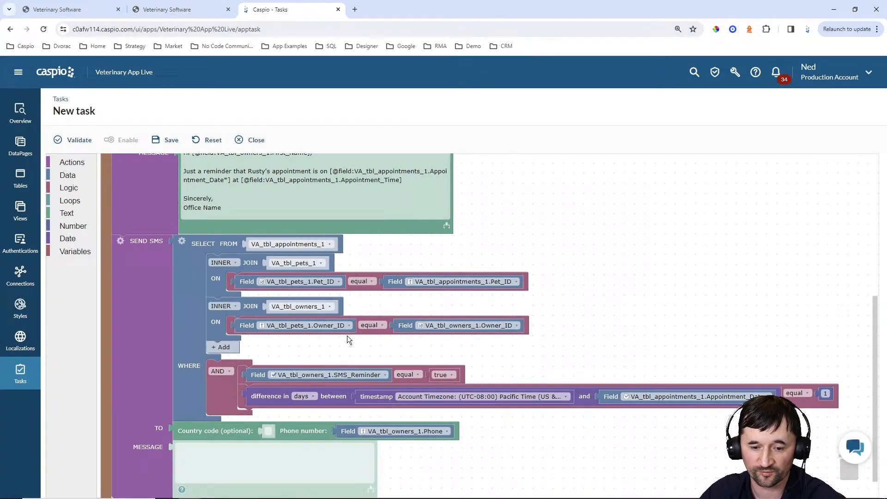
click(268, 430)
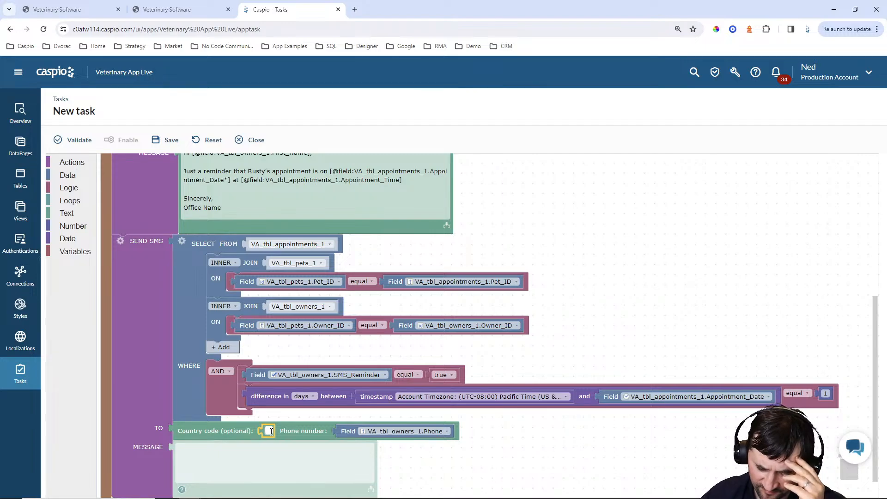
text(1)
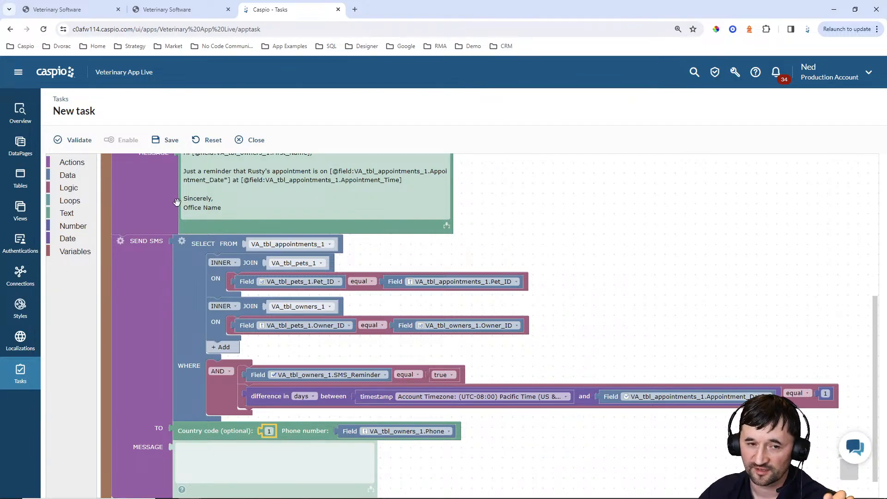
click(171, 11)
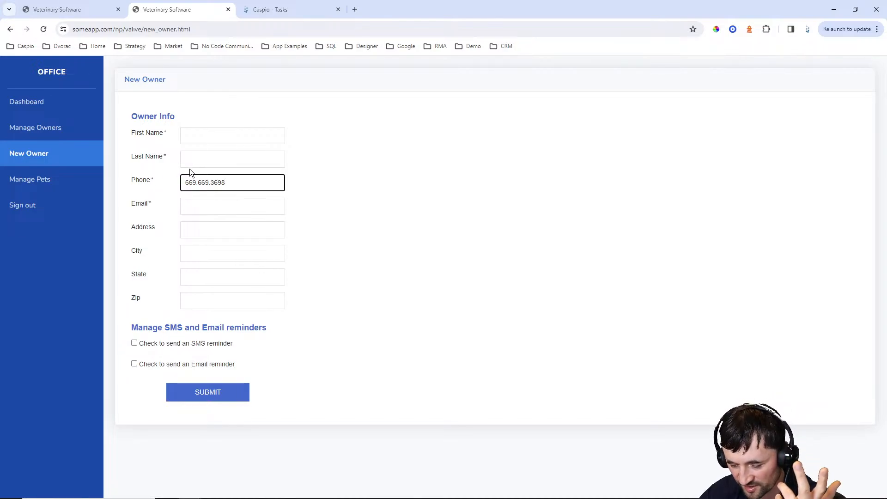
click(279, 9)
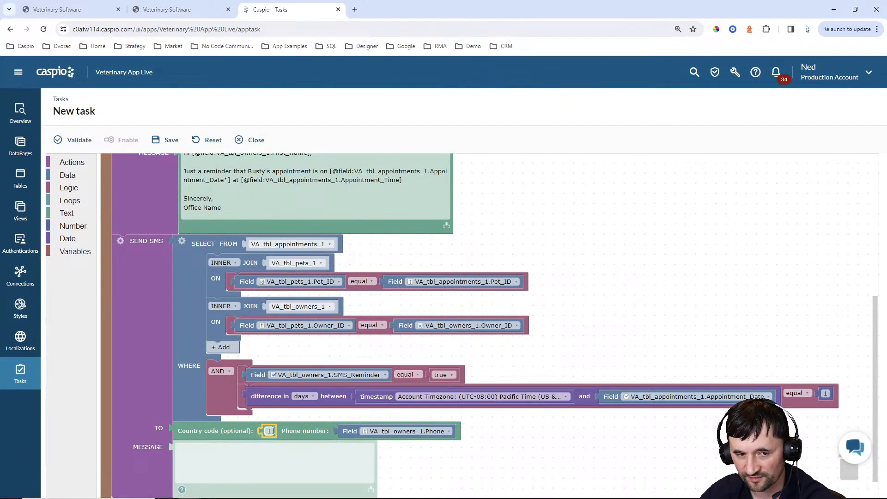
click(75, 176)
drag(113, 165, 279, 433)
click(318, 431)
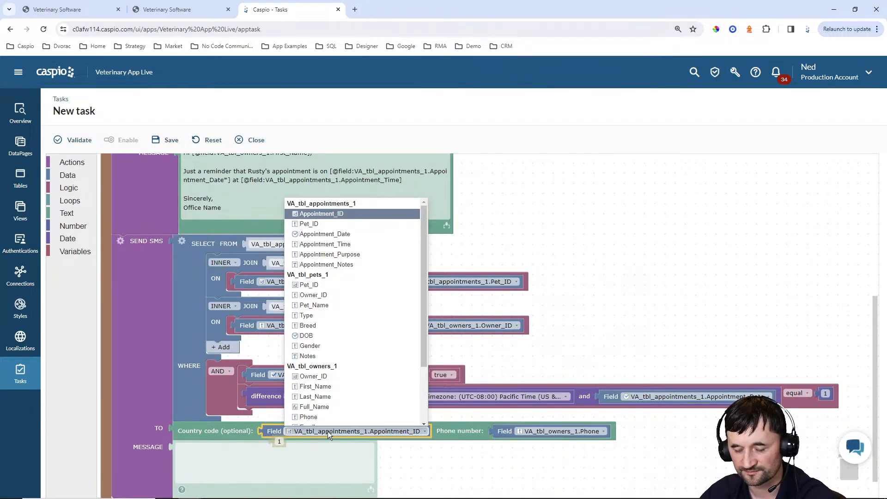
click(557, 346)
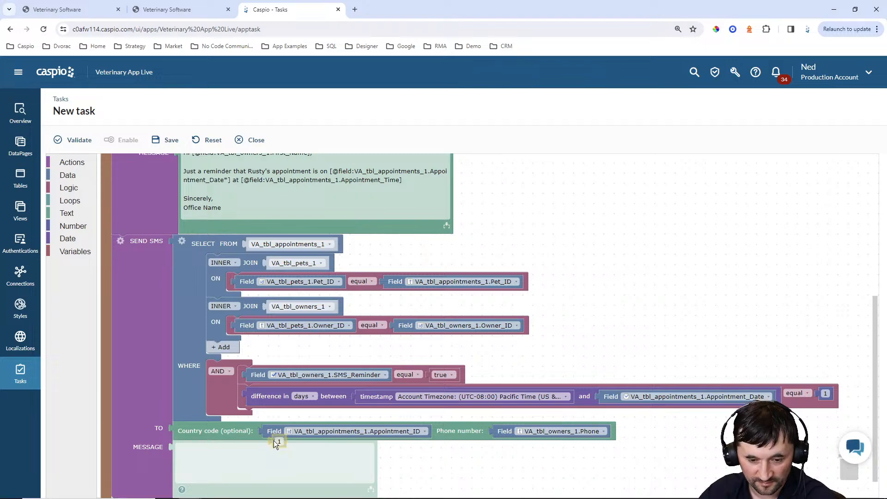
key(Delete)
click(270, 433)
key(Delete)
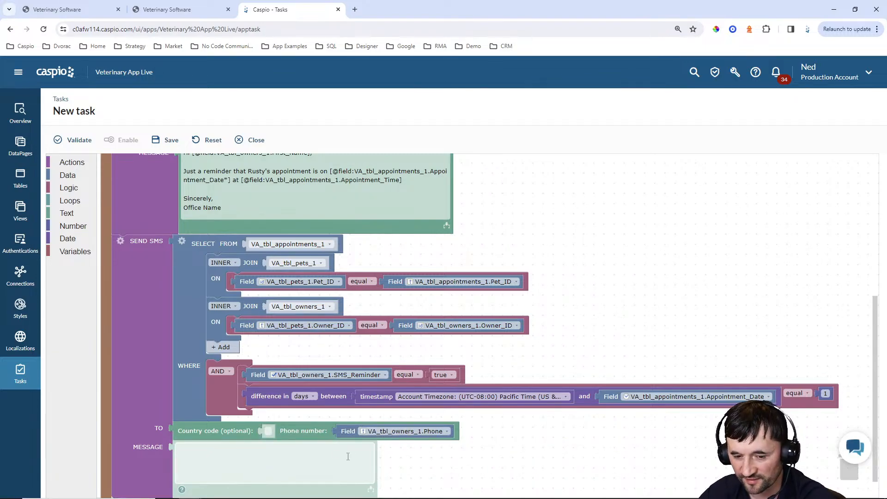
click(319, 460)
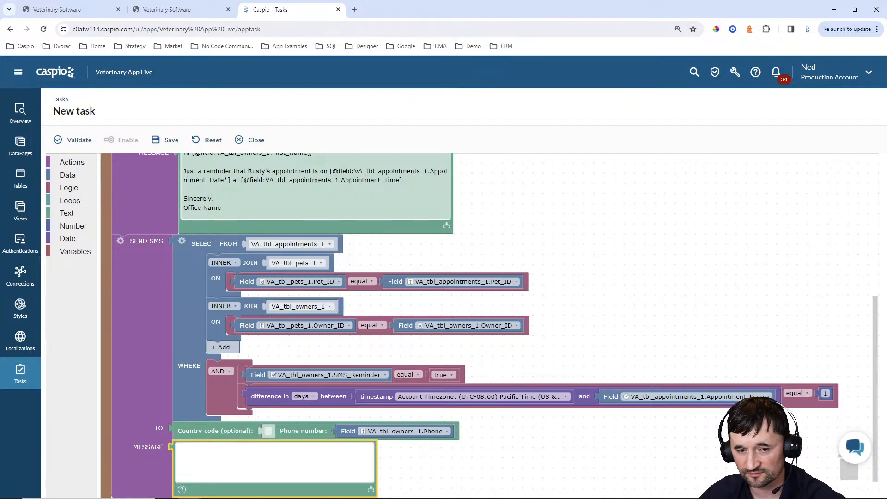
Paste the copied email reminder text into the Send SMS message
scroll(329, 198, up, 2)
mouse_move(228, 308)
mouse_down()
mouse_move(207, 277)
mouse_move(251, 313)
mouse_move(227, 309)
mouse_move(238, 301)
mouse_up()
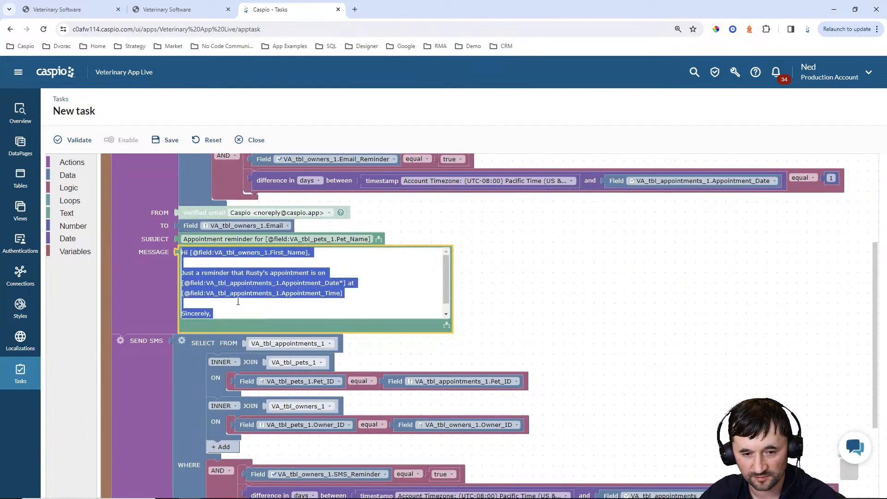
scroll(453, 321, down, 3)
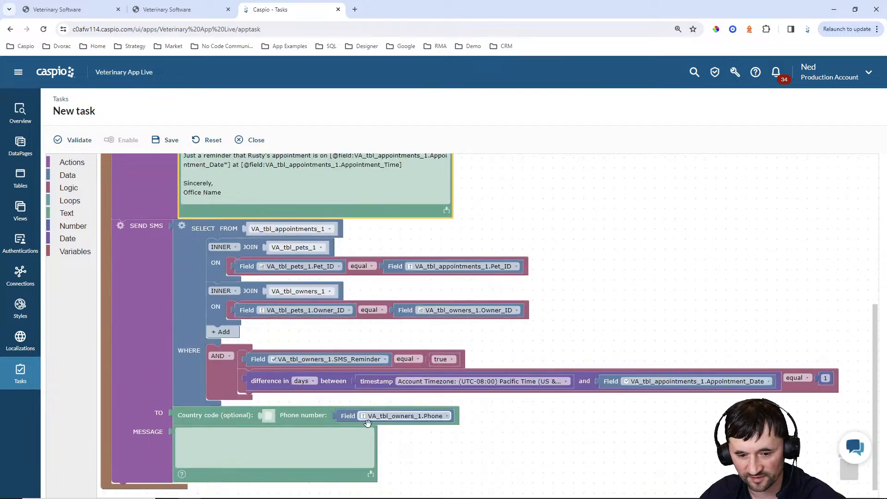
click(282, 454)
key(ctrl+v)
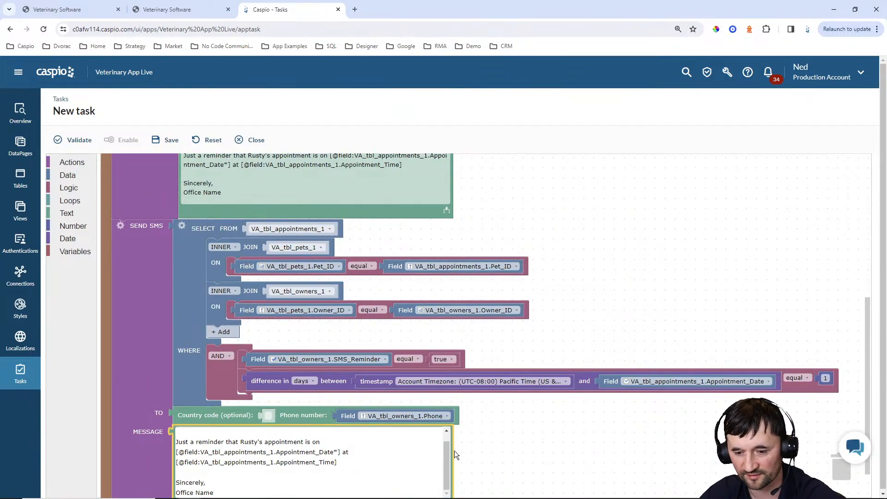
scroll(449, 449, up, 3)
click(560, 445)
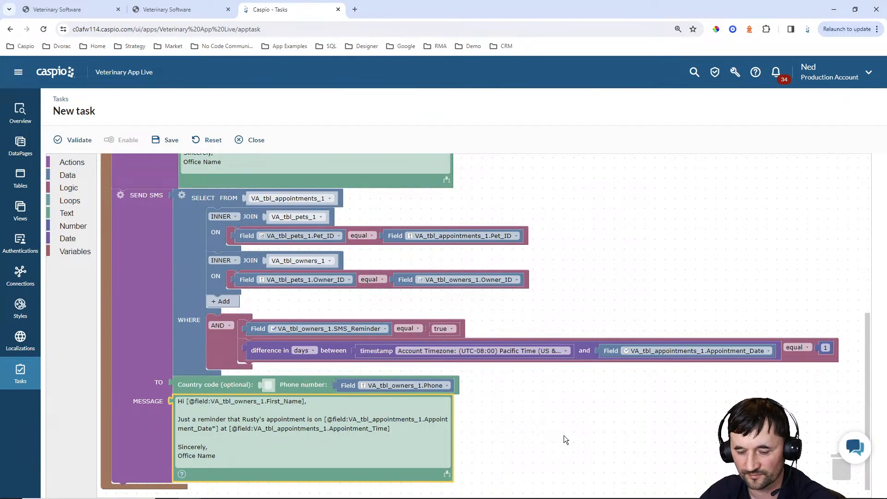
scroll(561, 437, up, 10)
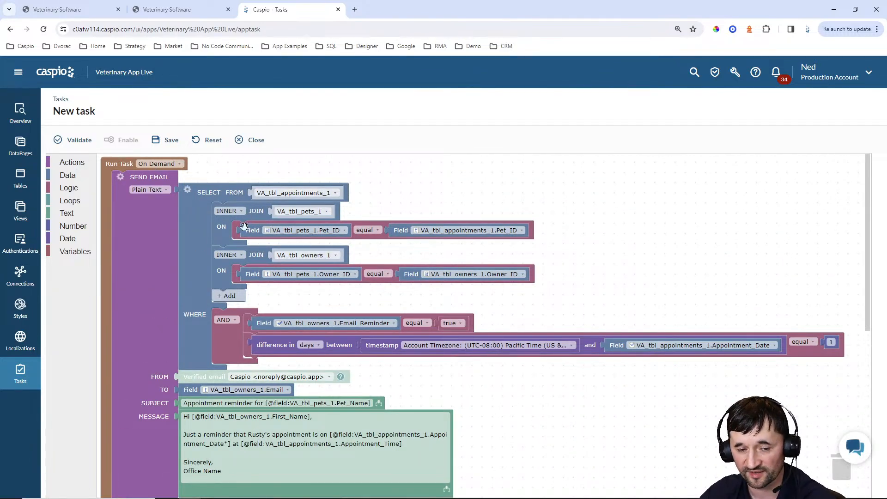
scroll(281, 234, down, 4)
scroll(473, 281, down, 2)
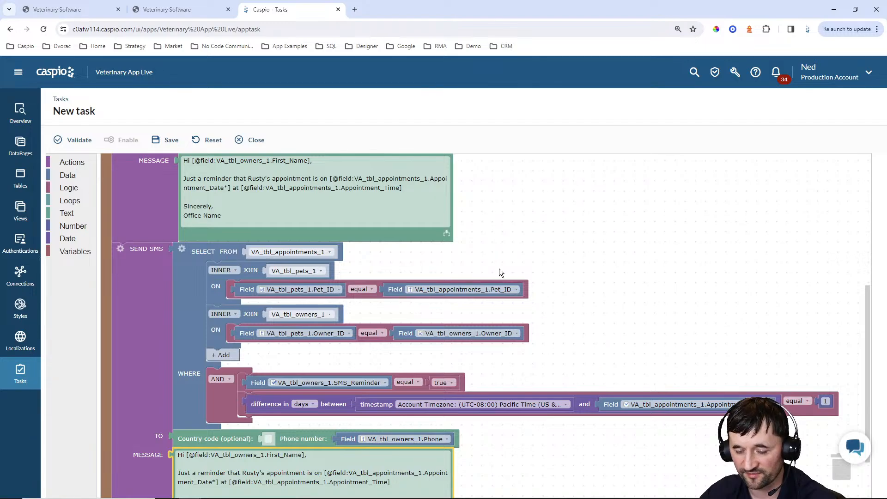
scroll(545, 276, down, 1)
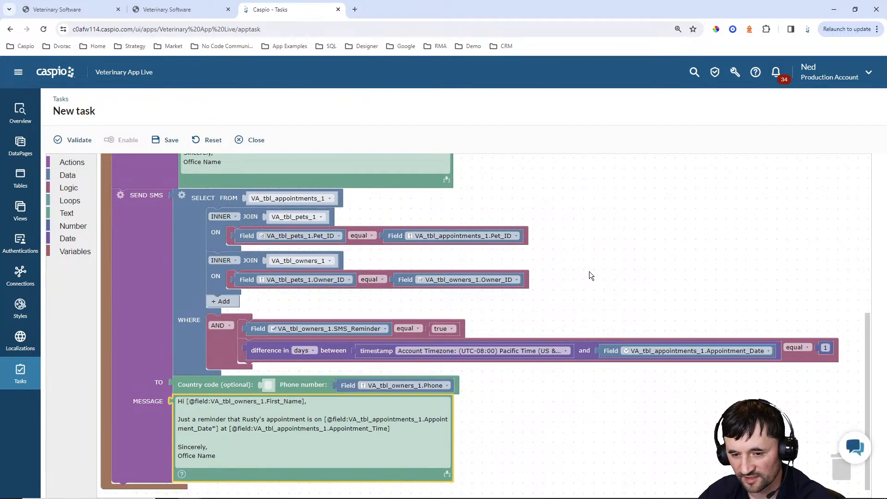
scroll(590, 275, up, 7)
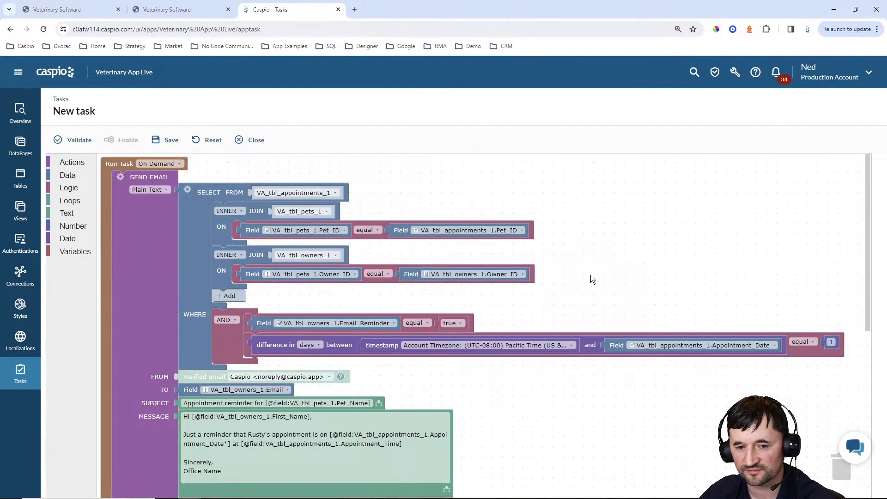
scroll(590, 276, down, 6)
scroll(673, 341, up, 6)
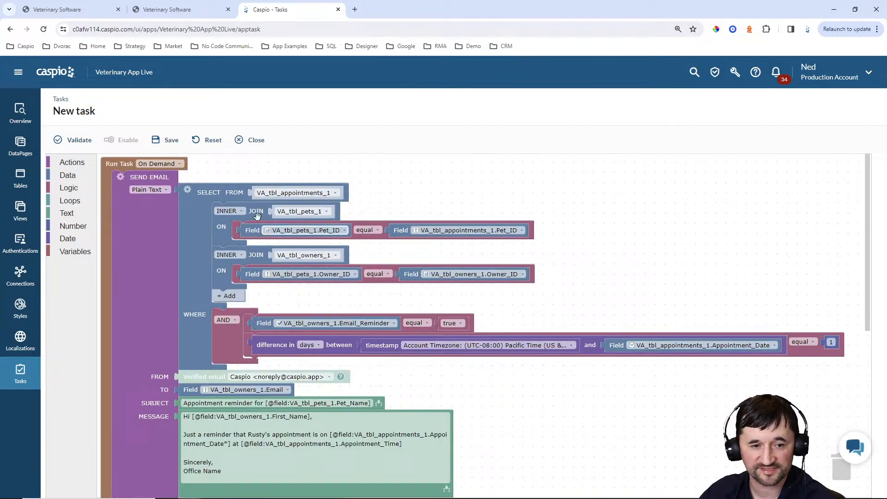
Save the task as 'Send Email and SMS reminders for Appointments', enable it, and run it now
click(170, 141)
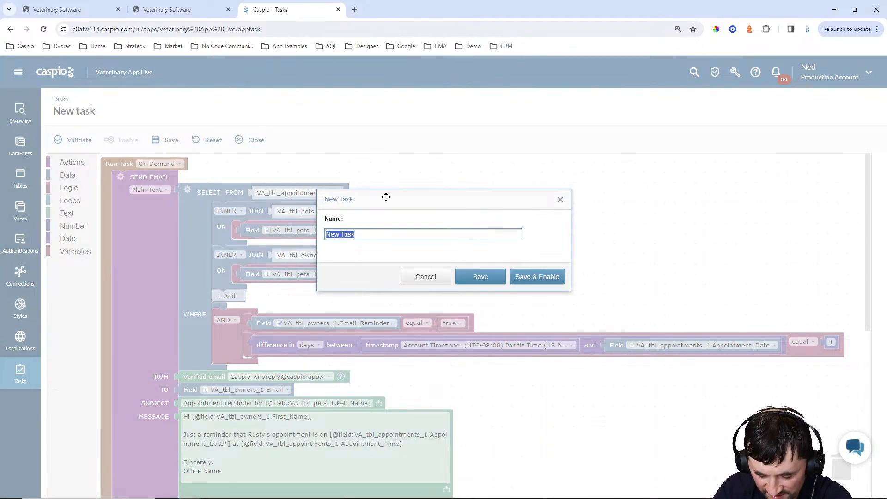
text(Send Email)
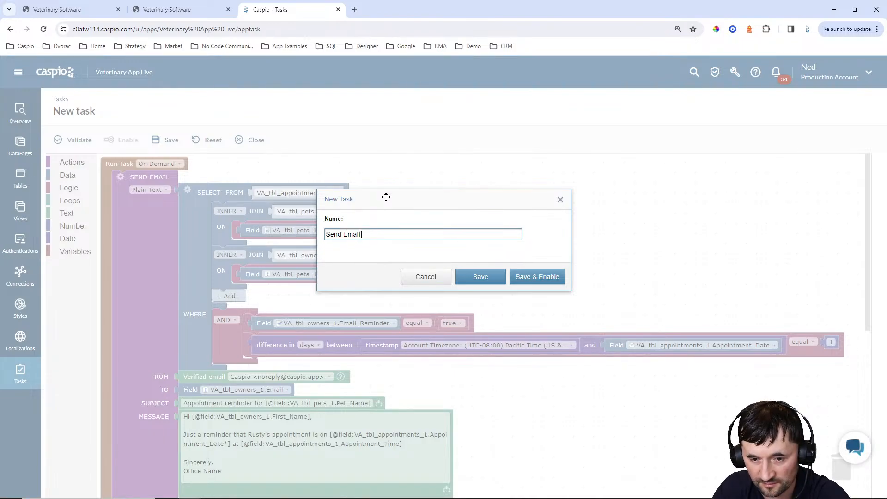
text( and S)
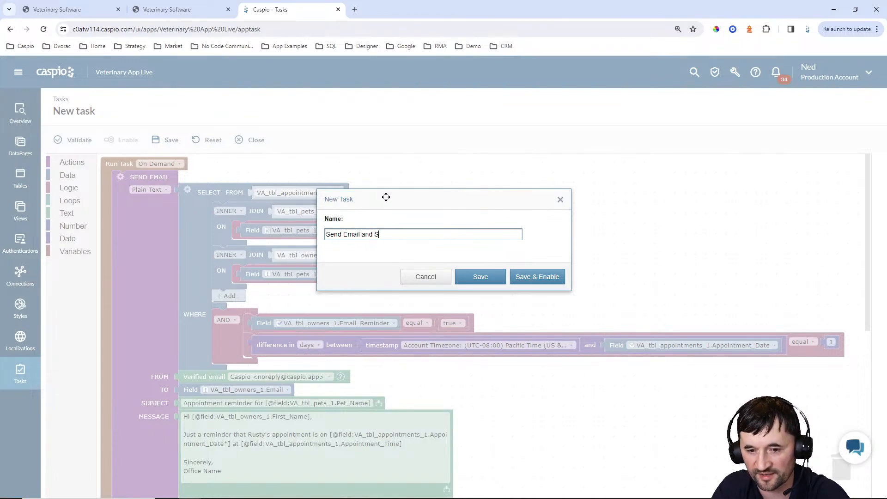
text(MS reminders for )
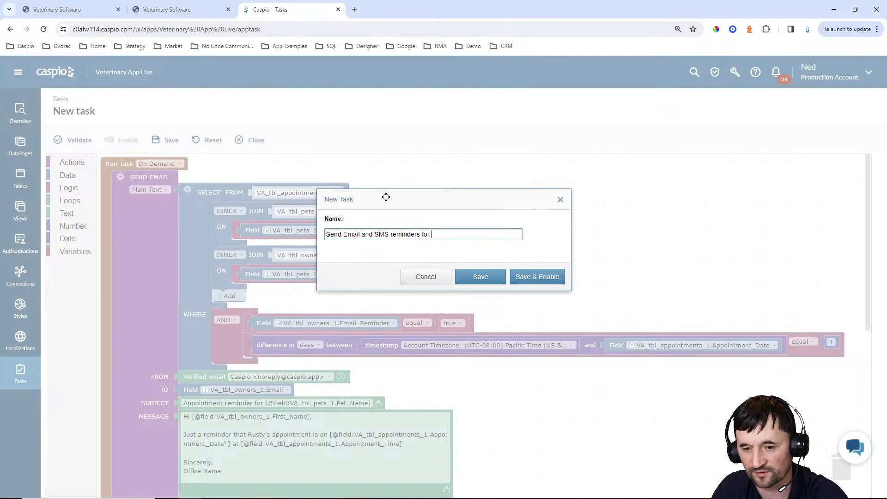
text(Appiontments)
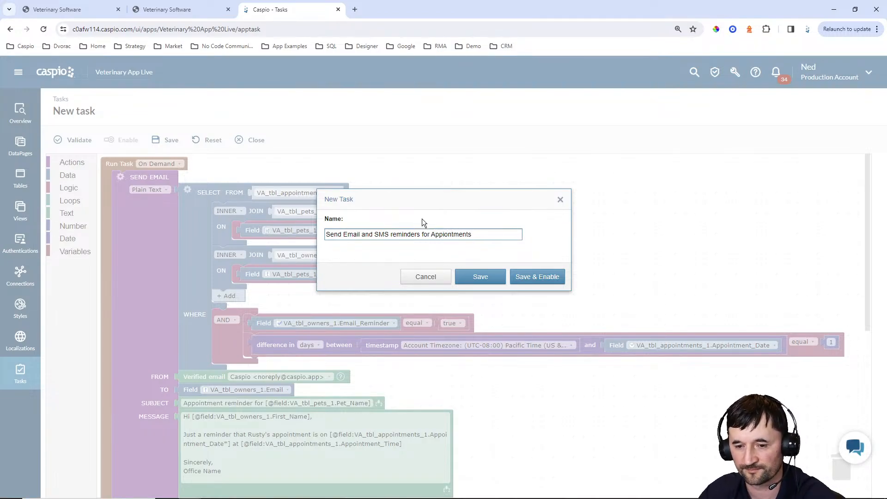
click(444, 235)
key(BackSpace)
key(BackSpace)
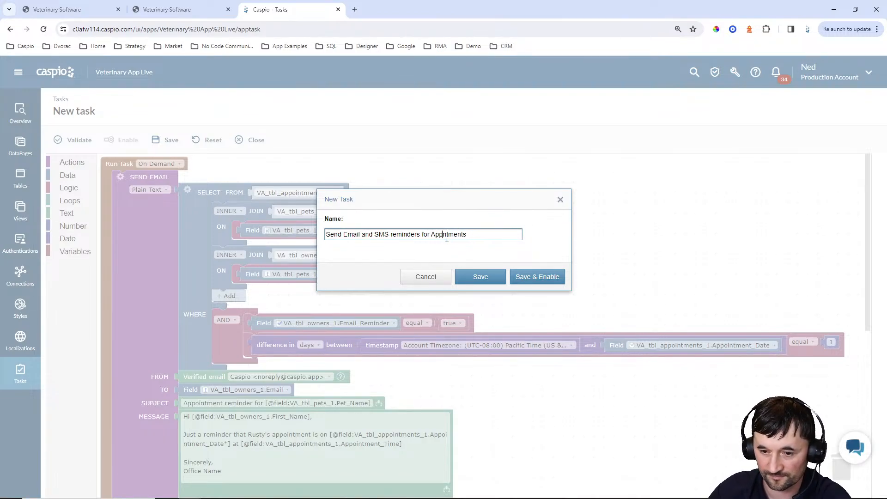
text(oi)
click(541, 277)
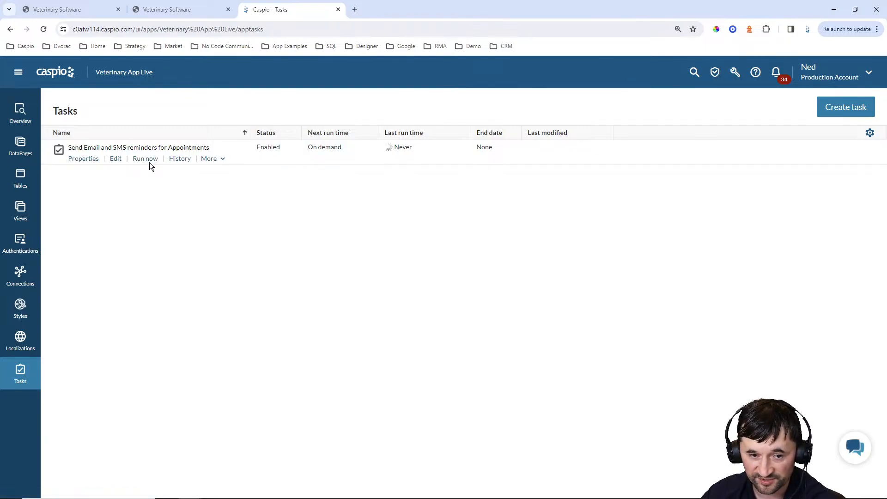
click(325, 491)
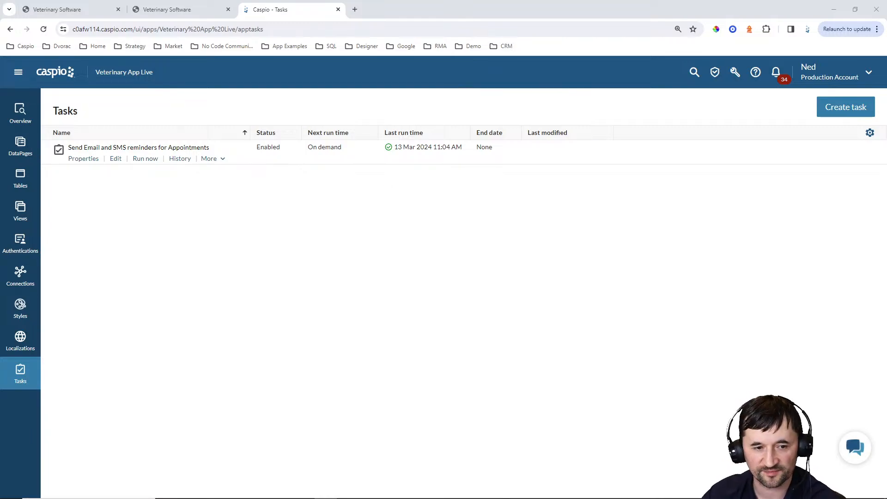
Open VA_tbl_owners_1 and widen the Email column to view full addresses
click(33, 180)
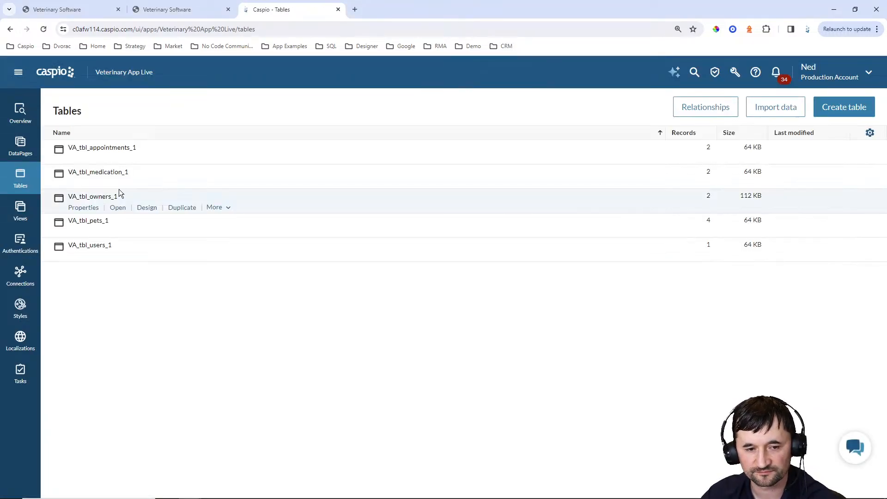
click(117, 208)
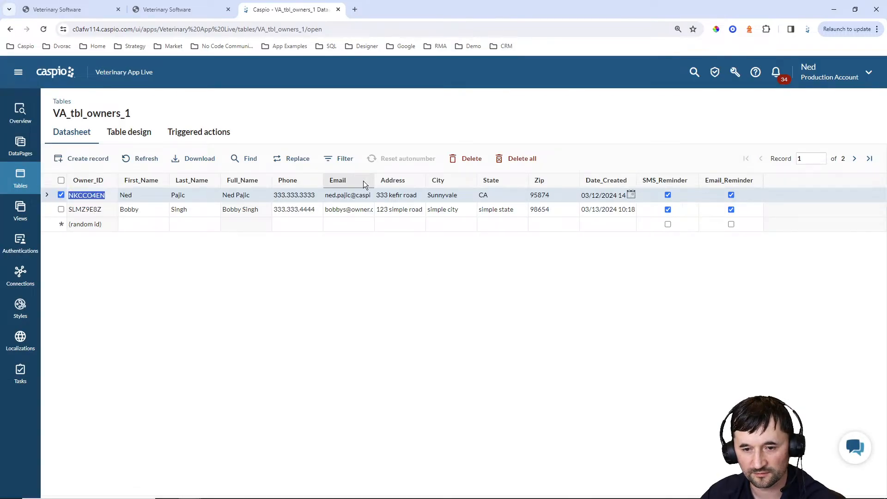
drag(373, 181, 447, 185)
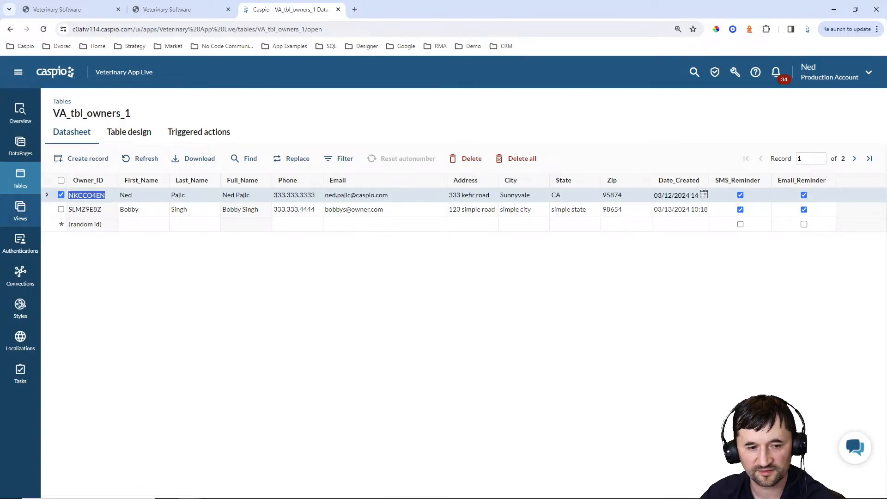
Change the Blood work appointment's date to 03/14/2024 in VA_tbl_appointments_1
click(21, 184)
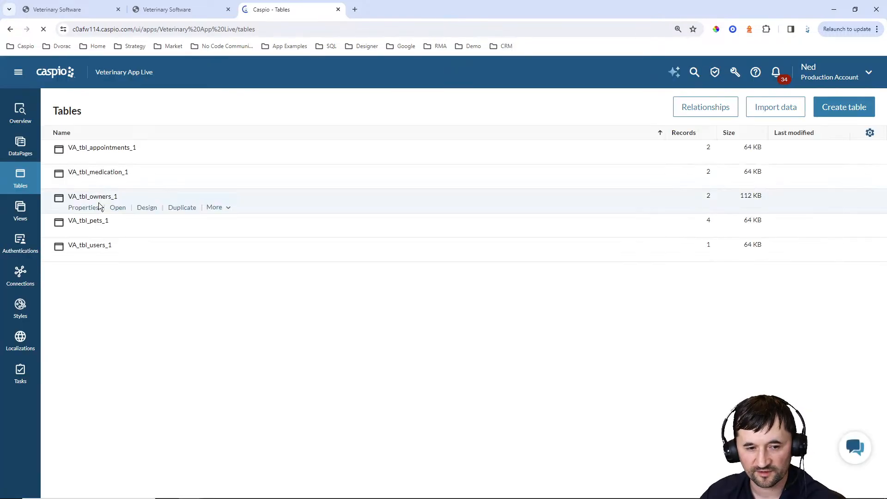
click(119, 159)
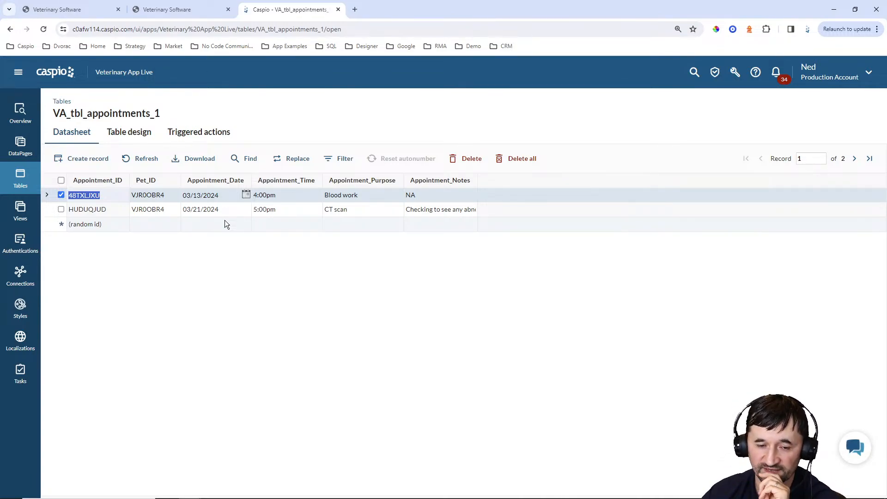
click(246, 195)
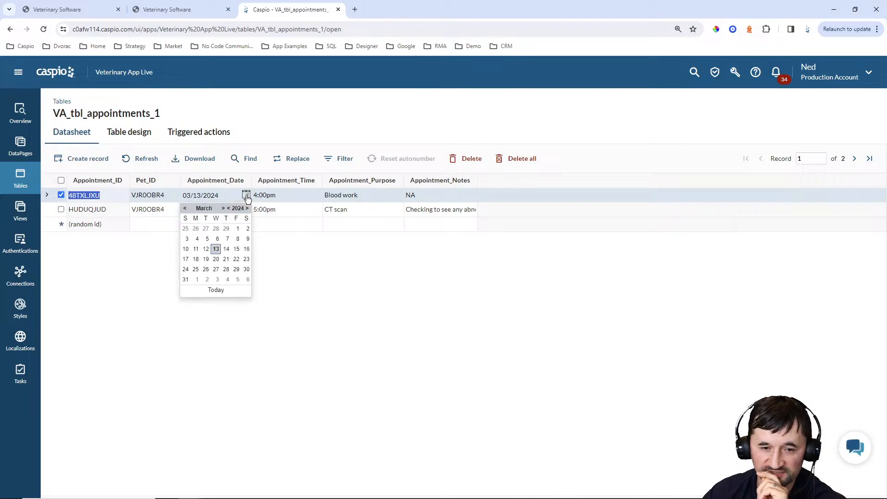
click(226, 249)
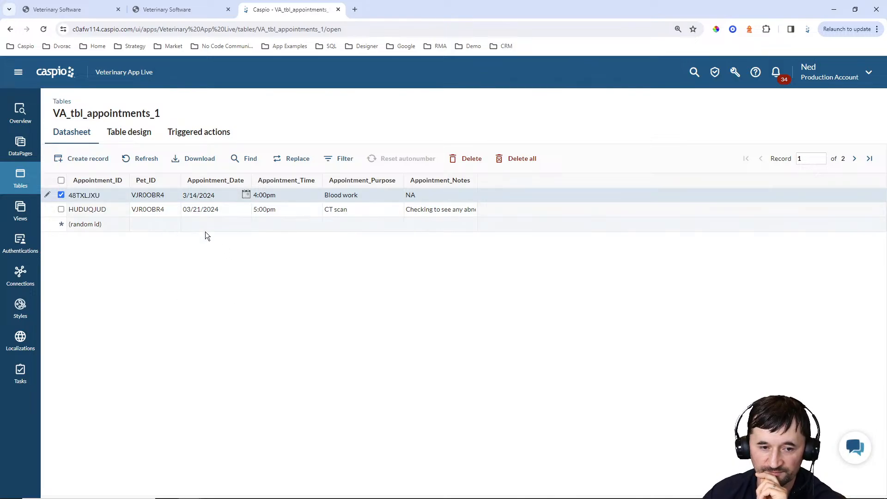
click(209, 226)
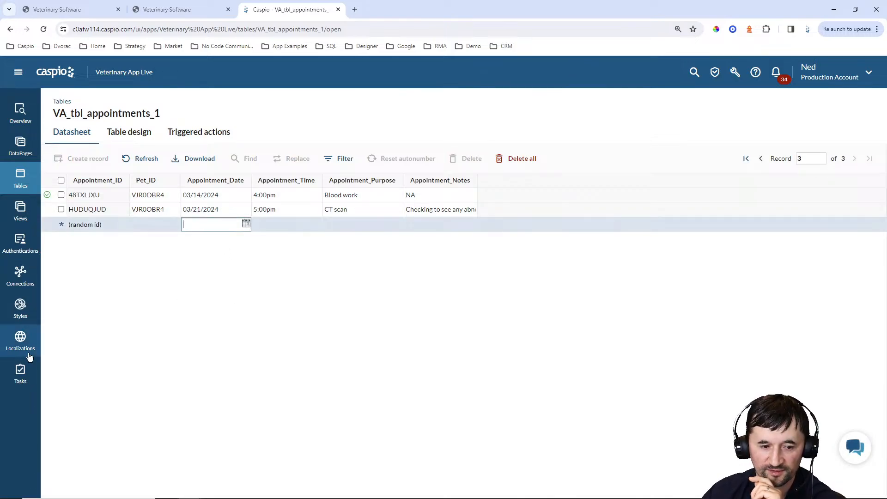
click(20, 374)
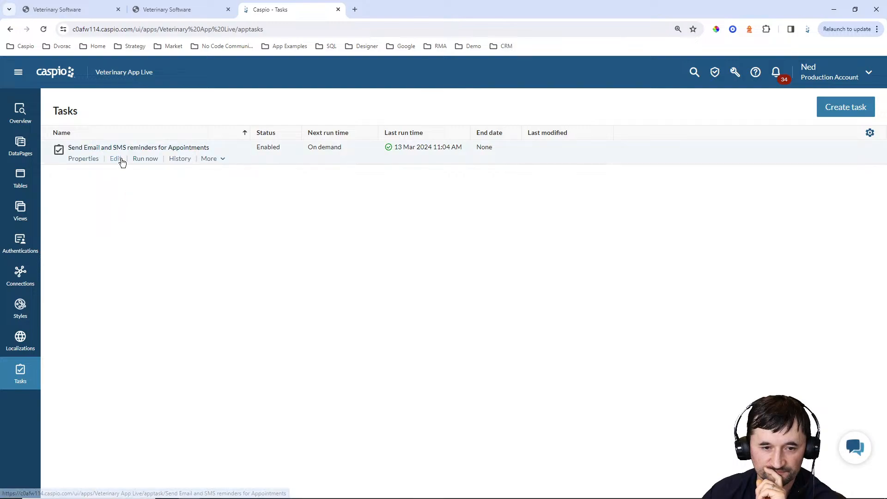
Rerun the reminder task, updating its last run to 11:05 AM, and open it for editing
click(145, 158)
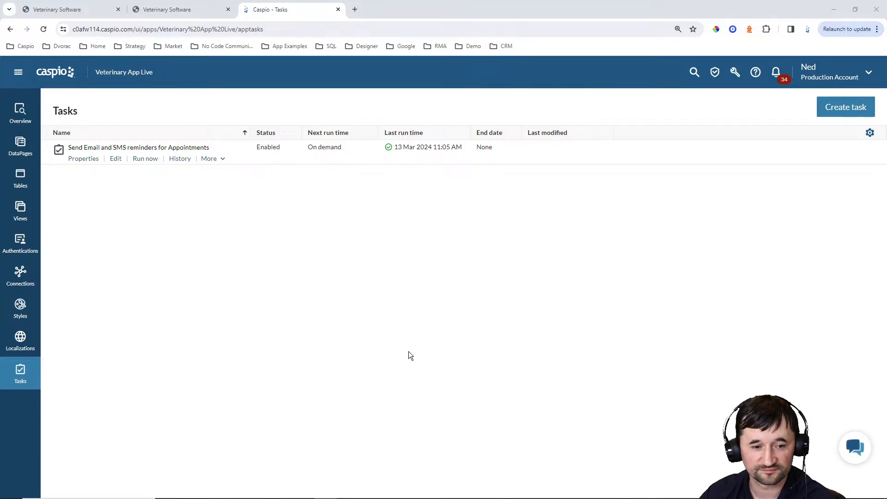
click(118, 160)
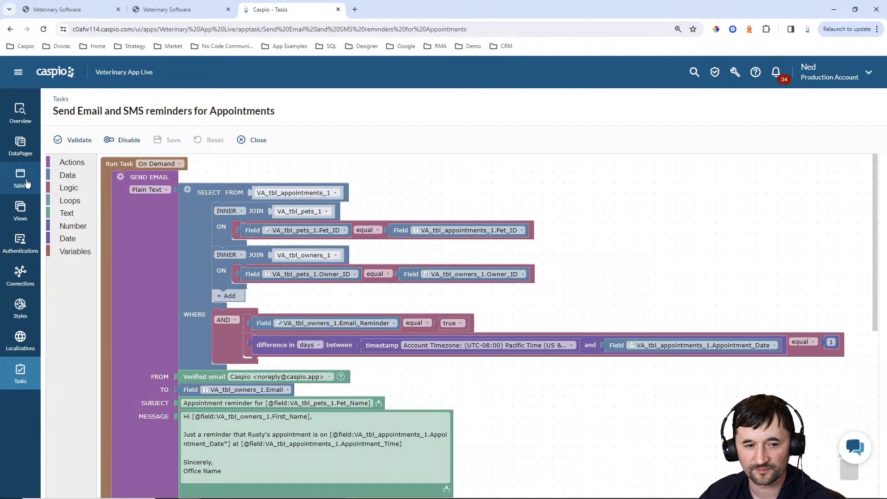
click(21, 178)
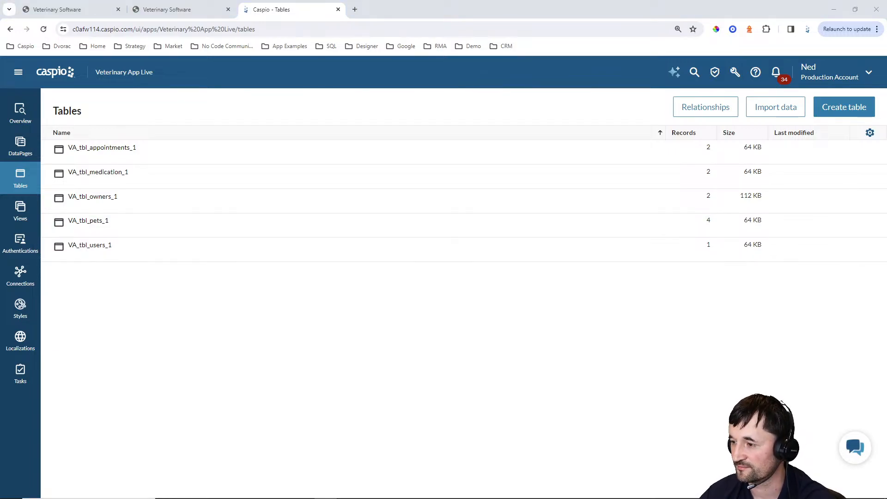
Check Outlook's reminder email for Rusty's 3/14/2024 4:00pm appointment, then close it
drag(886, 81, 336, 81)
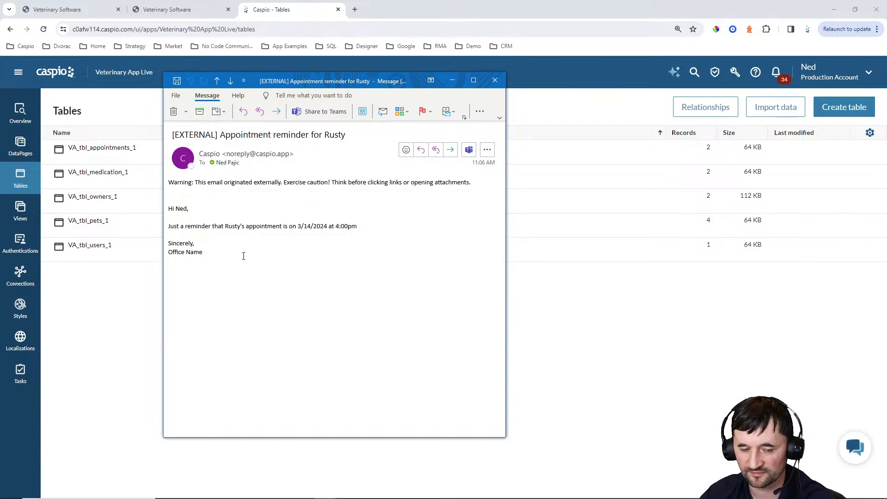
click(494, 79)
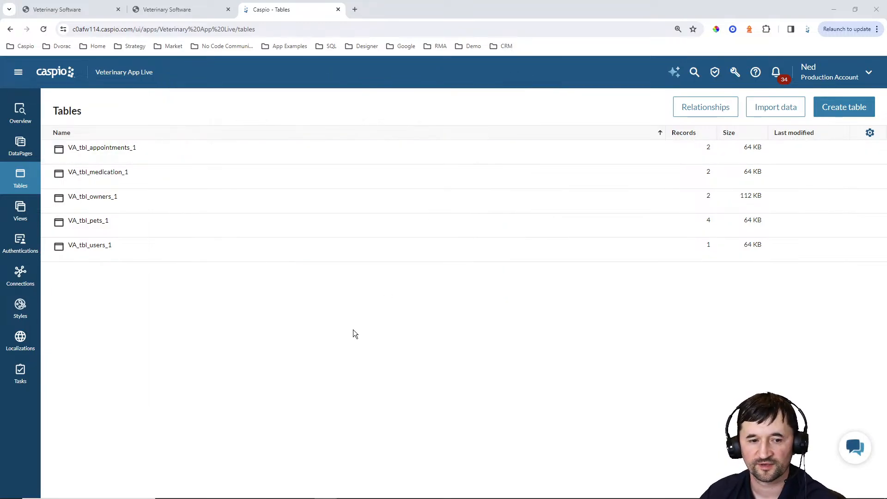
click(19, 375)
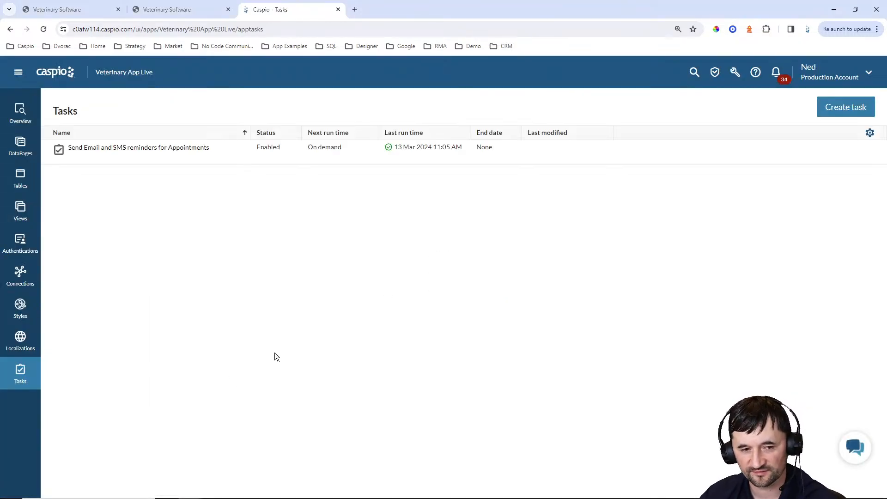
Duplicate the reminder task, replace 'Appointments_1' with 'expired Med' in its name, and save the copy
mouse_move(155, 159)
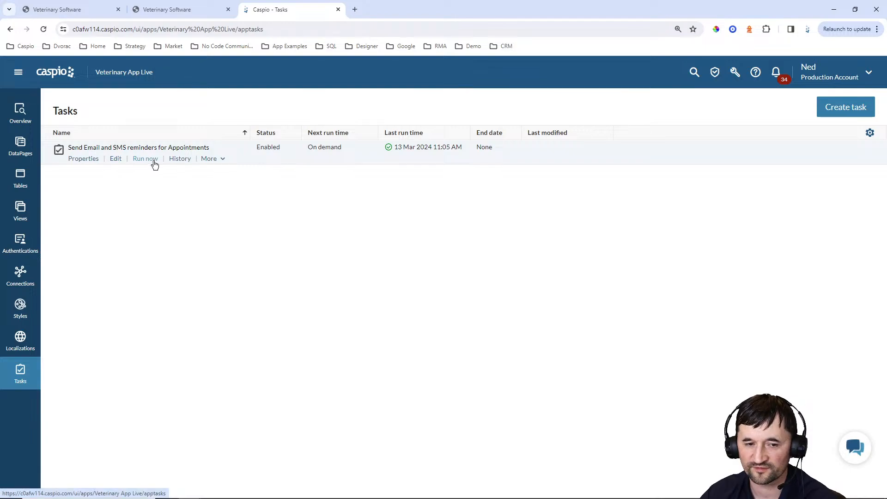
click(213, 159)
click(214, 172)
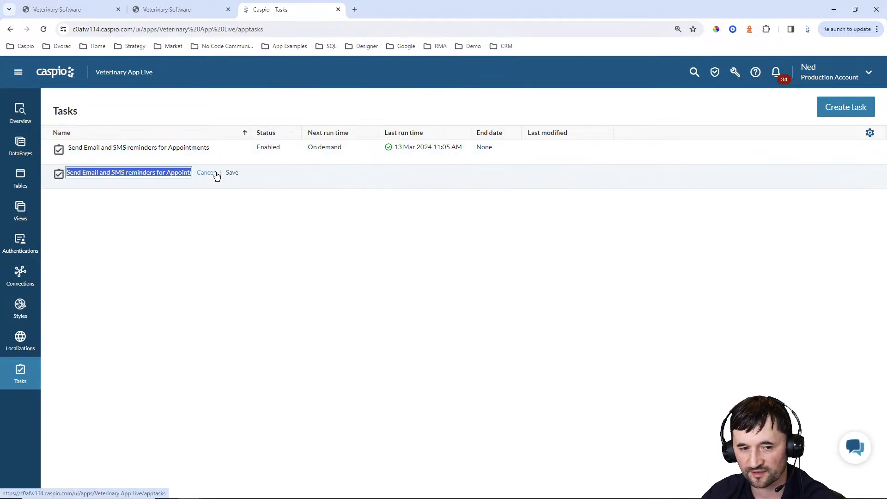
click(138, 175)
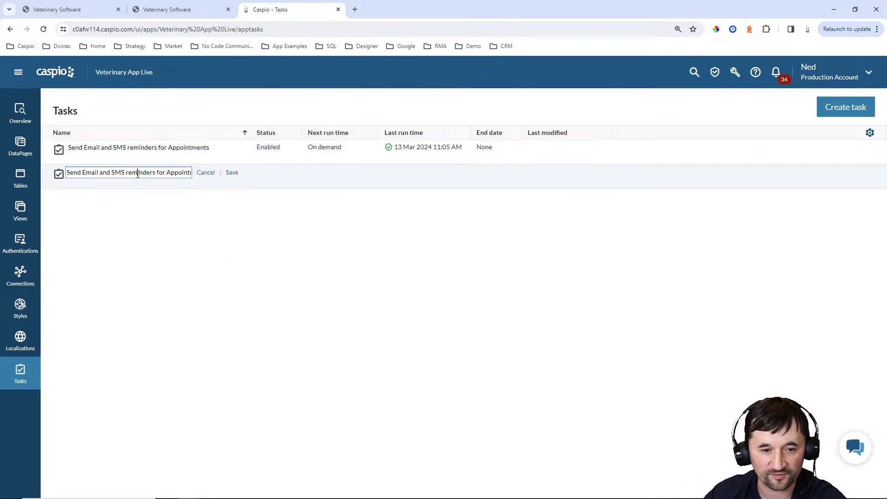
double_click(168, 173)
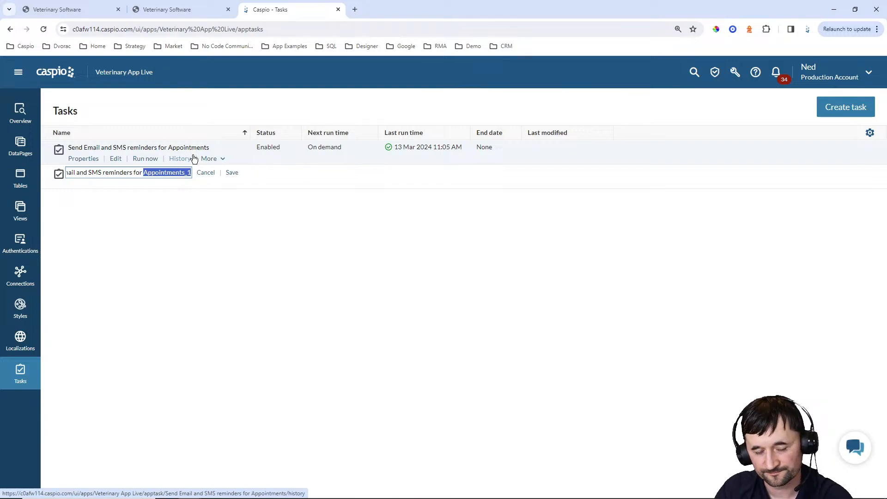
text(expired Med)
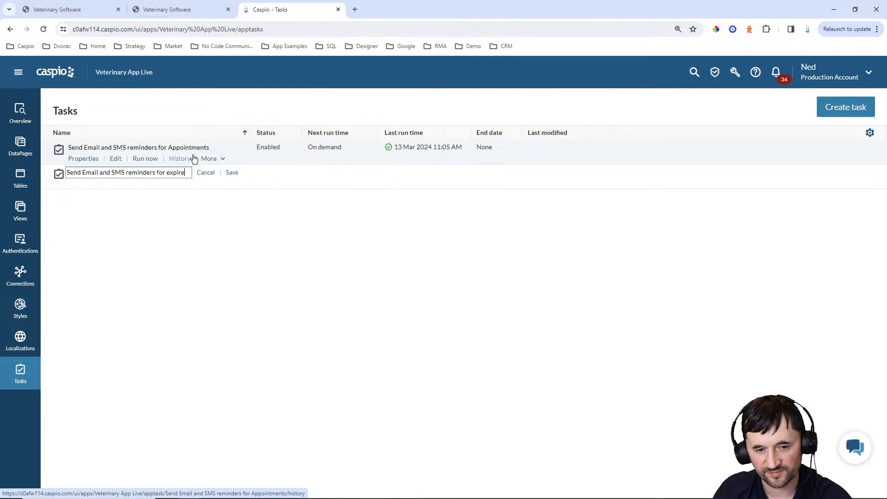
click(232, 173)
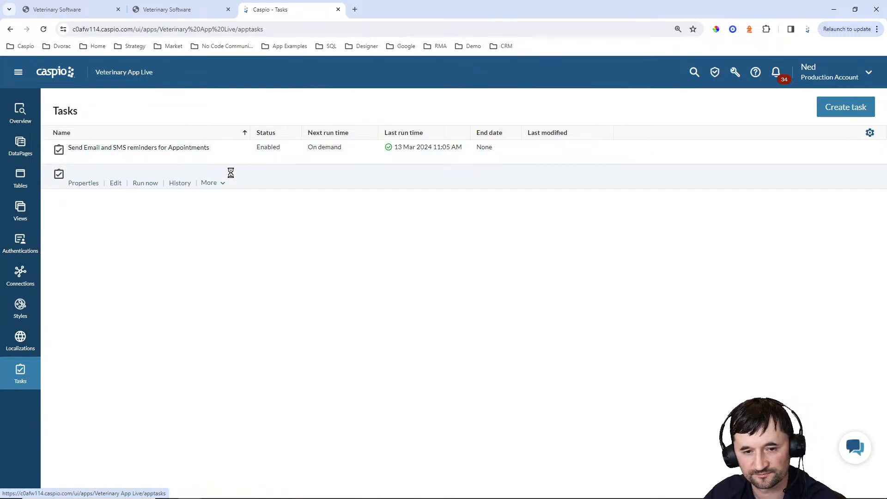
click(116, 184)
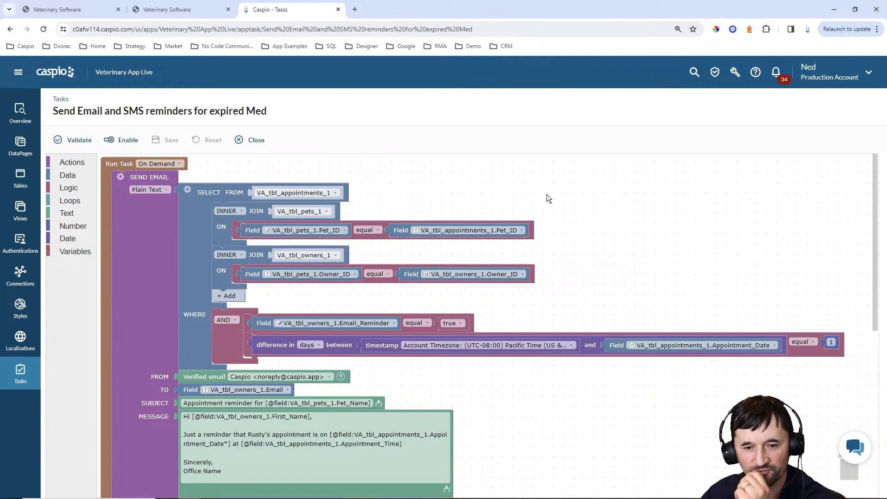
Point the email query at VA_tbl_medication_1 and compare dates against VA_tbl_medication_1.End_Date
scroll(439, 177, down, 2)
scroll(456, 186, up, 2)
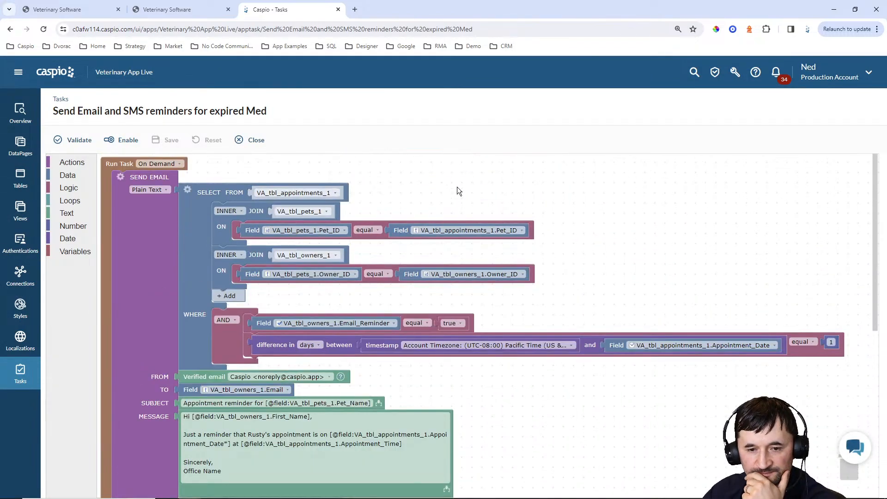
click(323, 194)
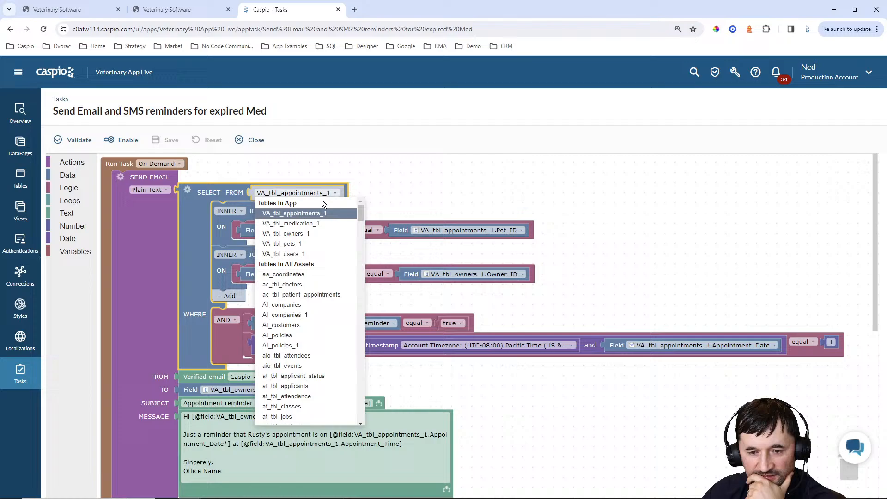
click(305, 221)
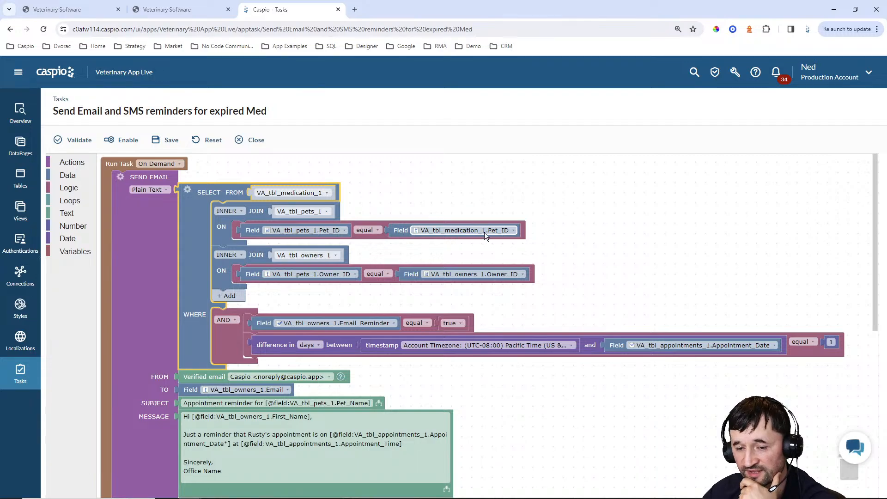
scroll(621, 193, down, 3)
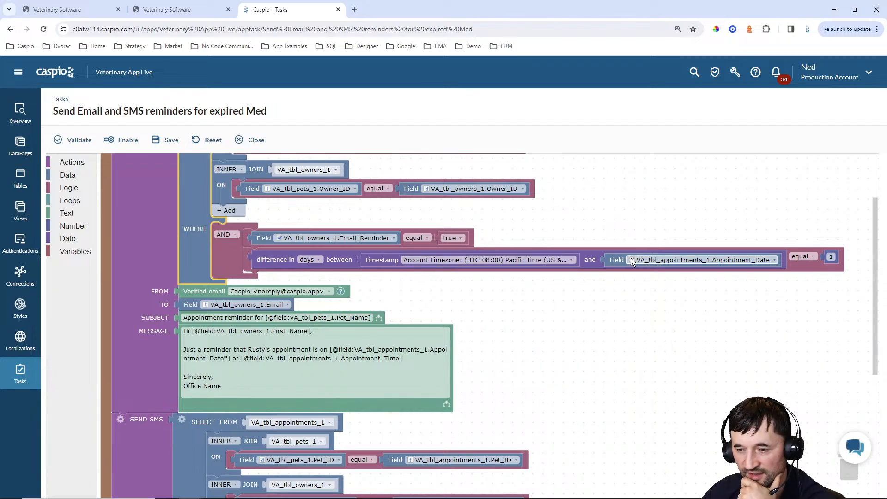
click(666, 260)
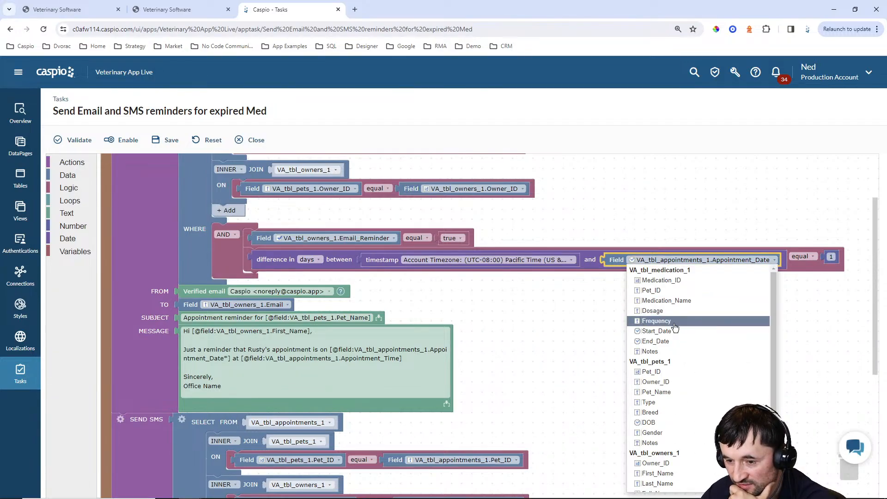
click(667, 342)
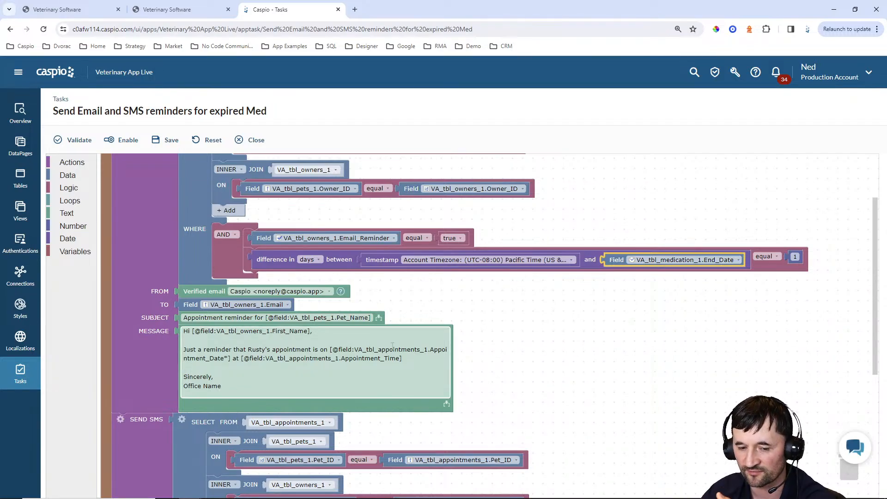
click(362, 360)
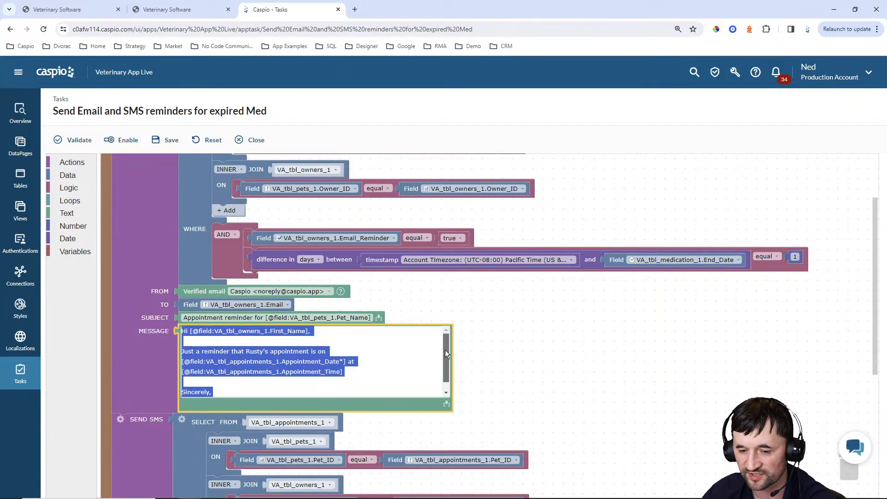
Set the email subject to 'Medication expiration' and write a message saying the medication is due to expire on
scroll(445, 356, down, 1)
scroll(446, 366, up, 1)
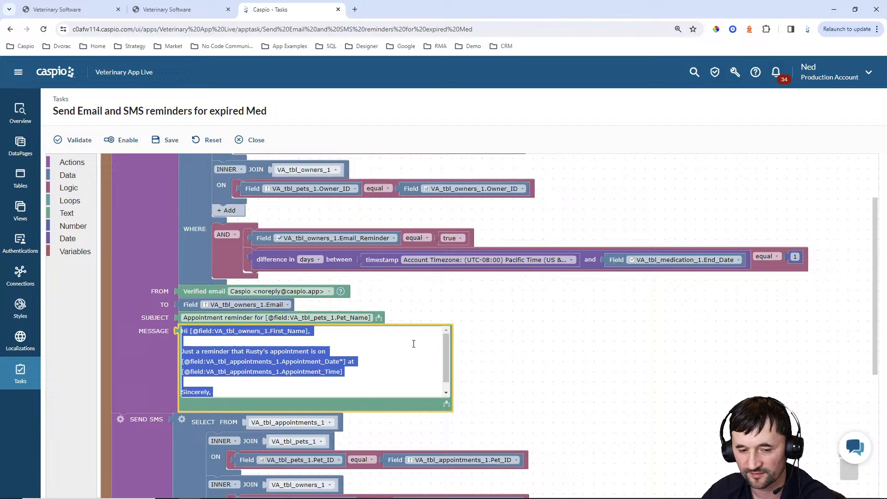
click(265, 318)
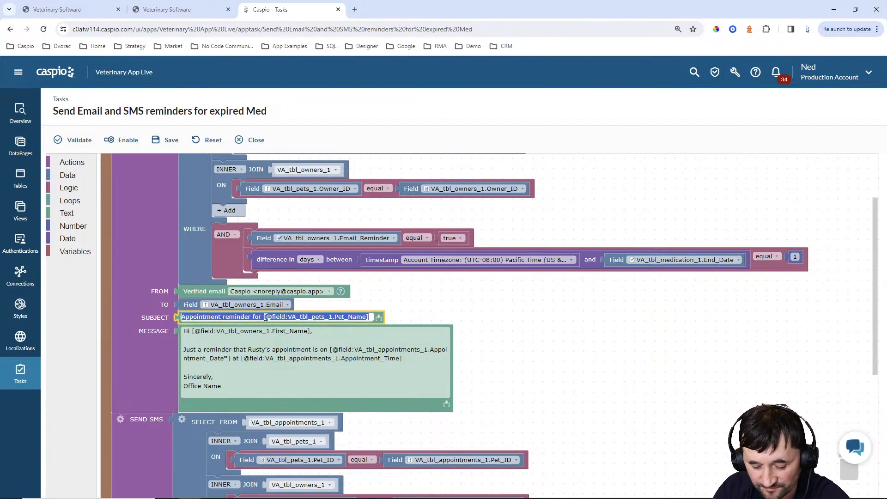
text(Medication expir)
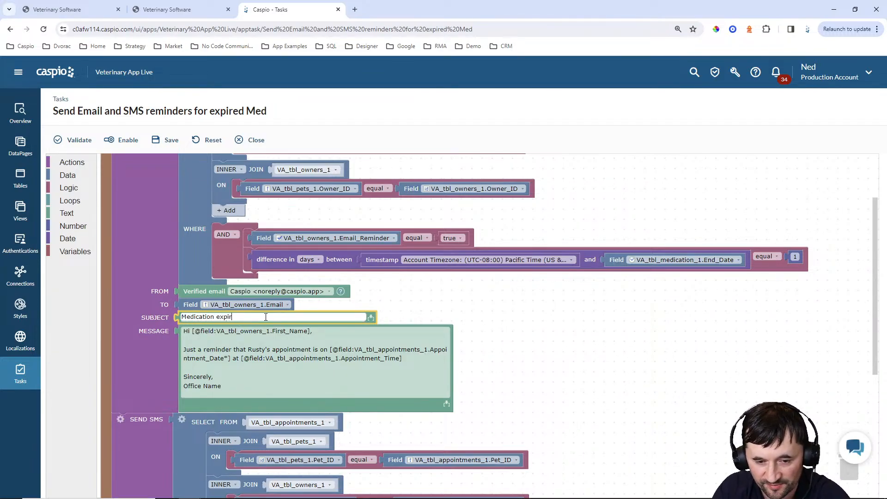
text(ation)
click(245, 383)
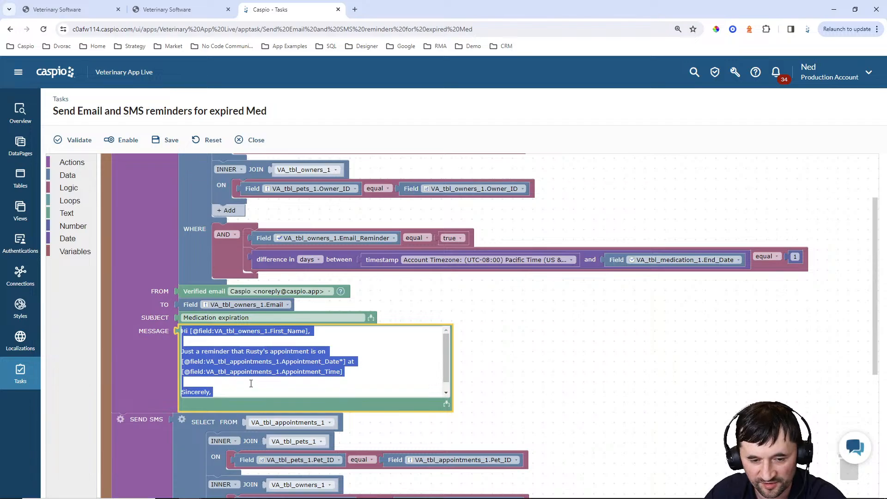
text(Hi so and so,  )
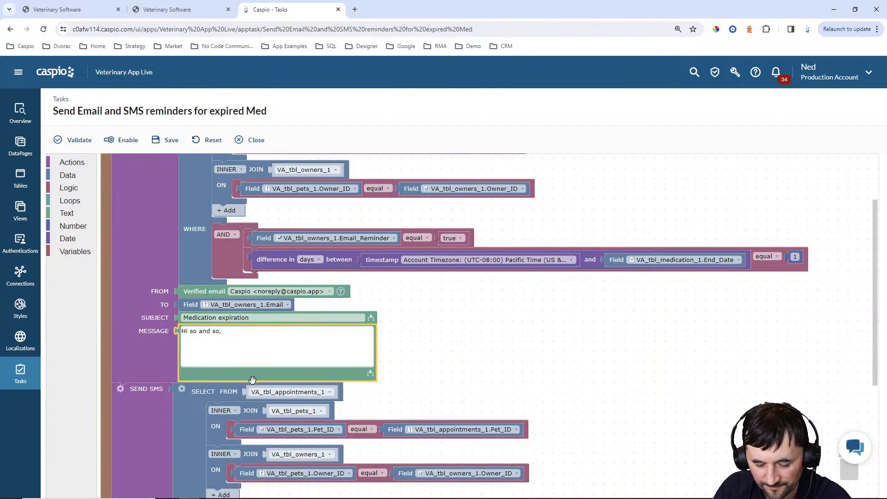
text(The me)
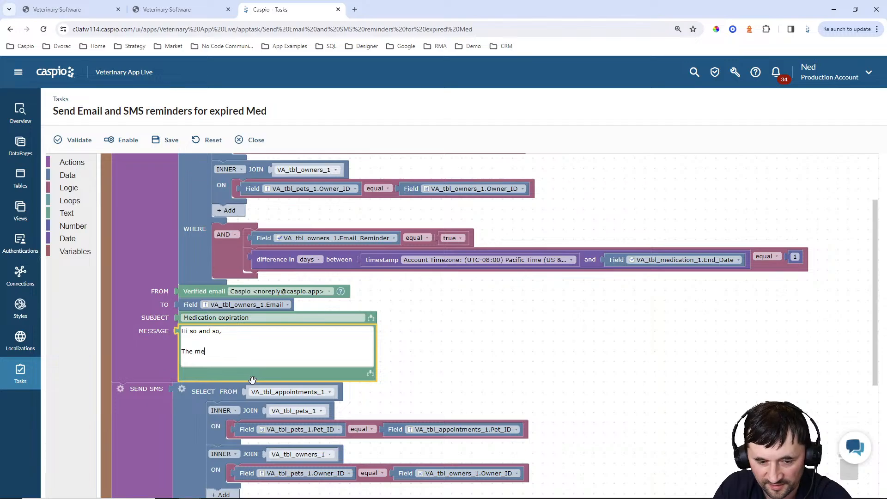
text(dication for Rus)
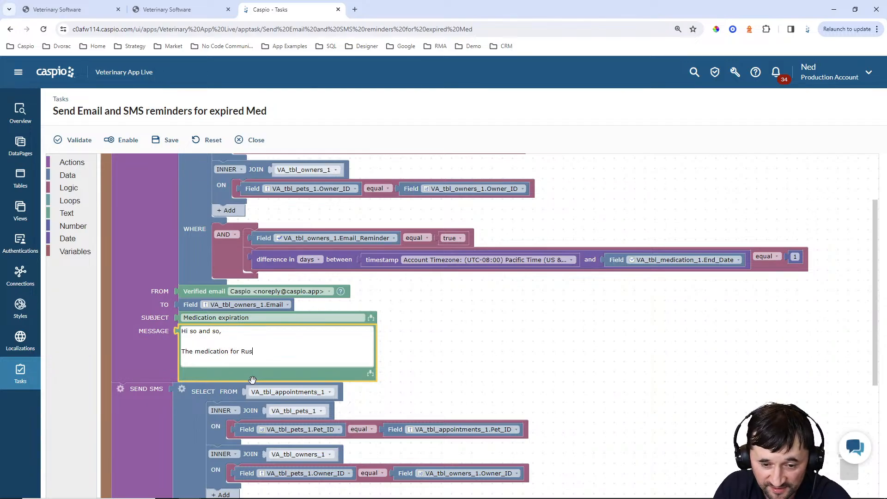
text(ty is due to expire on)
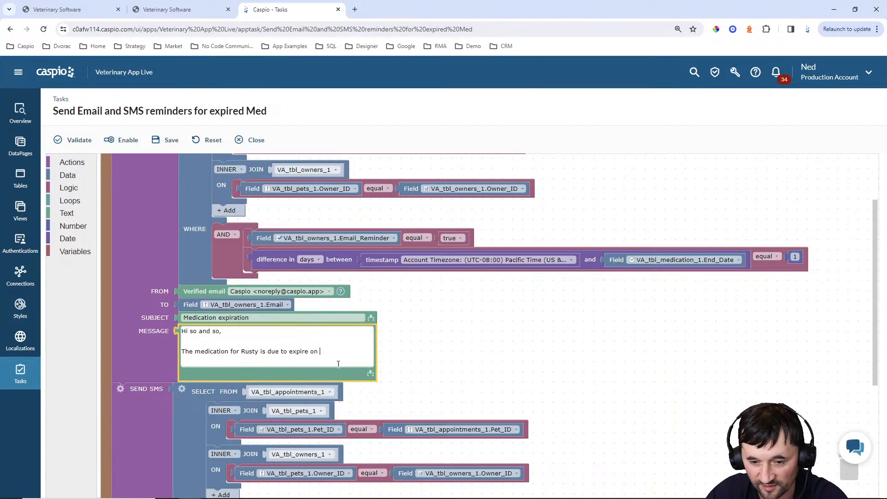
Append the VA_tbl_medication_1 End_Date field to the end of the email message
click(372, 377)
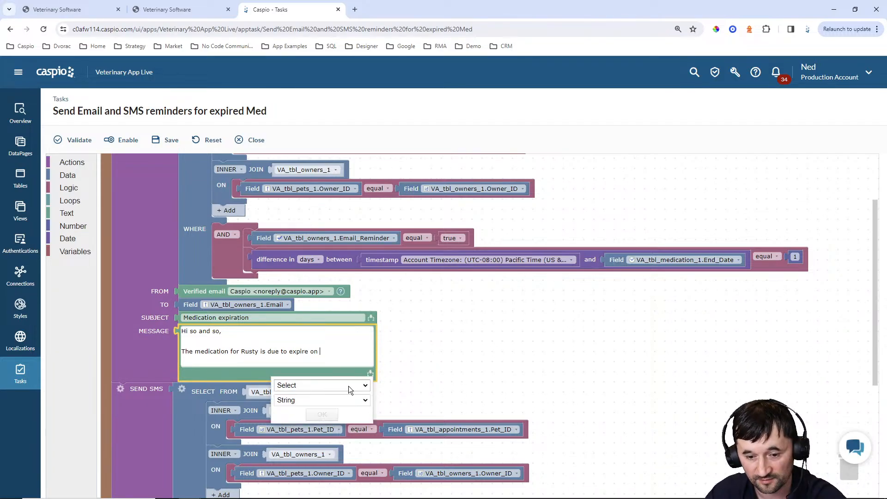
click(342, 385)
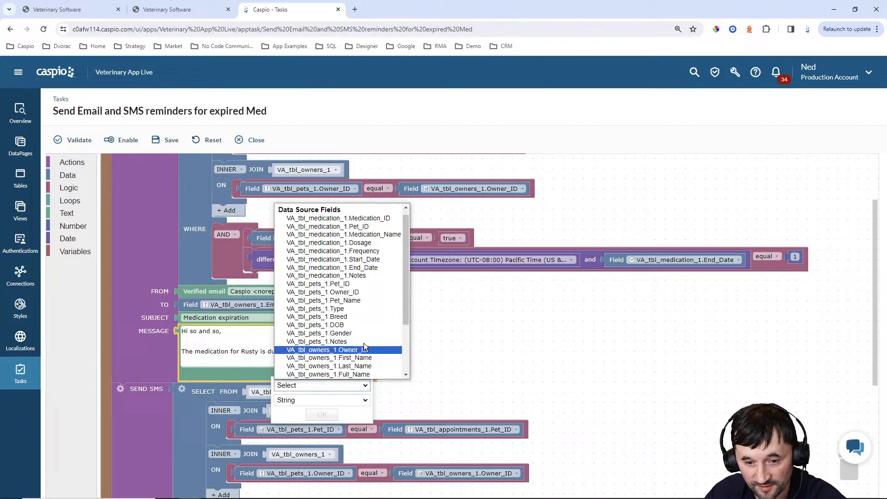
click(371, 267)
click(322, 414)
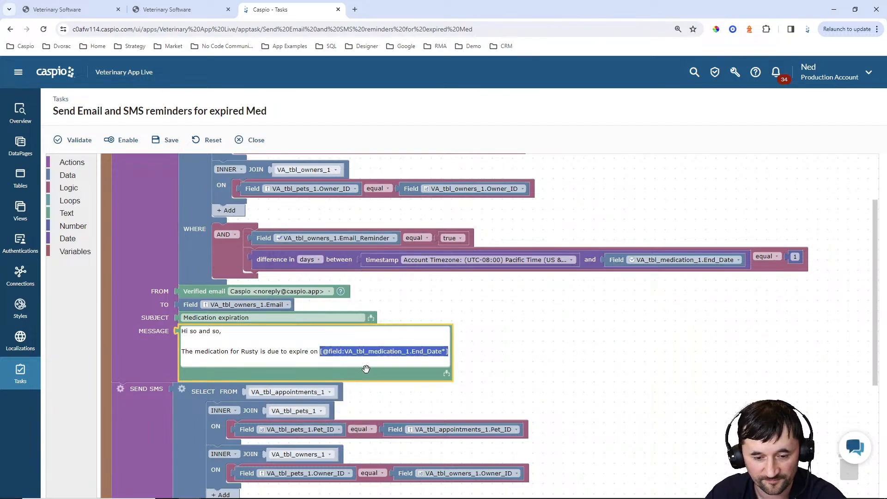
scroll(369, 370, down, 1)
scroll(547, 320, down, 3)
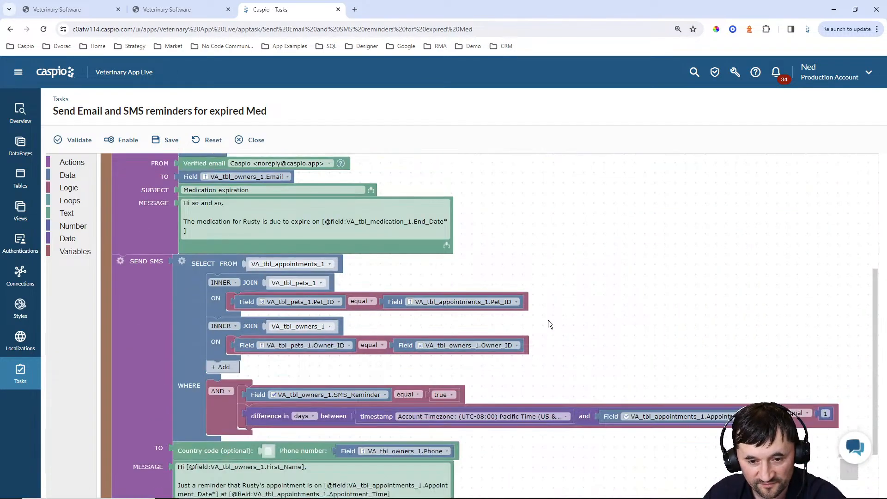
Make the SMS query pull from VA_tbl_medication_1
click(306, 224)
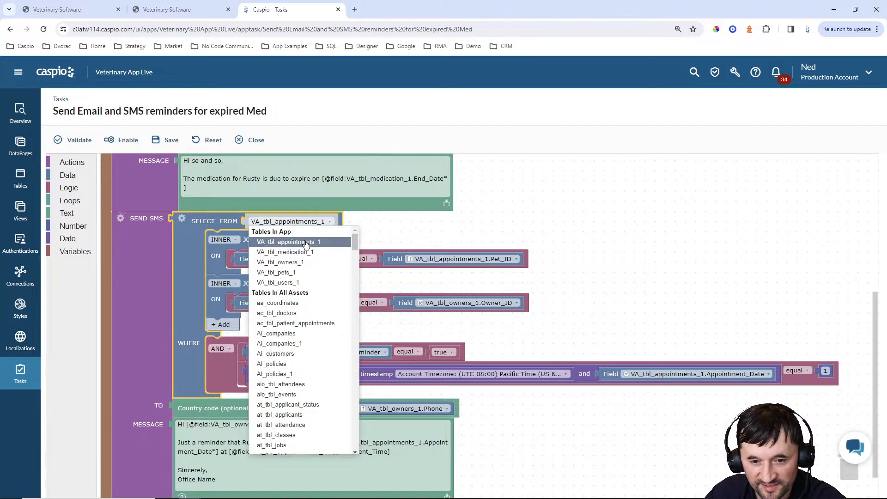
click(297, 252)
scroll(612, 266, down, 1)
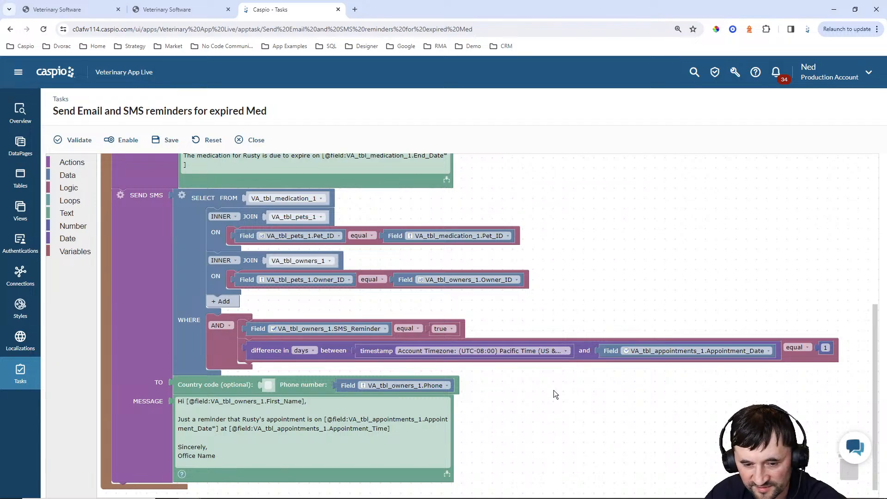
Copy the email's expiration message text into the SMS message
click(373, 418)
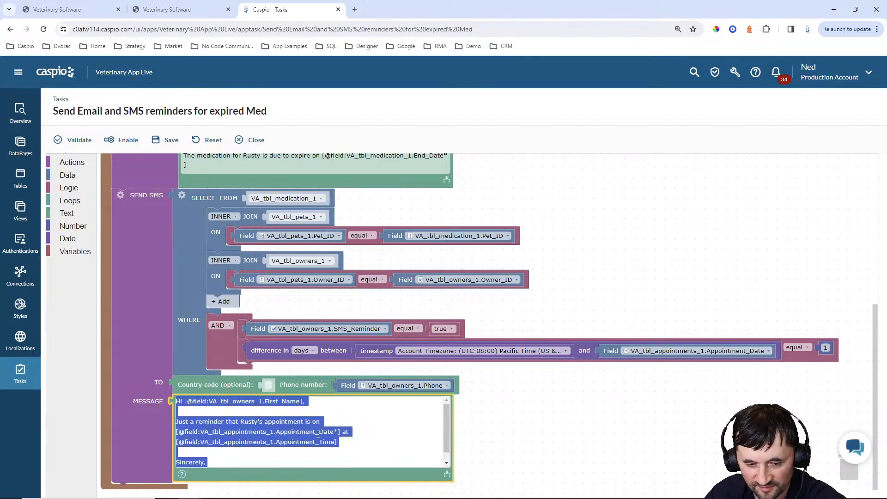
scroll(319, 252, up, 3)
click(319, 251)
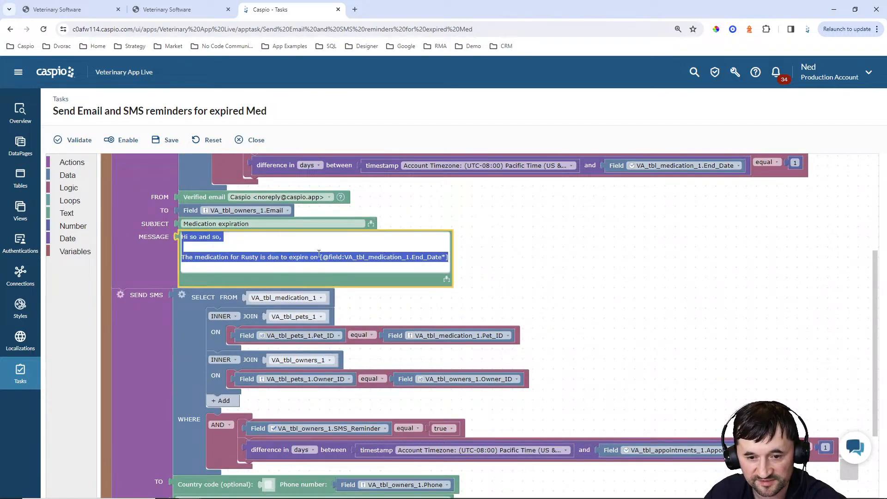
key(ctrl+c)
scroll(531, 267, down, 3)
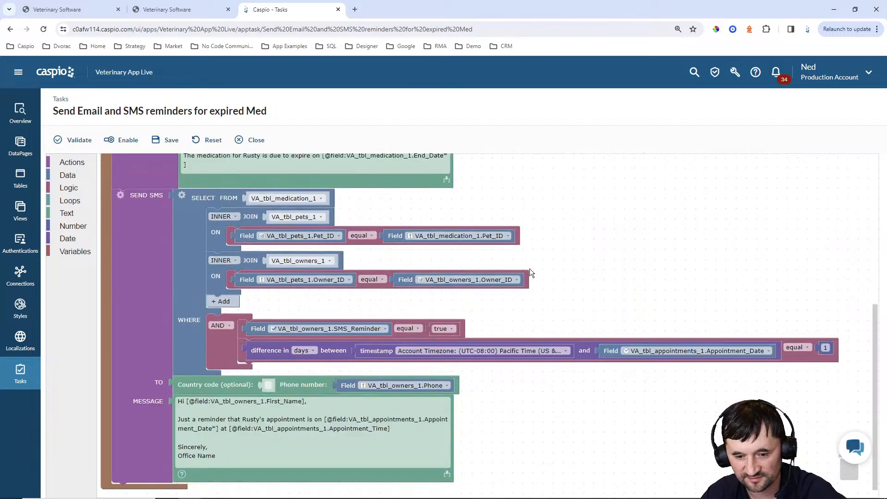
click(409, 430)
key(ctrl+v)
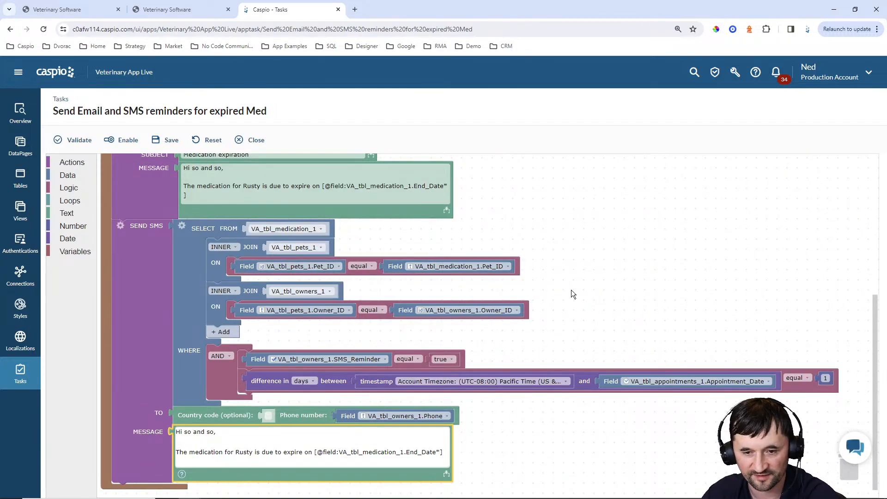
scroll(571, 290, up, 7)
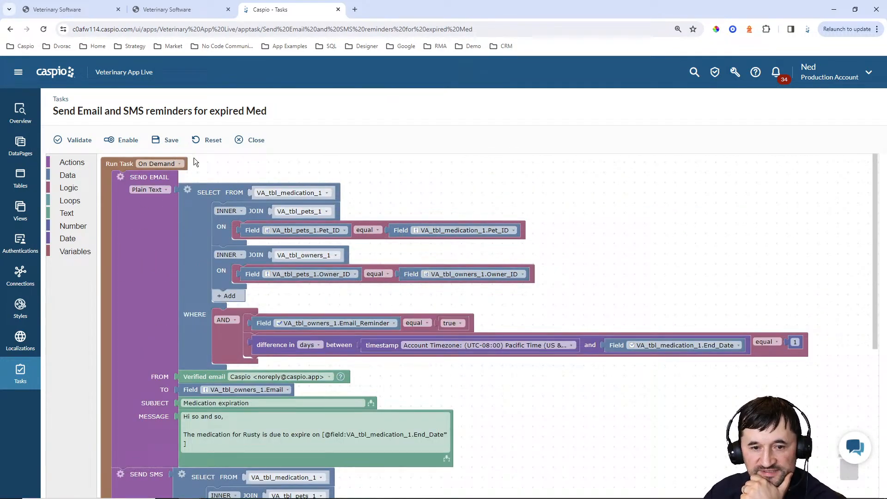
Resolve the save error by comparing the SMS date to VA_tbl_medication_1.End_Date, then save and enable the task
click(167, 140)
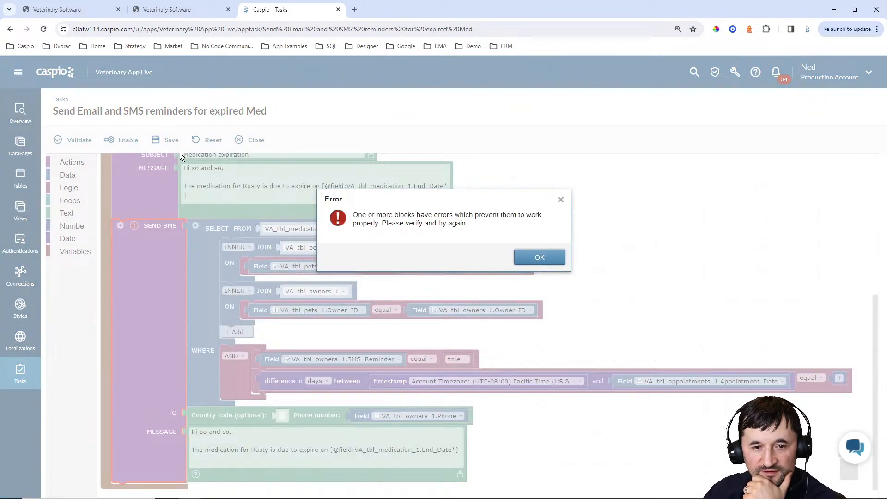
click(517, 256)
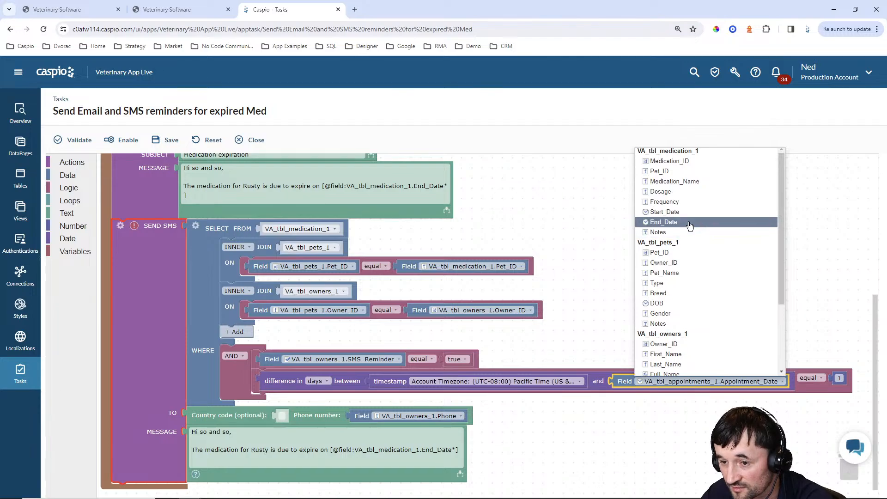
click(671, 222)
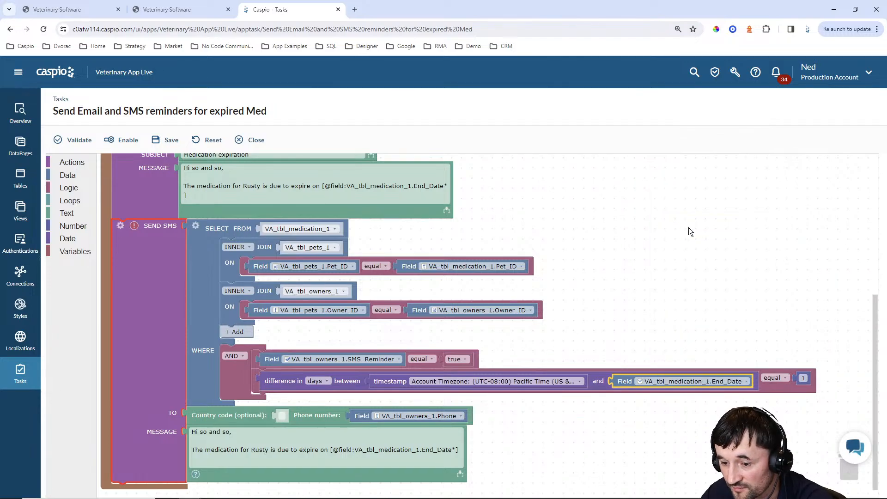
click(166, 143)
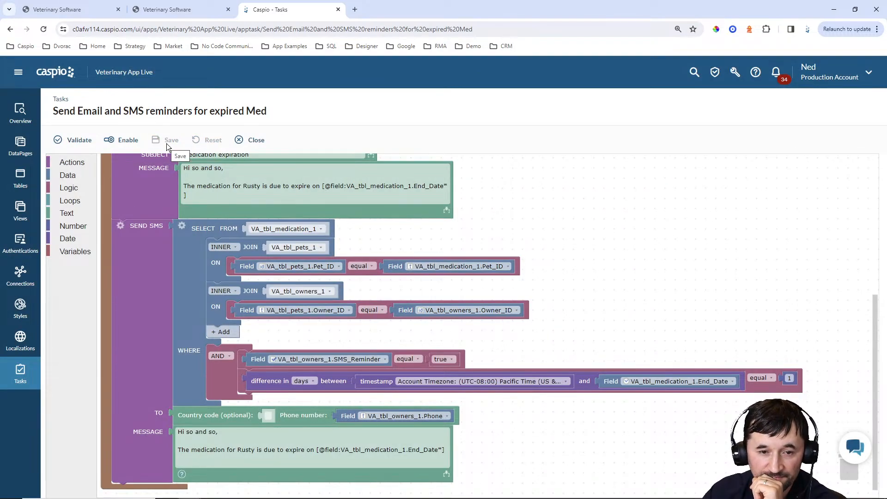
click(121, 139)
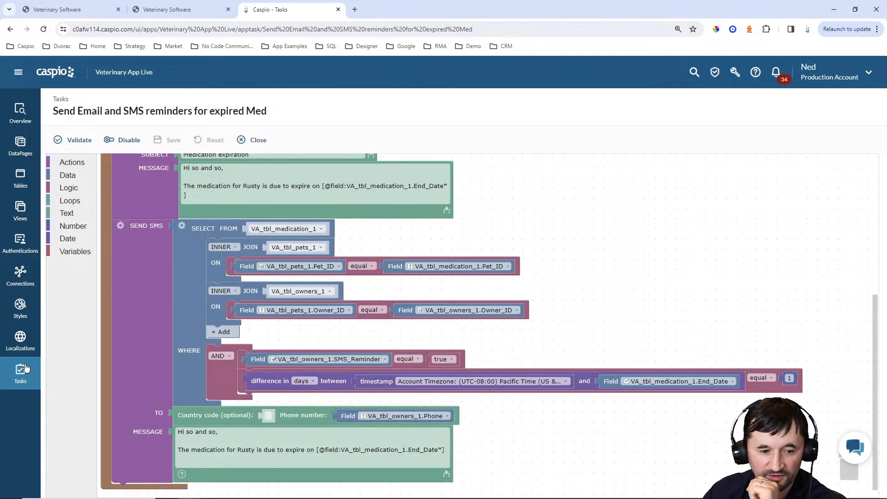
Return to the Tasks list and run the expired Med task now
click(25, 368)
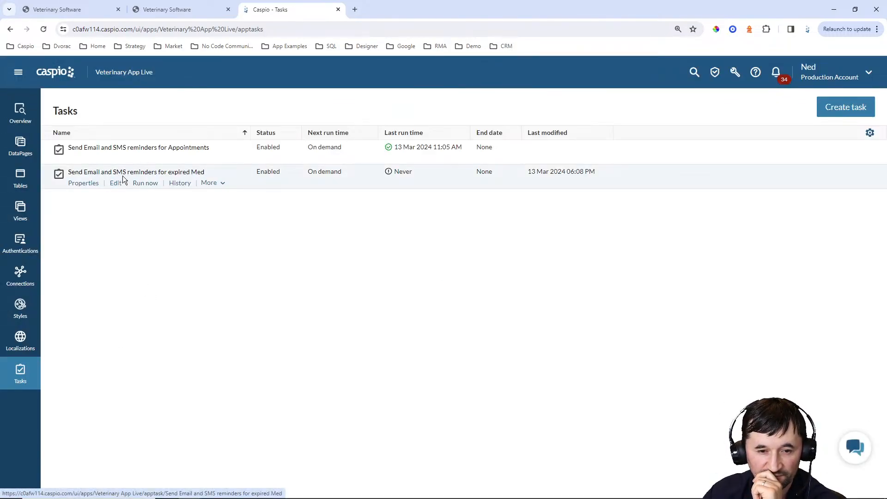
click(141, 183)
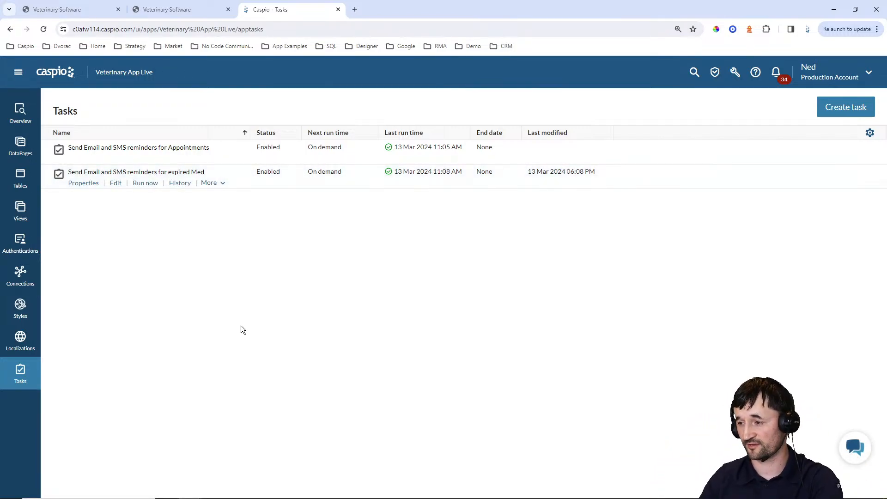
Open the VA_tbl_medication_1 datasheet, then review and close the received Medication expiration email
click(21, 180)
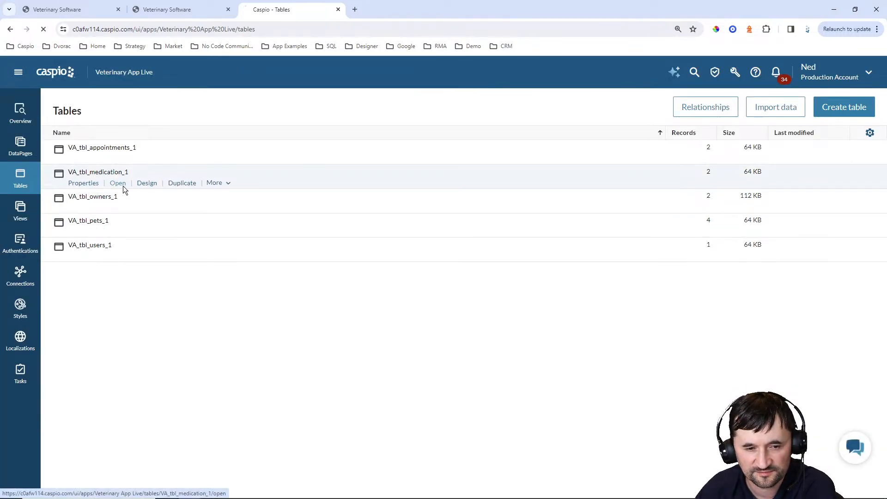
click(119, 183)
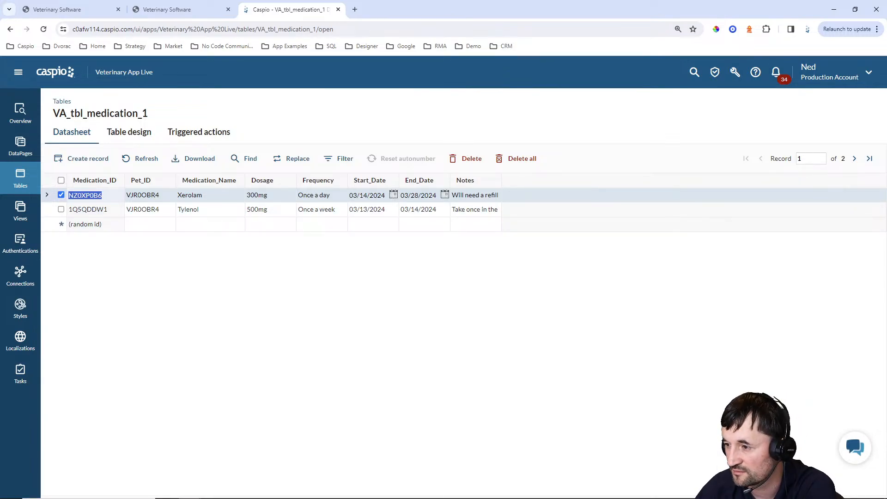
key(alt+Tab)
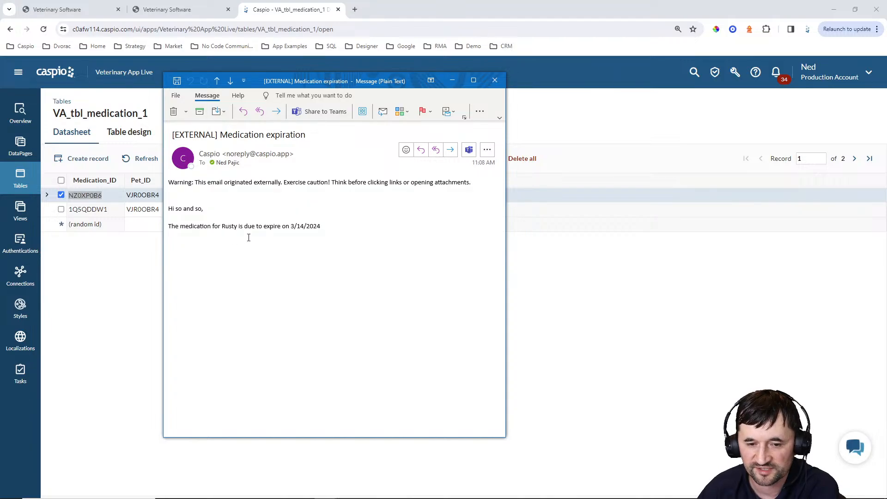
mouse_move(305, 498)
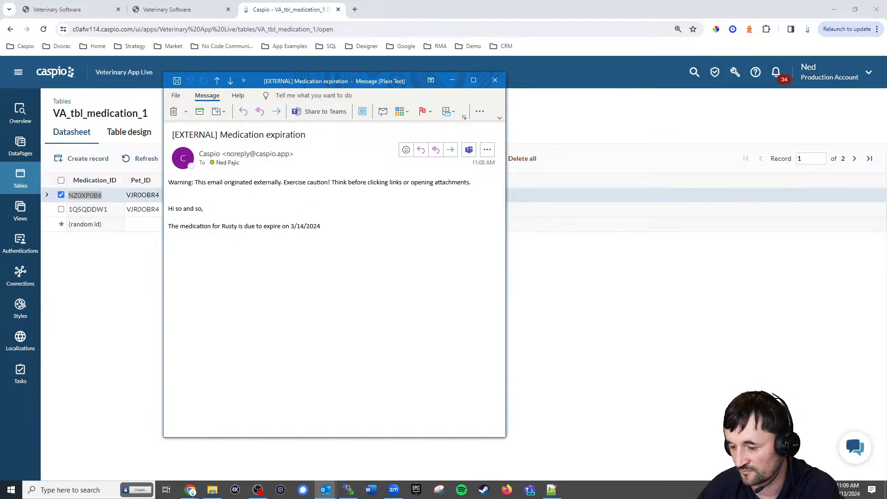
click(494, 80)
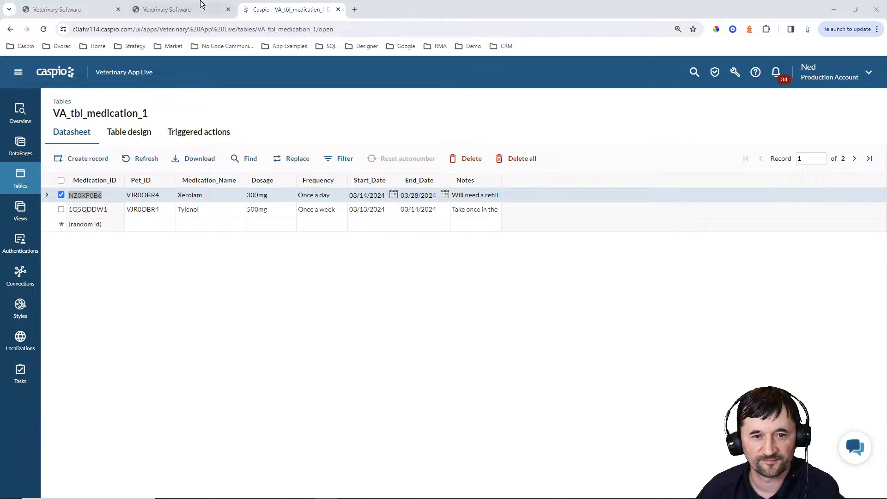
click(171, 10)
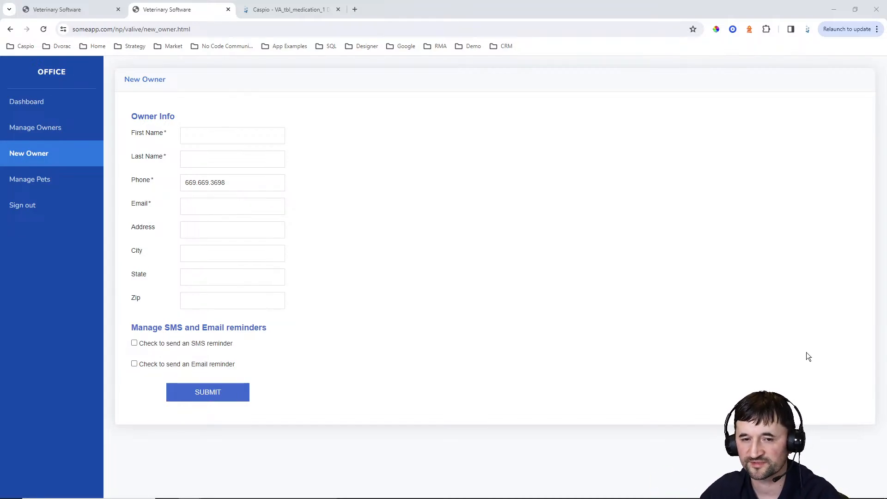
click(276, 10)
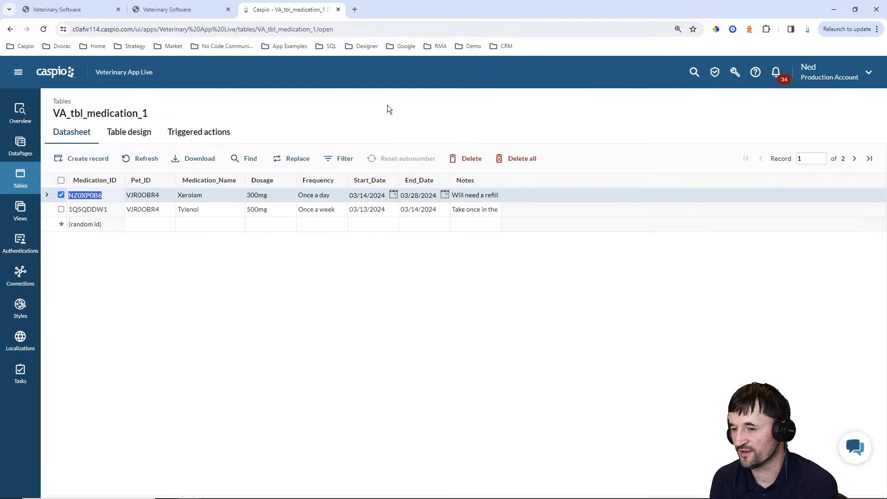
Load caspio.com in a new tab and view the Starter, Professional and Enterprise pricing plans
click(354, 9)
text(caspi)
key(Return)
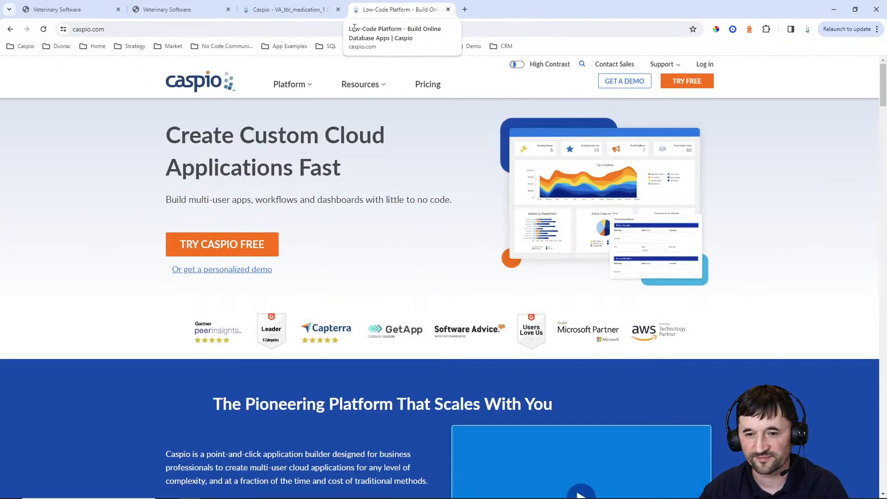
click(424, 83)
scroll(417, 159, down, 4)
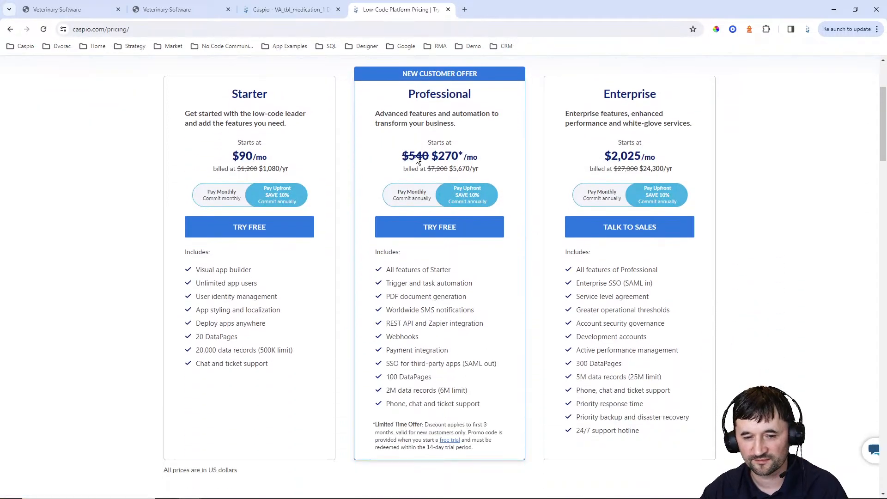
mouse_move(266, 313)
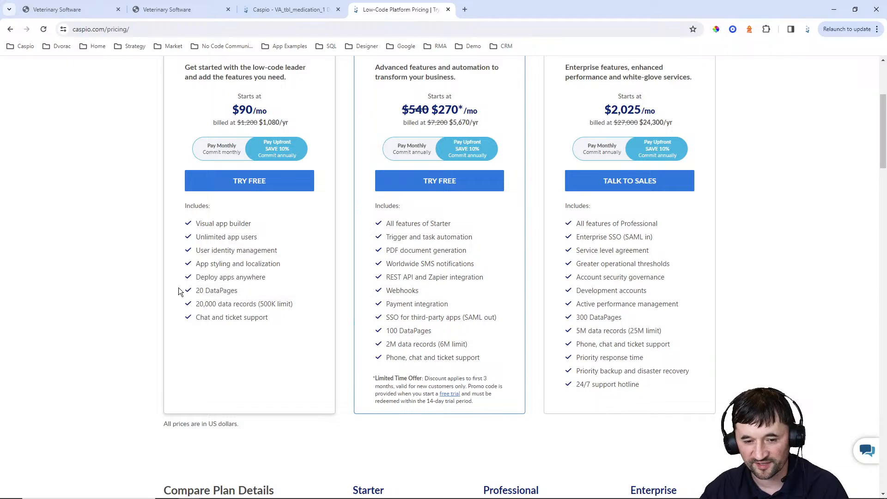
mouse_move(210, 291)
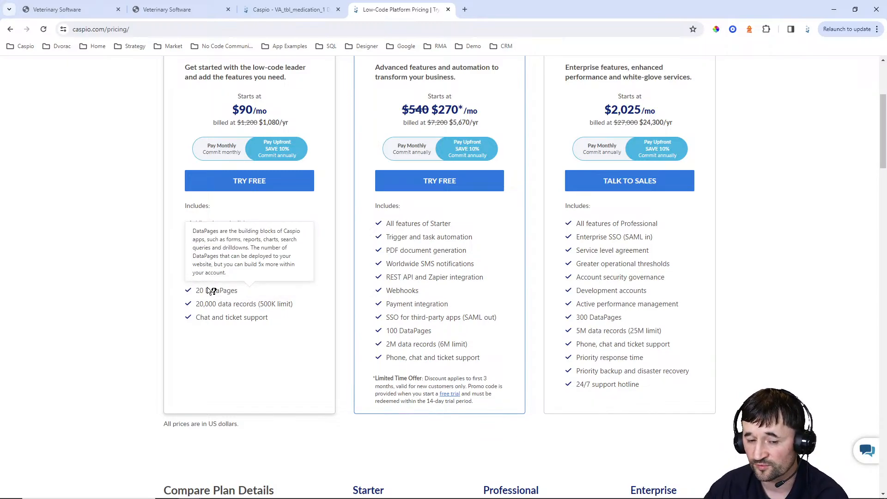
click(289, 9)
List the app's DataPages with the Office folder expanded to its ten pages
click(28, 144)
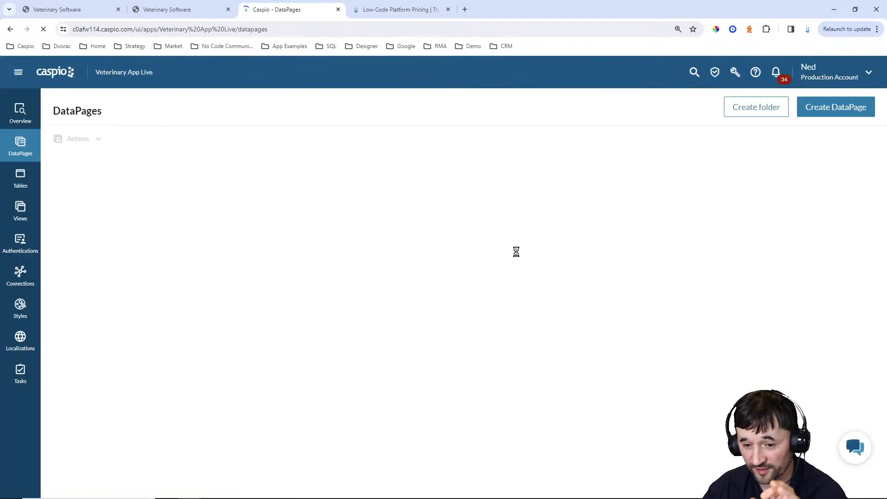
click(102, 187)
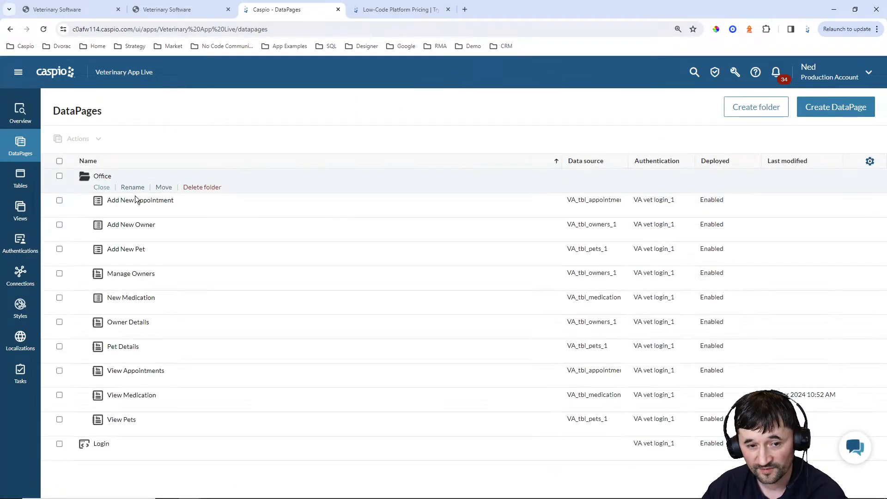
mouse_move(133, 287)
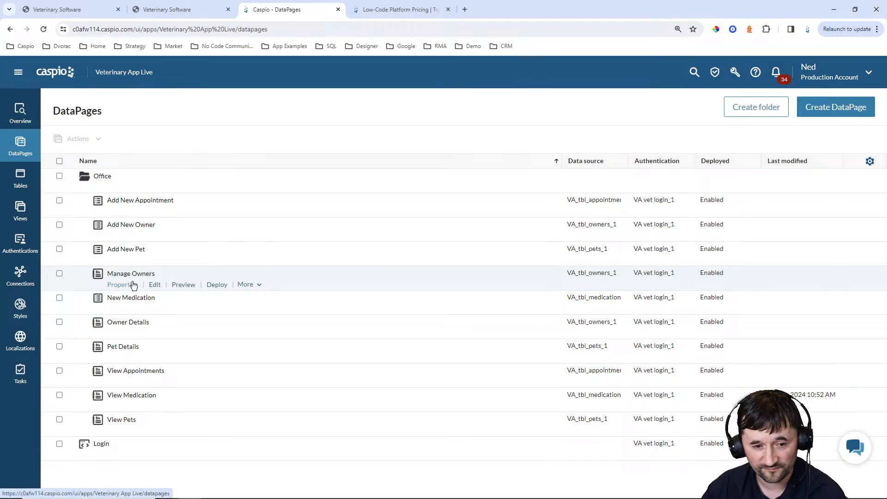
mouse_move(115, 447)
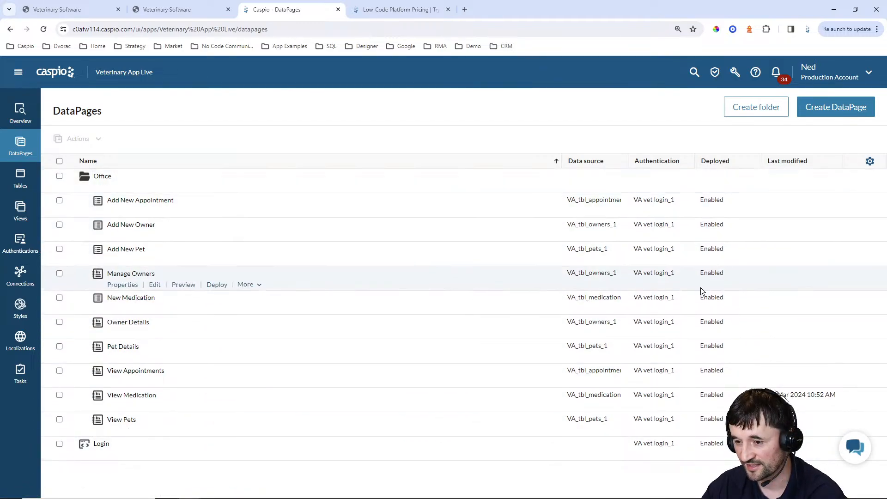
click(397, 10)
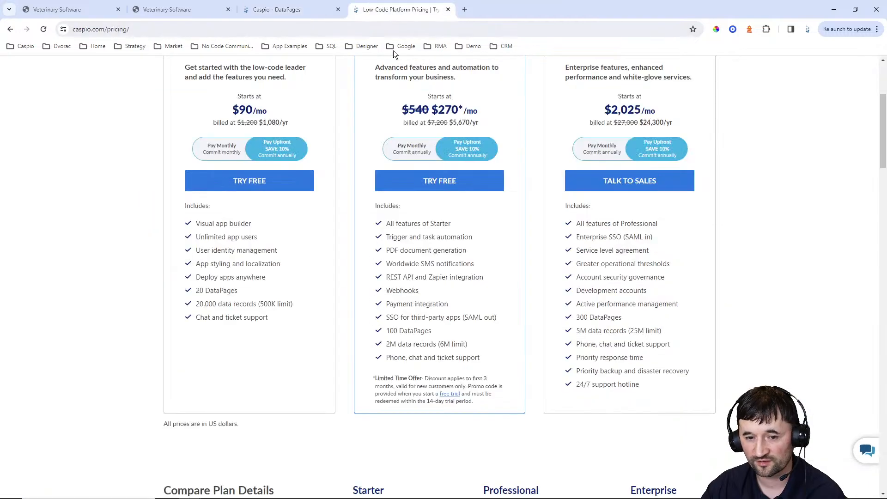
mouse_move(240, 291)
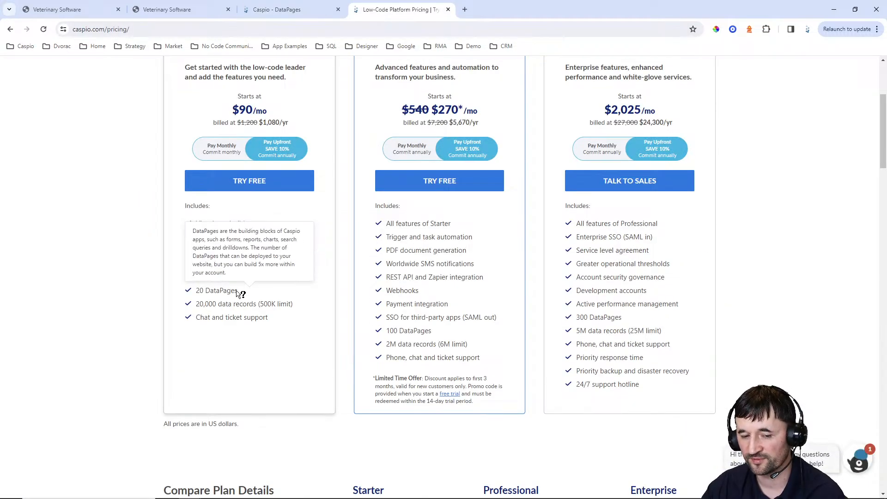
click(305, 8)
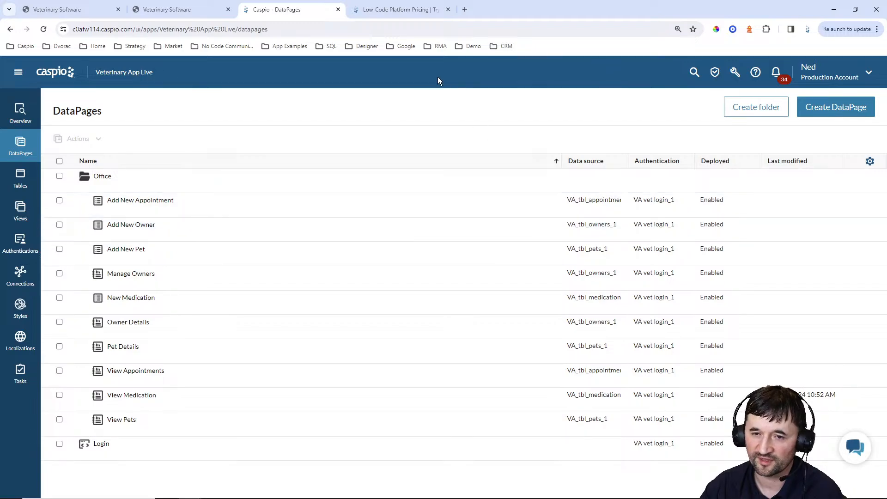
Expand 'See all features and limits' on the pricing page and scroll through the full comparison table
click(400, 15)
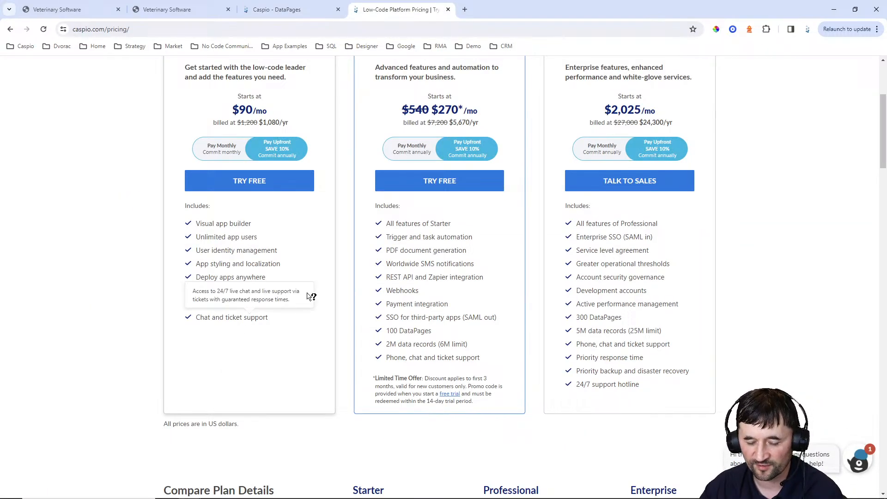
scroll(309, 284, down, 4)
scroll(303, 283, down, 3)
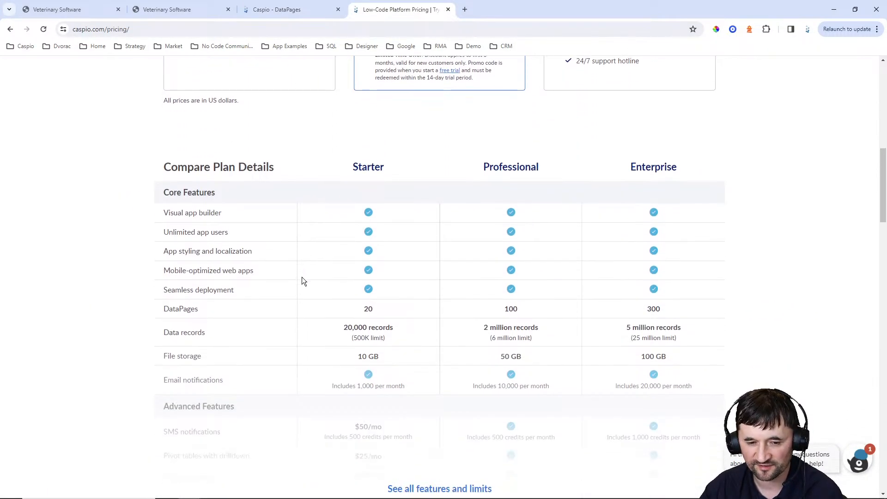
mouse_move(203, 314)
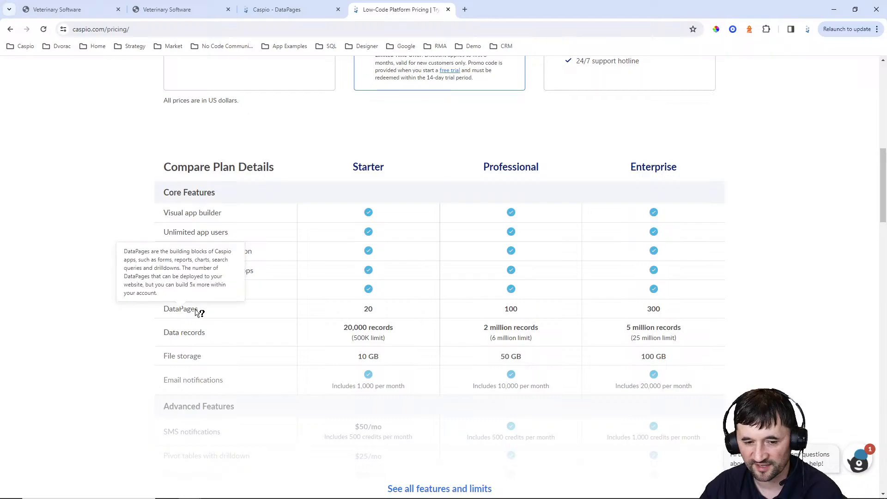
scroll(287, 289, down, 4)
click(439, 304)
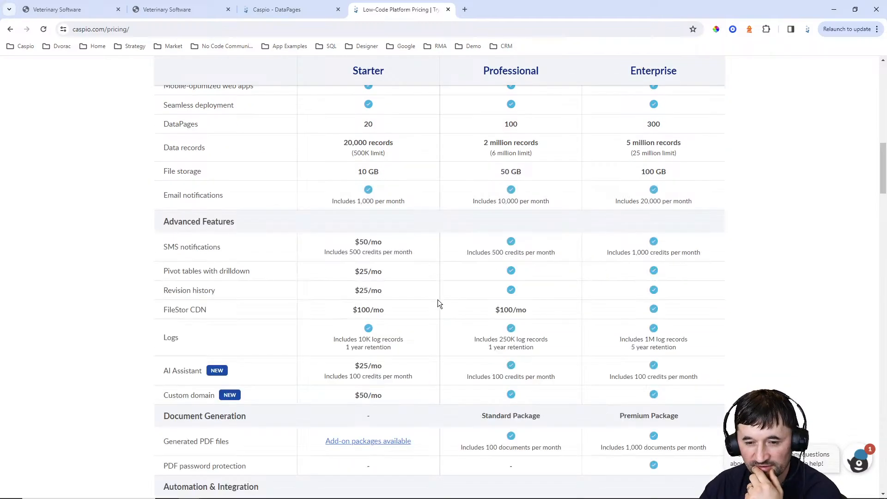
scroll(433, 288, down, 9)
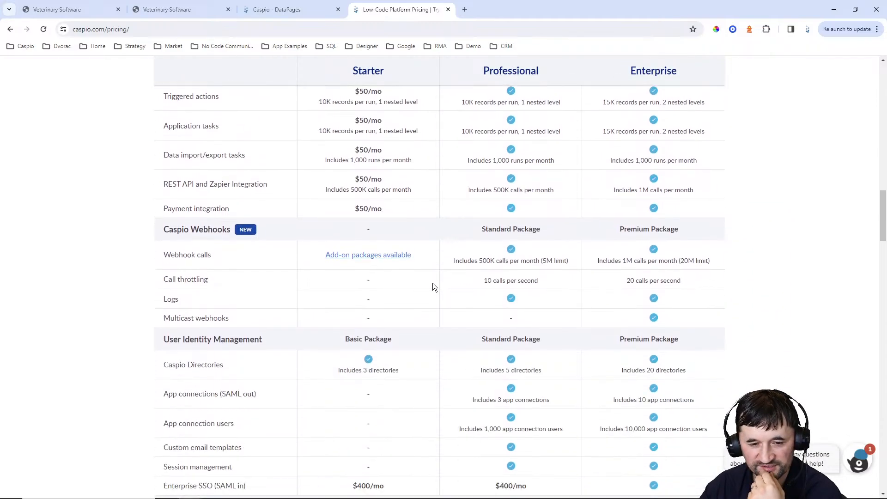
scroll(432, 283, down, 9)
scroll(431, 282, up, 20)
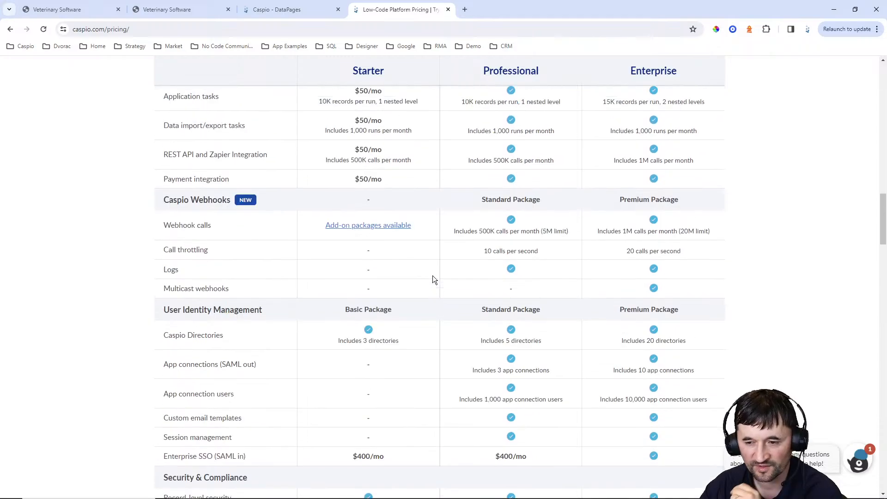
scroll(427, 271, up, 12)
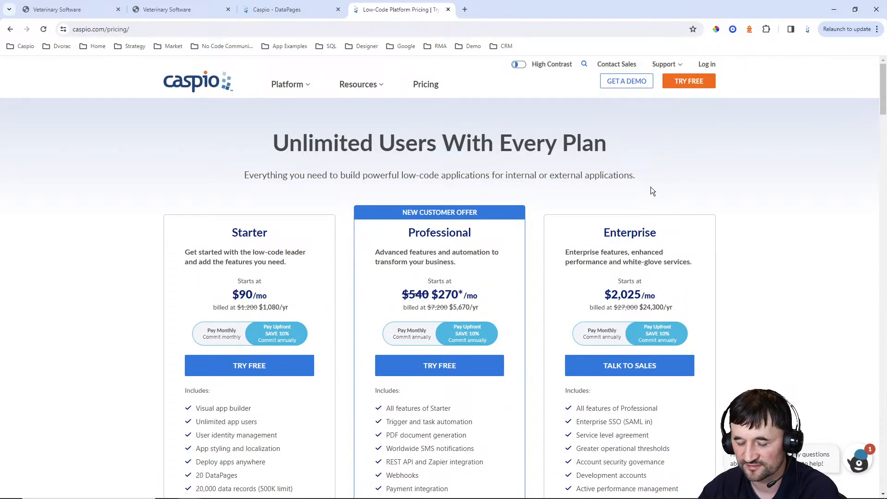
scroll(751, 185, down, 3)
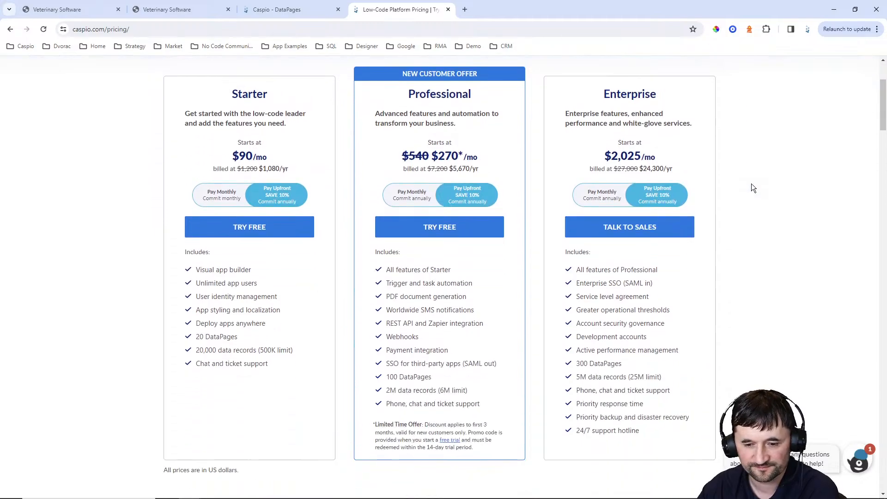
scroll(749, 186, up, 2)
scroll(749, 187, down, 12)
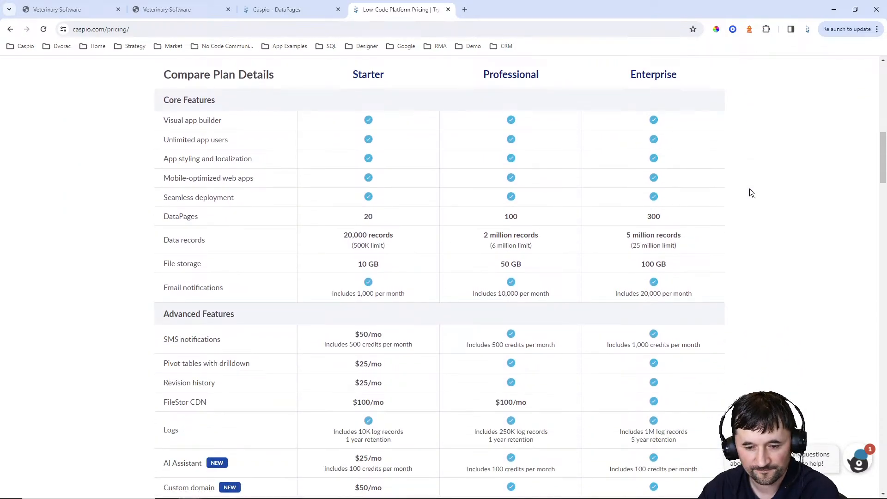
scroll(750, 193, down, 5)
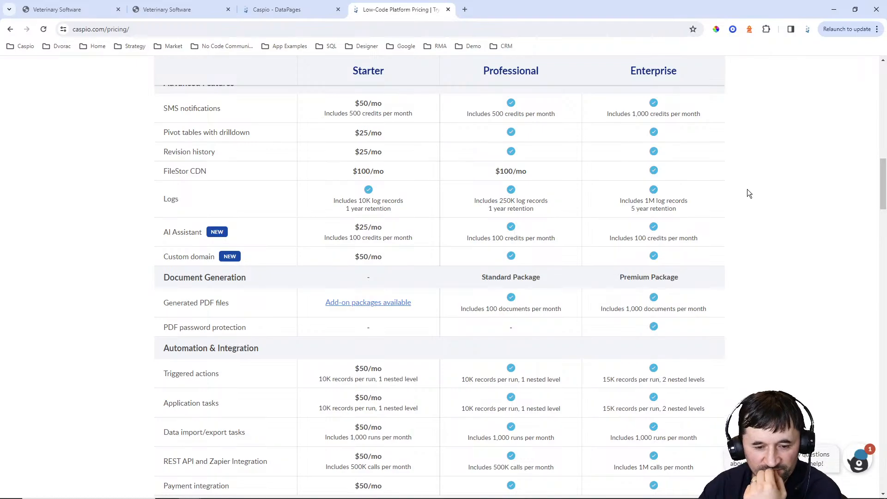
scroll(749, 193, down, 4)
scroll(750, 187, down, 7)
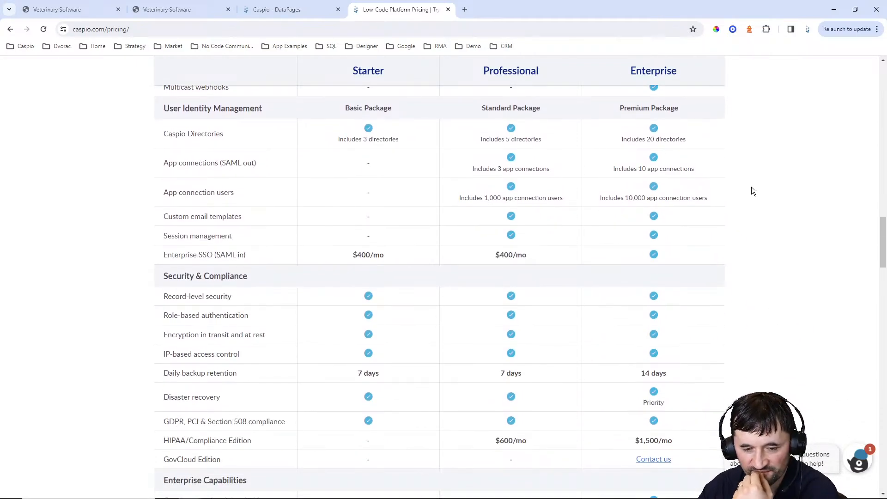
scroll(752, 187, down, 6)
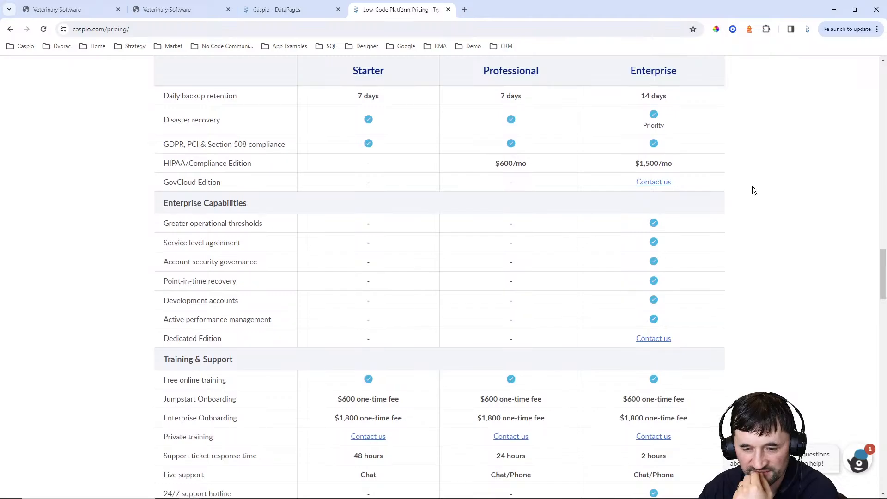
scroll(752, 186, down, 6)
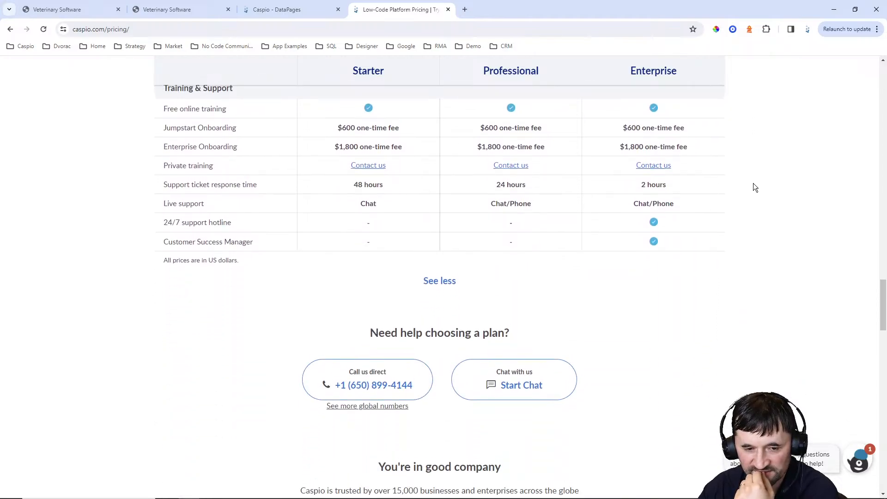
scroll(754, 187, up, 20)
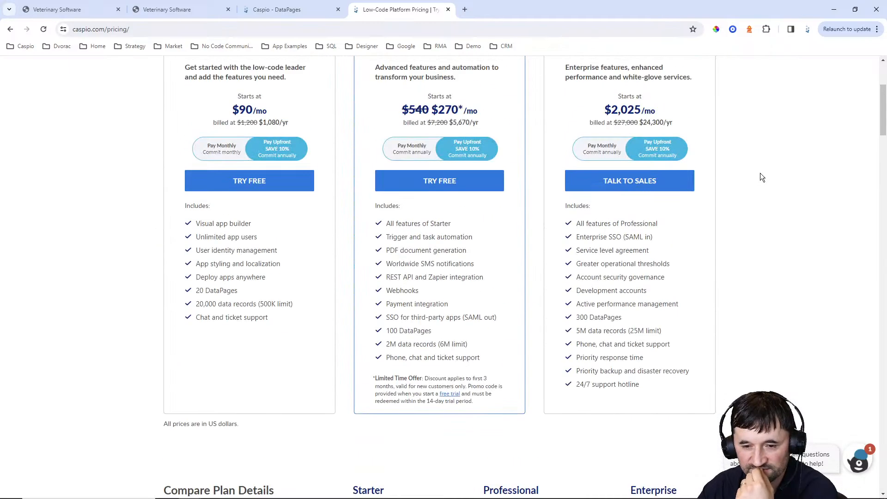
scroll(760, 178, up, 4)
scroll(760, 177, down, 2)
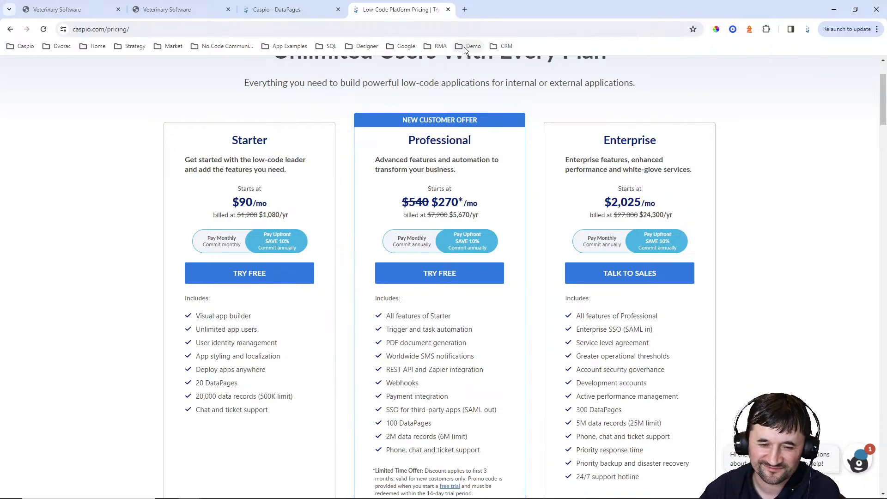
Close the Caspio pricing tab and move the stray new browser window out of the way
click(447, 9)
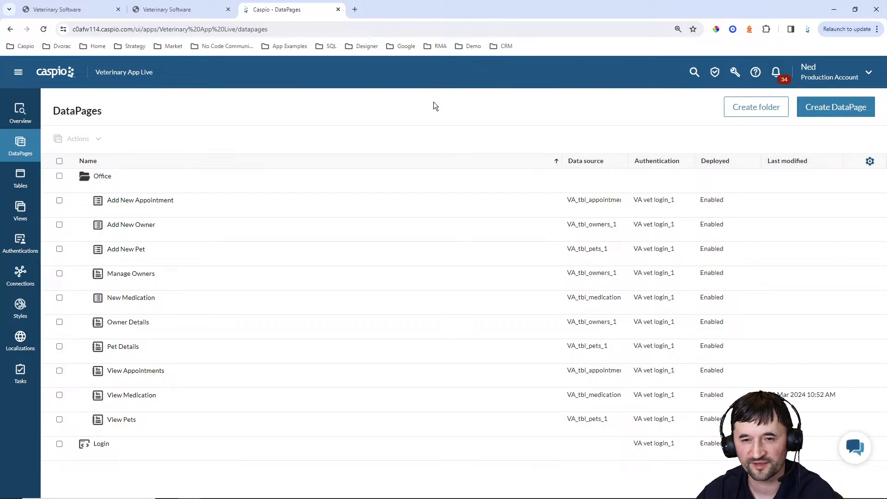
click(355, 9)
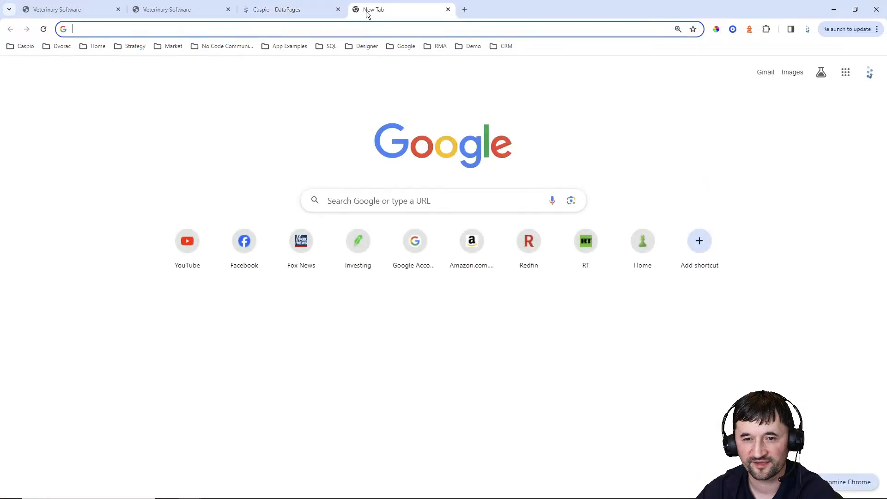
drag(368, 13, 0, 19)
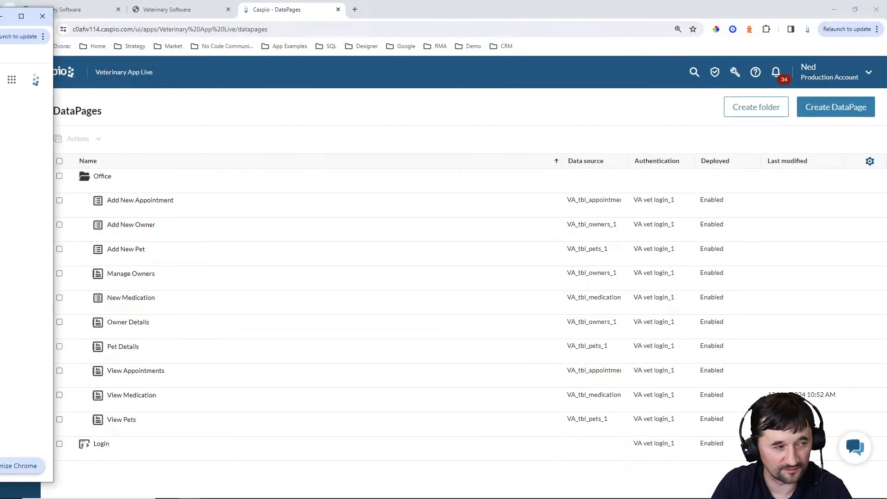
key(Return)
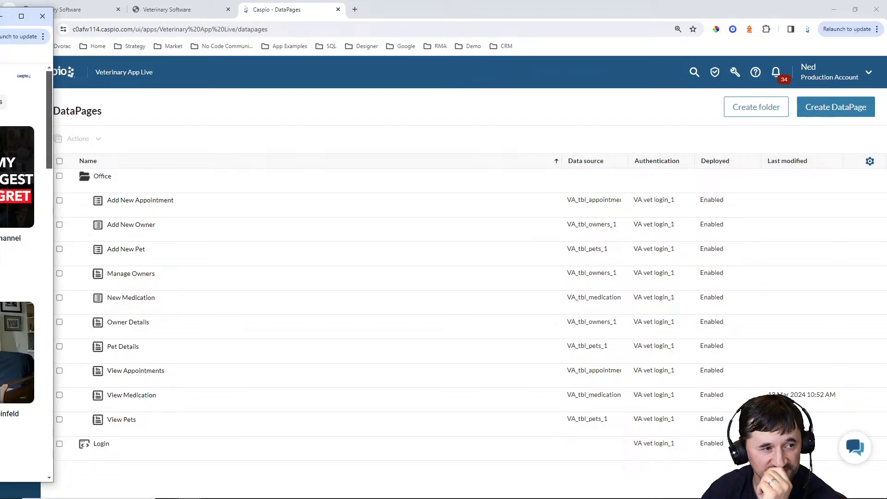
drag(0, 16, 0, 14)
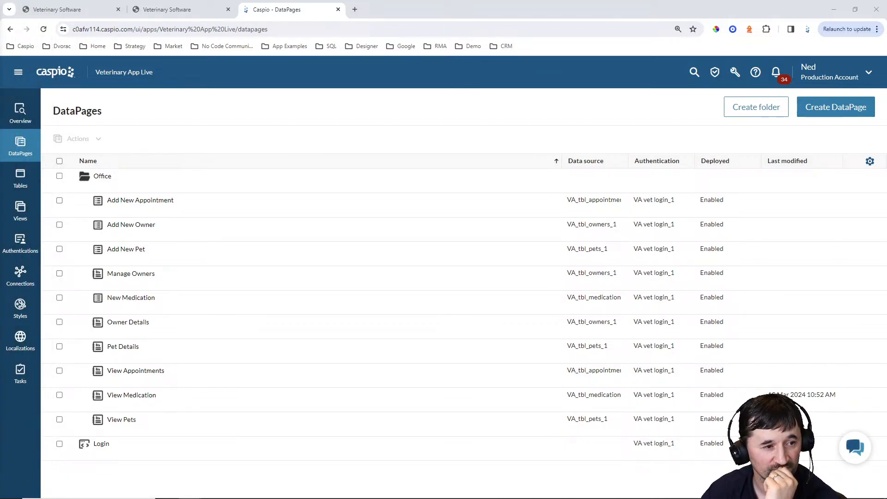